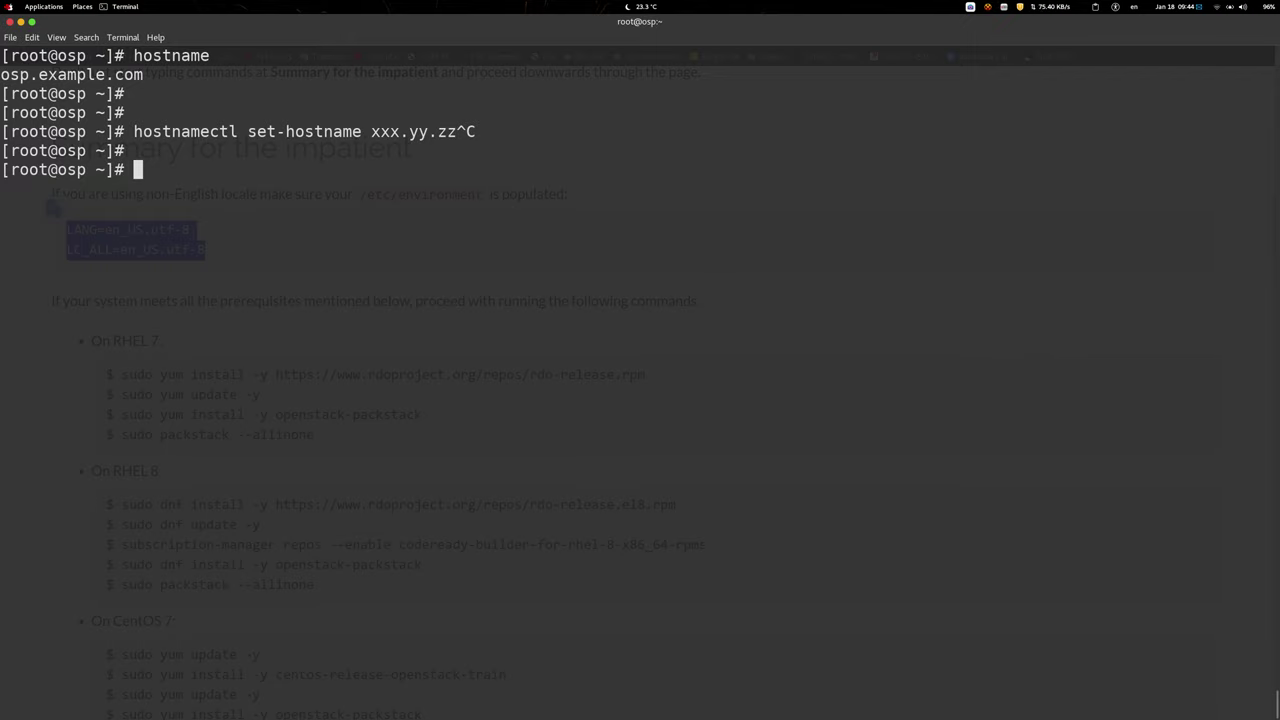
{"action": "scroll", "coordinate": [461, 405], "scroll_direction": "up", "scroll_amount": 15}
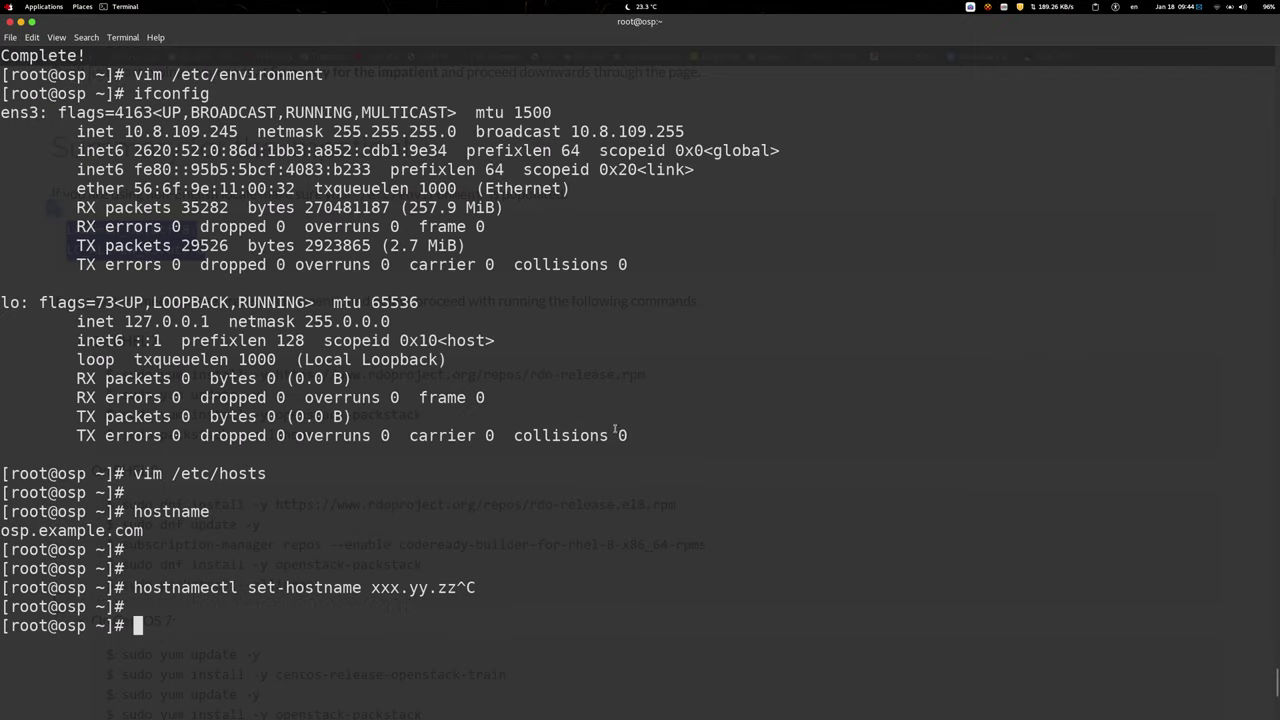
{"action": "scroll", "coordinate": [461, 405], "scroll_direction": "down", "scroll_amount": 8}
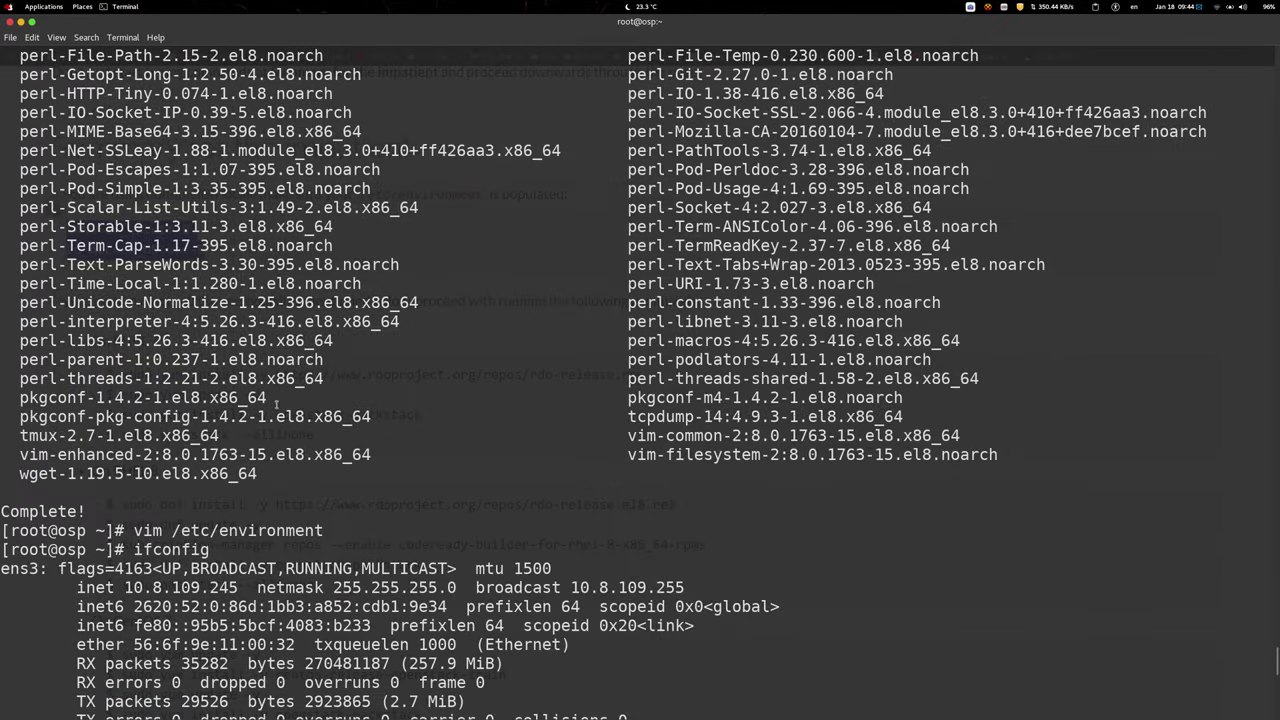
{"action": "scroll", "coordinate": [490, 449], "scroll_direction": "up", "scroll_amount": 20}
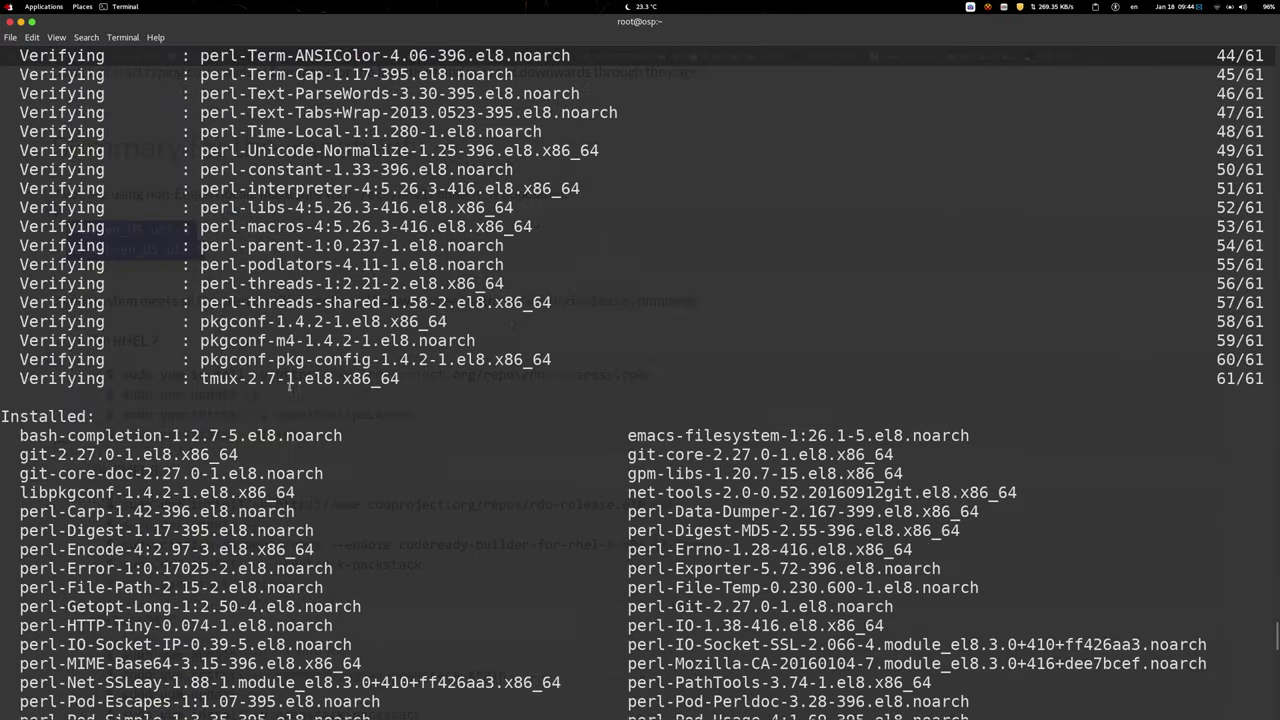
{"action": "scroll", "coordinate": [288, 386], "scroll_direction": "up", "scroll_amount": 20}
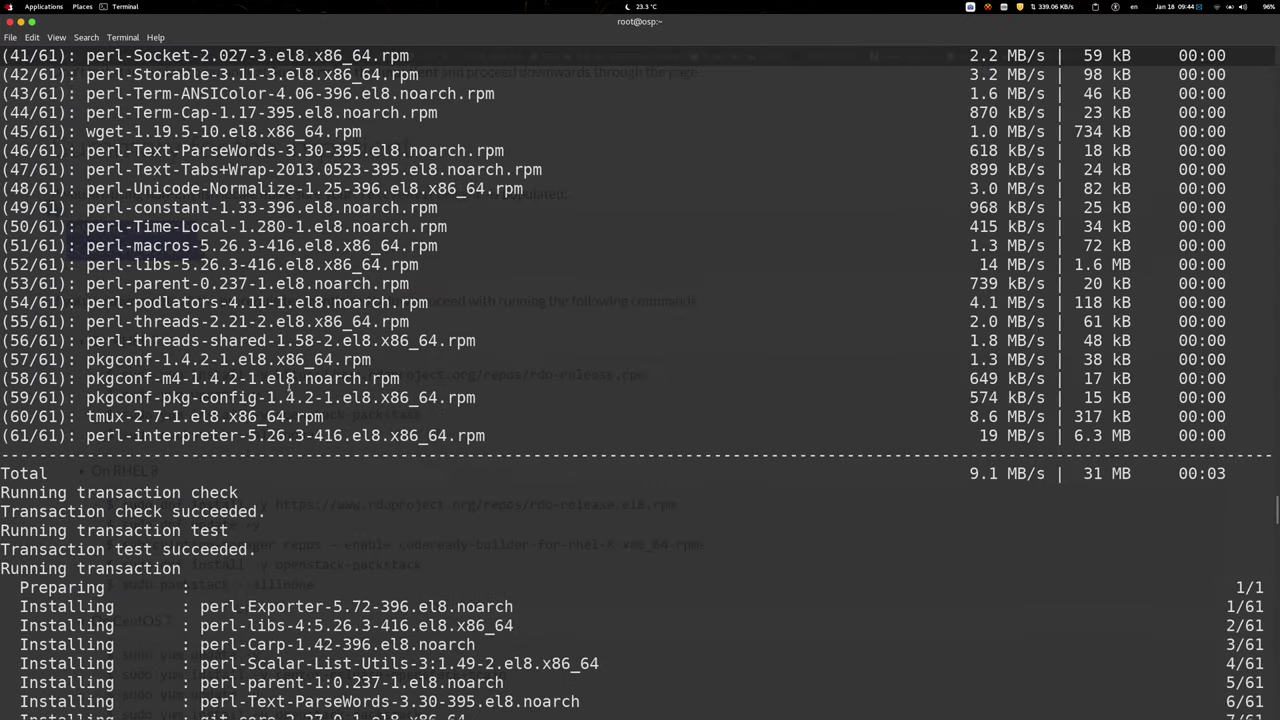
{"action": "scroll", "coordinate": [288, 386], "scroll_direction": "up", "scroll_amount": 15}
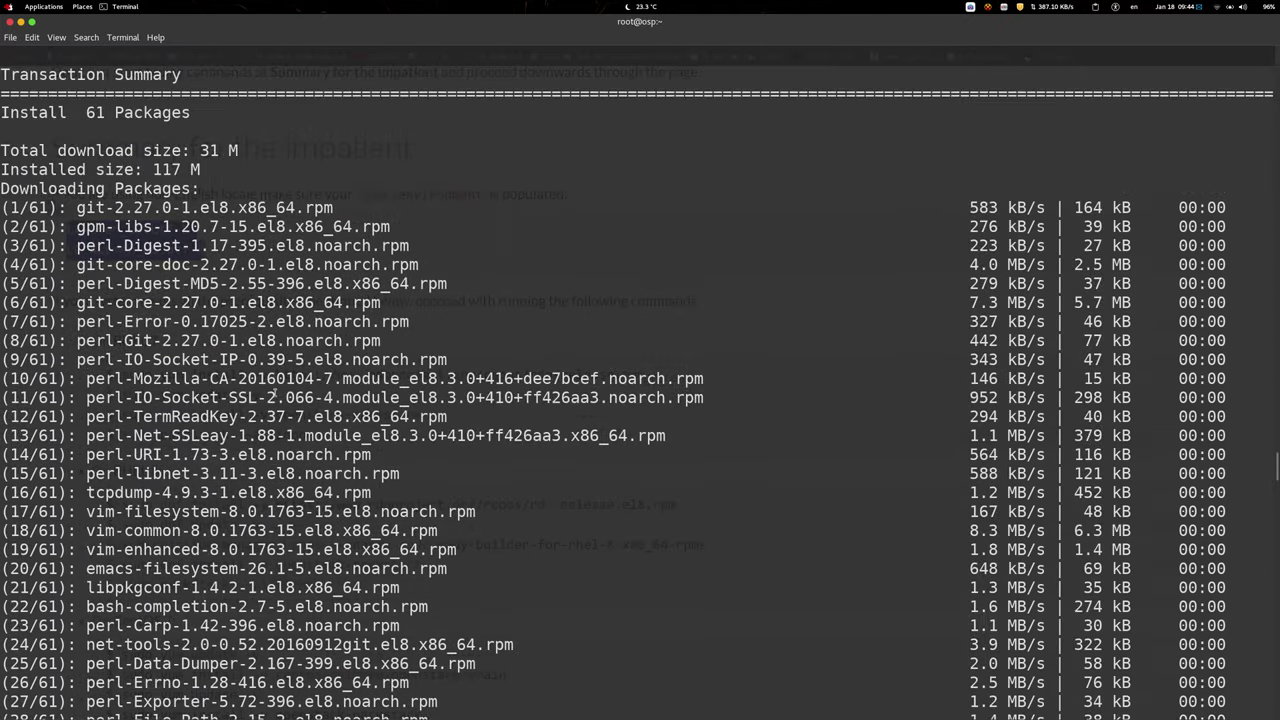
{"action": "scroll", "coordinate": [193, 378], "scroll_direction": "down", "scroll_amount": 8}
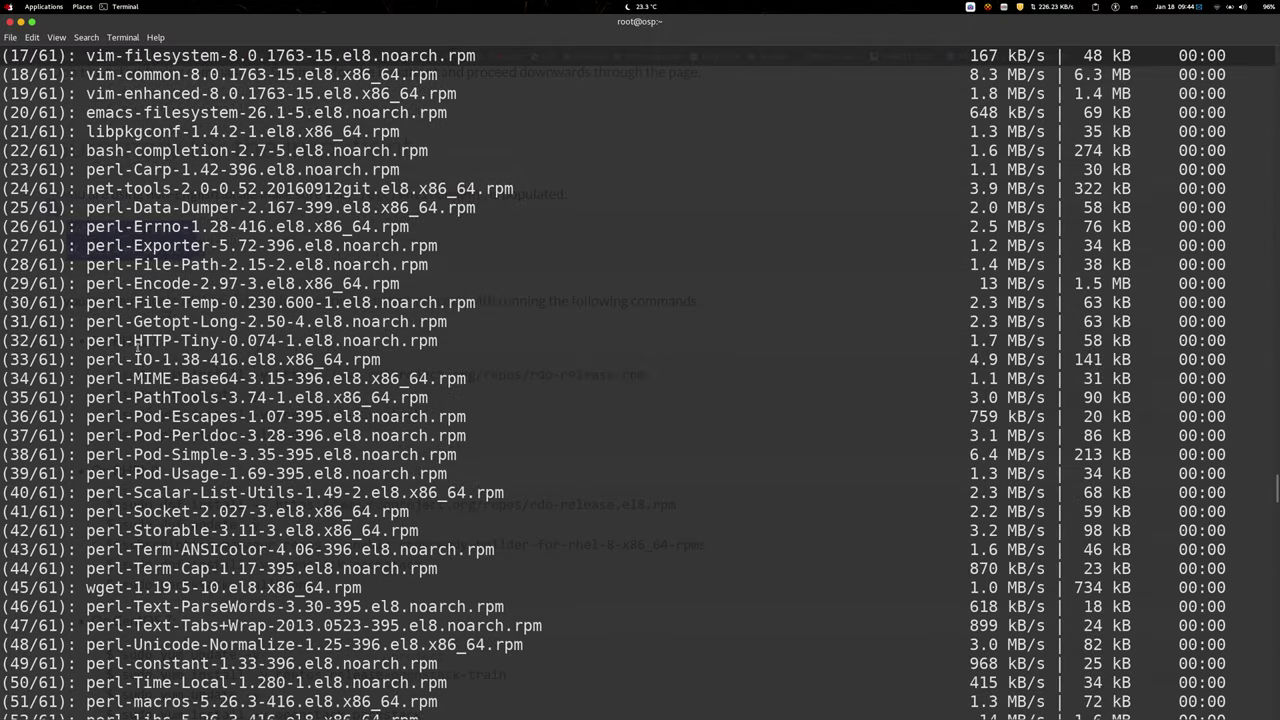
{"action": "scroll", "coordinate": [175, 347], "scroll_direction": "down", "scroll_amount": 7}
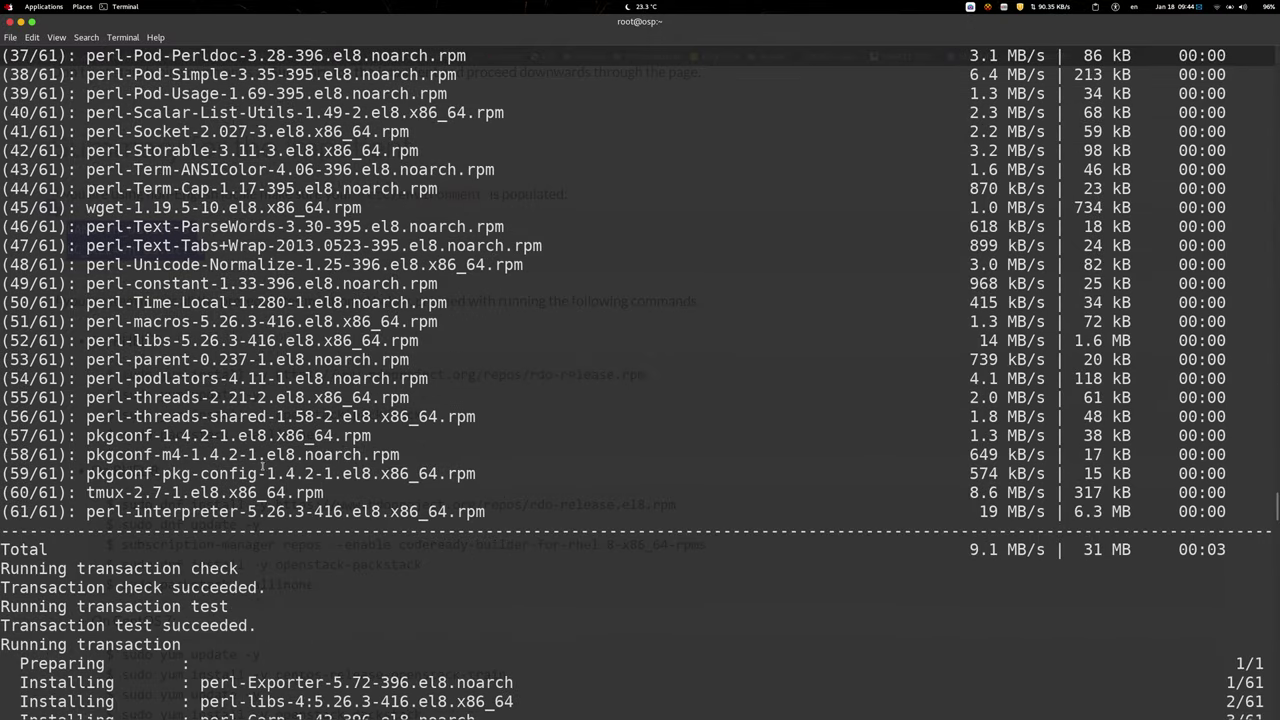
{"action": "scroll", "coordinate": [250, 460], "scroll_direction": "up", "scroll_amount": 13}
{"action": "scroll", "coordinate": [170, 340], "scroll_direction": "up", "scroll_amount": 3}
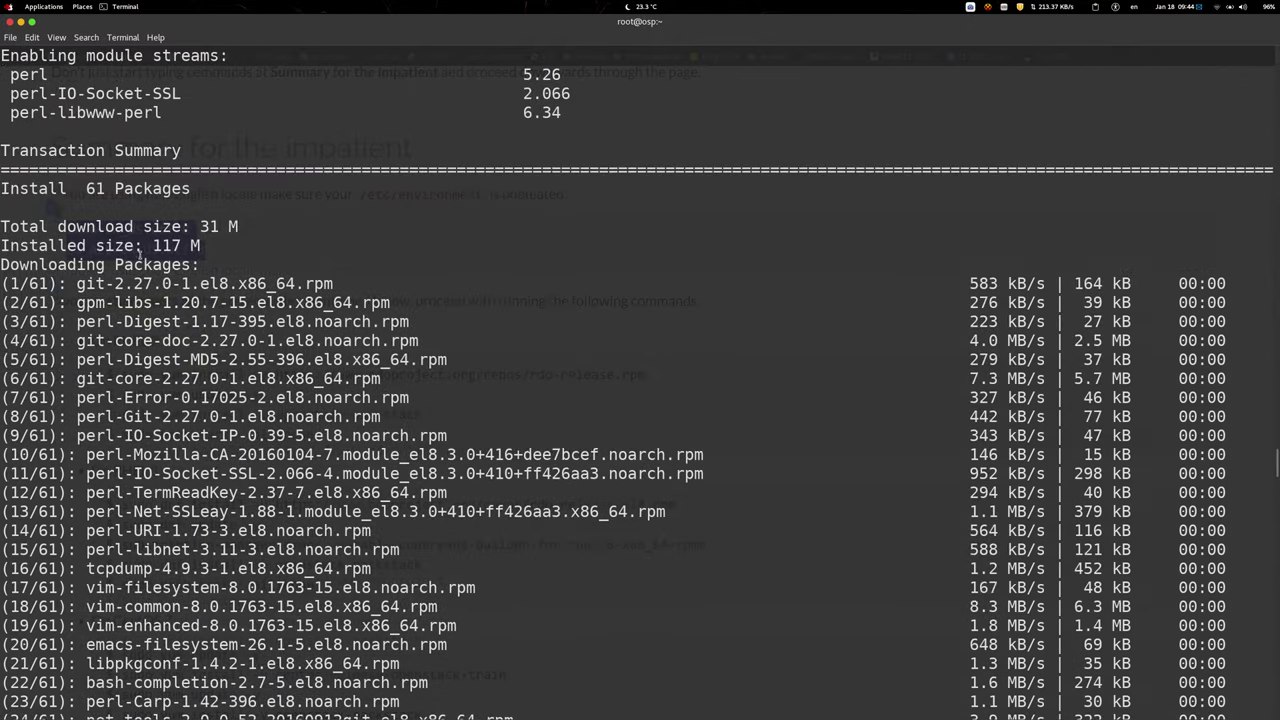
{"action": "scroll", "coordinate": [200, 400], "scroll_direction": "down", "scroll_amount": 20}
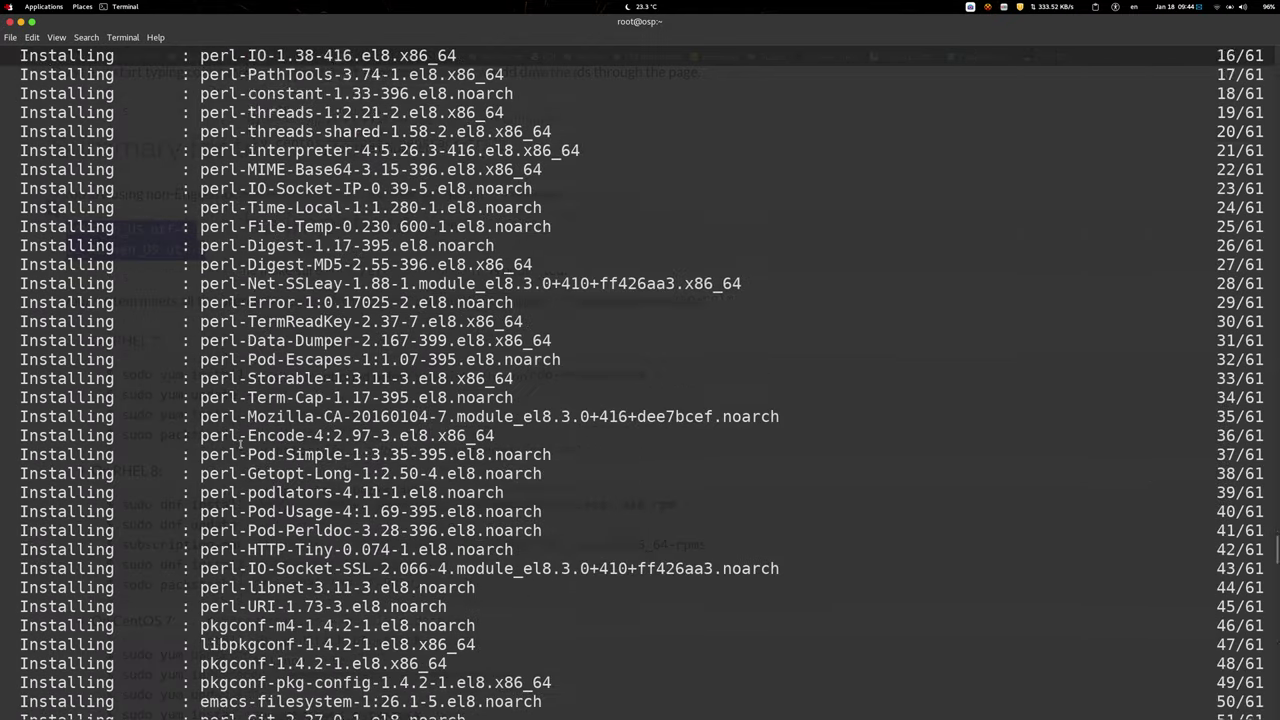
{"action": "scroll", "coordinate": [240, 444], "scroll_direction": "down", "scroll_amount": 20}
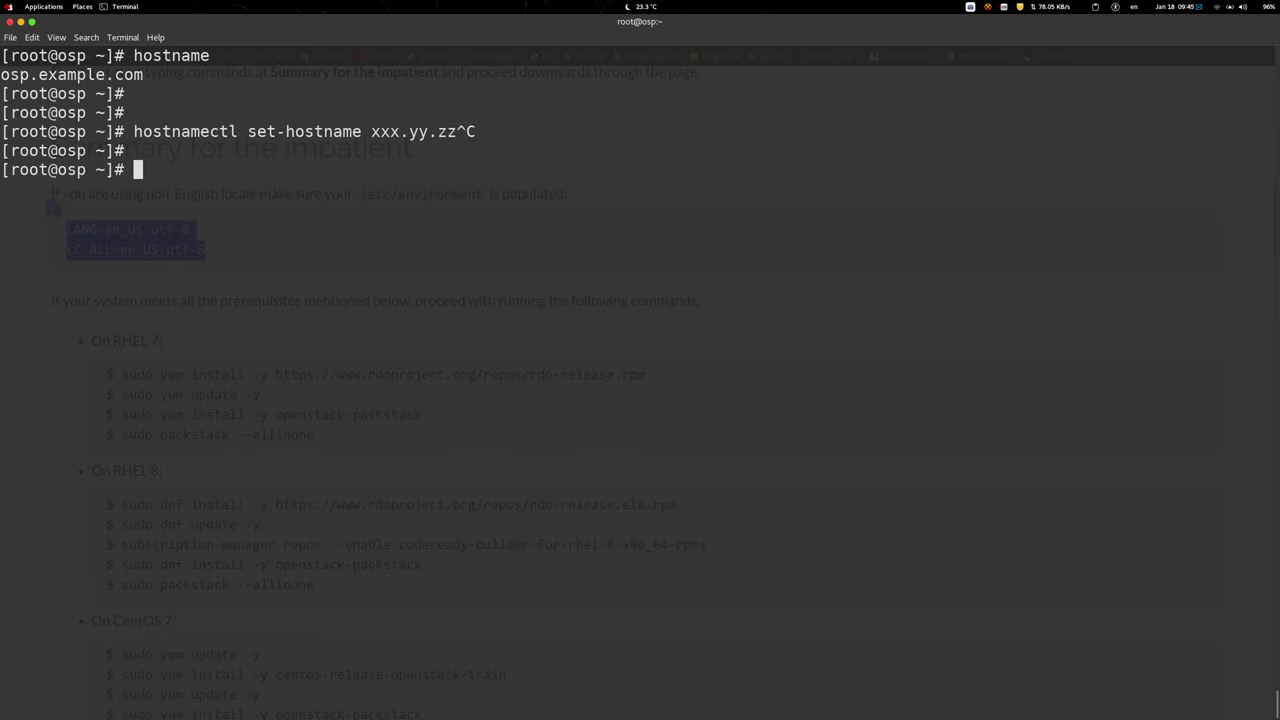
Step: Clear the screen and list the enabled repositories with yum repolist
{"action": "key", "text": "ctrl+l"}
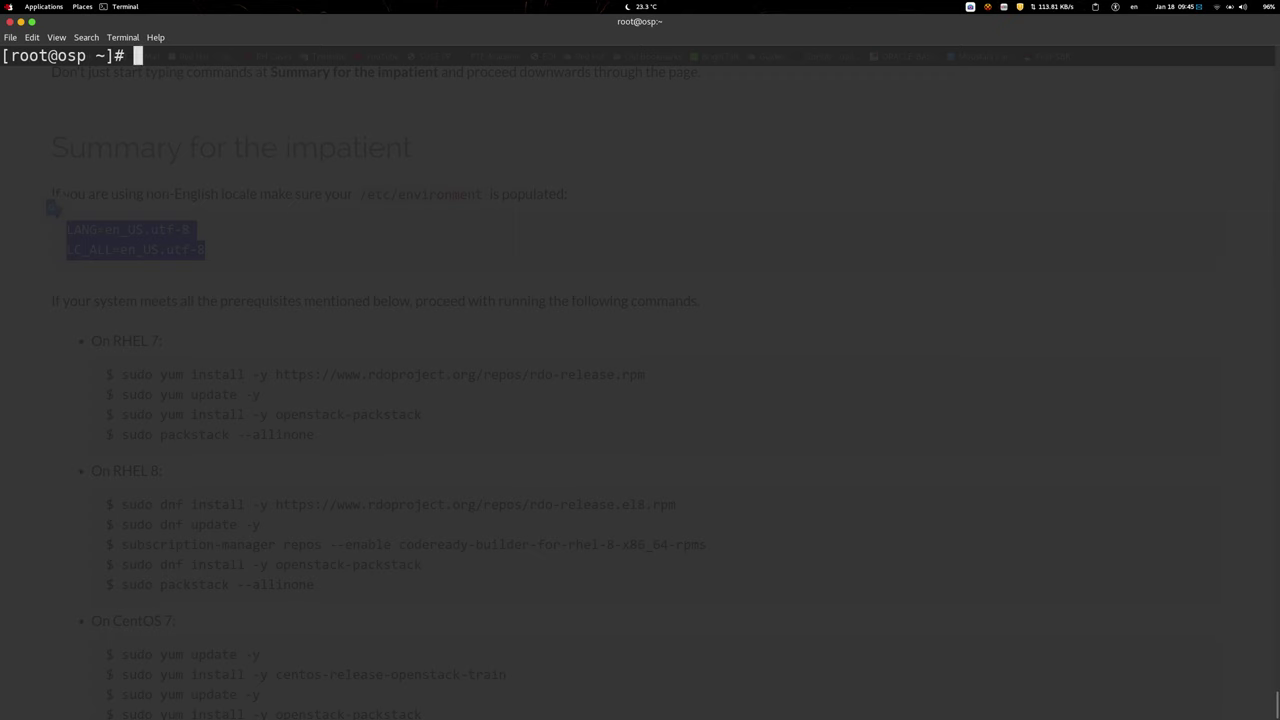
{"action": "type", "text": "yum repolist"}
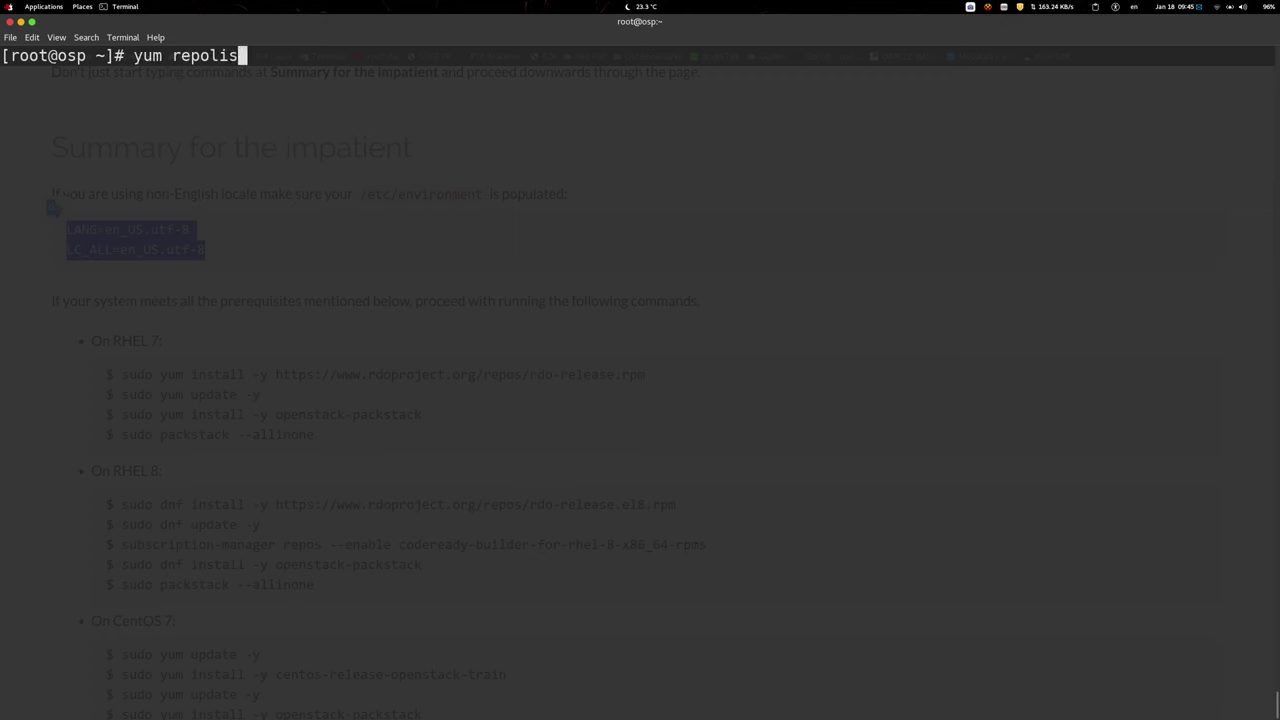
{"action": "key", "text": "Return"}
{"action": "key", "text": "Return"}
{"action": "key", "text": "Return"}
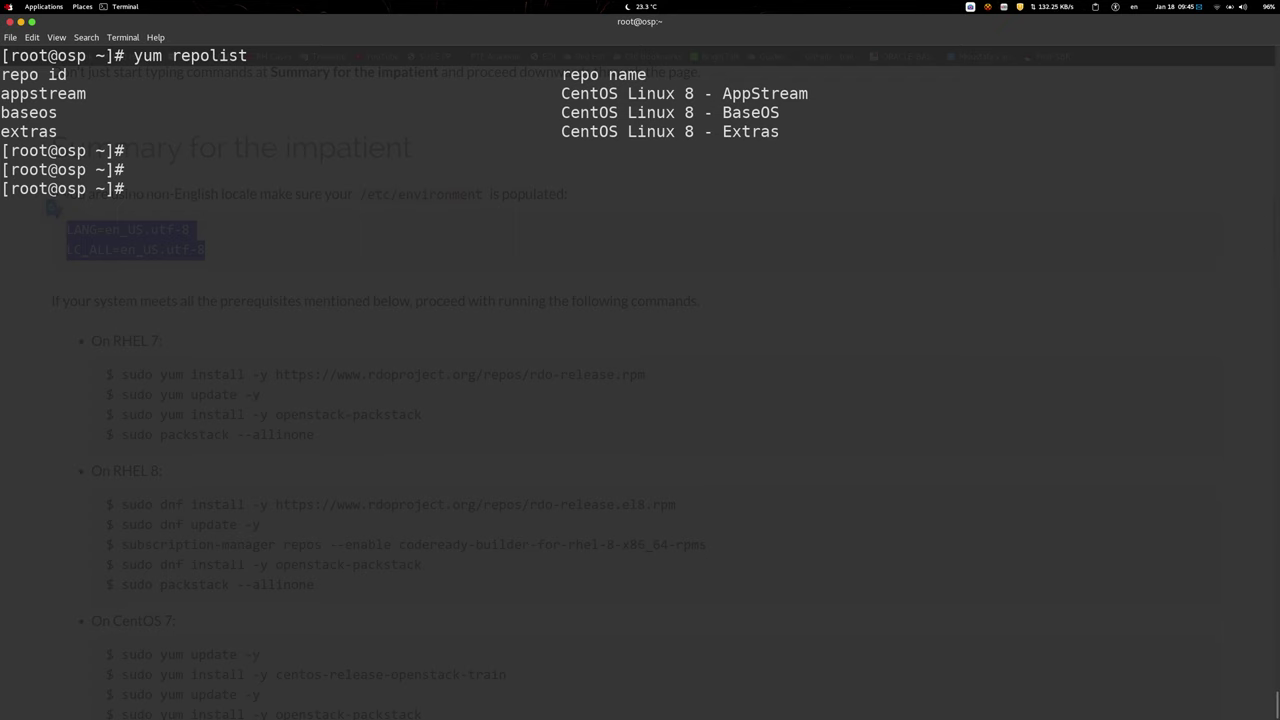
Step: Change into /etc/yum.repos.d and list its .repo files
{"action": "type", "text": "cat /"}
{"action": "key", "text": "BackSpace"}
{"action": "key", "text": "BackSpace"}
{"action": "key", "text": "BackSpace"}
{"action": "key", "text": "BackSpace"}
{"action": "key", "text": "BackSpace"}
{"action": "type", "text": "cd /e"}
{"action": "key", "text": "Tab"}
{"action": "type", "text": "yum.re"}
{"action": "key", "text": "Tab"}
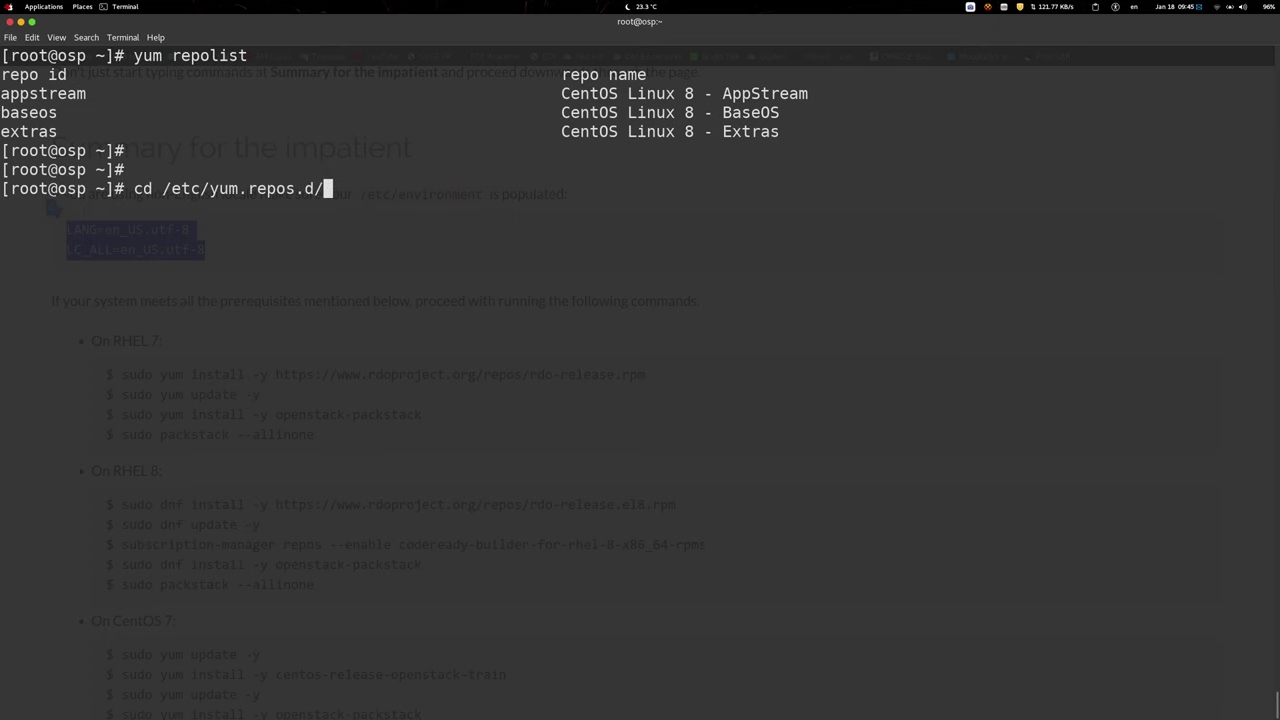
{"action": "key", "text": "Return"}
{"action": "type", "text": "ls"}
{"action": "key", "text": "Return"}
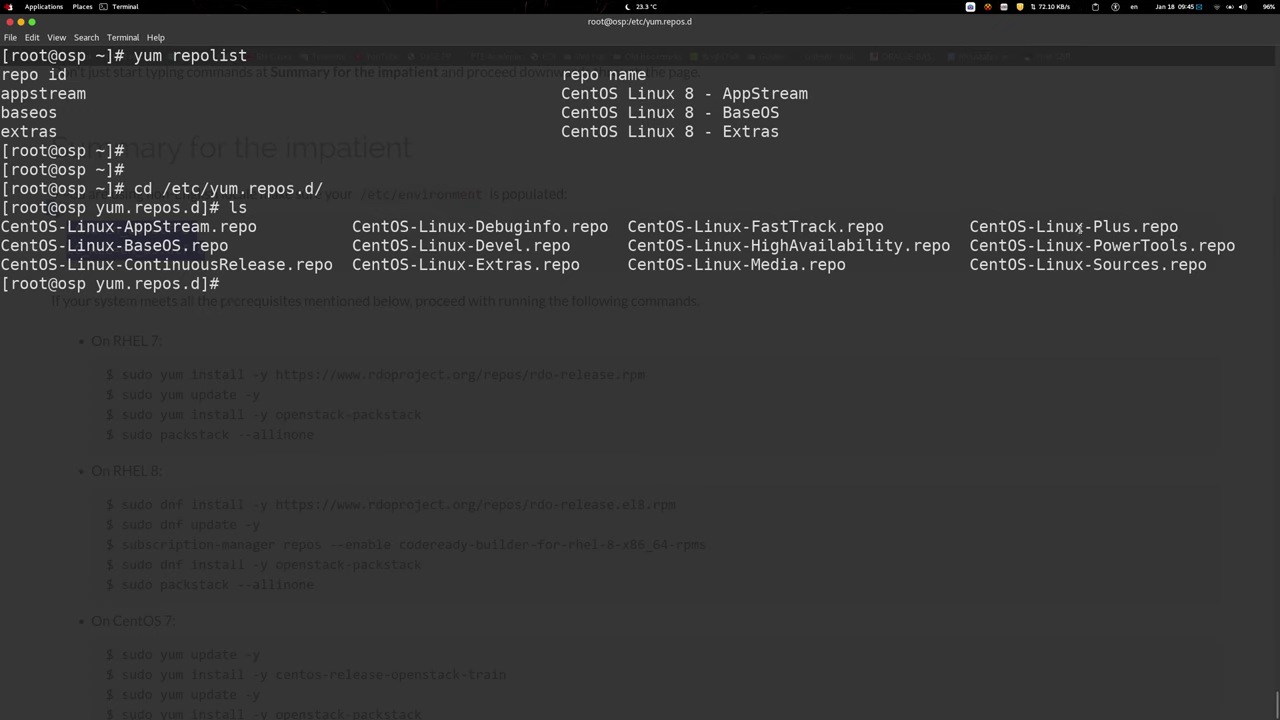
Step: Point out the Plus, PowerTools, Sources, Extras and Media CentOS-Linux .repo files
{"action": "double_click", "coordinate": [1066, 228]}
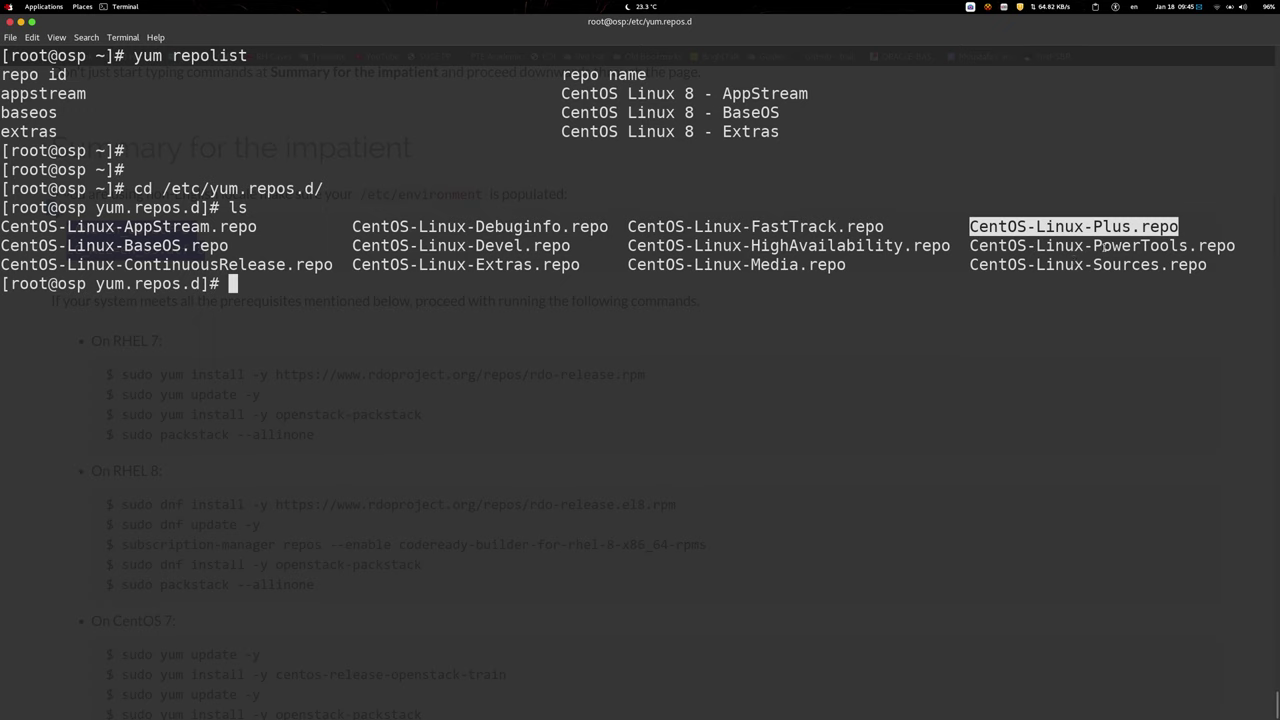
{"action": "double_click", "coordinate": [1105, 246]}
{"action": "double_click", "coordinate": [1047, 264]}
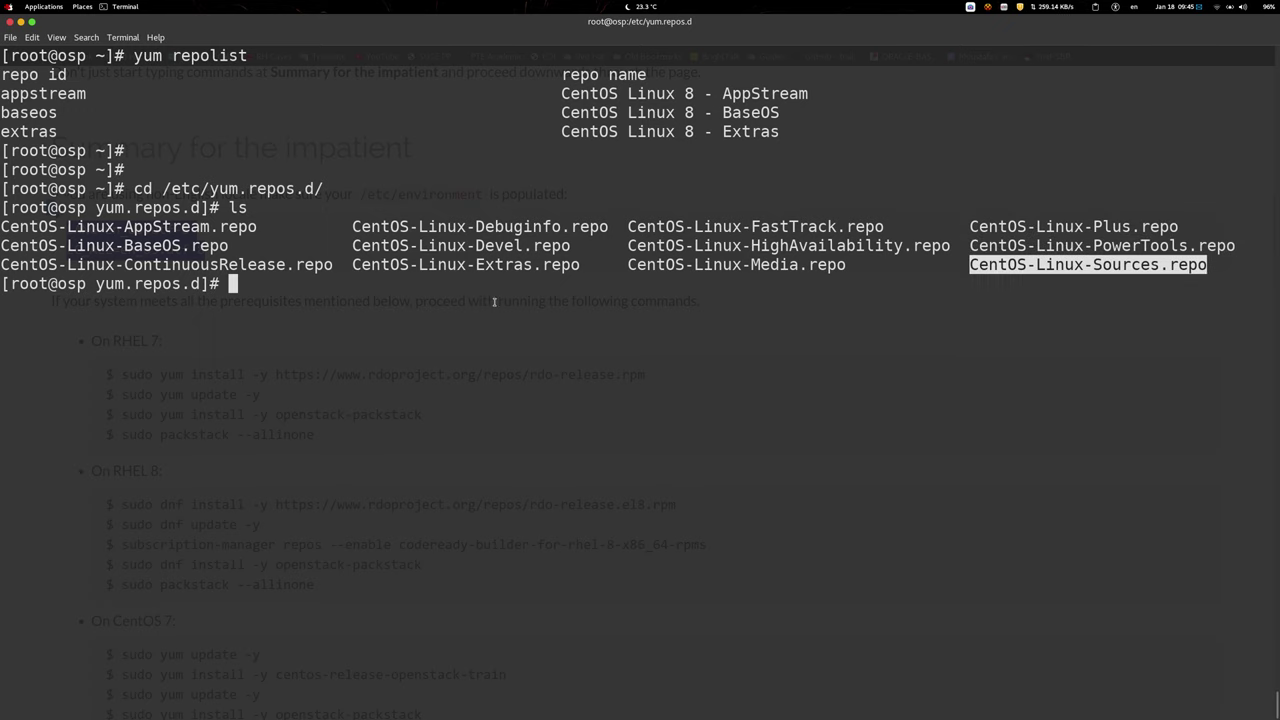
{"action": "double_click", "coordinate": [441, 265]}
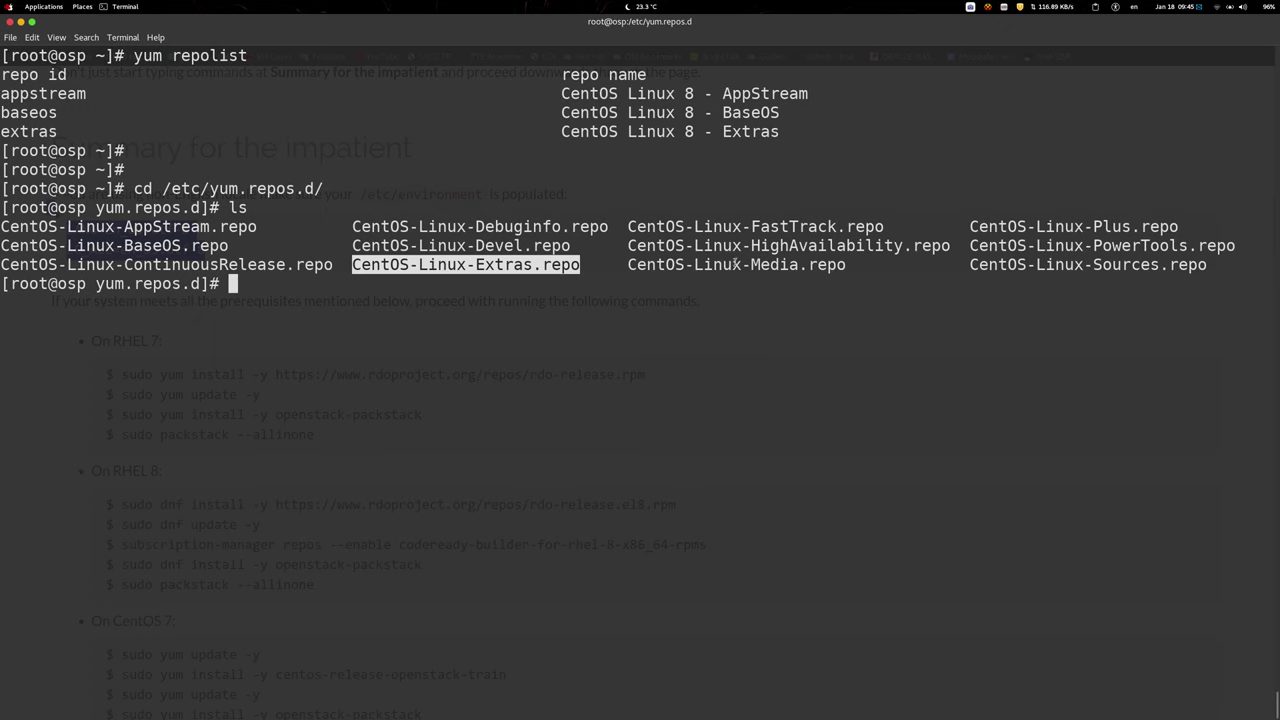
{"action": "double_click", "coordinate": [735, 264]}
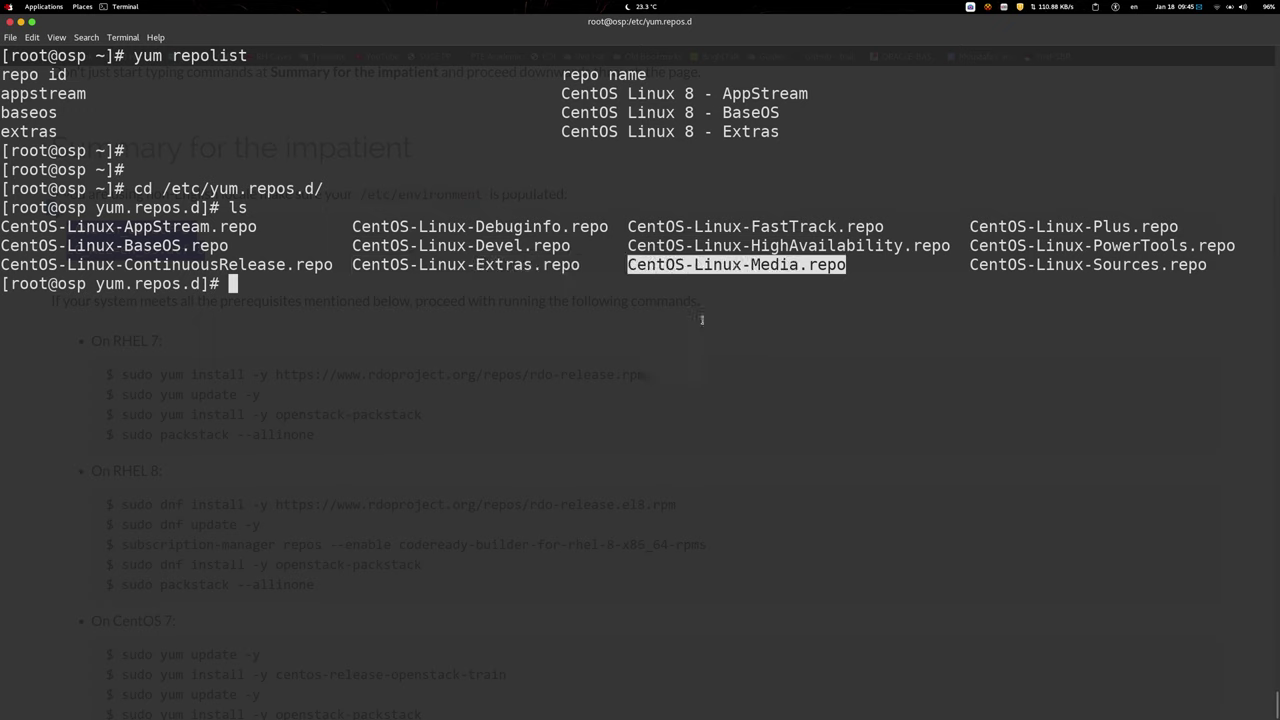
{"action": "left_click", "coordinate": [678, 392]}
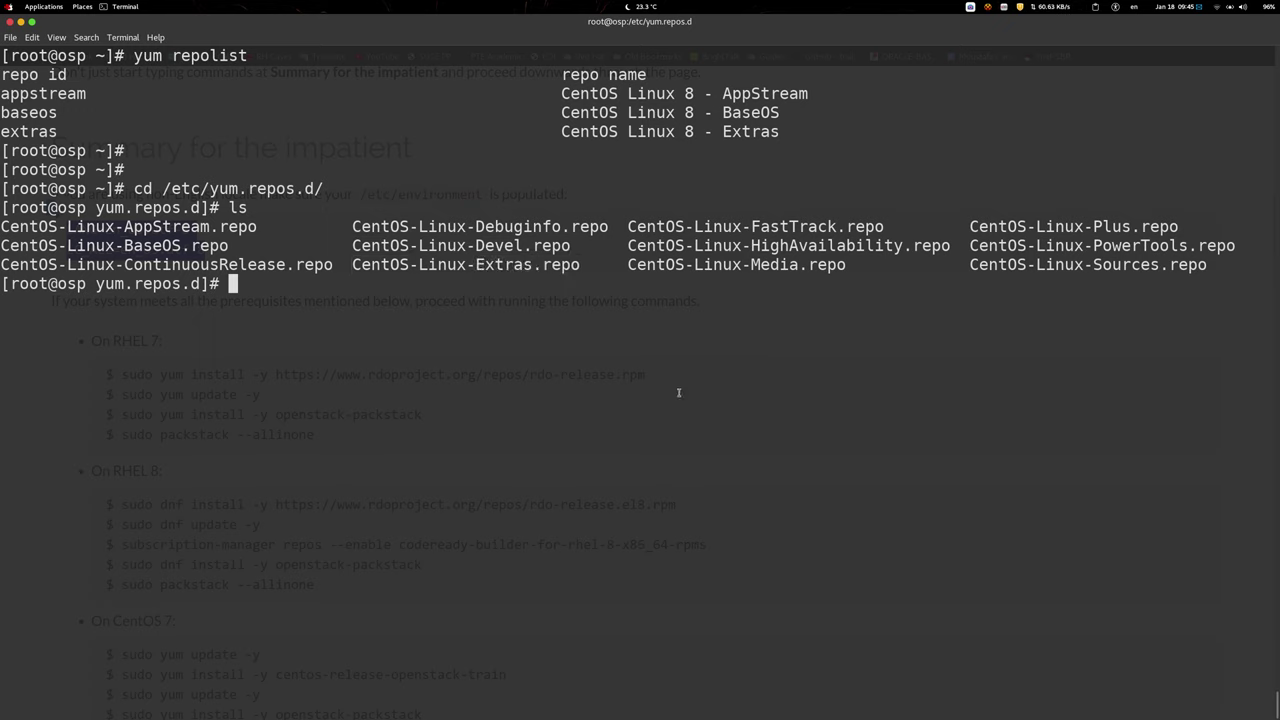
{"action": "key", "text": "Return"}
{"action": "key", "text": "Return"}
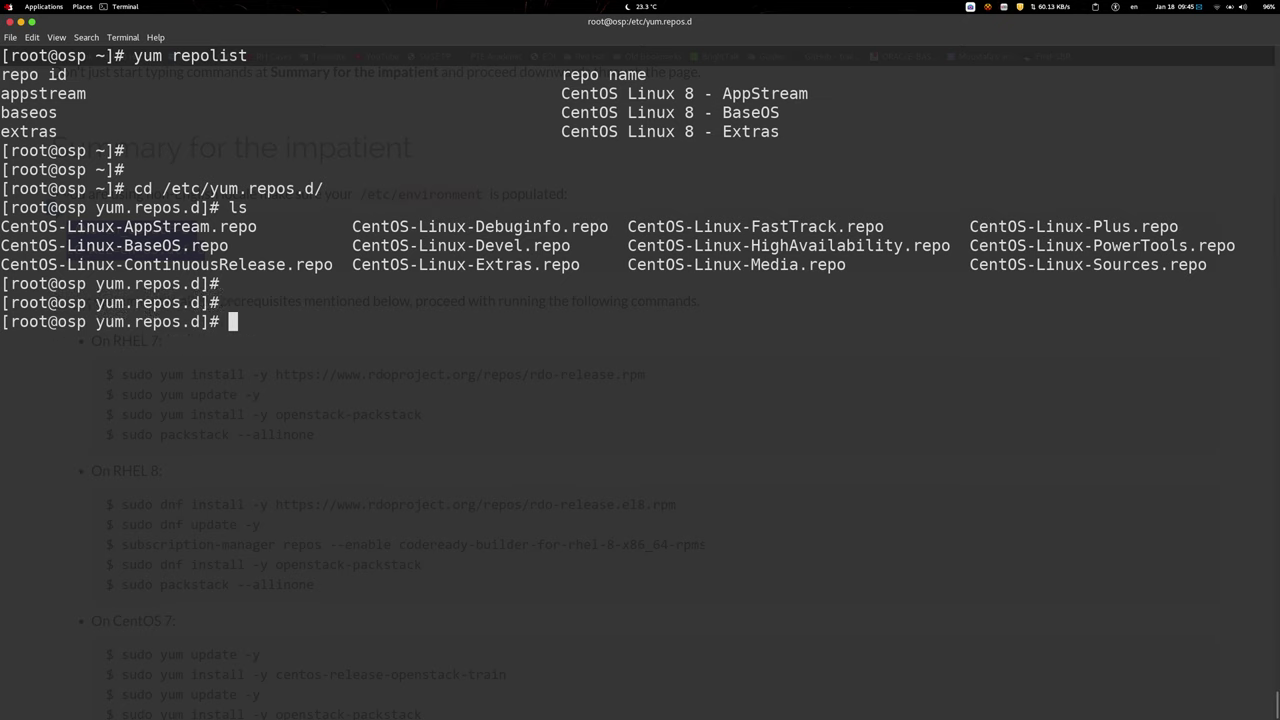
Step: Enable the powertools repository with dnf config-manager --enable powertools
{"action": "type", "text": "dnf config"}
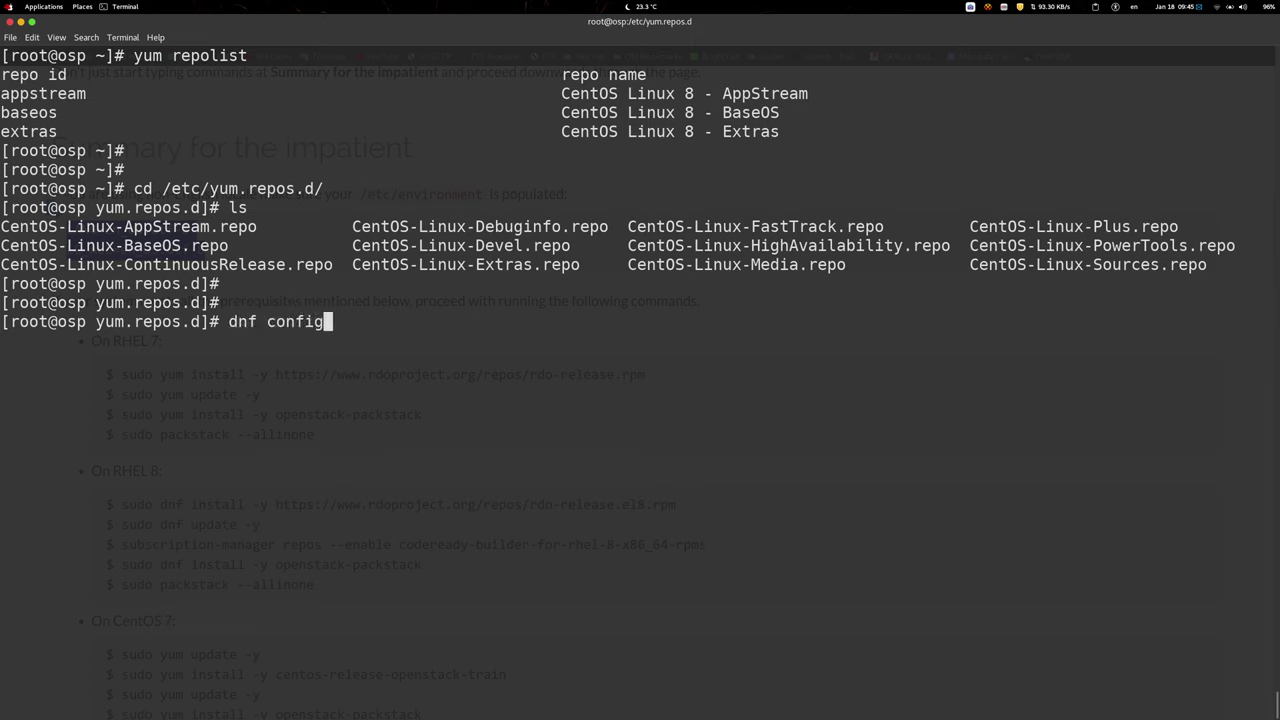
{"action": "type", "text": "-manager"}
{"action": "double_click", "coordinate": [22, 115]}
{"action": "double_click", "coordinate": [22, 130]}
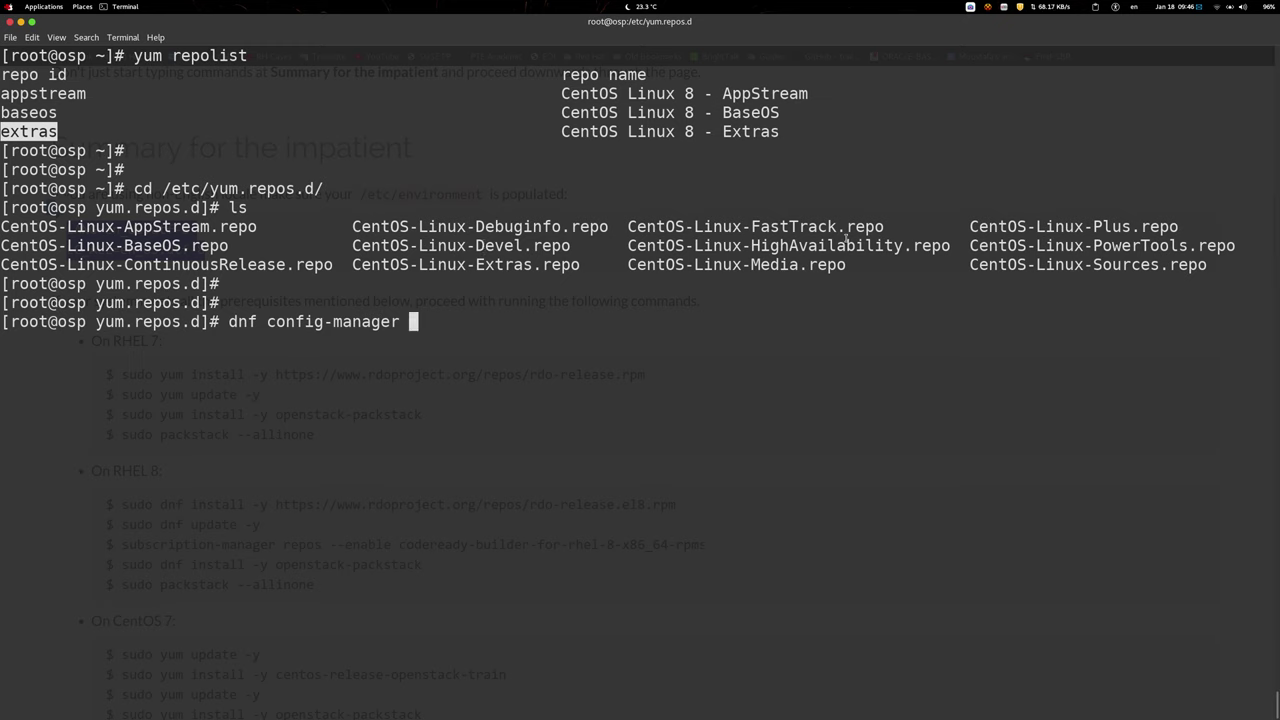
{"action": "double_click", "coordinate": [1035, 247]}
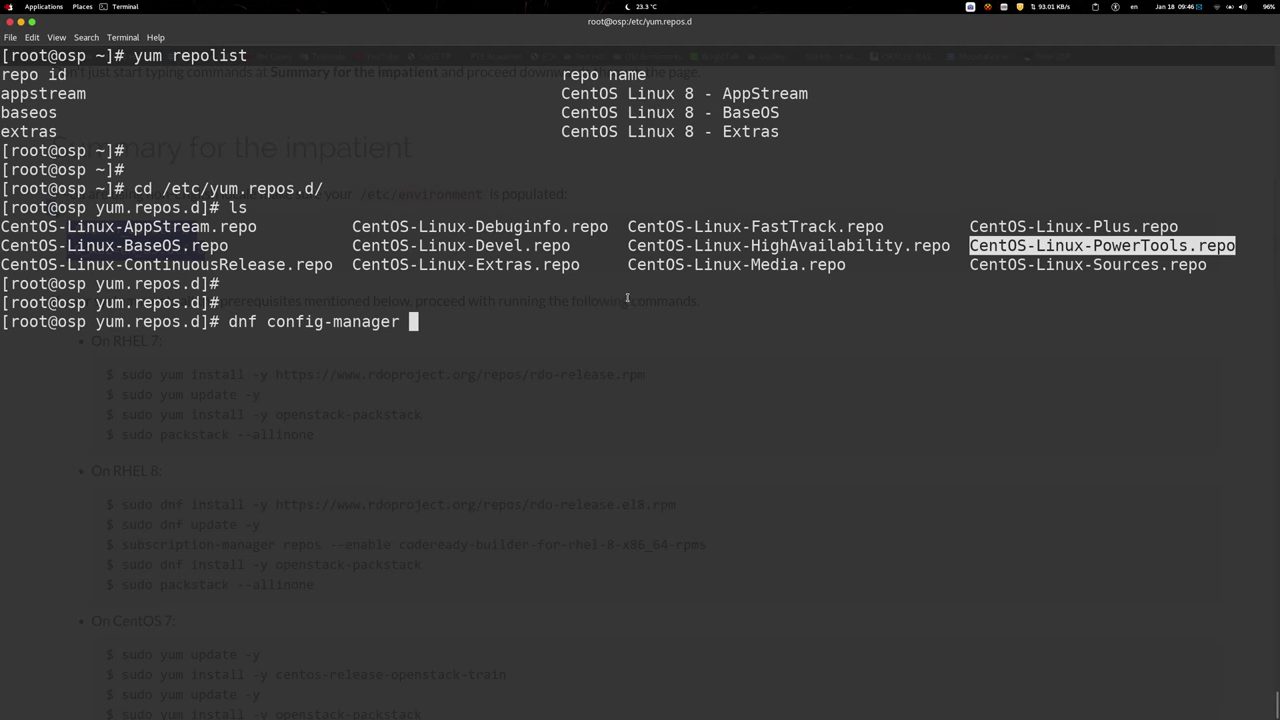
{"action": "type", "text": "--enable power"}
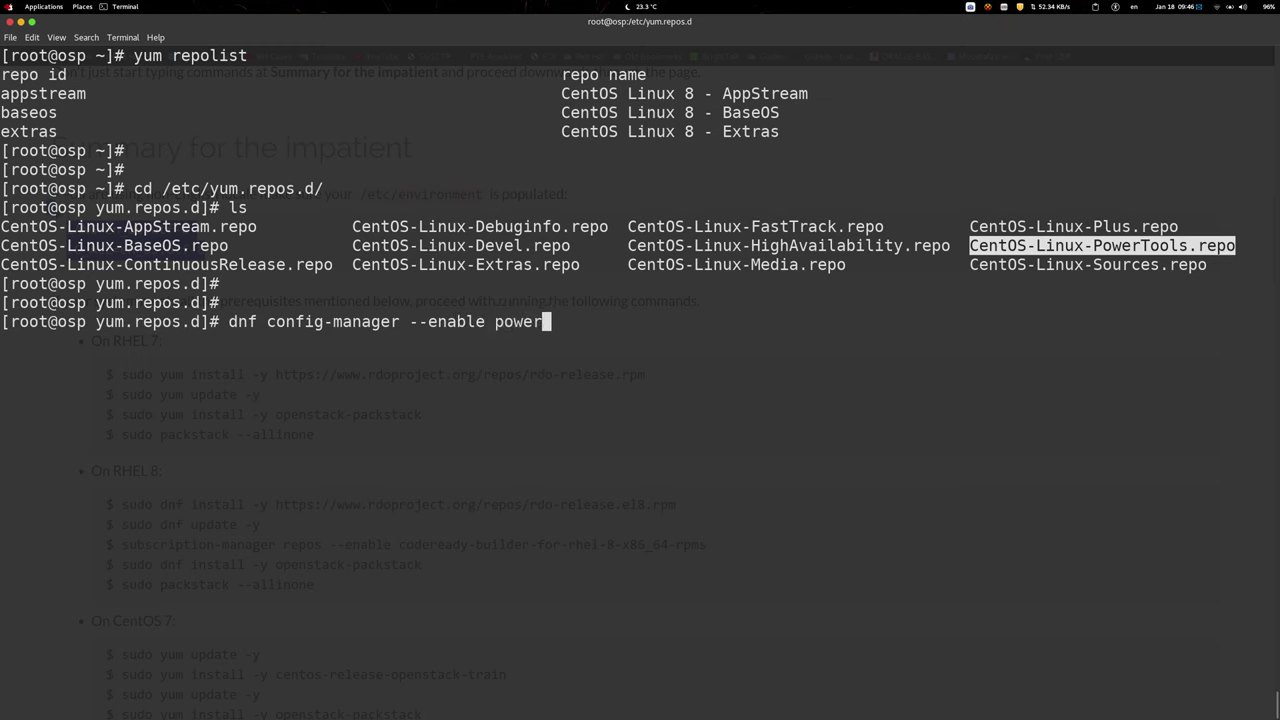
{"action": "type", "text": "tools"}
{"action": "key", "text": "Return"}
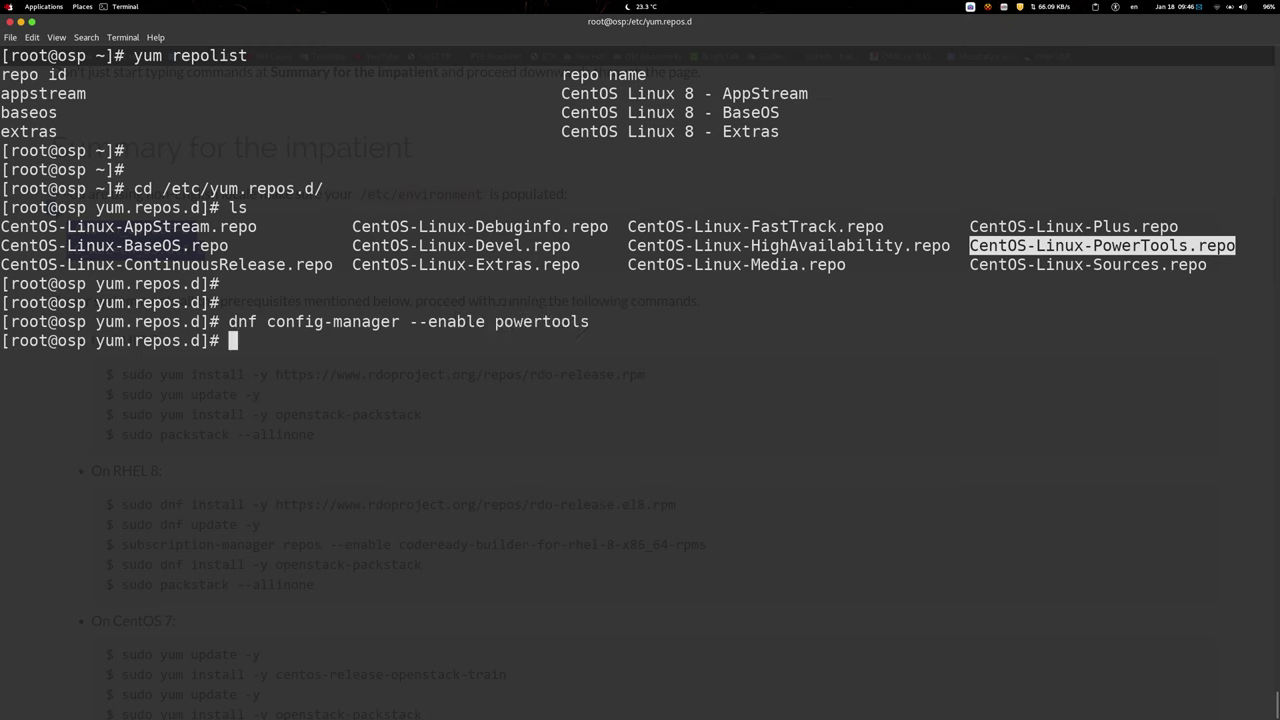
{"action": "key", "text": "Return"}
{"action": "key", "text": "Return"}
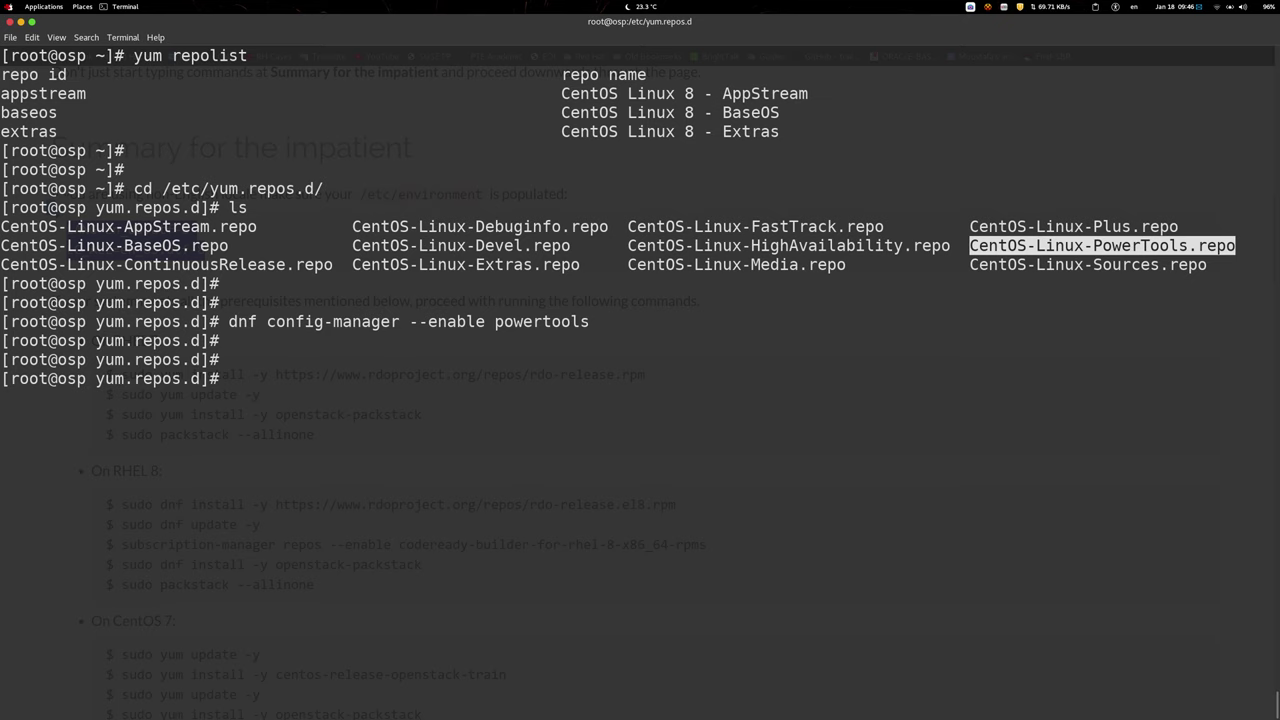
Step: Run yum repolist to confirm powertools now appears alongside appstream, baseos and extras
{"action": "type", "text": "yum repolist"}
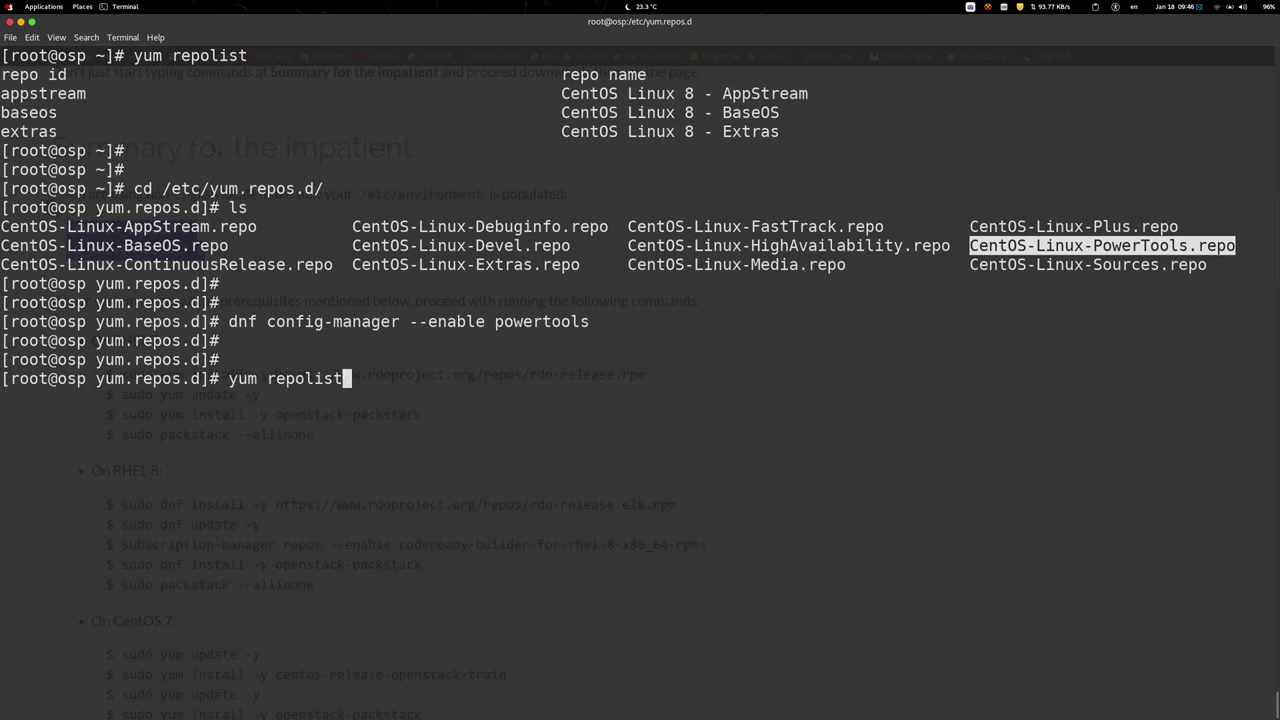
{"action": "key", "text": "Return"}
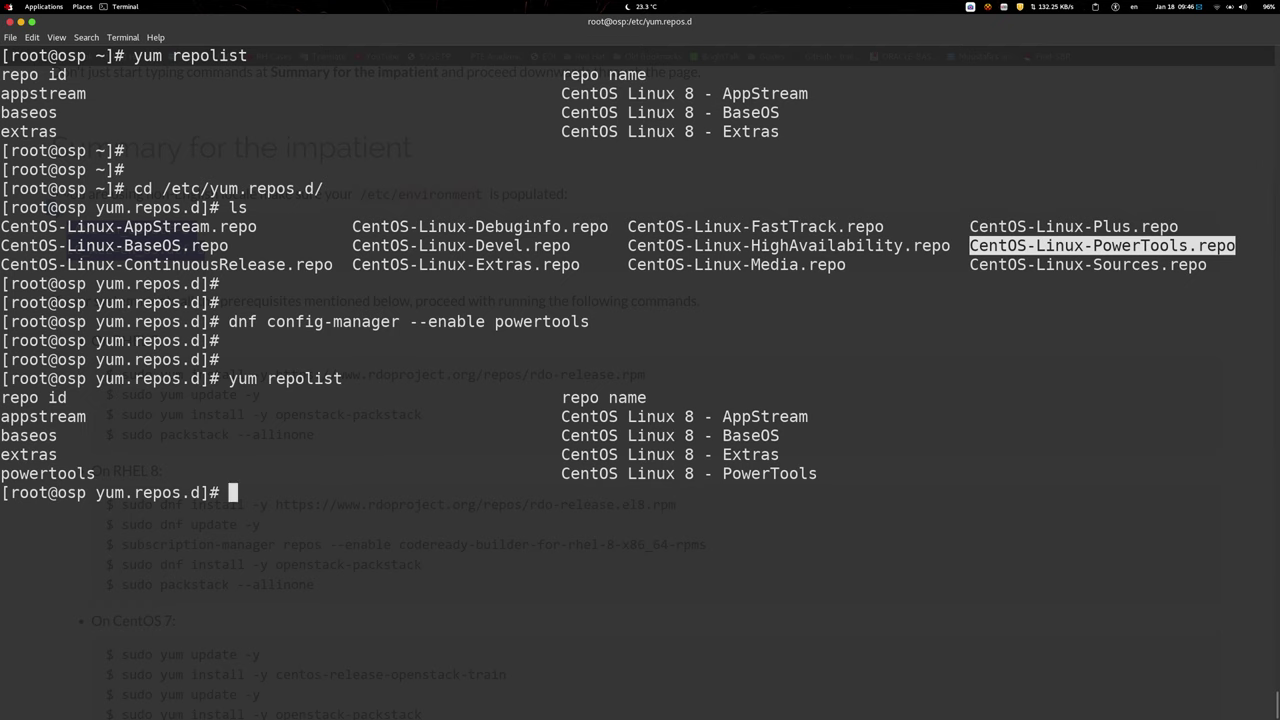
{"action": "key", "text": "super"}
{"action": "key", "text": "super"}
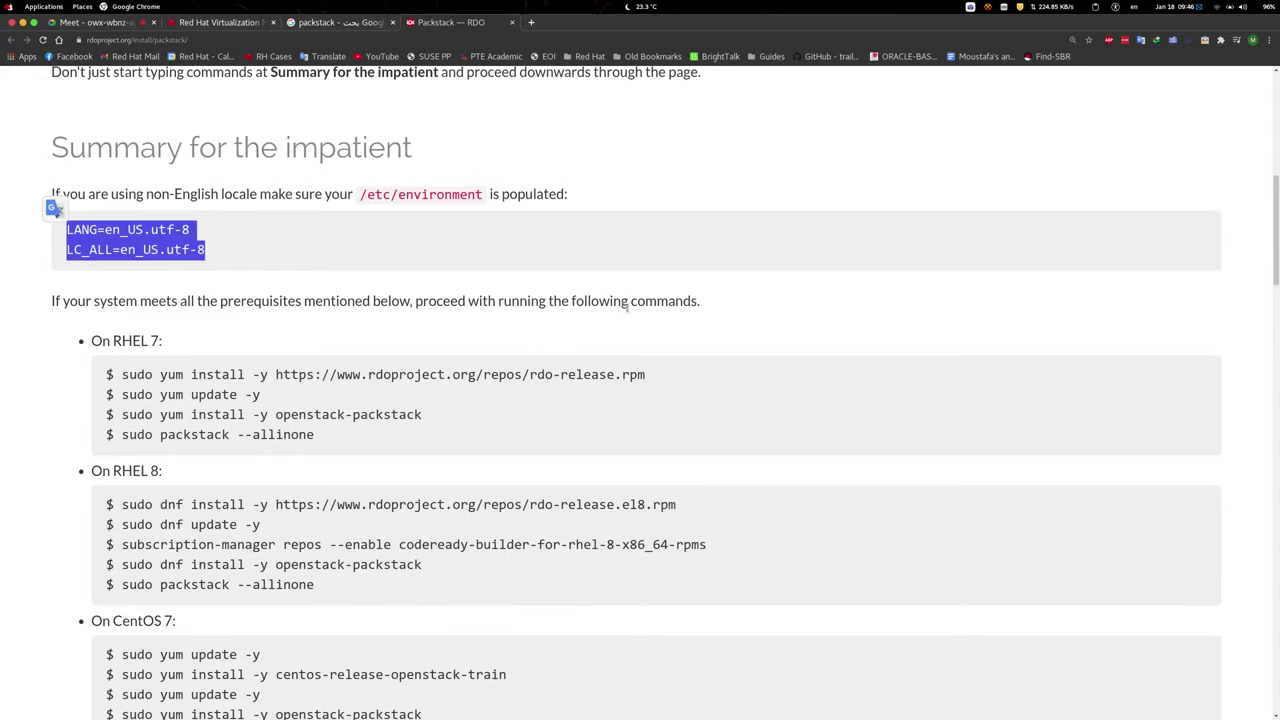
Step: Scroll the RDO Packstack guide to the Network section and select its six systemctl commands
{"action": "scroll", "coordinate": [627, 308], "scroll_direction": "down", "scroll_amount": 3}
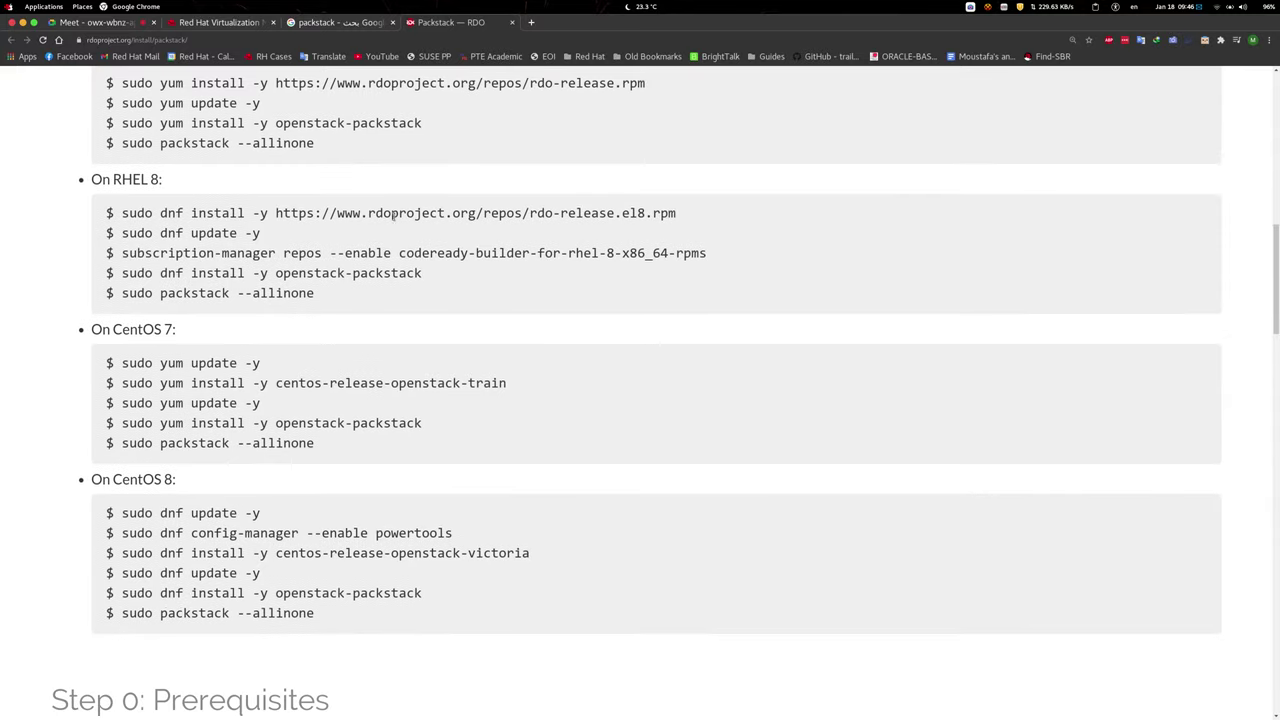
{"action": "scroll", "coordinate": [262, 307], "scroll_direction": "down", "scroll_amount": 2}
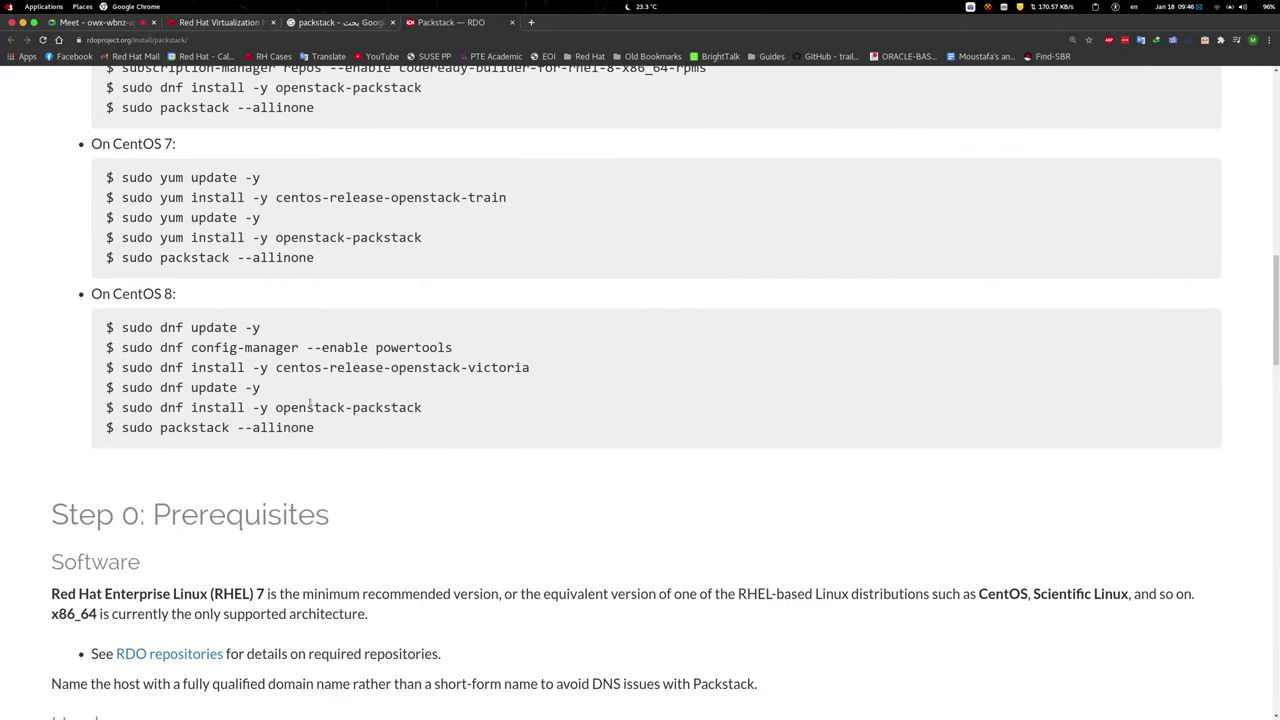
{"action": "scroll", "coordinate": [241, 315], "scroll_direction": "up", "scroll_amount": 5}
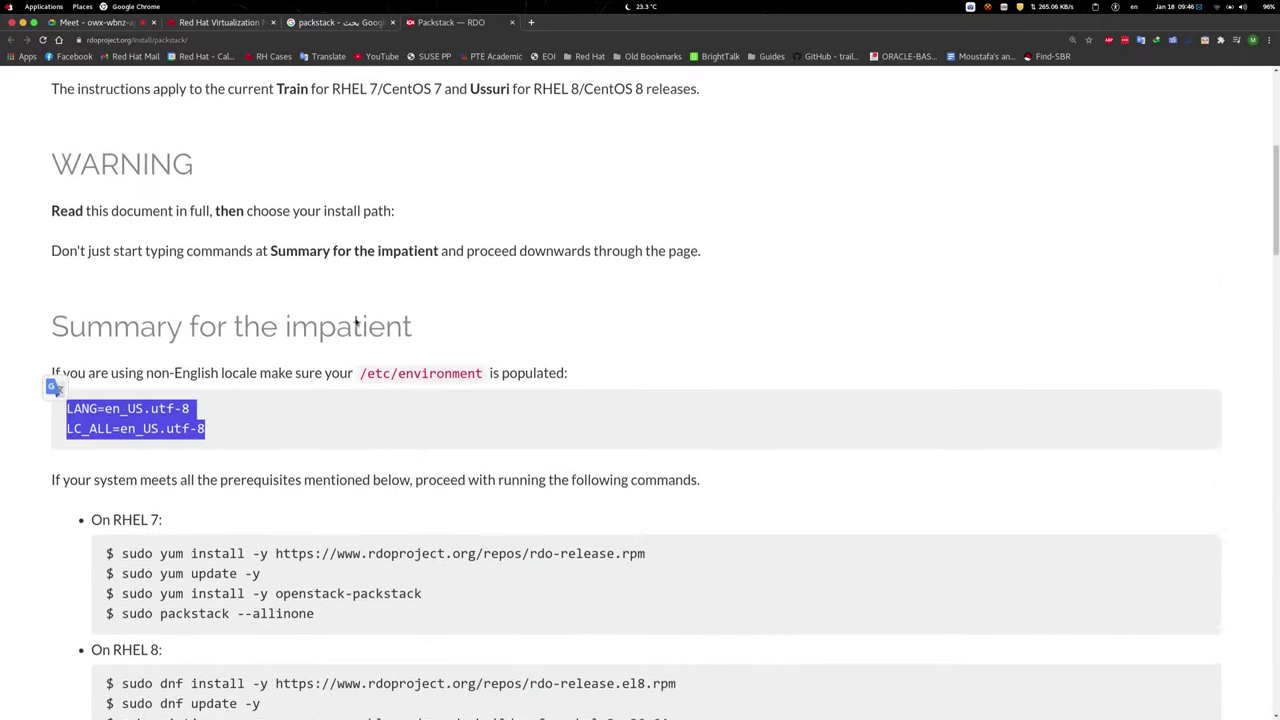
{"action": "scroll", "coordinate": [376, 345], "scroll_direction": "down", "scroll_amount": 12}
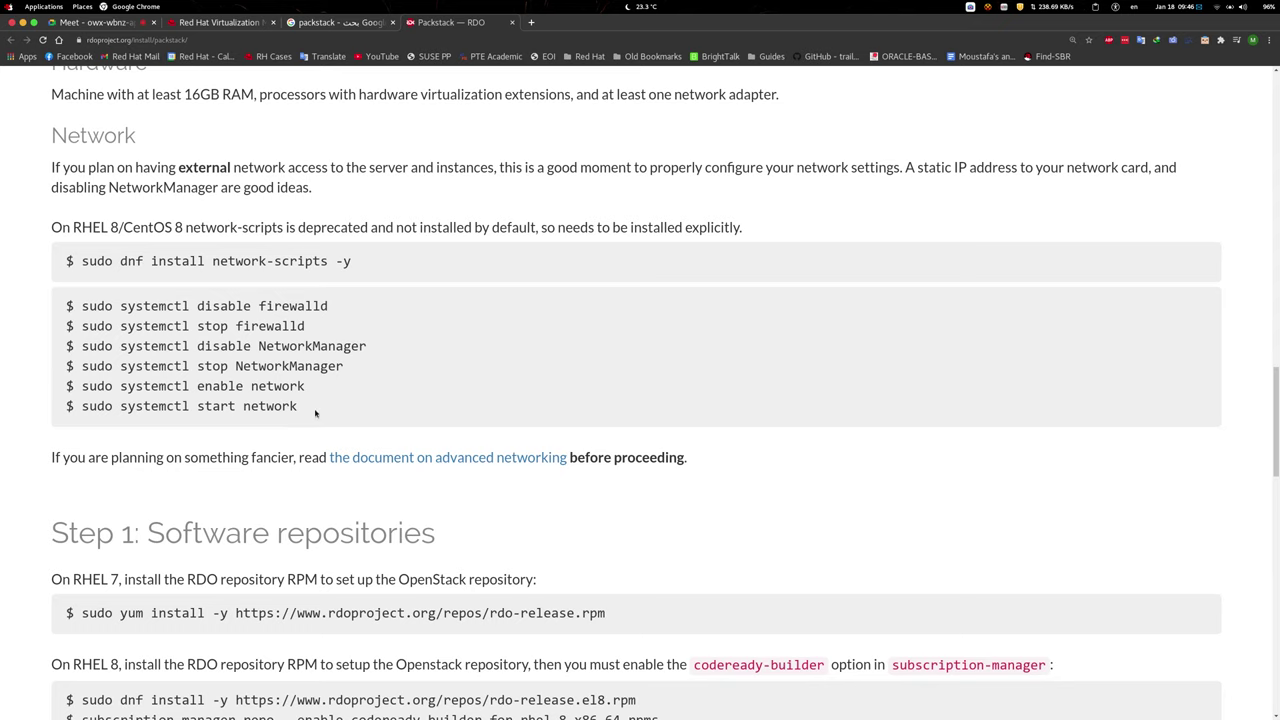
{"action": "left_click_drag", "start_coordinate": [316, 412], "coordinate": [70, 290]}
Step: In the terminal, run systemctl disable firewalld and systemctl stop firewalld, then return to the guide
{"action": "left_click", "coordinate": [555, 340]}
{"action": "key", "text": "alt+Tab"}
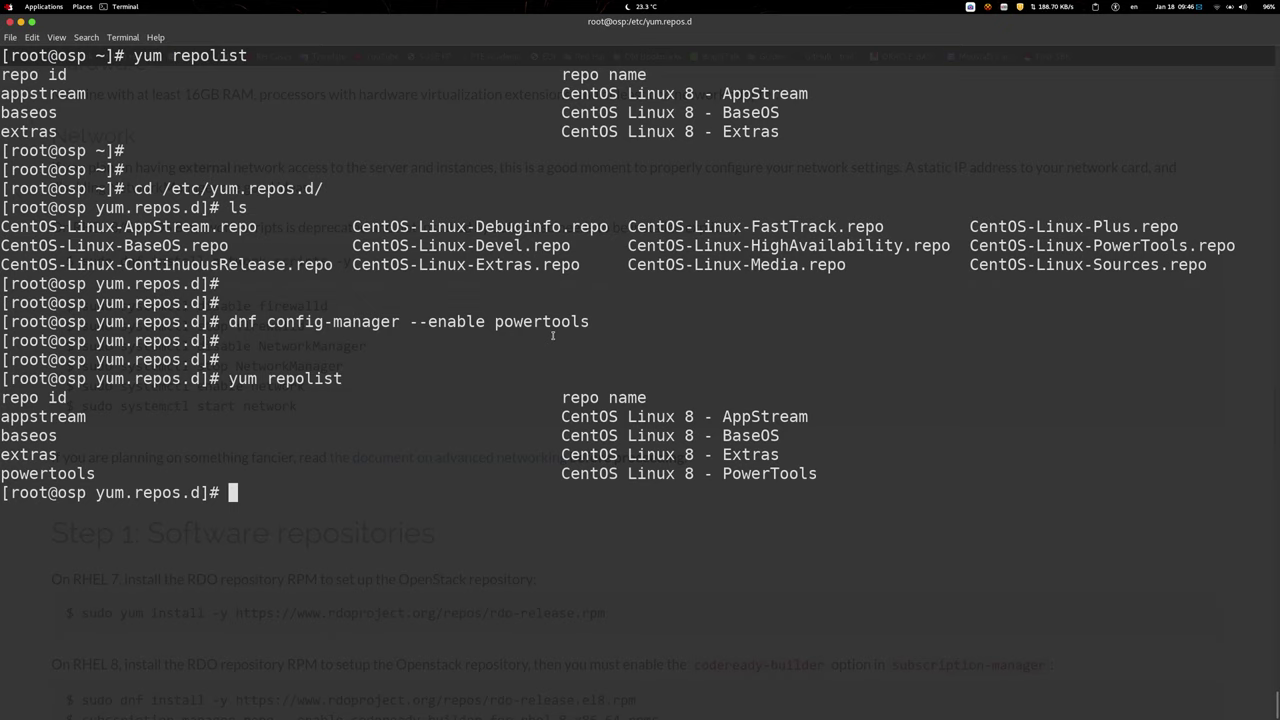
{"action": "key", "text": "ctrl+l"}
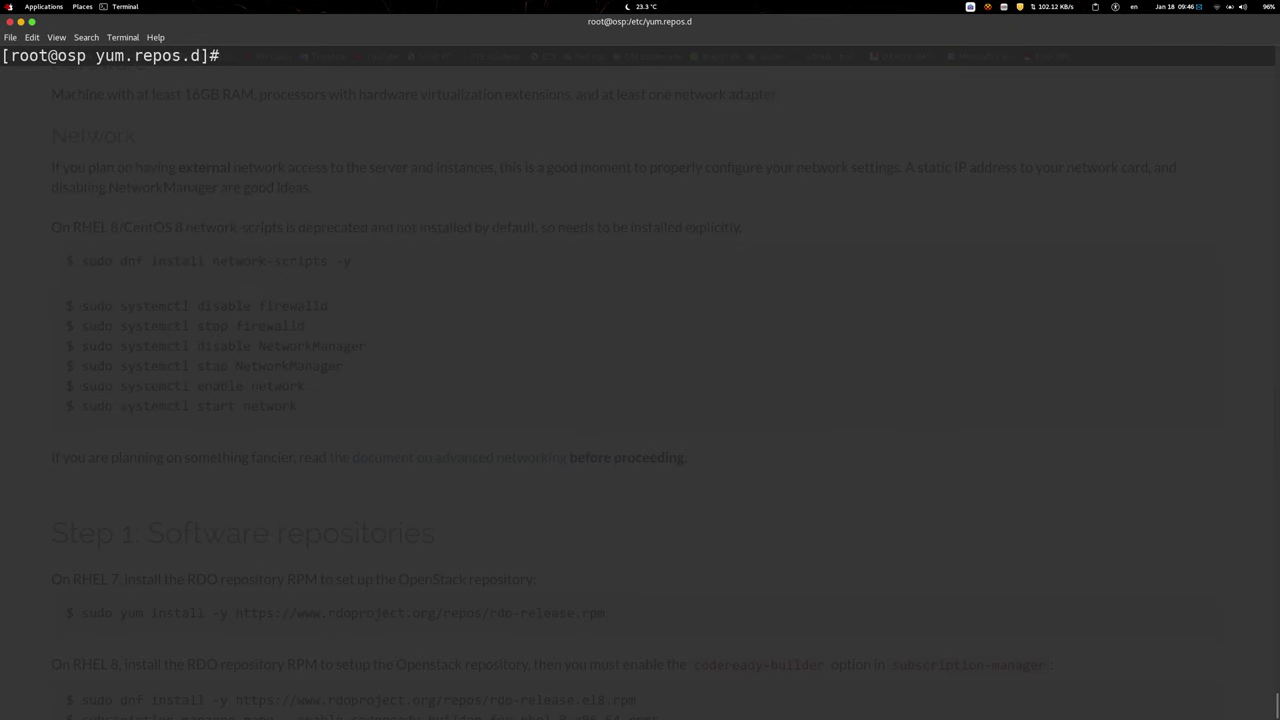
{"action": "type", "text": "systemctl d"}
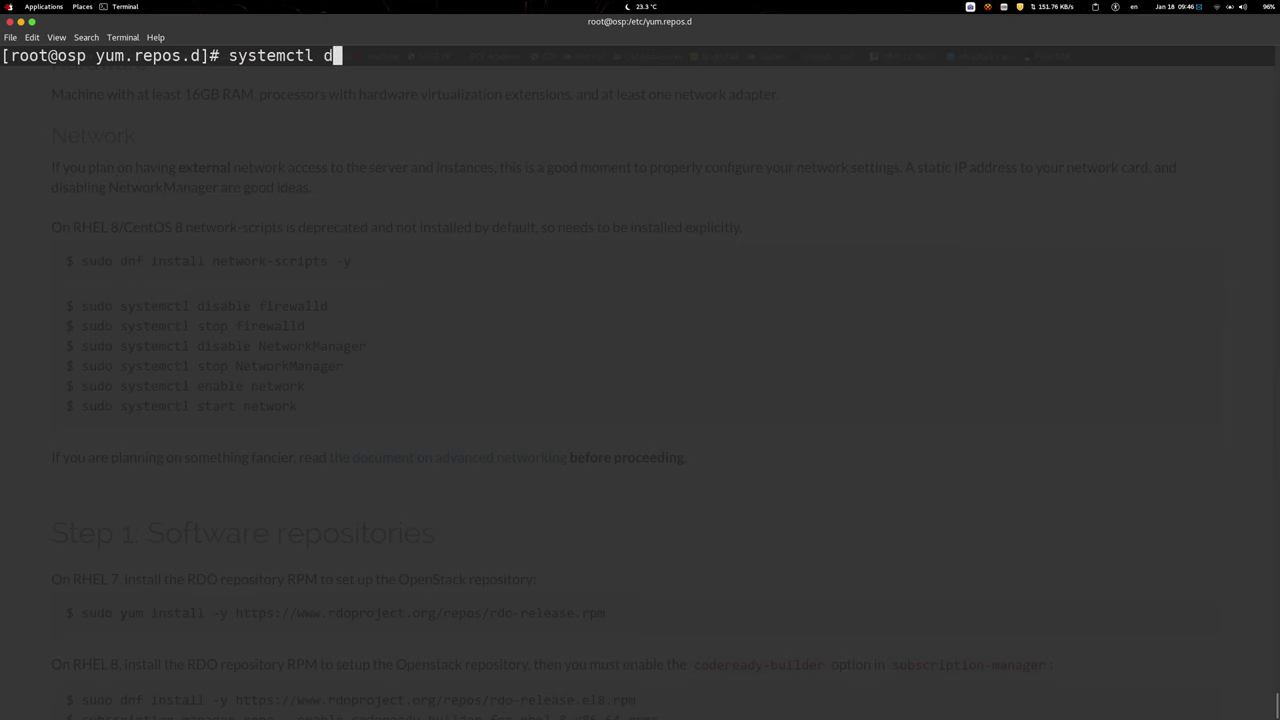
{"action": "type", "text": "isable firewalld"}
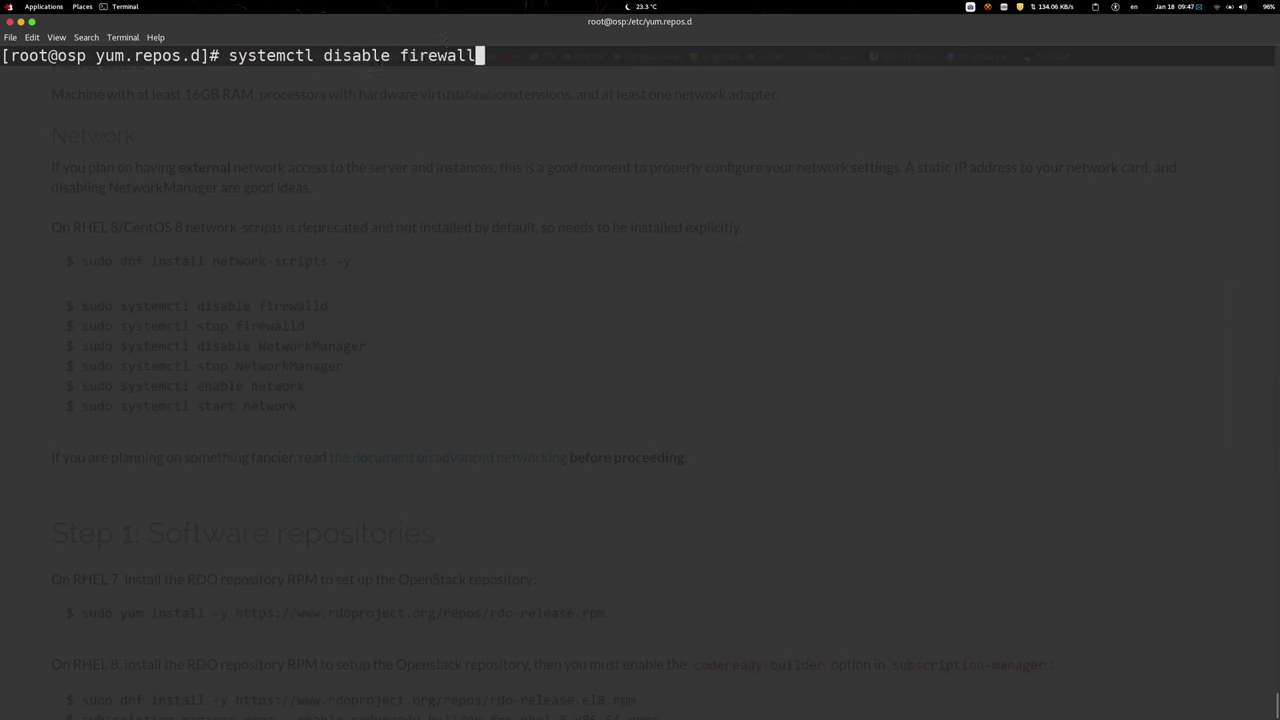
{"action": "key", "text": "Return"}
{"action": "key", "text": "Return"}
{"action": "key", "text": "Return"}
{"action": "type", "text": "systemctl "}
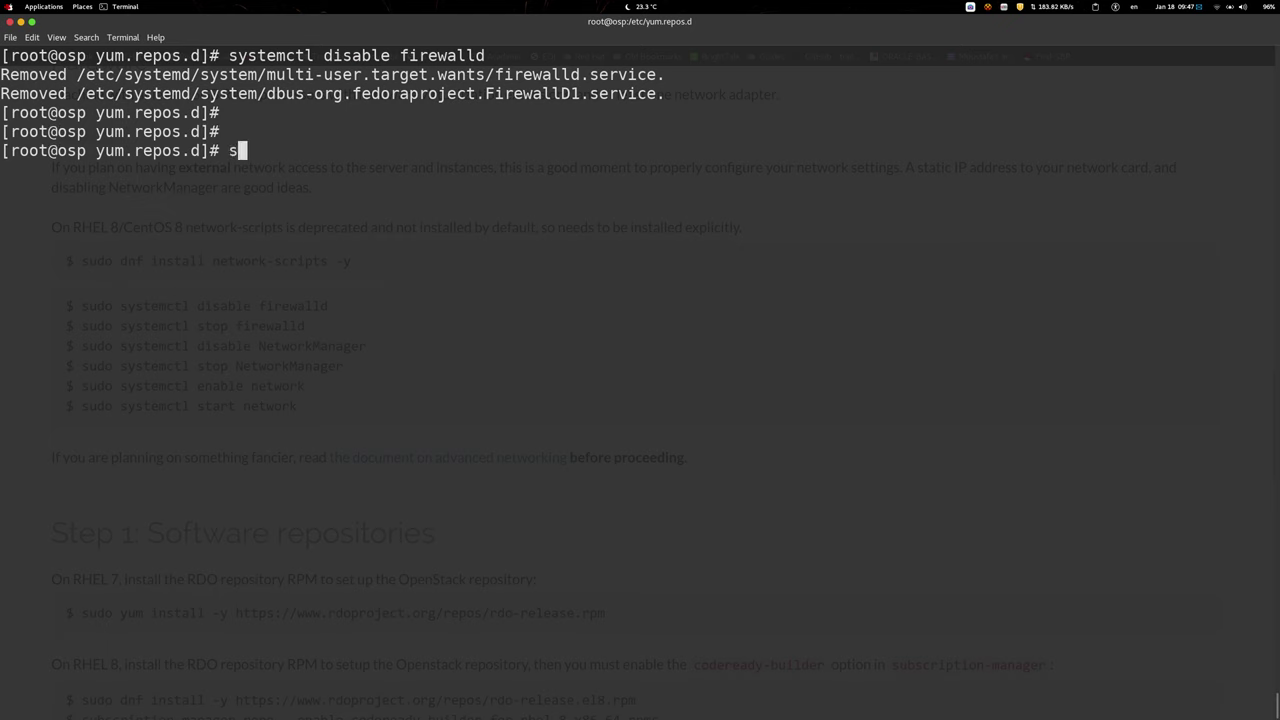
{"action": "type", "text": "st"}
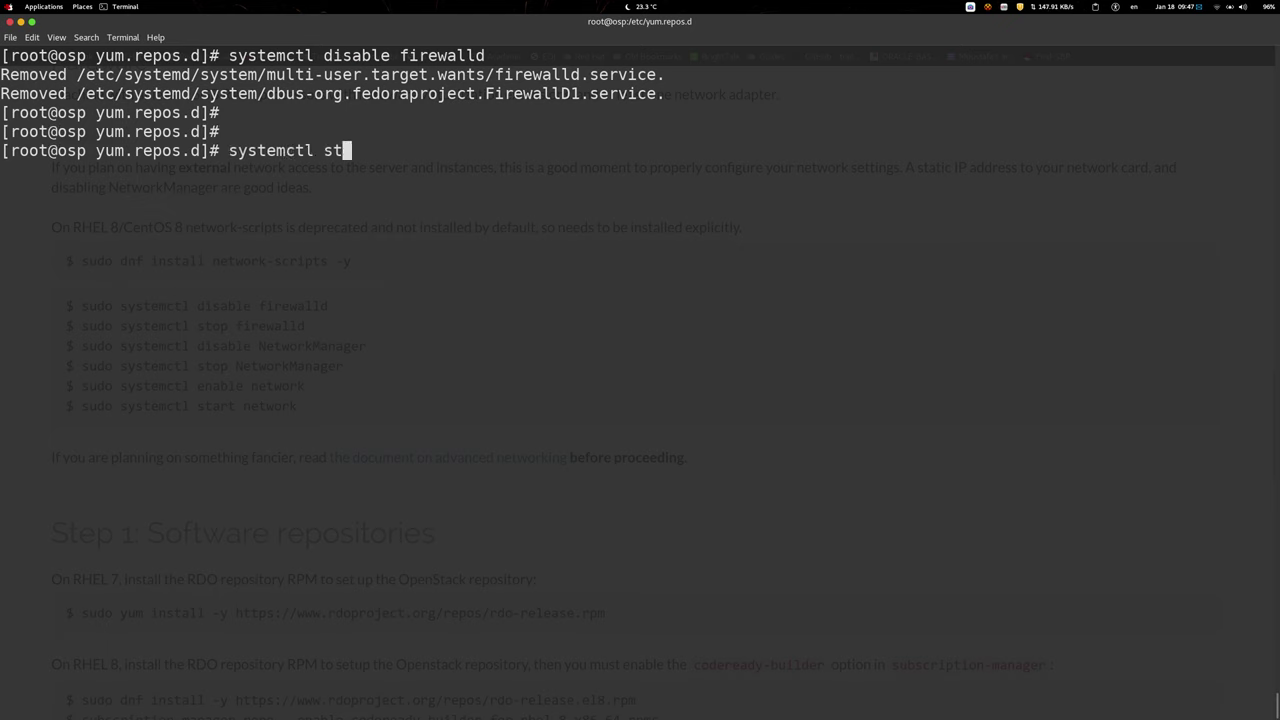
{"action": "type", "text": "op firewalld"}
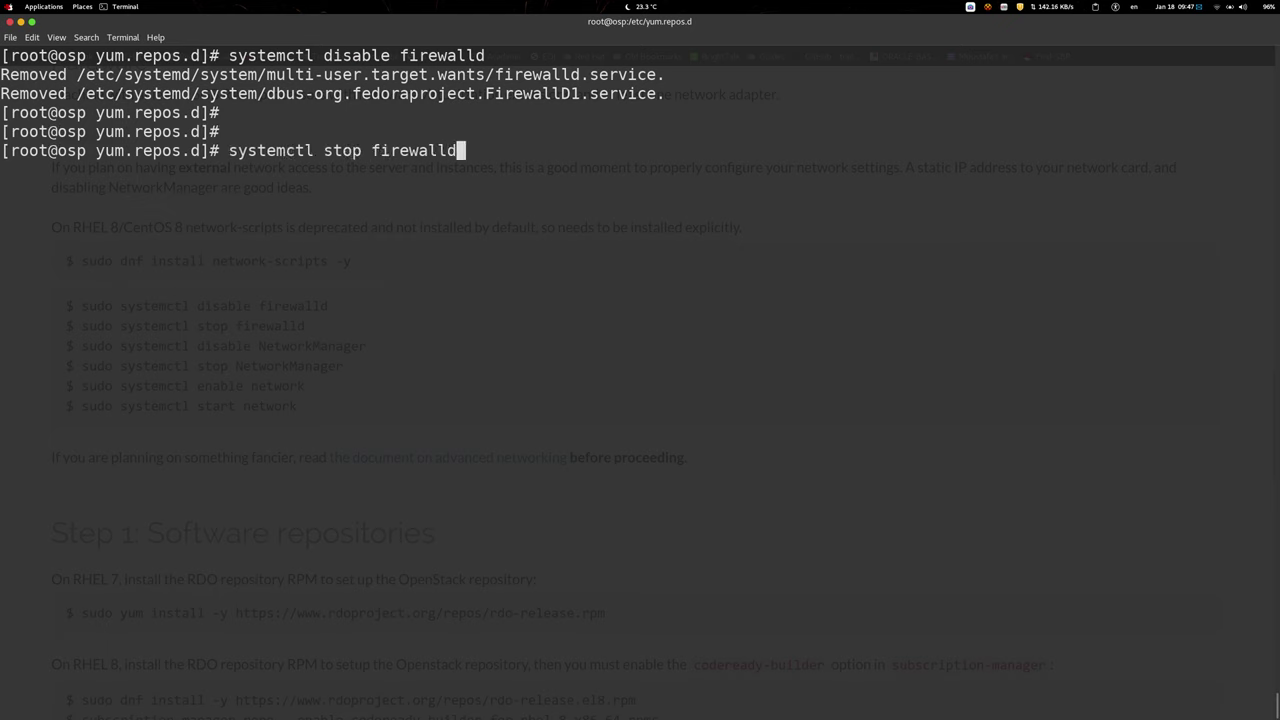
{"action": "key", "text": "Return"}
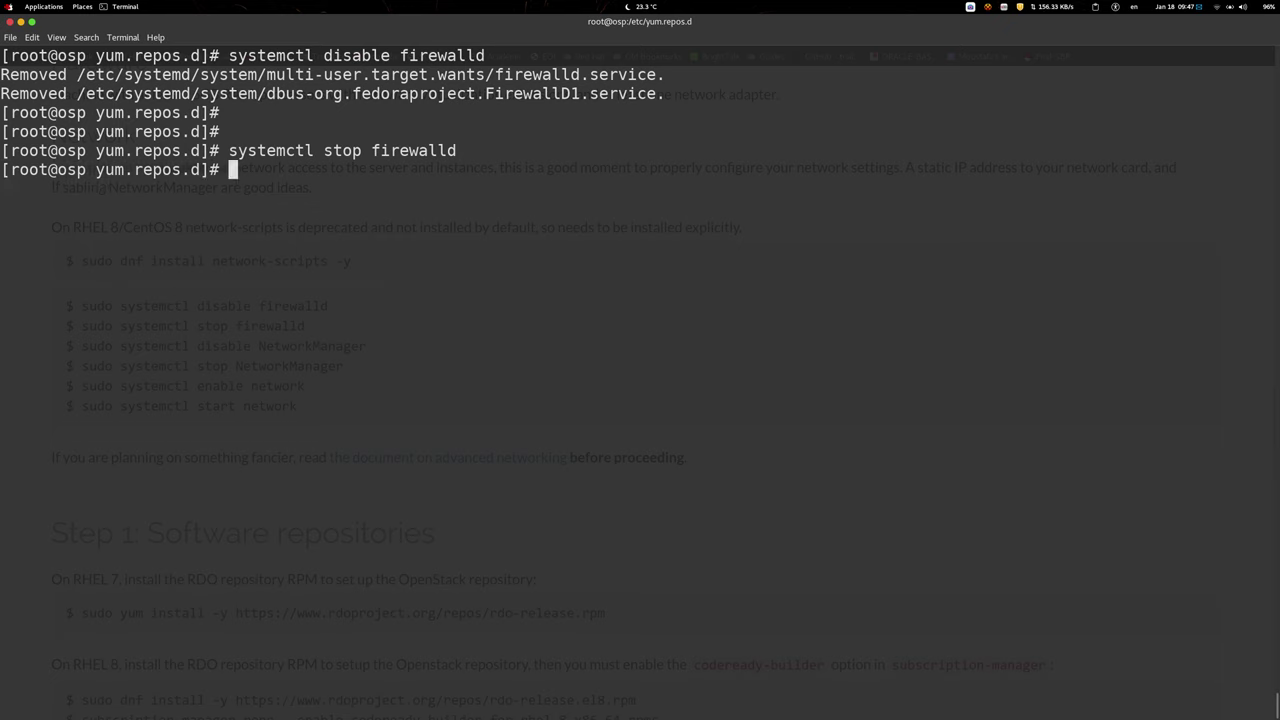
{"action": "key", "text": "Return"}
{"action": "key", "text": "Return"}
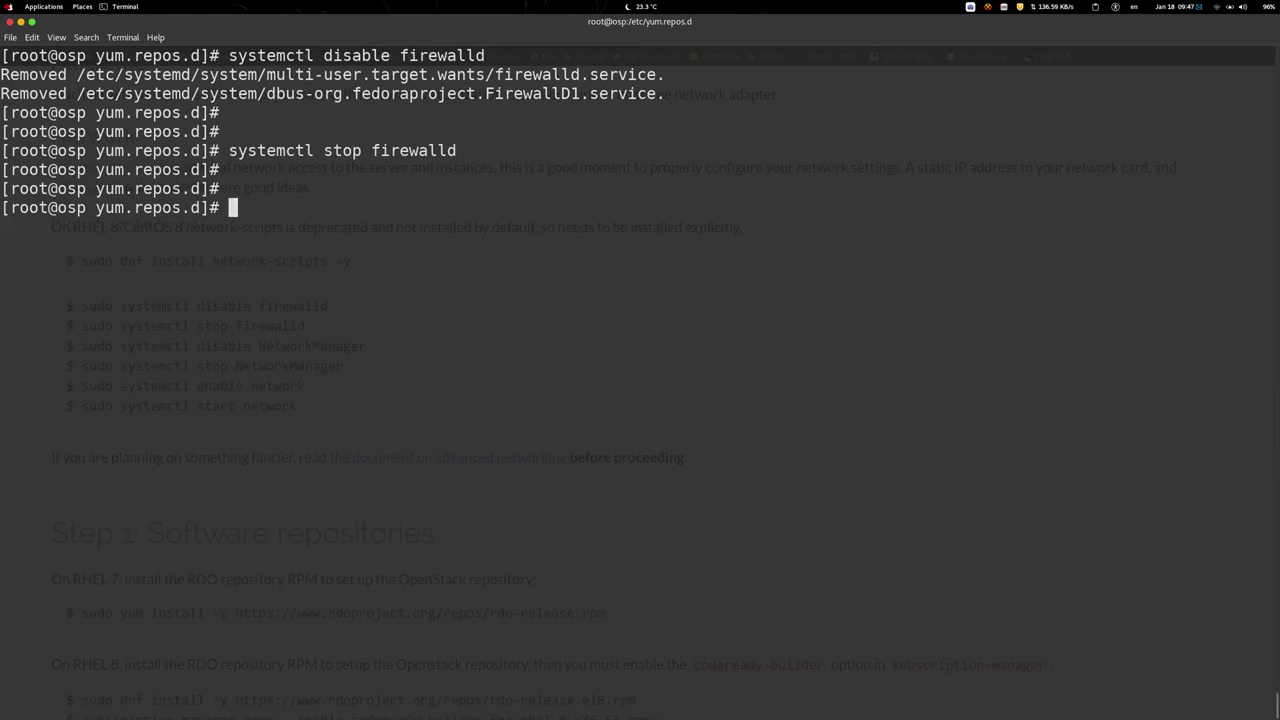
{"action": "key", "text": "alt+Tab"}
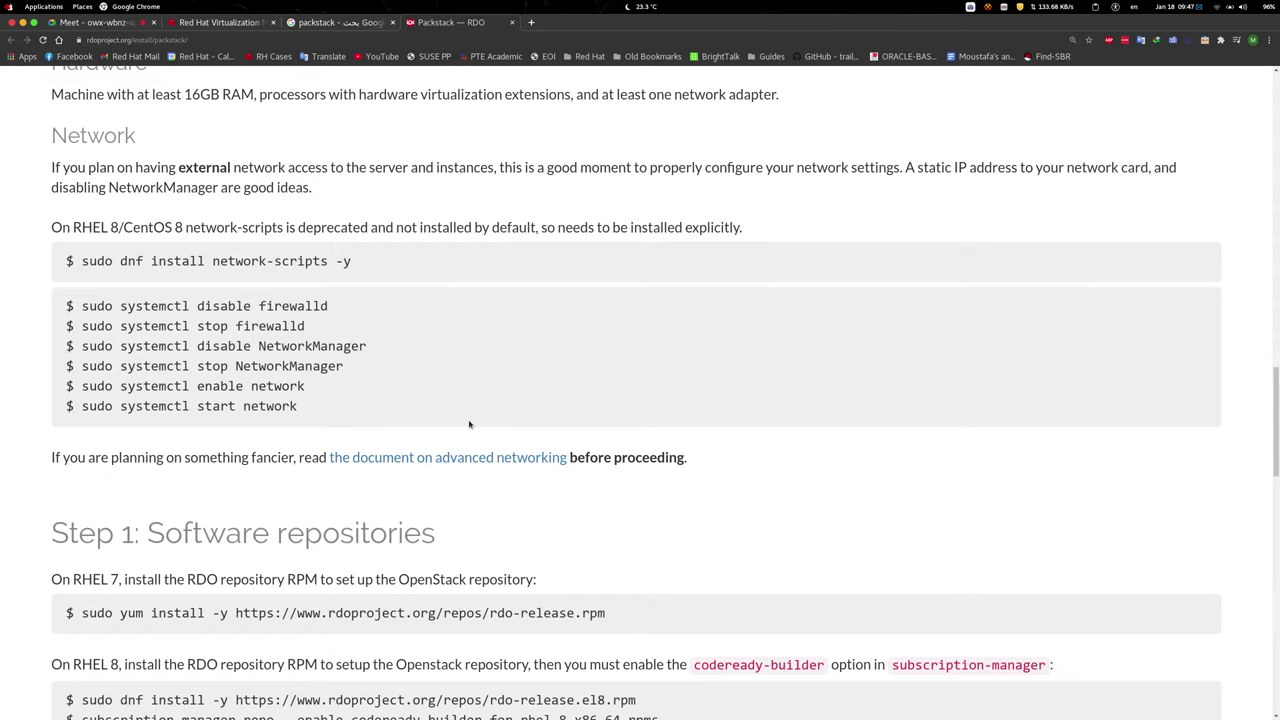
Step: Scroll the Packstack guide from the summary back to Step 0 Network, then return to the terminal
{"action": "scroll", "coordinate": [278, 362], "scroll_direction": "up", "scroll_amount": 5}
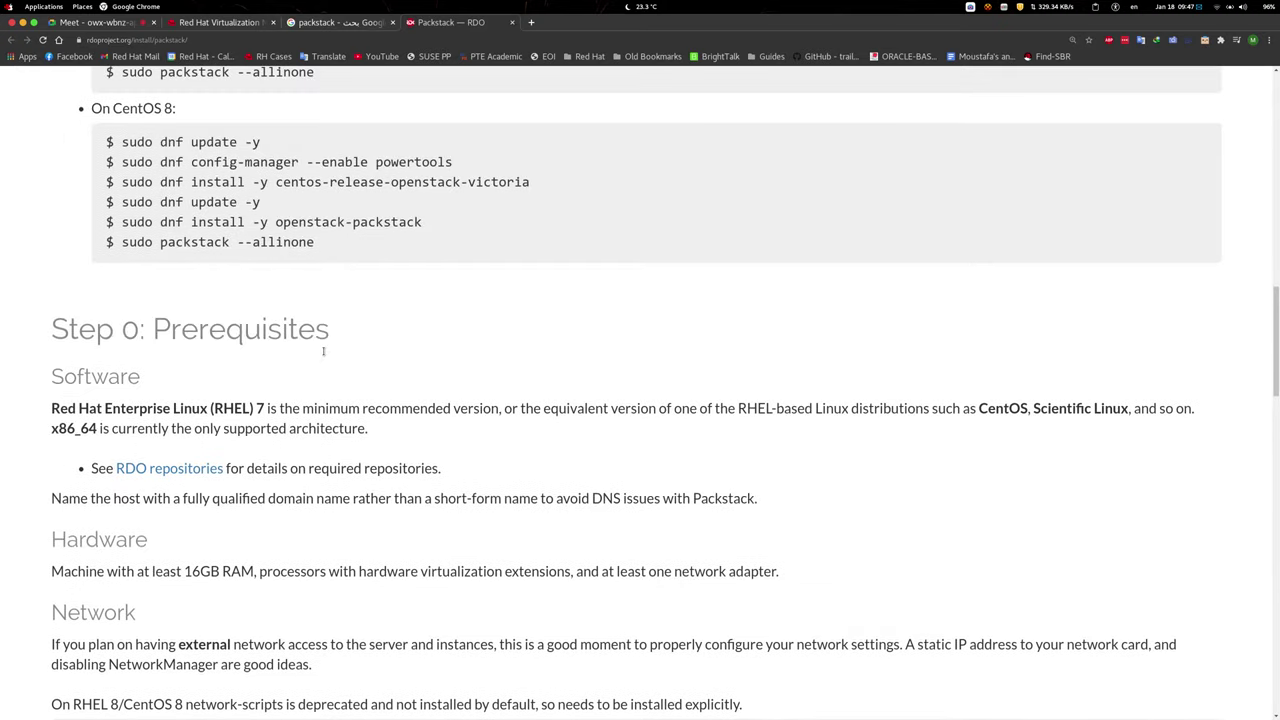
{"action": "scroll", "coordinate": [325, 355], "scroll_direction": "up", "scroll_amount": 8}
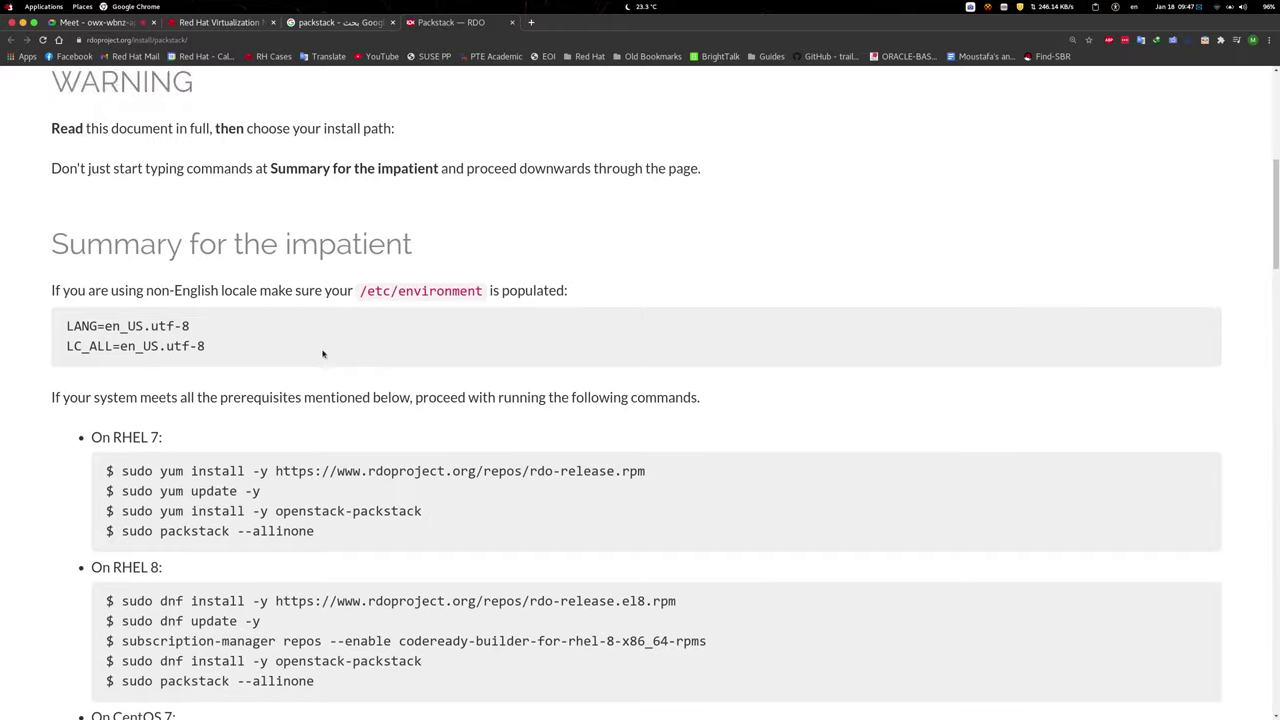
{"action": "scroll", "coordinate": [320, 360], "scroll_direction": "down", "scroll_amount": 4}
{"action": "scroll", "coordinate": [320, 360], "scroll_direction": "down", "scroll_amount": 15}
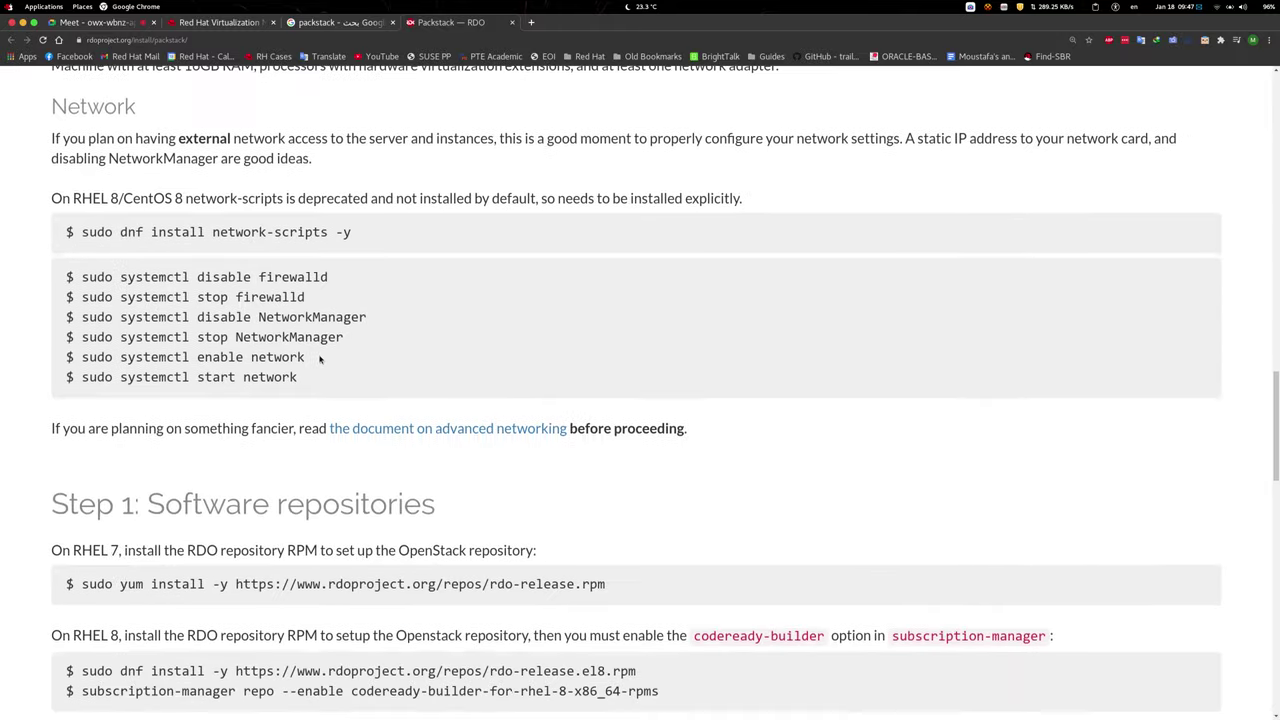
{"action": "scroll", "coordinate": [320, 360], "scroll_direction": "up", "scroll_amount": 9}
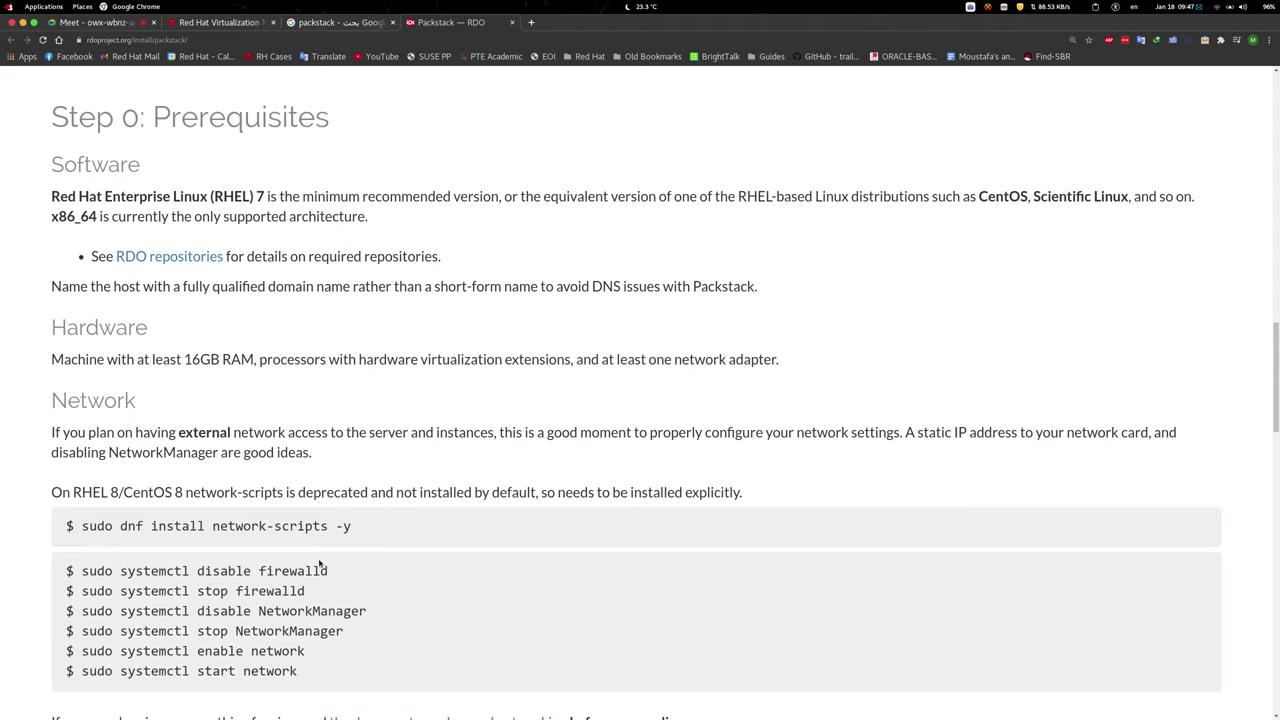
{"action": "key", "text": "alt+Tab"}
Step: Run ifconfig and identify the ens3 interface at 10.8.109.245
{"action": "type", "text": "ifc"}
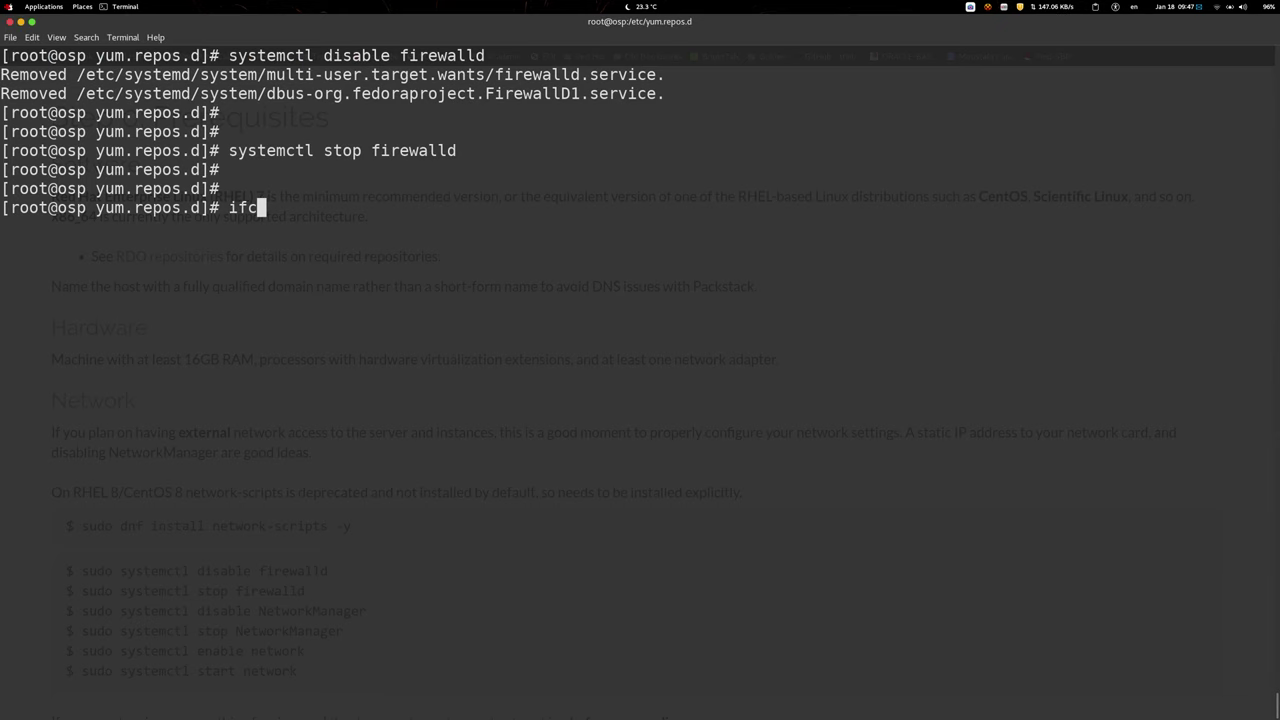
{"action": "type", "text": "onfig"}
{"action": "key", "text": "Return"}
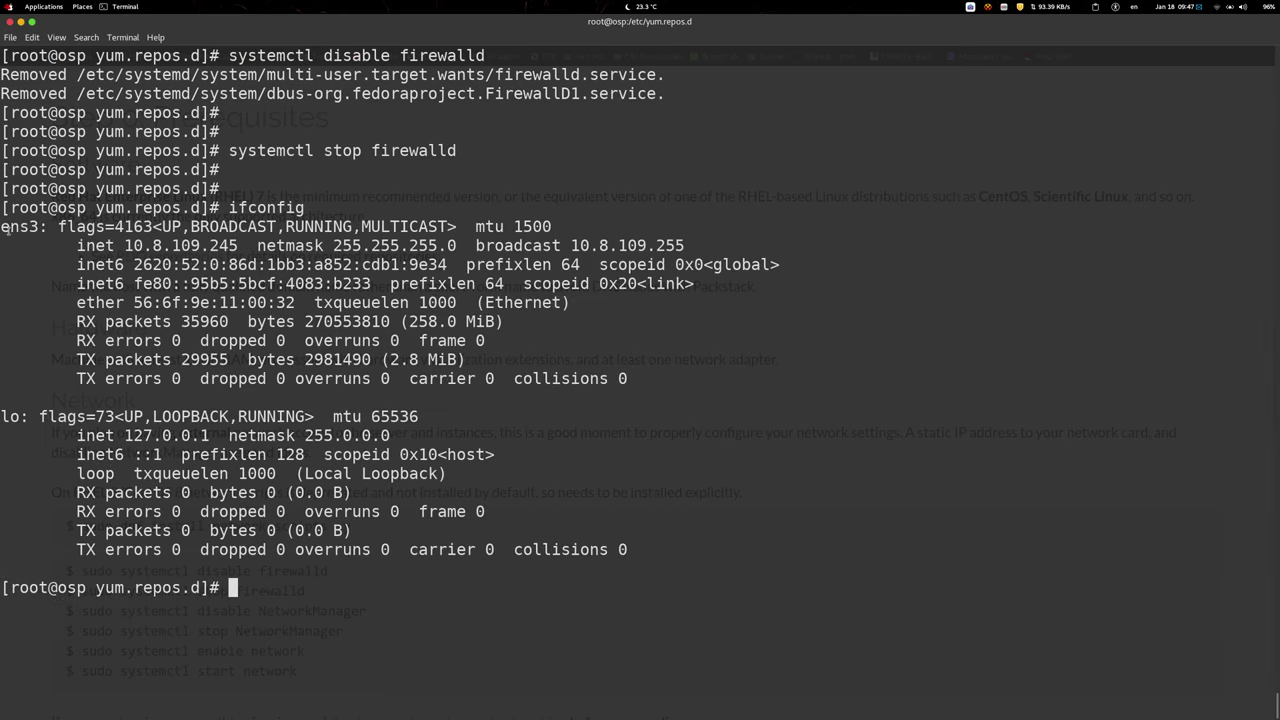
{"action": "left_click_drag", "start_coordinate": [3, 229], "coordinate": [37, 229]}
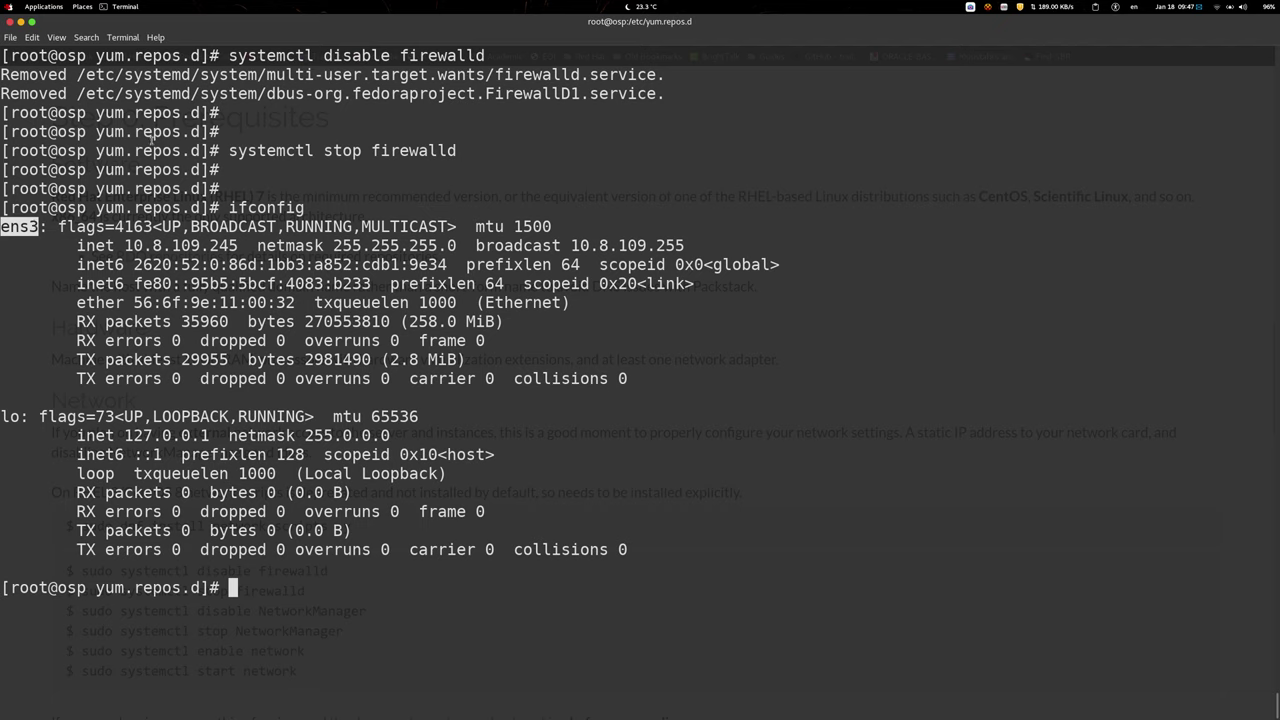
{"action": "left_click", "coordinate": [798, 387]}
{"action": "left_click_drag", "start_coordinate": [1, 226], "coordinate": [42, 227]}
Step: Open /etc/sysconfig/network-scripts/ifcfg-ens3 in vim
{"action": "type", "text": "vim /etc/"}
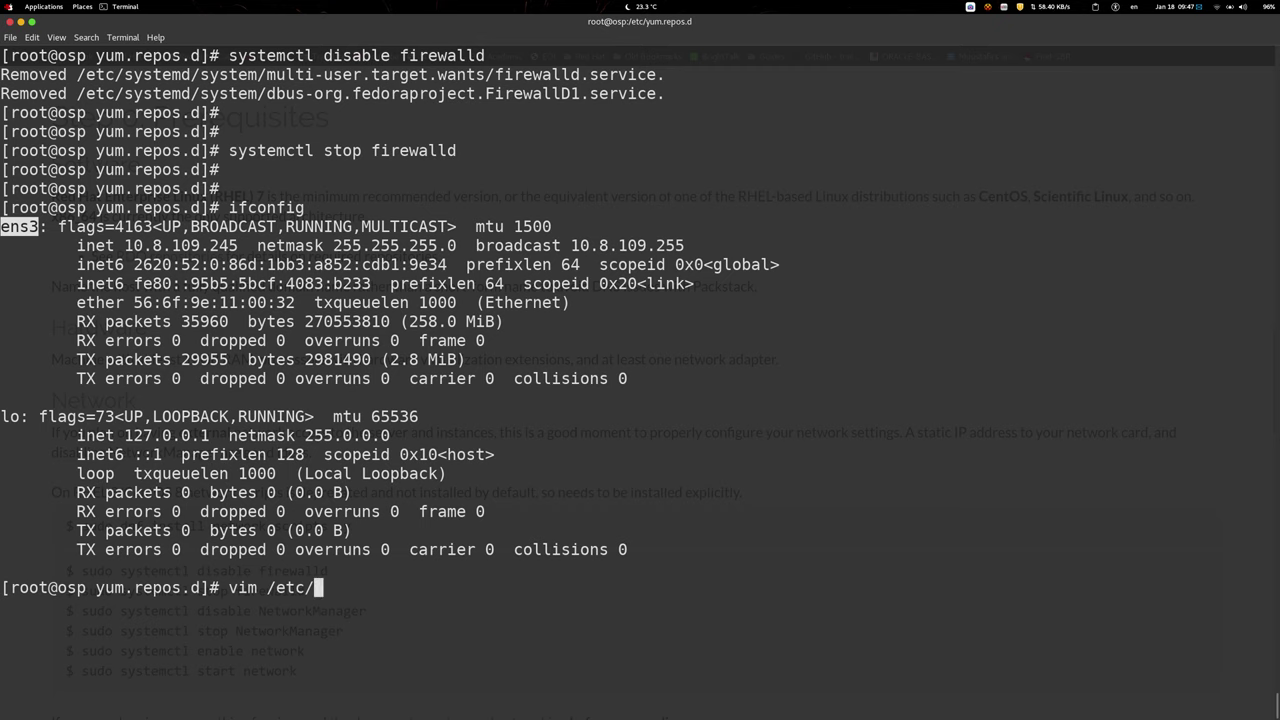
{"action": "type", "text": "sysconfig/network"}
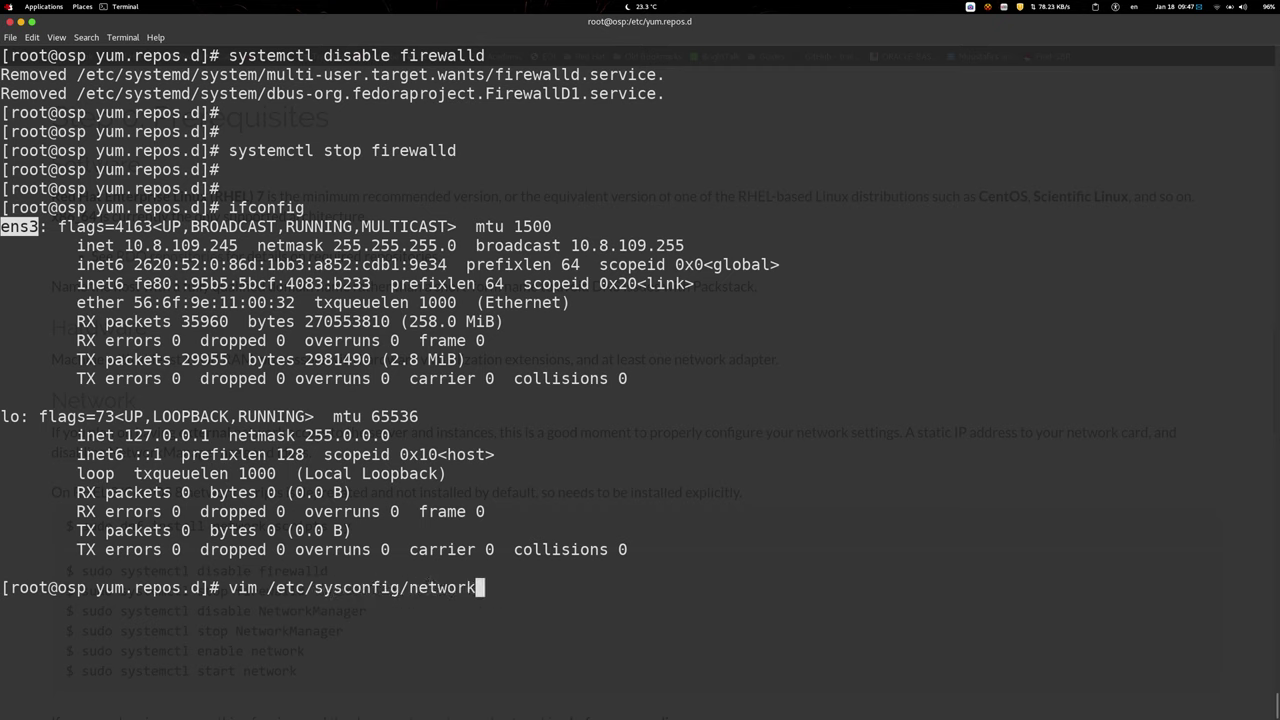
{"action": "type", "text": "-sc"}
{"action": "key", "text": "Tab"}
{"action": "type", "text": "if"}
{"action": "key", "text": "Tab"}
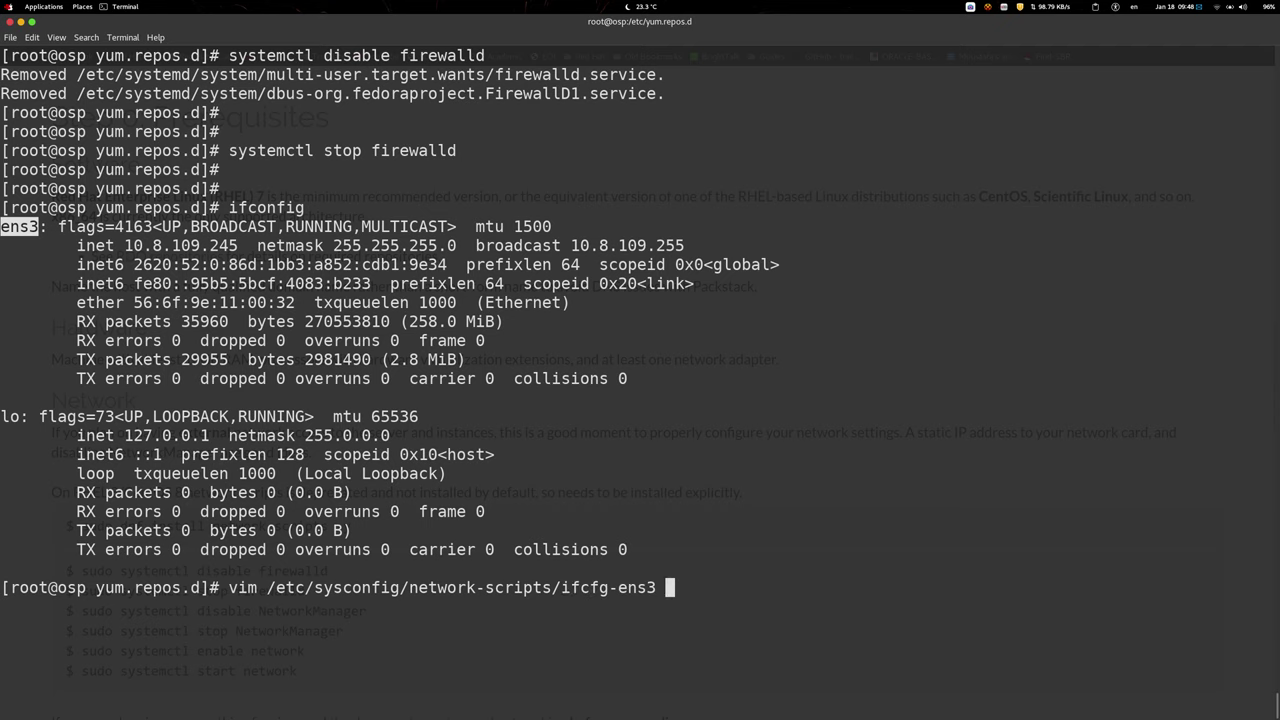
{"action": "key", "text": "Return"}
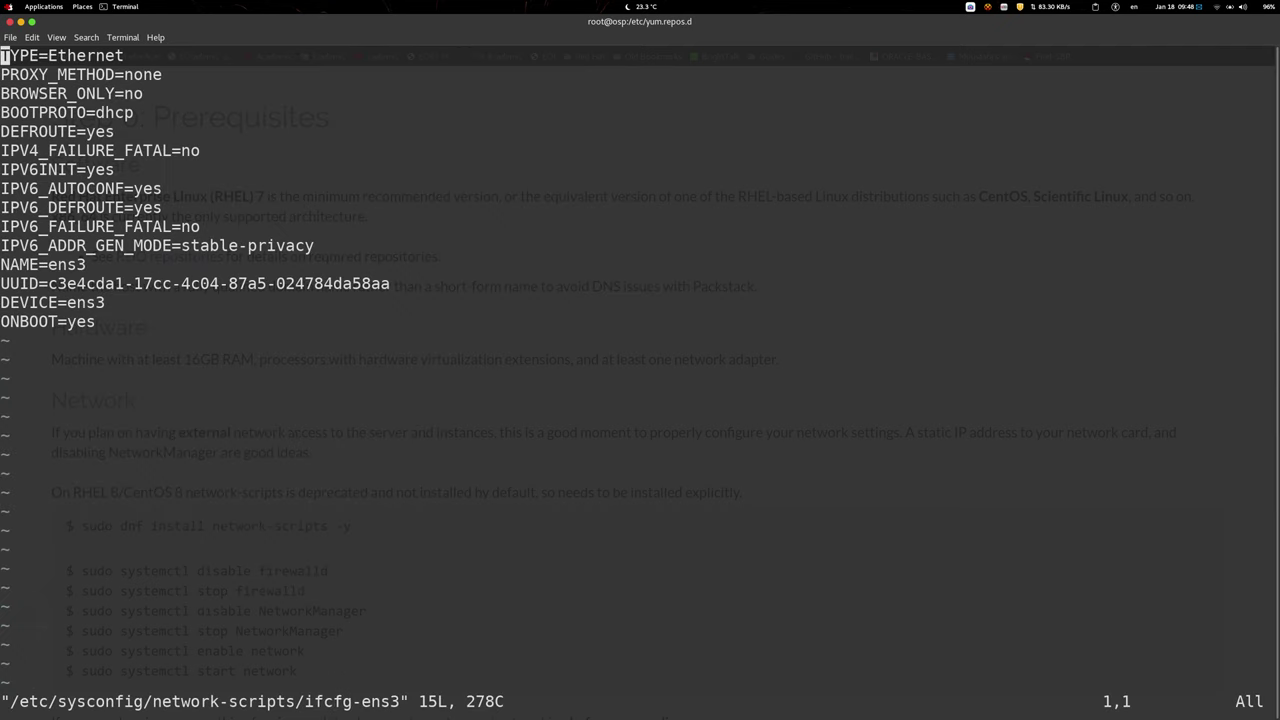
Step: Change BOOTPROTO from dhcp to static
{"action": "key", "text": "Down"}
{"action": "key", "text": "Down"}
{"action": "key", "text": "Down"}
{"action": "key", "text": "End"}
{"action": "key", "text": "i"}
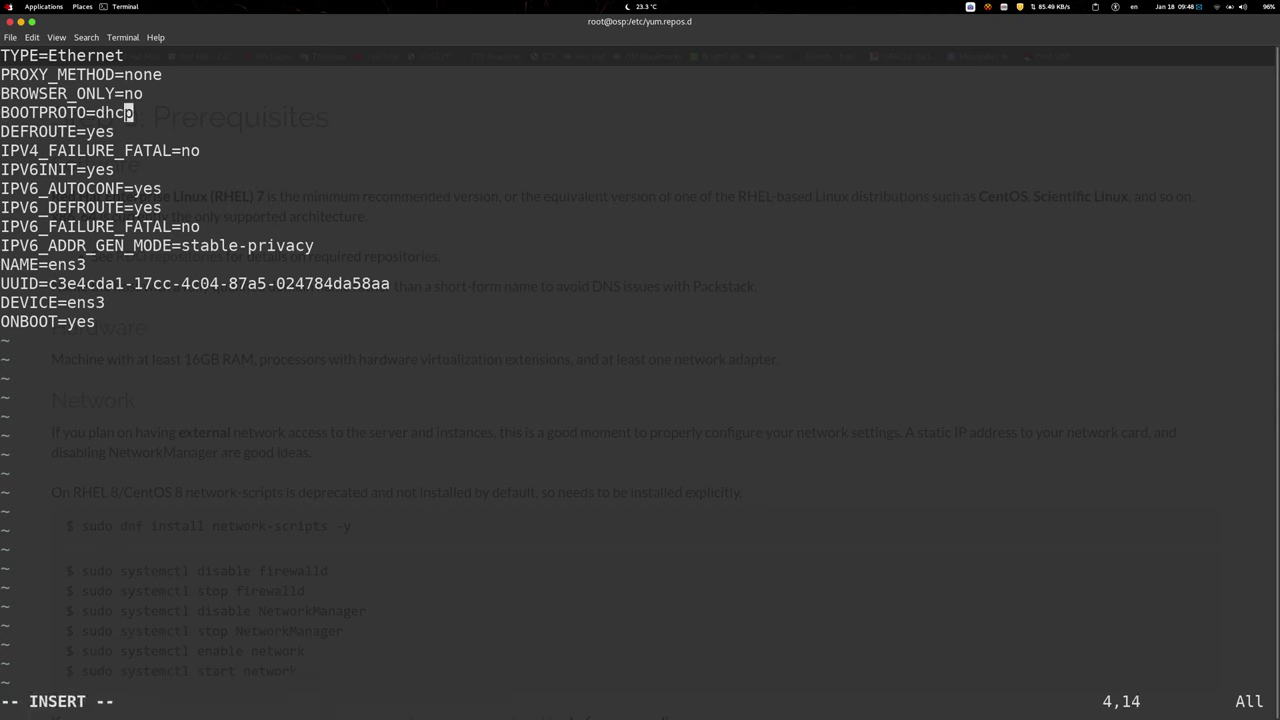
{"action": "key", "text": "End"}
{"action": "key", "text": "BackSpace"}
{"action": "key", "text": "BackSpace"}
{"action": "key", "text": "BackSpace"}
{"action": "key", "text": "BackSpace"}
{"action": "type", "text": "static"}
Step: Set IPV6INIT, IPV6_AUTOCONF and IPV6_DEFROUTE to no
{"action": "key", "text": "Down"}
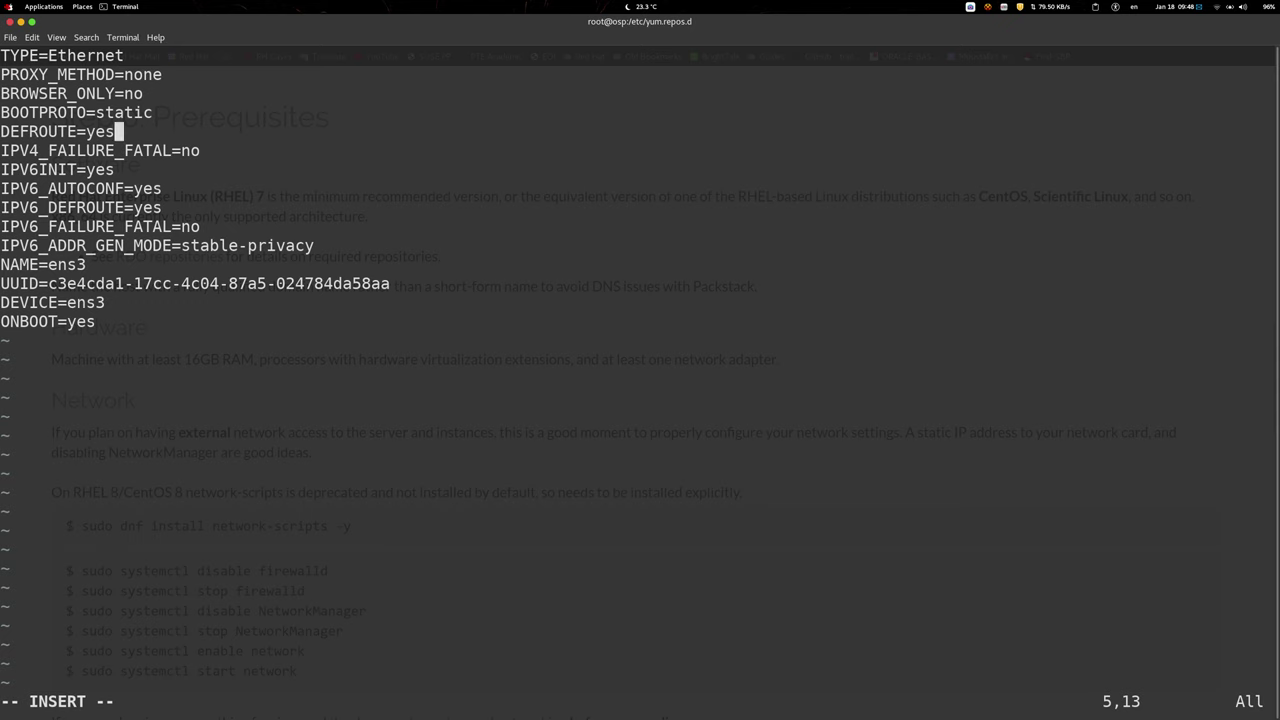
{"action": "key", "text": "Down"}
{"action": "key", "text": "Down"}
{"action": "key", "text": "Down"}
{"action": "key", "text": "Down"}
{"action": "key", "text": "Up"}
{"action": "key", "text": "Up"}
{"action": "key", "text": "BackSpace"}
{"action": "key", "text": "BackSpace"}
{"action": "key", "text": "BackSpace"}
{"action": "type", "text": "no"}
{"action": "key", "text": "Down"}
{"action": "key", "text": "Right"}
{"action": "key", "text": "Right"}
{"action": "key", "text": "Right"}
{"action": "key", "text": "Right"}
{"action": "key", "text": "Right"}
{"action": "key", "text": "BackSpace"}
{"action": "key", "text": "BackSpace"}
{"action": "key", "text": "BackSpace"}
{"action": "type", "text": "no"}
{"action": "key", "text": "Down"}
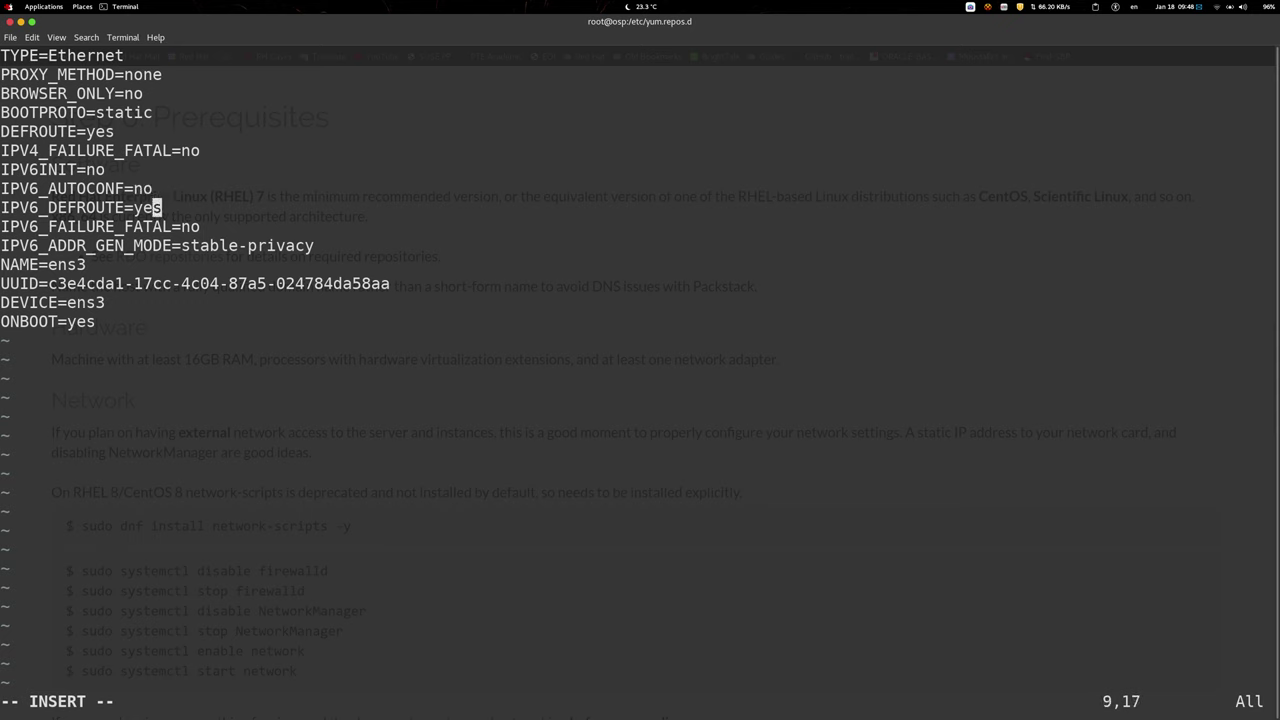
{"action": "key", "text": "Right"}
{"action": "key", "text": "BackSpace"}
{"action": "key", "text": "BackSpace"}
{"action": "key", "text": "BackSpace"}
{"action": "type", "text": "no"}
{"action": "key", "text": "Down"}
{"action": "key", "text": "Down"}
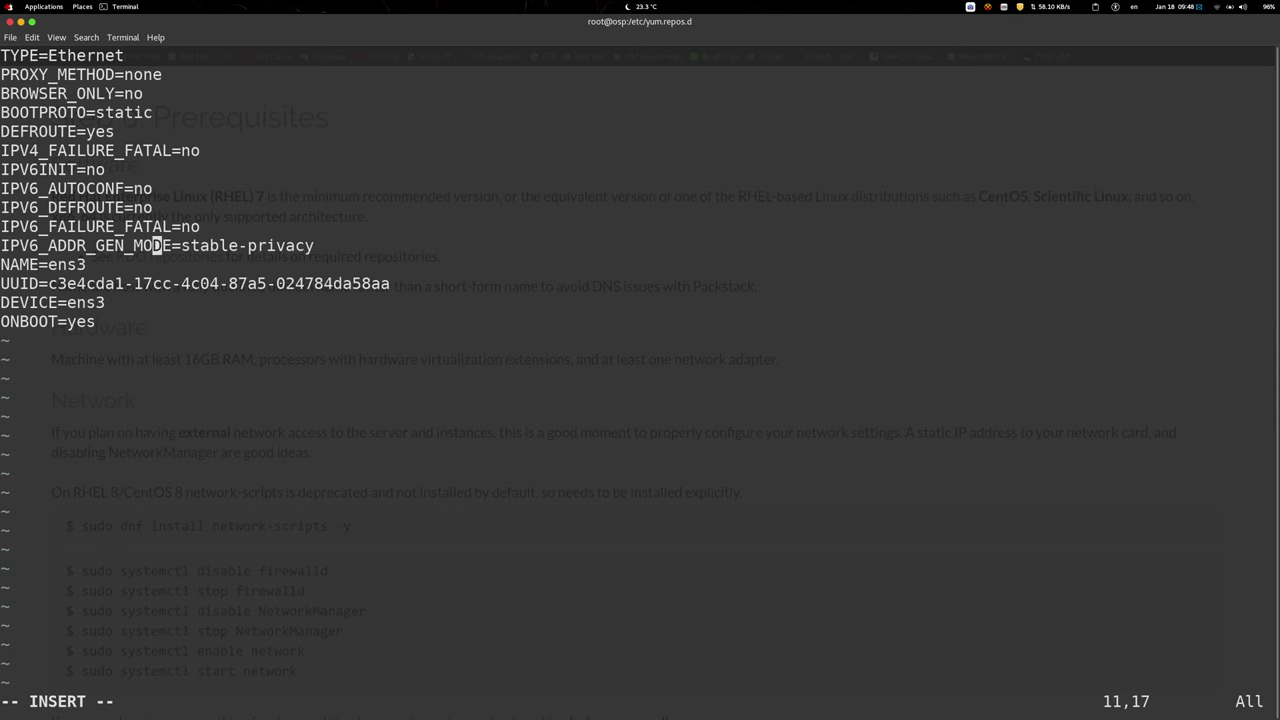
Step: Leave insert mode and delete the UUID line
{"action": "key", "text": "Down"}
{"action": "key", "text": "Down"}
{"action": "key", "text": "Escape"}
{"action": "key", "text": "d"}
{"action": "key", "text": "d"}
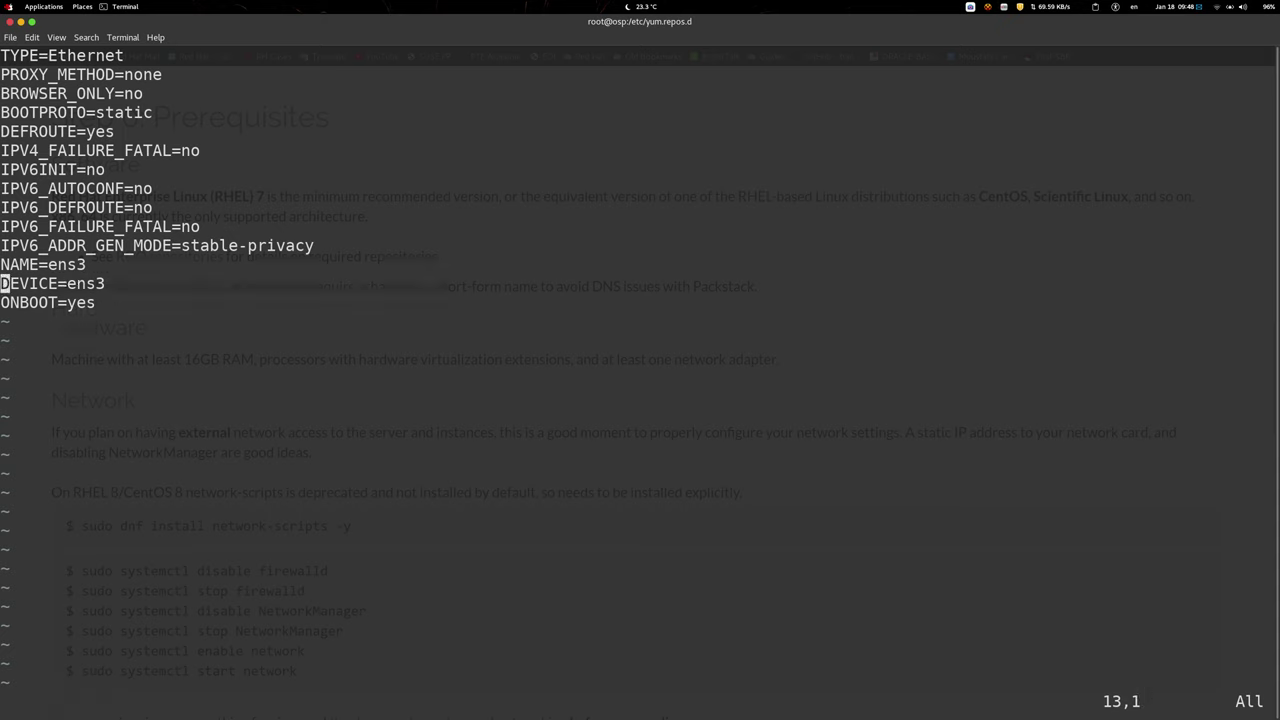
{"action": "key", "text": "Down"}
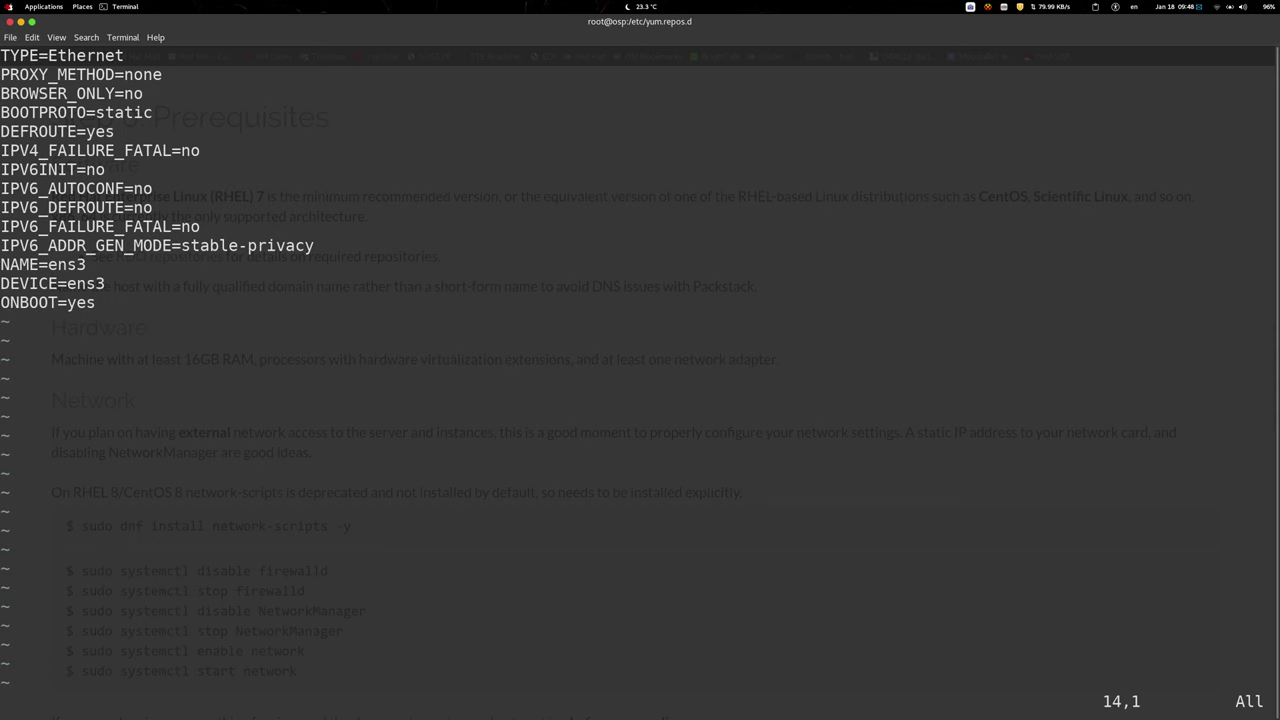
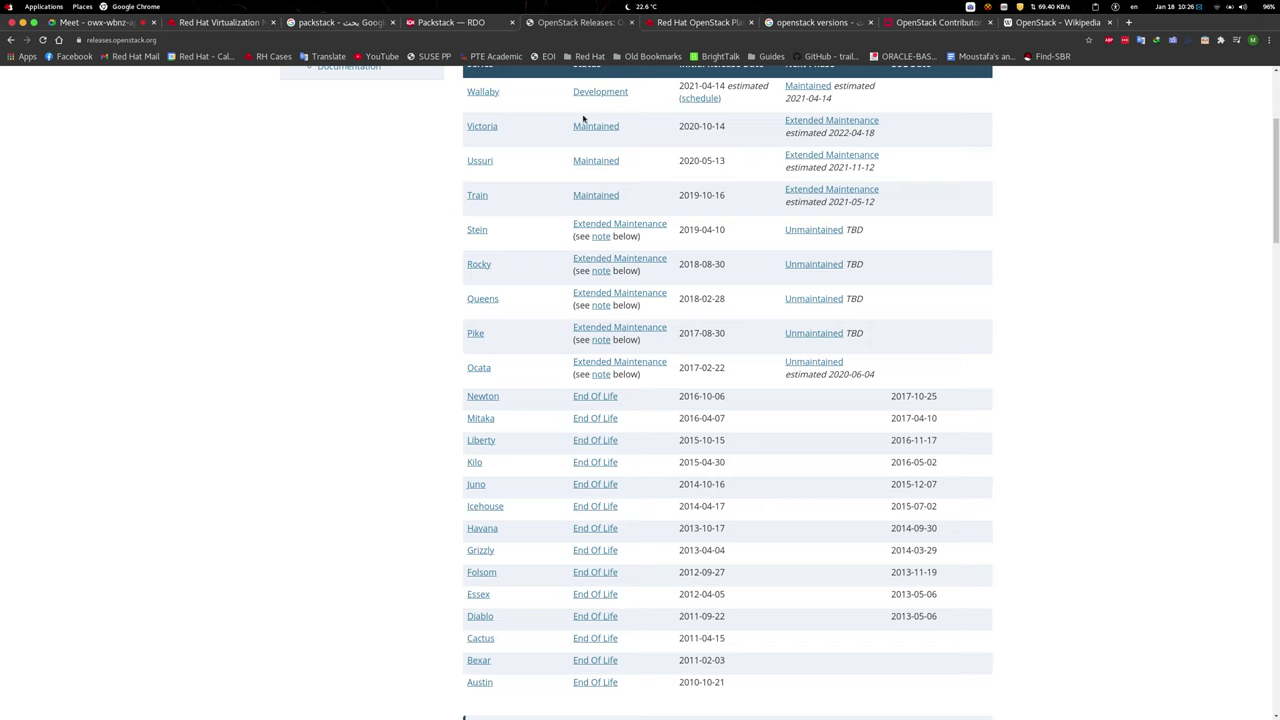
Step: Glance at the OpenStack Wikipedia article in Chrome, then bring the root terminal back to the front
{"action": "left_click", "coordinate": [1060, 24]}
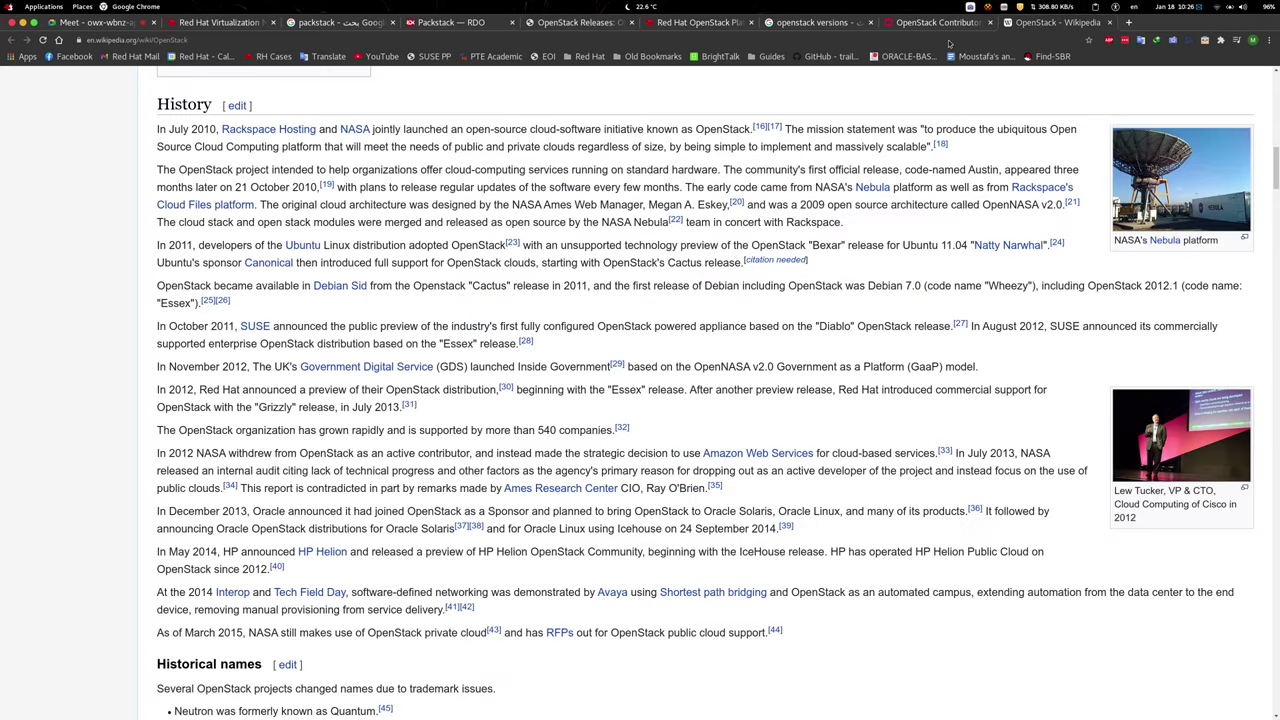
{"action": "key", "text": "alt+Tab"}
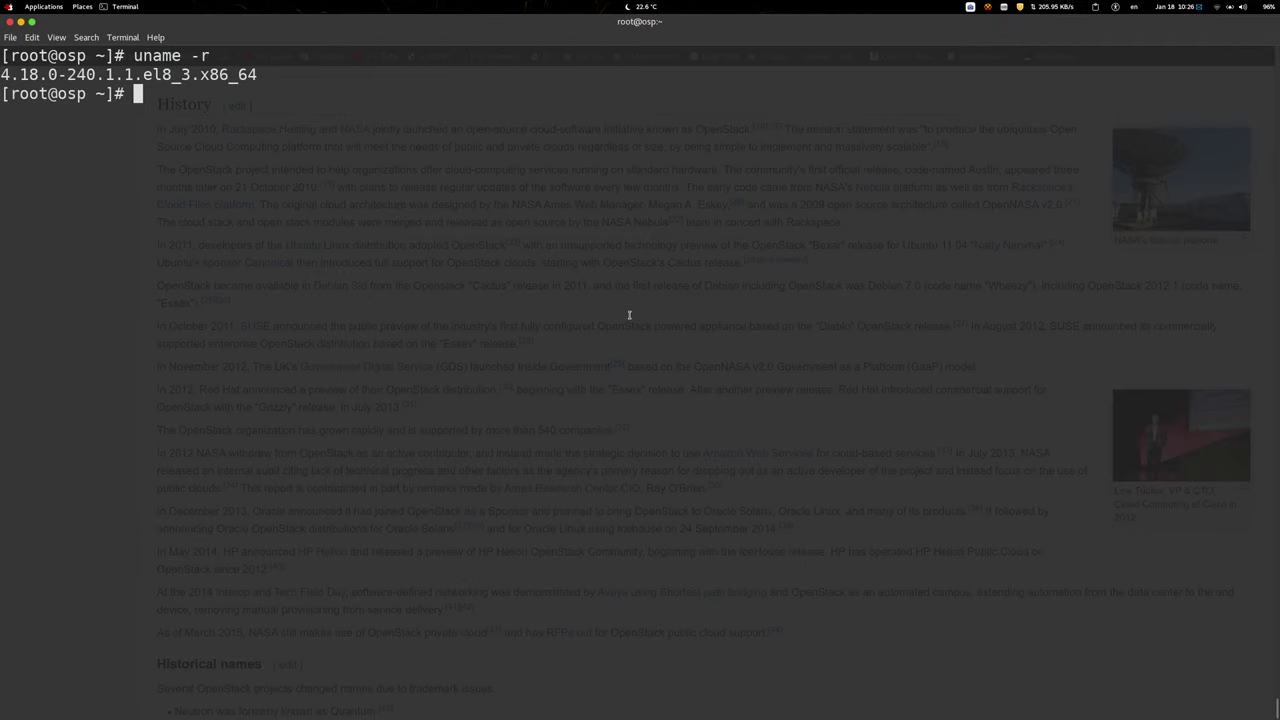
{"action": "key", "text": "alt+Tab"}
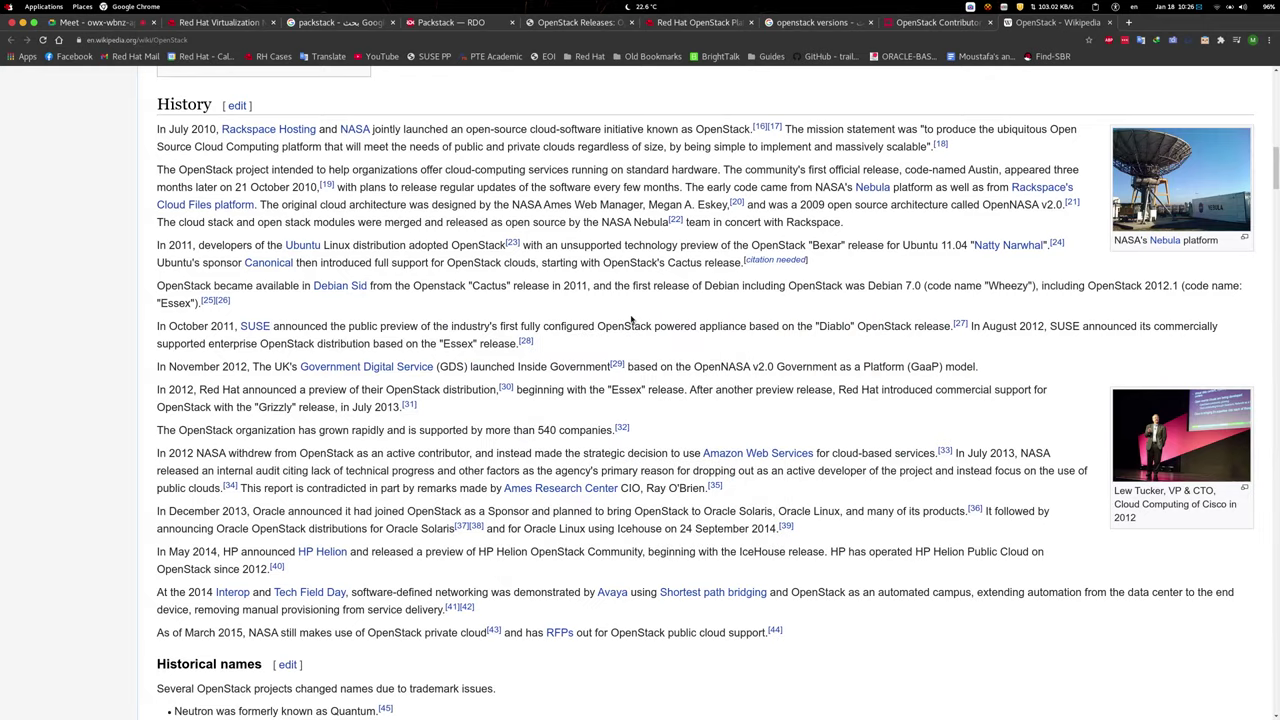
{"action": "key", "text": "alt+Tab"}
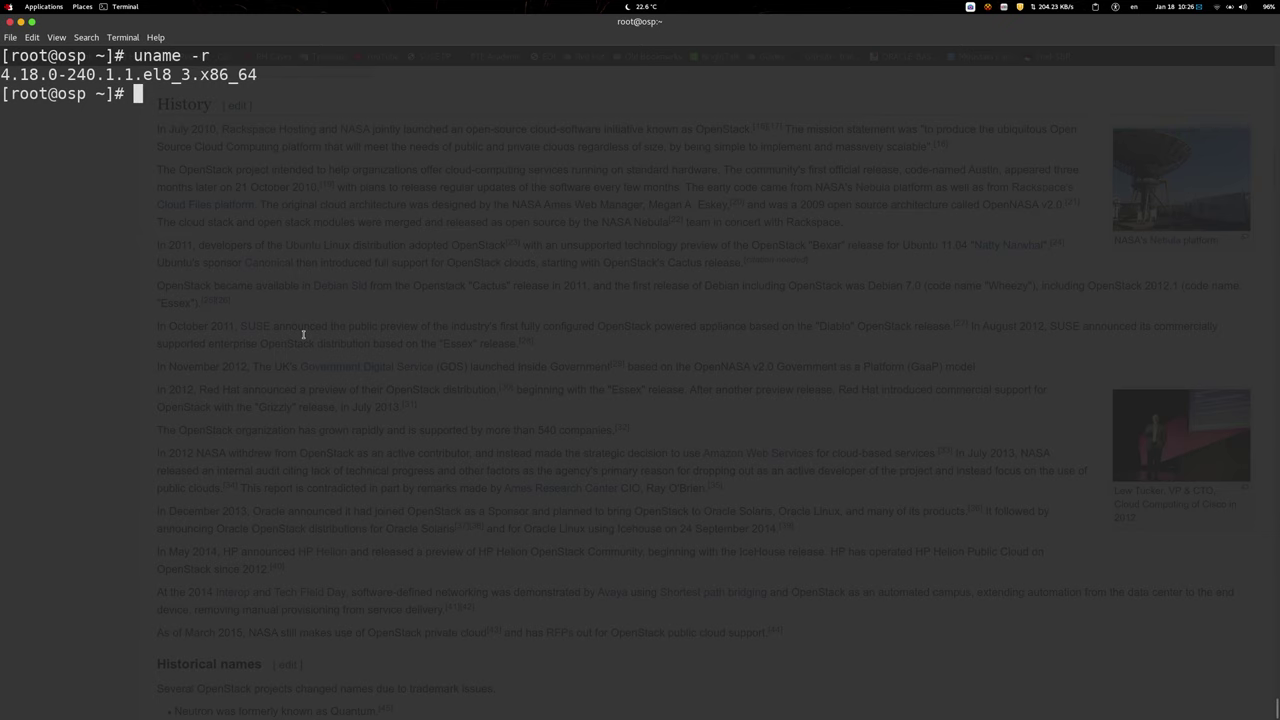
Step: Run yum repolist and highlight the five CentOS-8 add-on repositories
{"action": "type", "text": "yum repolist"}
{"action": "key", "text": "Return"}
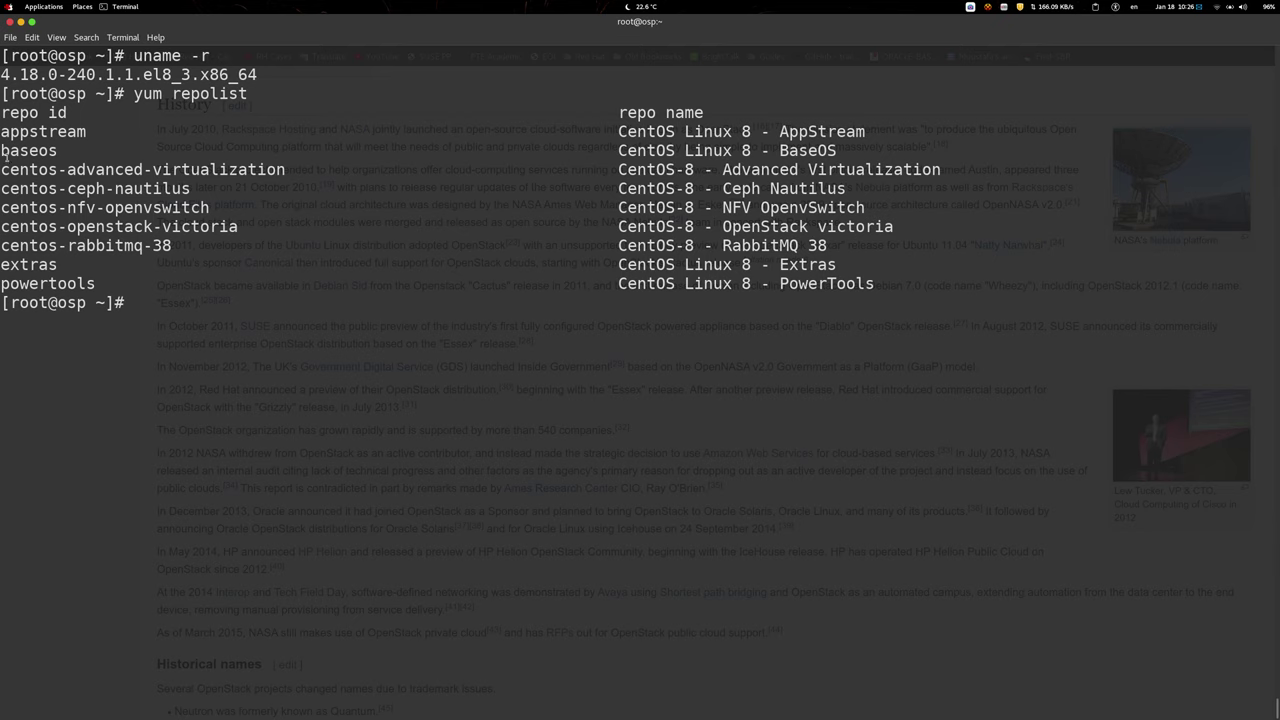
{"action": "left_click_drag", "start_coordinate": [2, 168], "coordinate": [1043, 245]}
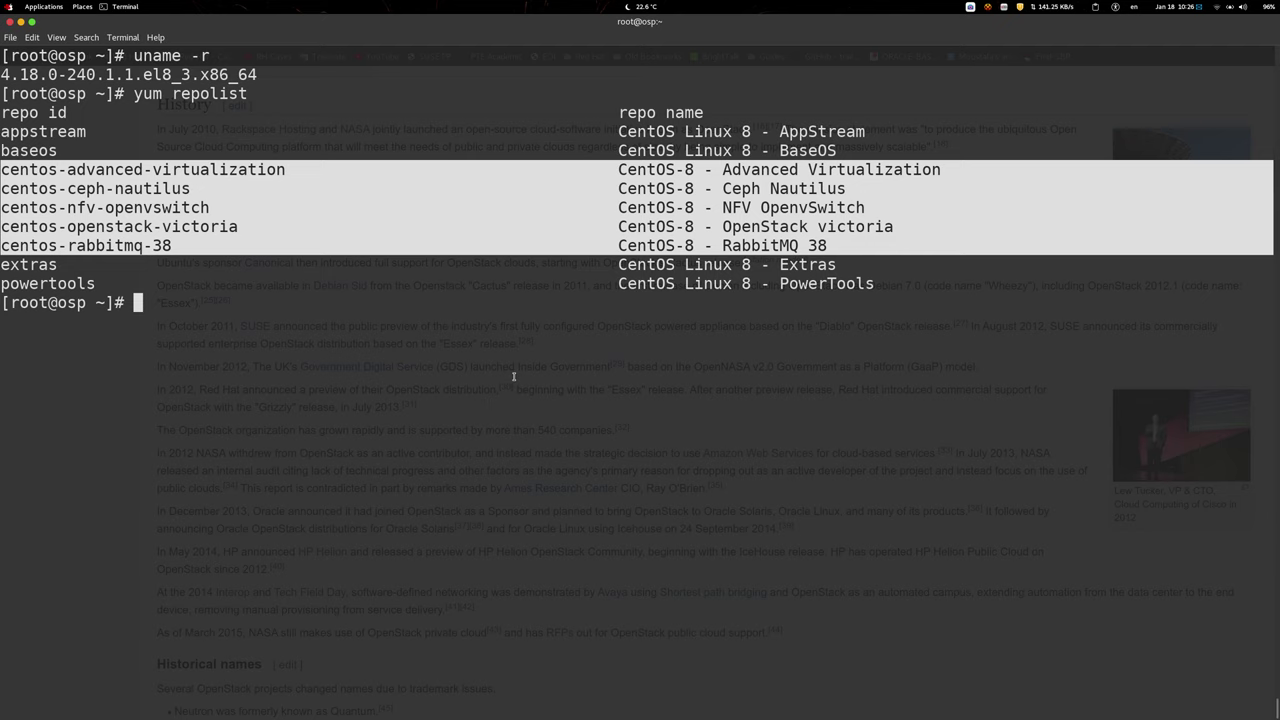
Step: Start yum update and wait at its y/N prompt for 1 install and 4 upgrades
{"action": "type", "text": "yum ins"}
{"action": "key", "text": "BackSpace"}
{"action": "key", "text": "BackSpace"}
{"action": "key", "text": "BackSpace"}
{"action": "type", "text": "update"}
{"action": "key", "text": "Return"}
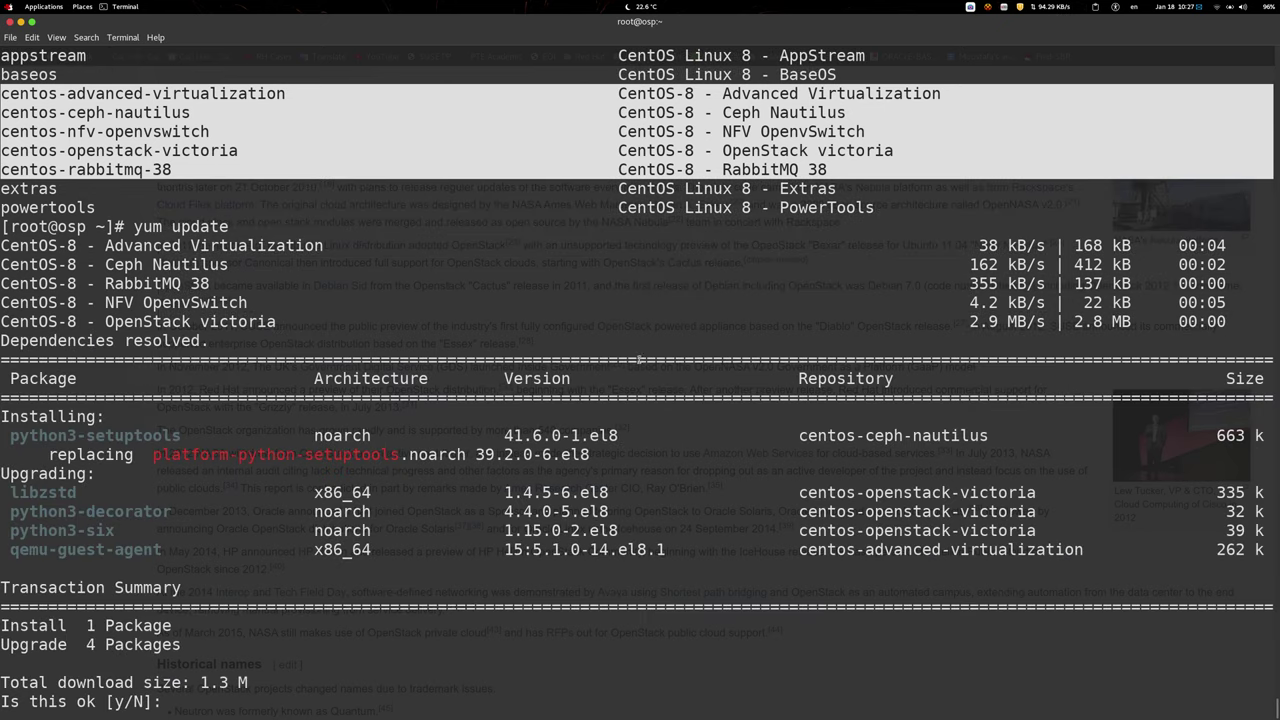
Step: Review the update's package list and approve the transaction
{"action": "left_click_drag", "start_coordinate": [5, 436], "coordinate": [1112, 550]}
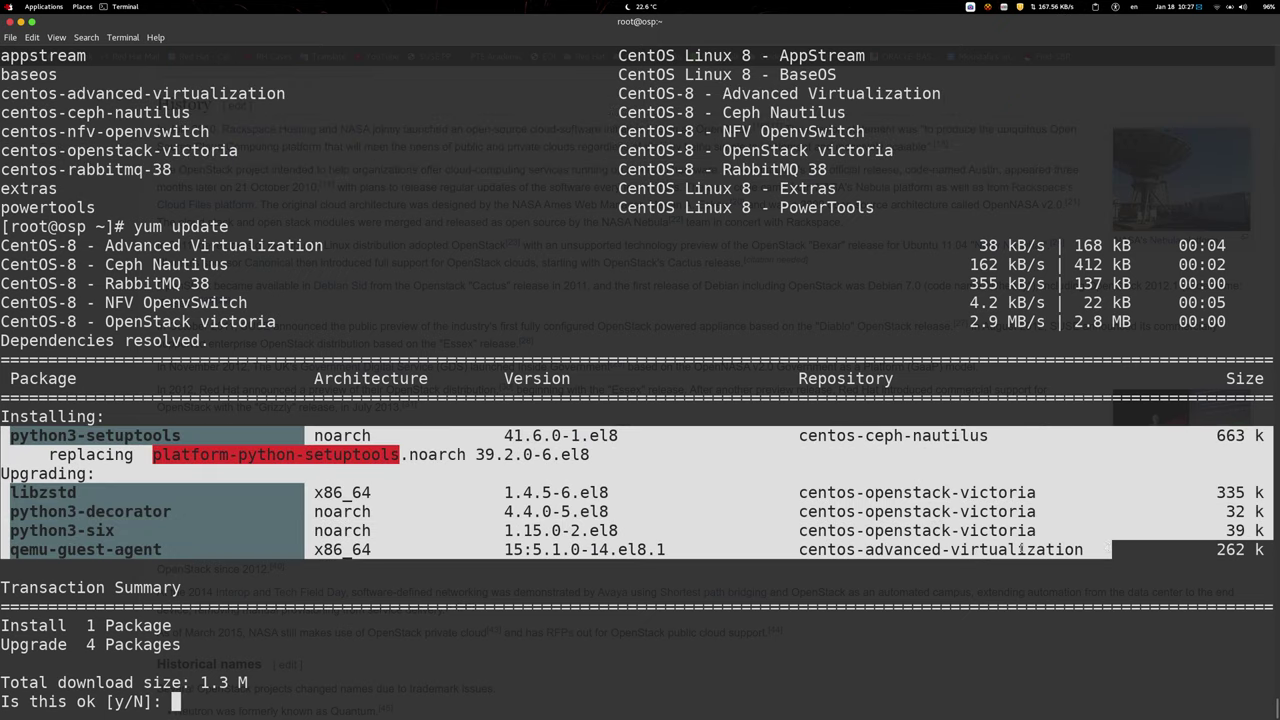
{"action": "left_click", "coordinate": [1112, 550]}
{"action": "type", "text": "y"}
{"action": "key", "text": "Return"}
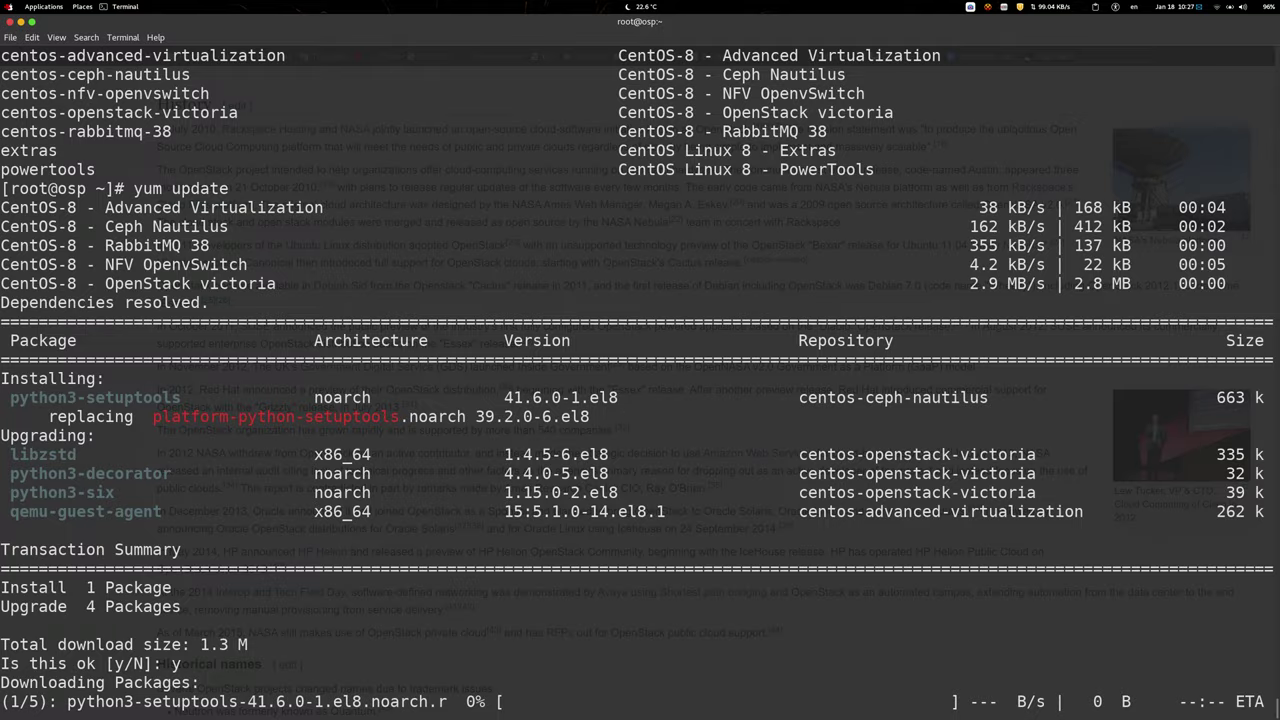
Step: Accept the CentOS Storage, Virtualization and Cloud signing keys, then clear the screen
{"action": "type", "text": "y"}
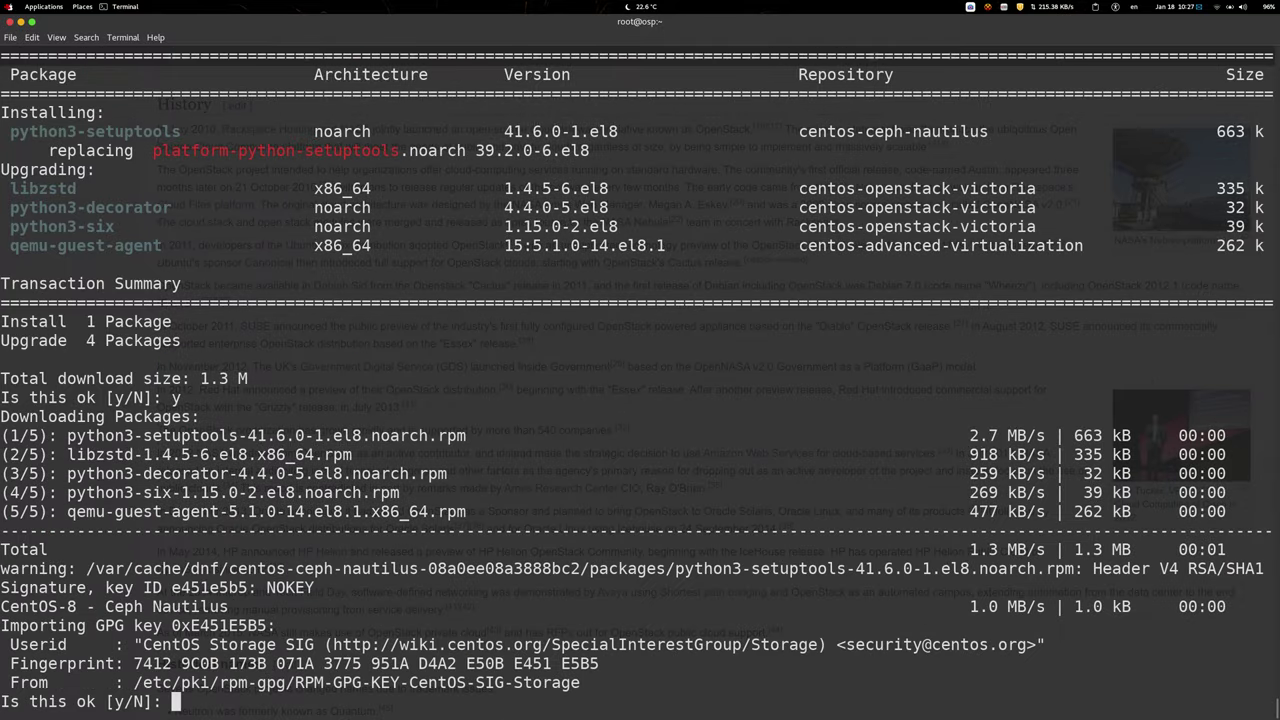
{"action": "key", "text": "Return"}
{"action": "type", "text": "y"}
{"action": "key", "text": "Return"}
{"action": "type", "text": "y"}
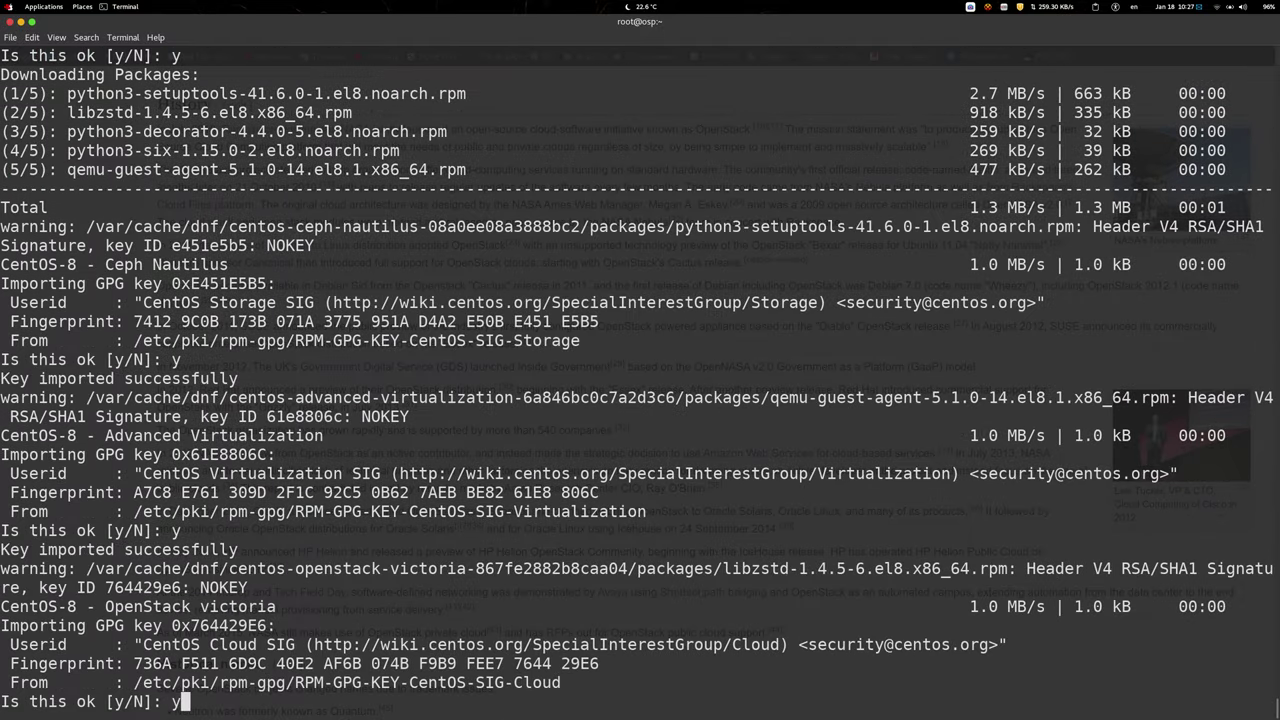
{"action": "key", "text": "Return"}
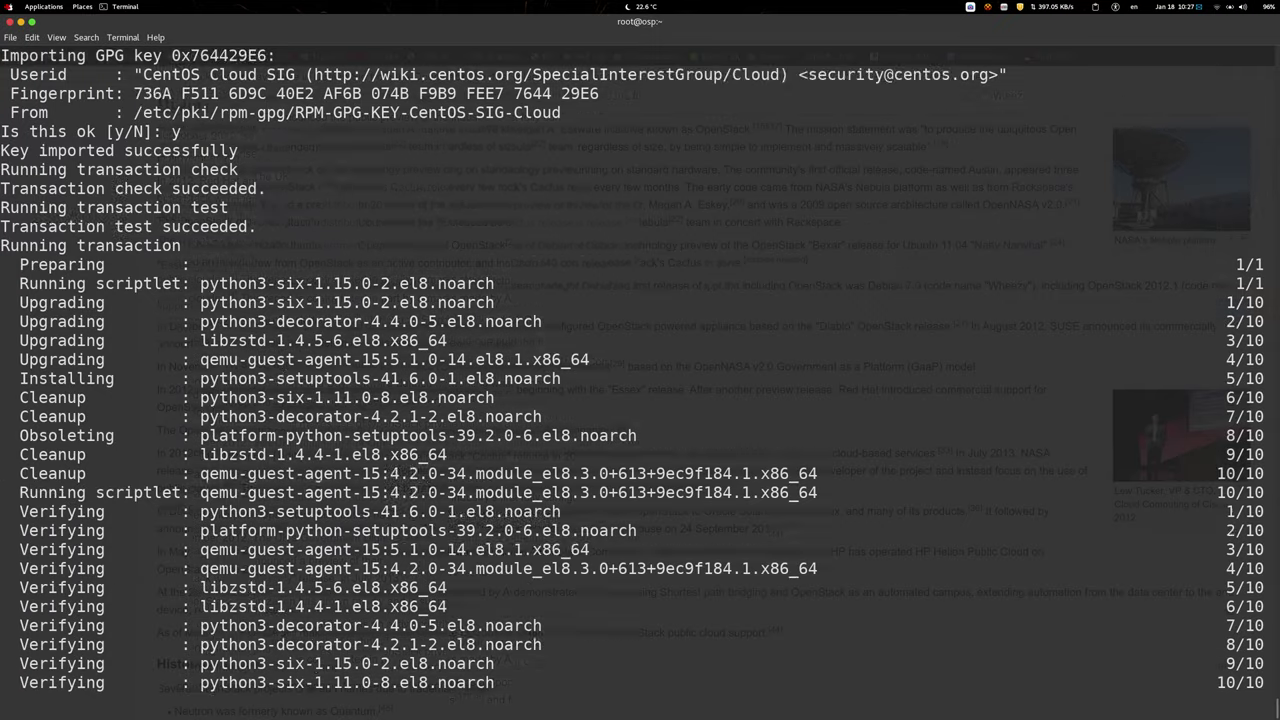
{"action": "key", "text": "ctrl+l"}
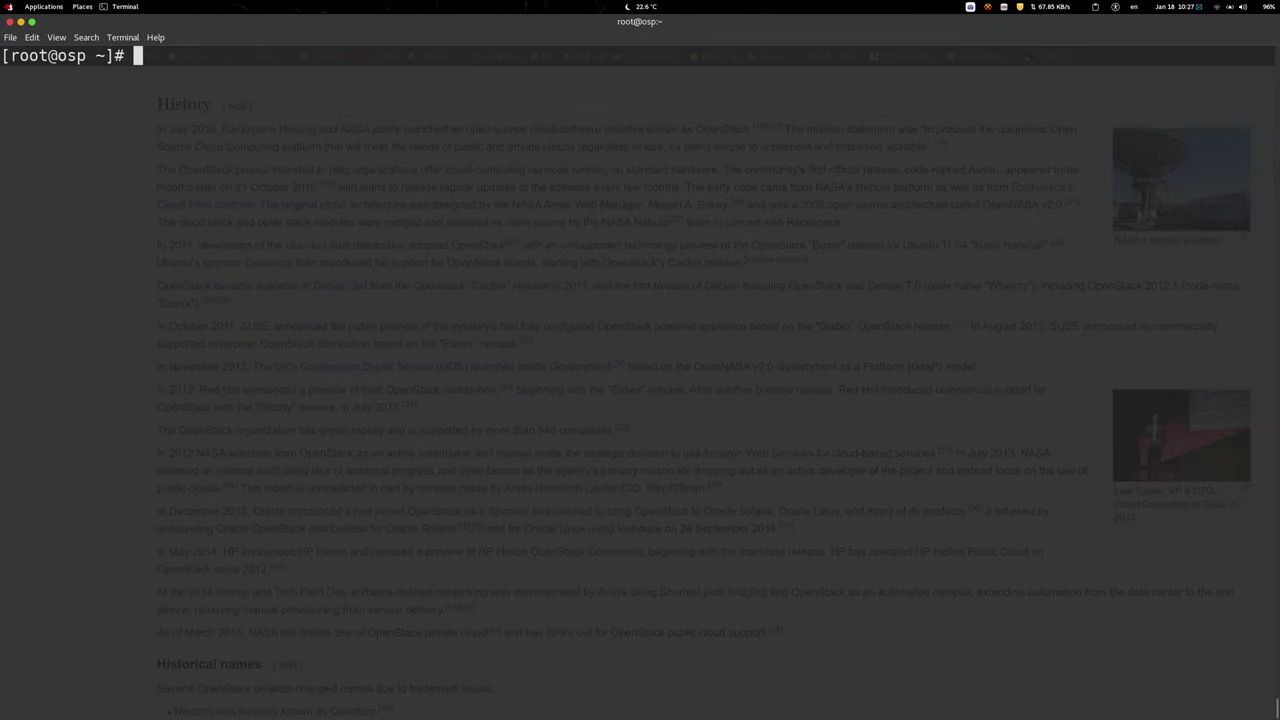
Step: Close the Wikipedia tab and select 'dnf install -y openstack-packstack' from the RDO guide
{"action": "key", "text": "alt+Tab"}
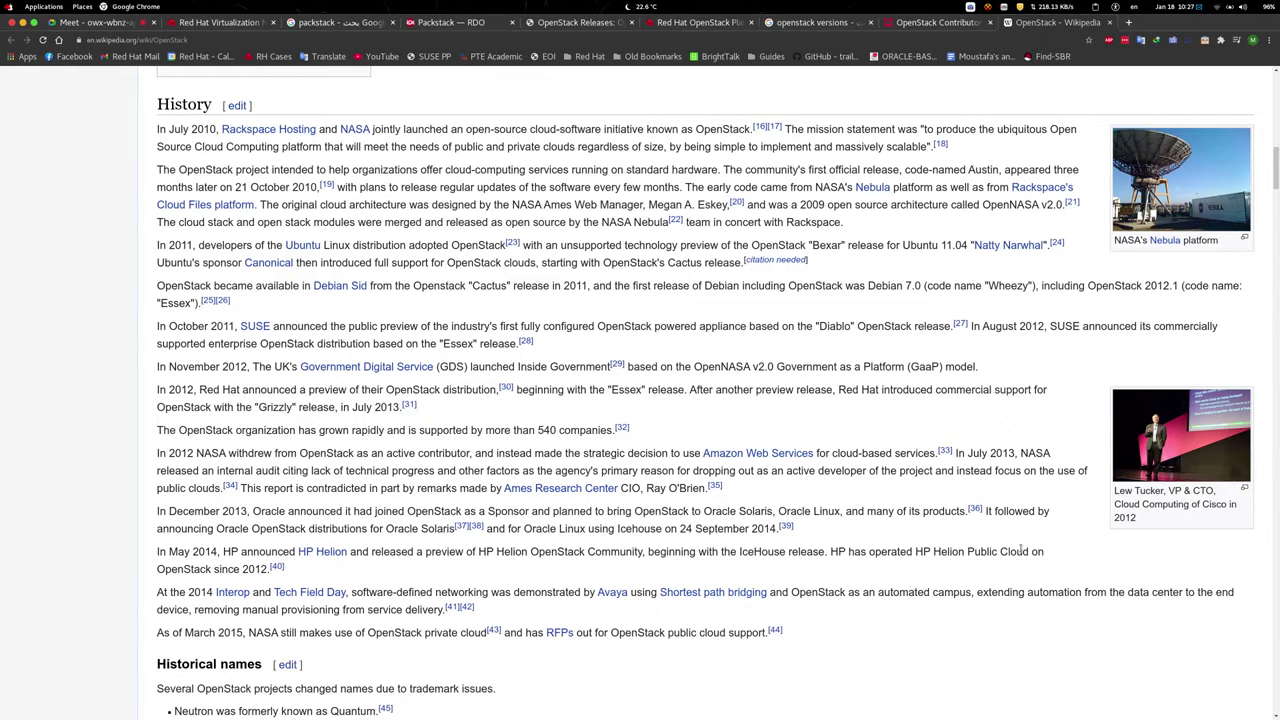
{"action": "key", "text": "ctrl+w"}
{"action": "key", "text": "ctrl+w"}
{"action": "key", "text": "ctrl+w"}
{"action": "key", "text": "ctrl+w"}
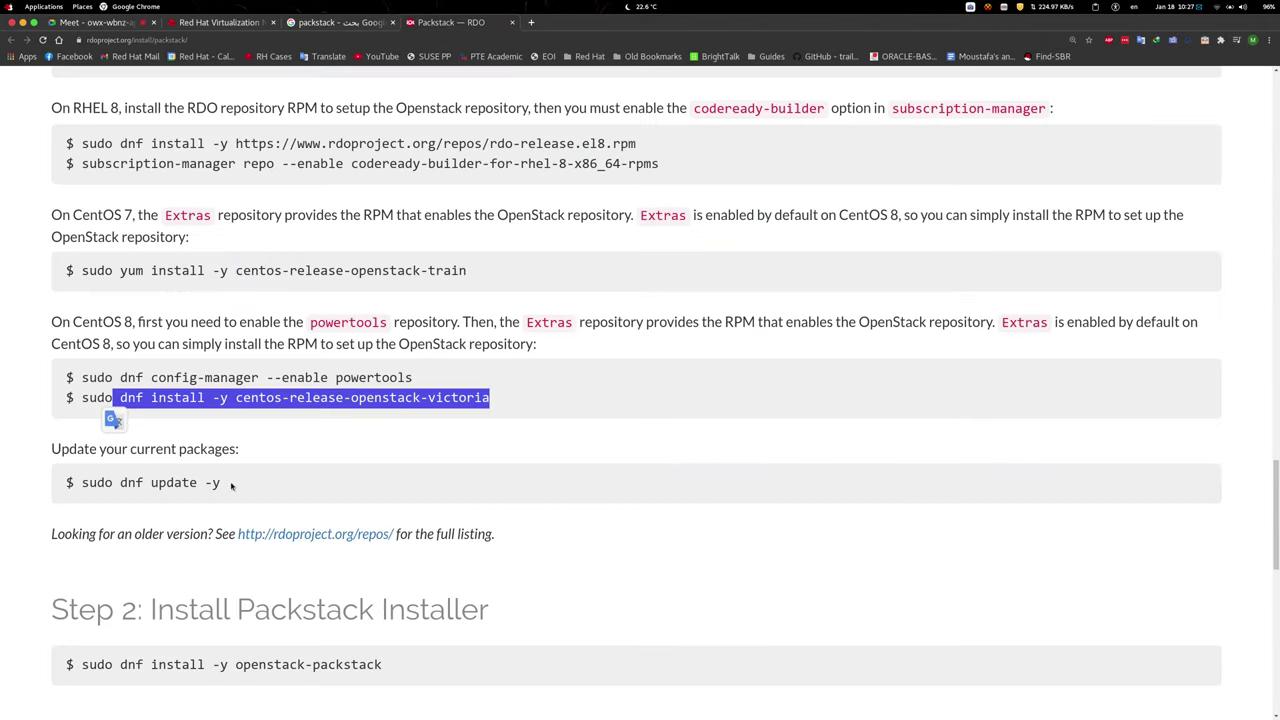
{"action": "scroll", "coordinate": [115, 410], "scroll_direction": "down", "scroll_amount": 3}
{"action": "left_click", "coordinate": [129, 296]}
{"action": "scroll", "coordinate": [175, 388], "scroll_direction": "down", "scroll_amount": 4}
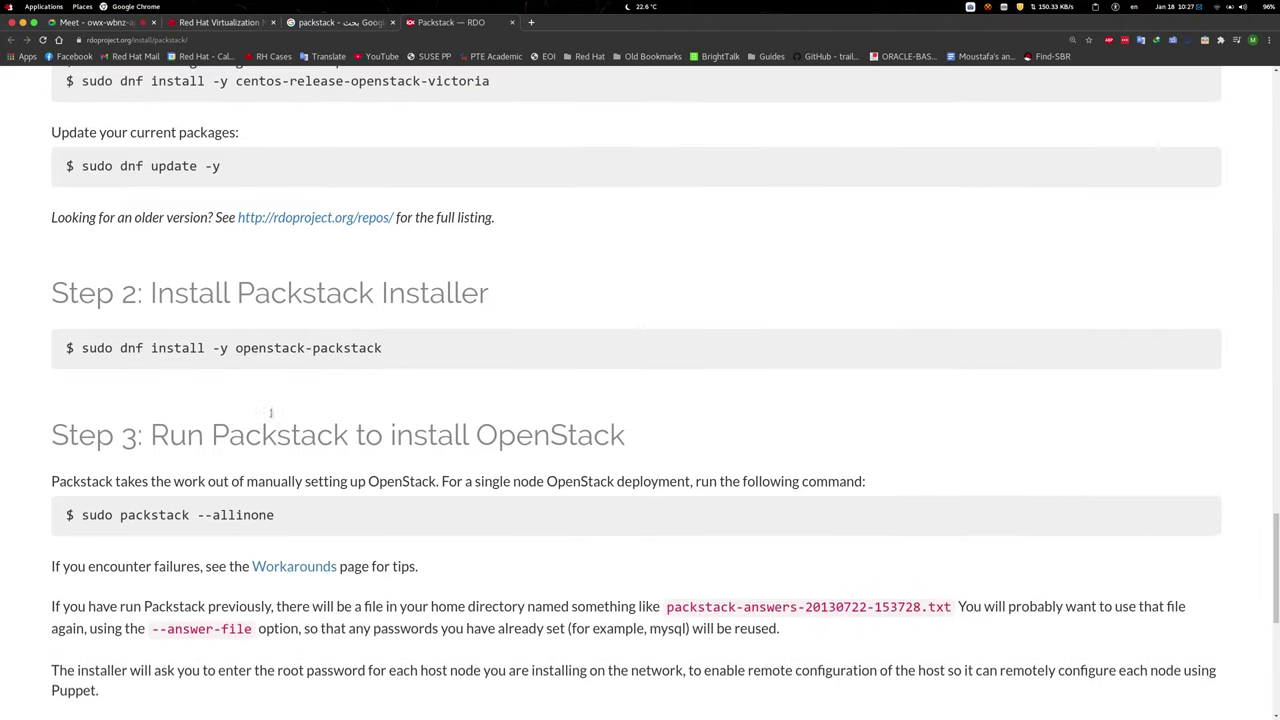
{"action": "left_click_drag", "start_coordinate": [395, 346], "coordinate": [114, 346]}
{"action": "key", "text": "ctrl+c"}
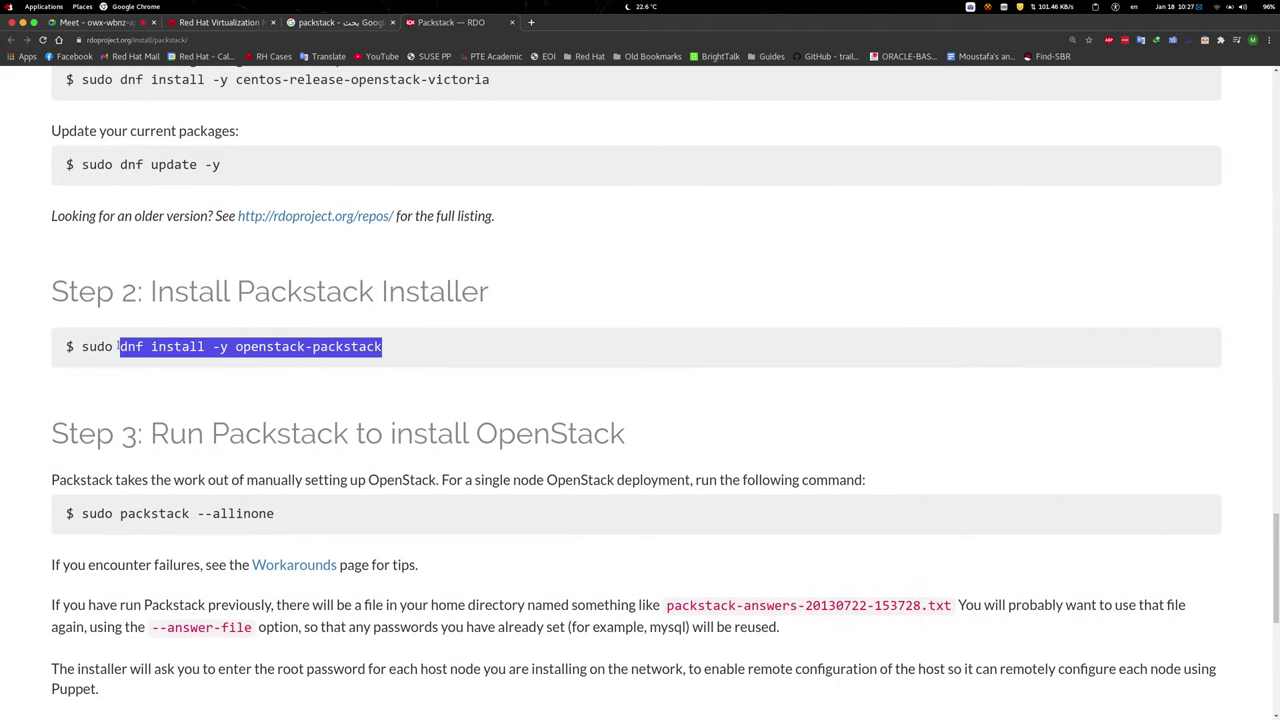
{"action": "key", "text": "ctrl+alt+t"}
Step: Paste and run dnf install -y openstack-packstack, waiting until it reports Complete!
{"action": "key", "text": "ctrl+shift+v"}
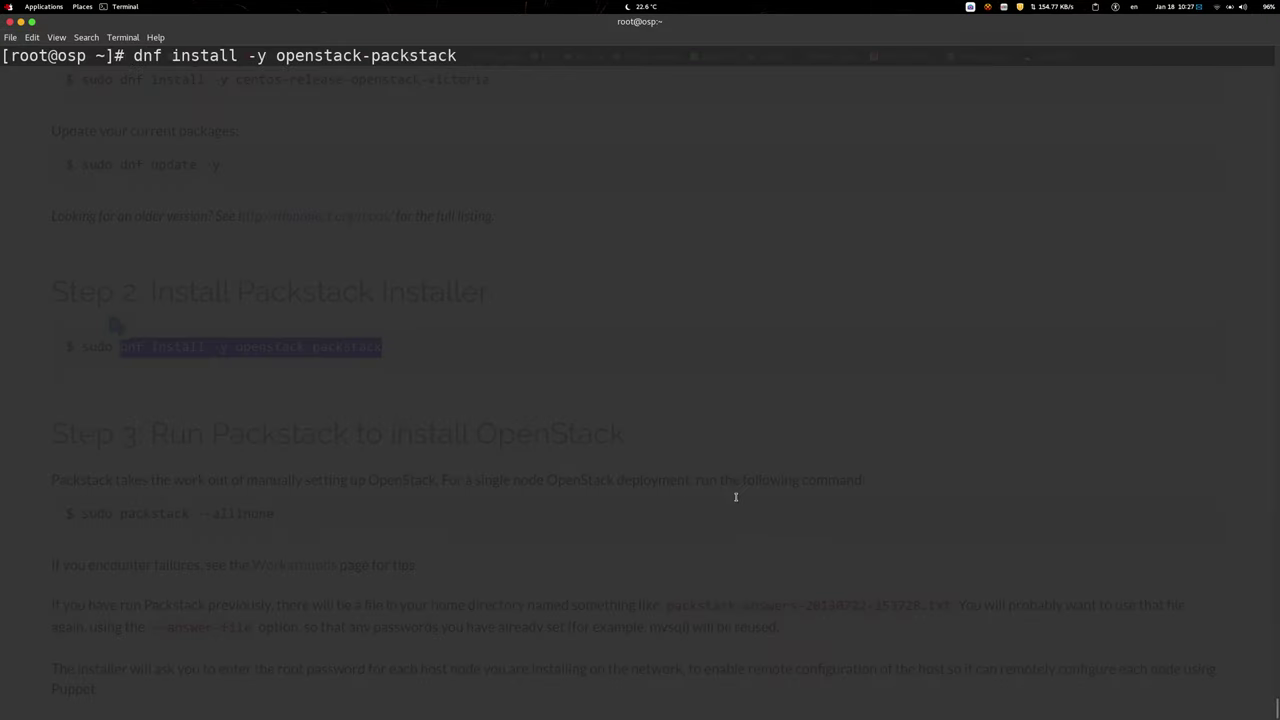
{"action": "key", "text": "Return"}
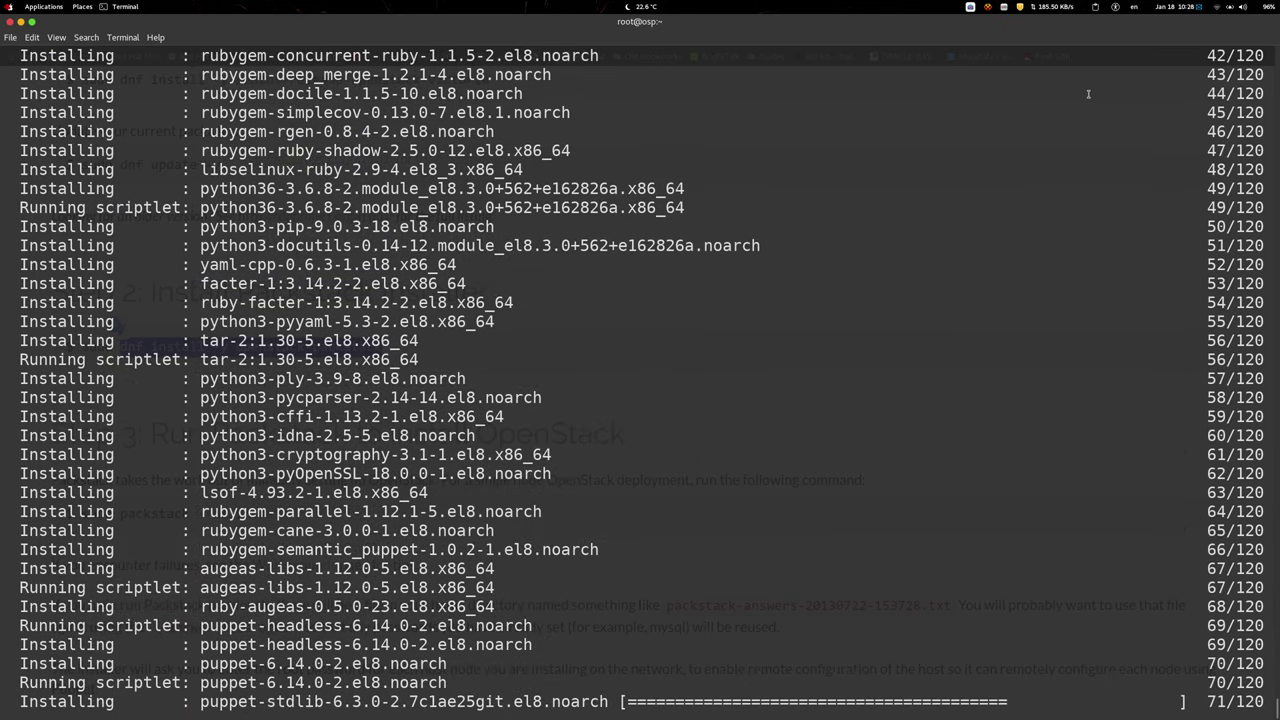
{"action": "left_click", "coordinate": [1167, 12]}
{"action": "left_click", "coordinate": [1167, 12]}
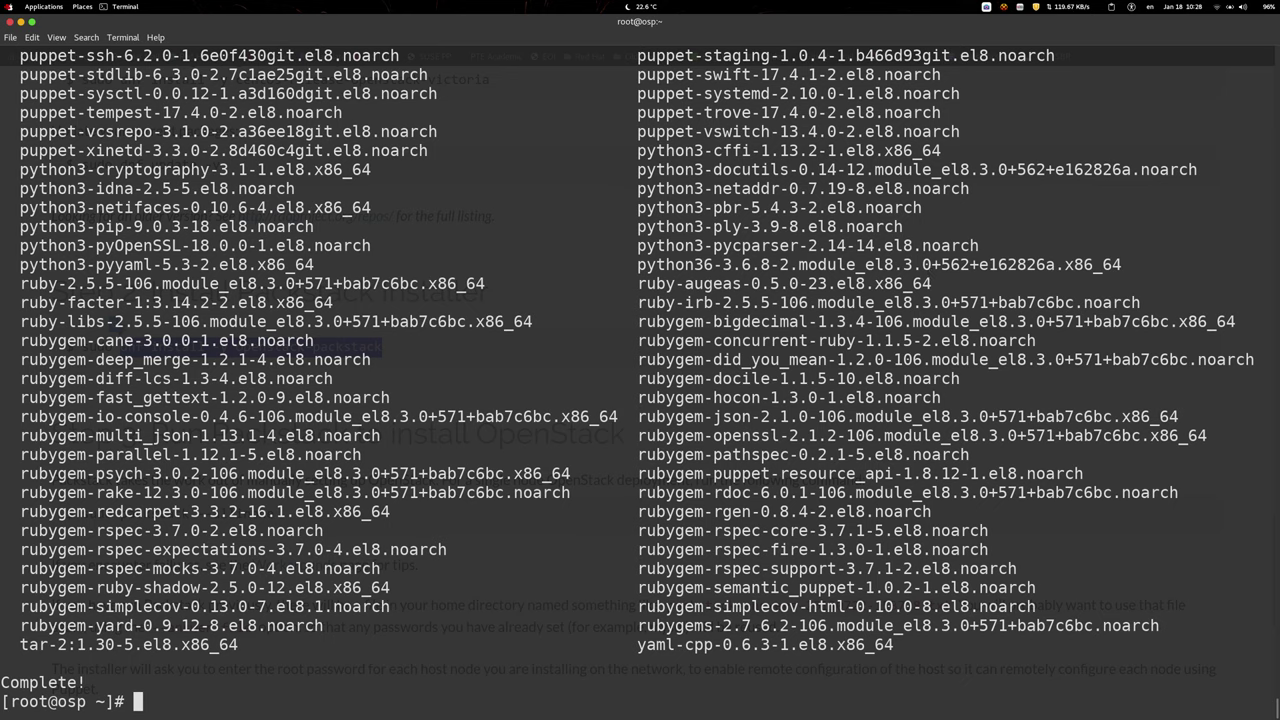
Step: Run ifconfig on a cleared screen to check the ens3 address 10.8.109.245
{"action": "type", "text": "ifconfig"}
{"action": "key", "text": "ctrl+l"}
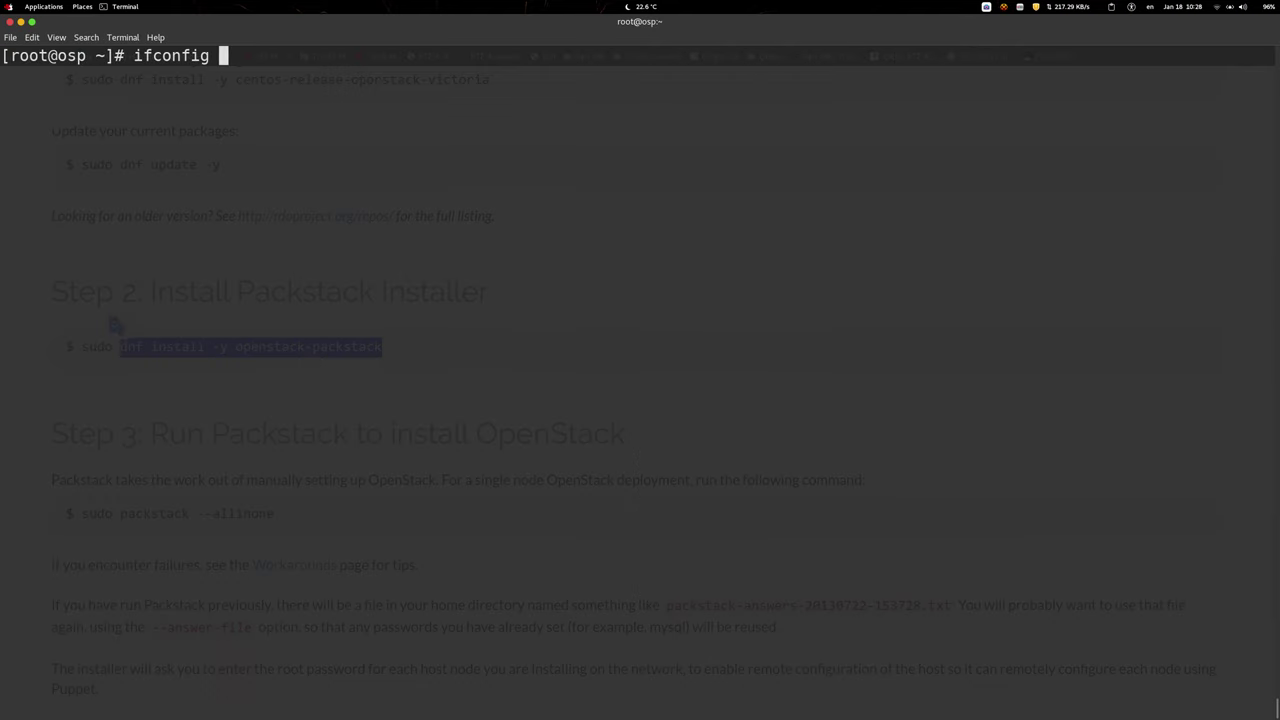
{"action": "key", "text": "Return"}
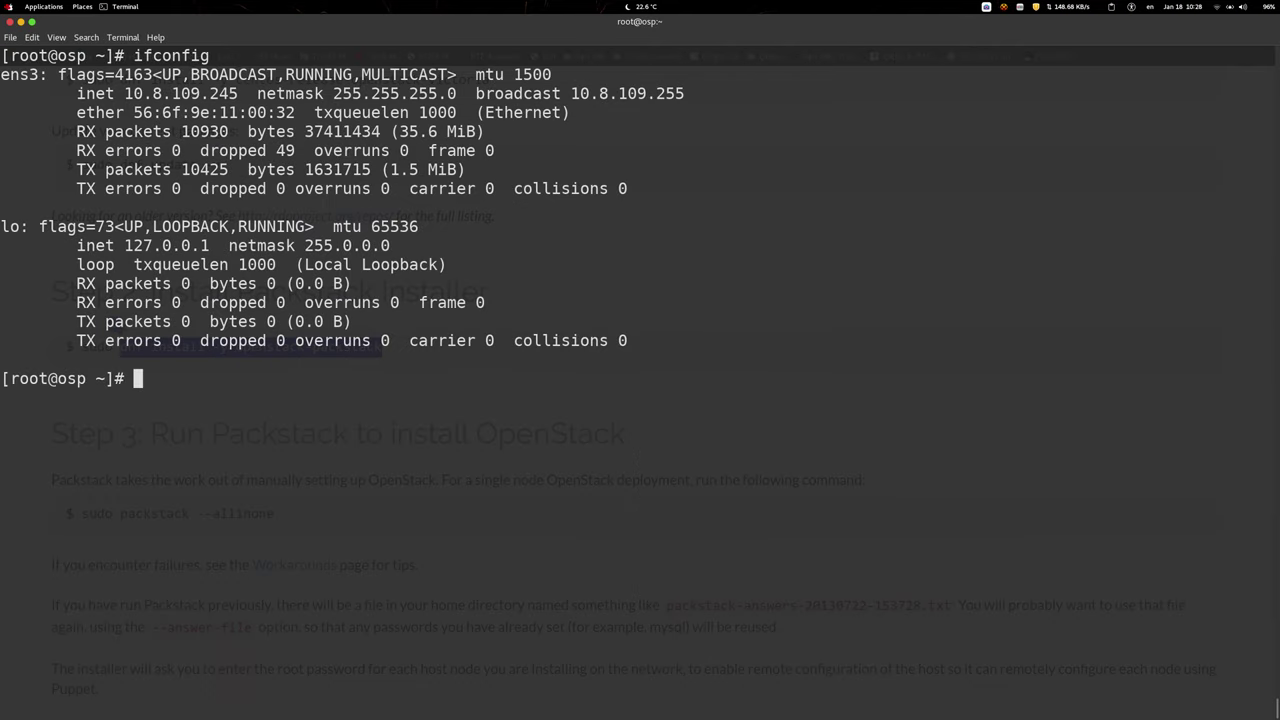
Step: Run packstack --version and confirm it reports 17.0.0
{"action": "type", "text": "packstack "}
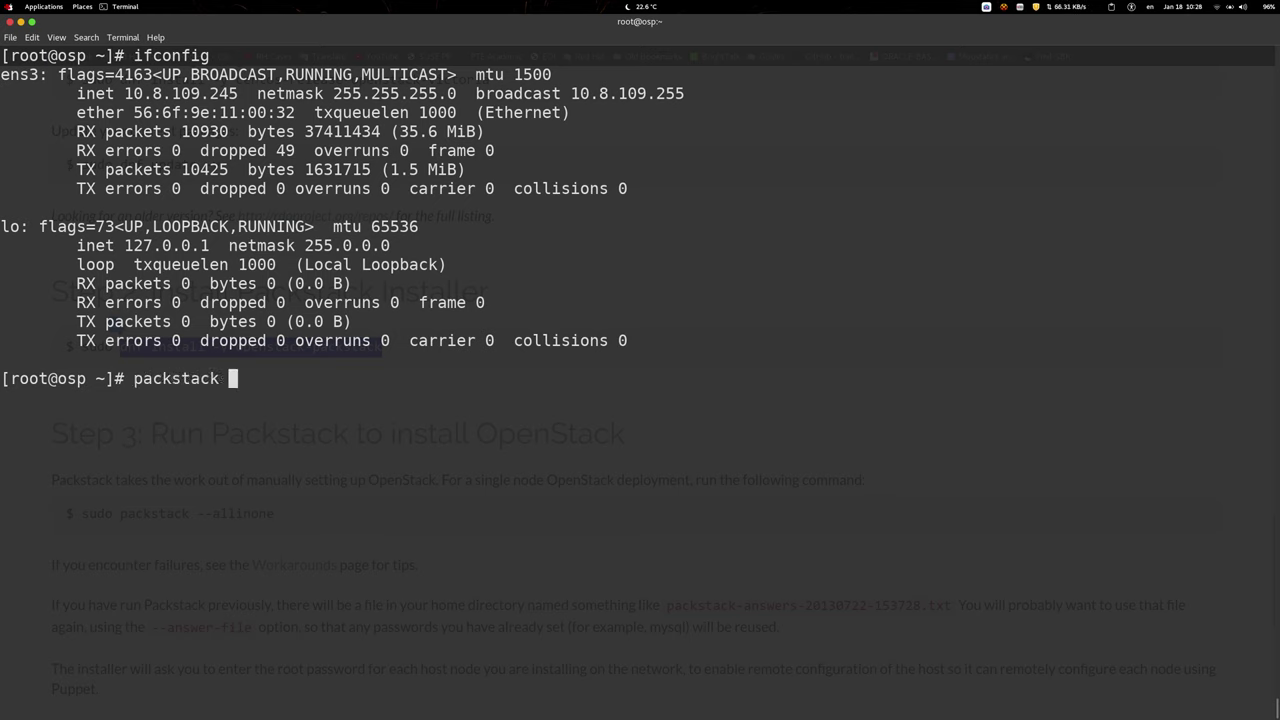
{"action": "type", "text": "--version"}
{"action": "key", "text": "ctrl+l"}
{"action": "key", "text": "Return"}
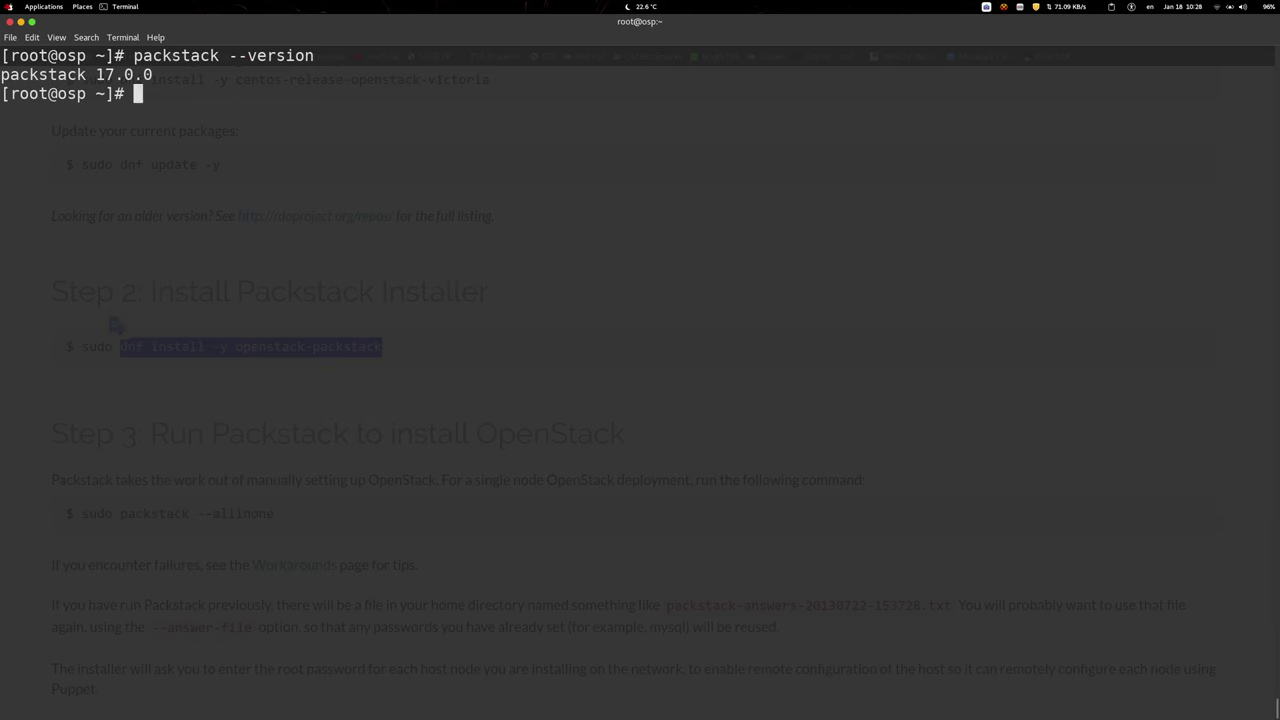
{"action": "type", "text": "packstack "}
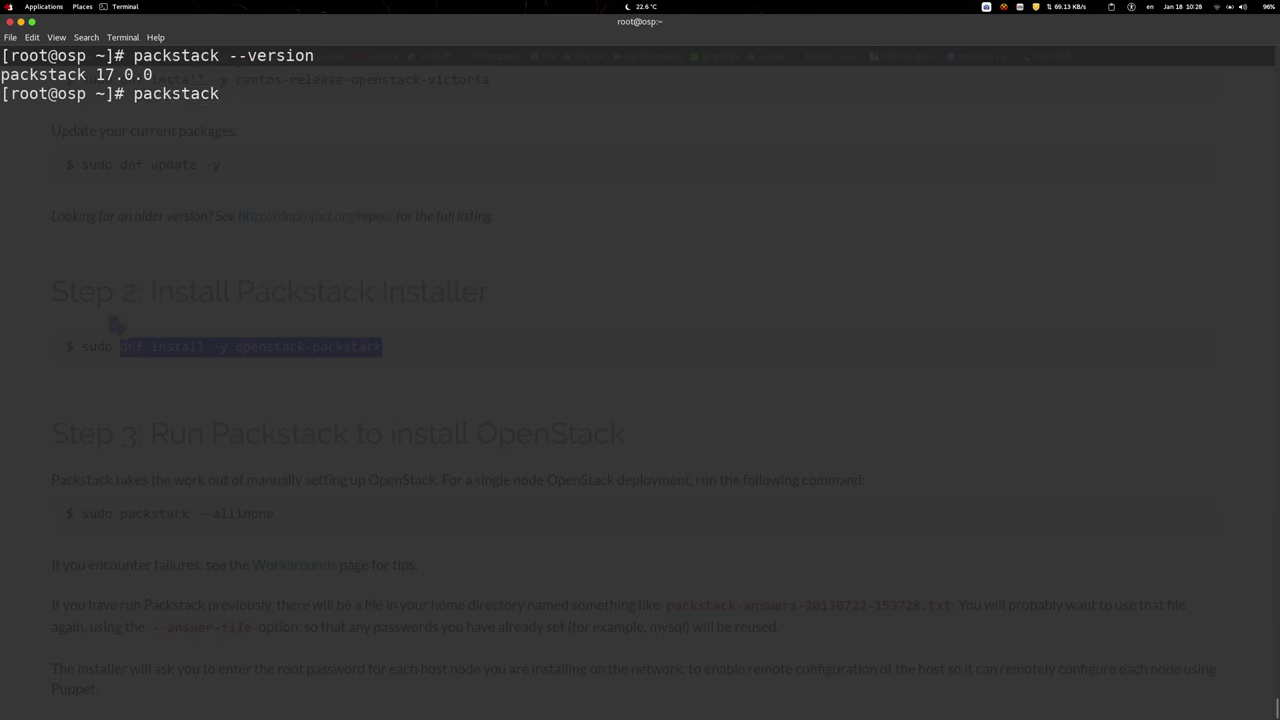
{"action": "type", "text": "--help"}
Step: Run packstack --help and scroll back up to the top of its Options list
{"action": "key", "text": "Return"}
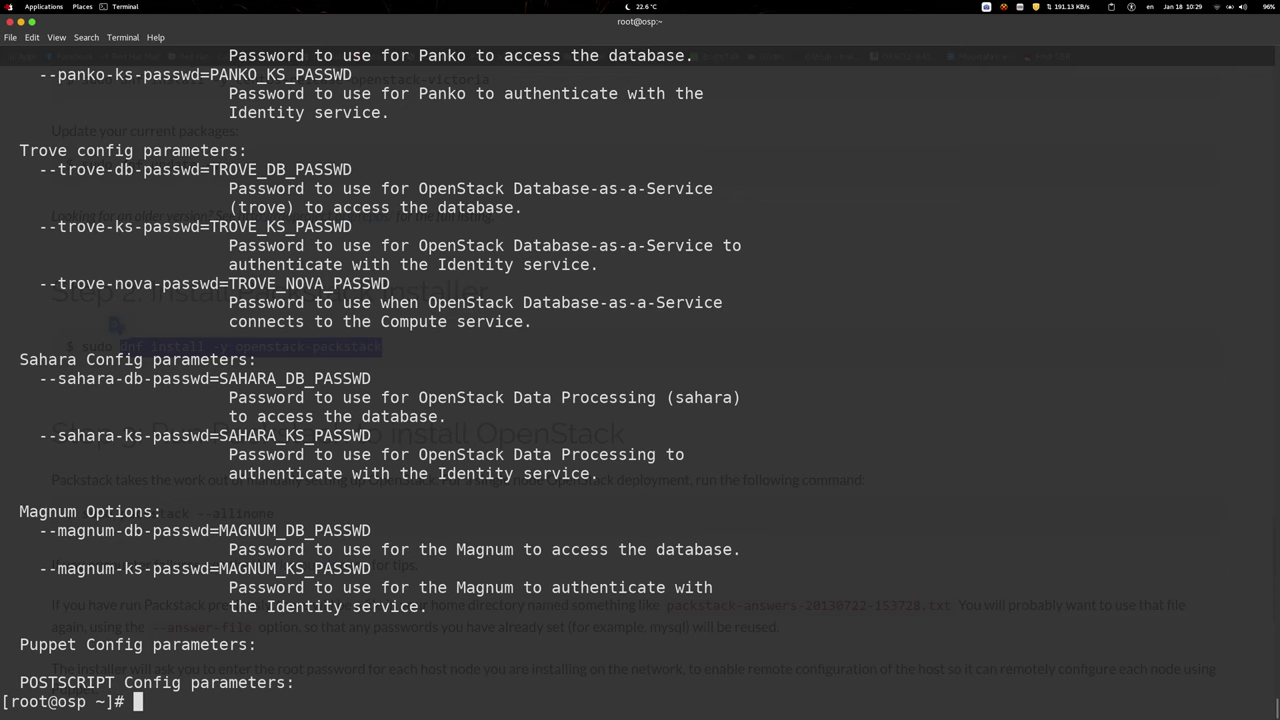
{"action": "scroll", "coordinate": [232, 283], "scroll_direction": "up", "scroll_amount": 20}
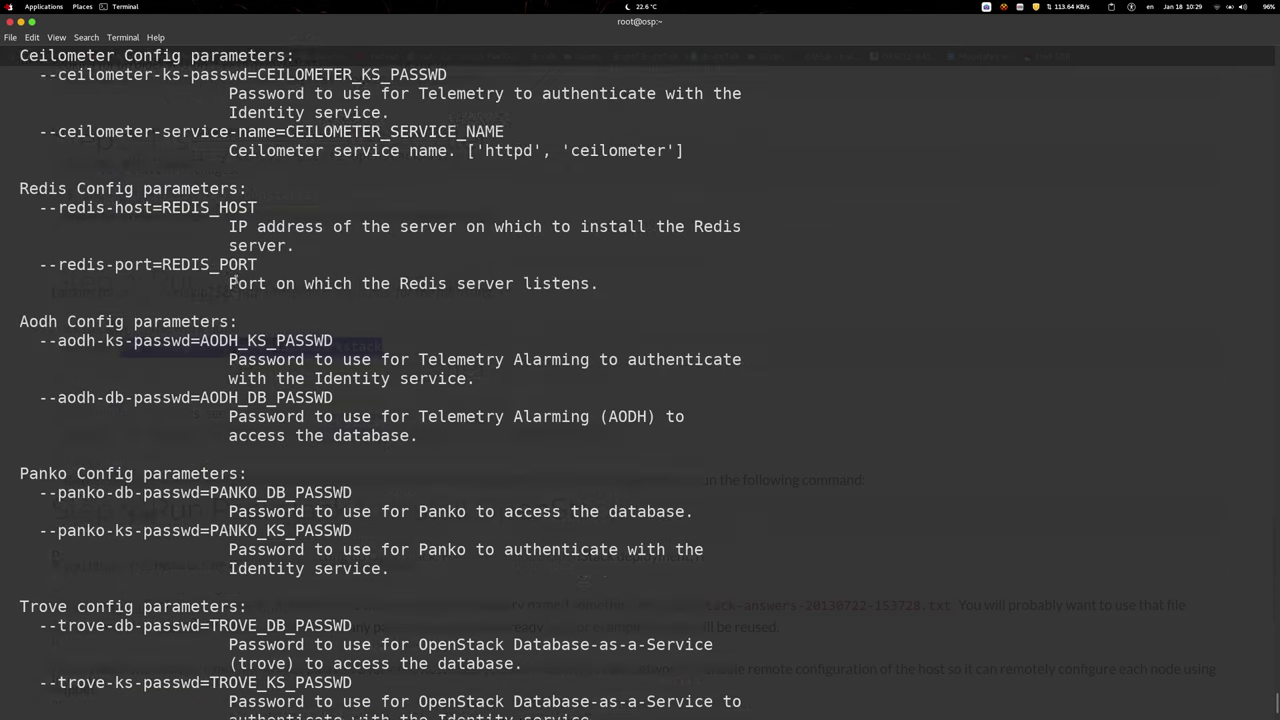
{"action": "scroll", "coordinate": [273, 264], "scroll_direction": "up", "scroll_amount": 20}
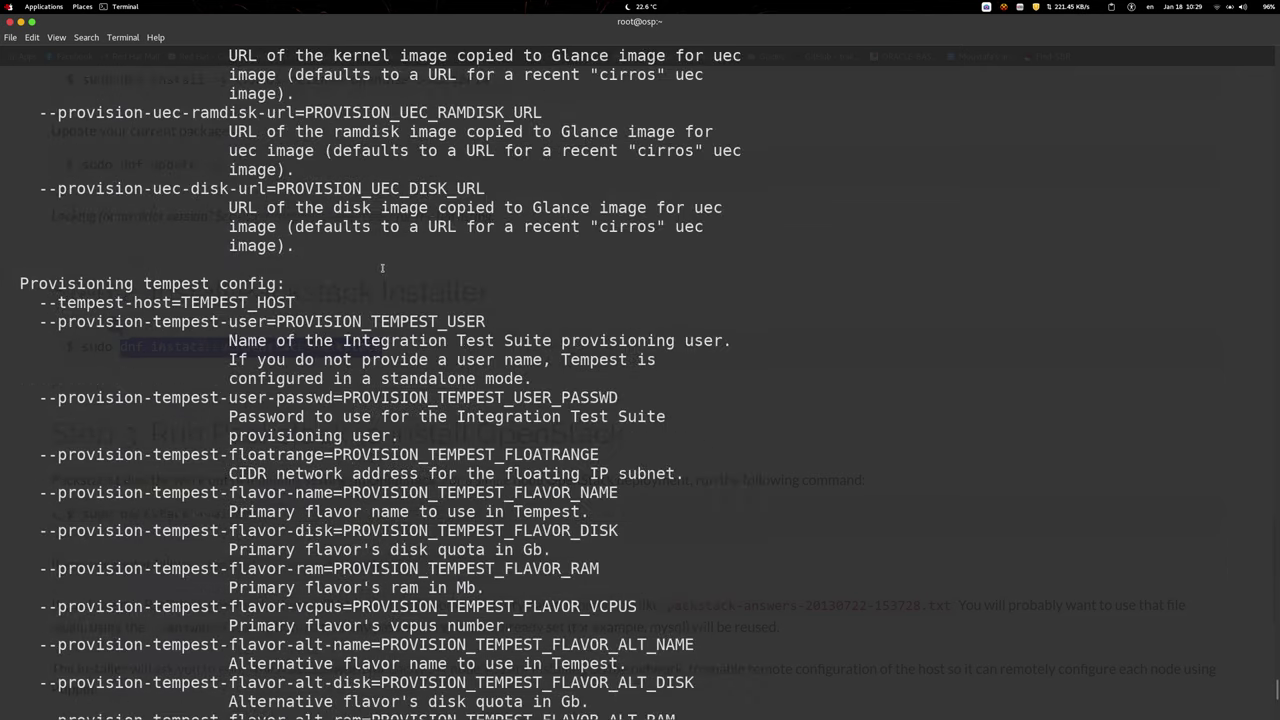
{"action": "scroll", "coordinate": [273, 264], "scroll_direction": "up", "scroll_amount": 20}
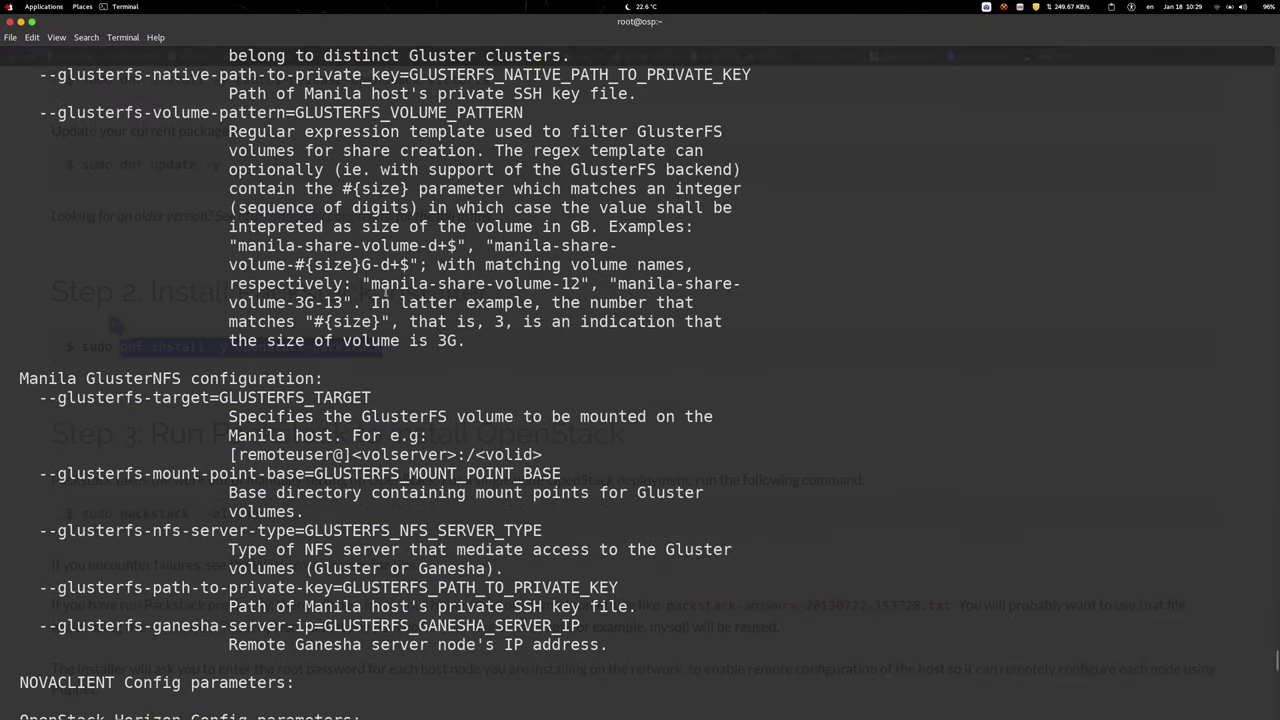
{"action": "scroll", "coordinate": [385, 289], "scroll_direction": "up", "scroll_amount": 10}
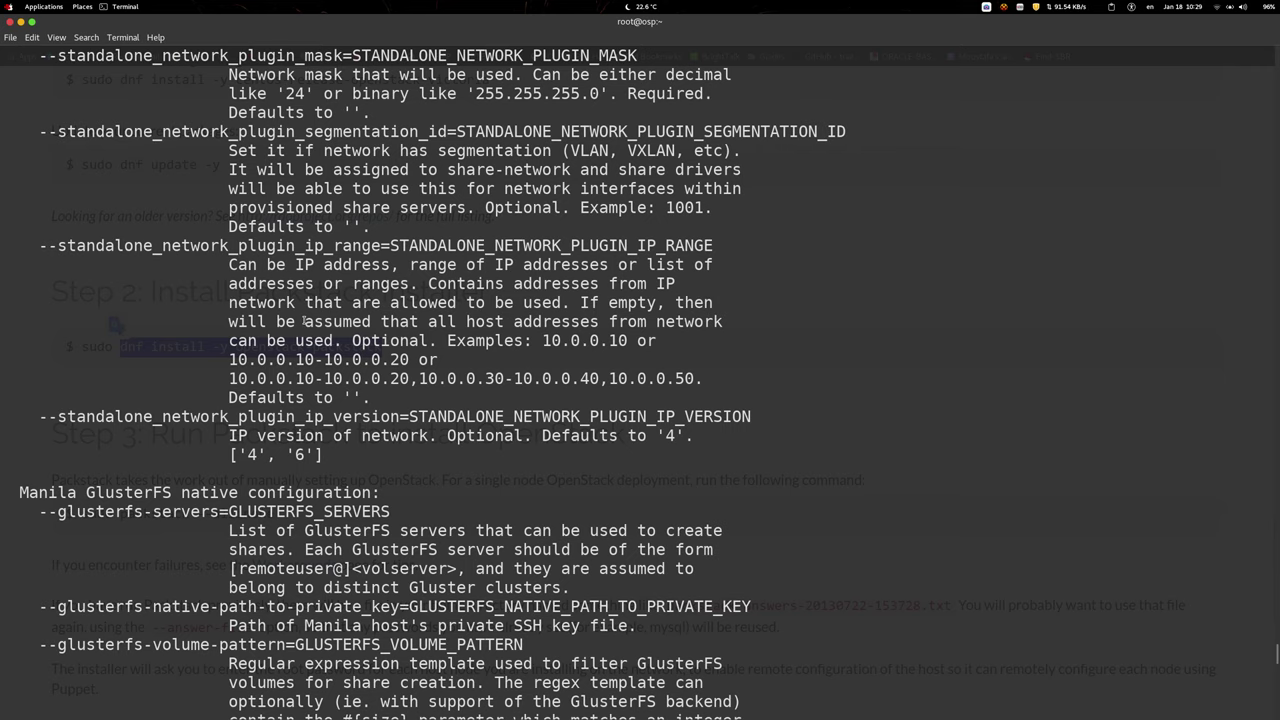
{"action": "scroll", "coordinate": [185, 254], "scroll_direction": "up", "scroll_amount": 11}
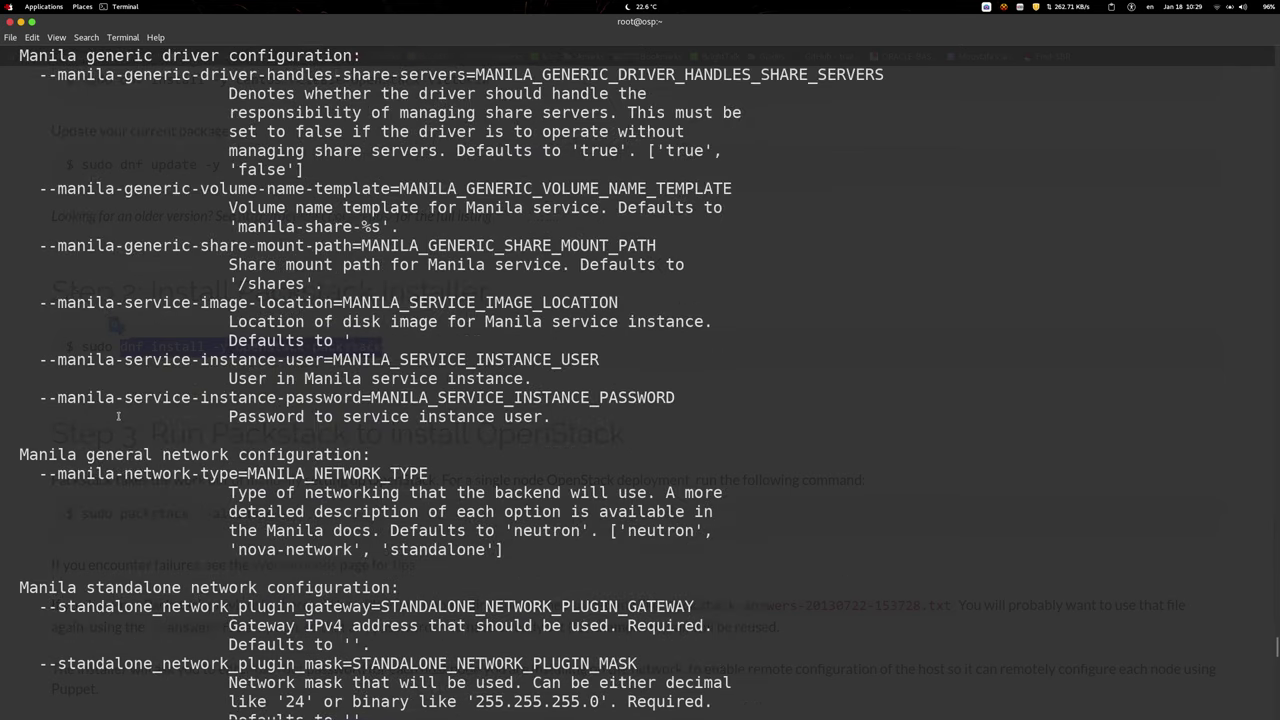
{"action": "scroll", "coordinate": [117, 416], "scroll_direction": "up", "scroll_amount": 20}
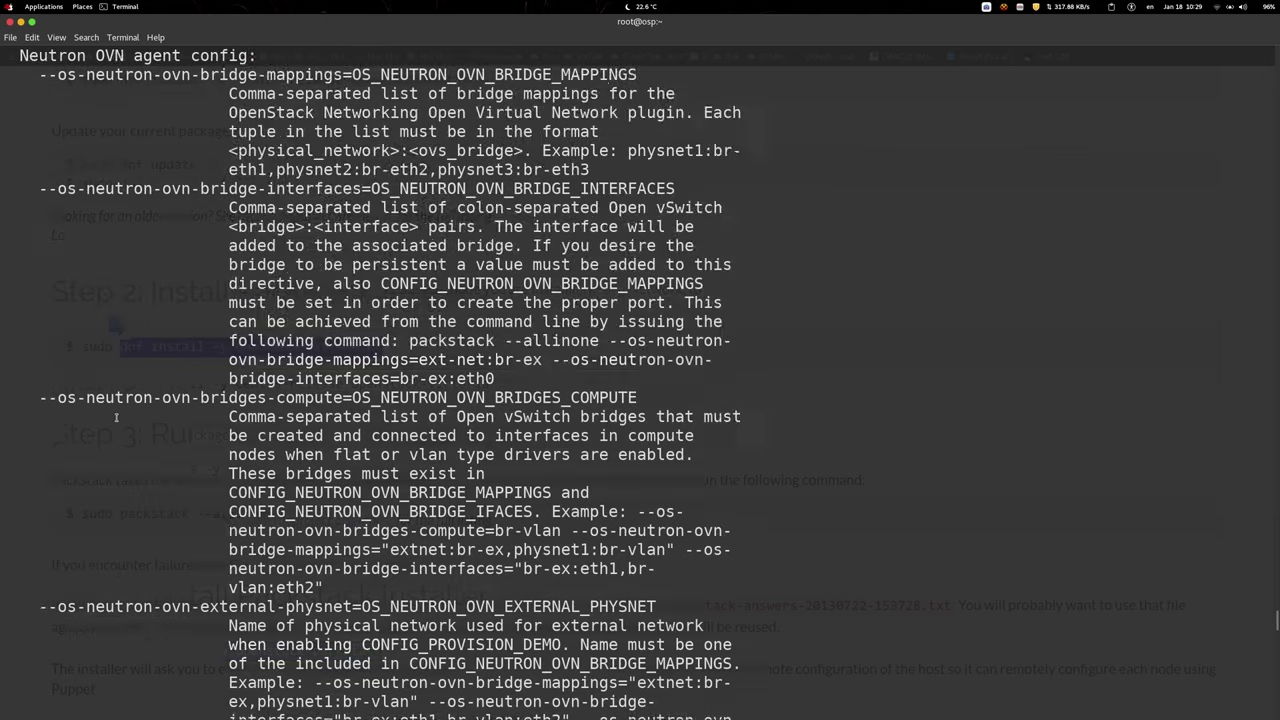
{"action": "scroll", "coordinate": [116, 416], "scroll_direction": "up", "scroll_amount": 7}
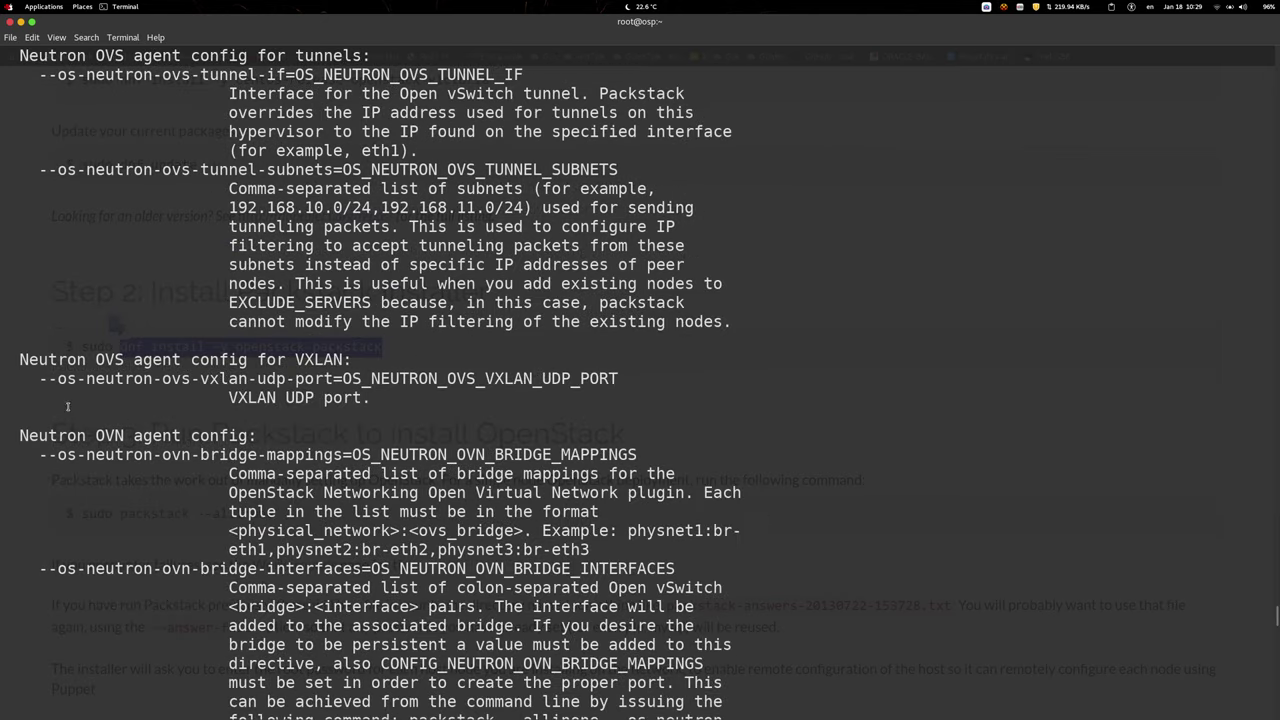
{"action": "scroll", "coordinate": [67, 406], "scroll_direction": "up", "scroll_amount": 15}
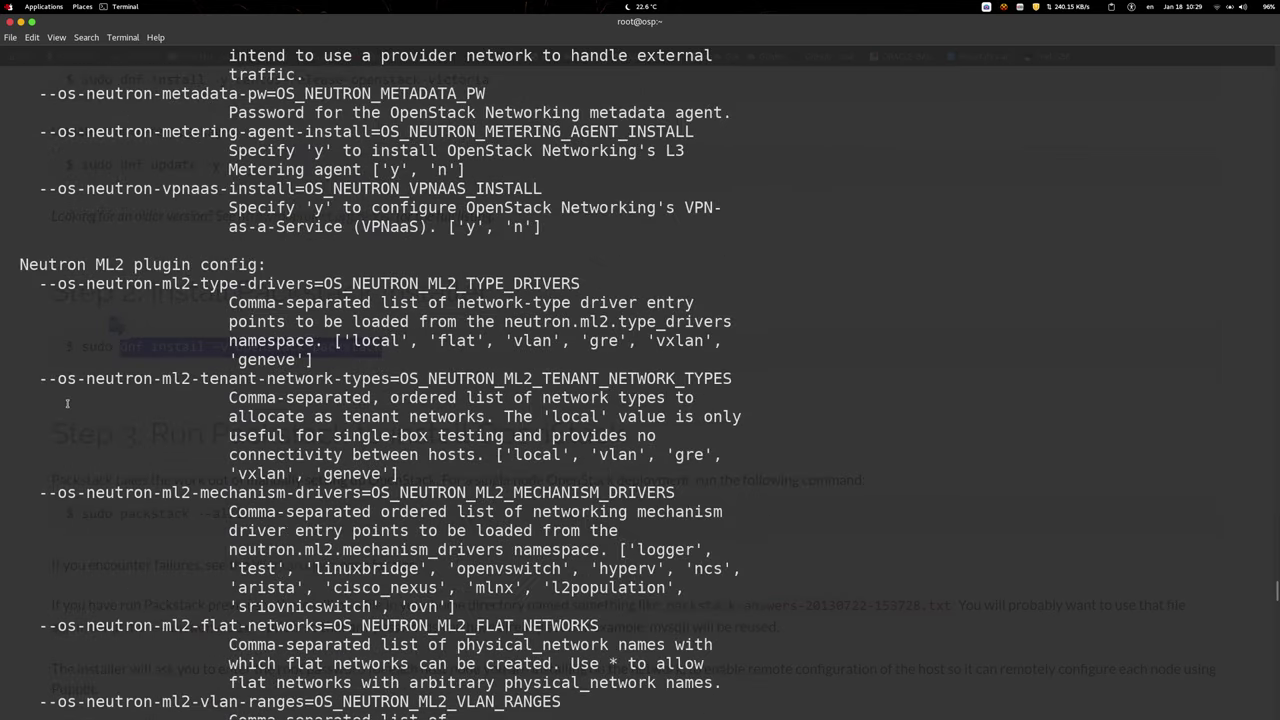
{"action": "scroll", "coordinate": [640, 380], "scroll_direction": "down", "scroll_amount": 5}
{"action": "scroll", "coordinate": [640, 380], "scroll_direction": "up", "scroll_amount": 15}
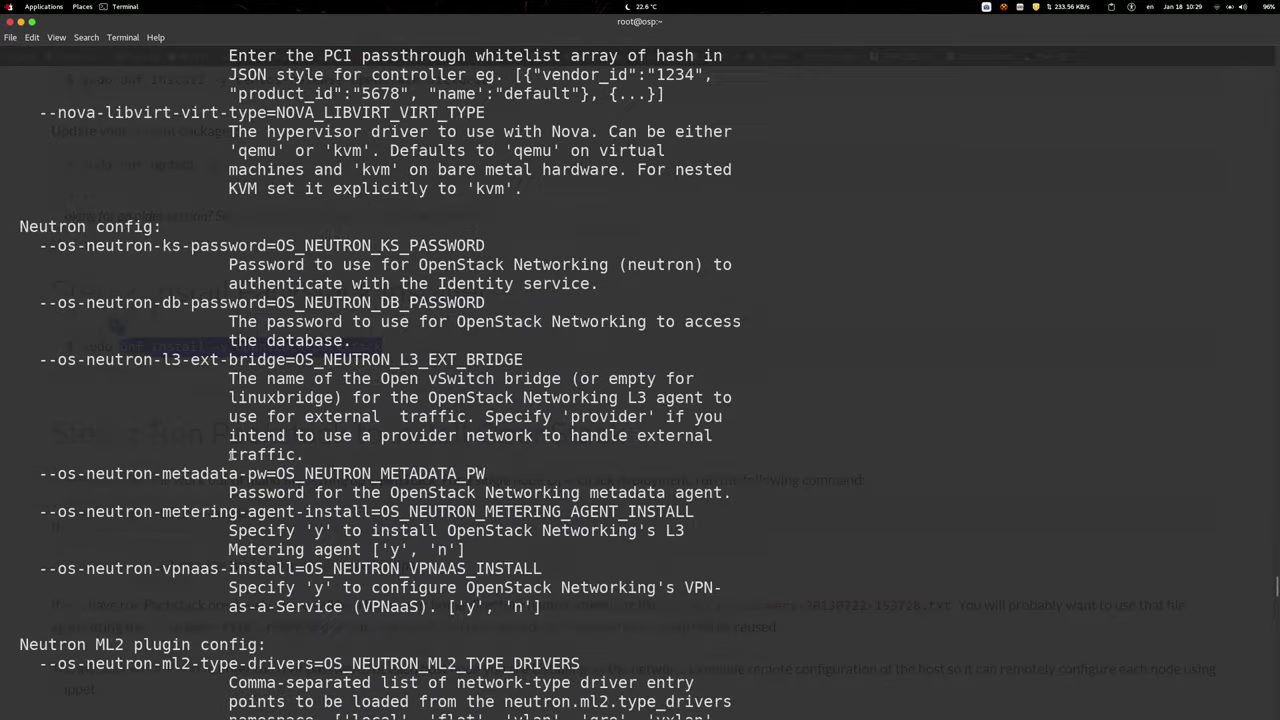
{"action": "scroll", "coordinate": [143, 427], "scroll_direction": "up", "scroll_amount": 10}
{"action": "scroll", "coordinate": [143, 427], "scroll_direction": "up", "scroll_amount": 15}
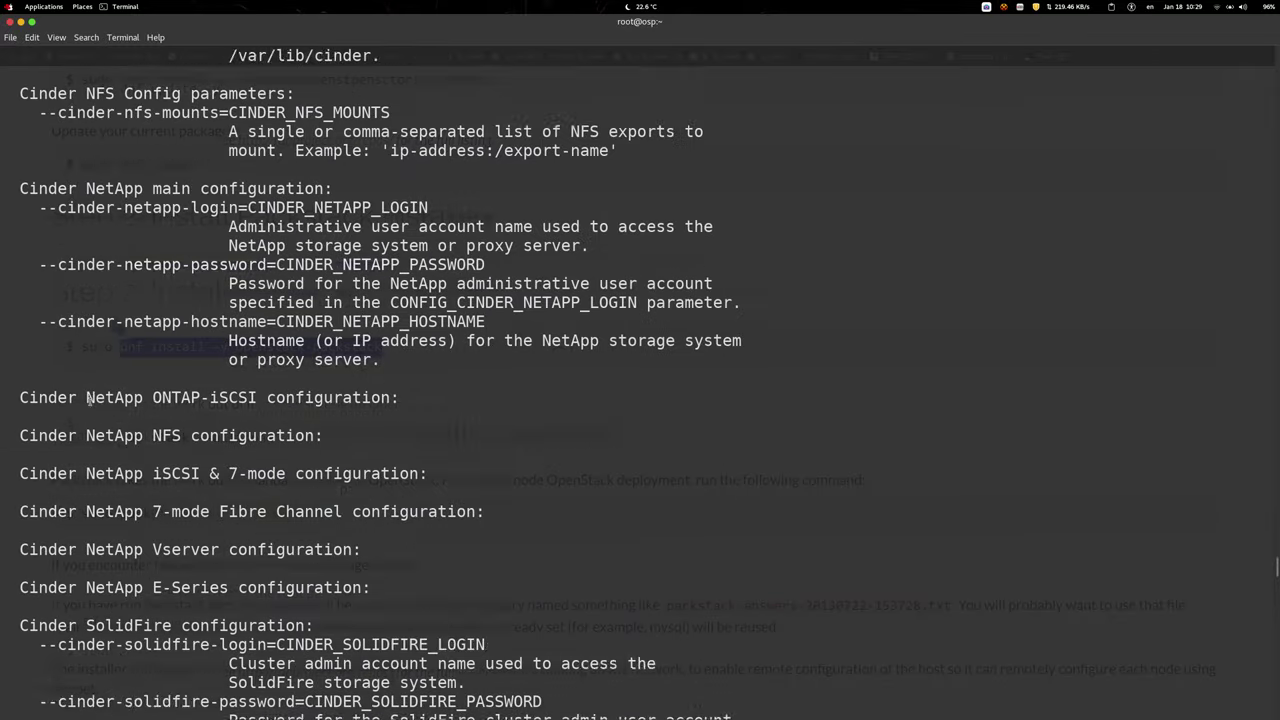
{"action": "scroll", "coordinate": [197, 446], "scroll_direction": "up", "scroll_amount": 15}
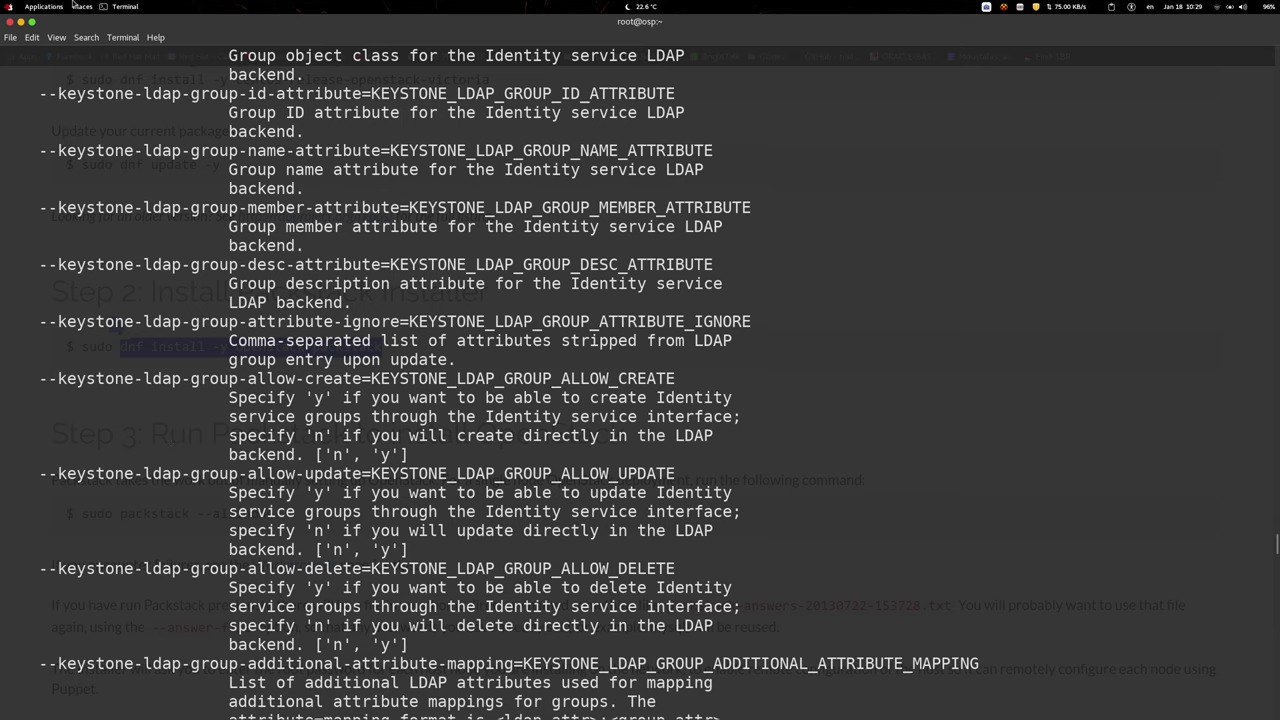
{"action": "scroll", "coordinate": [212, 233], "scroll_direction": "up", "scroll_amount": 15}
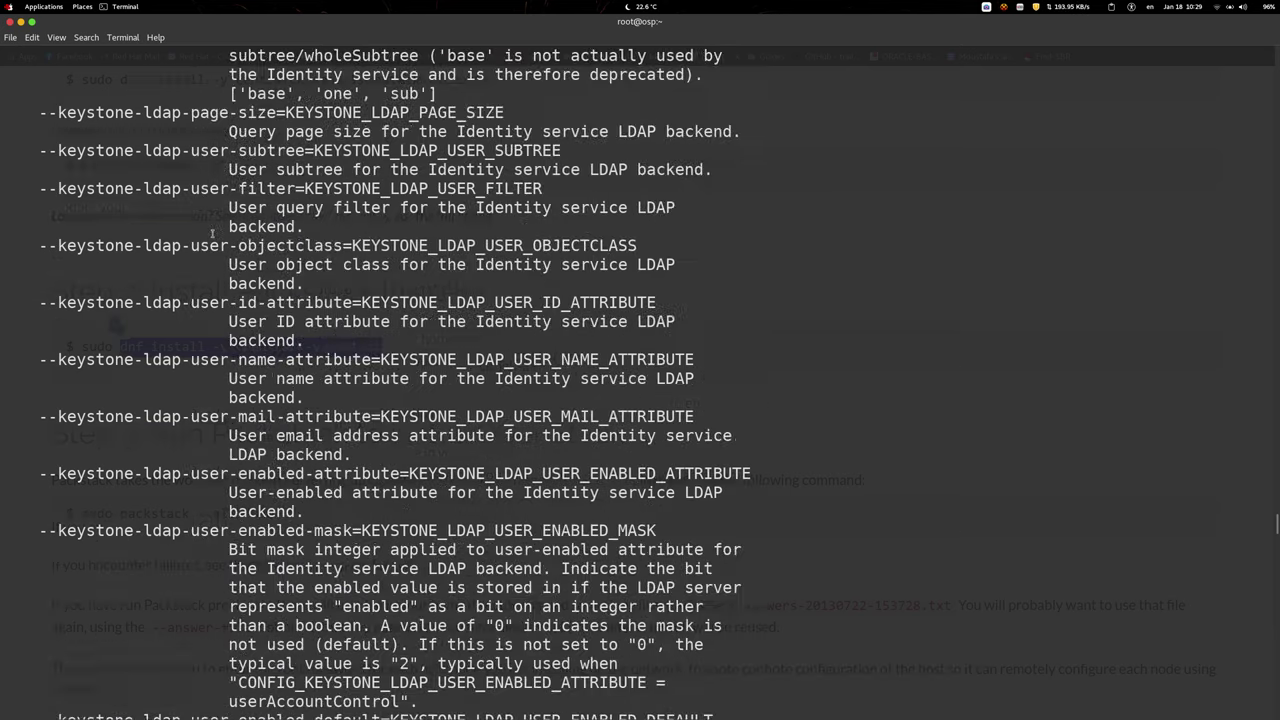
{"action": "scroll", "coordinate": [212, 233], "scroll_direction": "up", "scroll_amount": 20}
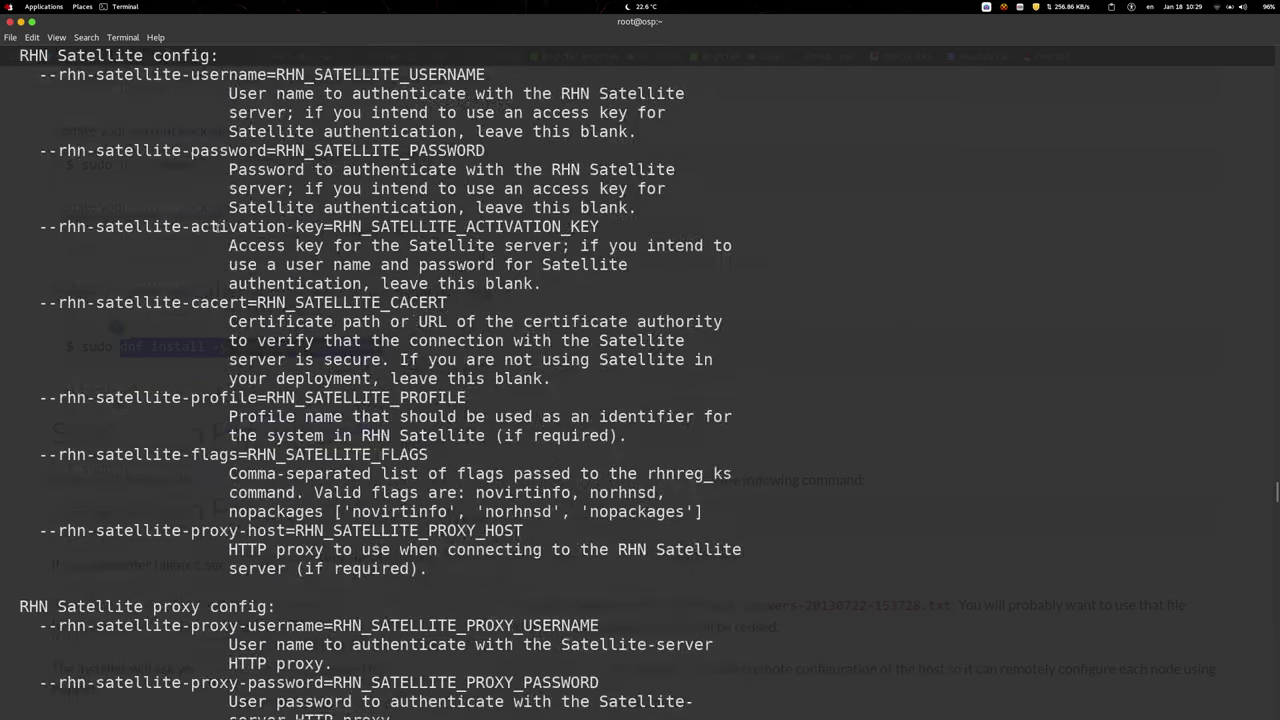
{"action": "scroll", "coordinate": [214, 228], "scroll_direction": "up", "scroll_amount": 20}
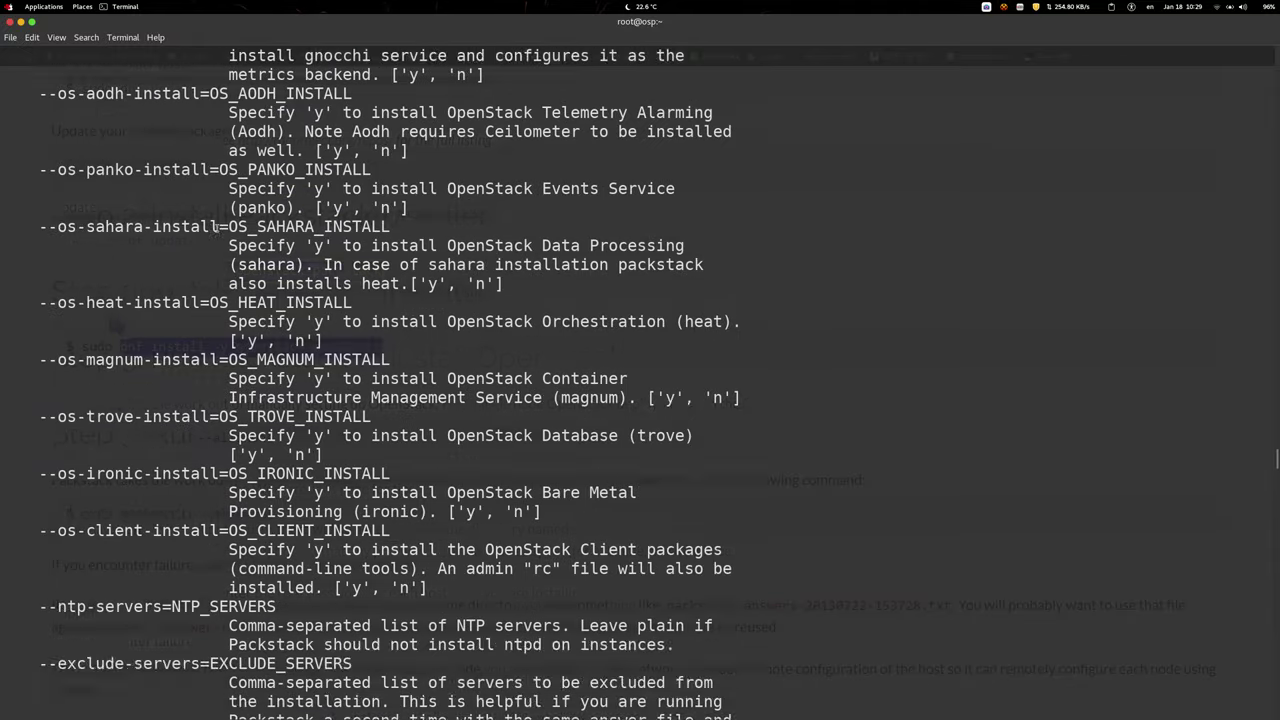
{"action": "scroll", "coordinate": [216, 228], "scroll_direction": "up", "scroll_amount": 12}
{"action": "scroll", "coordinate": [215, 228], "scroll_direction": "up", "scroll_amount": 2}
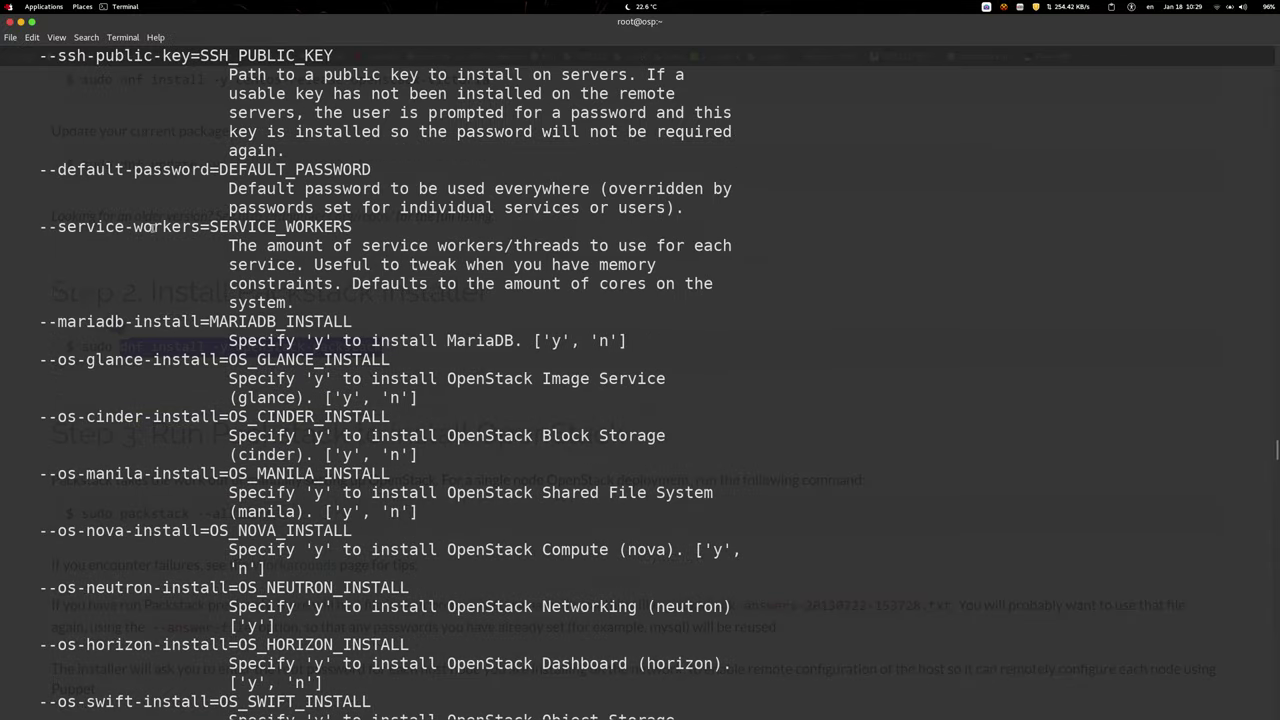
{"action": "scroll", "coordinate": [124, 296], "scroll_direction": "up", "scroll_amount": 14}
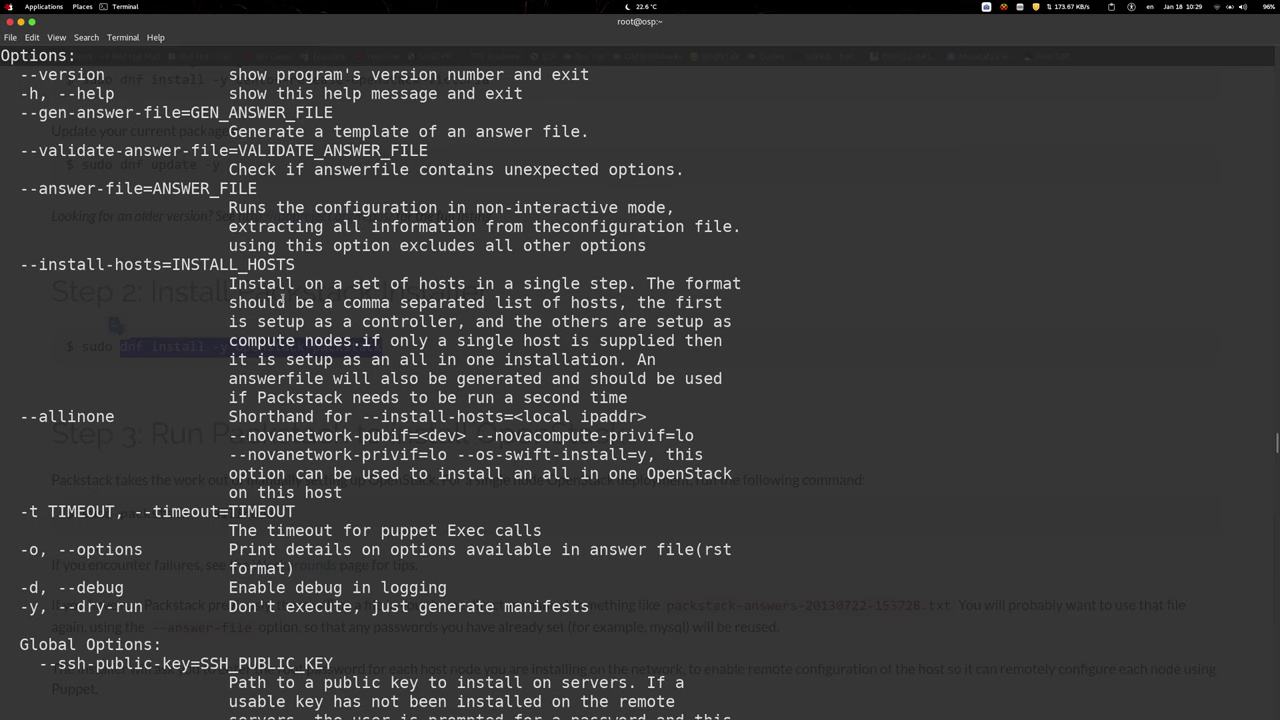
Step: Highlight the example packstack-answers-20130722-153728.txt file name on the RDO page, then return to the terminal
{"action": "key", "text": "alt+Tab"}
{"action": "scroll", "coordinate": [435, 508], "scroll_direction": "down", "scroll_amount": 5}
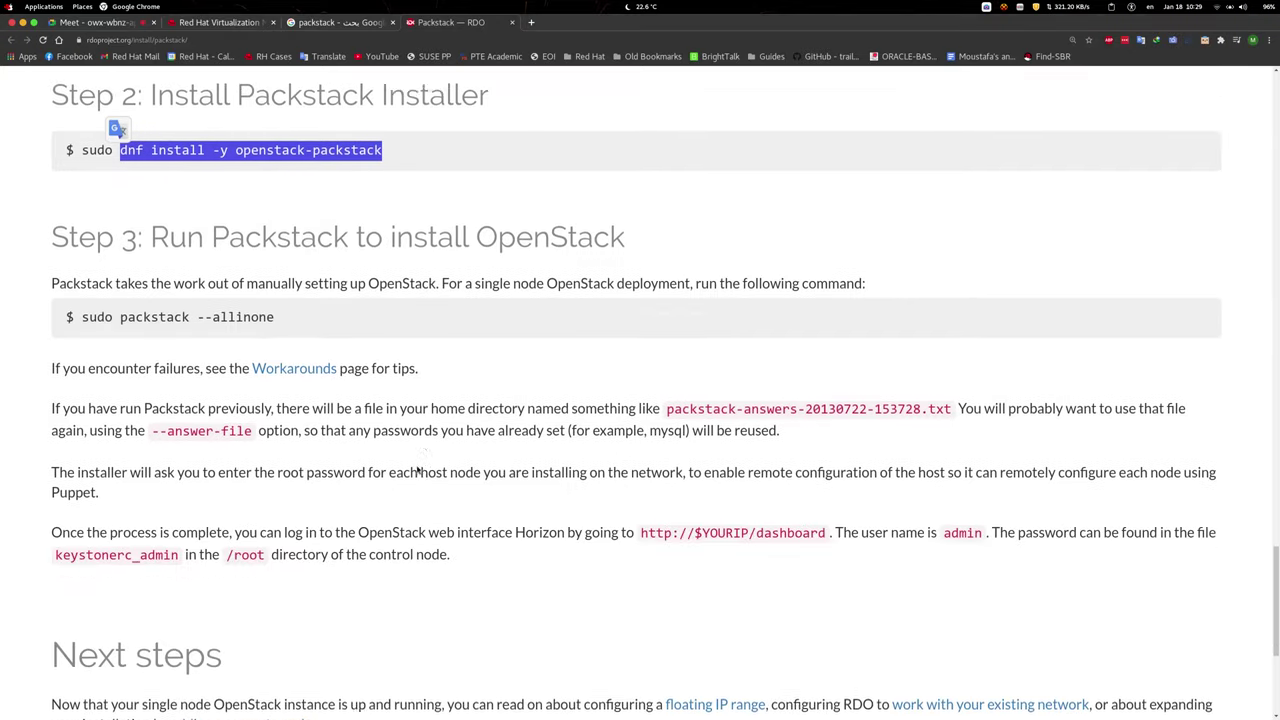
{"action": "scroll", "coordinate": [330, 427], "scroll_direction": "up", "scroll_amount": 2}
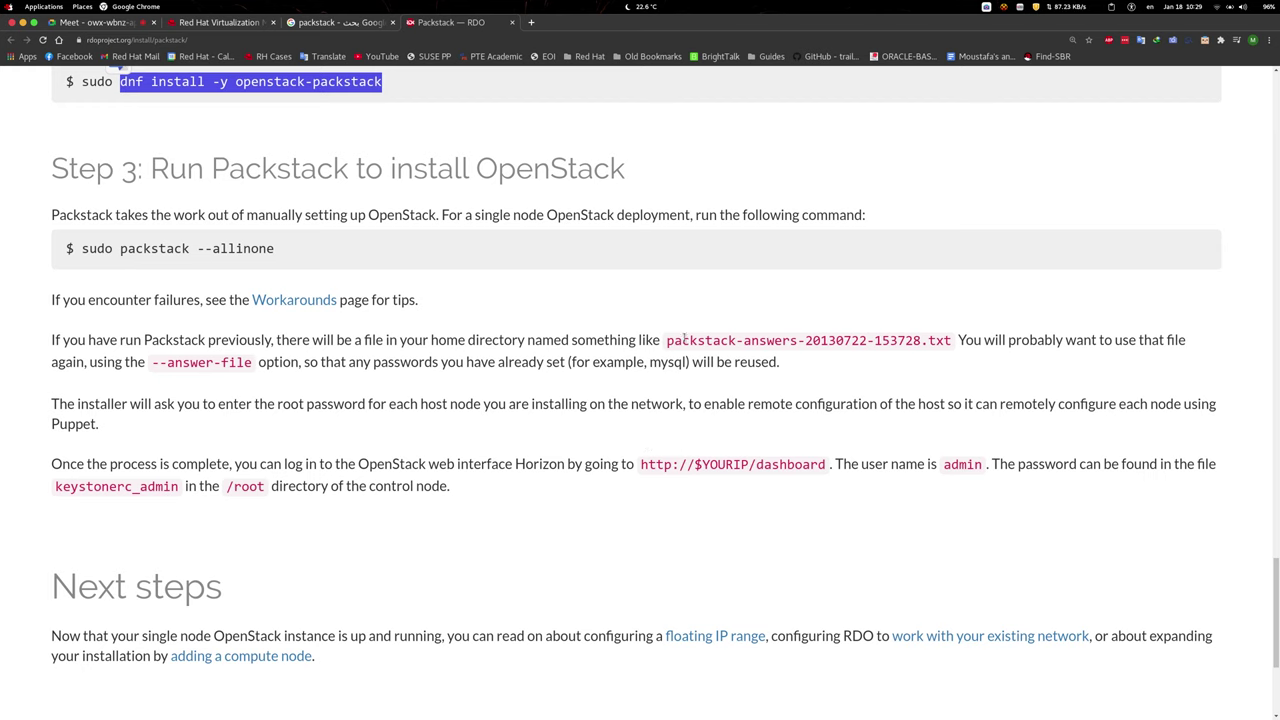
{"action": "left_click_drag", "start_coordinate": [666, 341], "coordinate": [954, 352]}
{"action": "key", "text": "alt+Tab"}
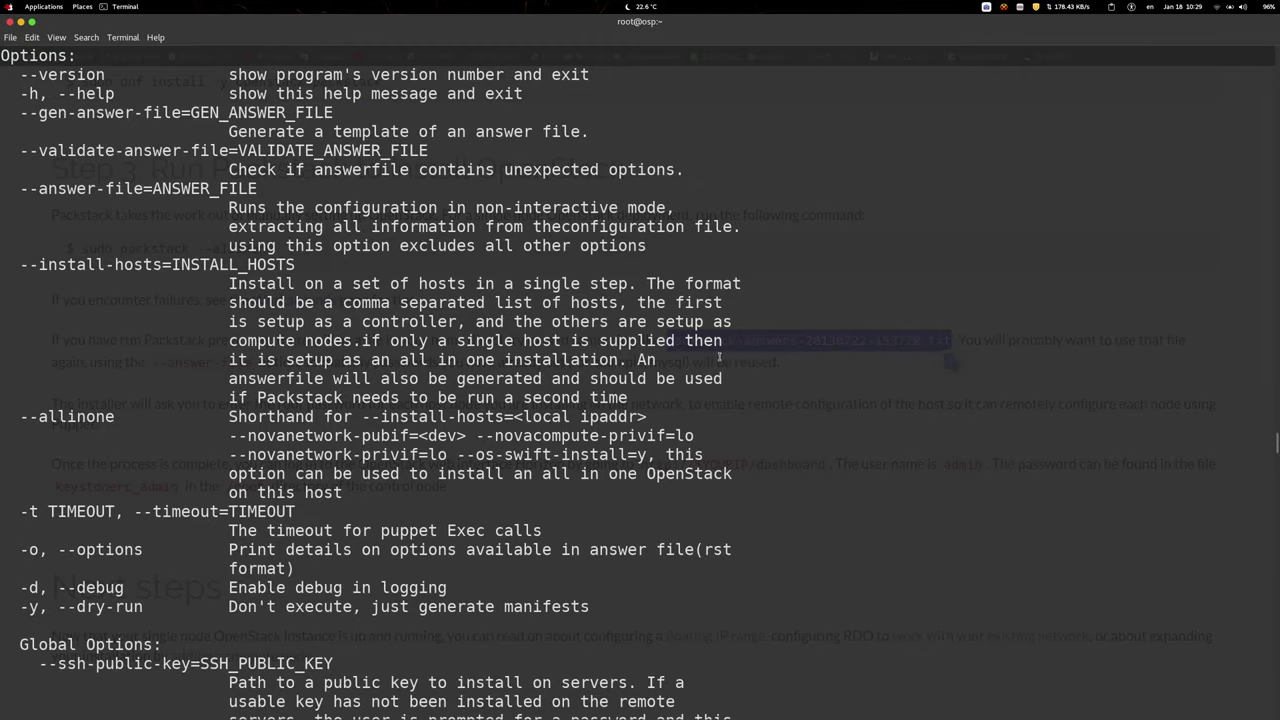
Step: Run ifconfig and copy the host's IP address 10.8.109.245
{"action": "type", "text": "ifconfig"}
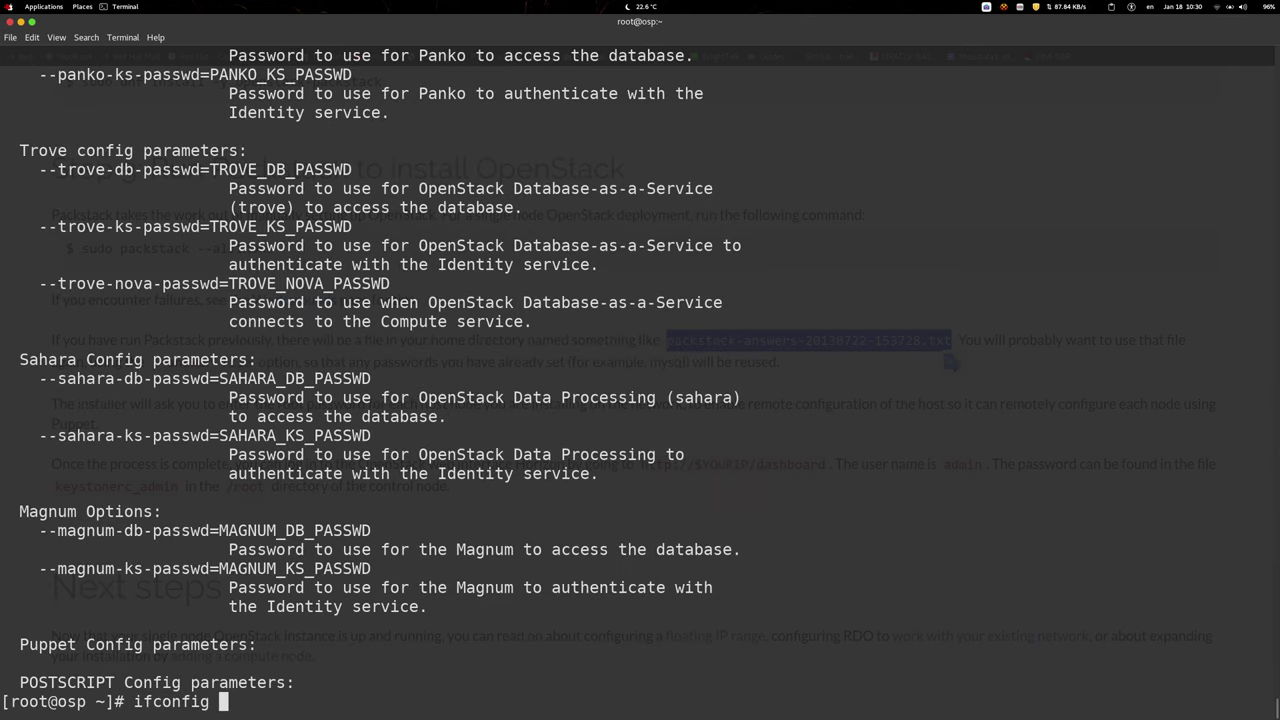
{"action": "key", "text": "Return"}
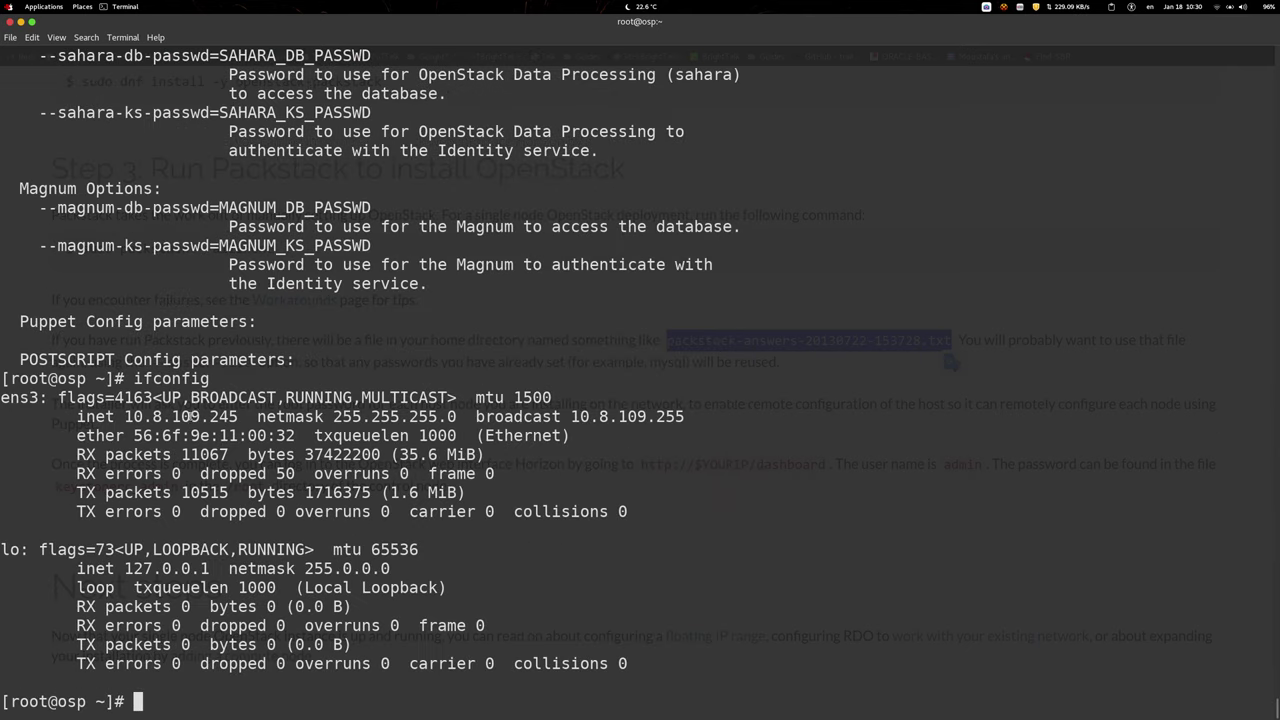
{"action": "double_click", "coordinate": [191, 417]}
{"action": "right_click", "coordinate": [190, 416]}
{"action": "left_click", "coordinate": [220, 432]}
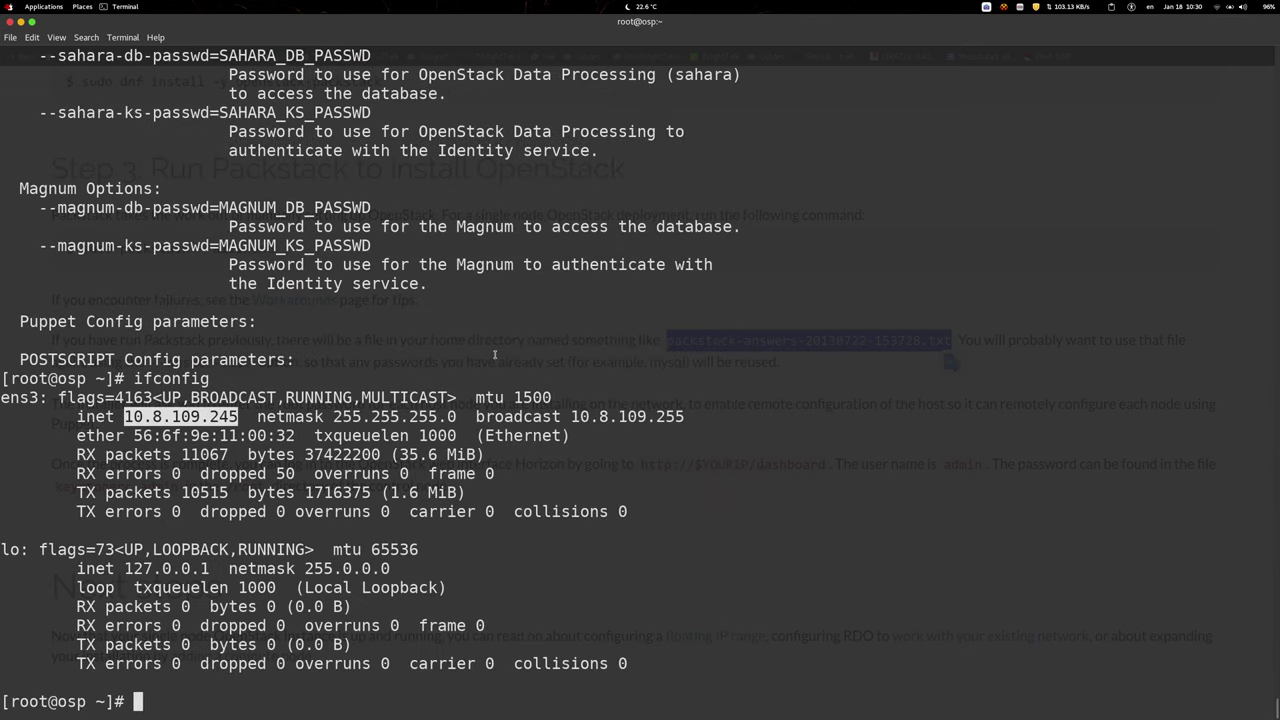
Step: In a new tab, SSH in as root to 10.8.109.245 with the root password and clear the screen
{"action": "key", "text": "ctrl+shift+t"}
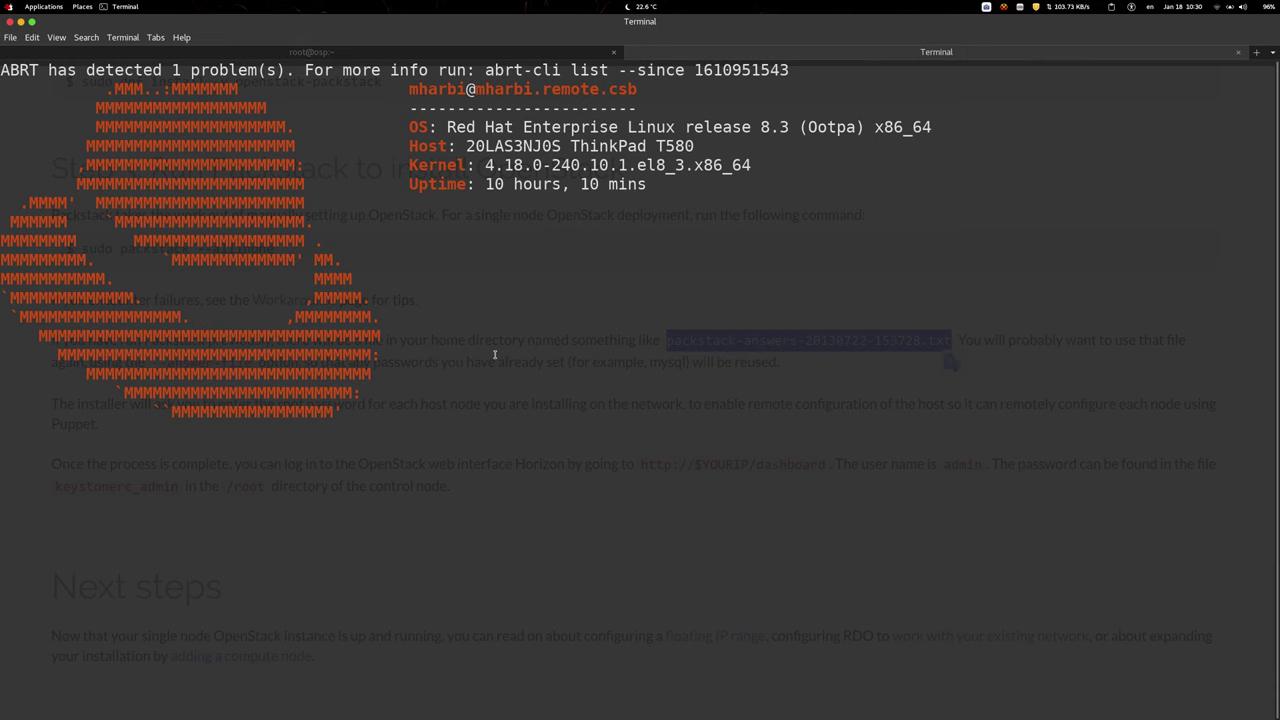
{"action": "type", "text": "ssh roo"}
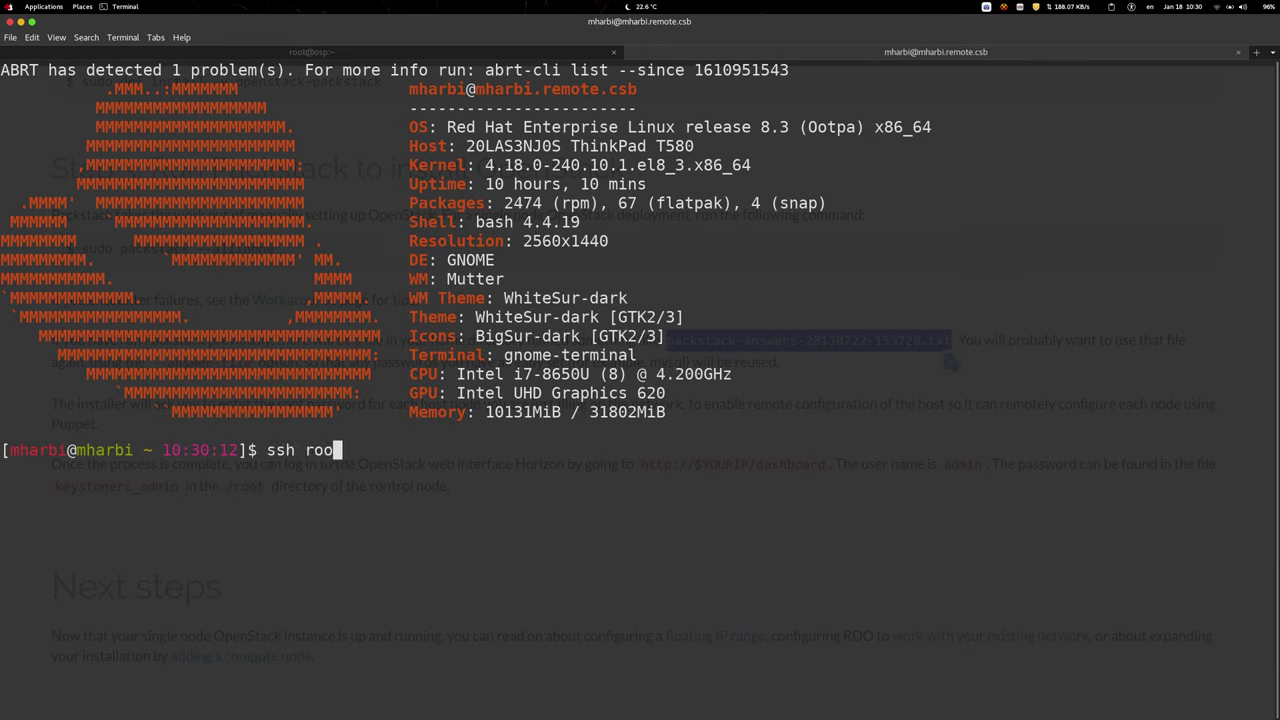
{"action": "type", "text": "t@10.8.109.245"}
{"action": "key", "text": "Return"}
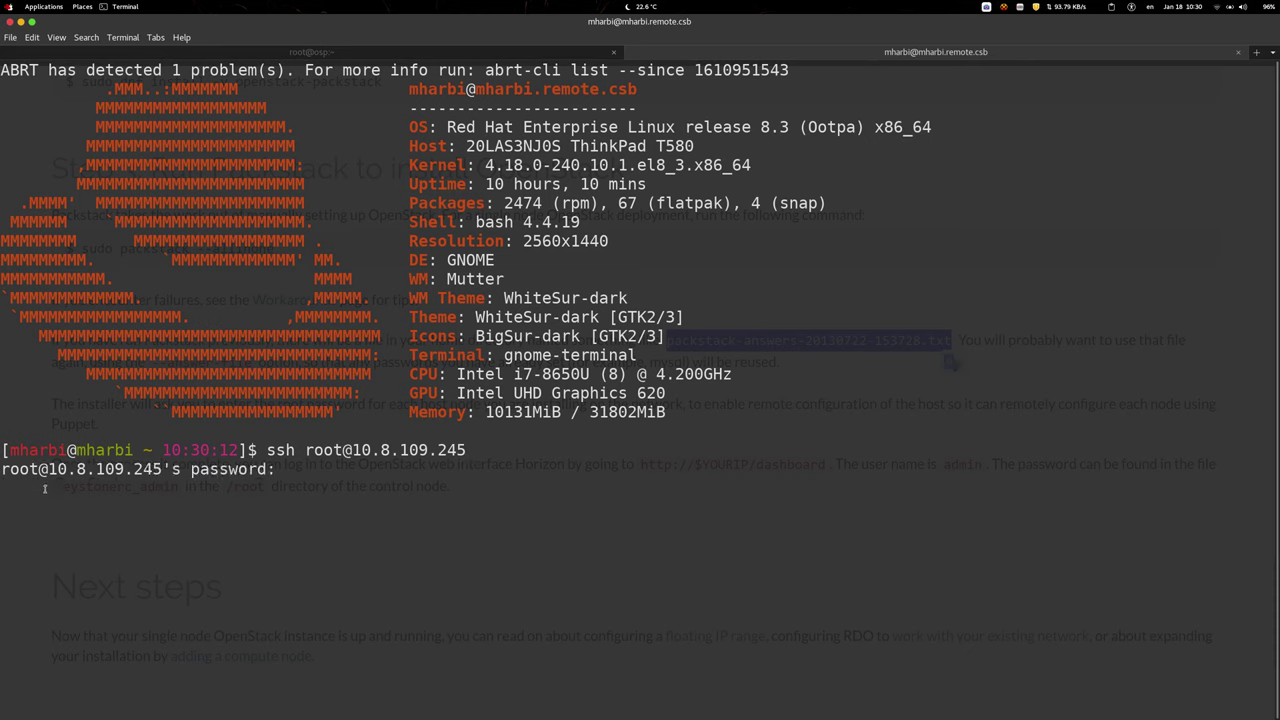
{"action": "key", "text": "Return"}
{"action": "key", "text": "ctrl+l"}
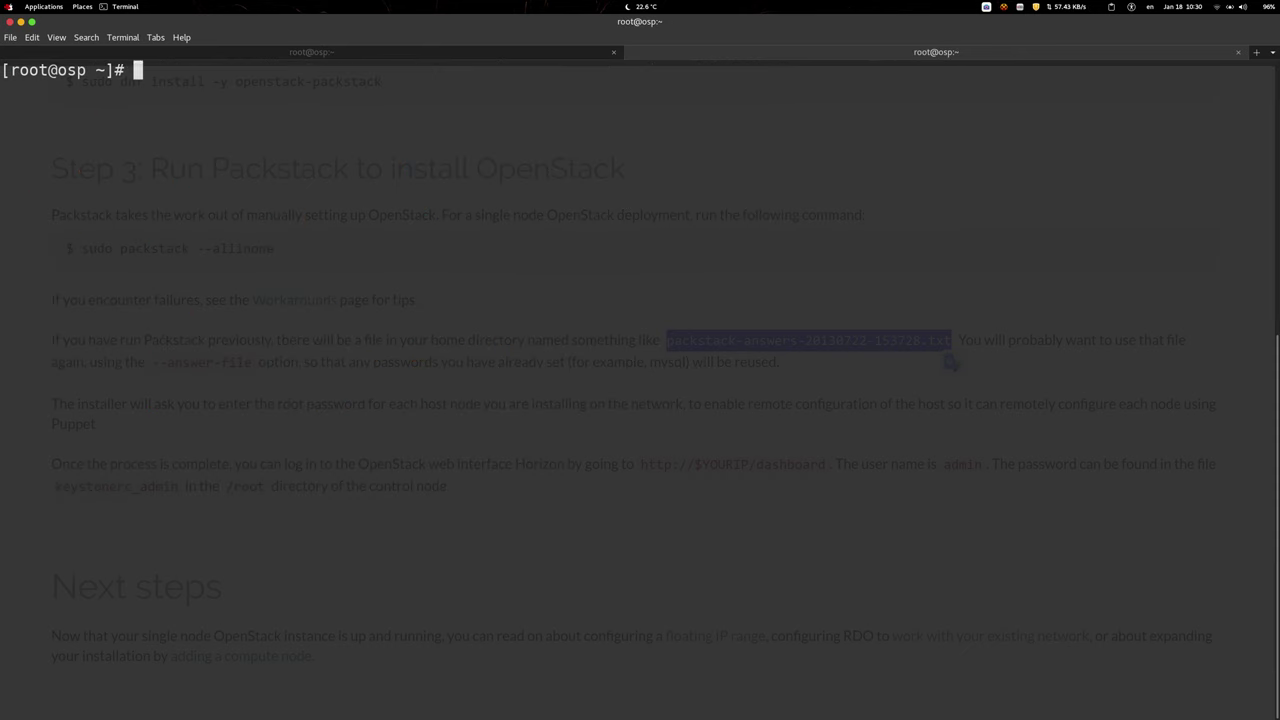
Step: Reopen the packstack help in the first tab, piped through less
{"action": "left_click", "coordinate": [262, 51]}
{"action": "key", "text": "Up"}
{"action": "key", "text": "Up"}
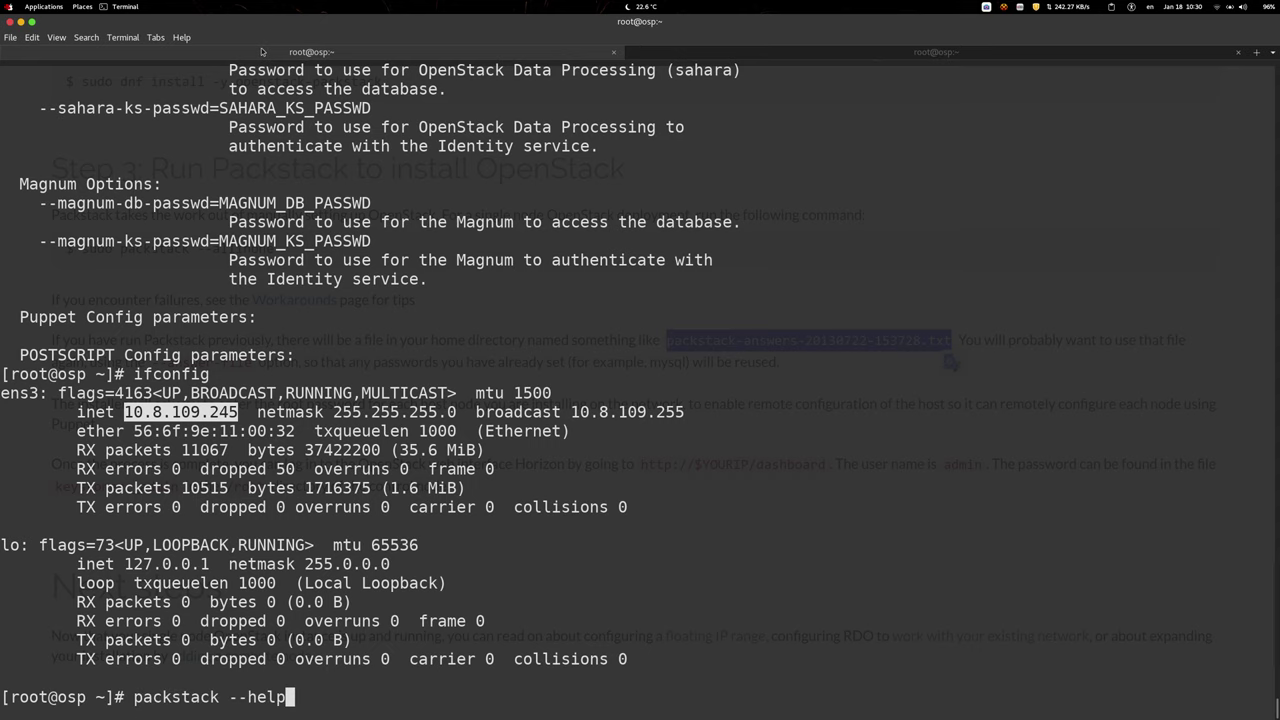
{"action": "type", "text": "| less"}
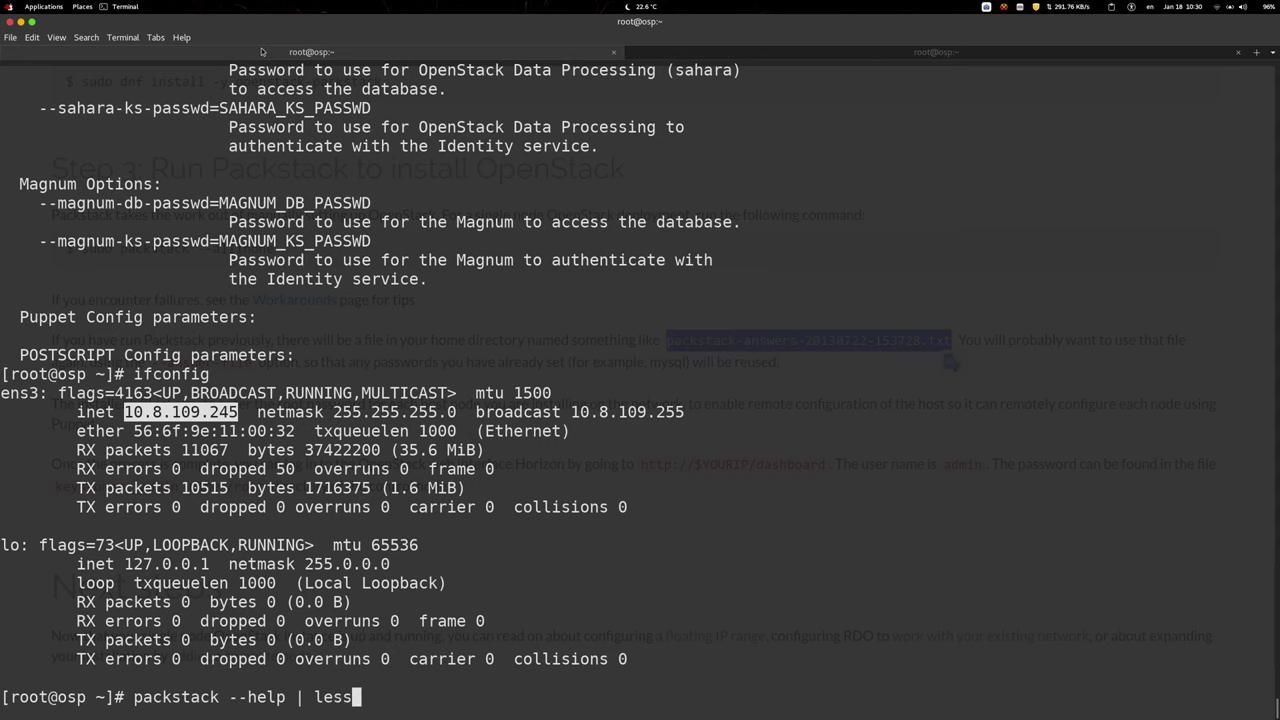
{"action": "key", "text": "Return"}
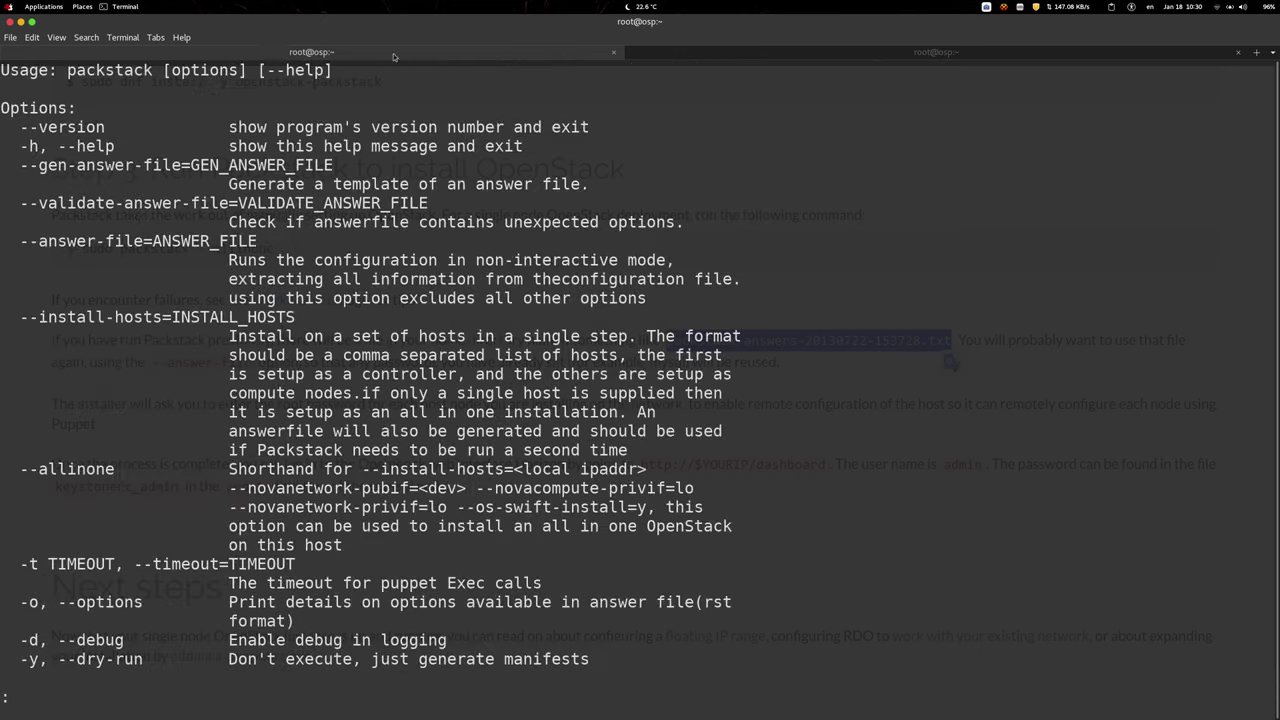
Step: Compose '#packstack --gen-answer-file=/root/answers.txt' in the second tab, pasting the option from the help
{"action": "left_click", "coordinate": [806, 60]}
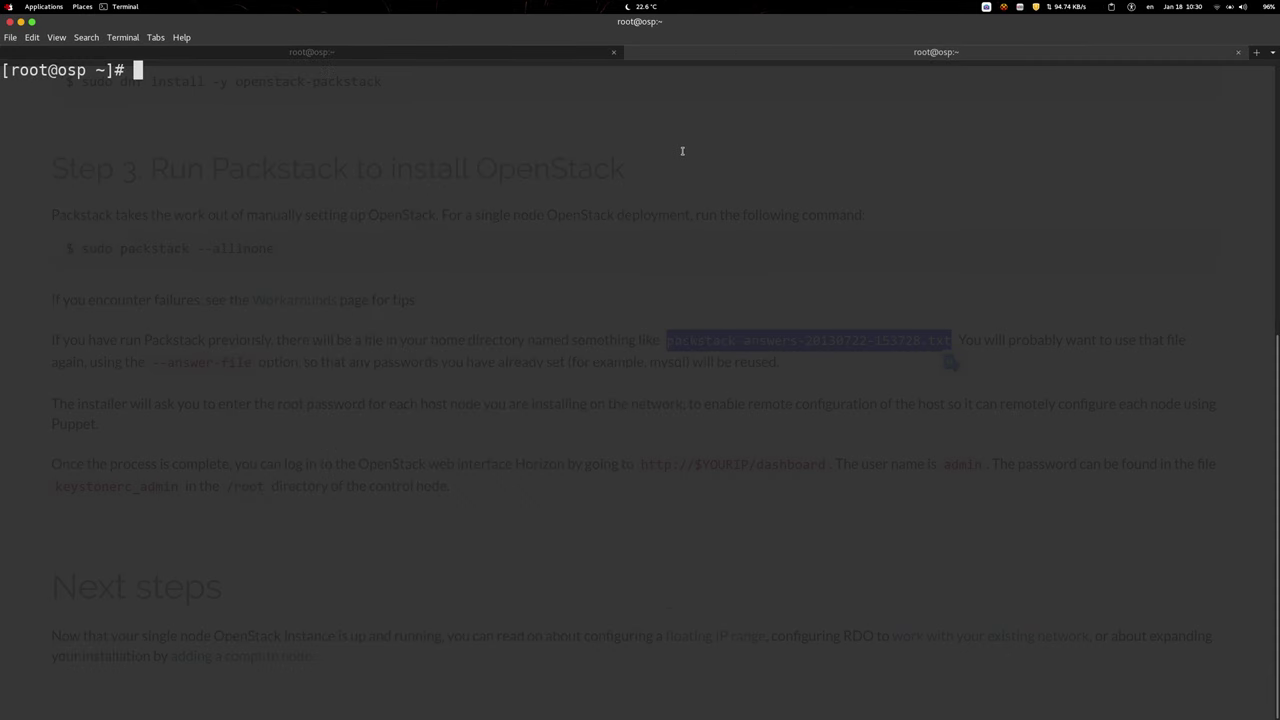
{"action": "type", "text": "#packstack"}
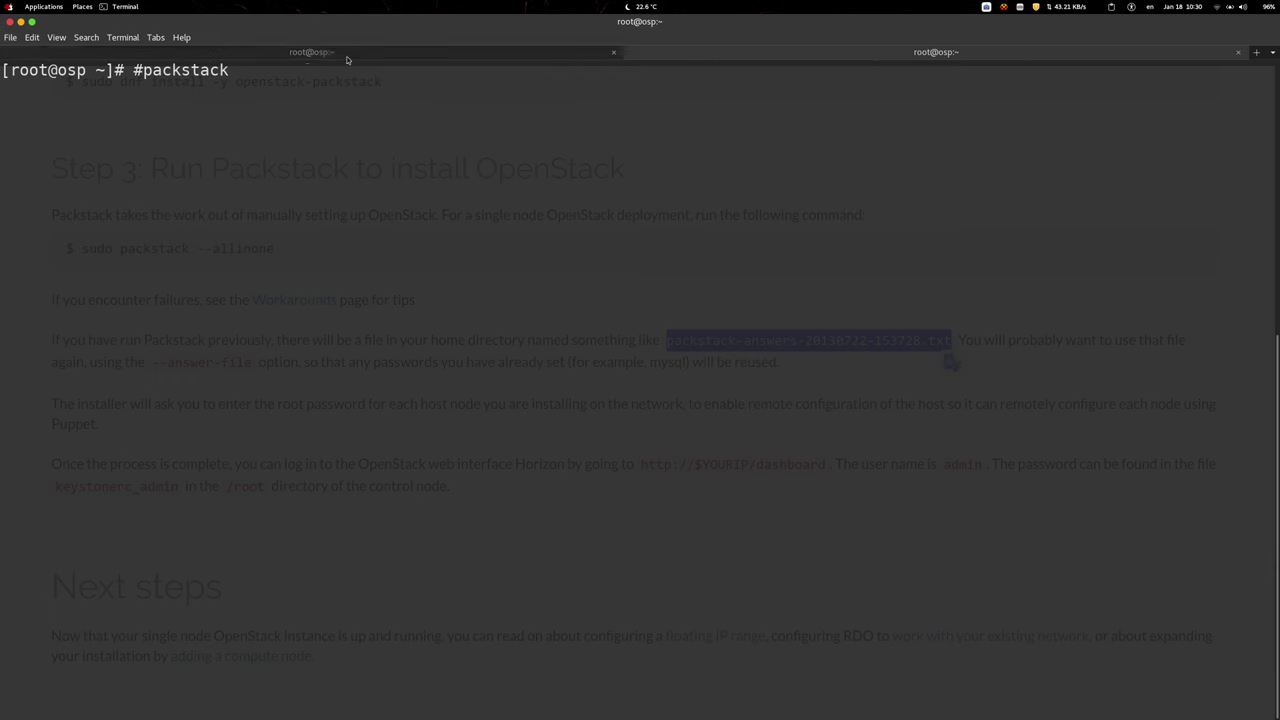
{"action": "key", "text": "ctrl+Page_Up"}
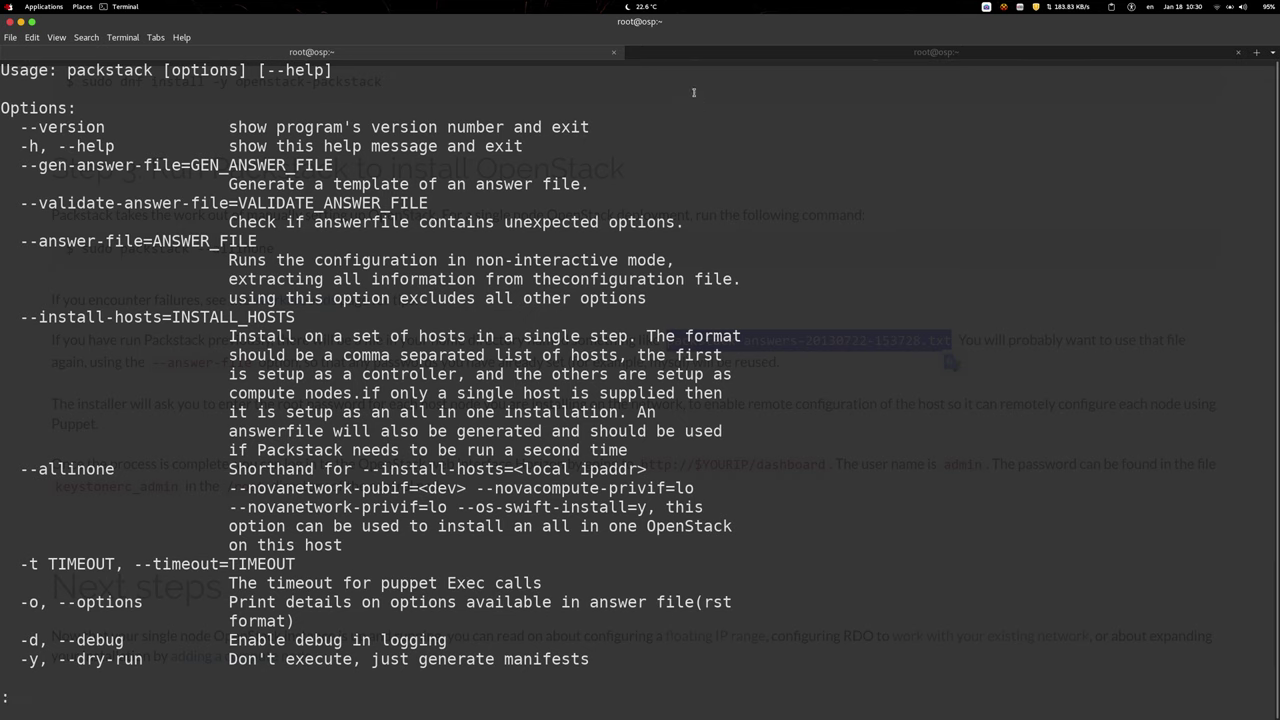
{"action": "left_click_drag", "start_coordinate": [20, 165], "coordinate": [190, 165]}
{"action": "left_click", "coordinate": [866, 53]}
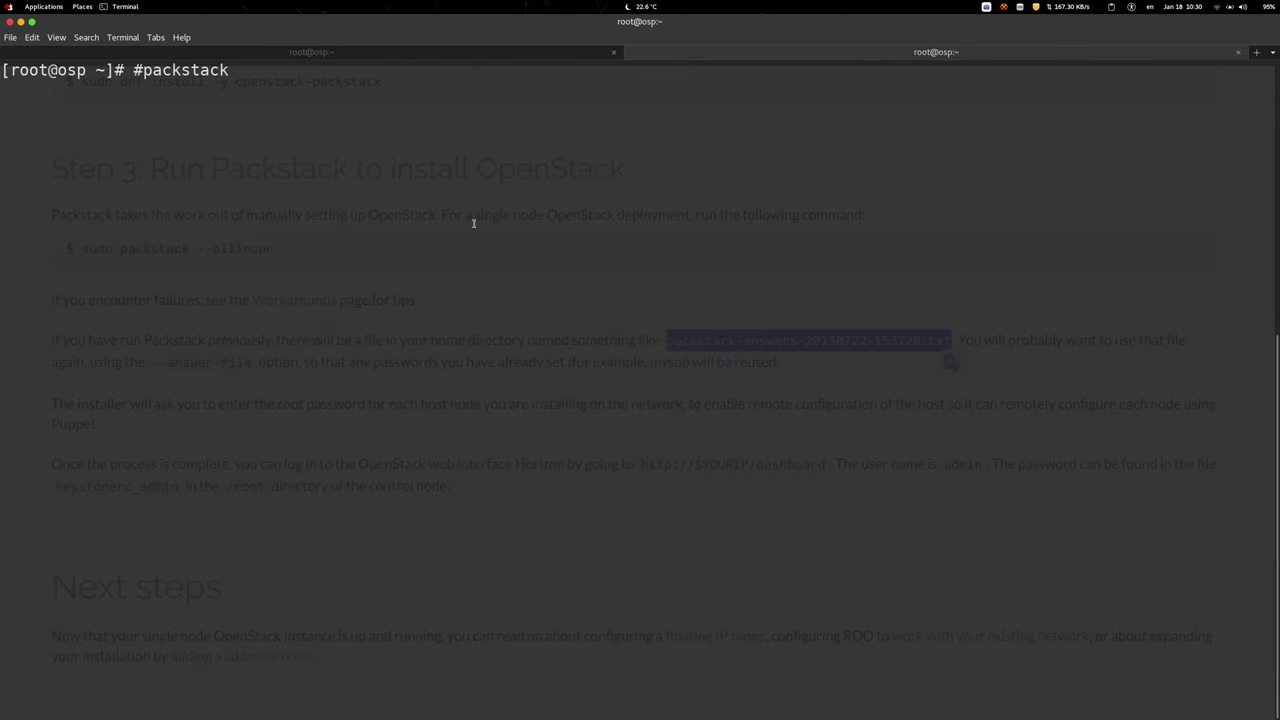
{"action": "middle_click", "coordinate": [703, 253]}
{"action": "type", "text": "="}
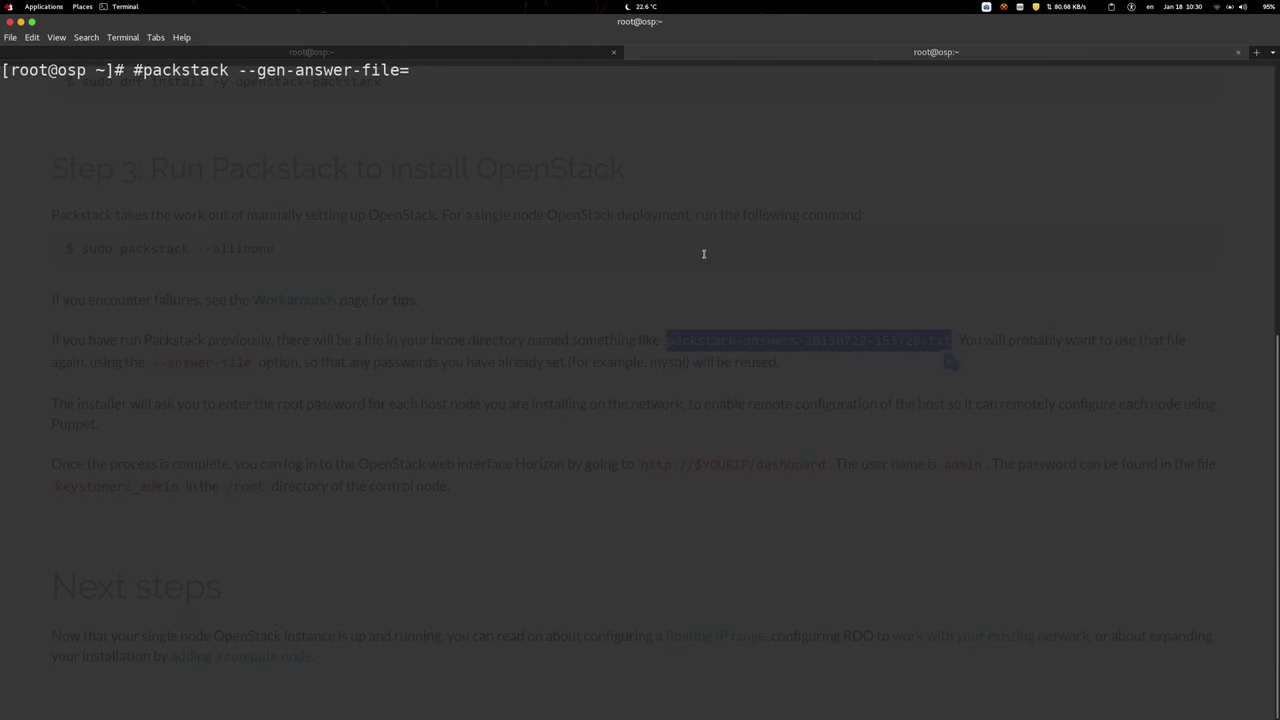
{"action": "type", "text": "/root/answers.txt"}
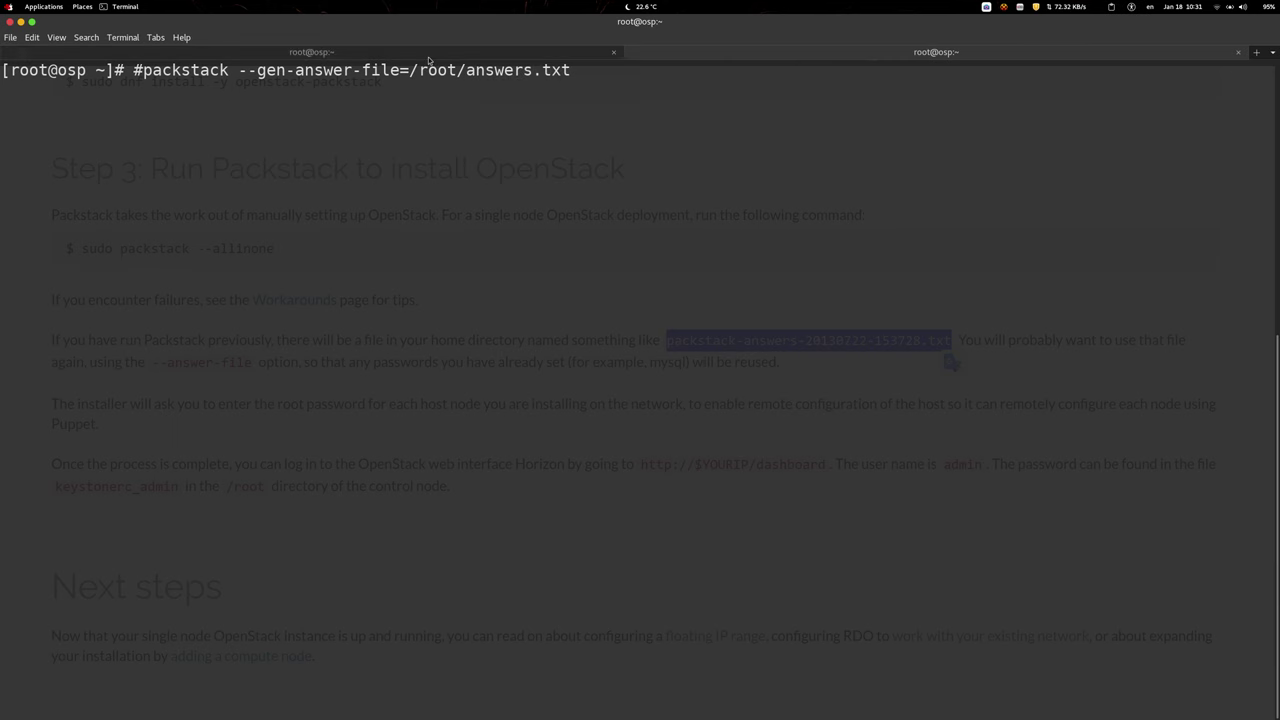
Step: Scroll through the packstack help and search it for os-neutron options
{"action": "key", "text": "ctrl+Page_Up"}
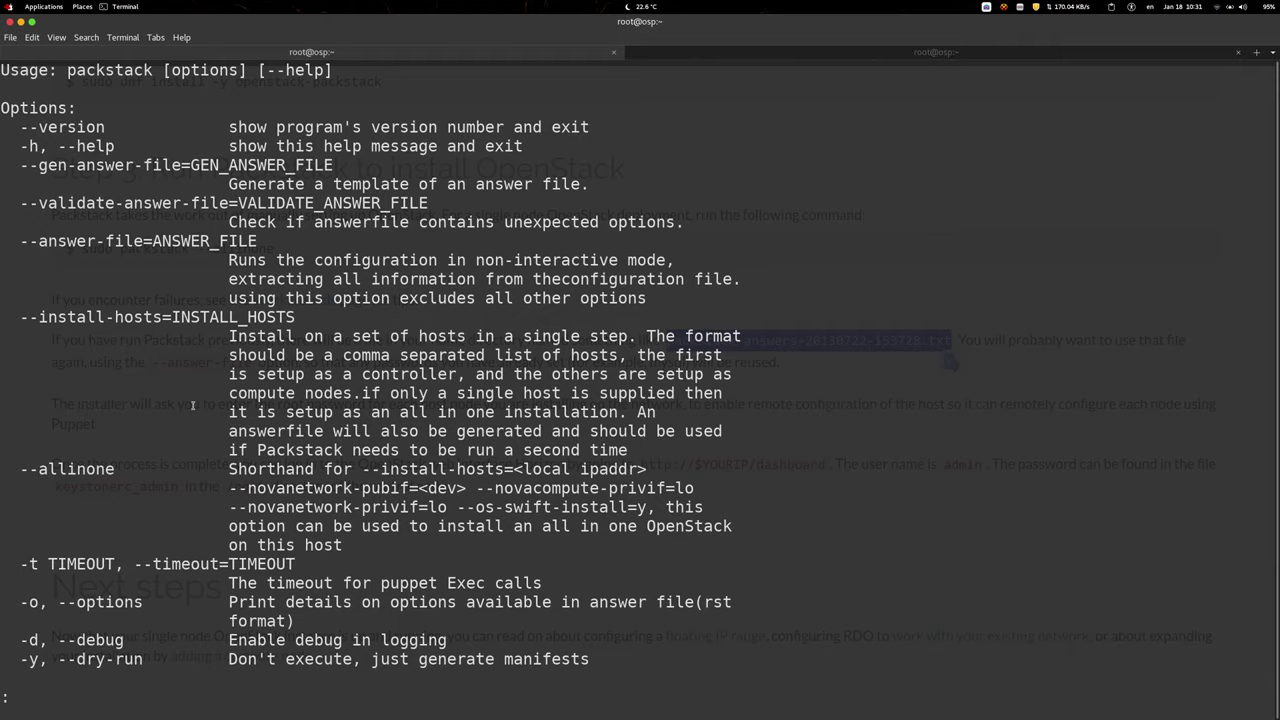
{"action": "scroll", "coordinate": [192, 405], "scroll_direction": "down", "scroll_amount": 4}
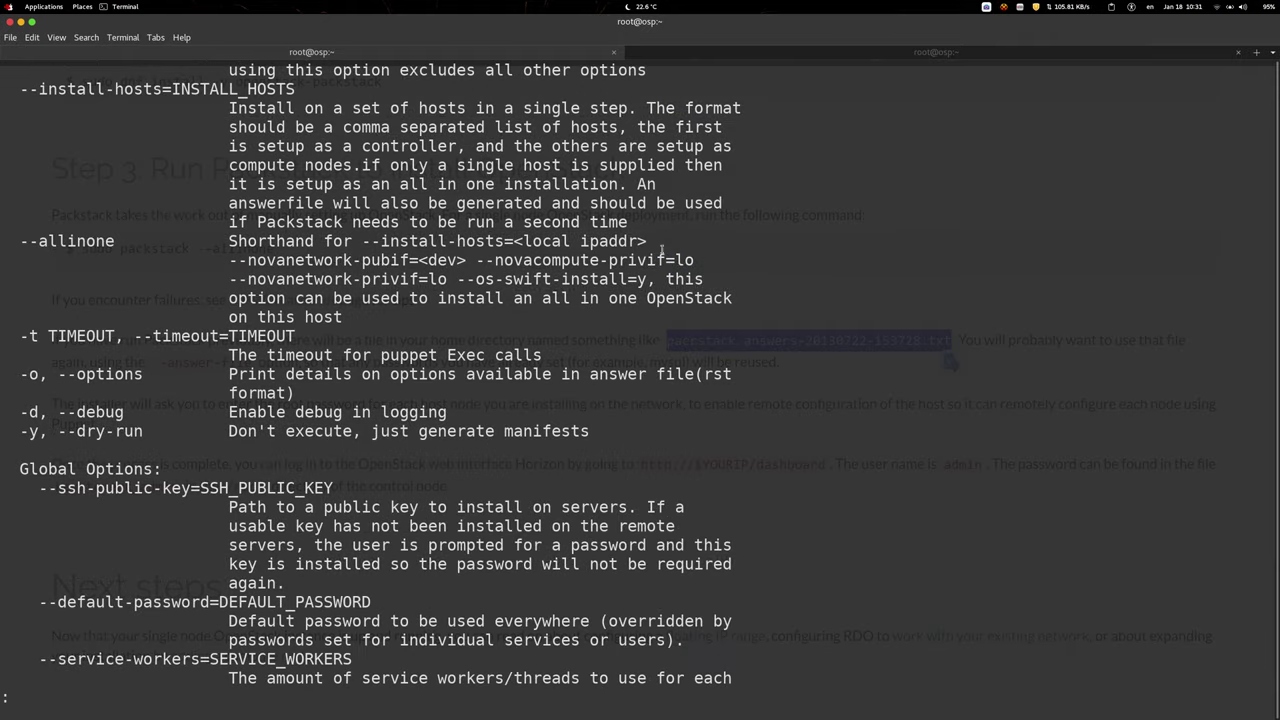
{"action": "scroll", "coordinate": [185, 345], "scroll_direction": "down", "scroll_amount": 4}
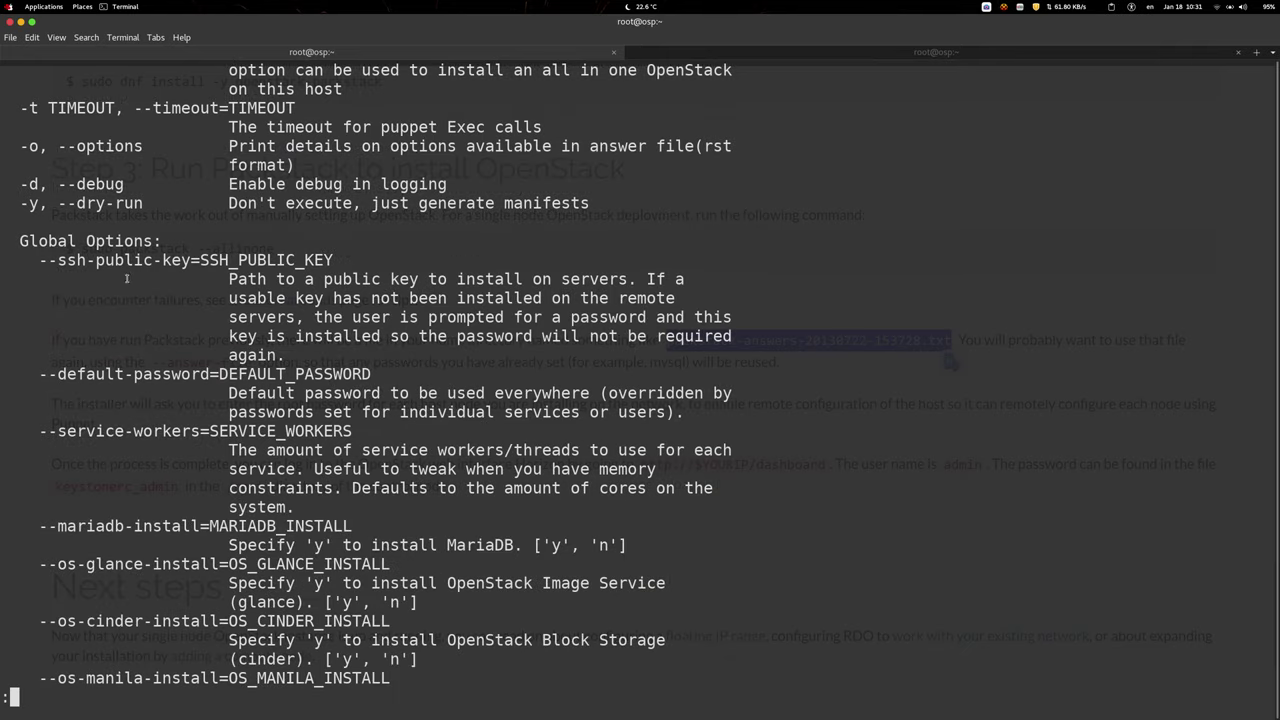
{"action": "scroll", "coordinate": [140, 300], "scroll_direction": "down", "scroll_amount": 2}
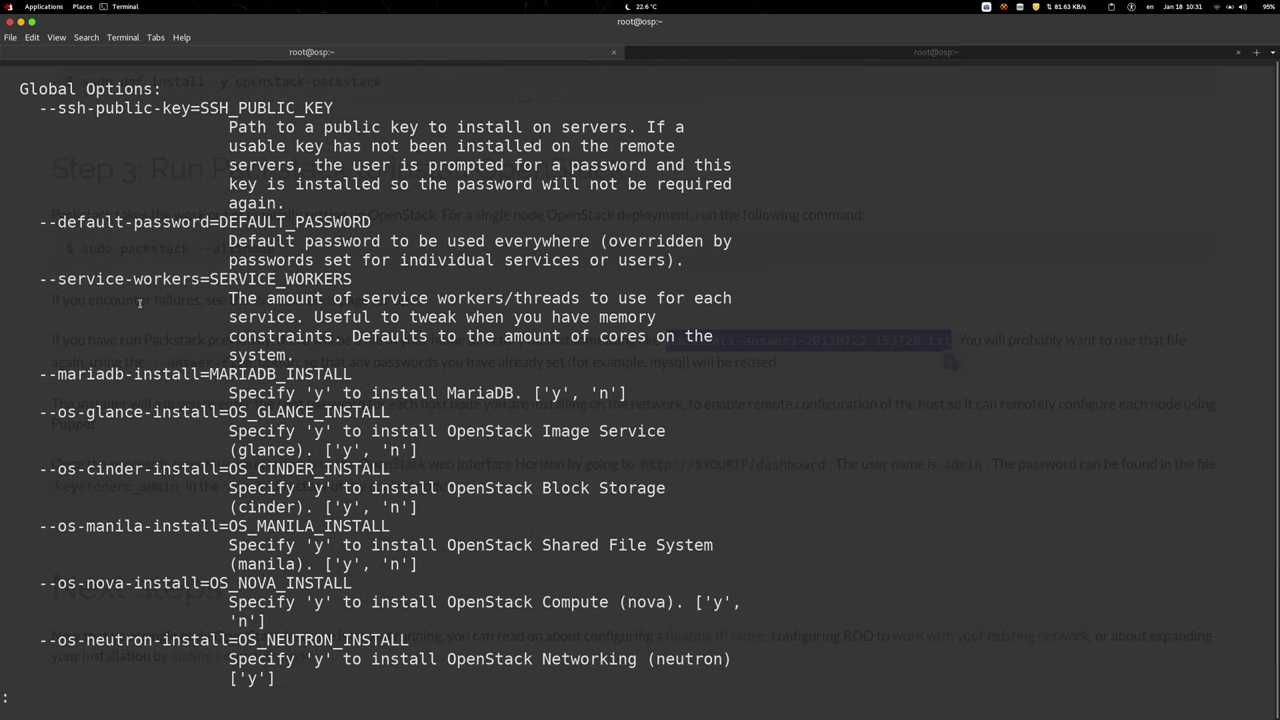
{"action": "scroll", "coordinate": [189, 345], "scroll_direction": "down", "scroll_amount": 1}
{"action": "scroll", "coordinate": [189, 345], "scroll_direction": "down", "scroll_amount": 3}
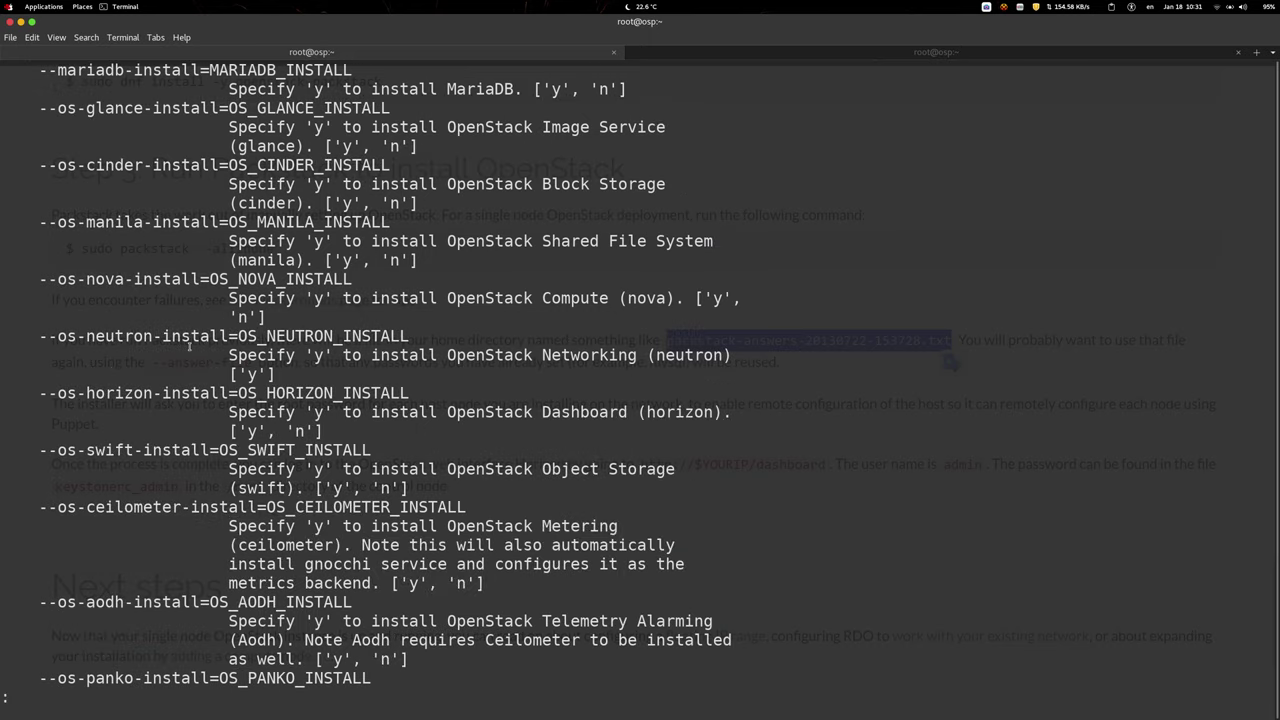
{"action": "scroll", "coordinate": [200, 345], "scroll_direction": "down", "scroll_amount": 2}
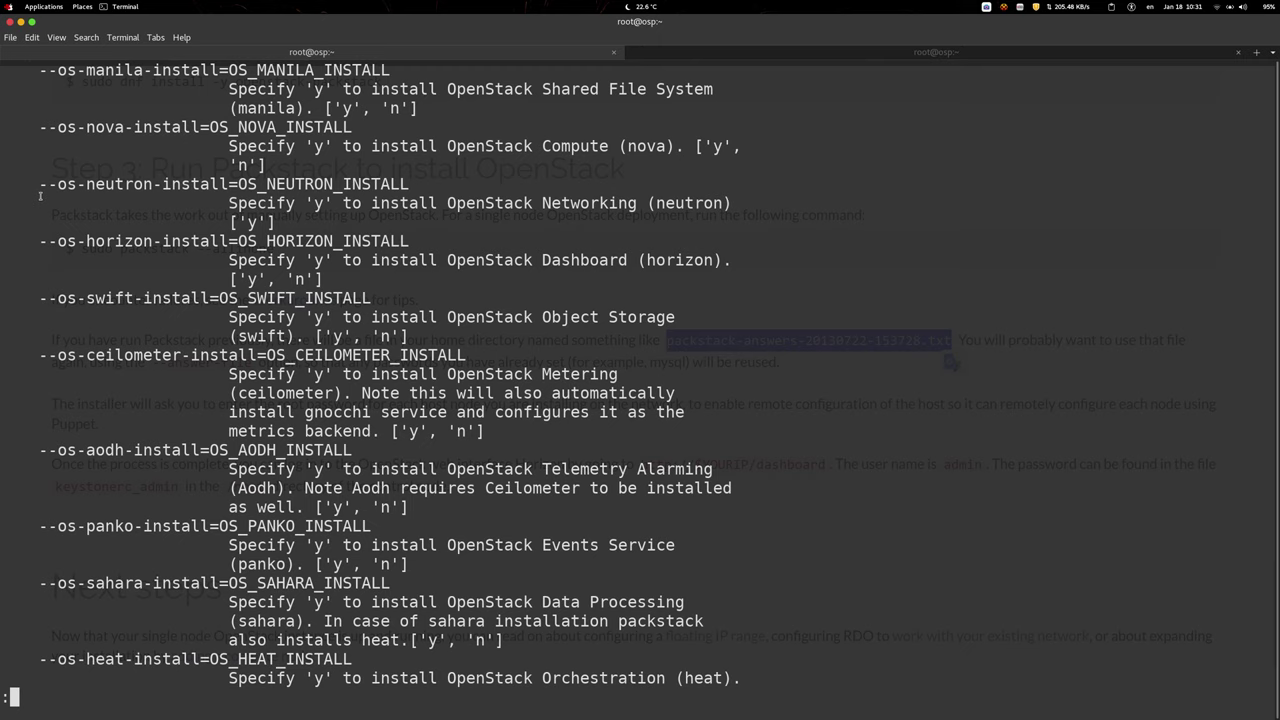
{"action": "type", "text": "os-neutron"}
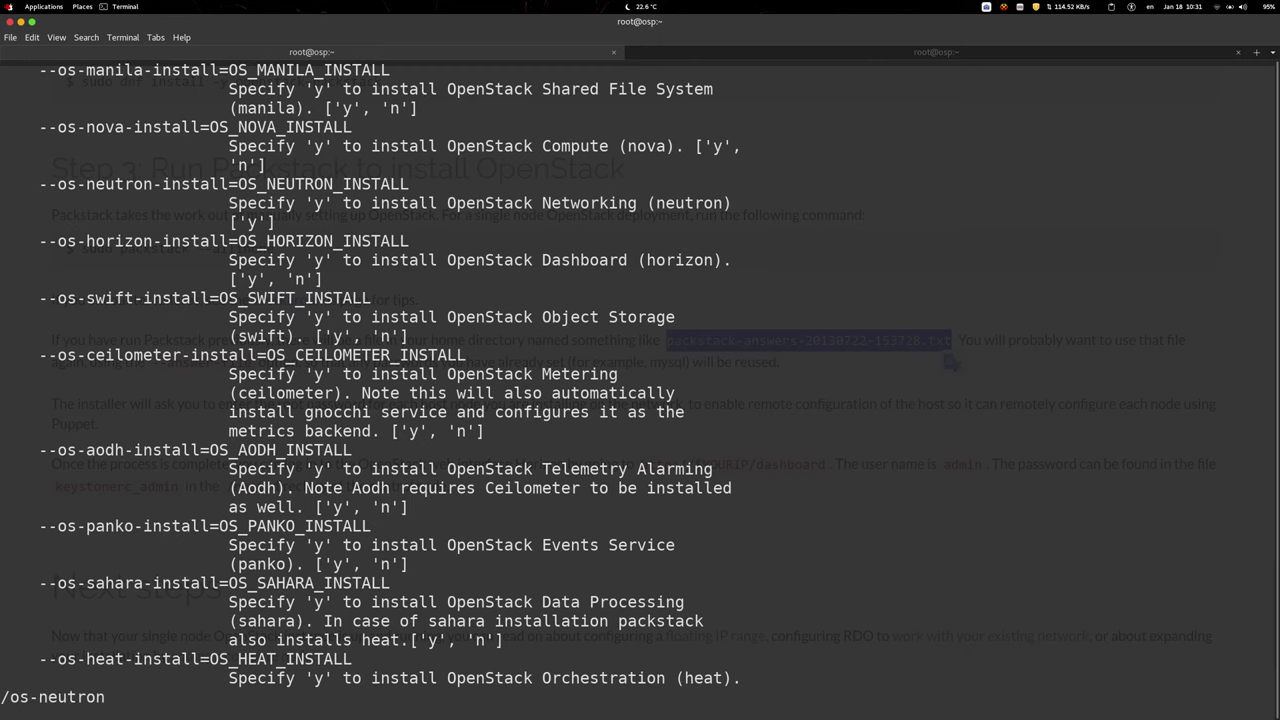
{"action": "key", "text": "Return"}
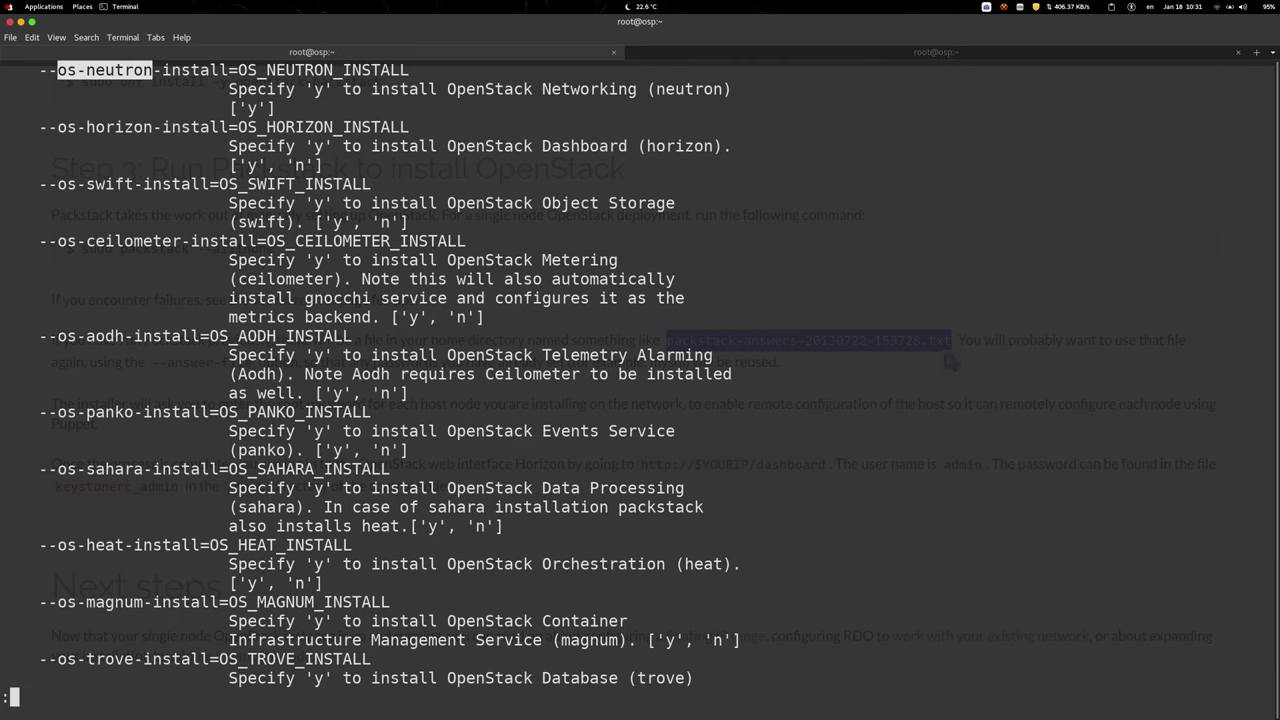
Step: Narrow the search to os-neutron-ml2-tena and select --os-neutron-ml2-tenant-network-types=
{"action": "key", "text": "slash"}
{"action": "key", "text": "Up"}
{"action": "type", "text": "-"}
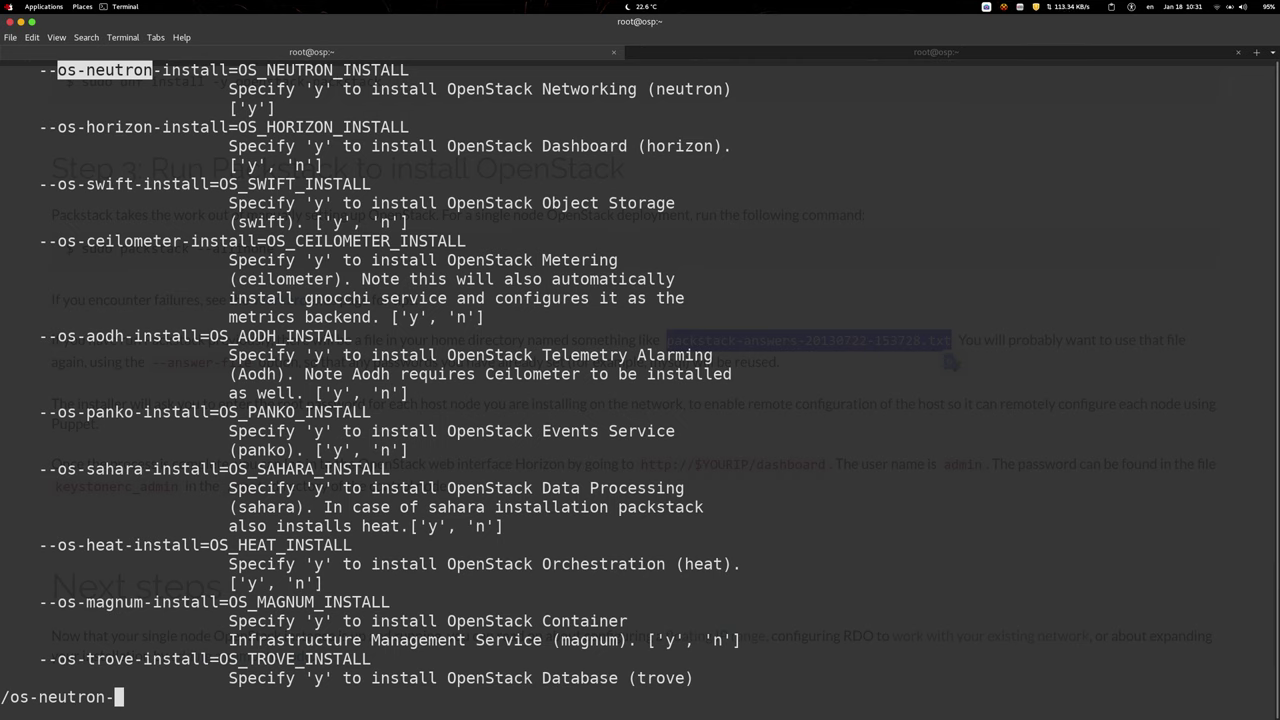
{"action": "type", "text": "ml2-te"}
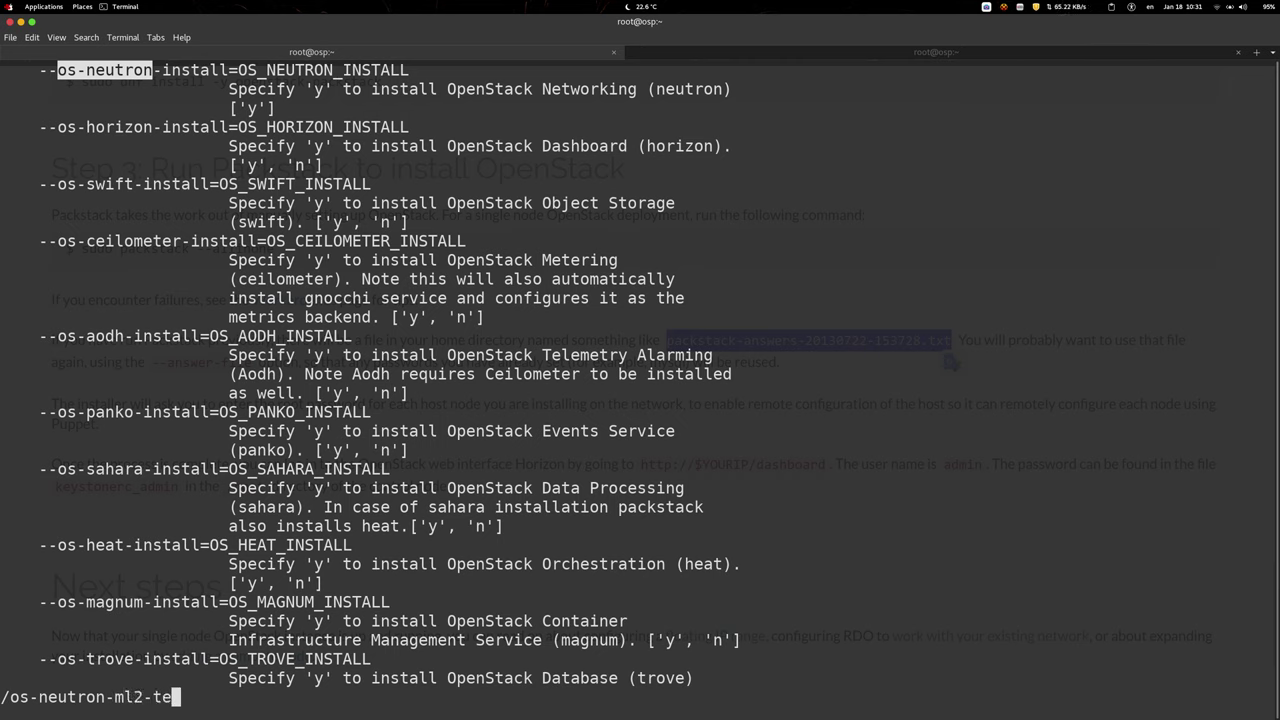
{"action": "type", "text": "na"}
{"action": "key", "text": "Return"}
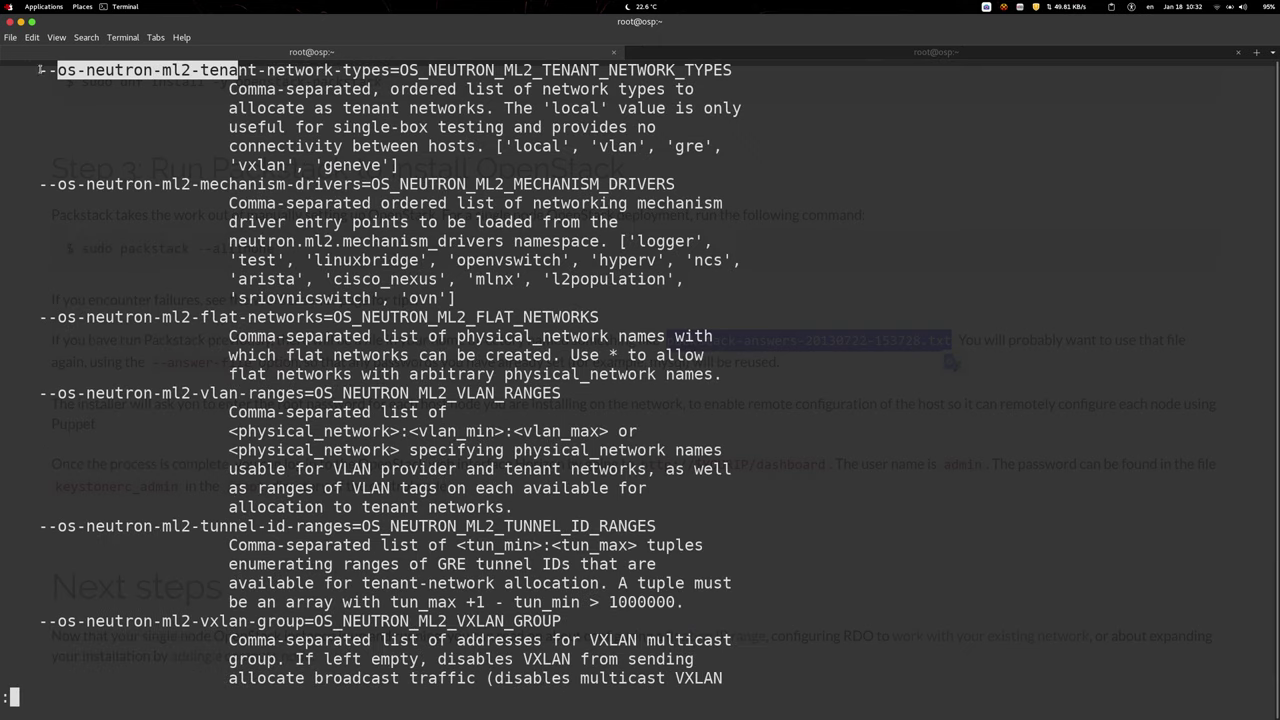
{"action": "left_click_drag", "start_coordinate": [40, 70], "coordinate": [400, 70]}
Step: Append --os-neutron-ml2-tenant-network-types=vxlan to the packstack command
{"action": "left_click", "coordinate": [940, 51]}
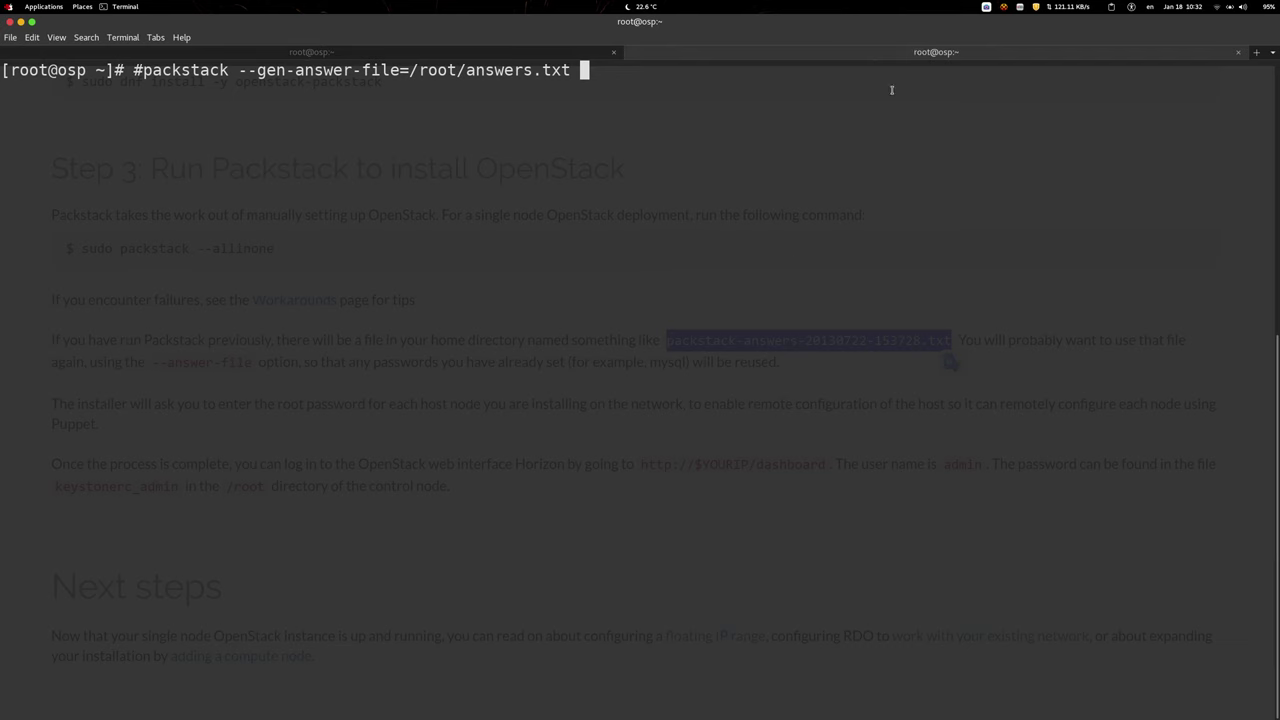
{"action": "middle_click", "coordinate": [796, 264]}
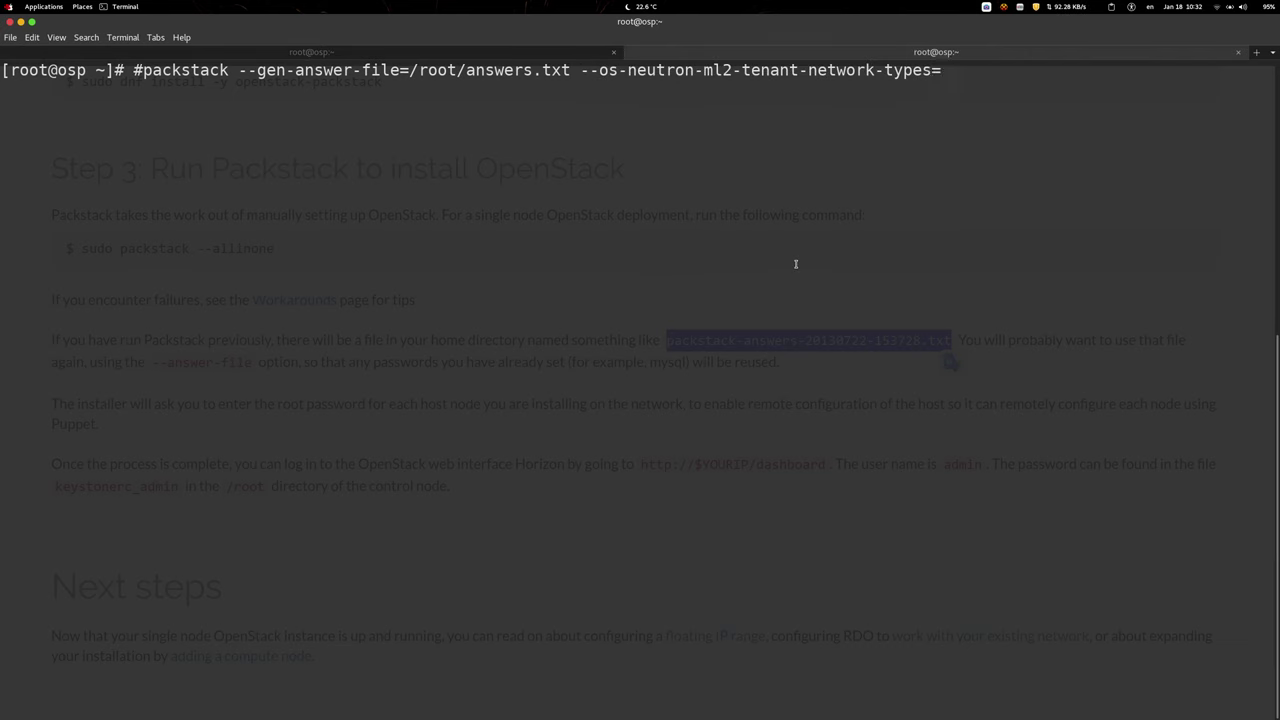
{"action": "type", "text": "vxlan"}
Step: Search the help for os-neutron-l2-agent and select the --os-neutron-l2-agent option name
{"action": "left_click", "coordinate": [464, 47]}
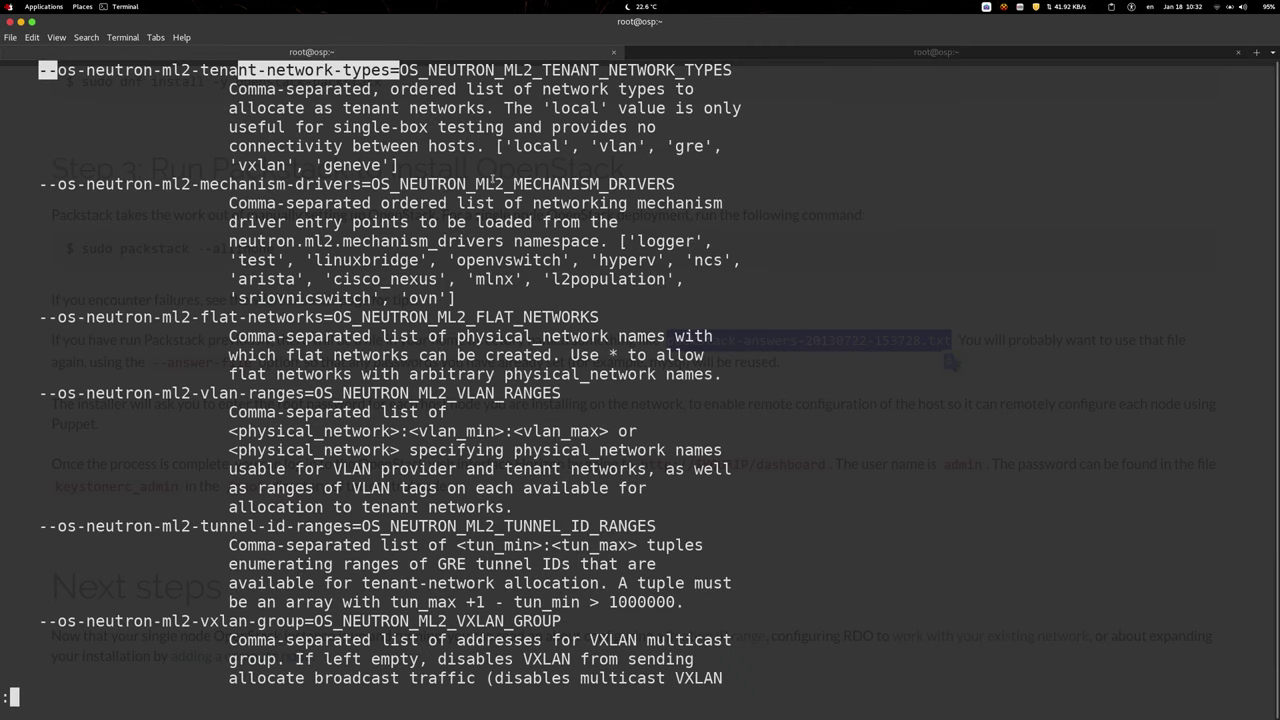
{"action": "key", "text": "Up"}
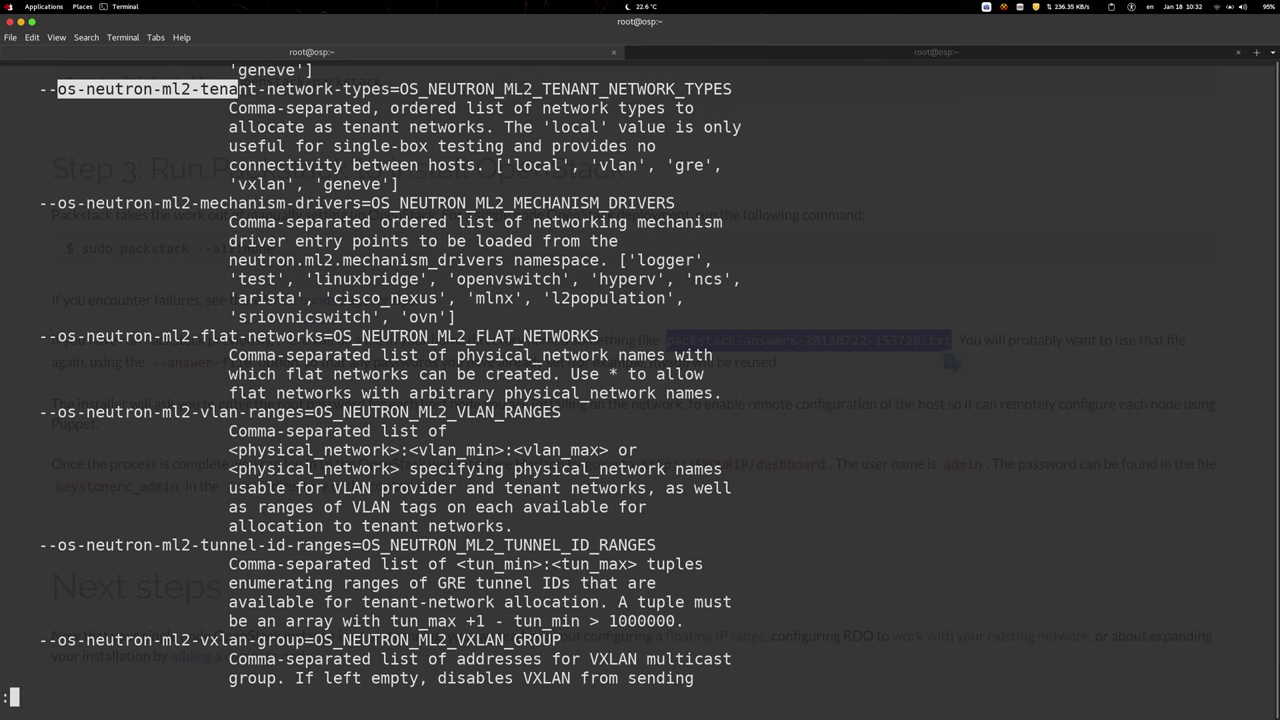
{"action": "key", "text": "Up"}
{"action": "key", "text": "BackSpace"}
{"action": "key", "text": "BackSpace"}
{"action": "key", "text": "BackSpace"}
{"action": "key", "text": "BackSpace"}
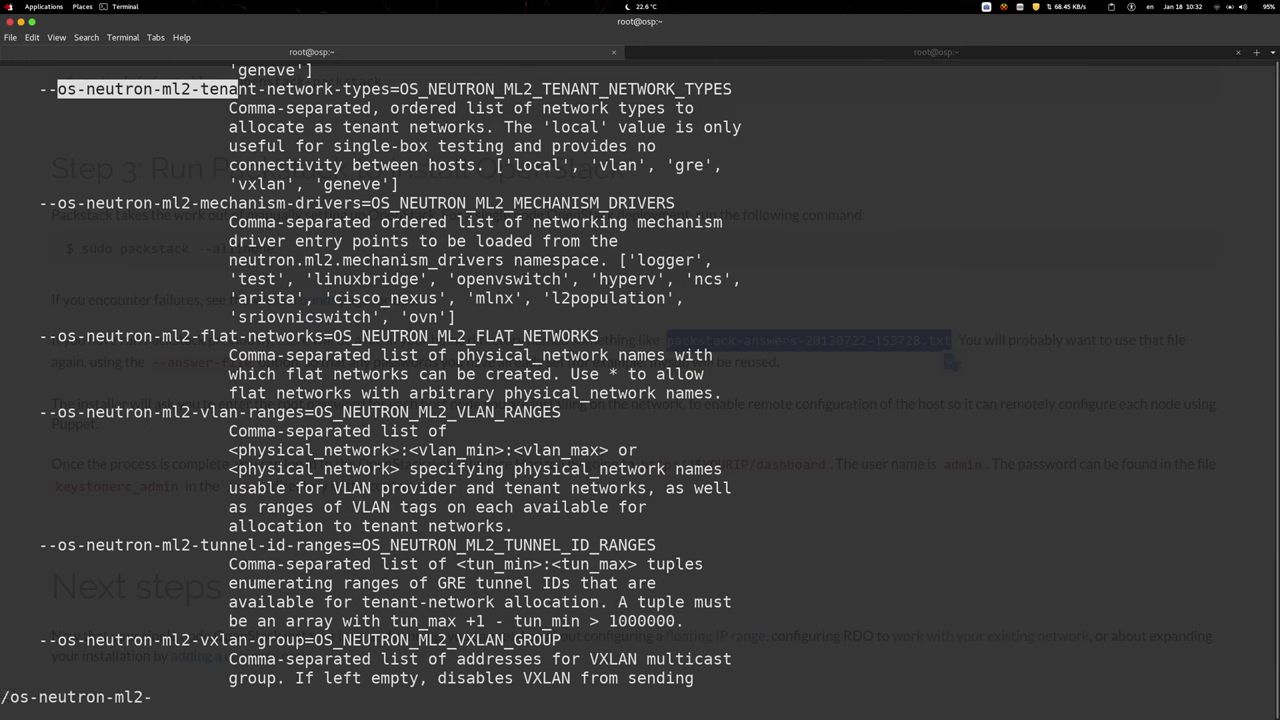
{"action": "type", "text": "agent"}
{"action": "key", "text": "Return"}
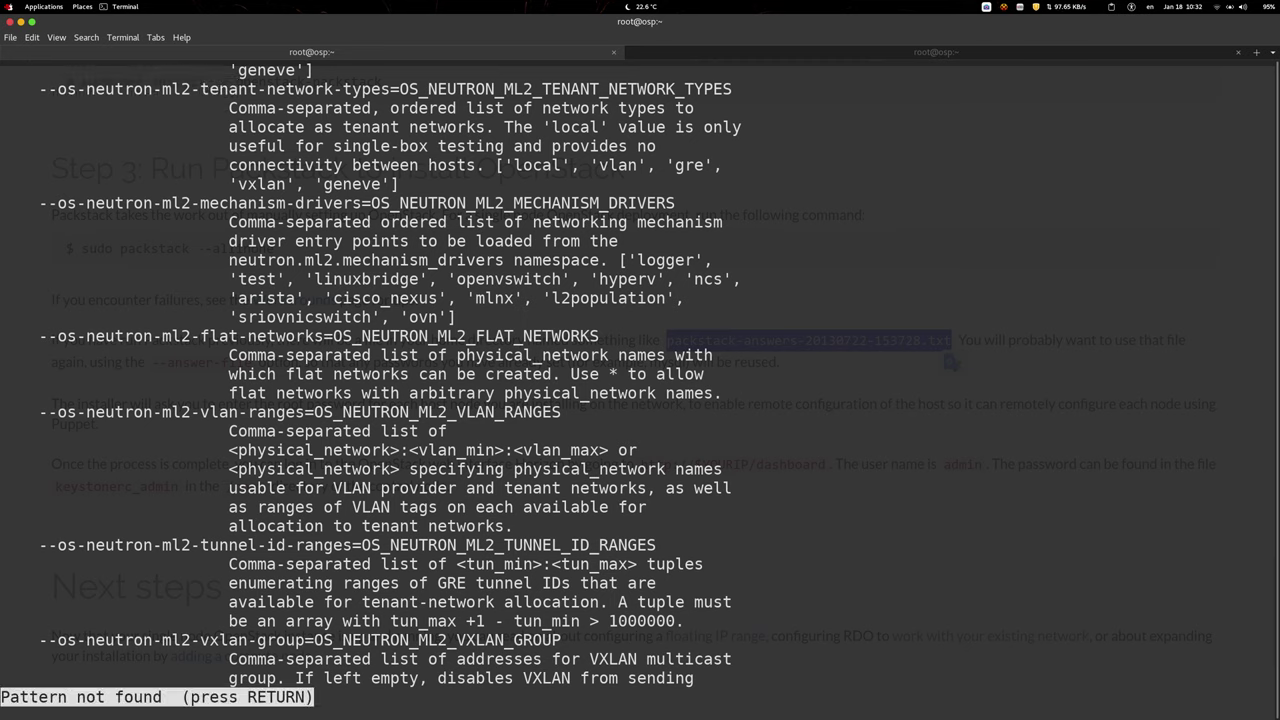
{"action": "key", "text": "slash"}
{"action": "key", "text": "Up"}
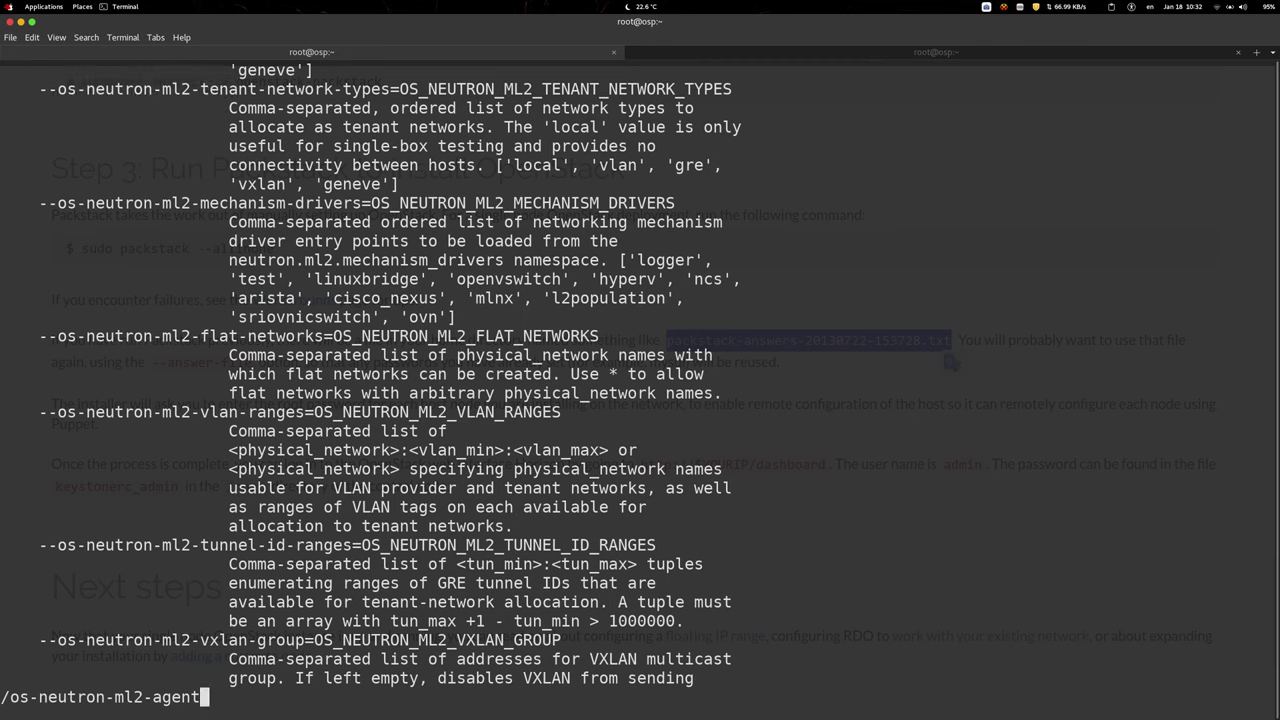
{"action": "key", "text": "BackSpace"}
{"action": "key", "text": "BackSpace"}
{"action": "key", "text": "BackSpace"}
{"action": "key", "text": "BackSpace"}
{"action": "key", "text": "BackSpace"}
{"action": "key", "text": "BackSpace"}
{"action": "key", "text": "BackSpace"}
{"action": "key", "text": "BackSpace"}
{"action": "key", "text": "BackSpace"}
{"action": "type", "text": "l2"}
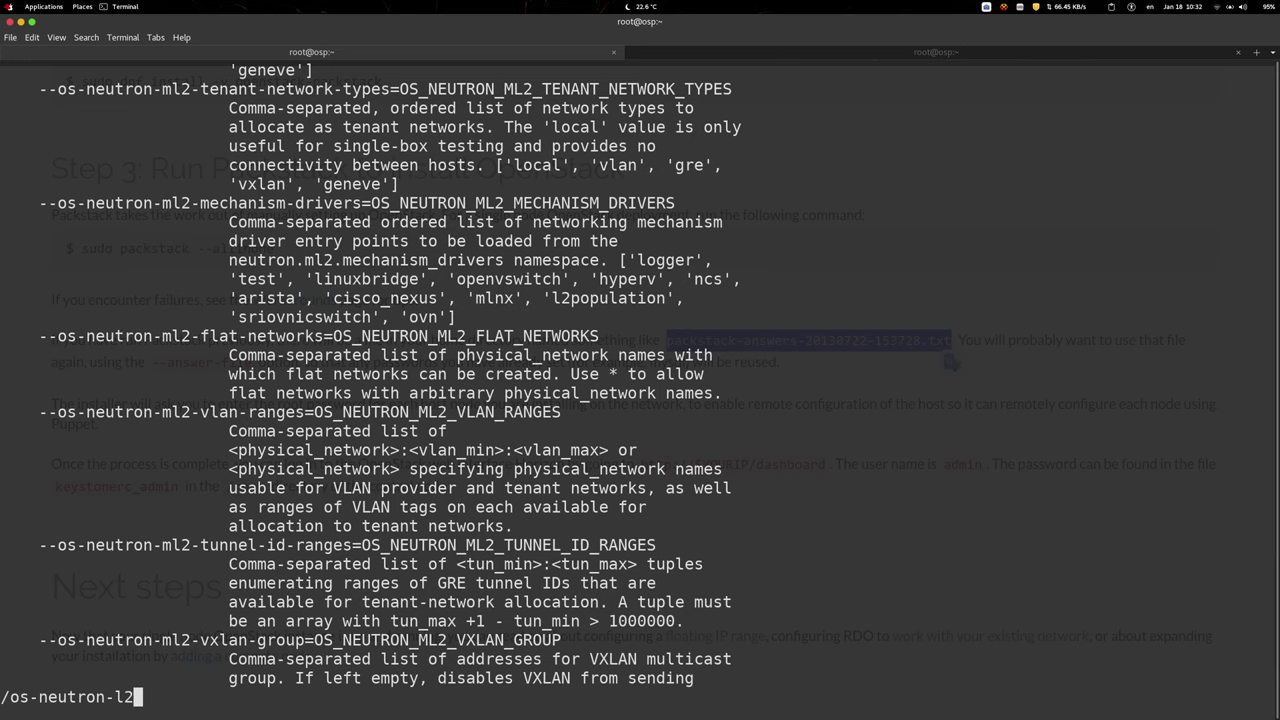
{"action": "type", "text": "-agent"}
{"action": "key", "text": "Return"}
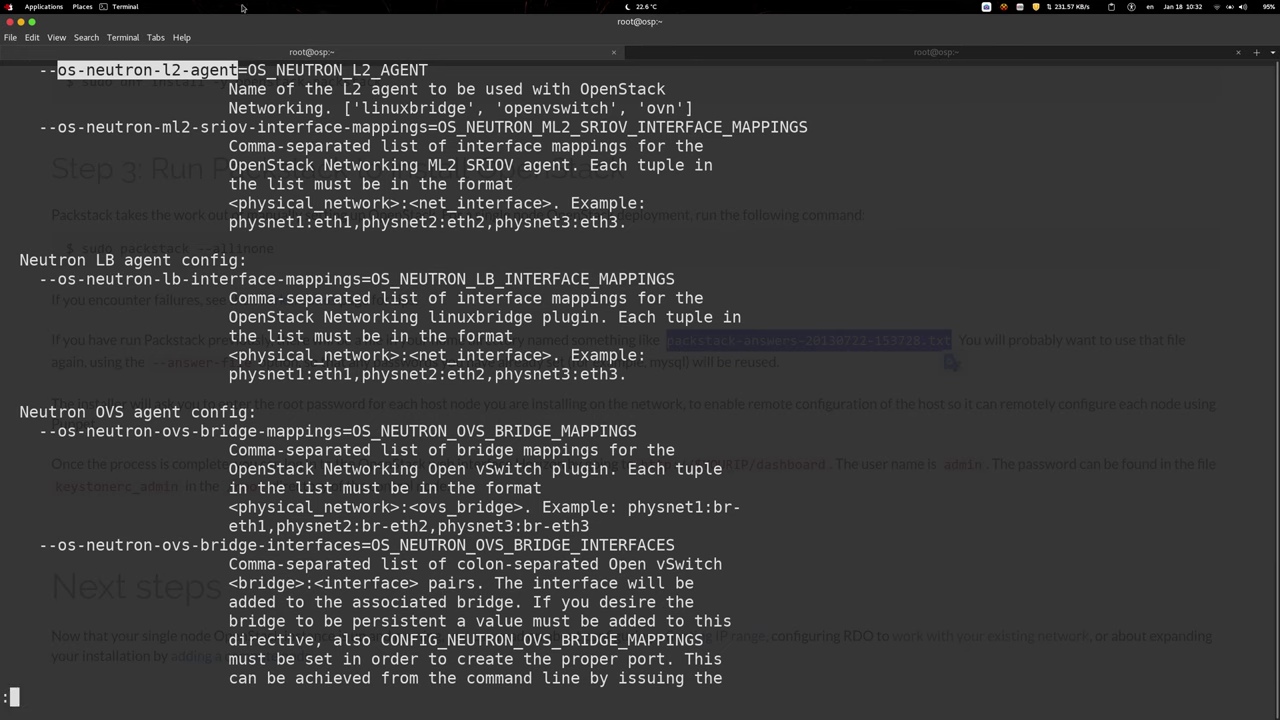
{"action": "left_click_drag", "start_coordinate": [40, 72], "coordinate": [240, 72]}
{"action": "key", "text": "ctrl+c"}
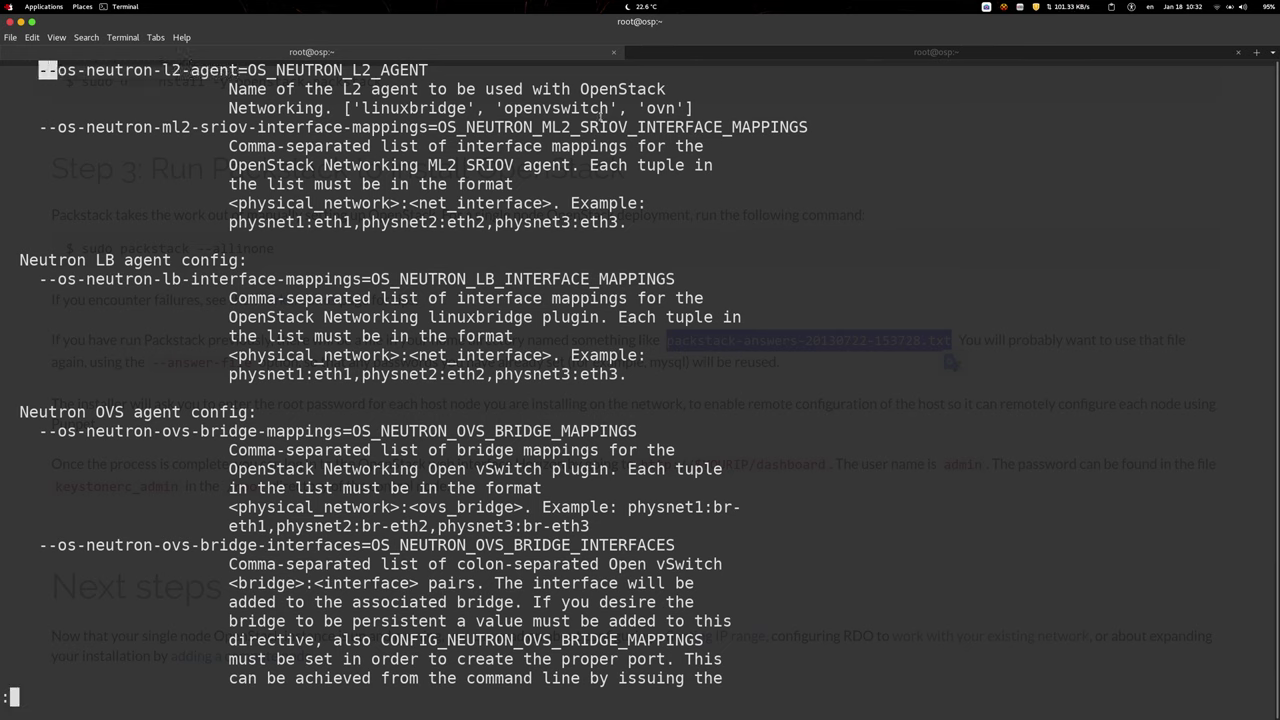
Step: Append --os-neutron-l2-agent=openvswitch to the packstack command
{"action": "left_click", "coordinate": [932, 61]}
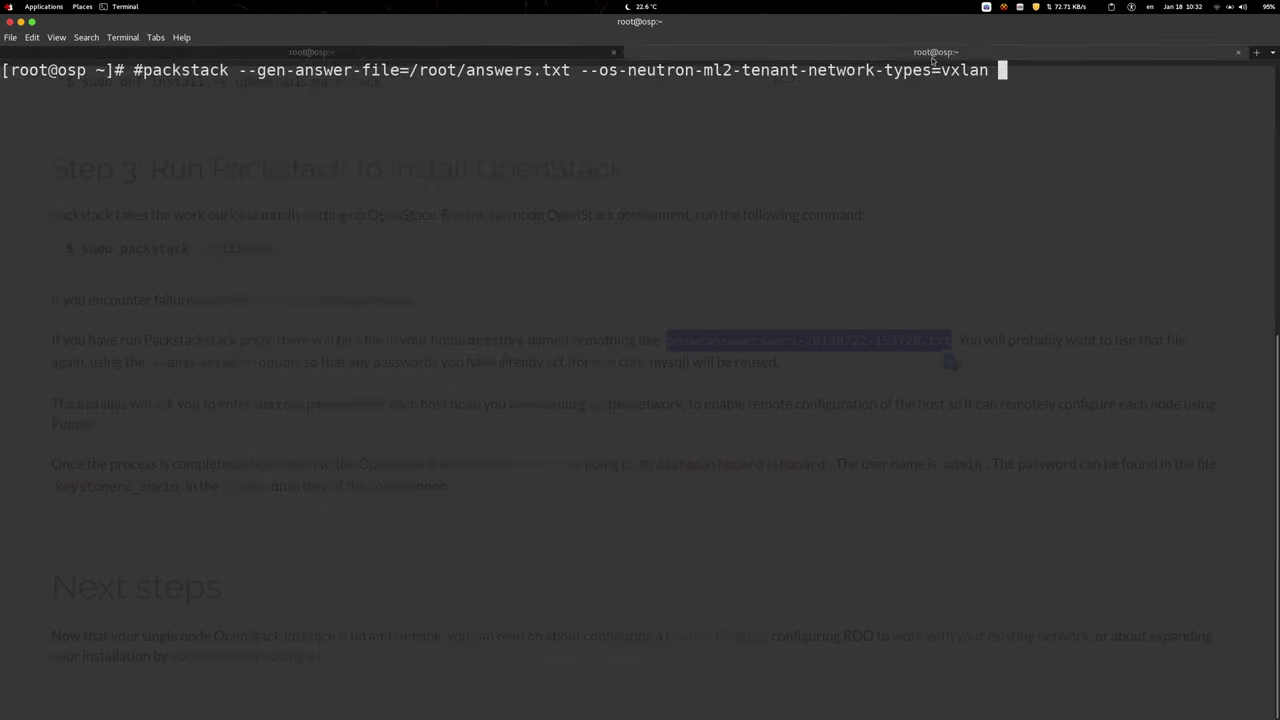
{"action": "middle_click", "coordinate": [1106, 174]}
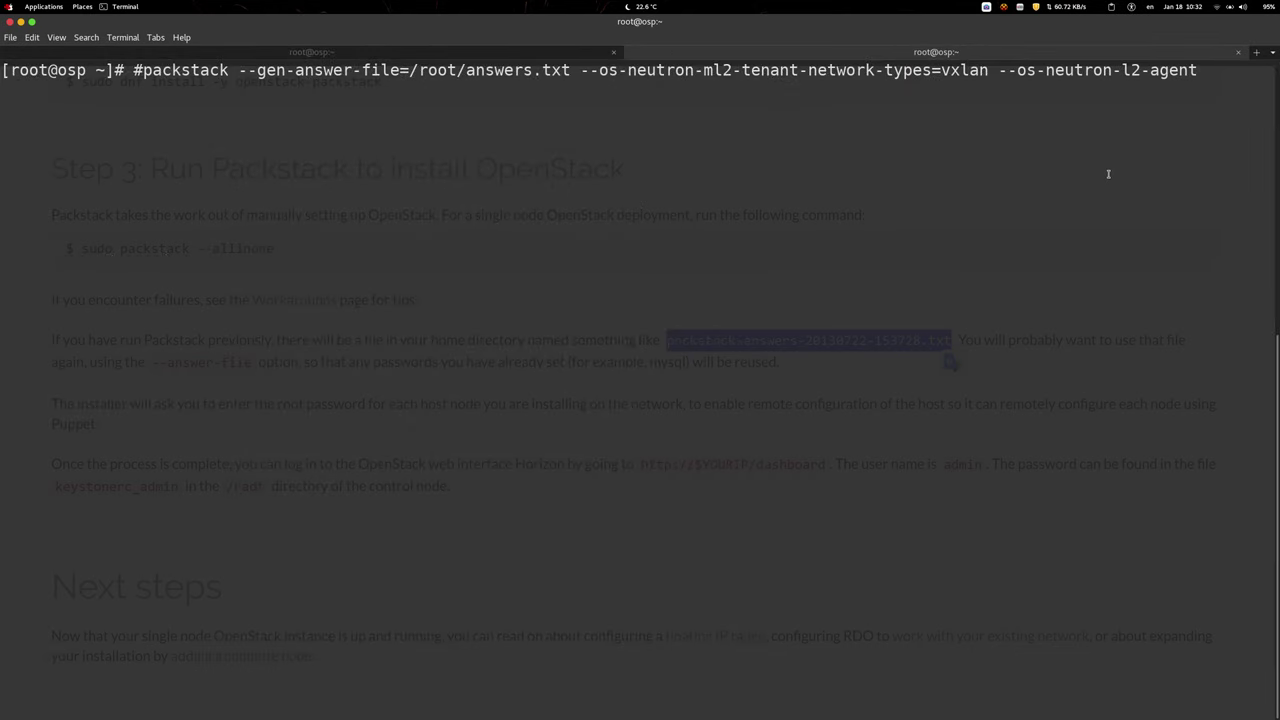
{"action": "type", "text": "=openvswitch"}
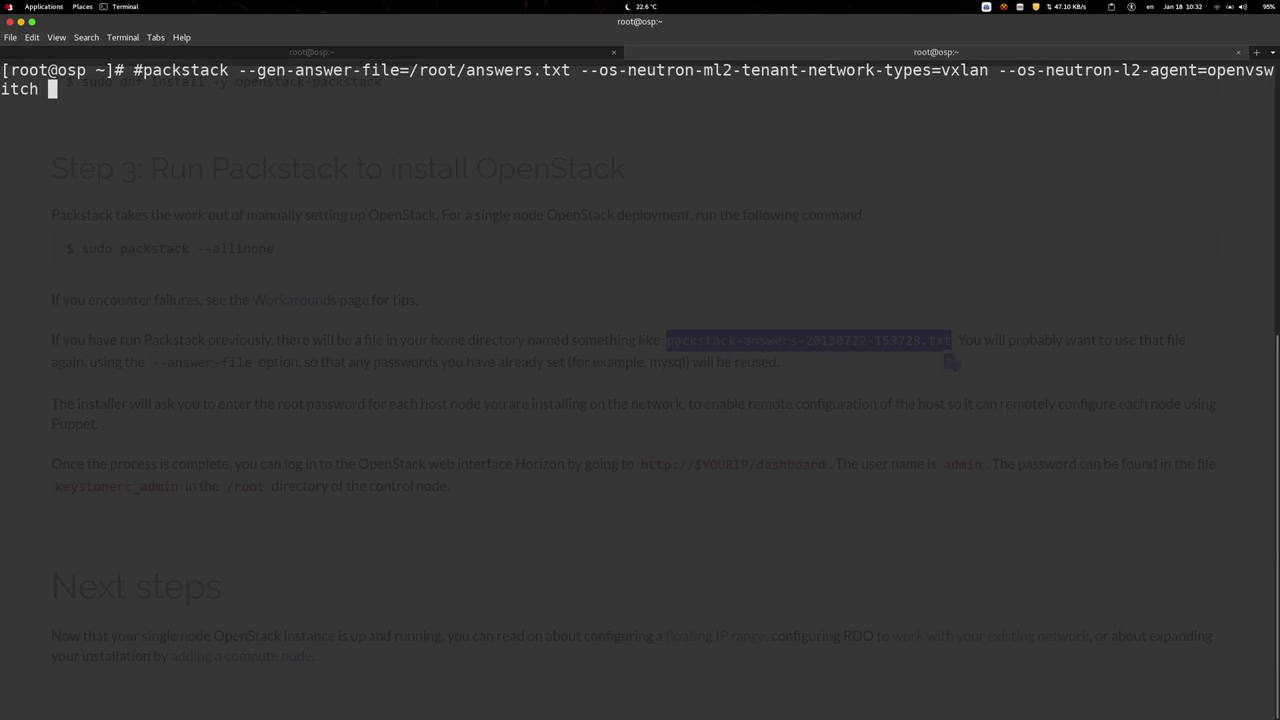
Step: Search the help for os-neutron-l2-ml2-type-driv, get no match, and page back toward ML2 options
{"action": "left_click", "coordinate": [522, 52]}
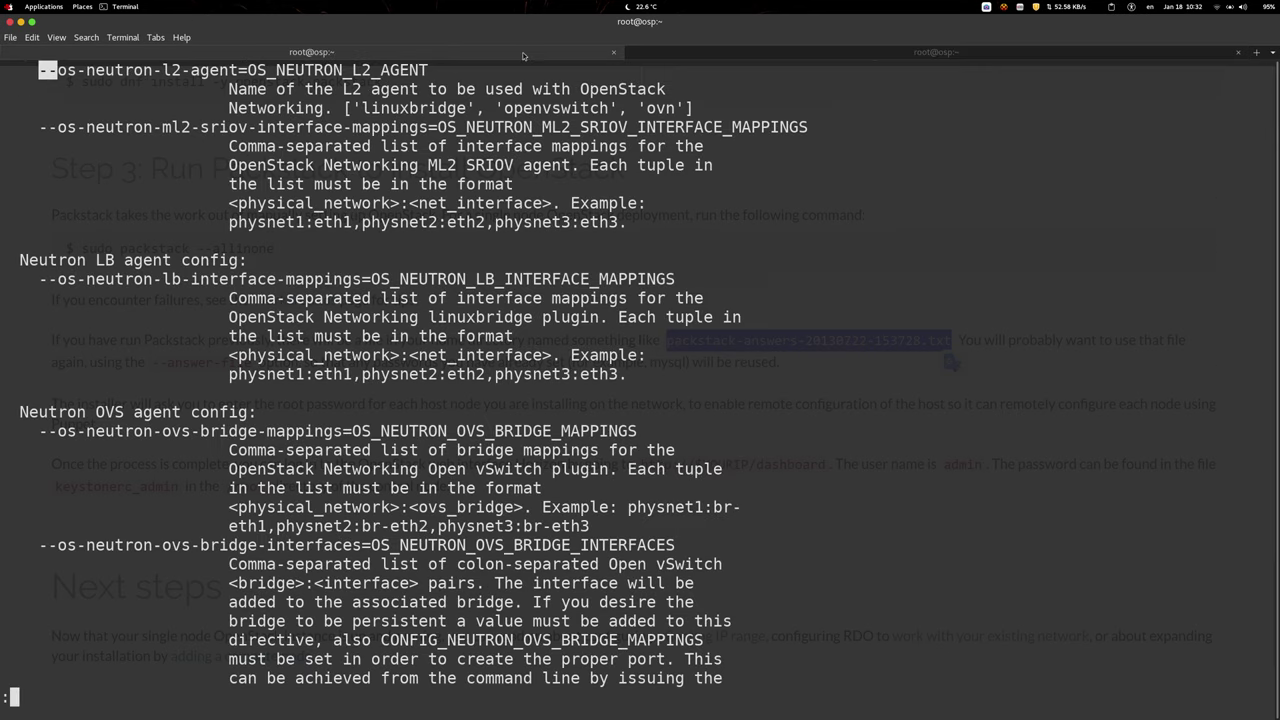
{"action": "key", "text": "slash"}
{"action": "type", "text": "os-neutron-l2-agent"}
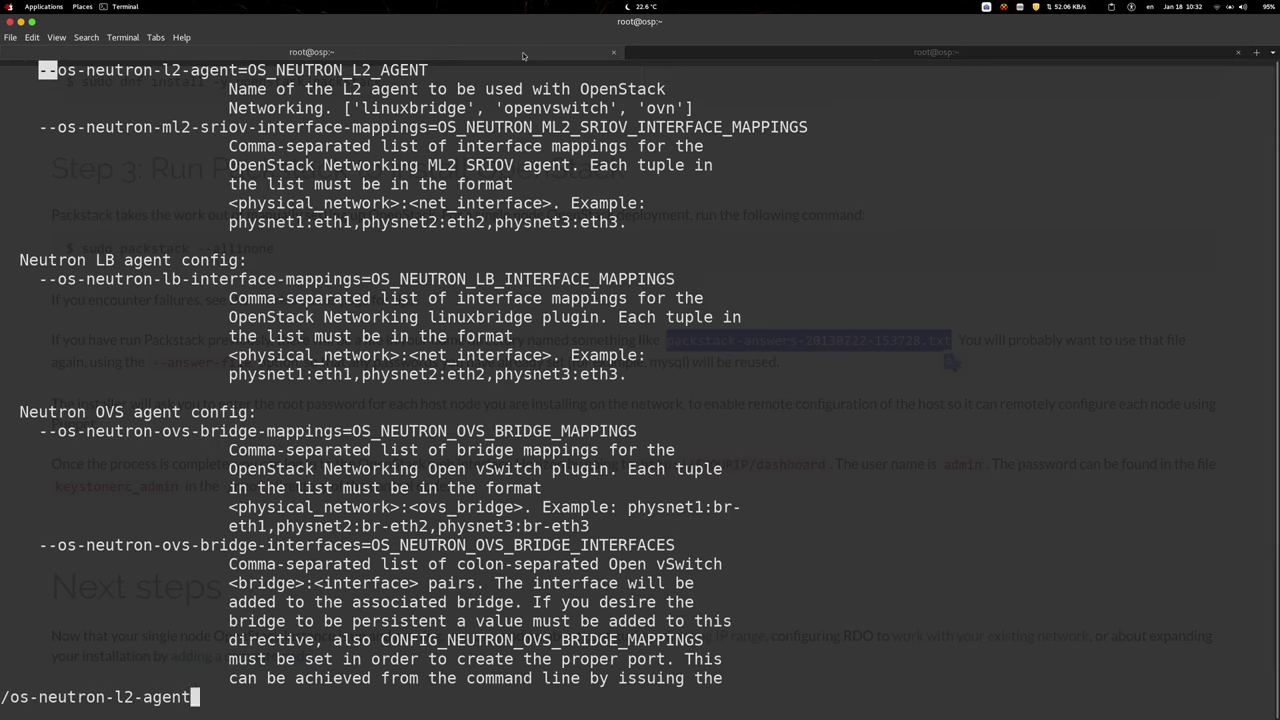
{"action": "key", "text": "BackSpace"}
{"action": "key", "text": "BackSpace"}
{"action": "key", "text": "BackSpace"}
{"action": "key", "text": "BackSpace"}
{"action": "key", "text": "BackSpace"}
{"action": "type", "text": "ml2-type"}
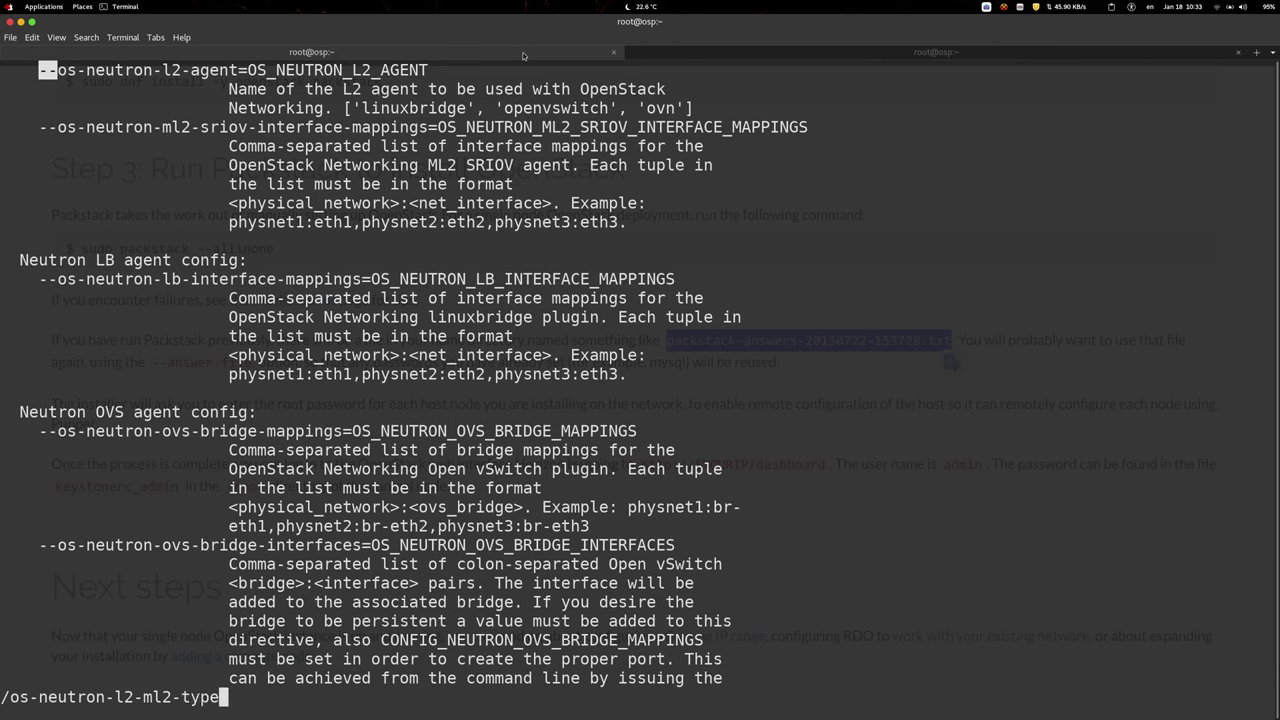
{"action": "type", "text": "-driv"}
{"action": "key", "text": "Return"}
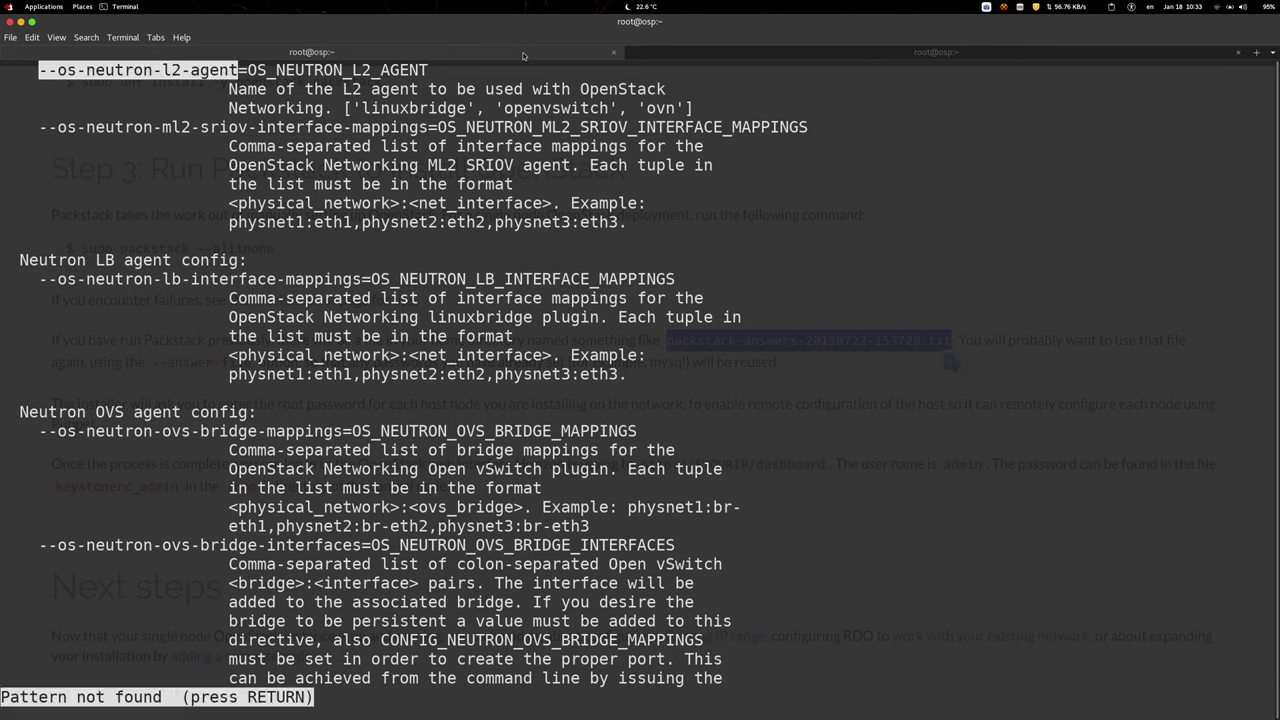
{"action": "key", "text": "Up"}
{"action": "key", "text": "Up"}
{"action": "key", "text": "Up"}
{"action": "key", "text": "Up"}
{"action": "key", "text": "Up"}
{"action": "key", "text": "Up"}
{"action": "key", "text": "Up"}
{"action": "key", "text": "Up"}
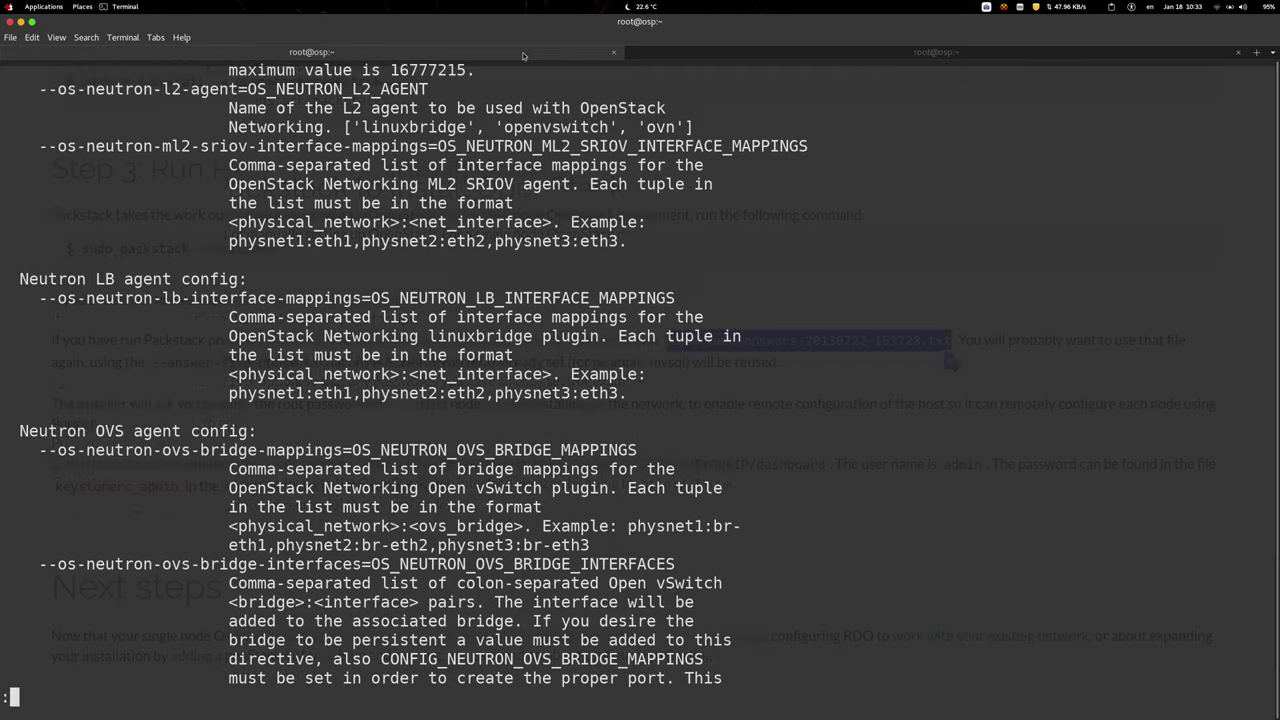
{"action": "key", "text": "Up"}
{"action": "key", "text": "Up"}
{"action": "key", "text": "Up"}
{"action": "key", "text": "Up"}
{"action": "key", "text": "Up"}
{"action": "key", "text": "Up"}
{"action": "key", "text": "Up"}
{"action": "key", "text": "Up"}
{"action": "key", "text": "Up"}
{"action": "key", "text": "Up"}
{"action": "key", "text": "Up"}
{"action": "key", "text": "Up"}
{"action": "key", "text": "Up"}
{"action": "key", "text": "Up"}
{"action": "key", "text": "Up"}
{"action": "key", "text": "Up"}
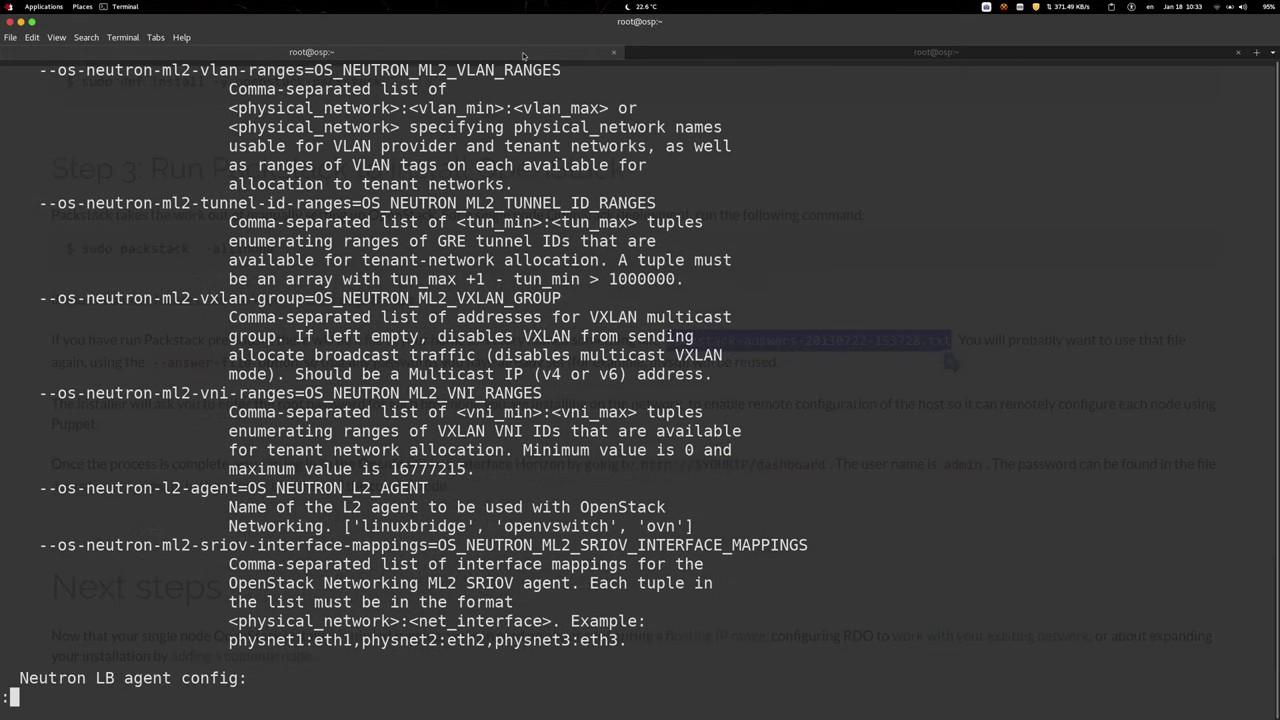
Step: Page back to the ML2 plugin section and add --os-neutron-ml2-type-drivers=vxlan,flat to the command
{"action": "key", "text": "Up"}
{"action": "key", "text": "Up"}
{"action": "key", "text": "Up"}
{"action": "key", "text": "Up"}
{"action": "key", "text": "Up"}
{"action": "key", "text": "Up"}
{"action": "key", "text": "Up"}
{"action": "key", "text": "Up"}
{"action": "key", "text": "Up"}
{"action": "key", "text": "Up"}
{"action": "key", "text": "Up"}
{"action": "key", "text": "Up"}
{"action": "key", "text": "Up"}
{"action": "key", "text": "Up"}
{"action": "key", "text": "Up"}
{"action": "key", "text": "Up"}
{"action": "key", "text": "Up"}
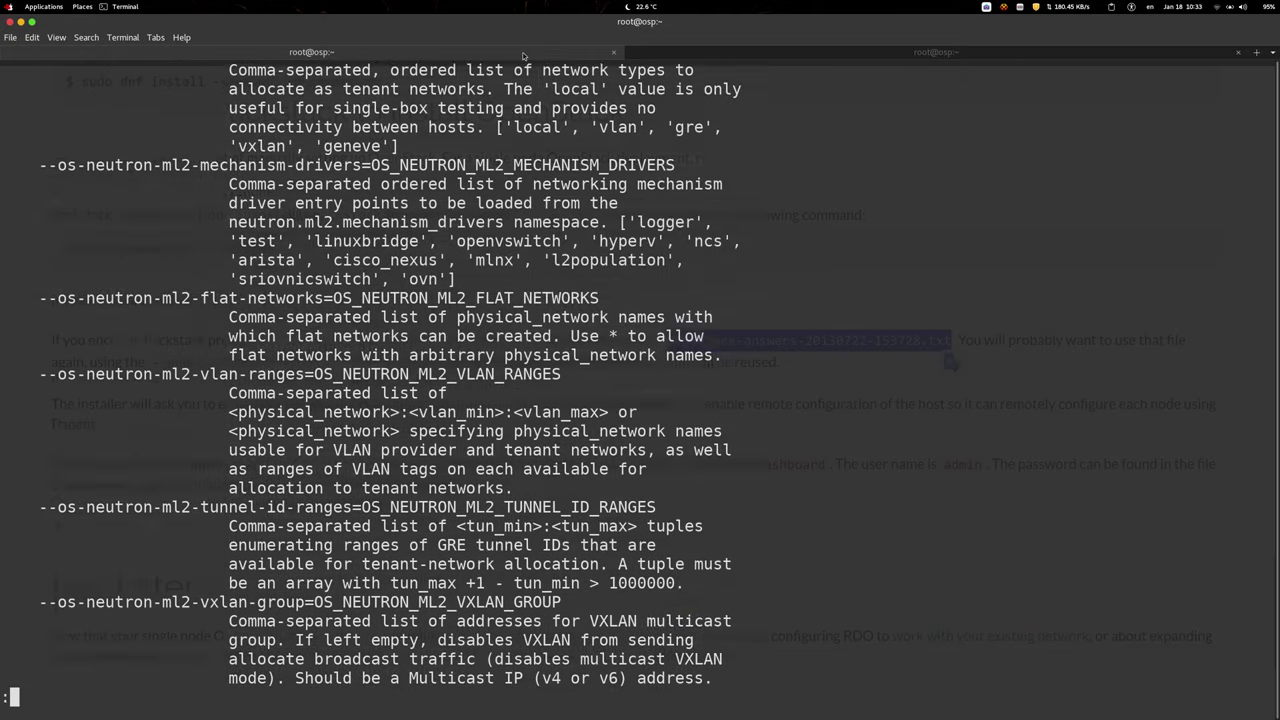
{"action": "key", "text": "Up"}
{"action": "key", "text": "Up"}
{"action": "key", "text": "Up"}
{"action": "key", "text": "Up"}
{"action": "key", "text": "Up"}
{"action": "key", "text": "Up"}
{"action": "key", "text": "Up"}
{"action": "key", "text": "Up"}
{"action": "key", "text": "Up"}
{"action": "key", "text": "Up"}
{"action": "key", "text": "Up"}
{"action": "key", "text": "Up"}
{"action": "key", "text": "Up"}
{"action": "key", "text": "Up"}
{"action": "key", "text": "Up"}
{"action": "key", "text": "Up"}
{"action": "key", "text": "Up"}
{"action": "key", "text": "Up"}
{"action": "key", "text": "Up"}
{"action": "key", "text": "Up"}
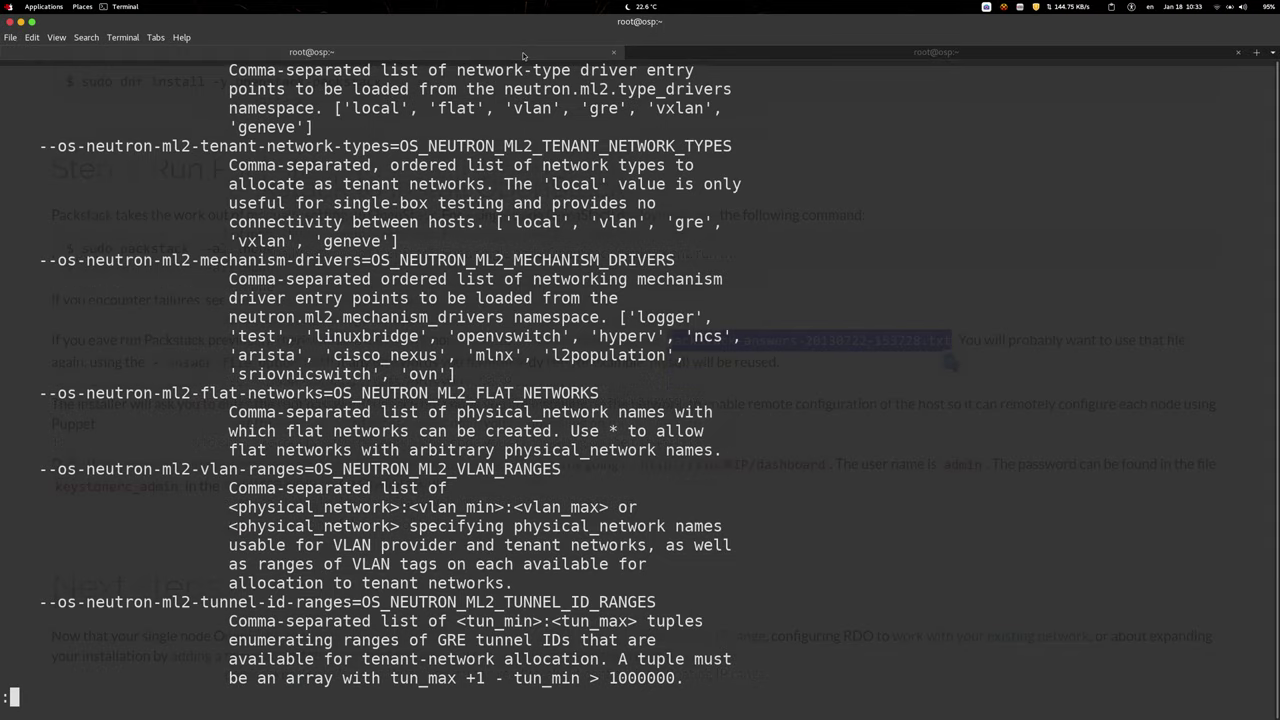
{"action": "key", "text": "Down"}
{"action": "key", "text": "Down"}
{"action": "key", "text": "Down"}
{"action": "key", "text": "Down"}
{"action": "key", "text": "Down"}
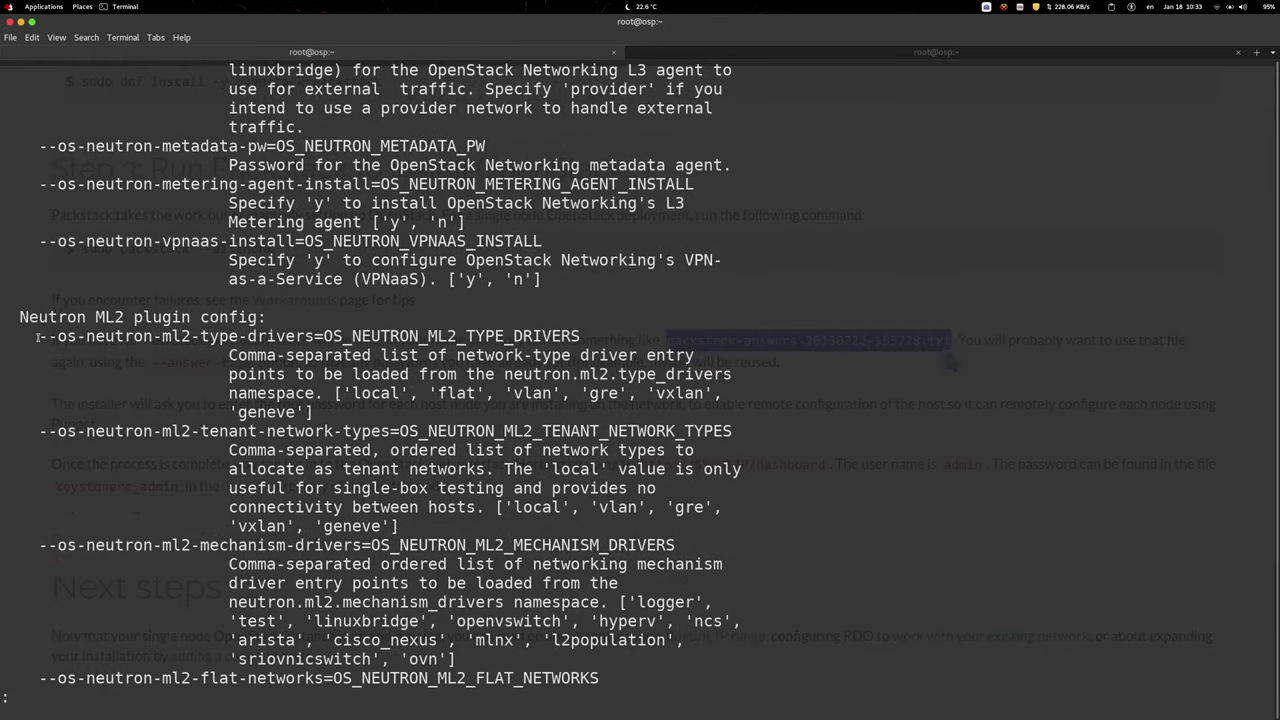
{"action": "left_click_drag", "start_coordinate": [39, 336], "coordinate": [314, 336]}
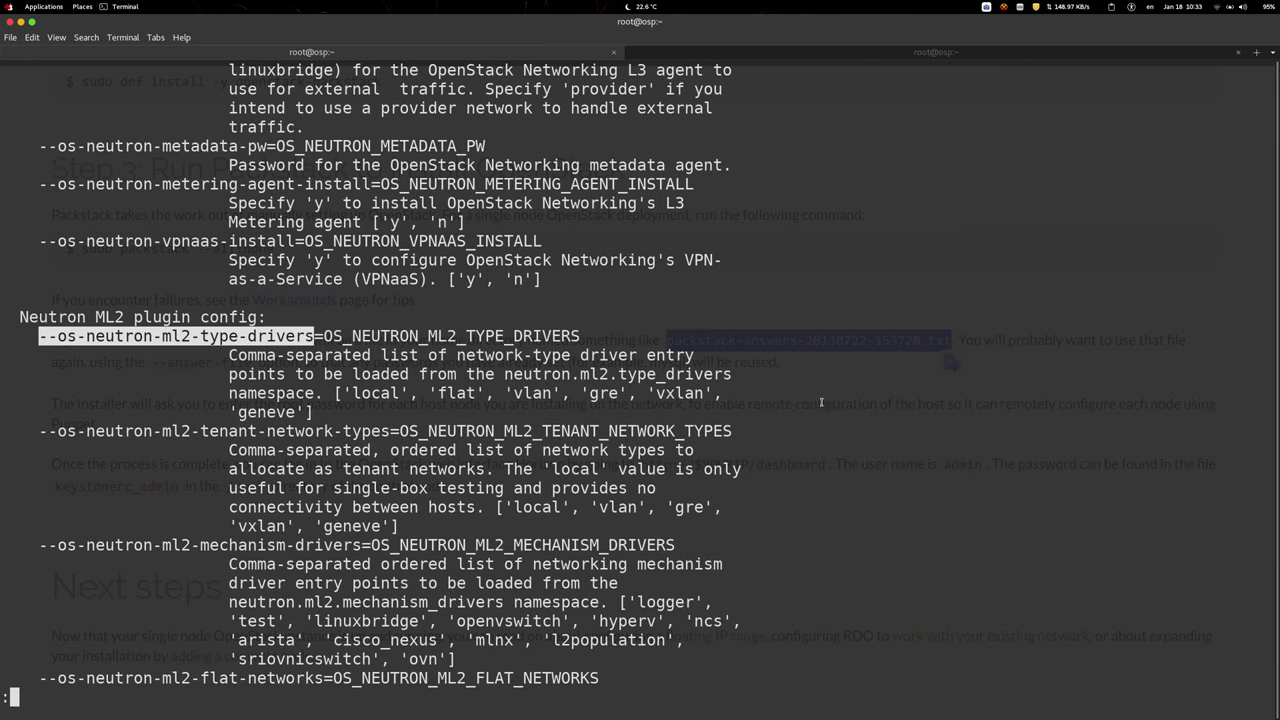
{"action": "left_click", "coordinate": [1002, 52]}
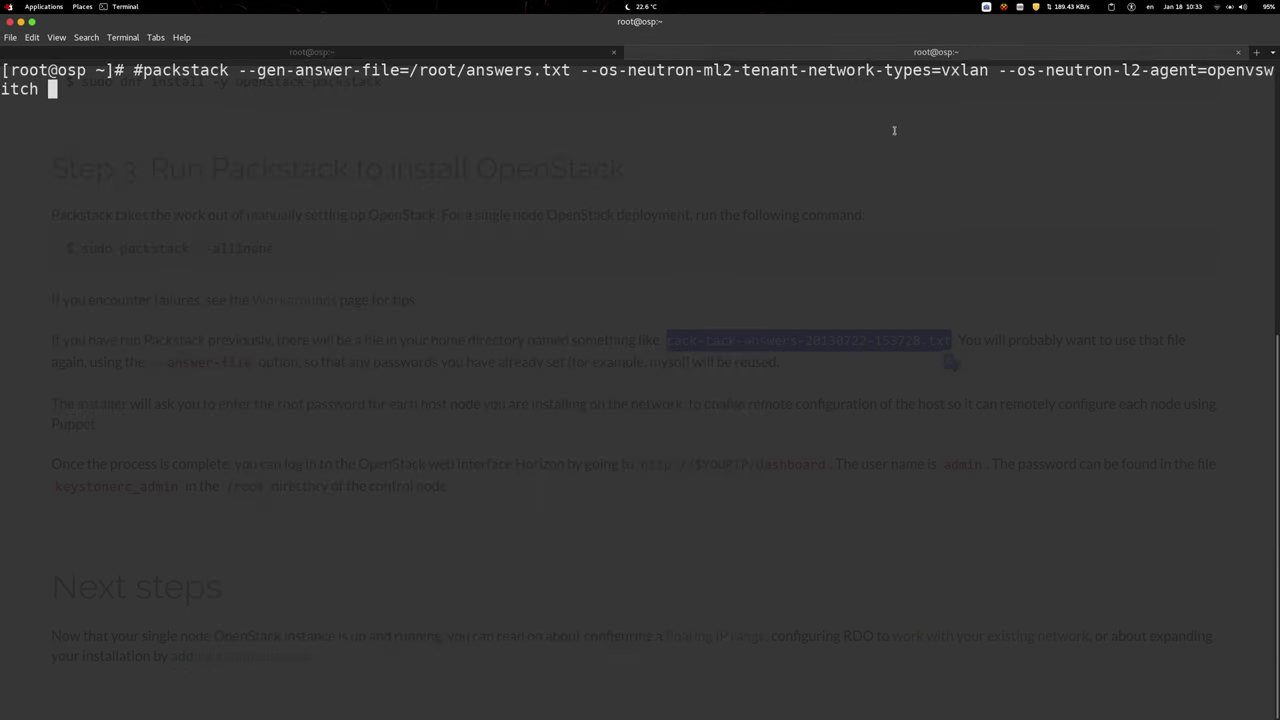
{"action": "type", "text": "--os-neutron-ml2-type-drivers"}
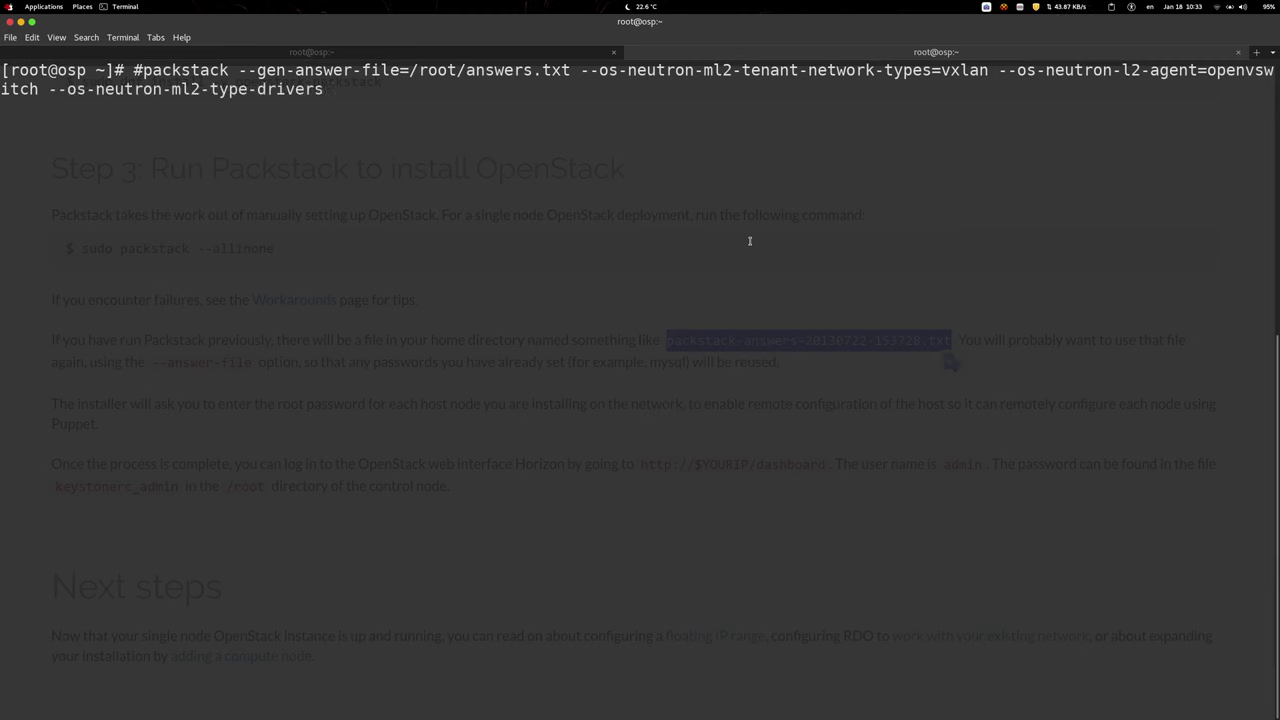
{"action": "type", "text": "=vxlan,flat"}
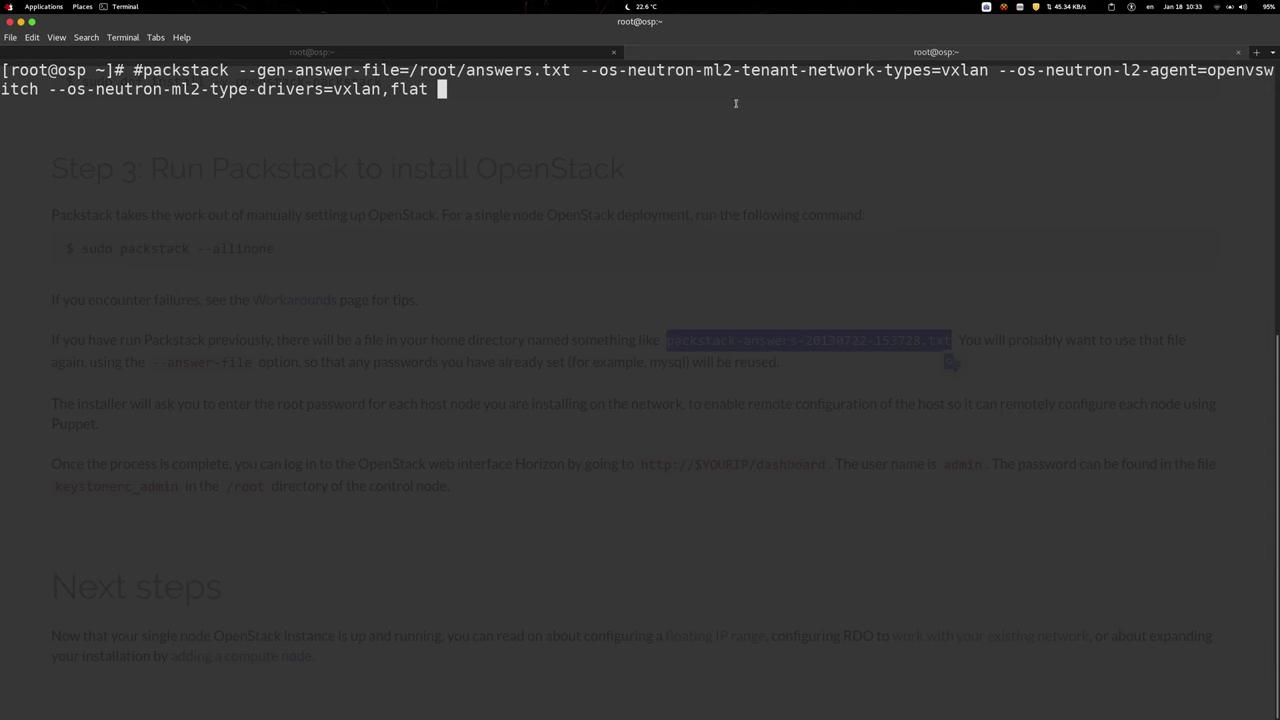
Step: Copy the mechanism-drivers option and append --os-neutron-ml2-mechanism-drivers=openvswitch to the command
{"action": "left_click", "coordinate": [480, 56]}
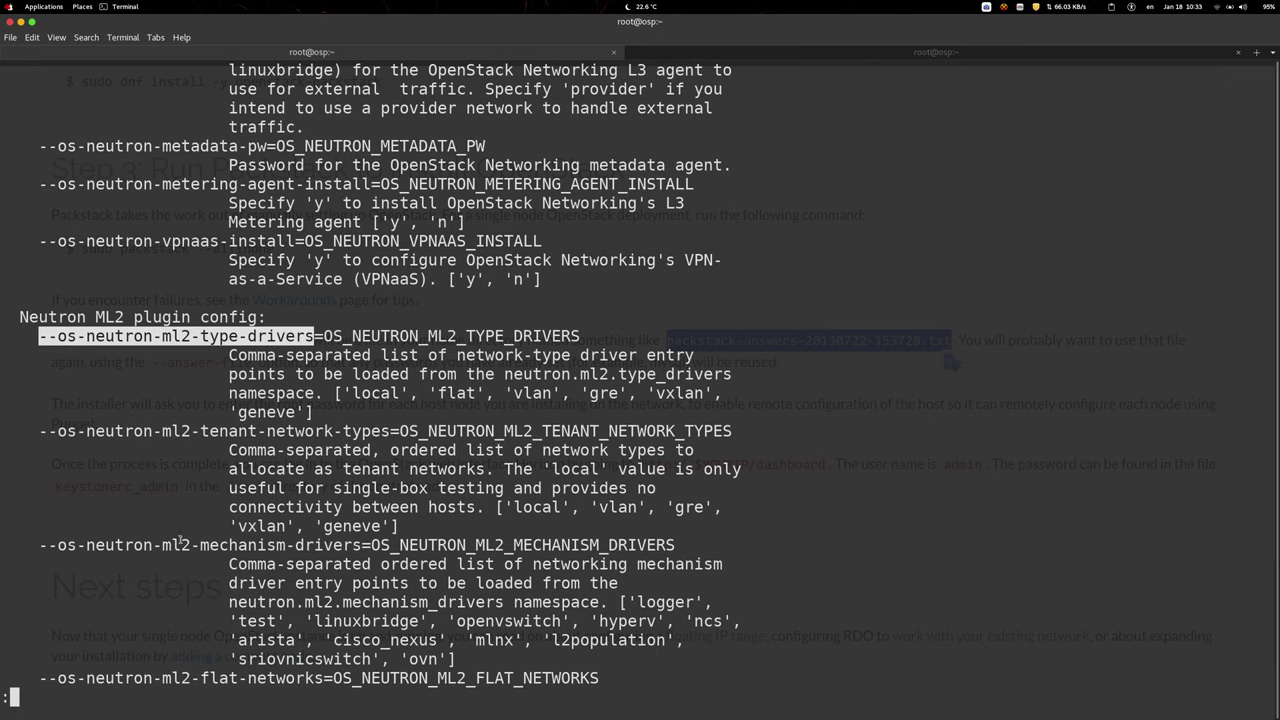
{"action": "left_click_drag", "start_coordinate": [38, 545], "coordinate": [371, 545]}
{"action": "key", "text": "ctrl+c"}
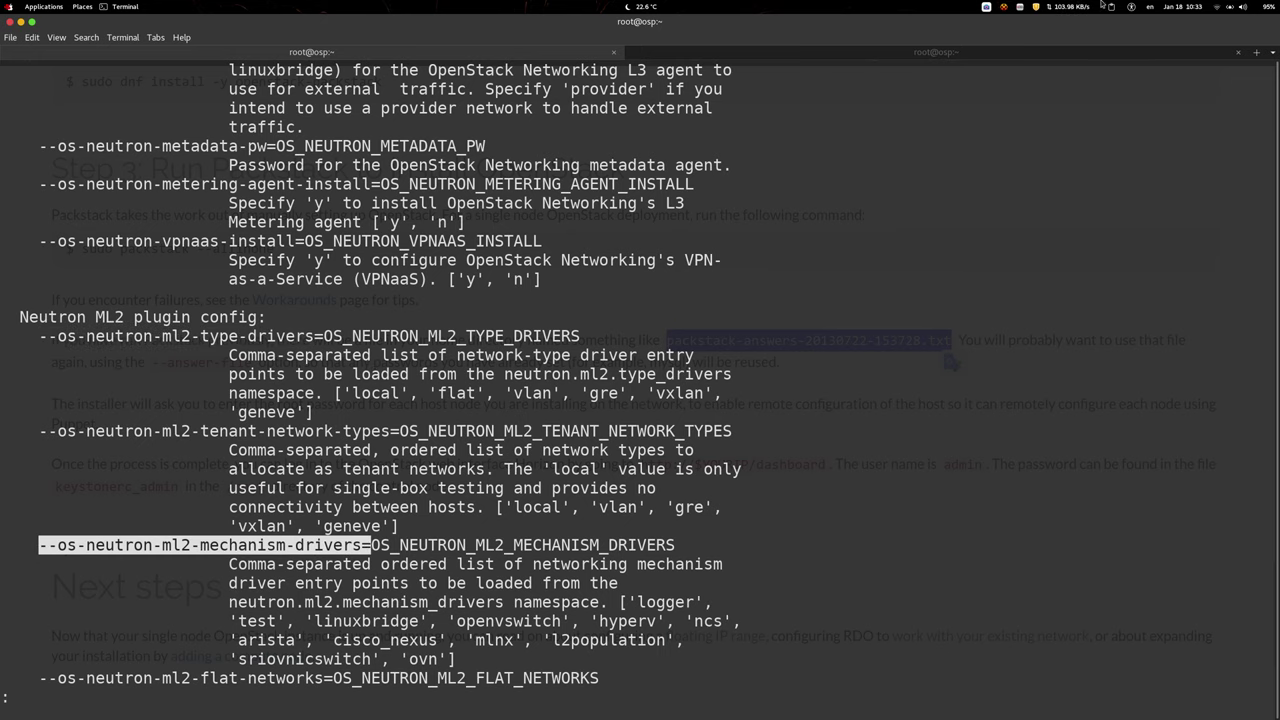
{"action": "left_click", "coordinate": [908, 52]}
{"action": "middle_click", "coordinate": [885, 230]}
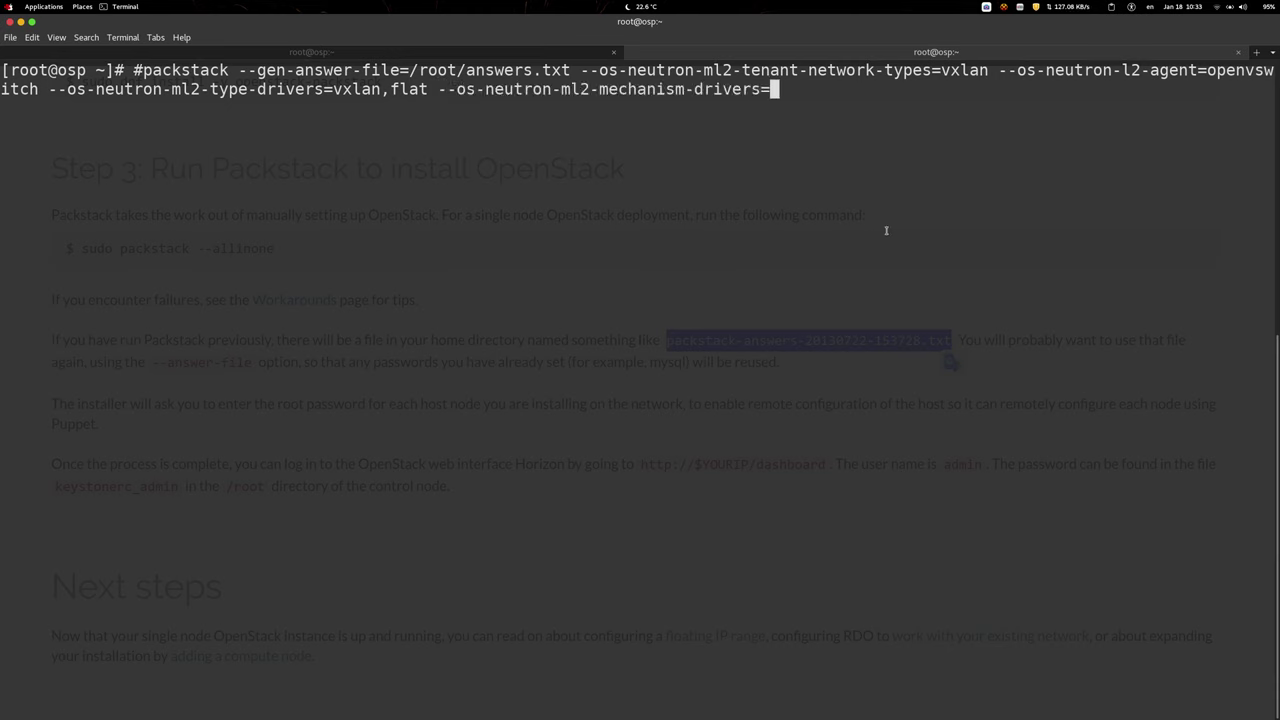
{"action": "type", "text": "="}
{"action": "key", "text": "BackSpace"}
{"action": "type", "text": "openvswitch"}
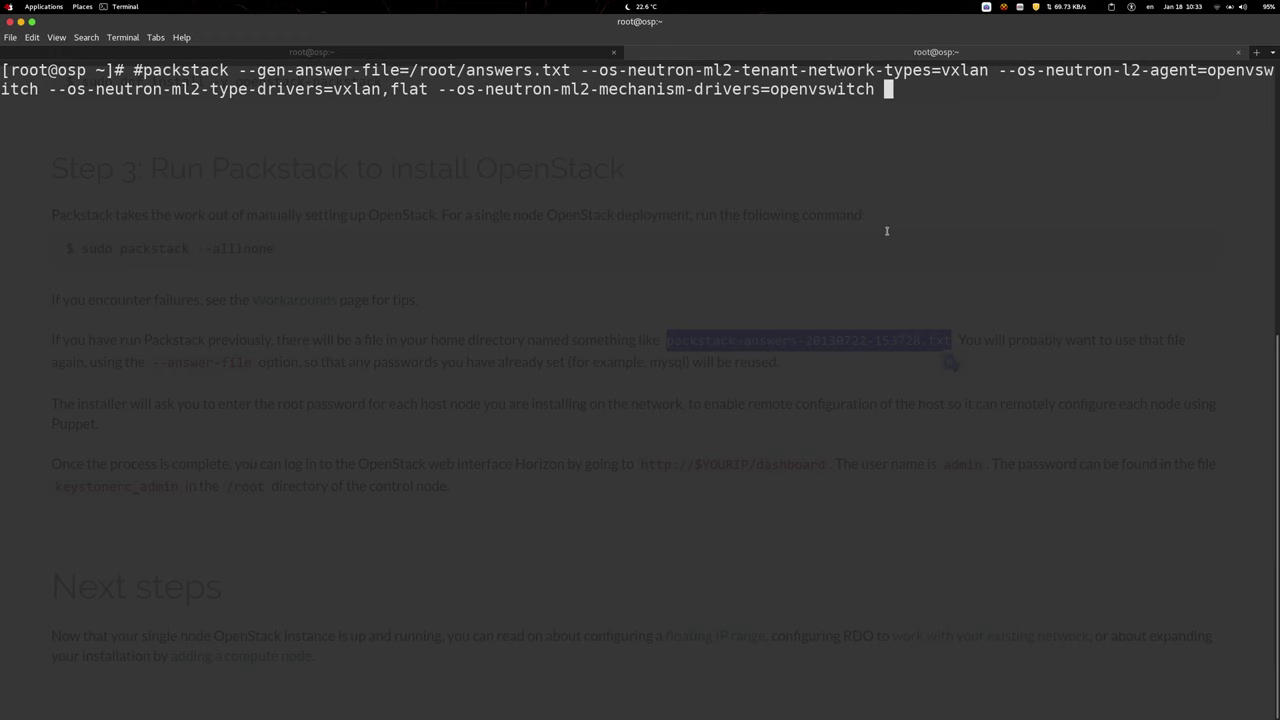
{"action": "left_click", "coordinate": [357, 53]}
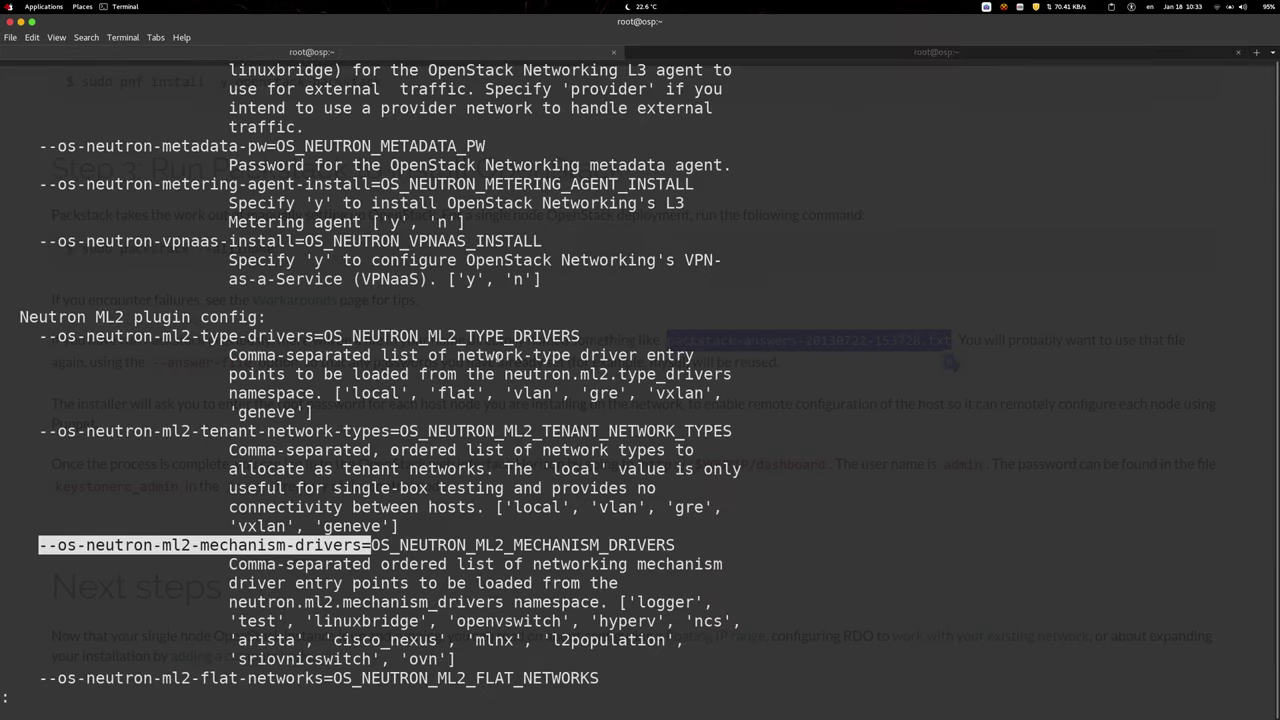
{"action": "scroll", "coordinate": [497, 356], "scroll_direction": "up", "scroll_amount": 10}
Step: Find --keystone-admin-passwd= in the help and append it with the admin password
{"action": "key", "text": "g"}
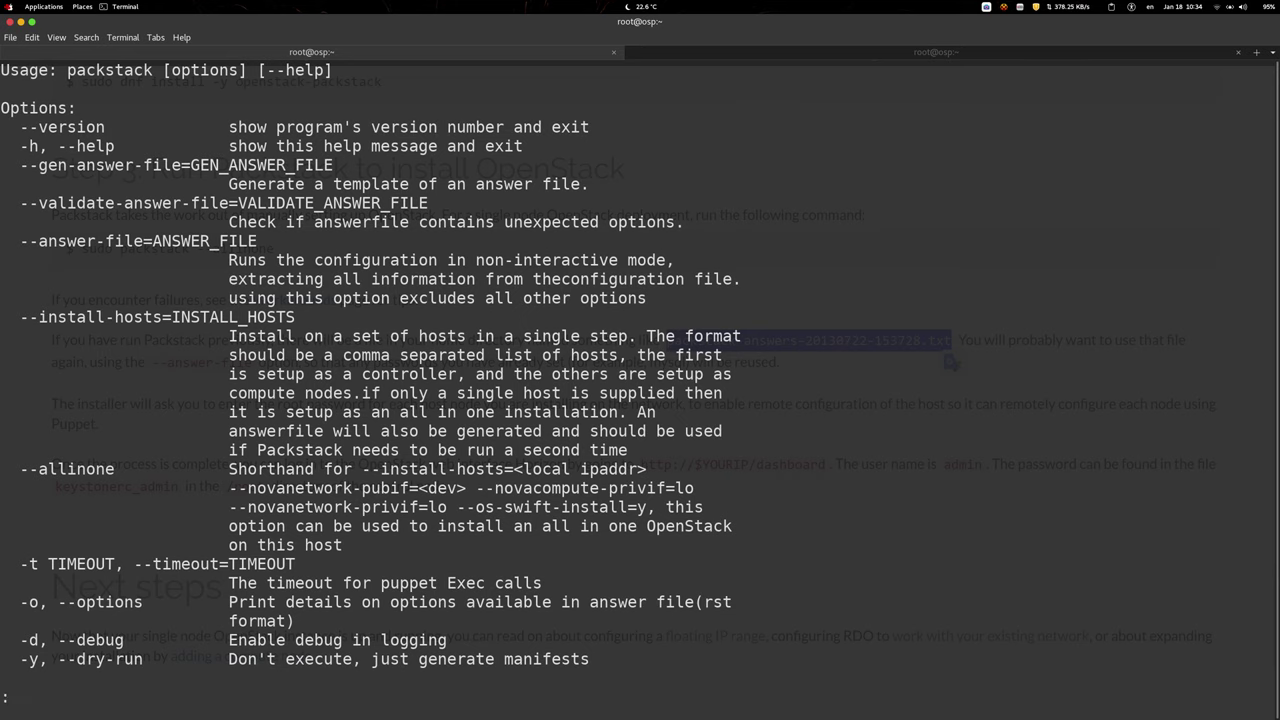
{"action": "type", "text": "keystone-admin"}
{"action": "key", "text": "Return"}
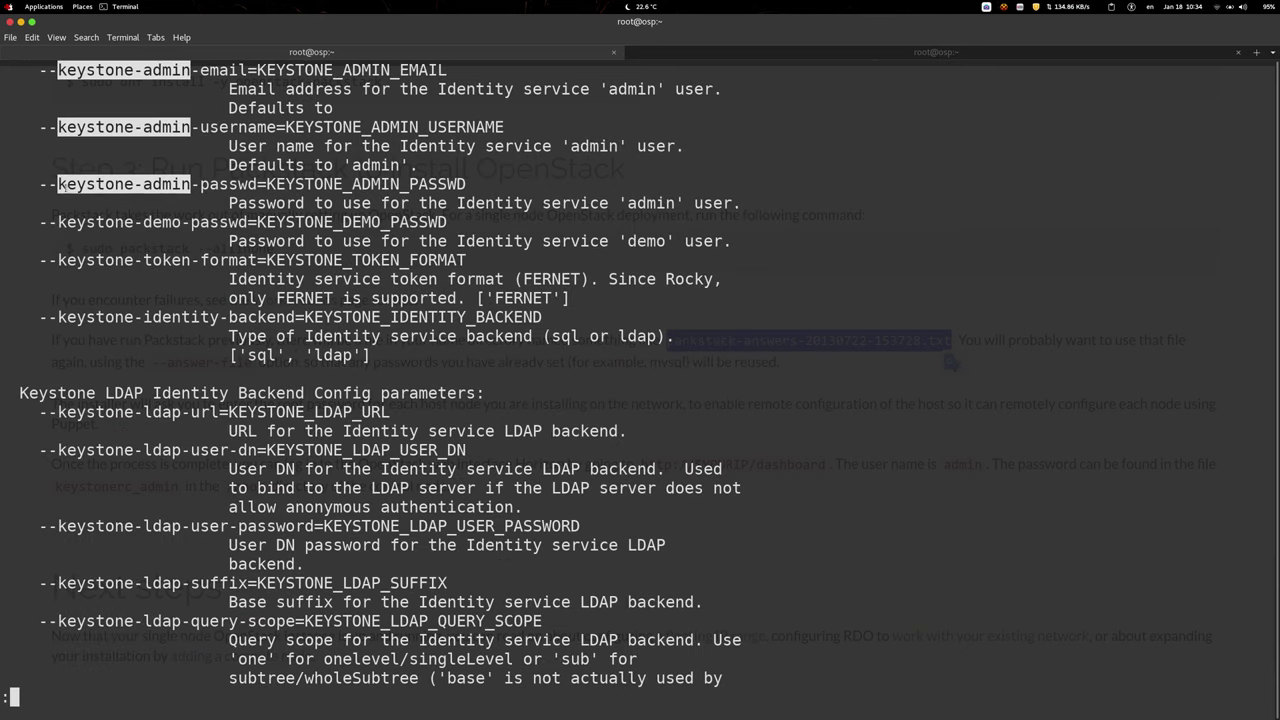
{"action": "left_click_drag", "start_coordinate": [38, 184], "coordinate": [267, 184]}
{"action": "key", "text": "ctrl+c"}
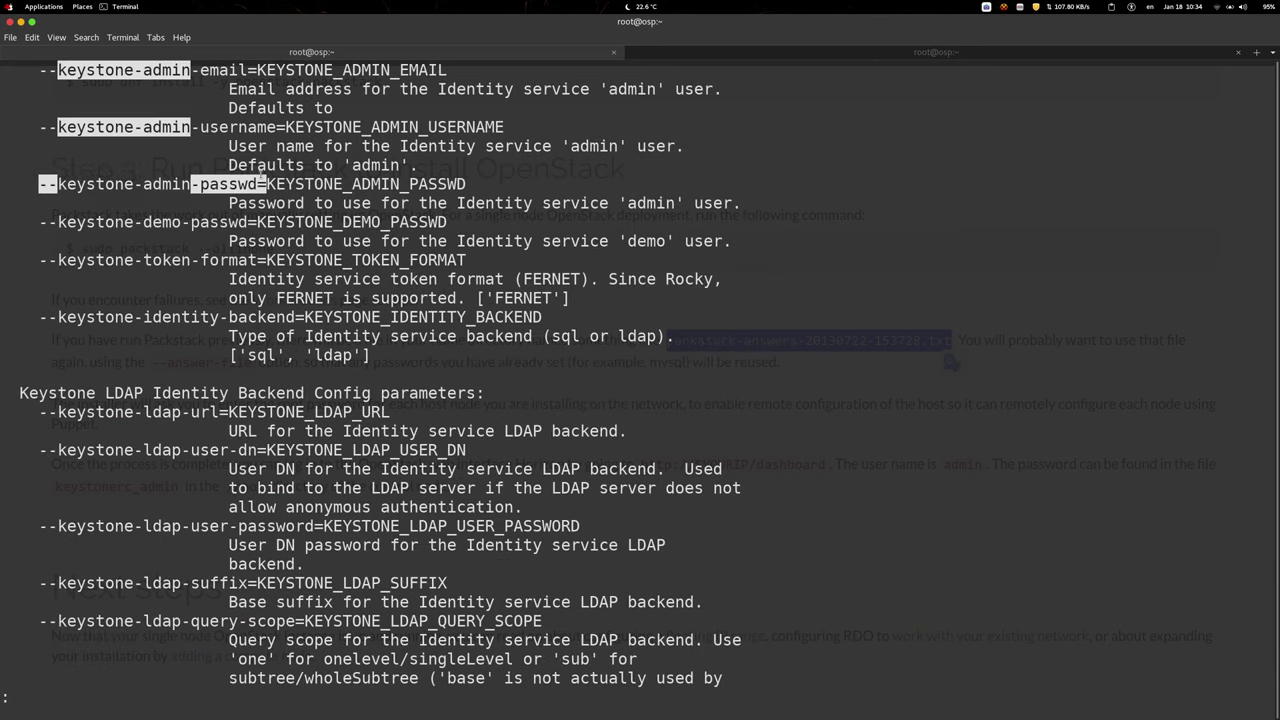
{"action": "left_click", "coordinate": [751, 56]}
{"action": "middle_click", "coordinate": [894, 240]}
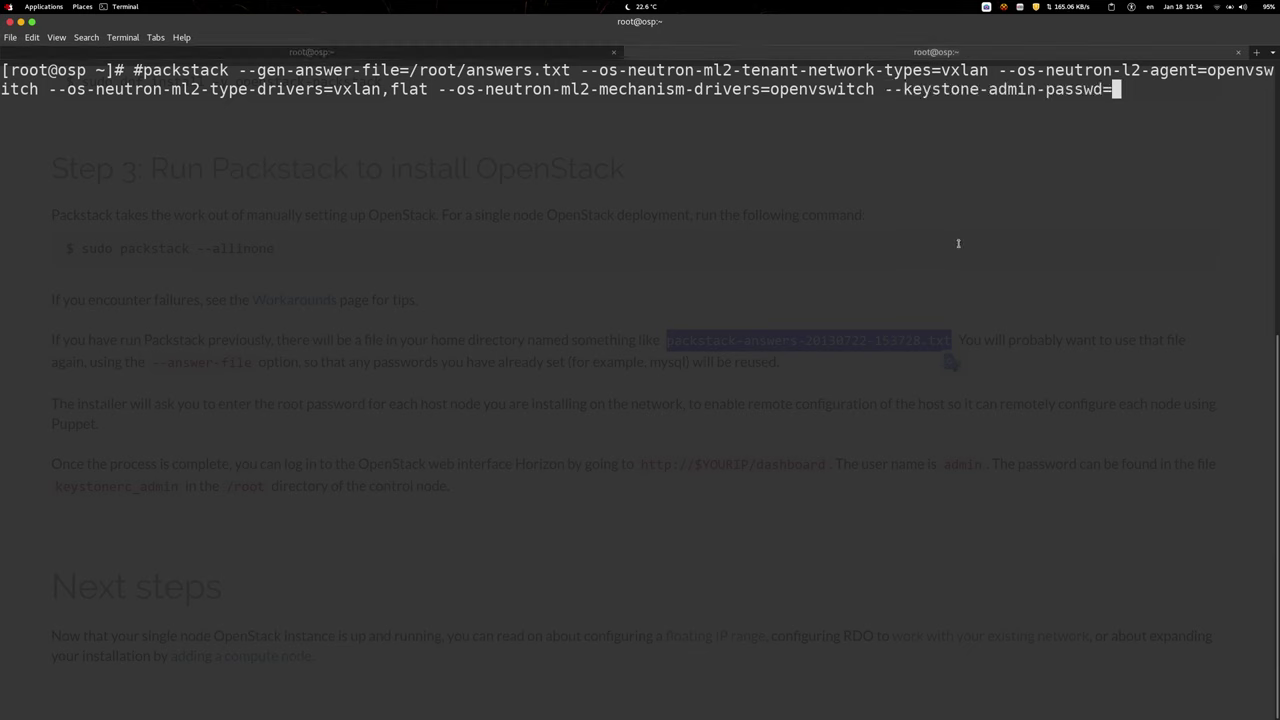
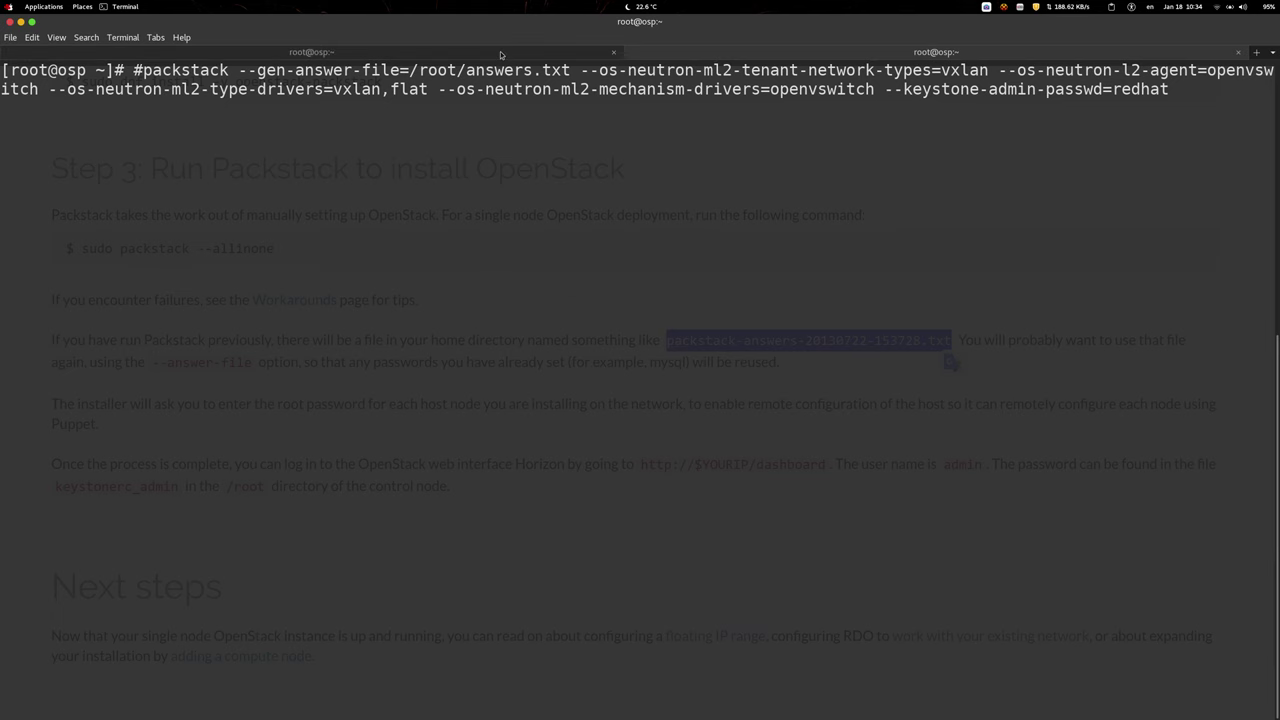
Step: Search the help for nova-libvirt and select the --nova-libvirt-virt-type= option
{"action": "key", "text": "ctrl+Page_Up"}
{"action": "type", "text": "nova"}
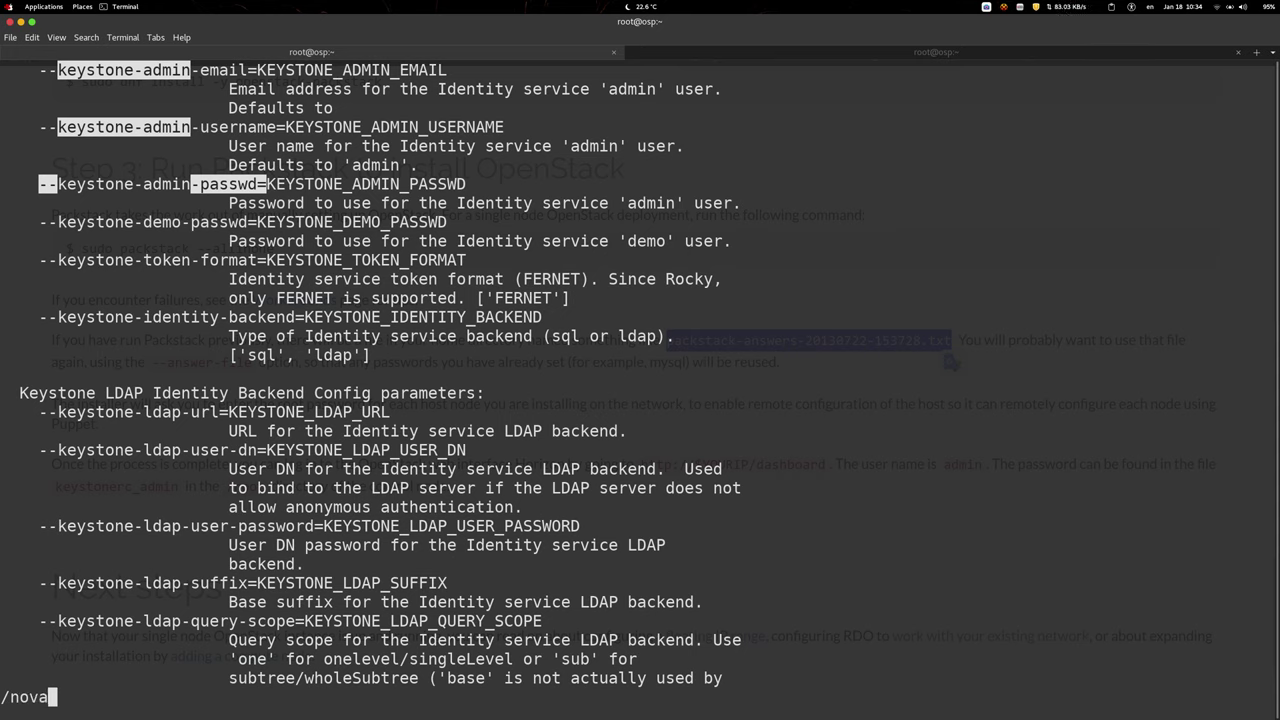
{"action": "type", "text": "-libvirt"}
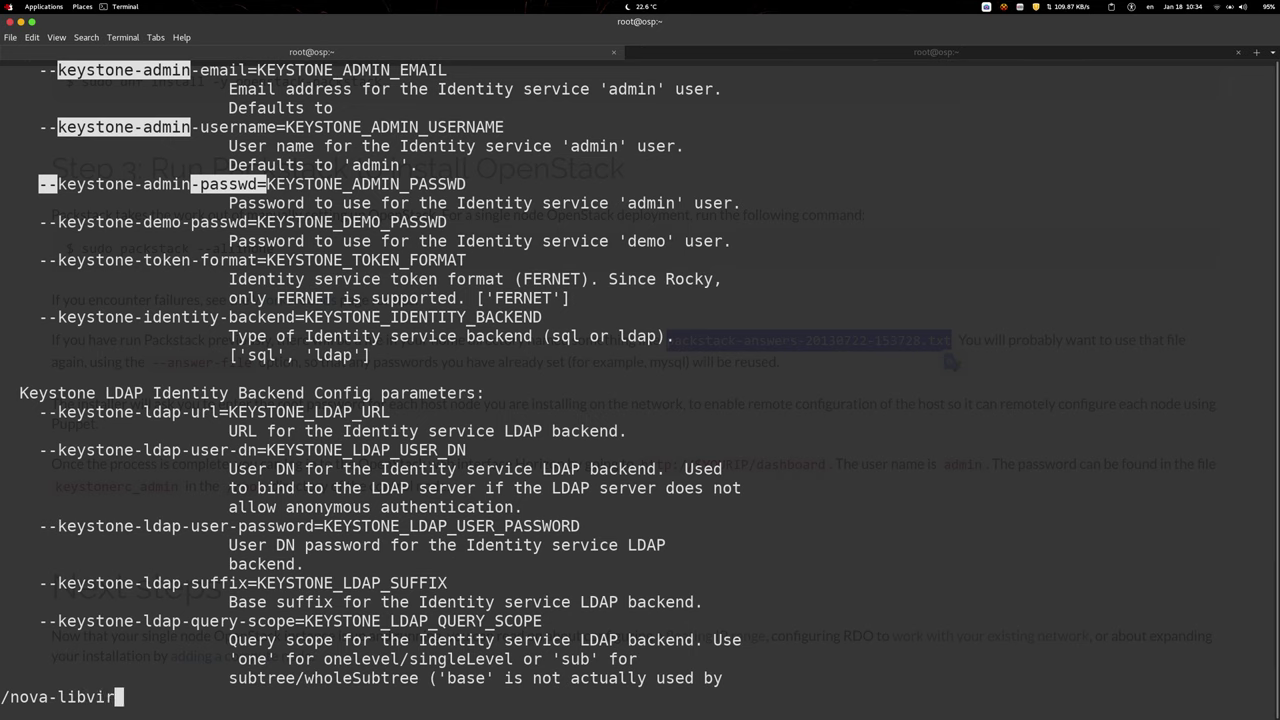
{"action": "key", "text": "Return"}
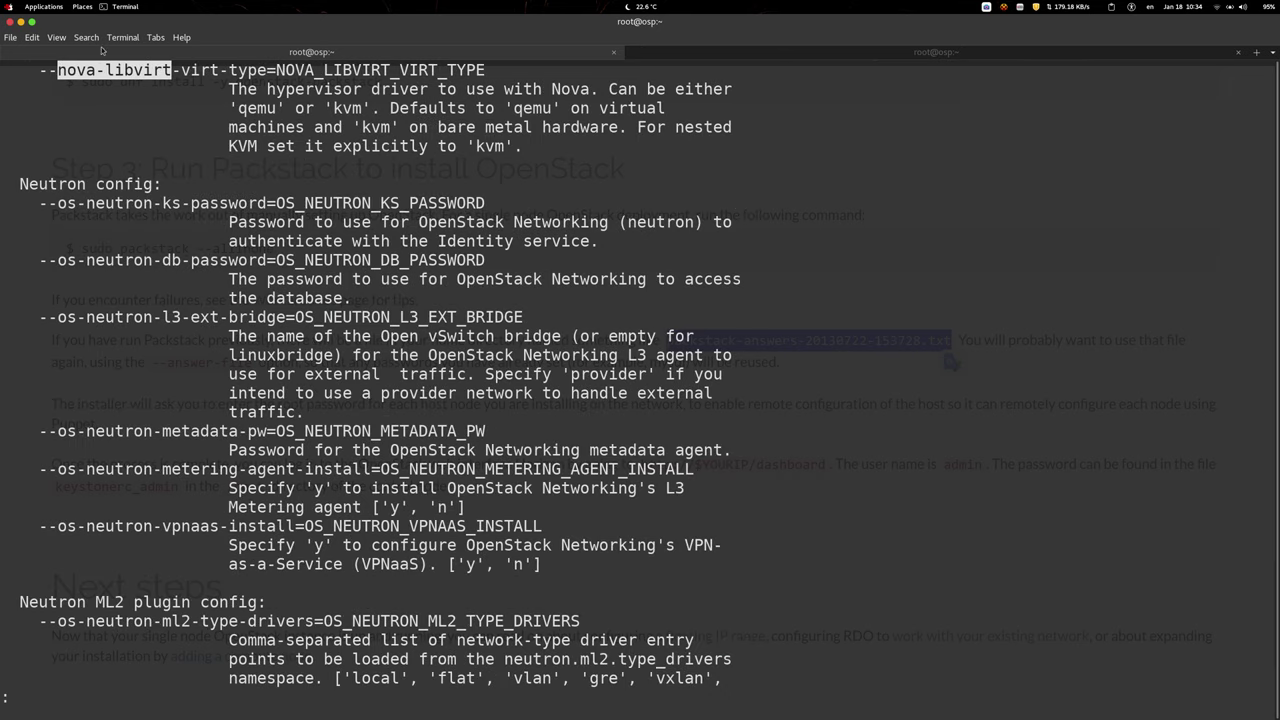
{"action": "left_click_drag", "start_coordinate": [40, 70], "coordinate": [272, 66]}
Step: Append --nova-libvirt-virt-type=kvm to the packstack command
{"action": "left_click", "coordinate": [867, 53]}
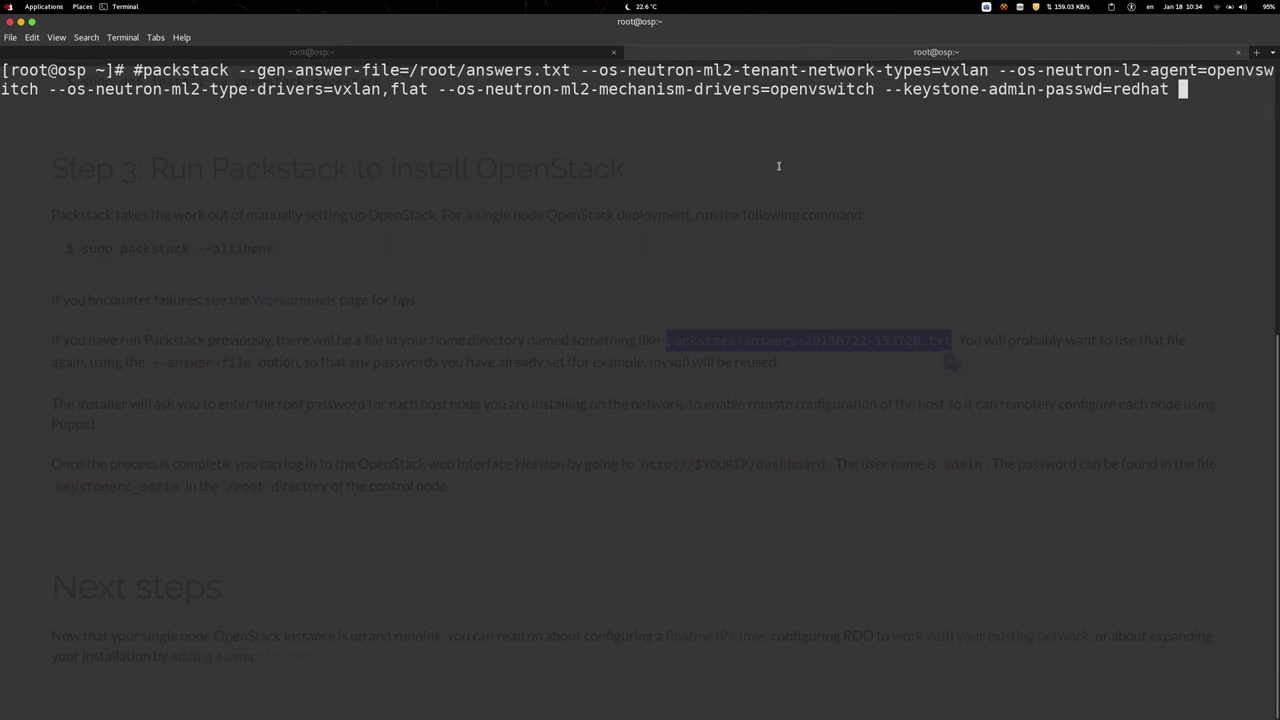
{"action": "middle_click", "coordinate": [898, 329]}
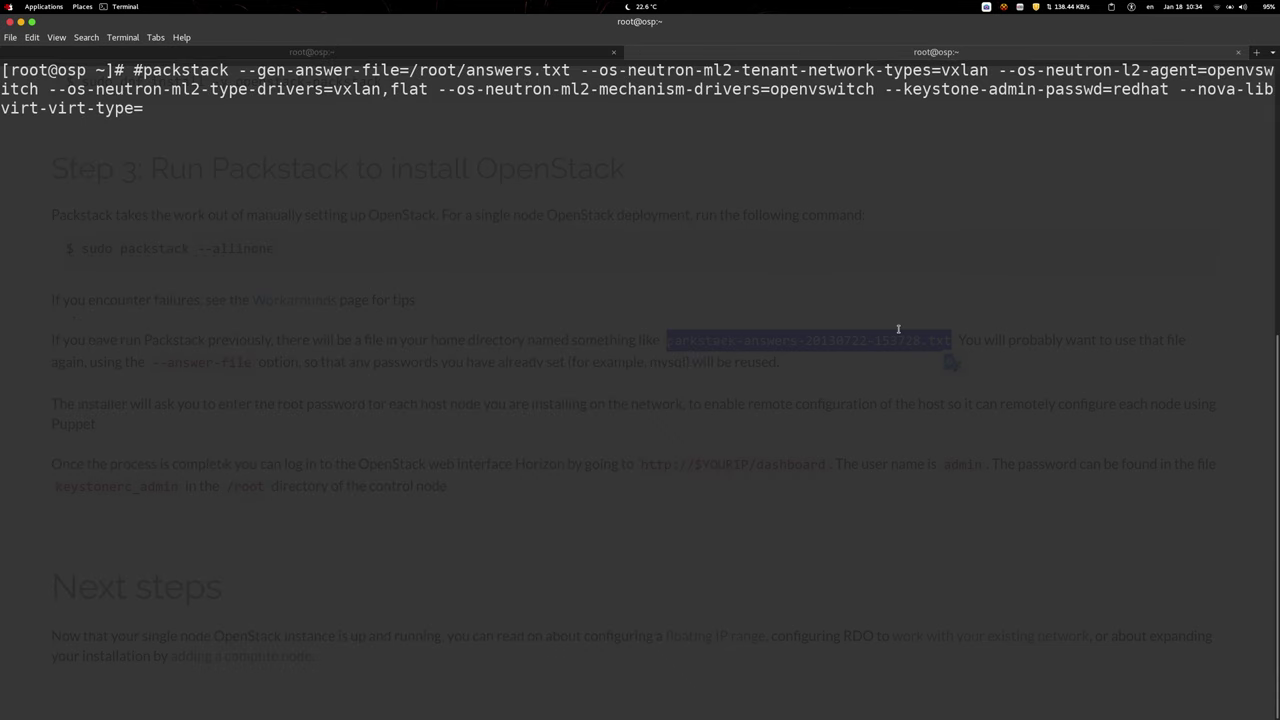
{"action": "type", "text": "kvm"}
Step: Search the help for provision-demo, correcting the misspelled search term
{"action": "key", "text": "ctrl+Page_Up"}
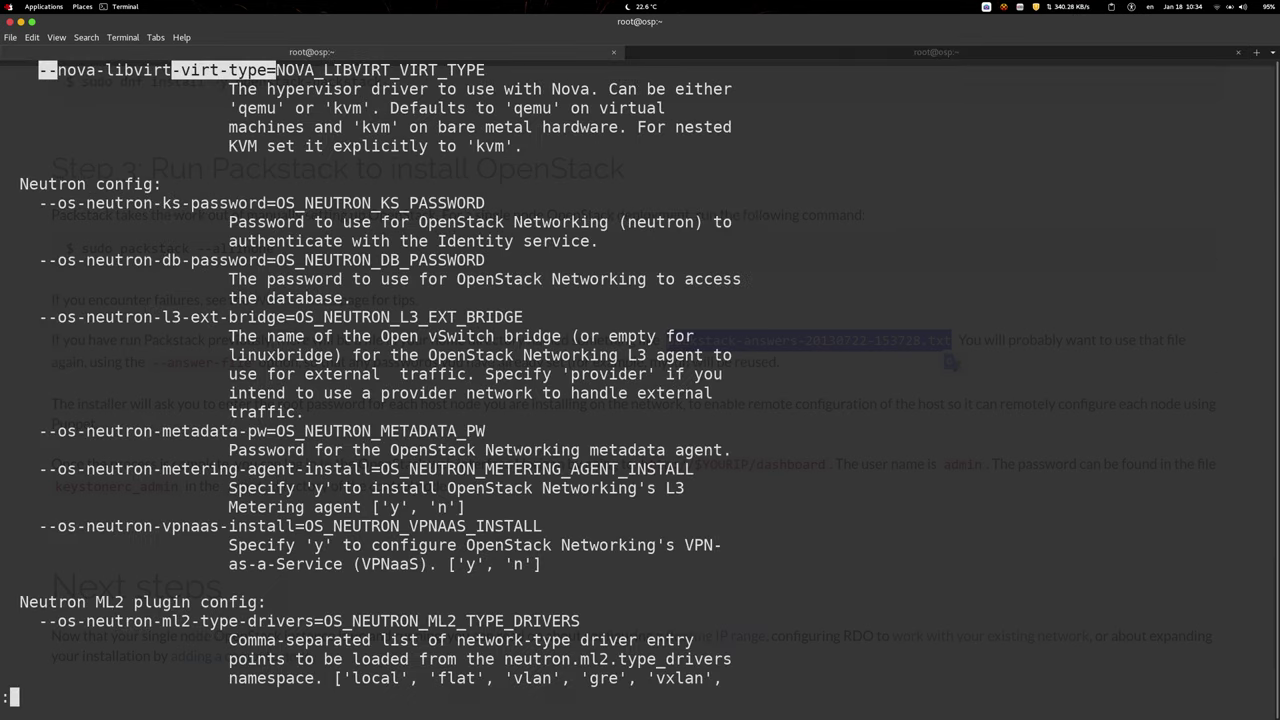
{"action": "type", "text": "proviso"}
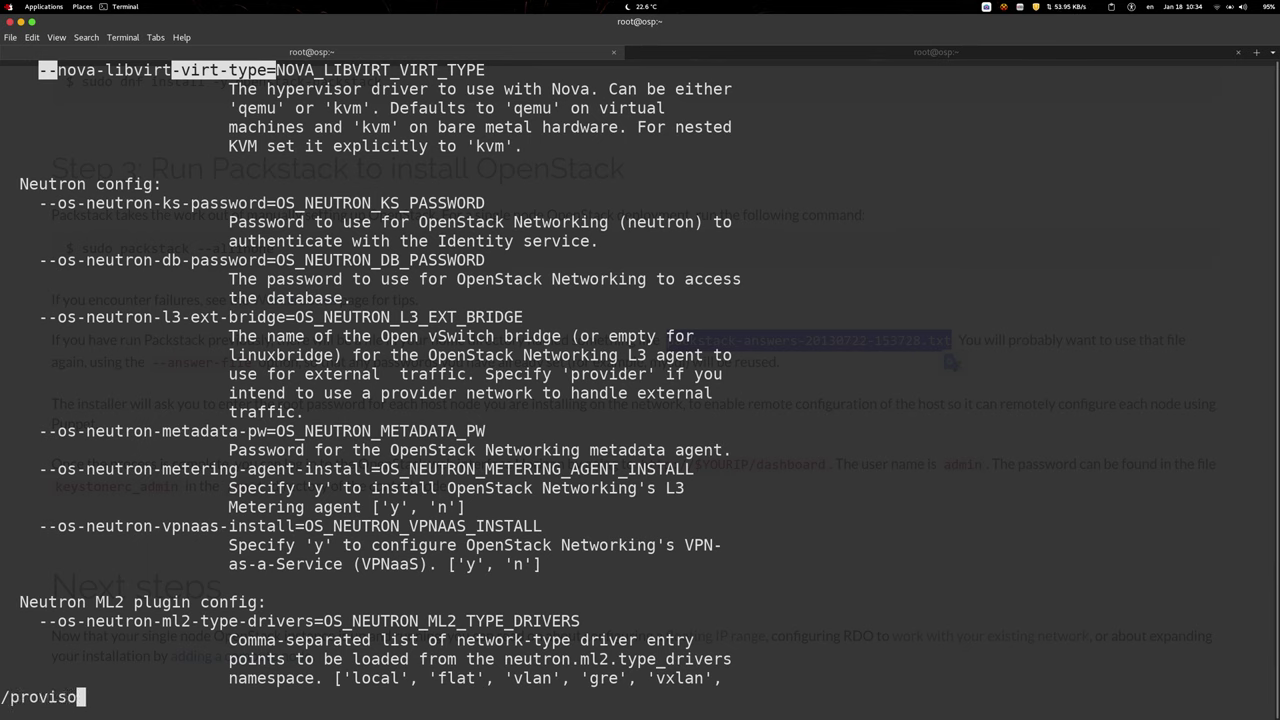
{"action": "key", "text": "BackSpace"}
{"action": "type", "text": "ion-demp"}
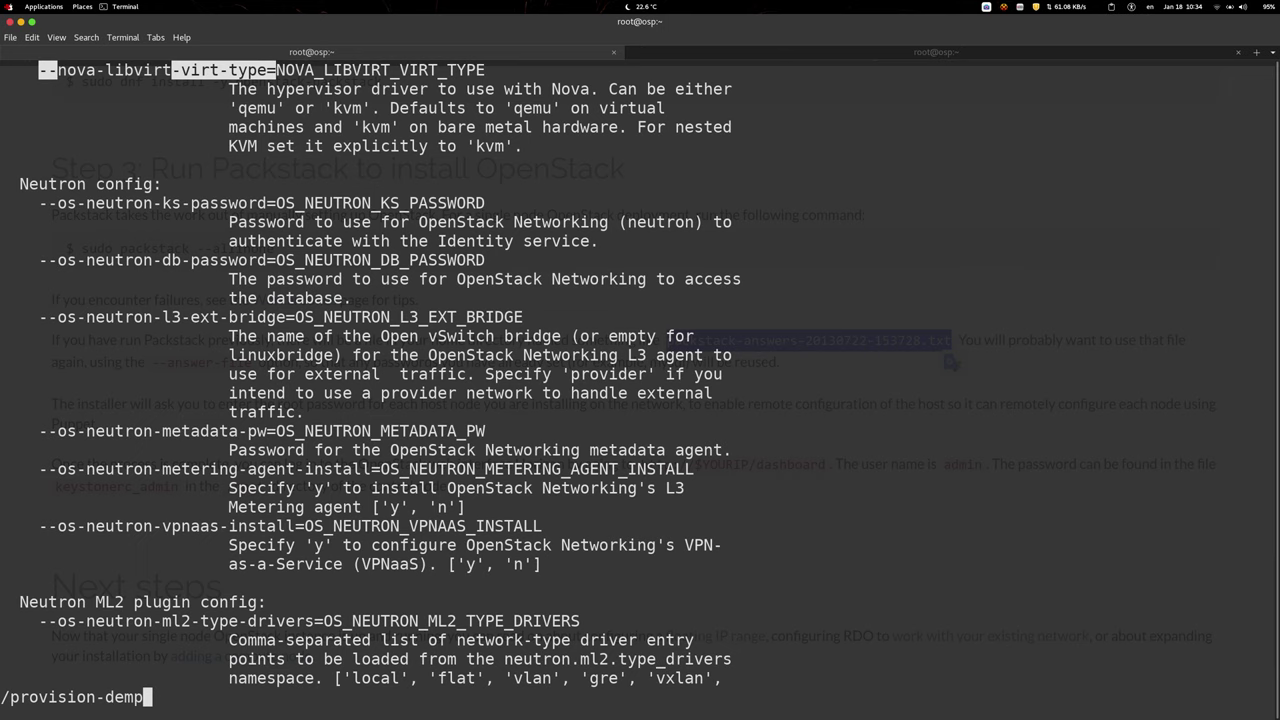
{"action": "key", "text": "Return"}
{"action": "type", "text": "/"}
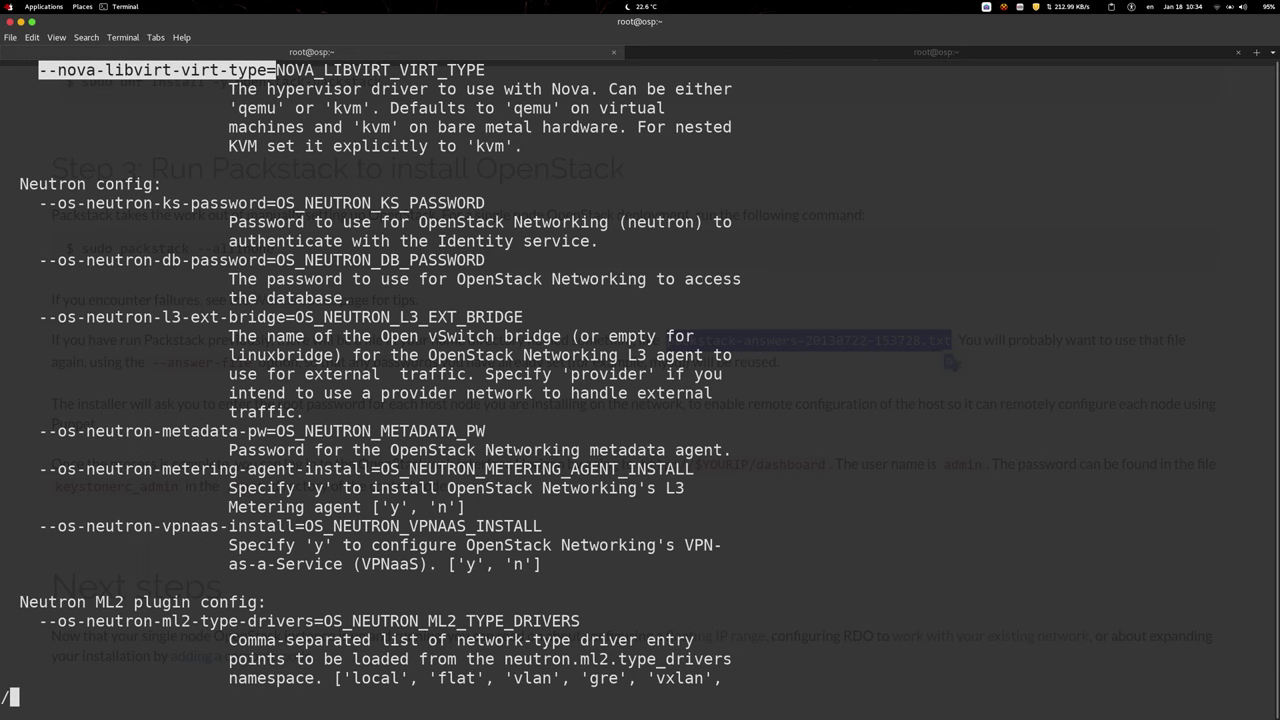
{"action": "key", "text": "Up"}
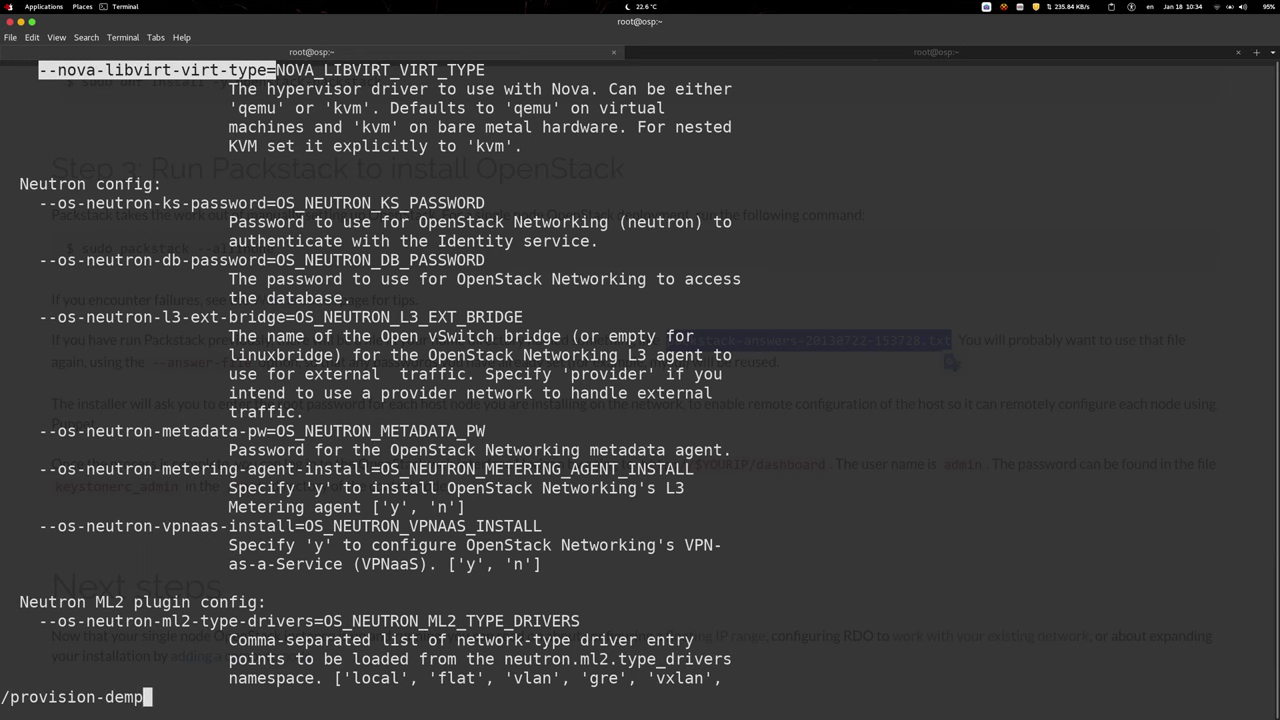
{"action": "key", "text": "BackSpace"}
{"action": "type", "text": "o"}
{"action": "key", "text": "Return"}
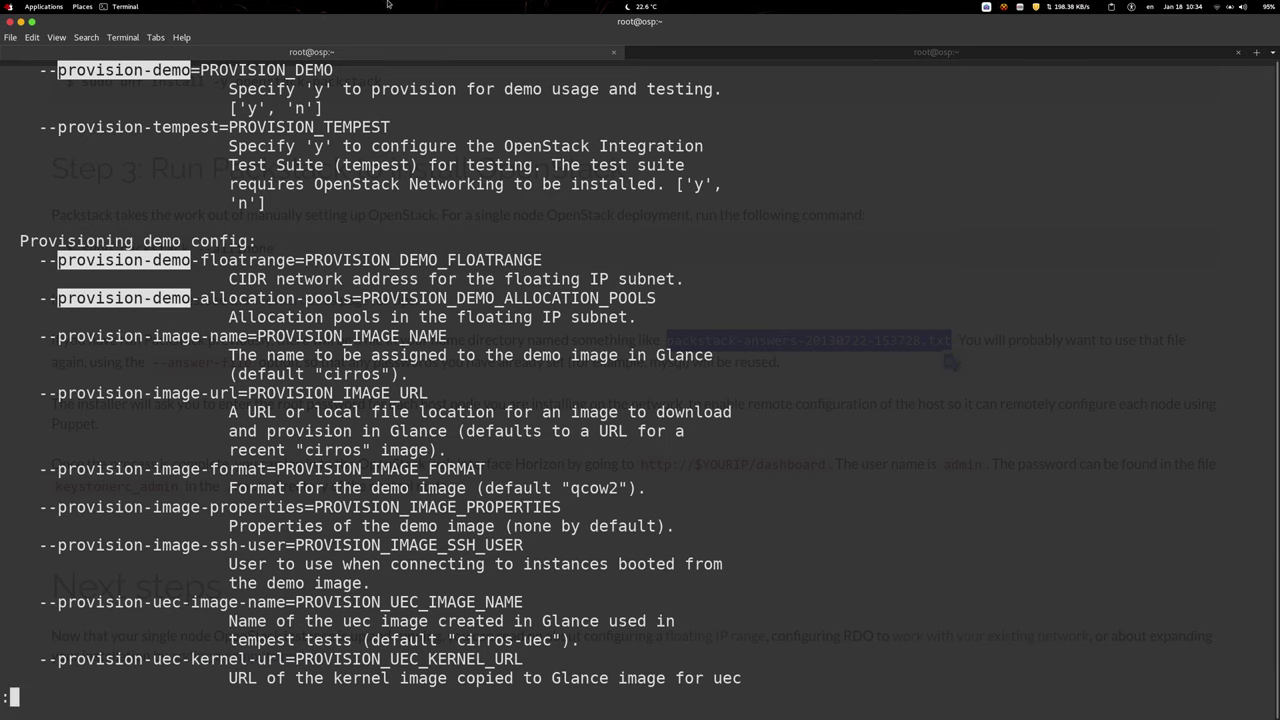
Step: Append --provision-demo=n to the packstack command
{"action": "left_click_drag", "start_coordinate": [38, 69], "coordinate": [200, 70]}
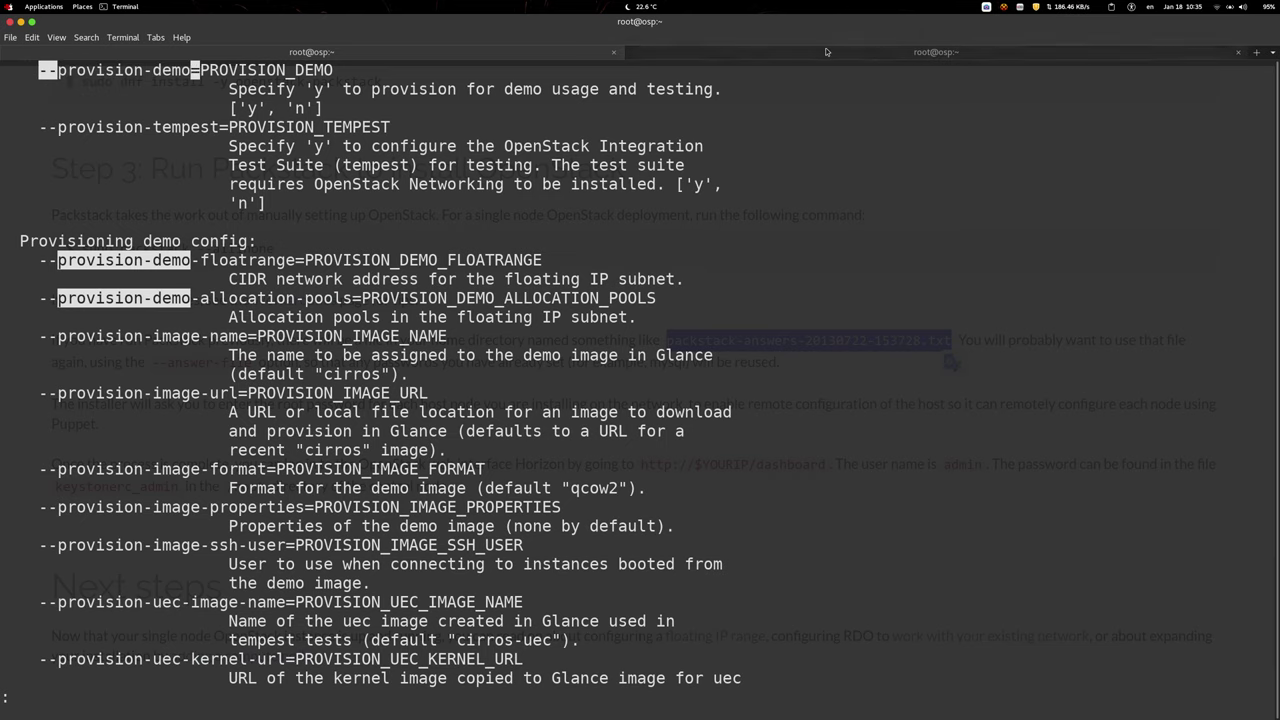
{"action": "left_click", "coordinate": [935, 51]}
{"action": "middle_click", "coordinate": [955, 313]}
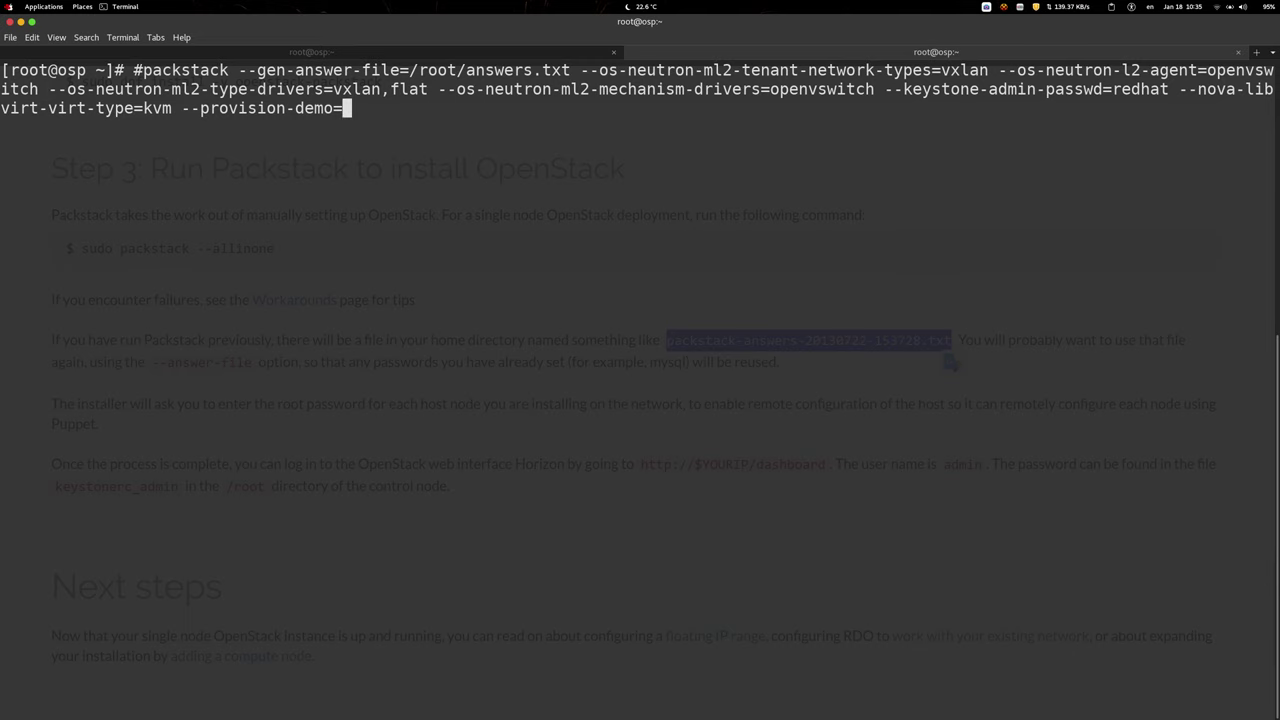
{"action": "type", "text": "n"}
Step: Search the help for cinder-volumes-create, then cinder-volume, then cinder
{"action": "key", "text": "ctrl+Page_Up"}
{"action": "scroll", "coordinate": [390, 337], "scroll_direction": "down", "scroll_amount": 5}
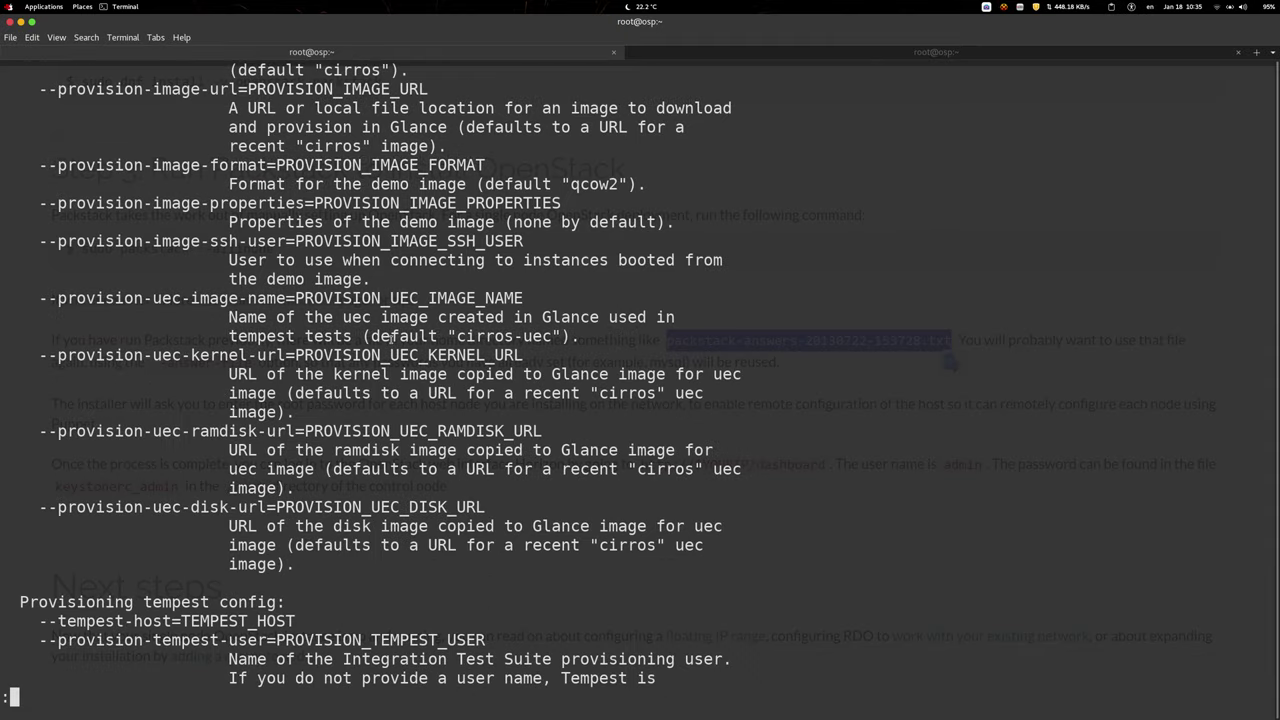
{"action": "scroll", "coordinate": [390, 337], "scroll_direction": "down", "scroll_amount": 7}
{"action": "type", "text": "/c"}
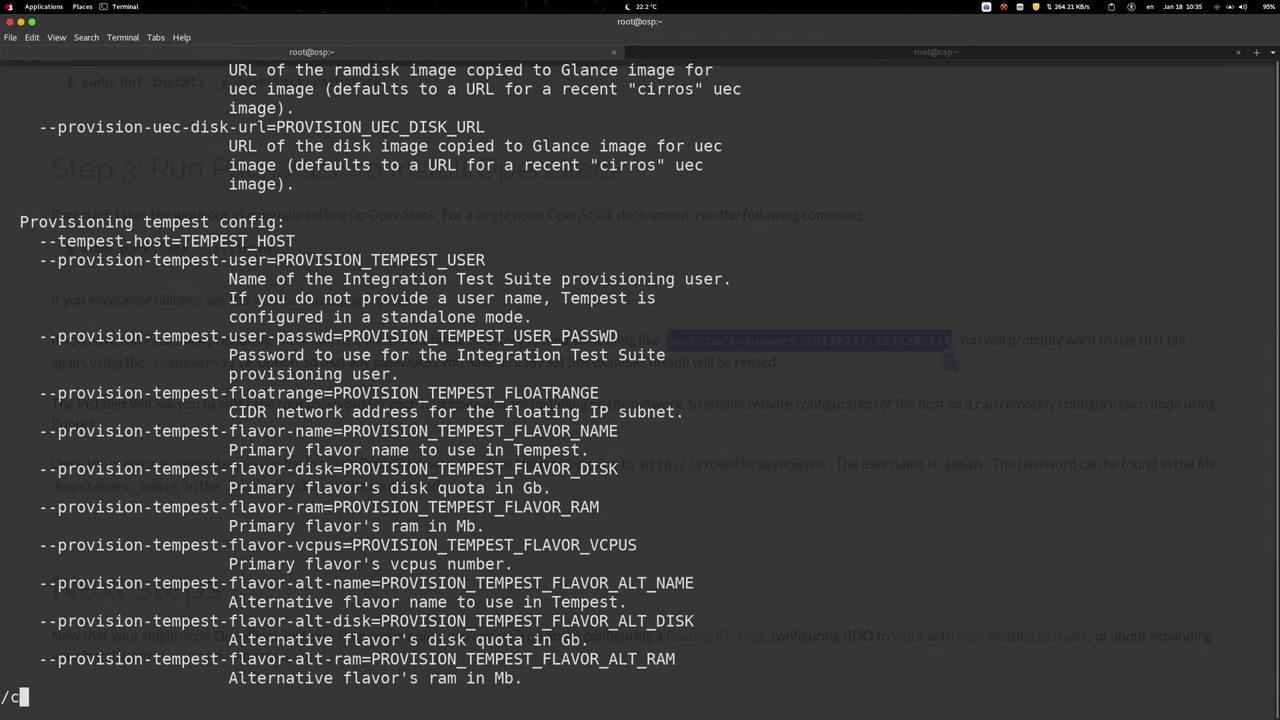
{"action": "type", "text": "inder-volume"}
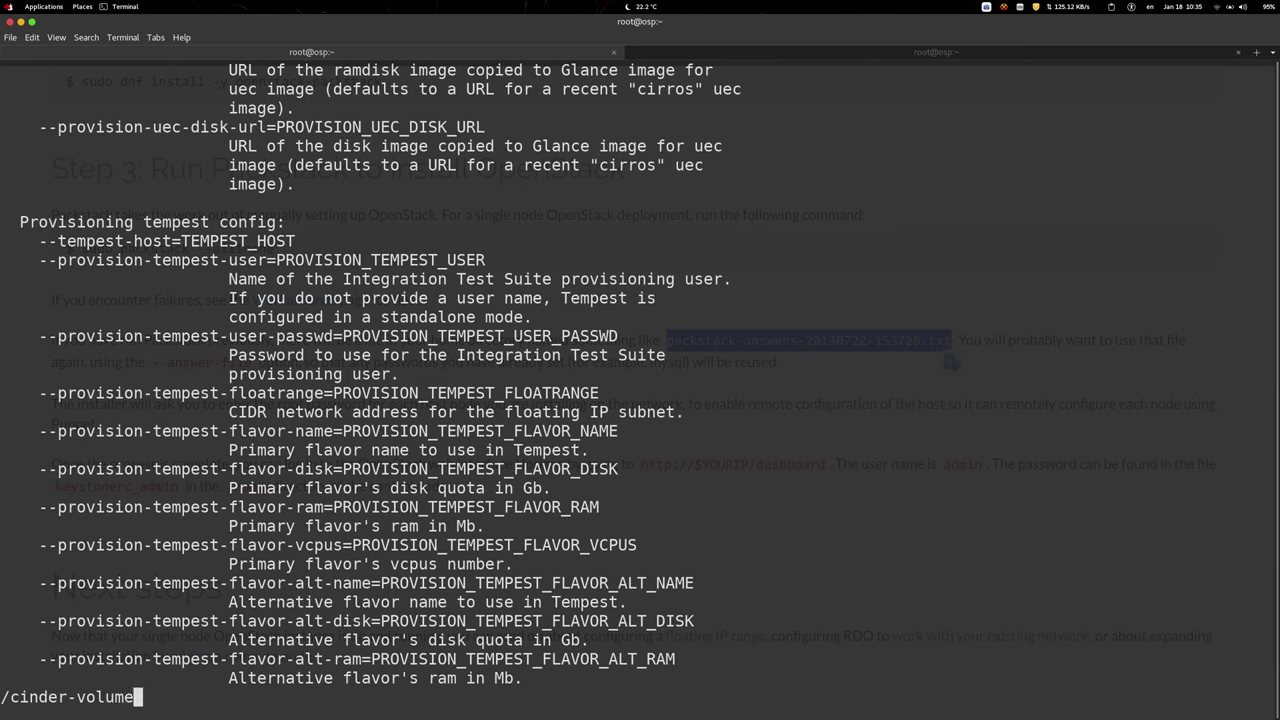
{"action": "type", "text": "s-create"}
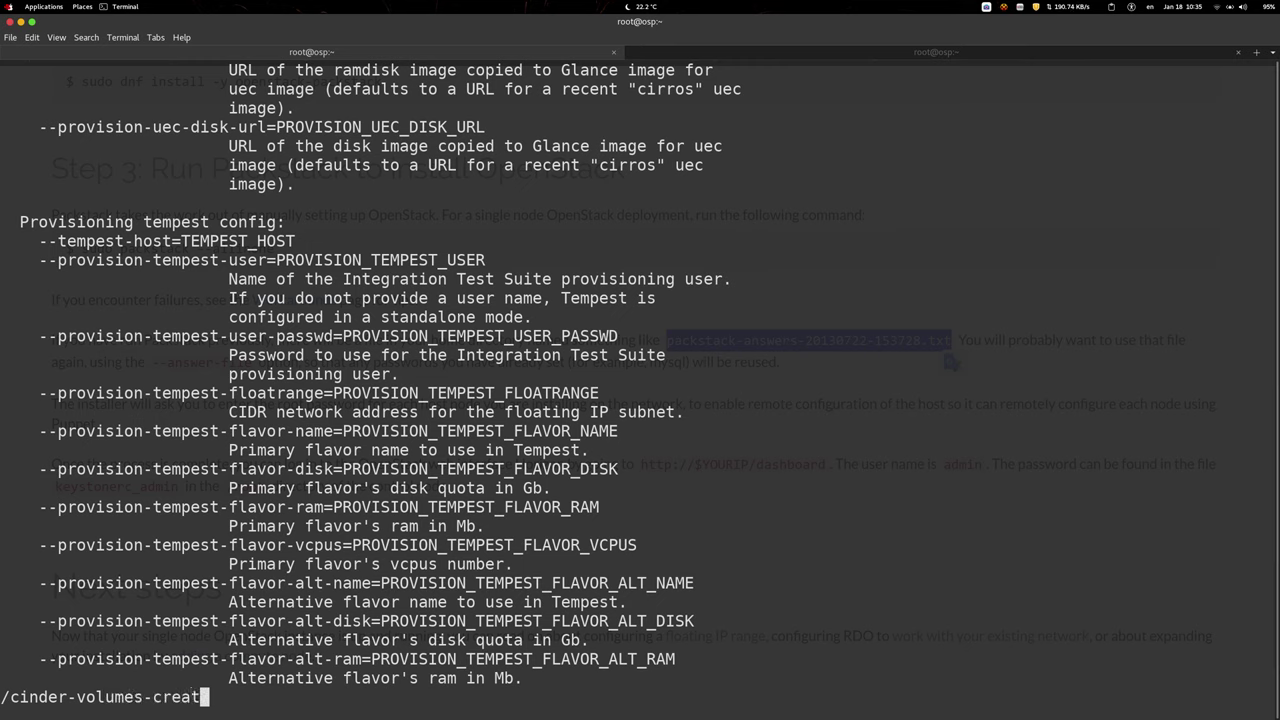
{"action": "key", "text": "Return"}
{"action": "key", "text": "Return"}
{"action": "type", "text": "/cinder-"}
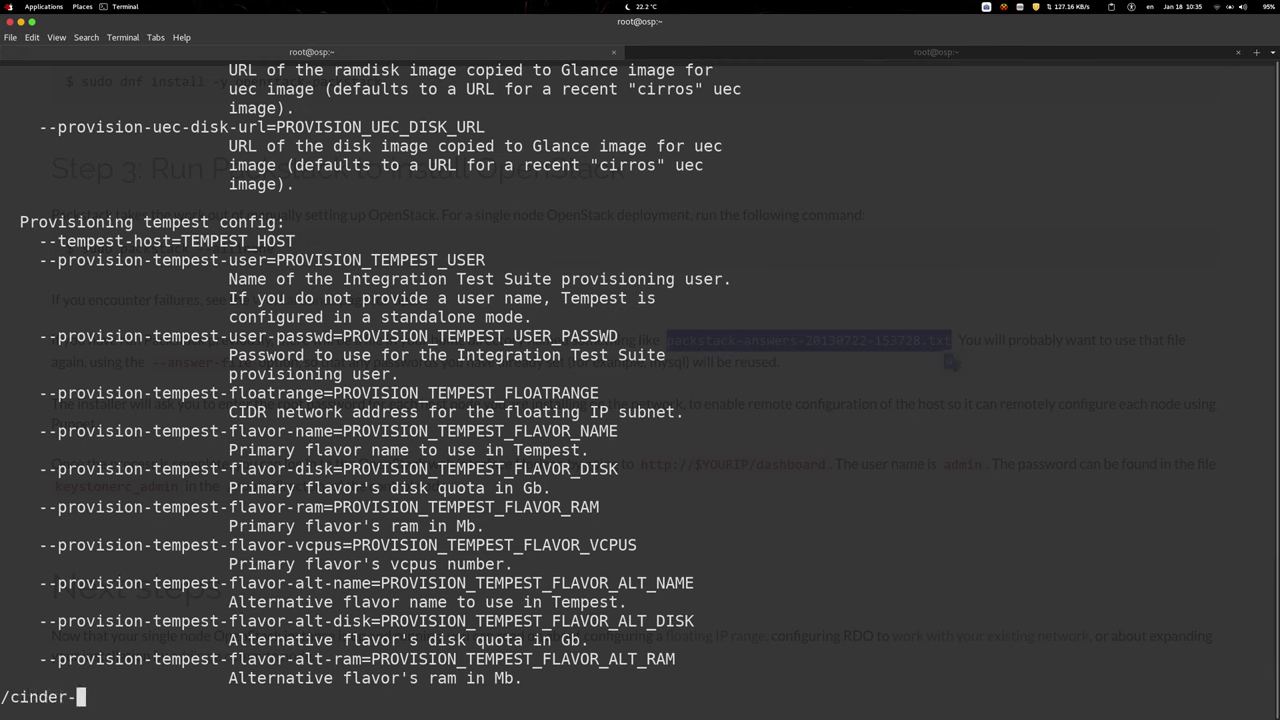
{"action": "type", "text": "volume"}
{"action": "key", "text": "Return"}
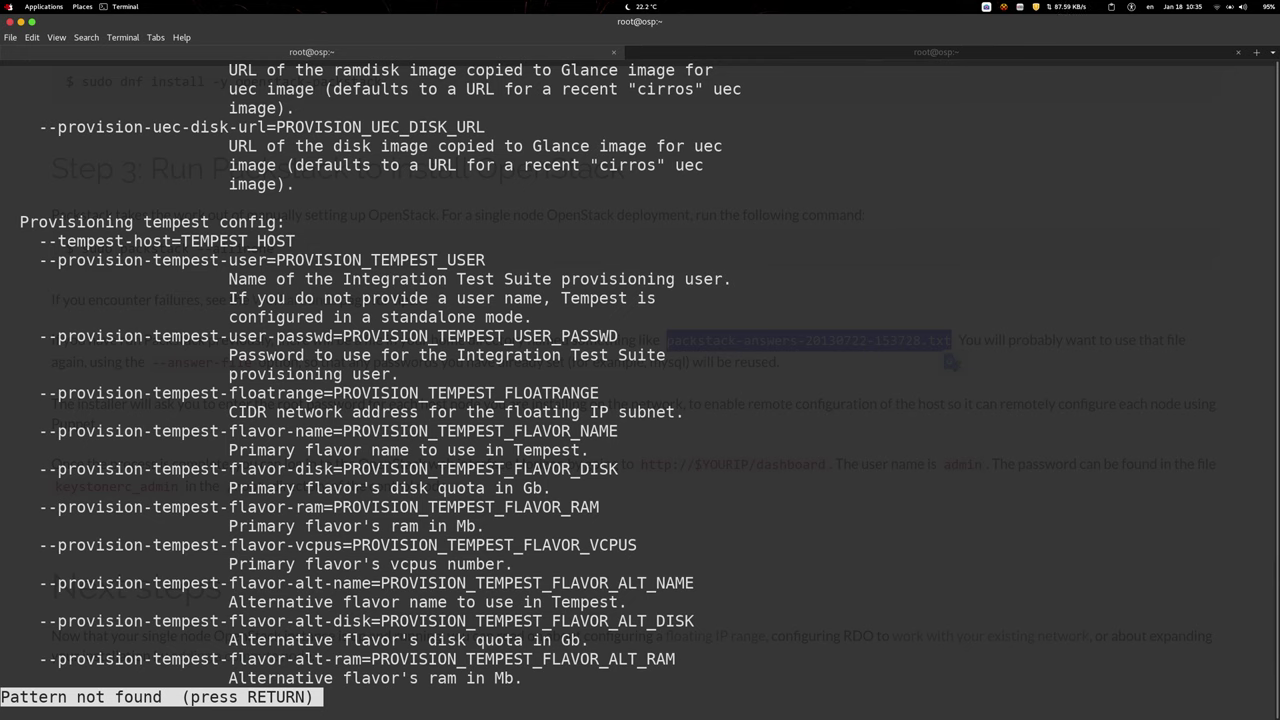
{"action": "key", "text": "Return"}
{"action": "type", "text": "/"}
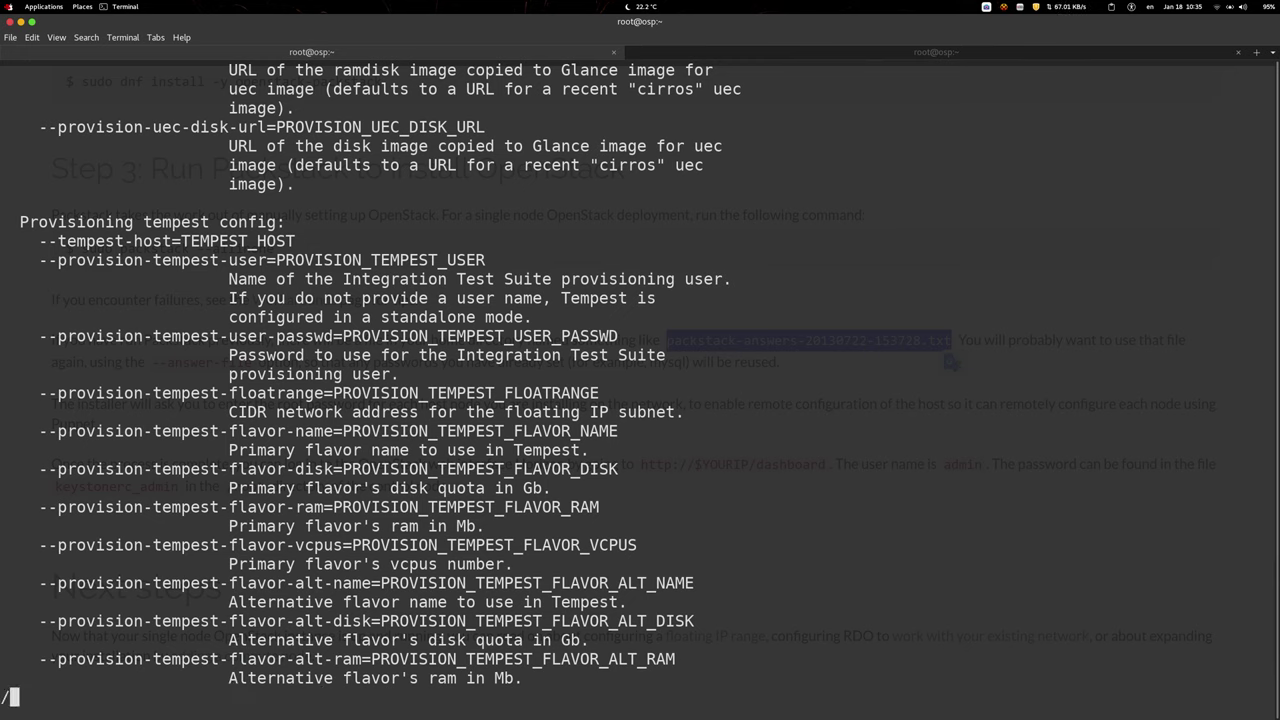
{"action": "type", "text": "cin"}
{"action": "key", "text": "BackSpace"}
{"action": "type", "text": "nder"}
{"action": "key", "text": "Return"}
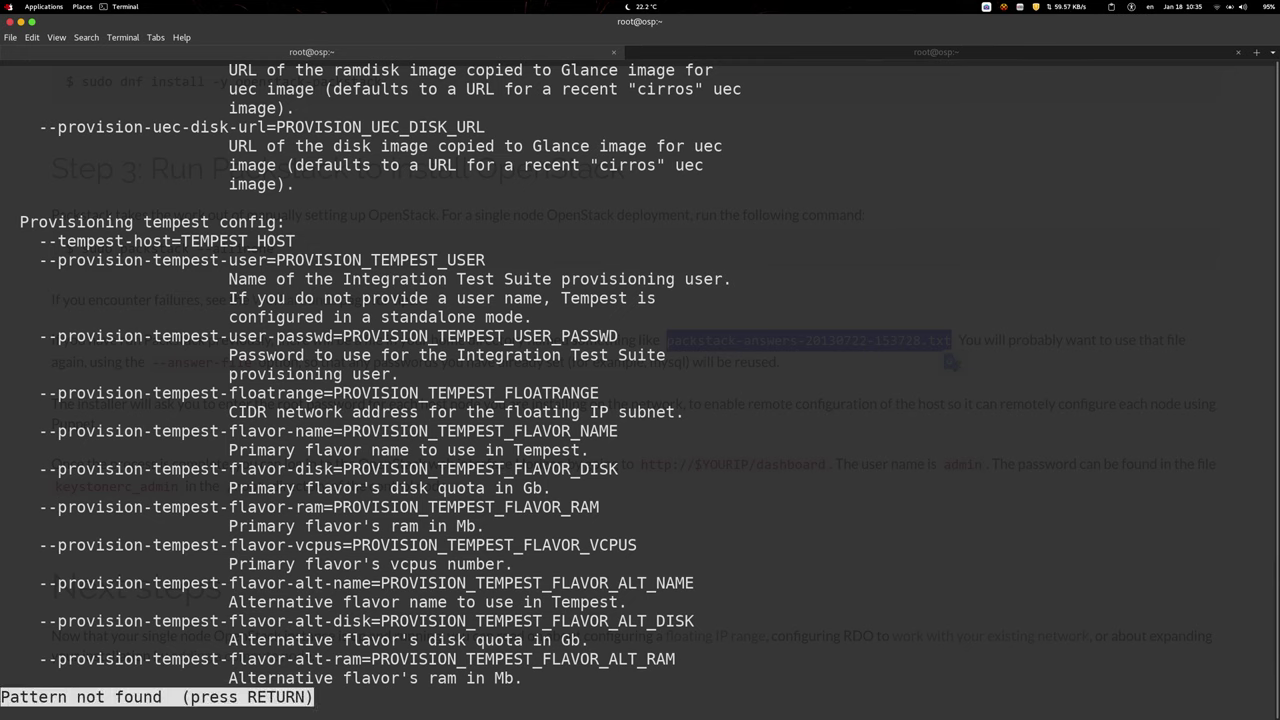
Step: Search the whole help from the top for the os-heat option
{"action": "type", "text": "/os-heat"}
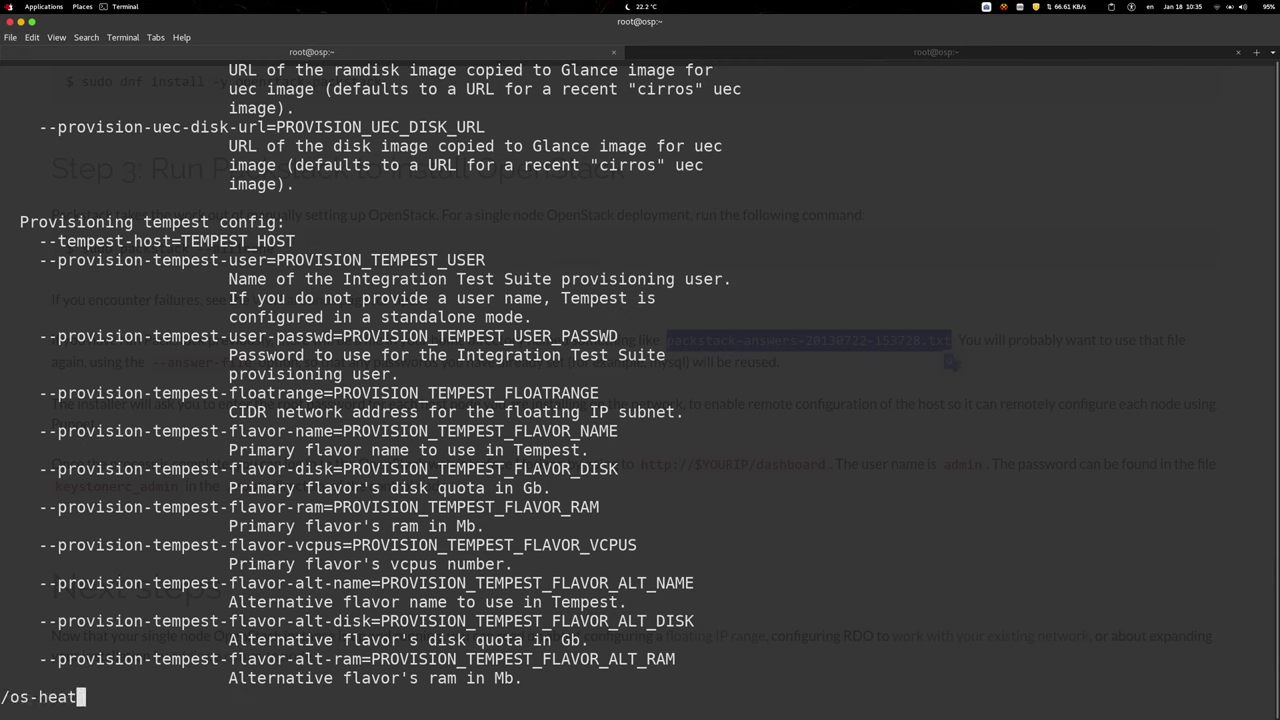
{"action": "key", "text": "Return"}
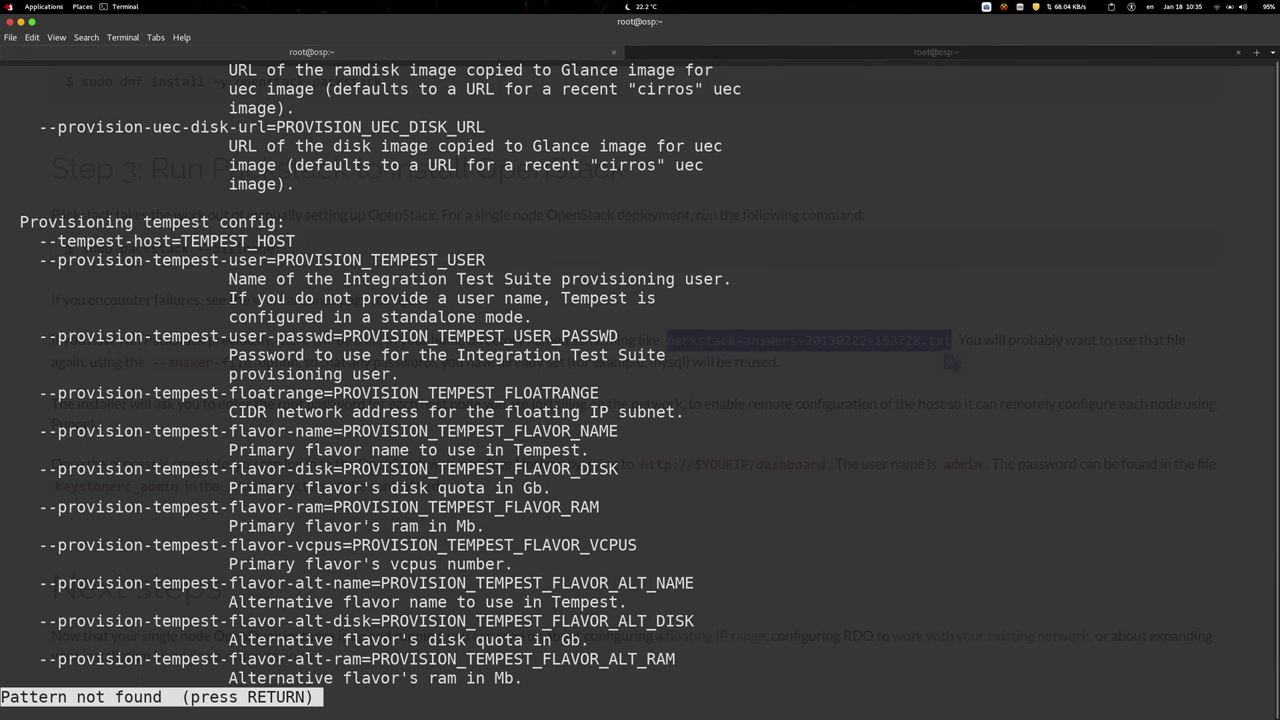
{"action": "key", "text": "Return"}
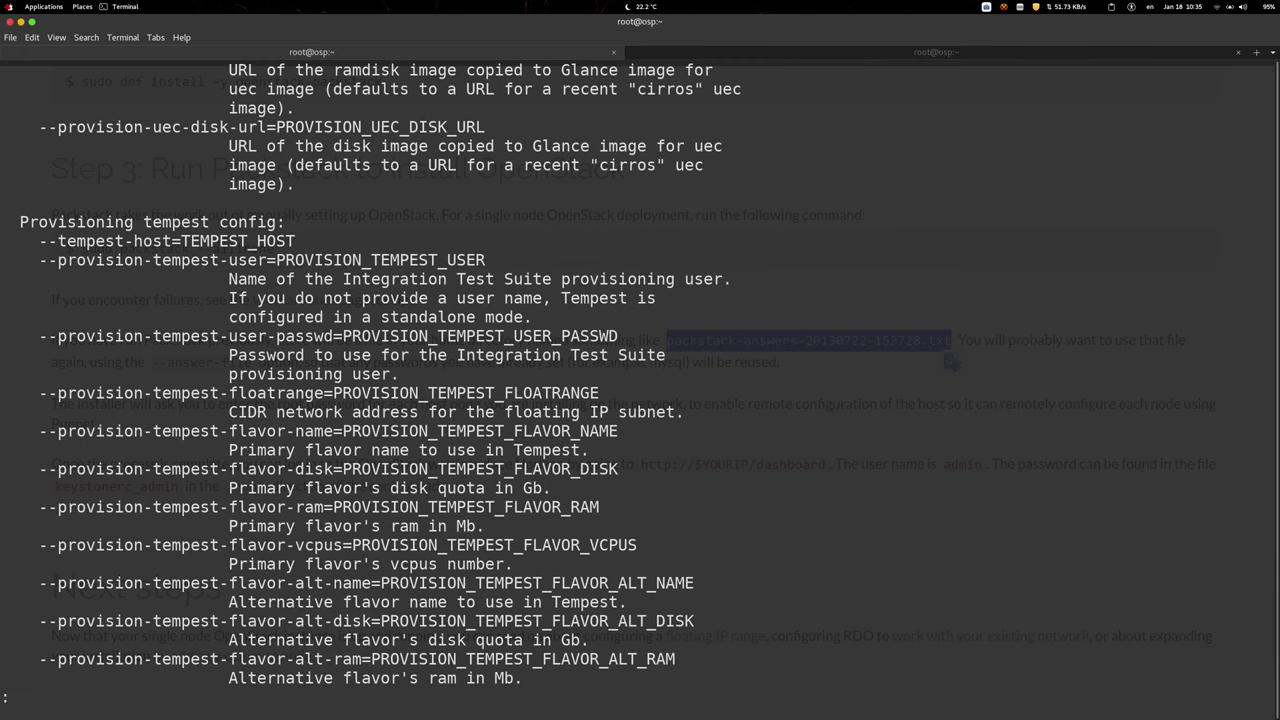
{"action": "type", "text": "g"}
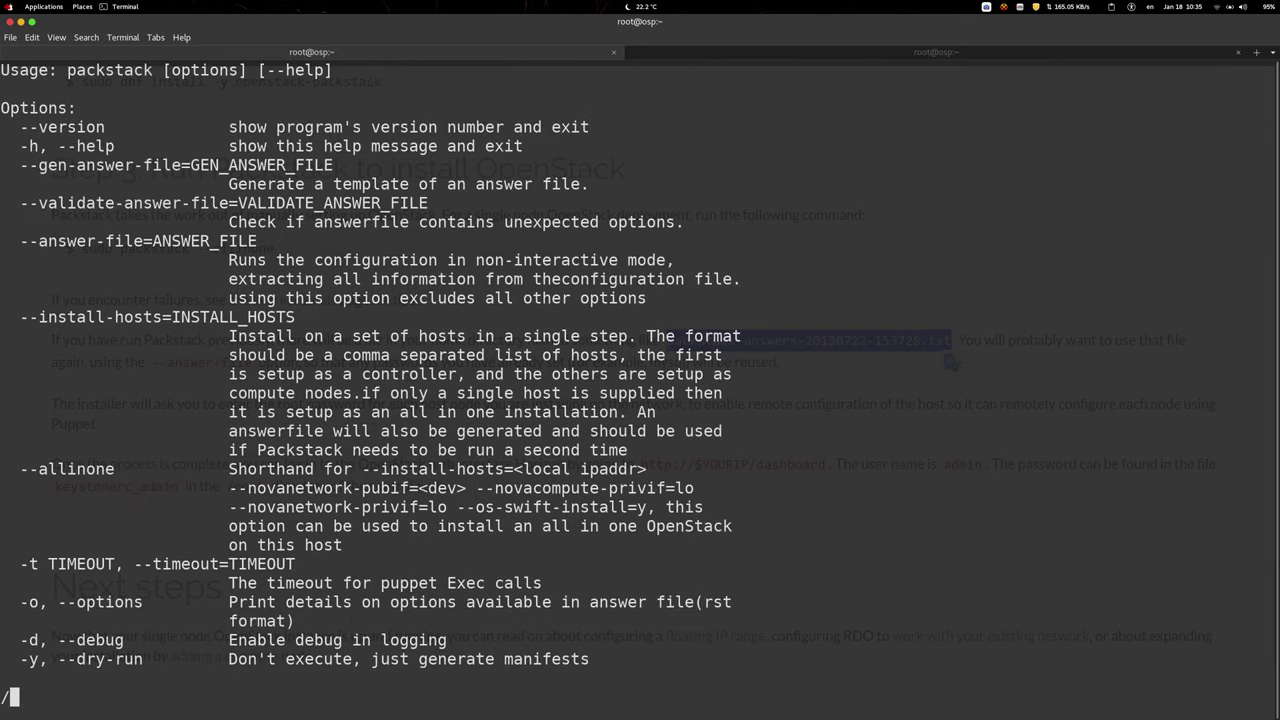
{"action": "type", "text": "os-heat"}
{"action": "key", "text": "Return"}
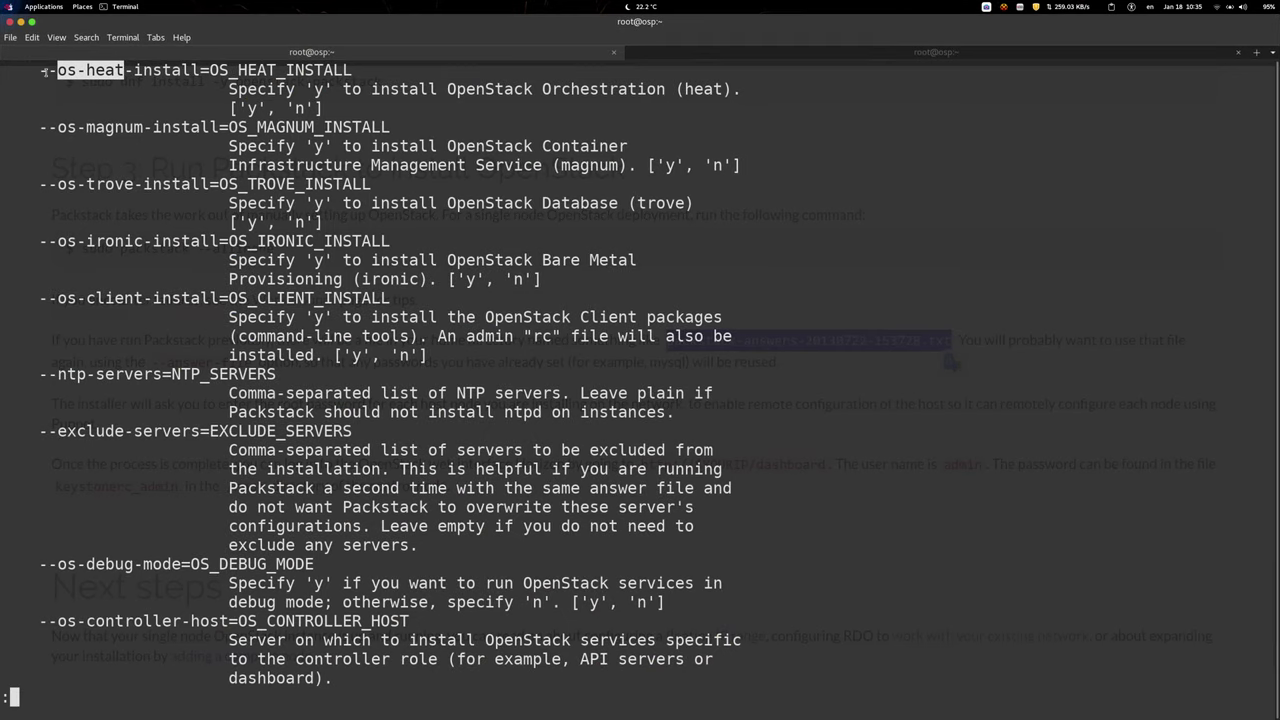
Step: Add --os-heat-install=n to the packstack command and jump to the help's top
{"action": "left_click_drag", "start_coordinate": [42, 70], "coordinate": [200, 70]}
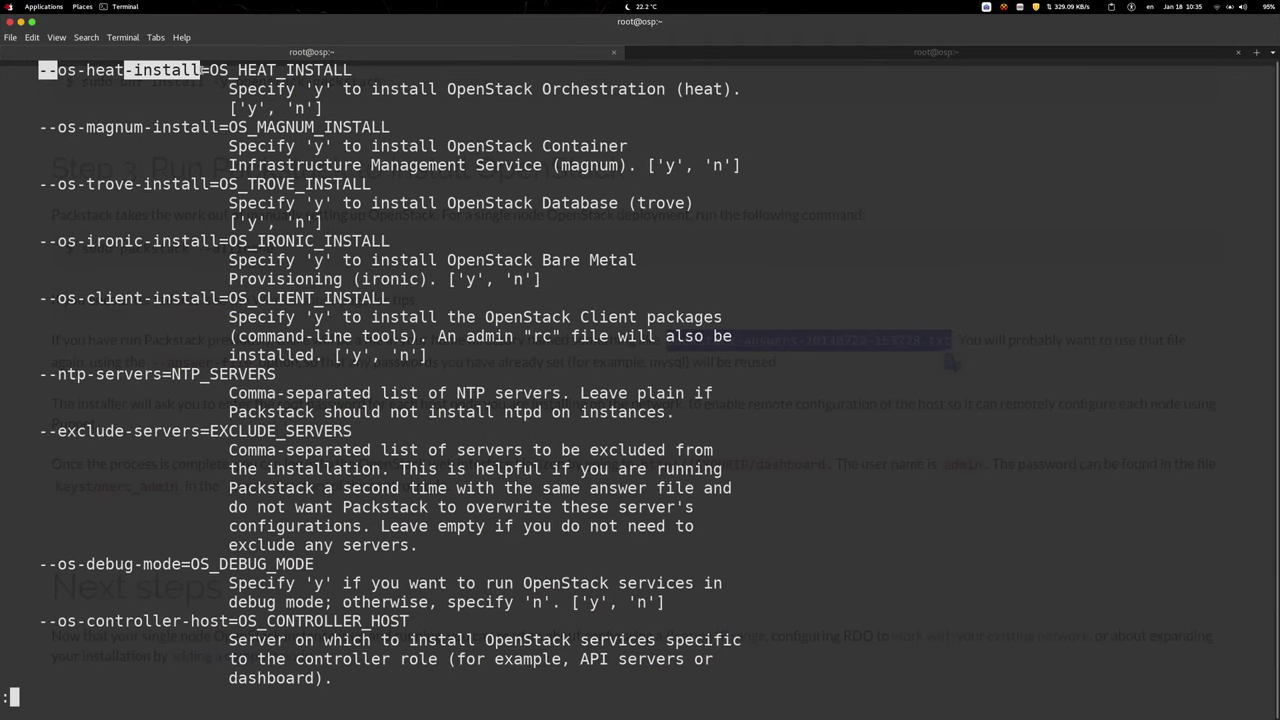
{"action": "left_click", "coordinate": [705, 52]}
{"action": "middle_click", "coordinate": [860, 258]}
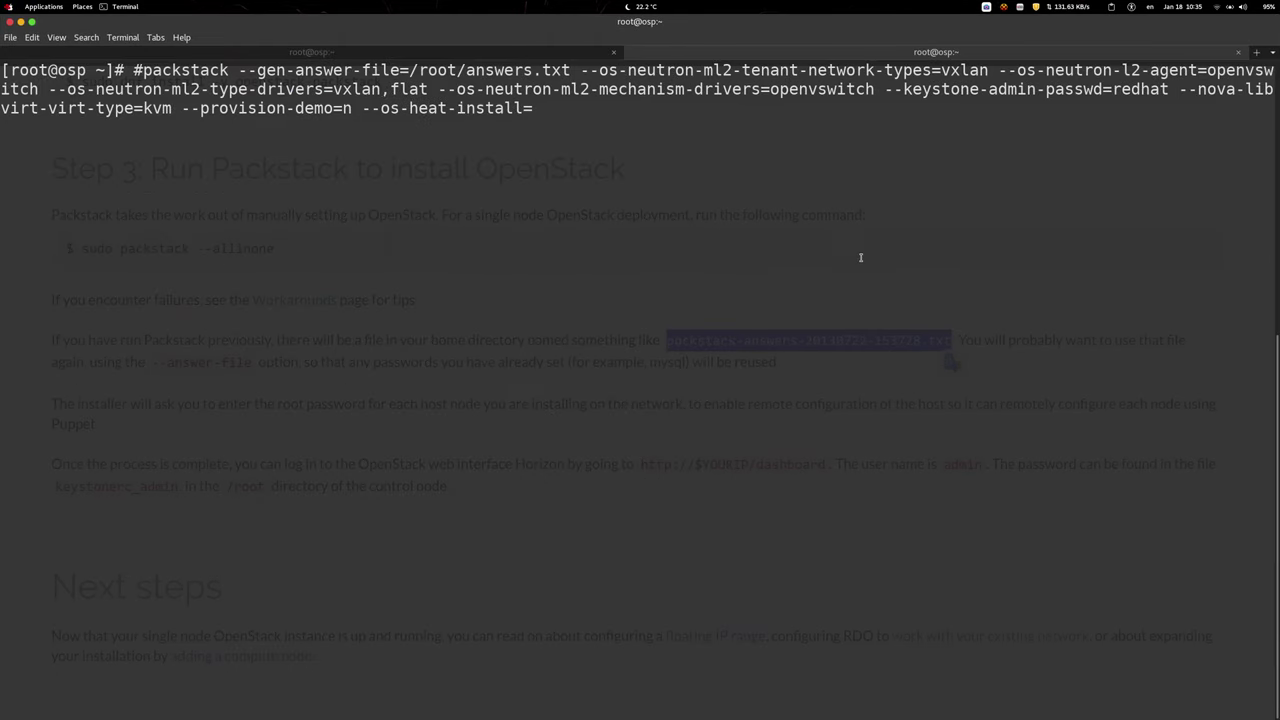
{"action": "type", "text": "n"}
{"action": "left_click", "coordinate": [438, 50]}
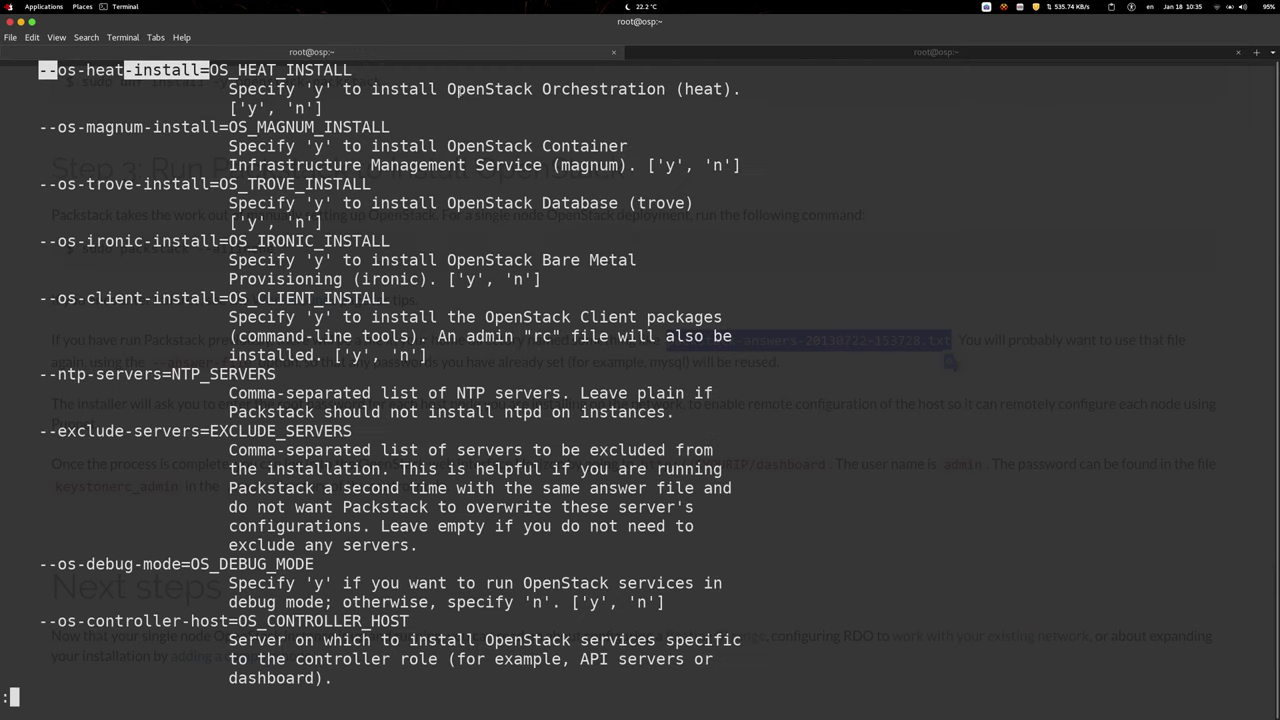
{"action": "key", "text": "g"}
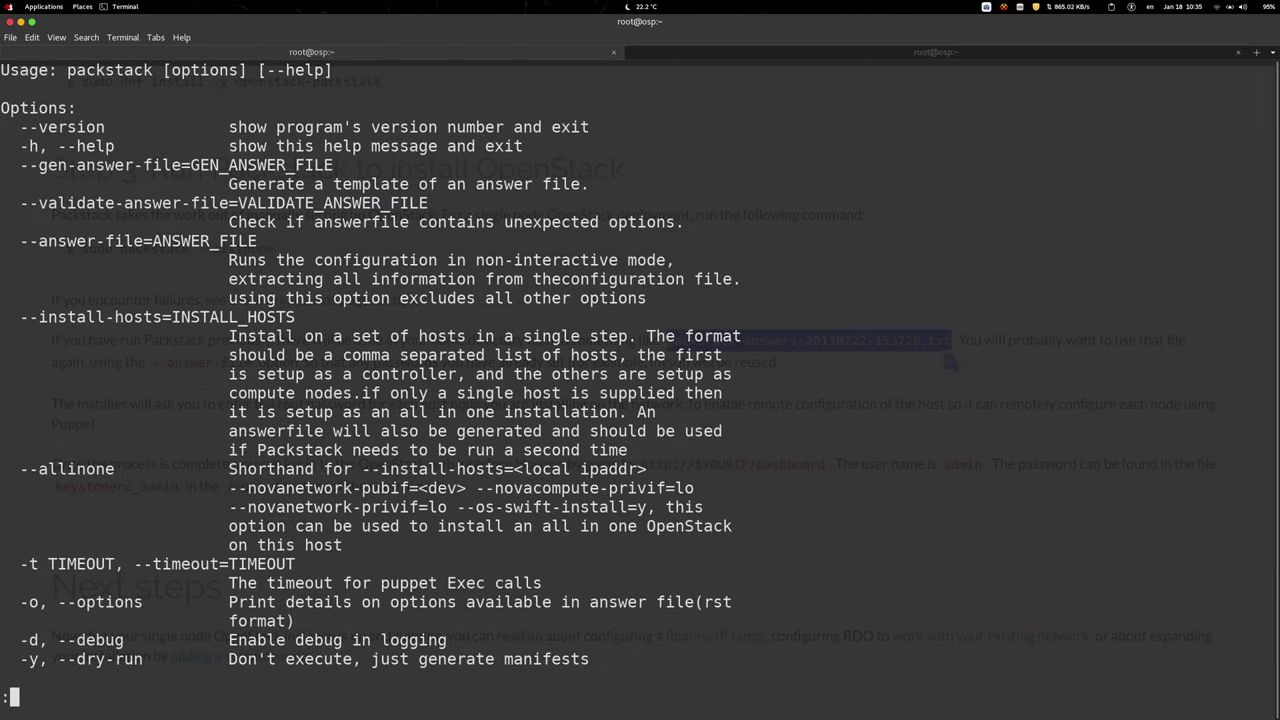
Step: Search the help for cinder, then for cinder-volume from the top
{"action": "type", "text": "cinder"}
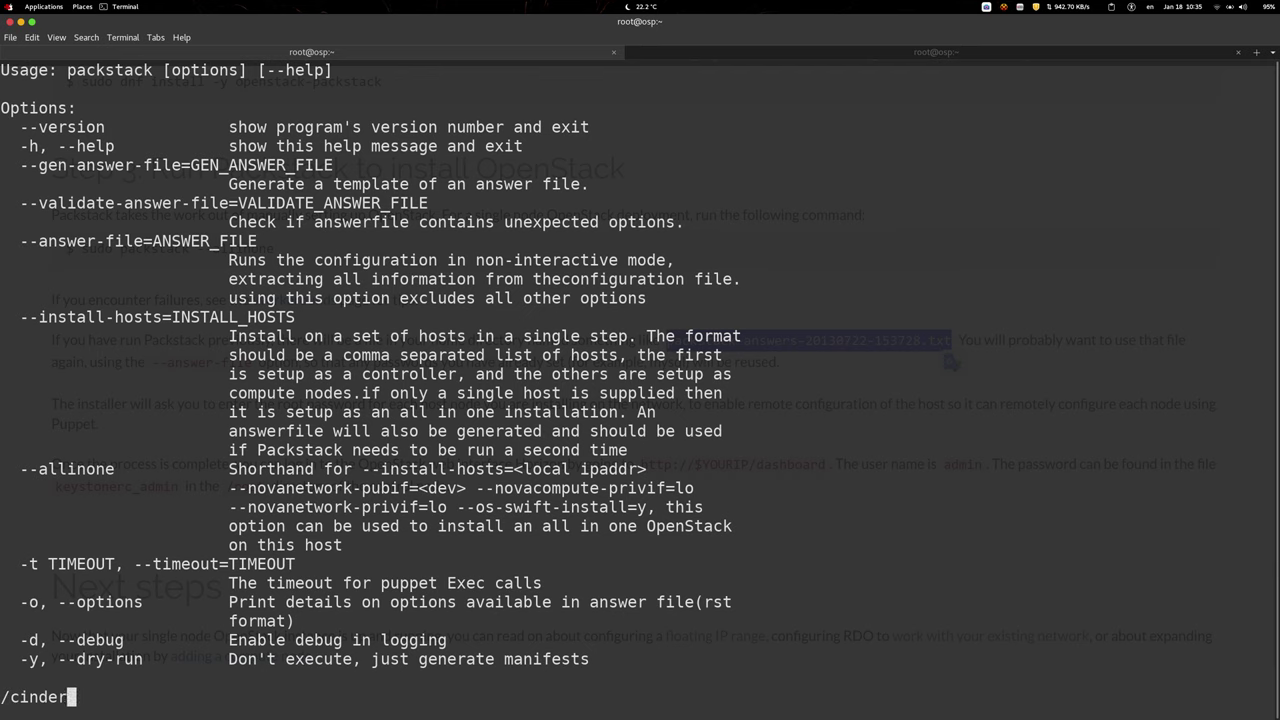
{"action": "key", "text": "Return"}
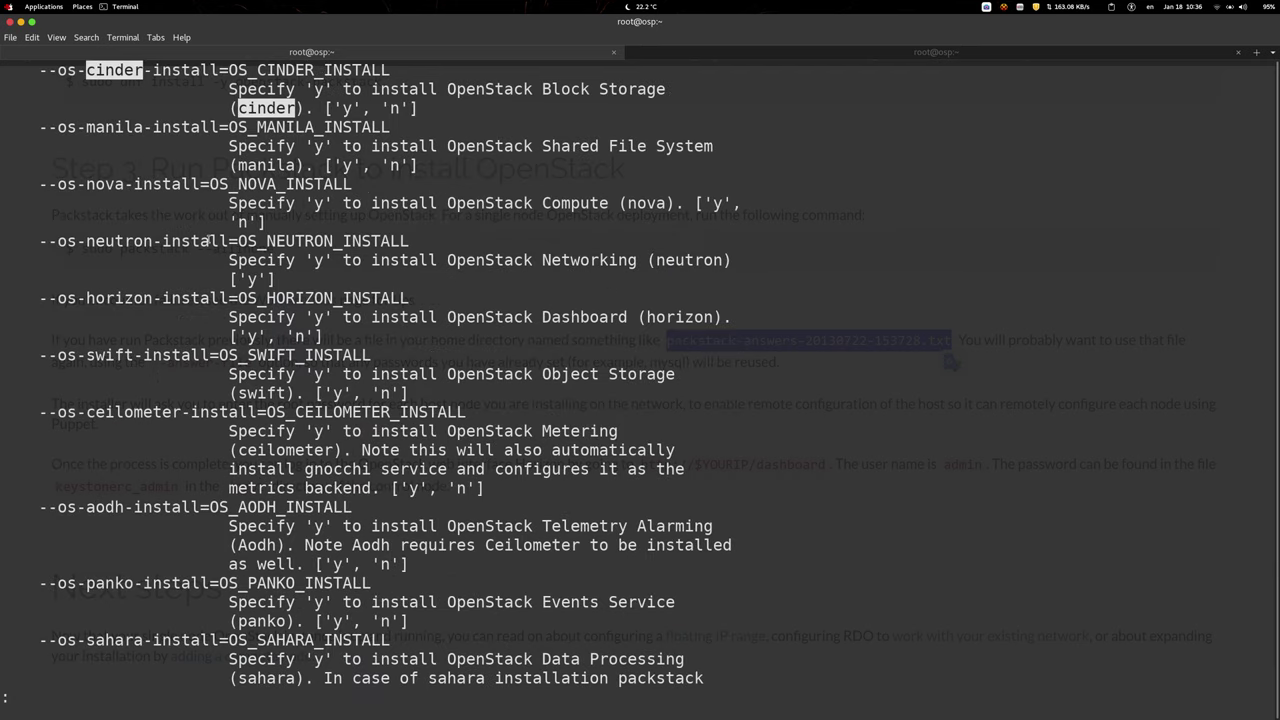
{"action": "key", "text": "g"}
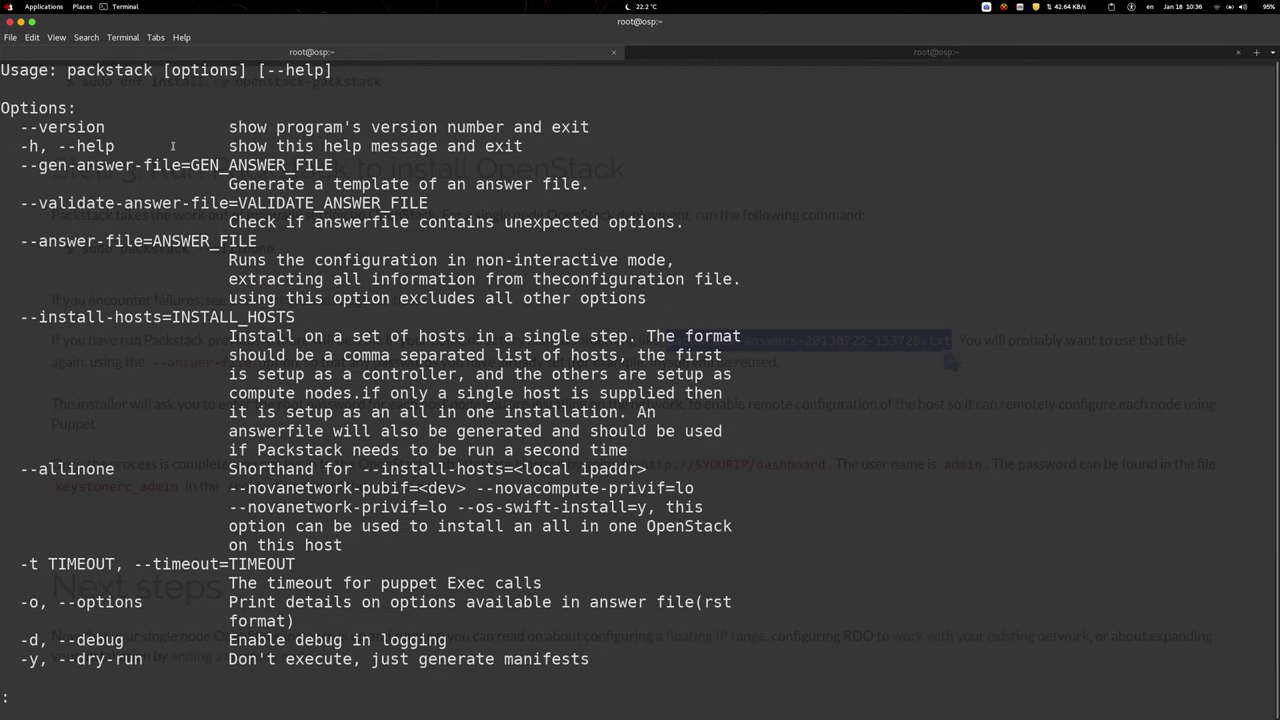
{"action": "type", "text": "/cinde"}
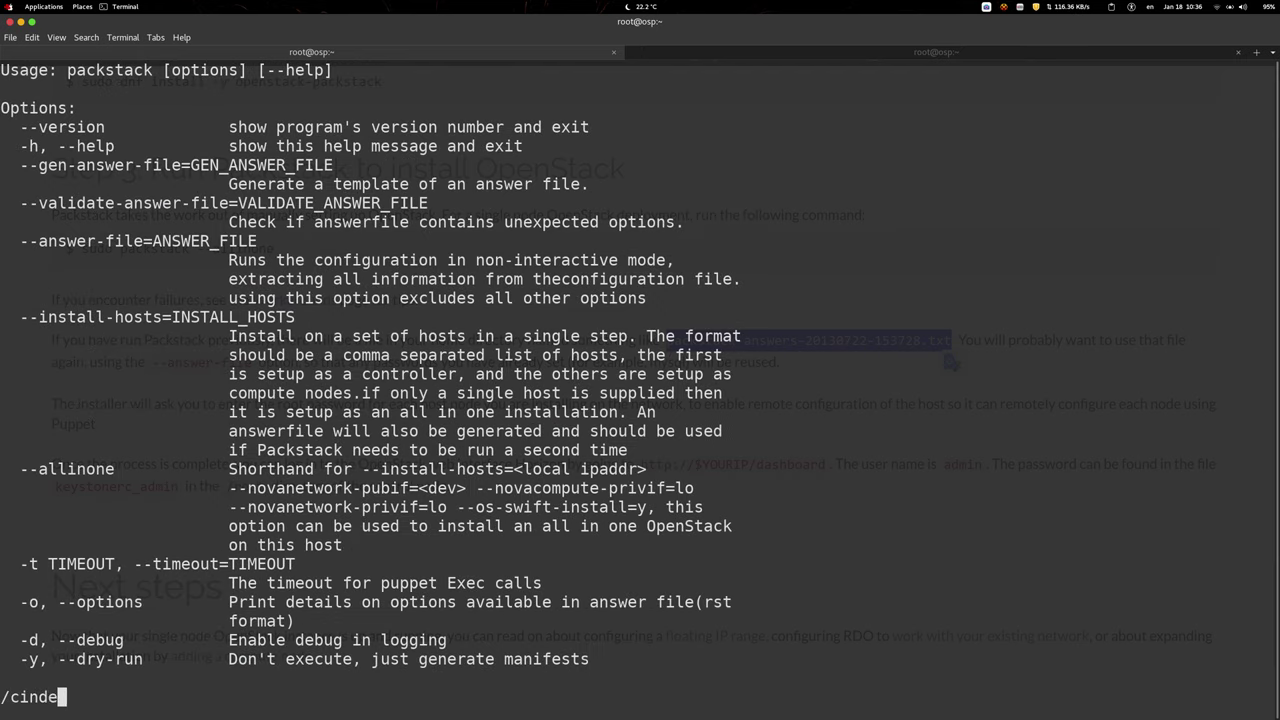
{"action": "type", "text": "r-volume"}
{"action": "key", "text": "Return"}
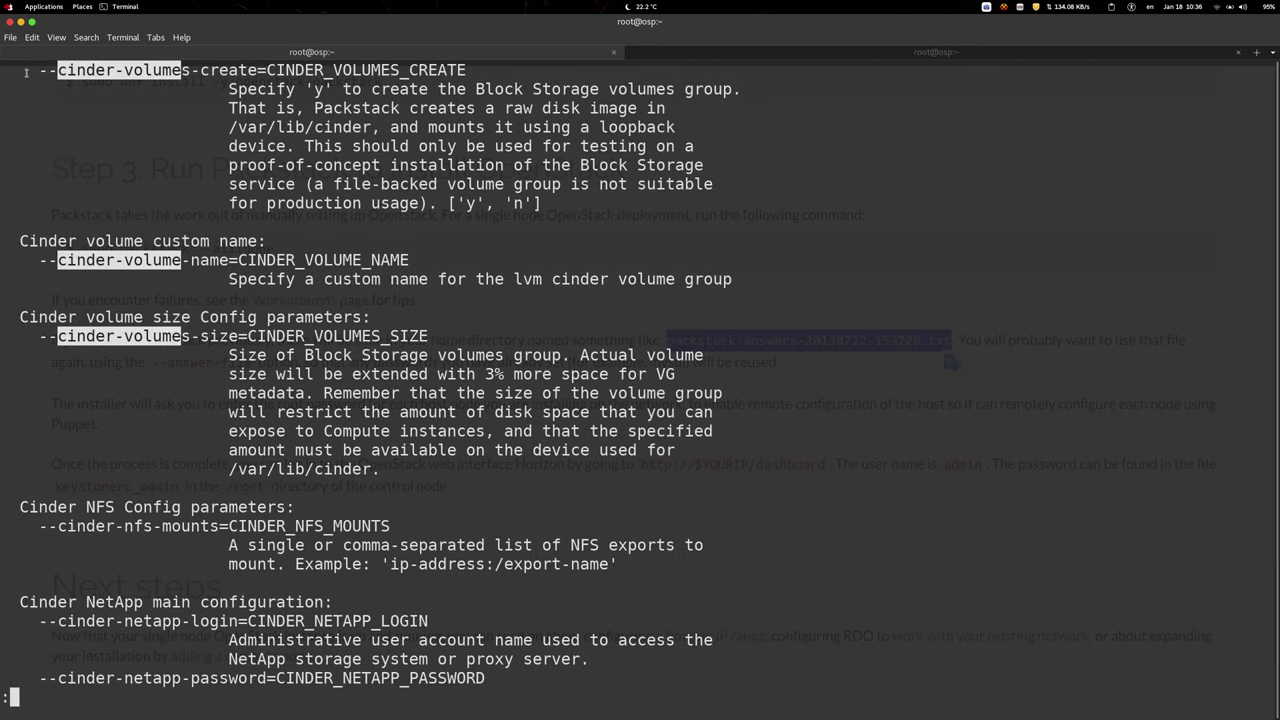
Step: Append --cinder-volumes-create=n to the packstack command
{"action": "left_click_drag", "start_coordinate": [38, 70], "coordinate": [266, 70]}
{"action": "key", "text": "ctrl+c"}
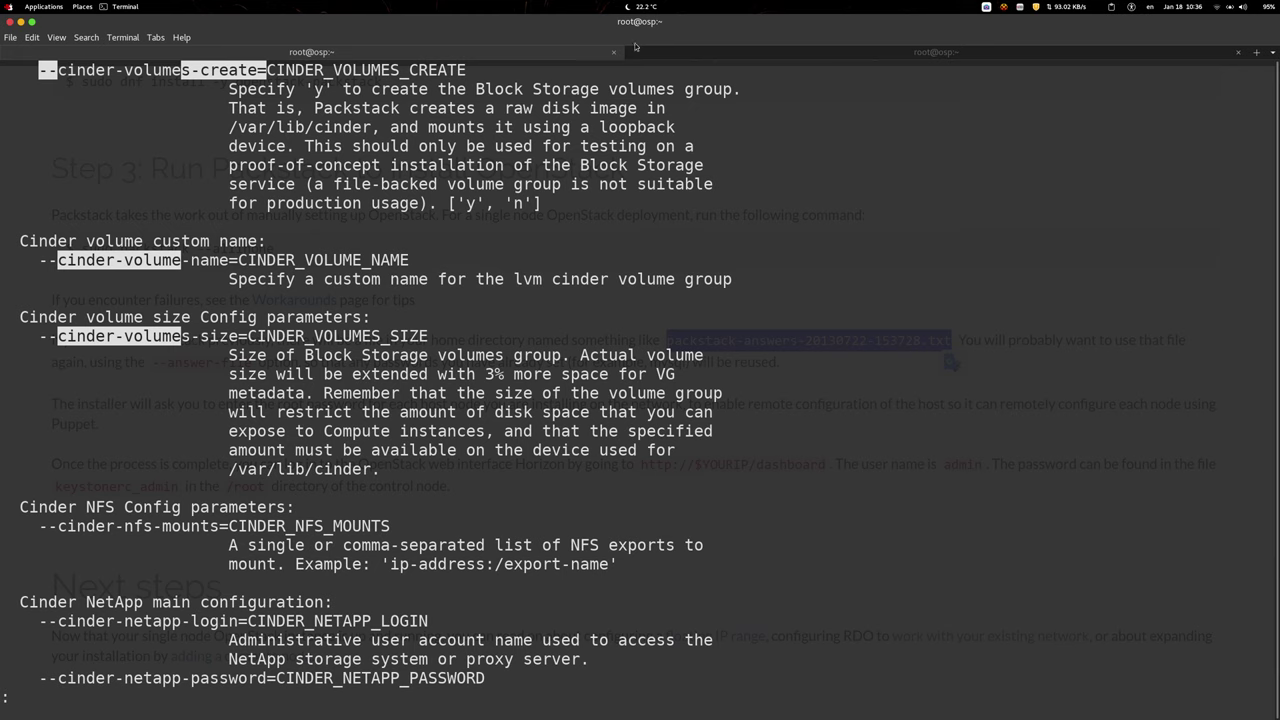
{"action": "left_click", "coordinate": [765, 50]}
{"action": "middle_click", "coordinate": [800, 255]}
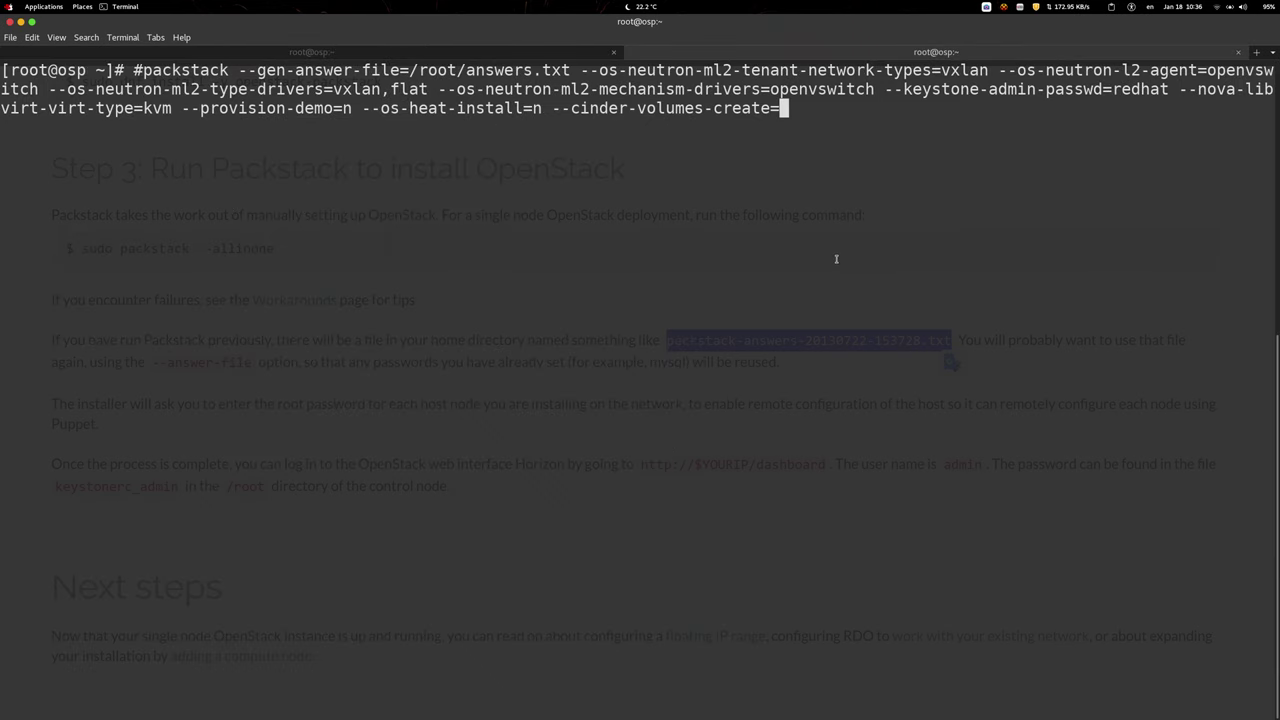
{"action": "type", "text": "n"}
Step: Search the help for os-swift, then narrow to the os-swift-storage options
{"action": "key", "text": "ctrl+Page_Up"}
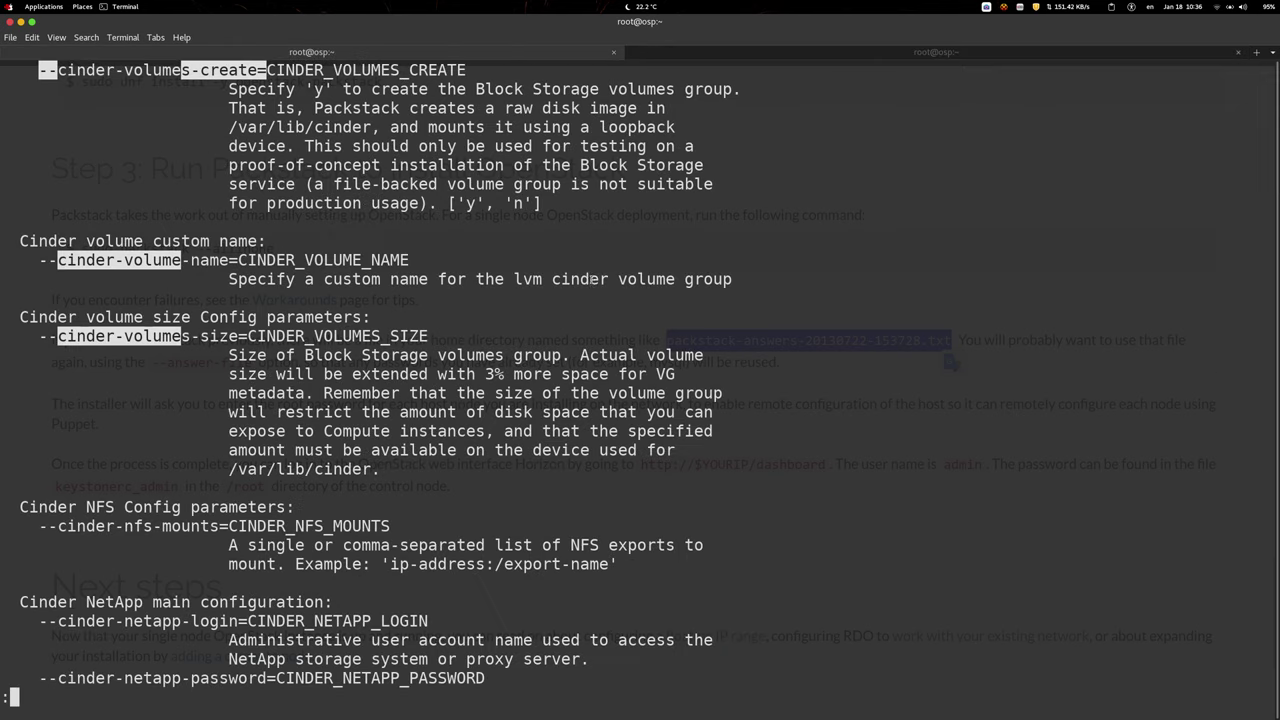
{"action": "type", "text": "g"}
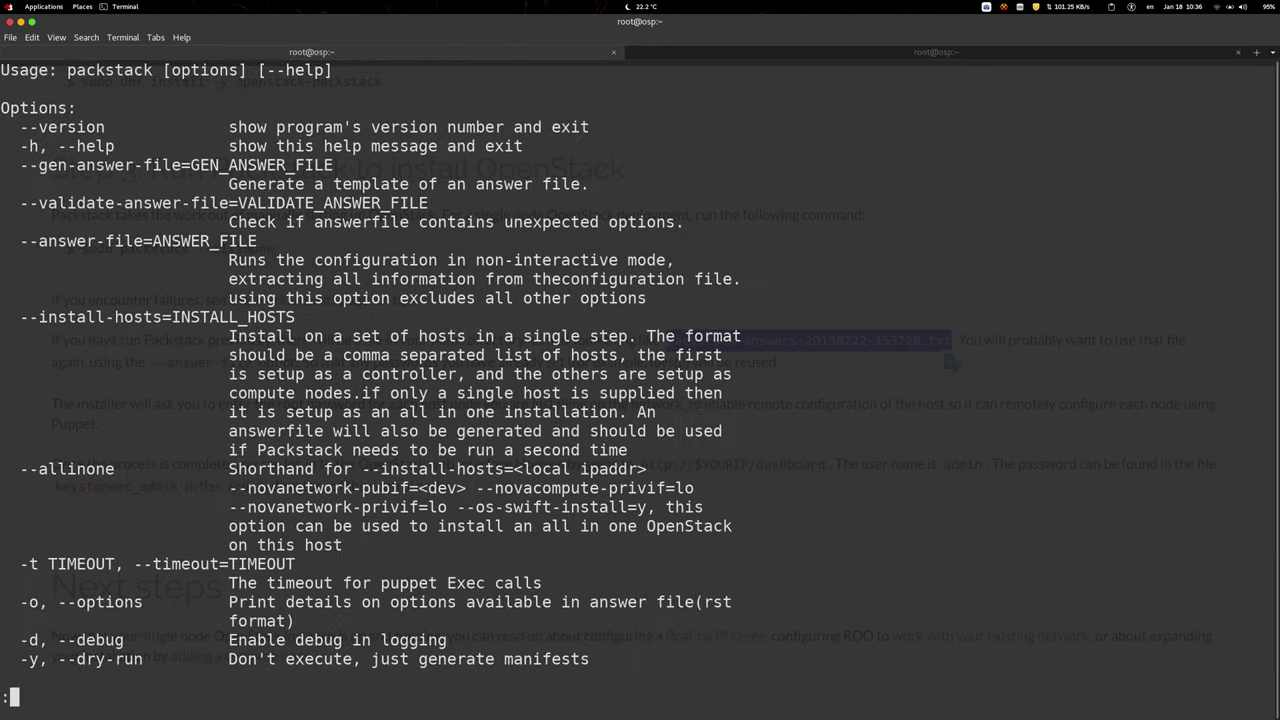
{"action": "type", "text": "/os-swift"}
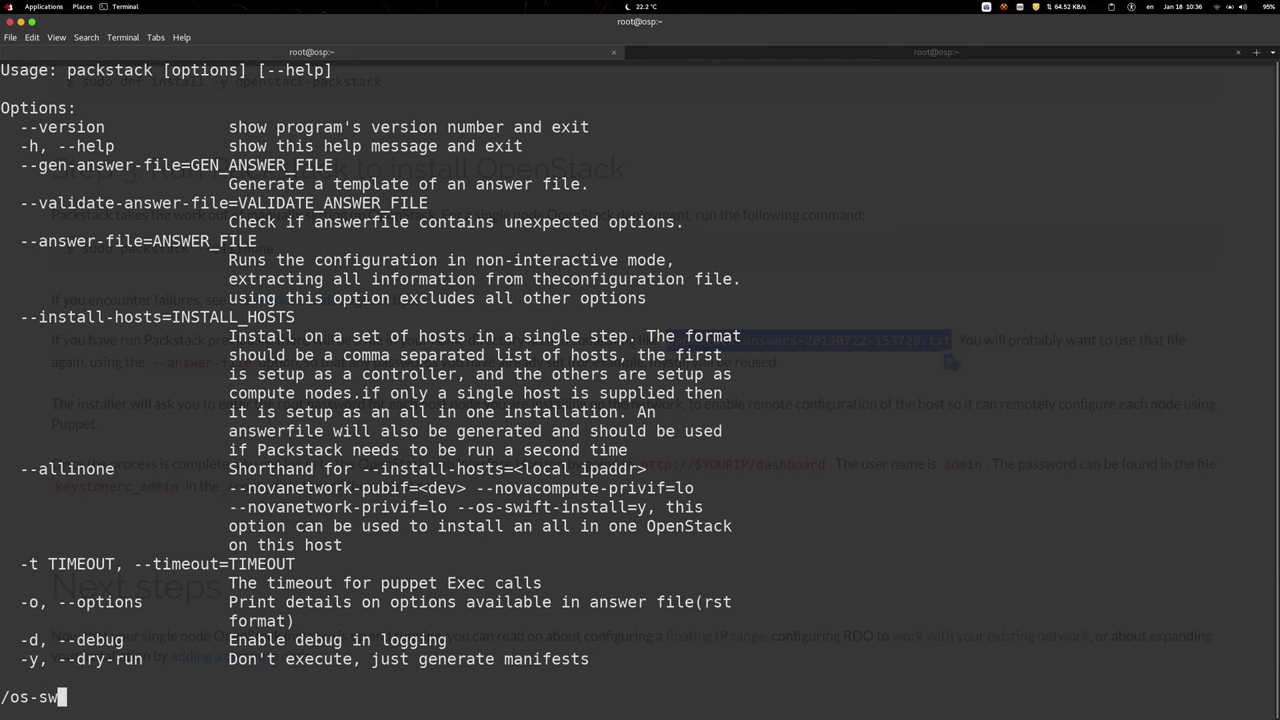
{"action": "key", "text": "BackSpace"}
{"action": "type", "text": "t"}
{"action": "key", "text": "Return"}
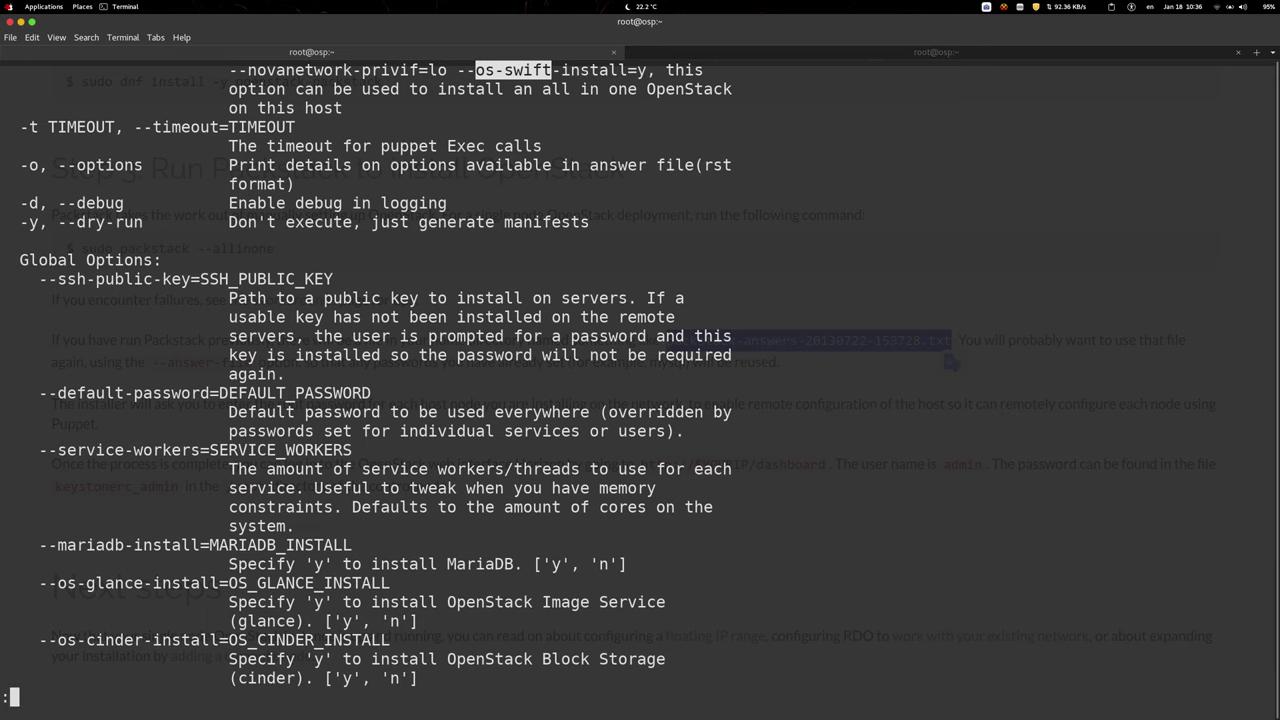
{"action": "key", "text": "n"}
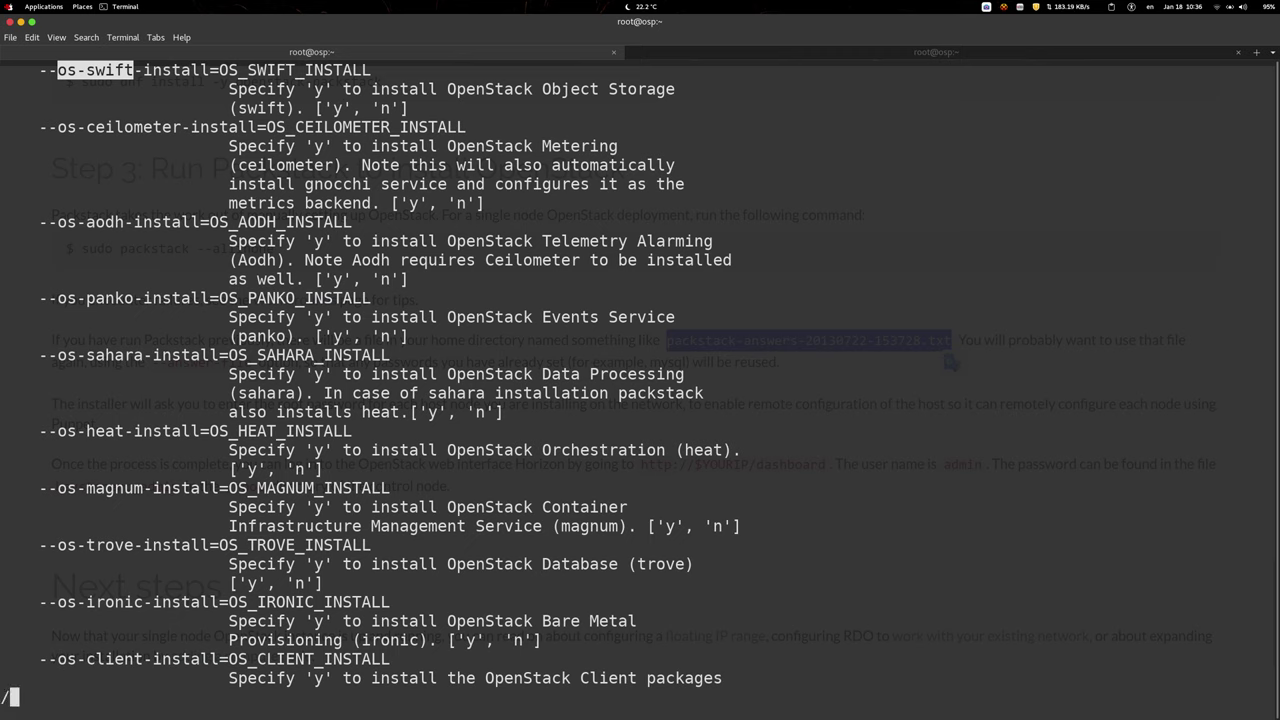
{"action": "type", "text": "/os-s"}
{"action": "type", "text": "wif"}
{"action": "key", "text": "BackSpace"}
{"action": "type", "text": "ft-"}
{"action": "type", "text": "s"}
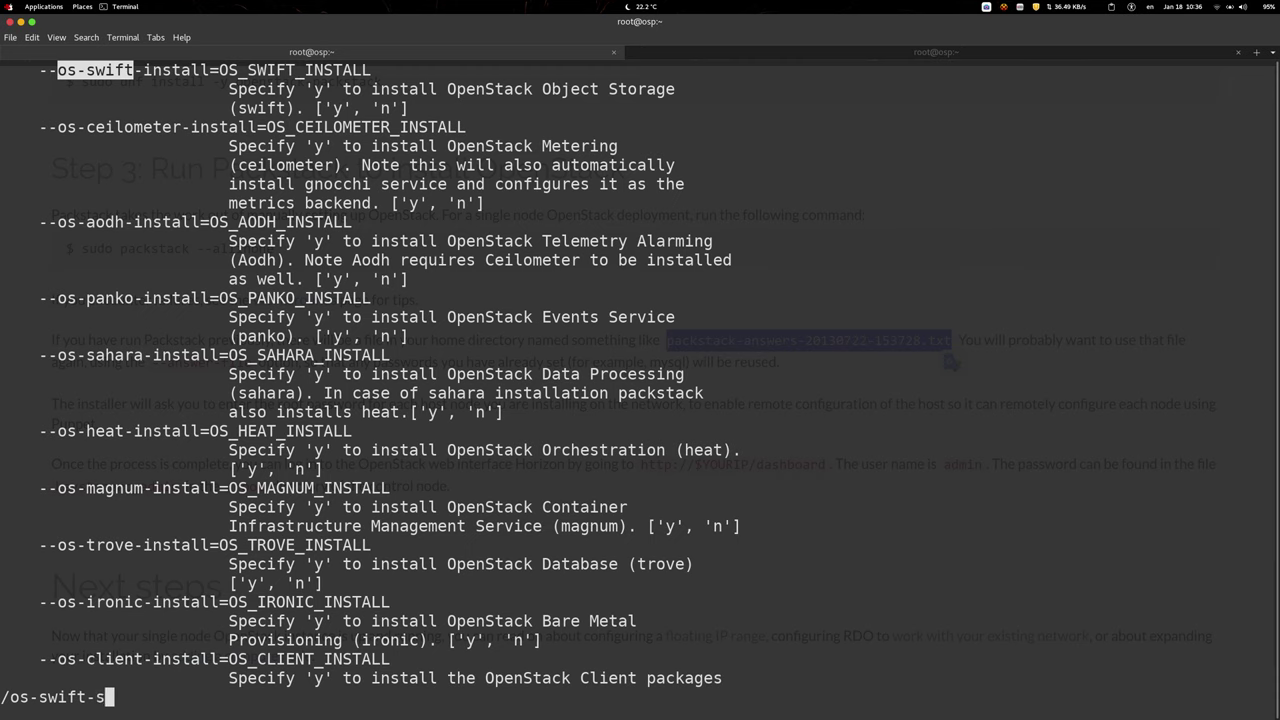
{"action": "type", "text": "torage"}
{"action": "key", "text": "Return"}
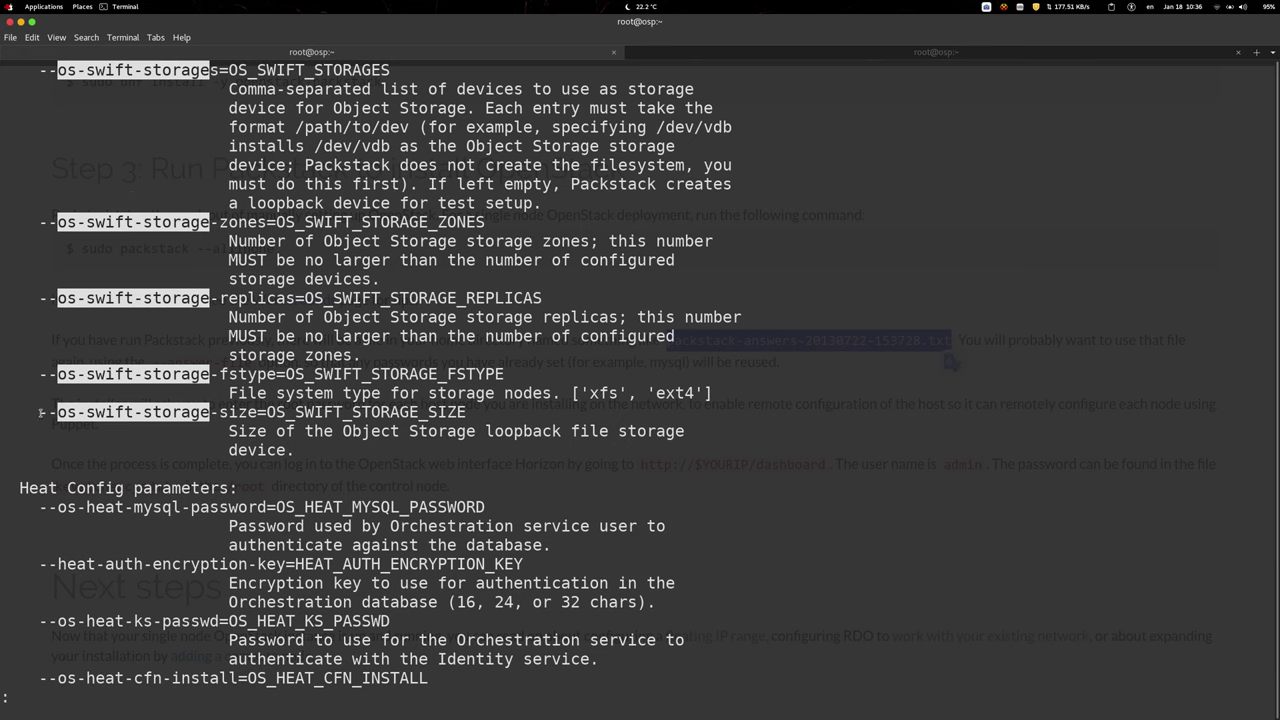
Step: Append --os-swift-storage-size=10 to the packstack command
{"action": "left_click_drag", "start_coordinate": [40, 412], "coordinate": [266, 412]}
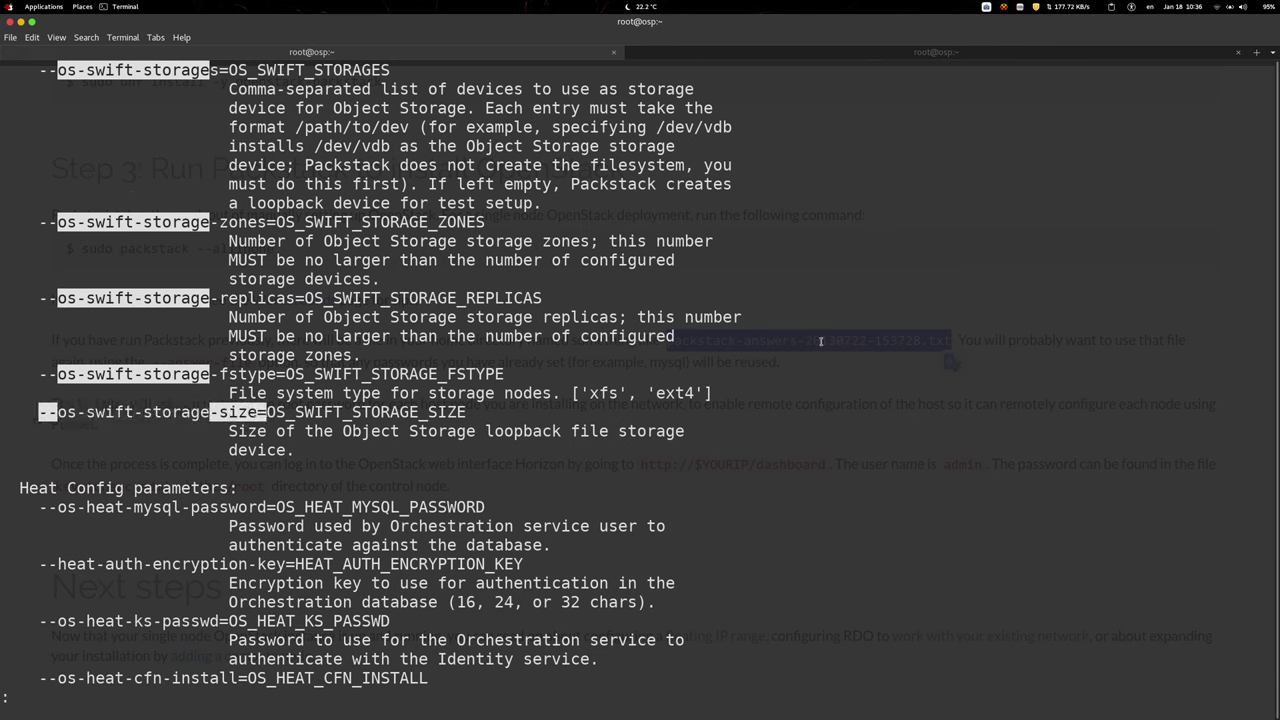
{"action": "left_click", "coordinate": [829, 57]}
{"action": "middle_click", "coordinate": [829, 369]}
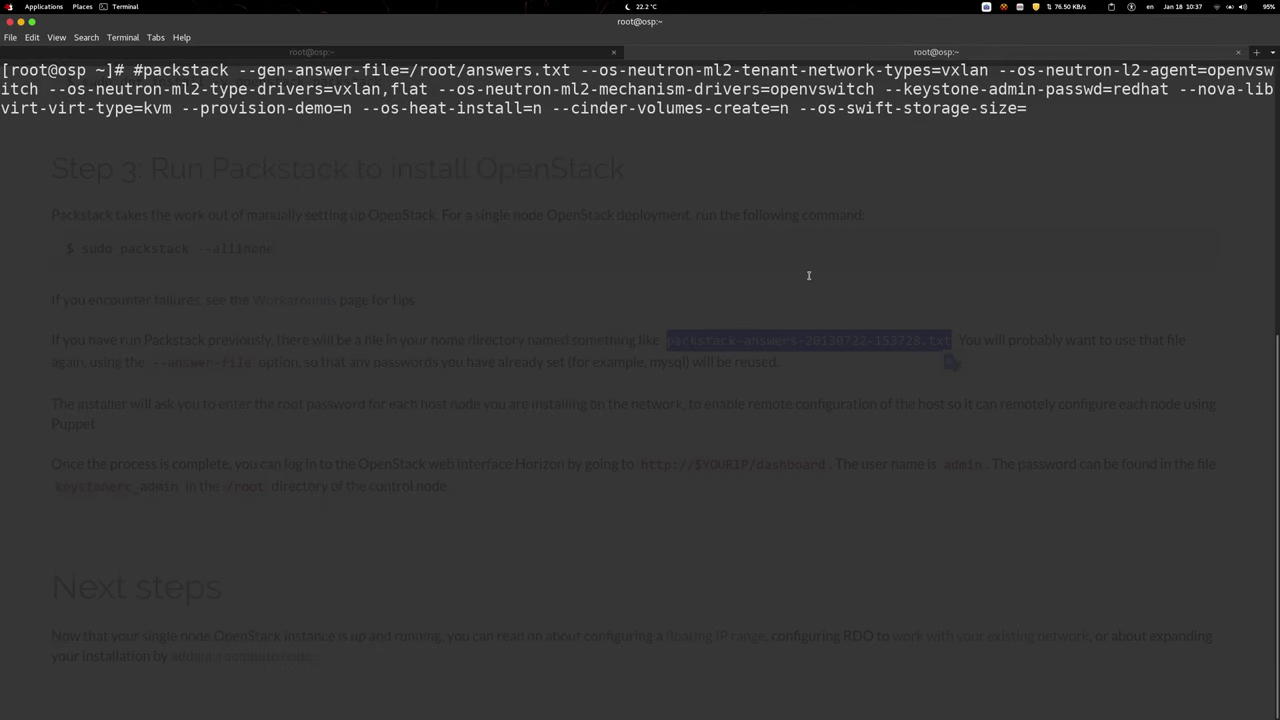
{"action": "type", "text": "10"}
Step: Highlight the --gen-answer-file, neutron vxlan/flat, openvswitch and keystone admin password options
{"action": "left_click_drag", "start_coordinate": [238, 70], "coordinate": [572, 70]}
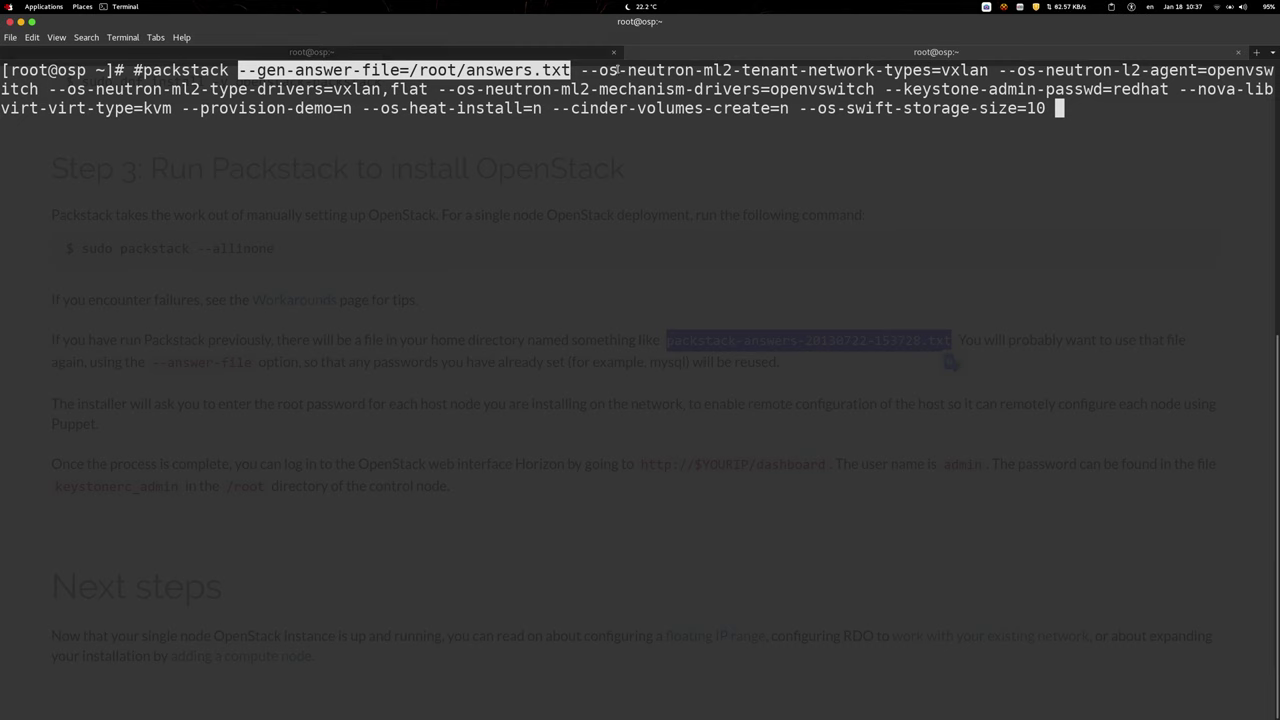
{"action": "left_click_drag", "start_coordinate": [580, 70], "coordinate": [695, 70]}
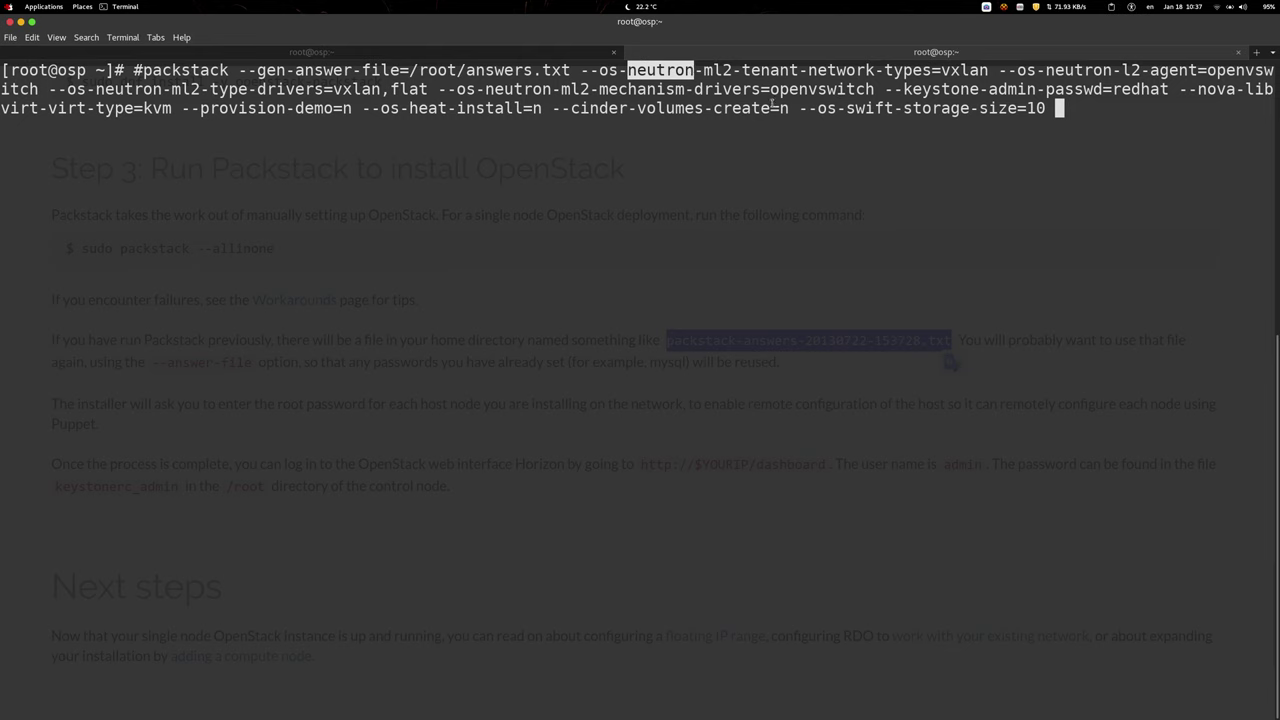
{"action": "left_click_drag", "start_coordinate": [941, 70], "coordinate": [988, 70]}
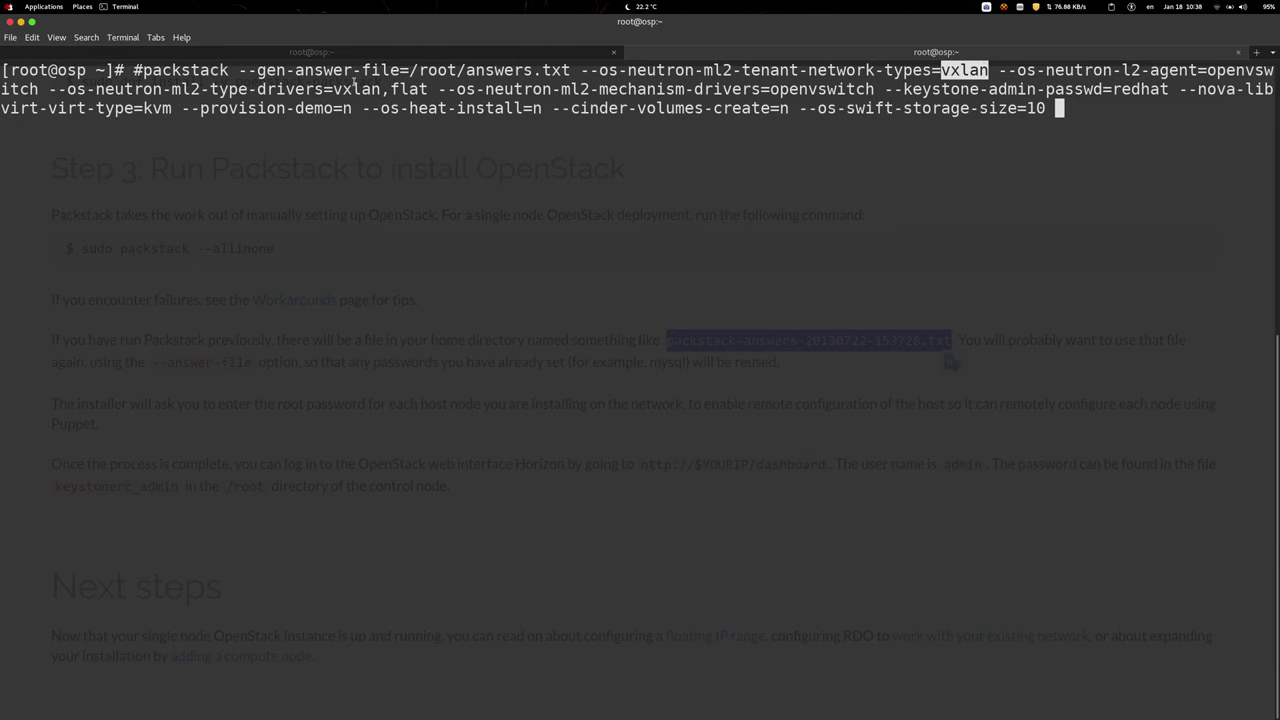
{"action": "left_click_drag", "start_coordinate": [334, 89], "coordinate": [430, 89]}
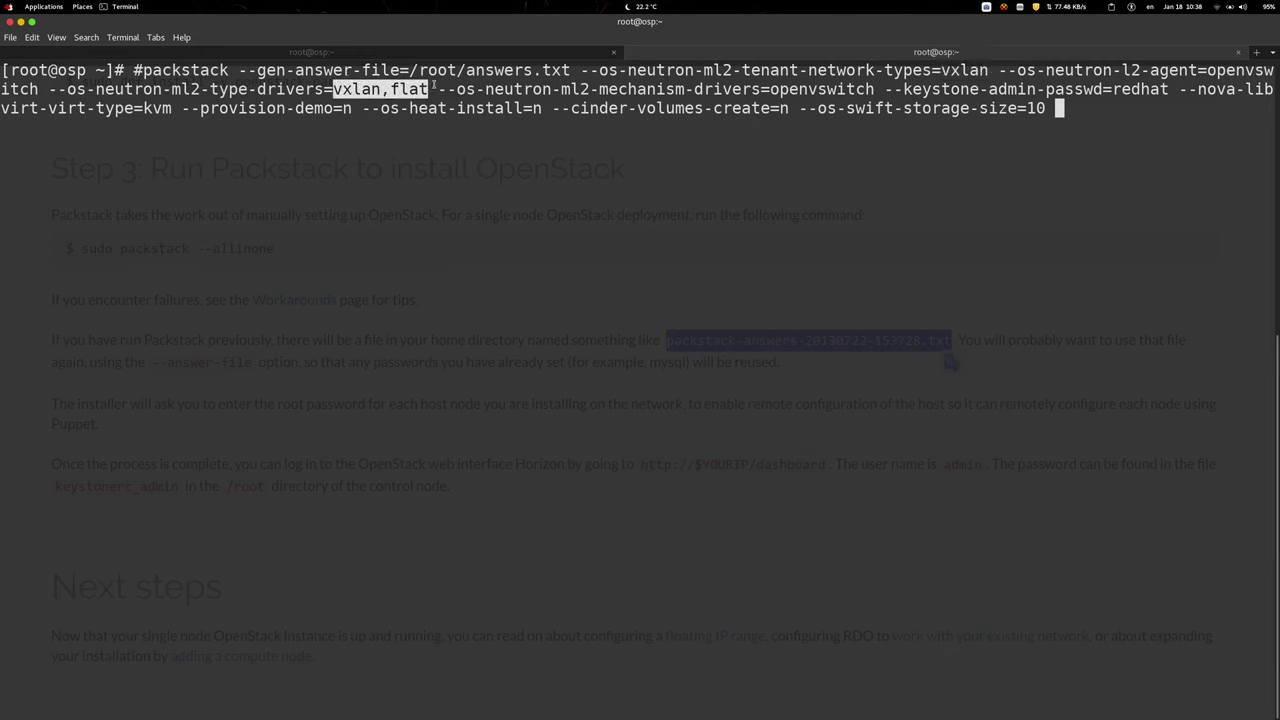
{"action": "left_click", "coordinate": [338, 91]}
{"action": "left_click_drag", "start_coordinate": [333, 89], "coordinate": [381, 89]}
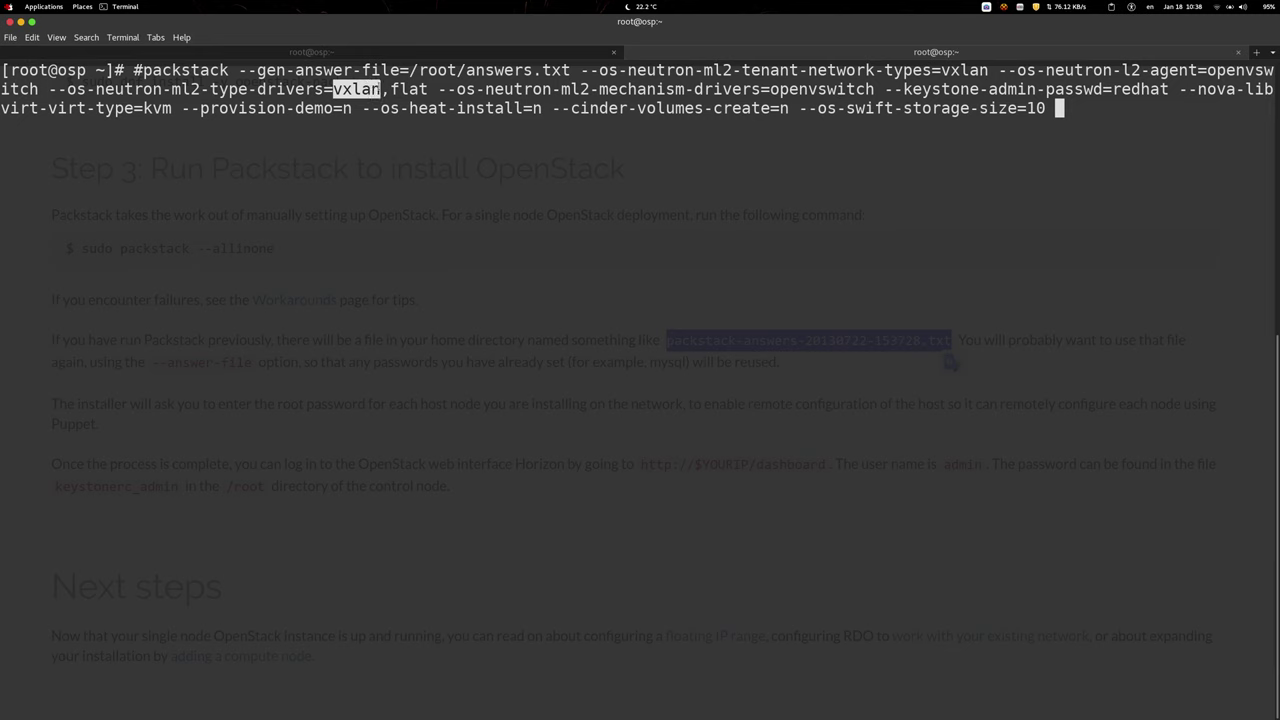
{"action": "left_click", "coordinate": [393, 89]}
{"action": "left_click_drag", "start_coordinate": [393, 89], "coordinate": [428, 89]}
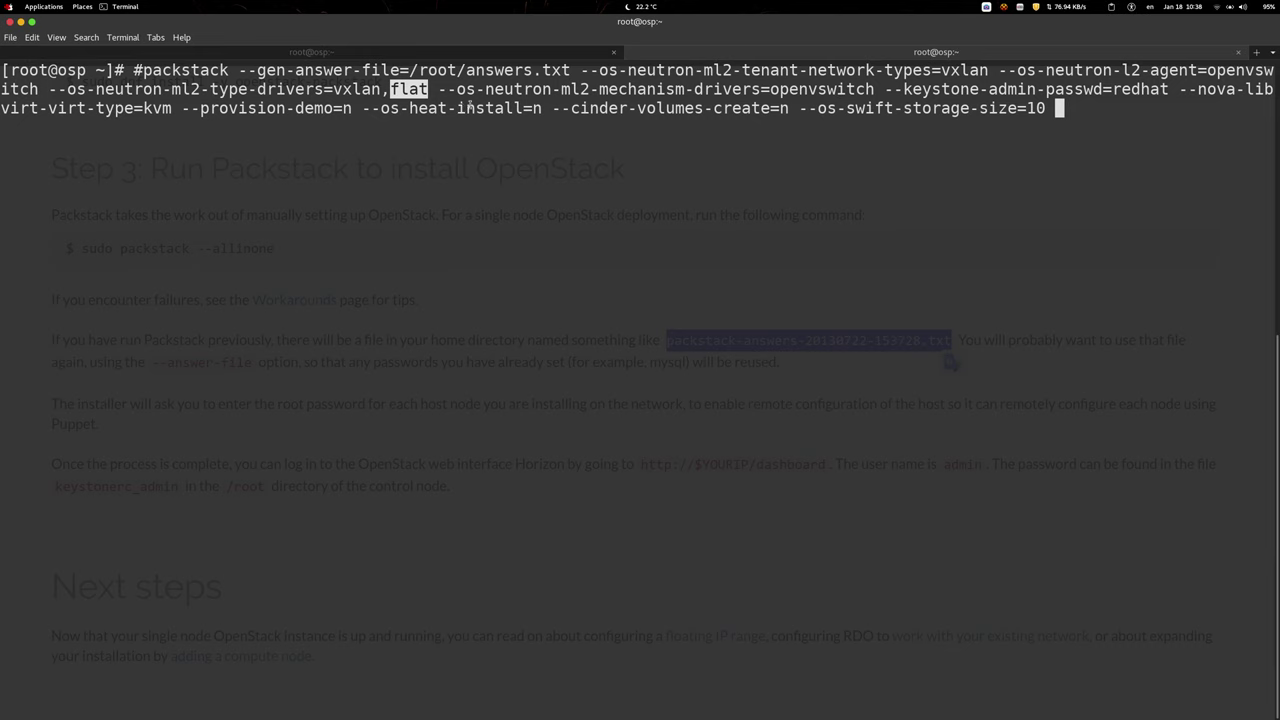
{"action": "left_click_drag", "start_coordinate": [440, 90], "coordinate": [1168, 90]}
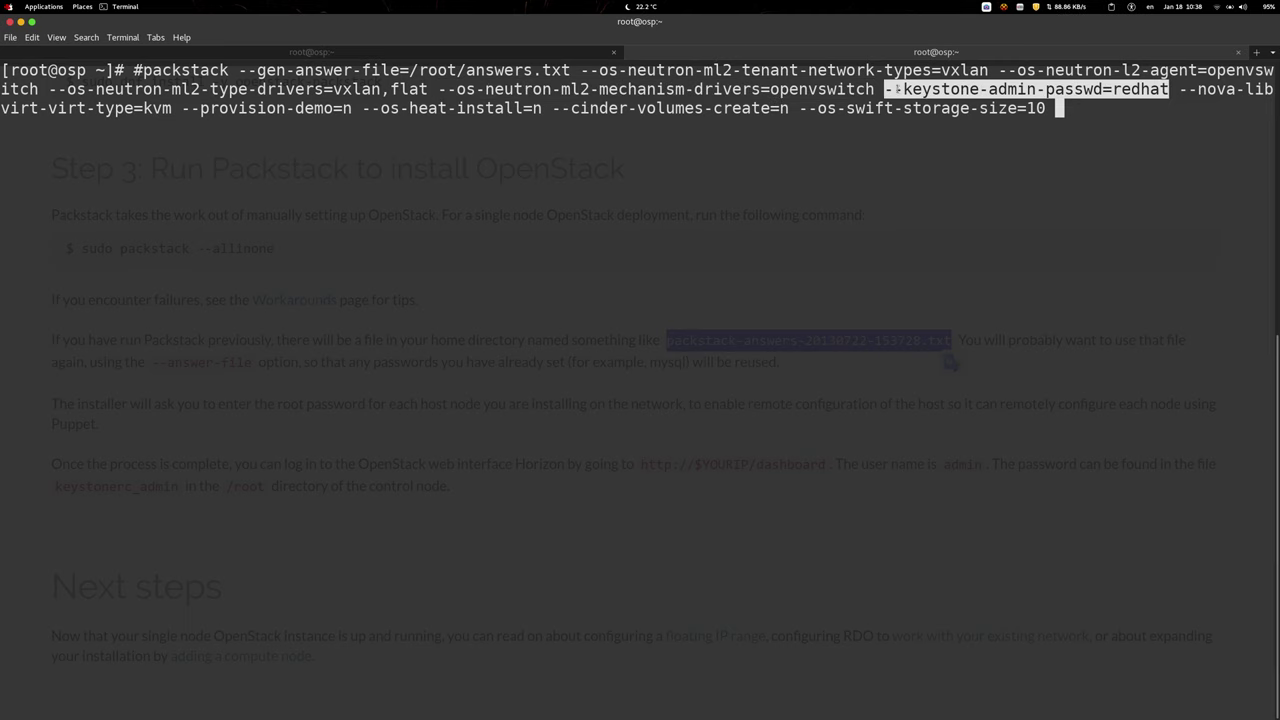
{"action": "left_click_drag", "start_coordinate": [903, 89], "coordinate": [975, 90]}
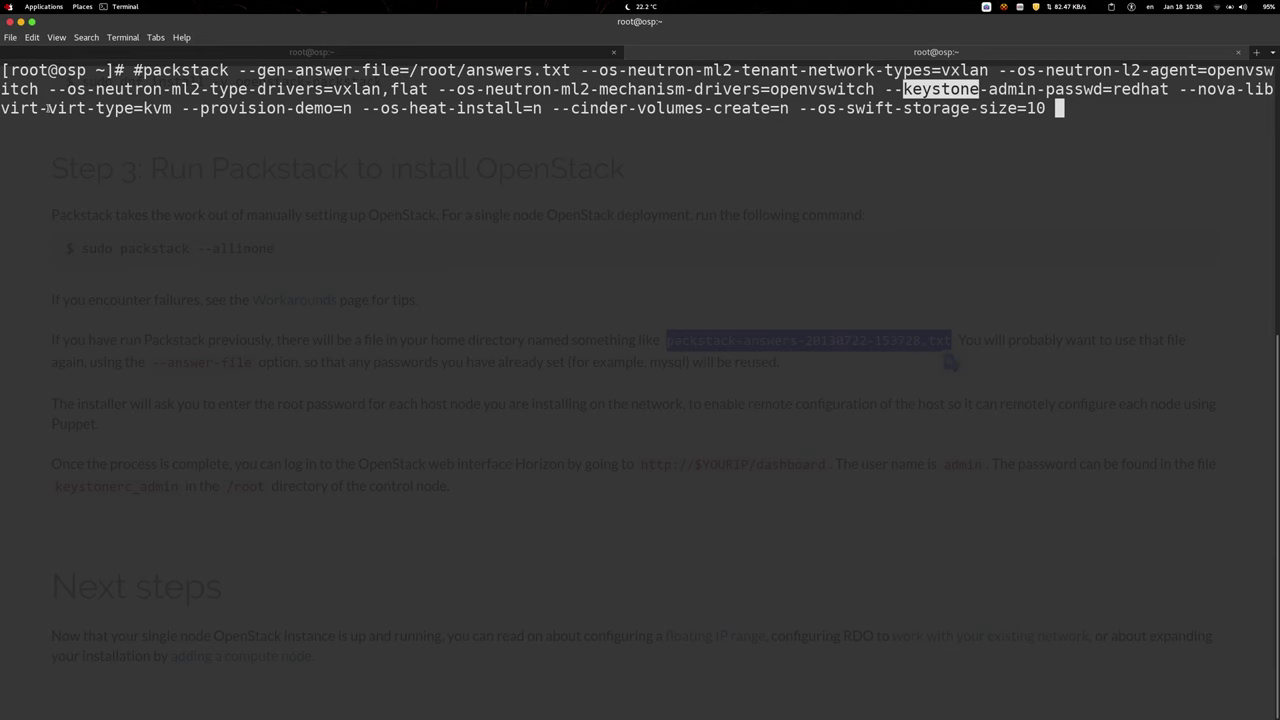
Step: Highlight the kvm, --provision-demo=n, --os-heat-install=n, --cinder-volumes-create=n and --os-swift-storage-size options
{"action": "double_click", "coordinate": [148, 106]}
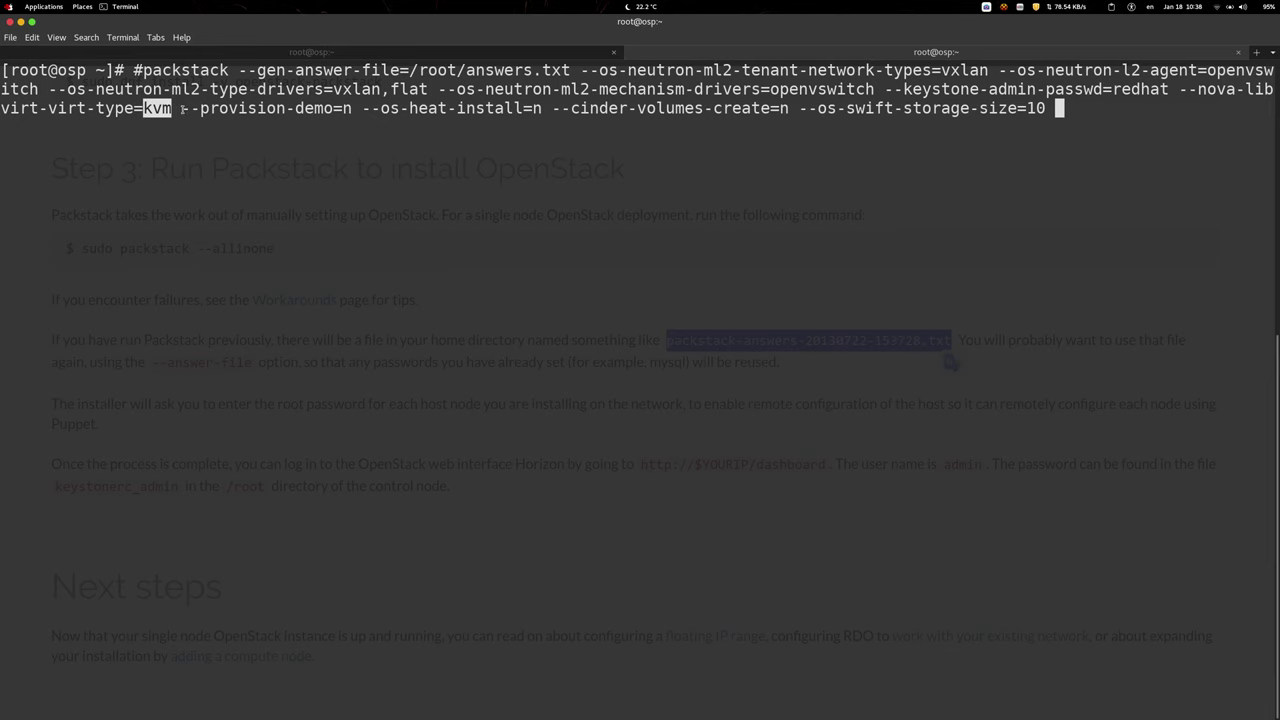
{"action": "left_click_drag", "start_coordinate": [181, 107], "coordinate": [349, 107]}
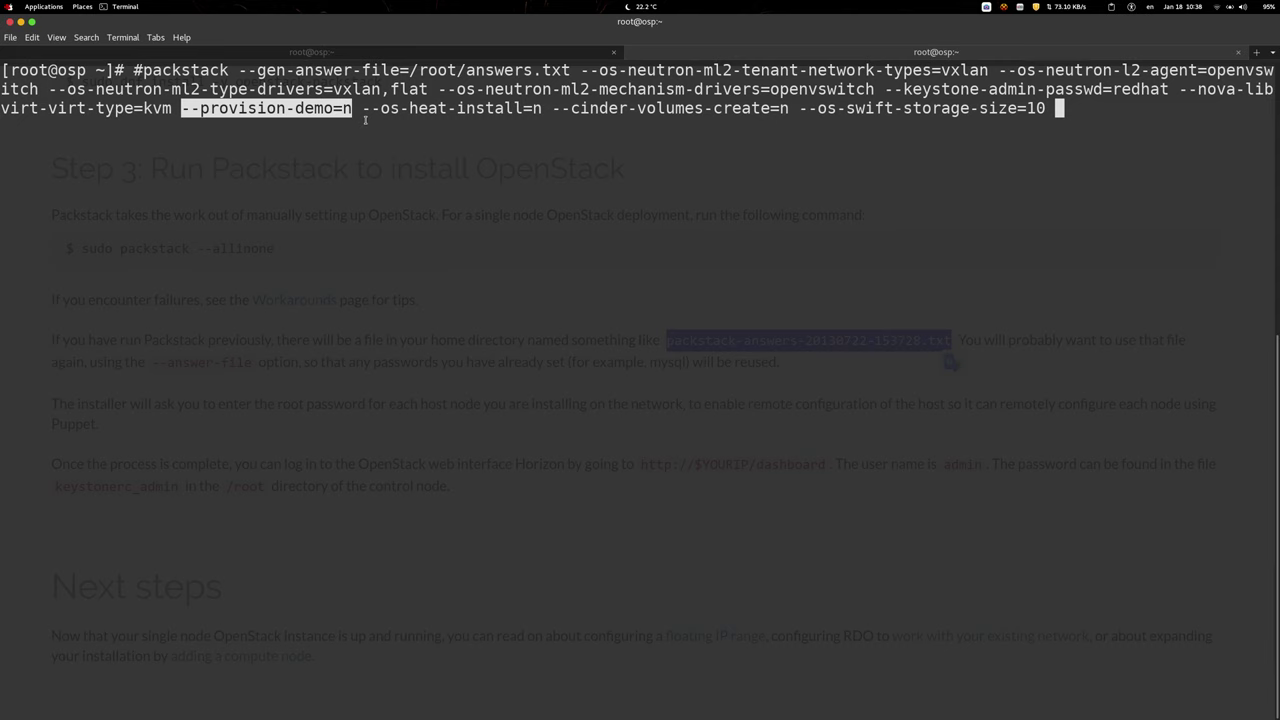
{"action": "left_click", "coordinate": [355, 111]}
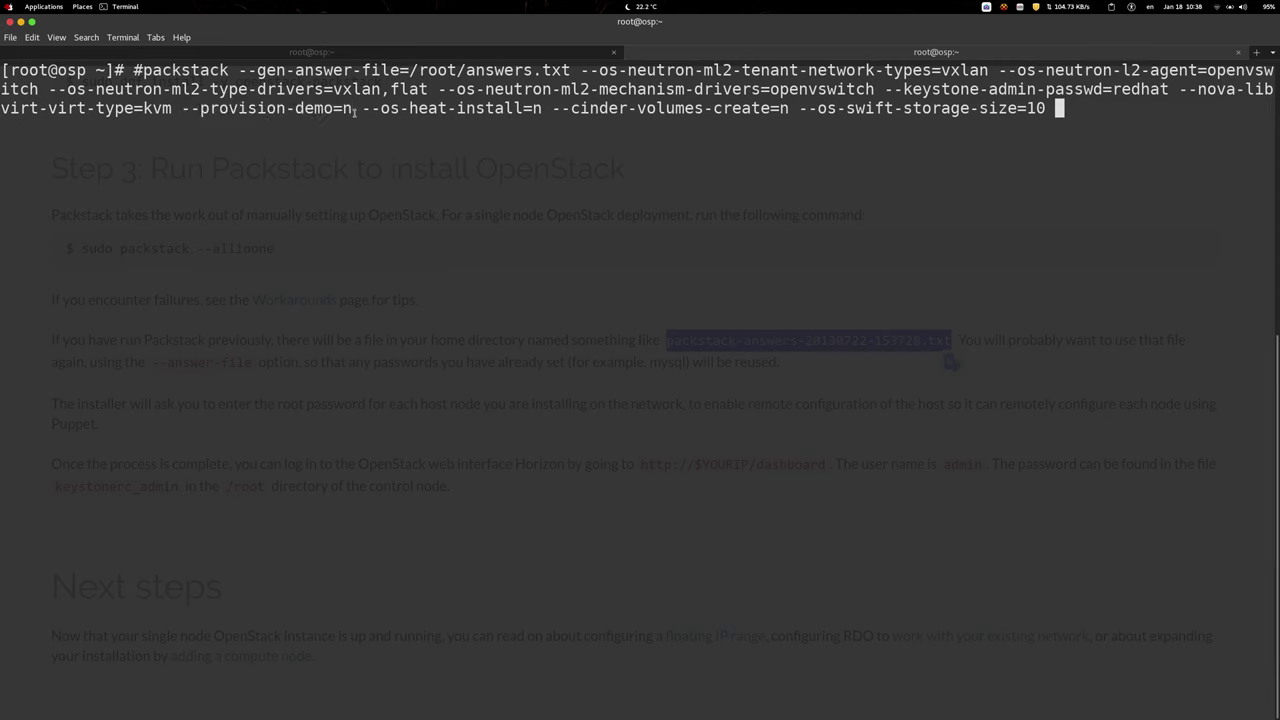
{"action": "left_click_drag", "start_coordinate": [362, 108], "coordinate": [543, 108]}
{"action": "left_click", "coordinate": [506, 143]}
{"action": "left_click_drag", "start_coordinate": [552, 108], "coordinate": [1041, 97]}
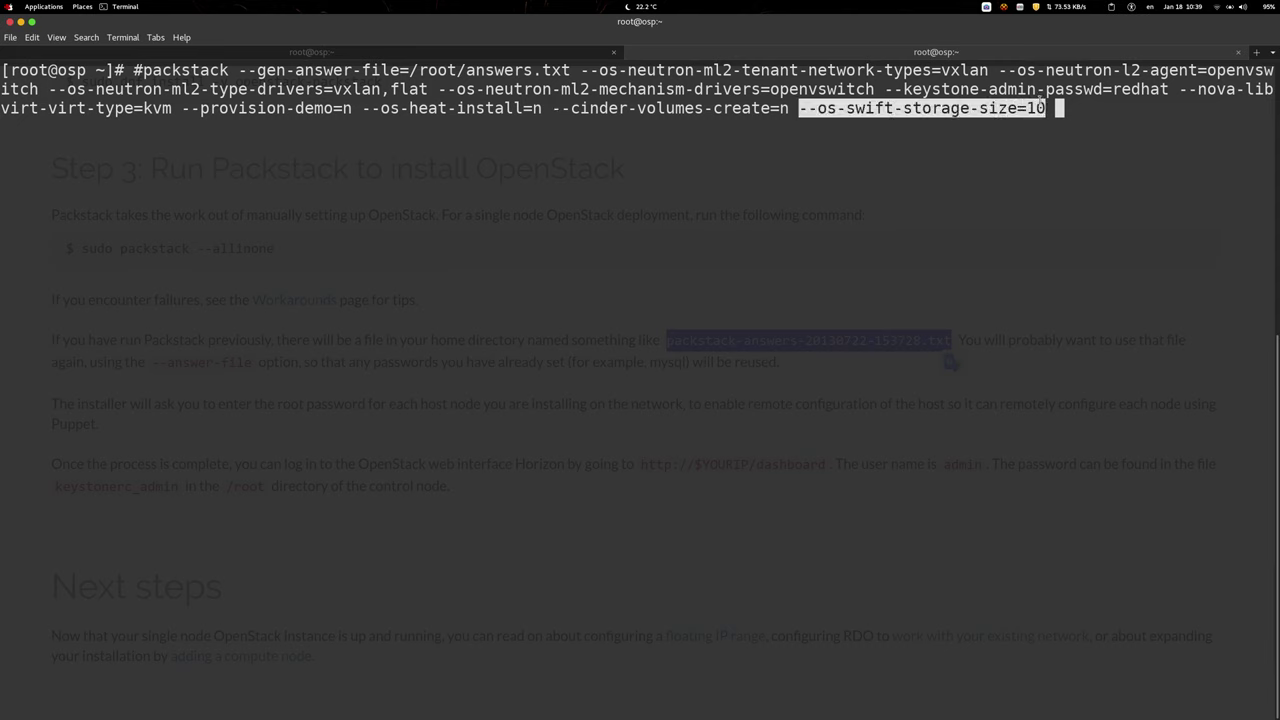
{"action": "left_click", "coordinate": [1036, 144]}
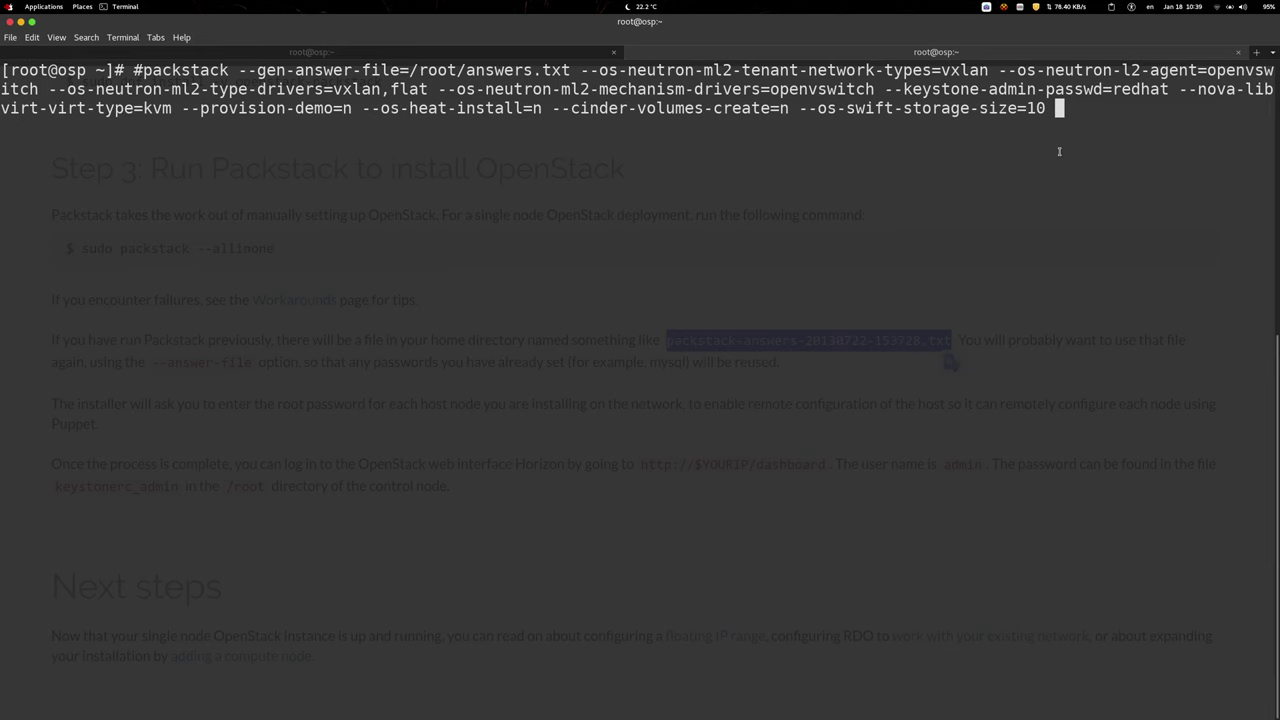
{"action": "left_click_drag", "start_coordinate": [799, 108], "coordinate": [1015, 108]}
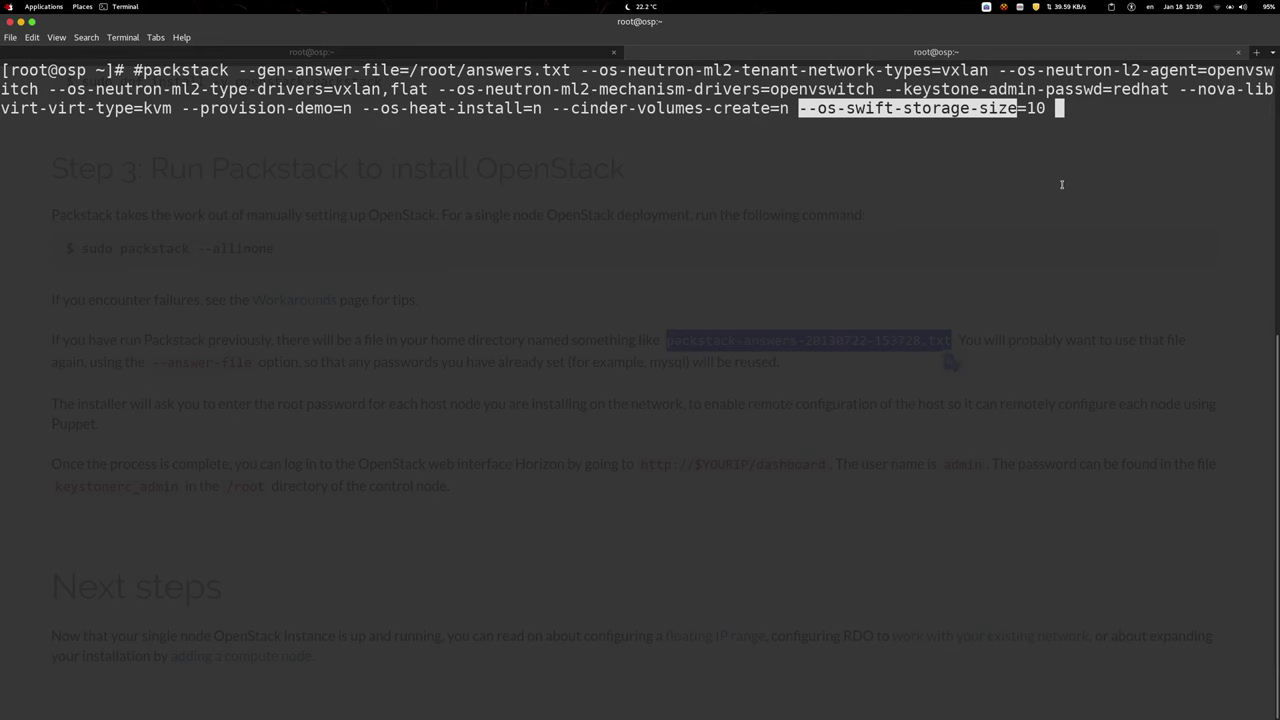
Step: Submit the commented line, copy the packstack command, and start a tmux session
{"action": "key", "text": "Return"}
{"action": "key", "text": "Return"}
{"action": "key", "text": "Return"}
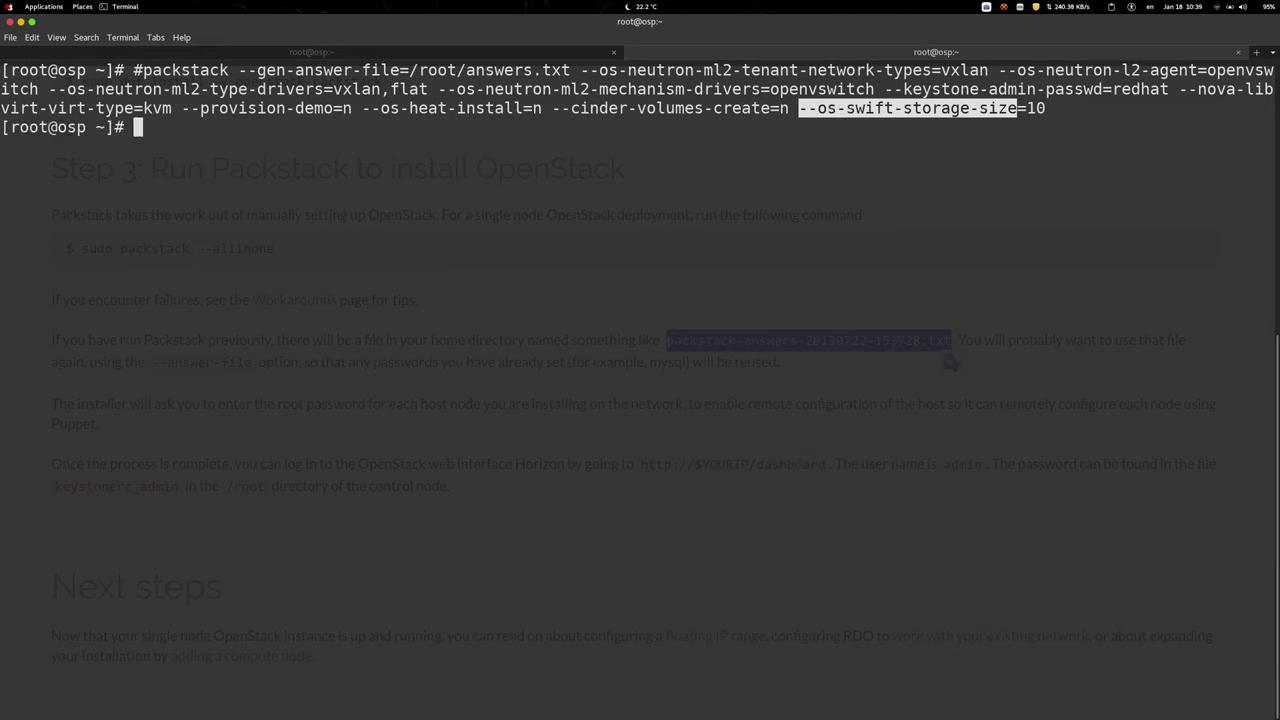
{"action": "type", "text": "tmux"}
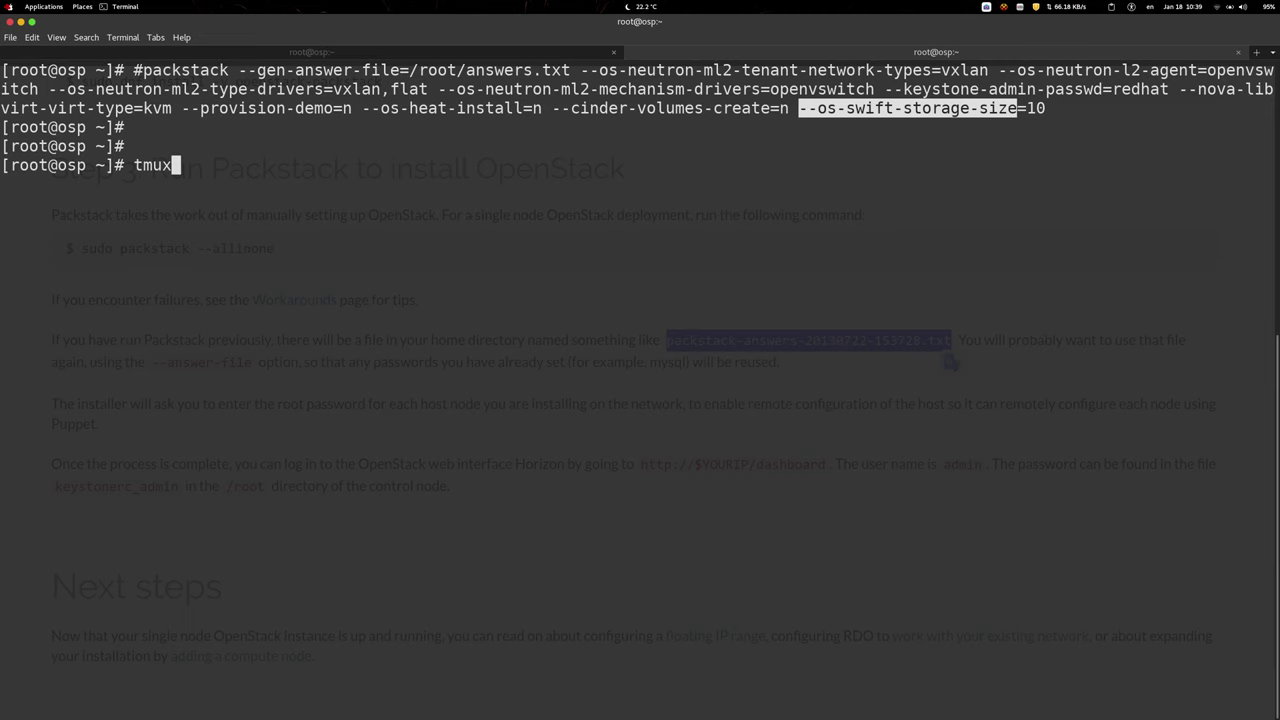
{"action": "left_click_drag", "start_coordinate": [143, 70], "coordinate": [1055, 104]}
{"action": "key", "text": "ctrl+c"}
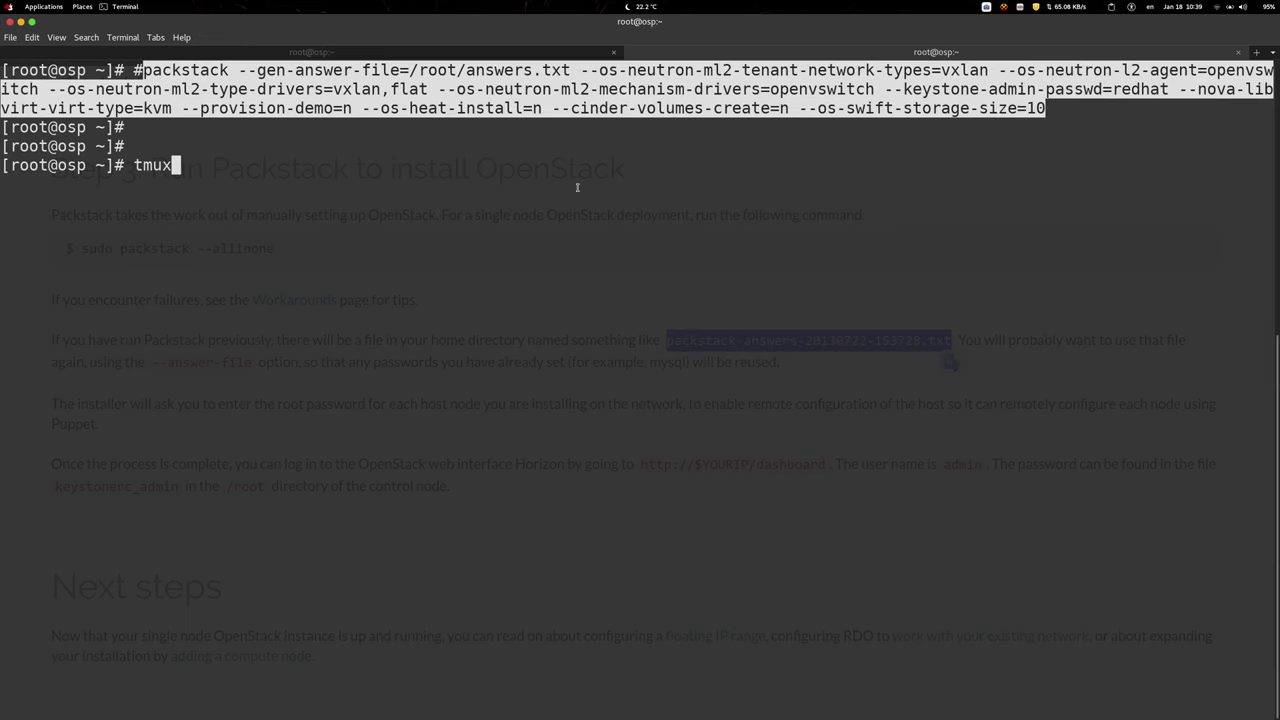
{"action": "key", "text": "Return"}
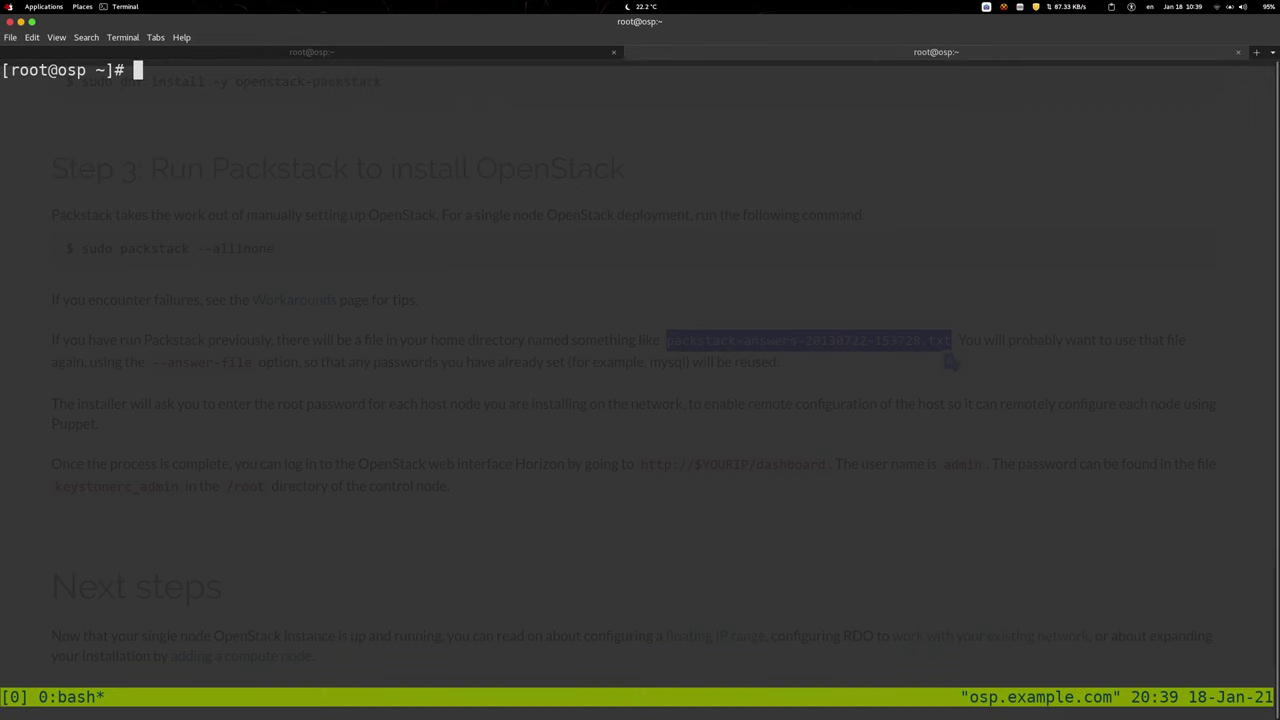
Step: Paste the packstack answer-file command at the tmux prompt and run it
{"action": "right_click", "coordinate": [270, 188]}
{"action": "left_click", "coordinate": [297, 227]}
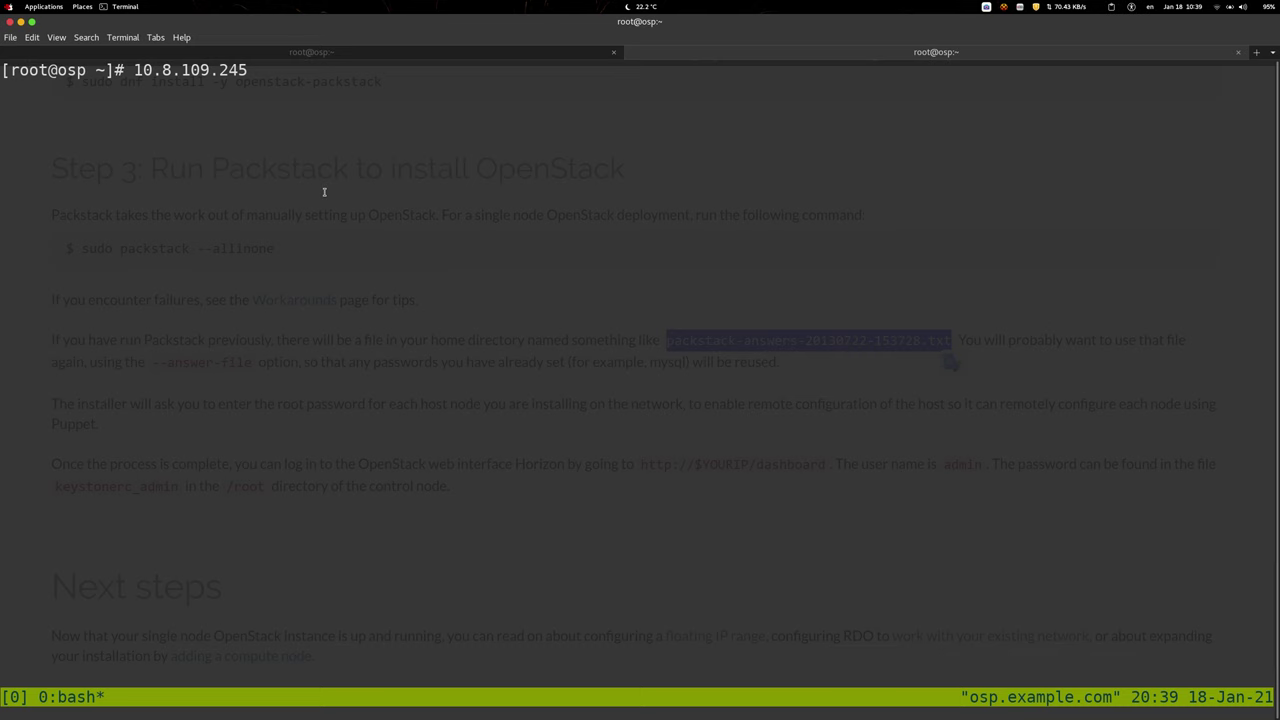
{"action": "key", "text": "BackSpace"}
{"action": "key", "text": "BackSpace"}
{"action": "key", "text": "BackSpace"}
{"action": "key", "text": "BackSpace"}
{"action": "key", "text": "BackSpace"}
{"action": "key", "text": "BackSpace"}
{"action": "key", "text": "BackSpace"}
{"action": "key", "text": "BackSpace"}
{"action": "key", "text": "BackSpace"}
{"action": "key", "text": "BackSpace"}
{"action": "key", "text": "BackSpace"}
{"action": "key", "text": "BackSpace"}
{"action": "key", "text": "ctrl+shift+v"}
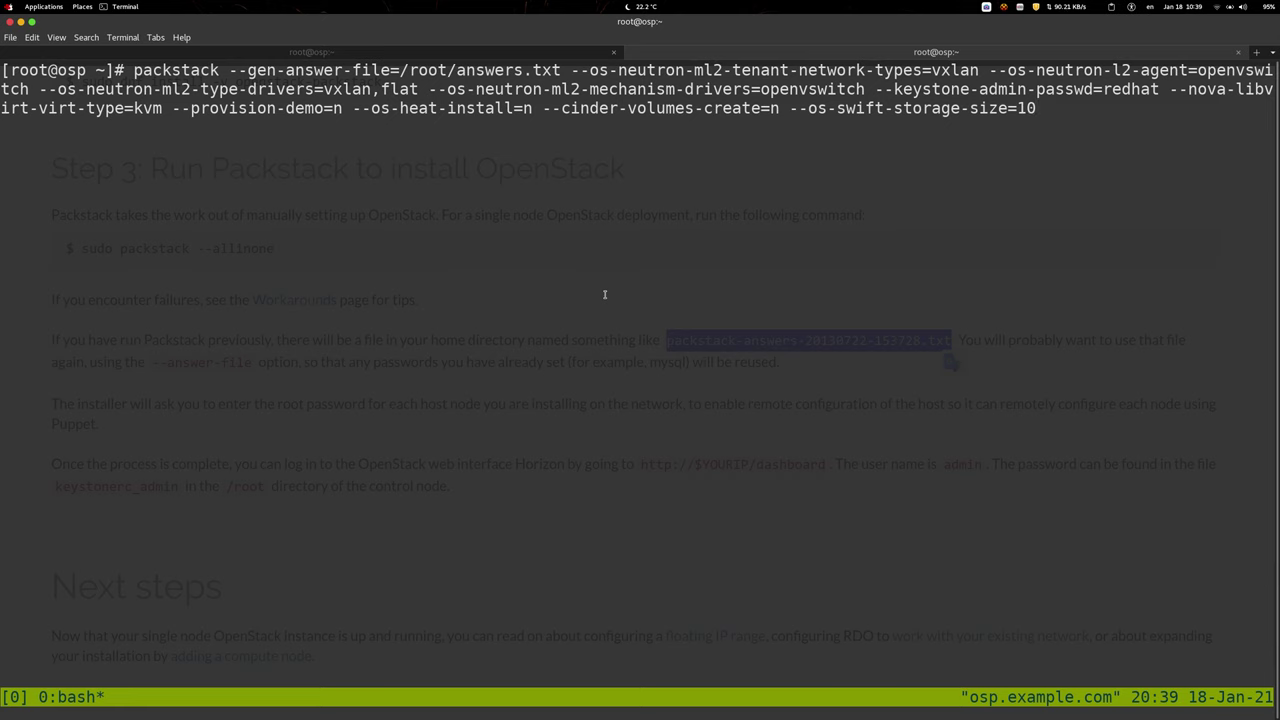
{"action": "key", "text": "Return"}
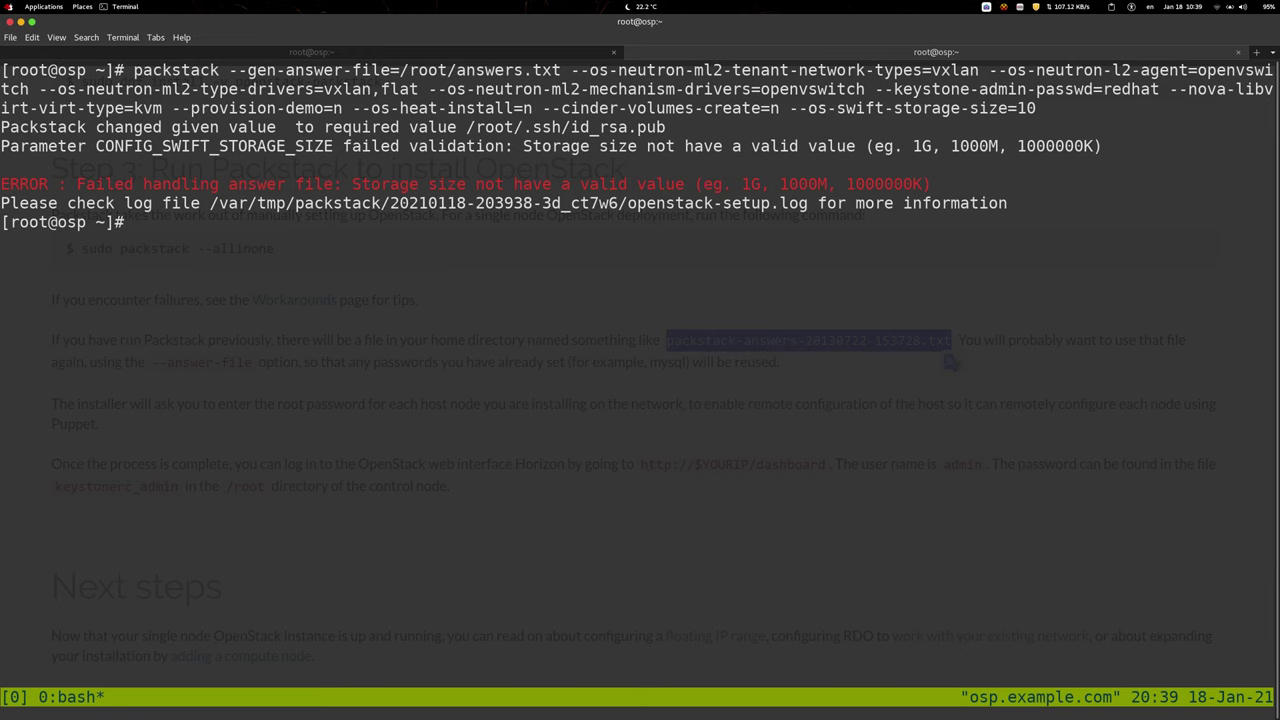
Step: Rerun the packstack command with --os-swift-storage-size=10G after clearing the error output
{"action": "key", "text": "Up"}
{"action": "key", "text": "Up"}
{"action": "key", "text": "Down"}
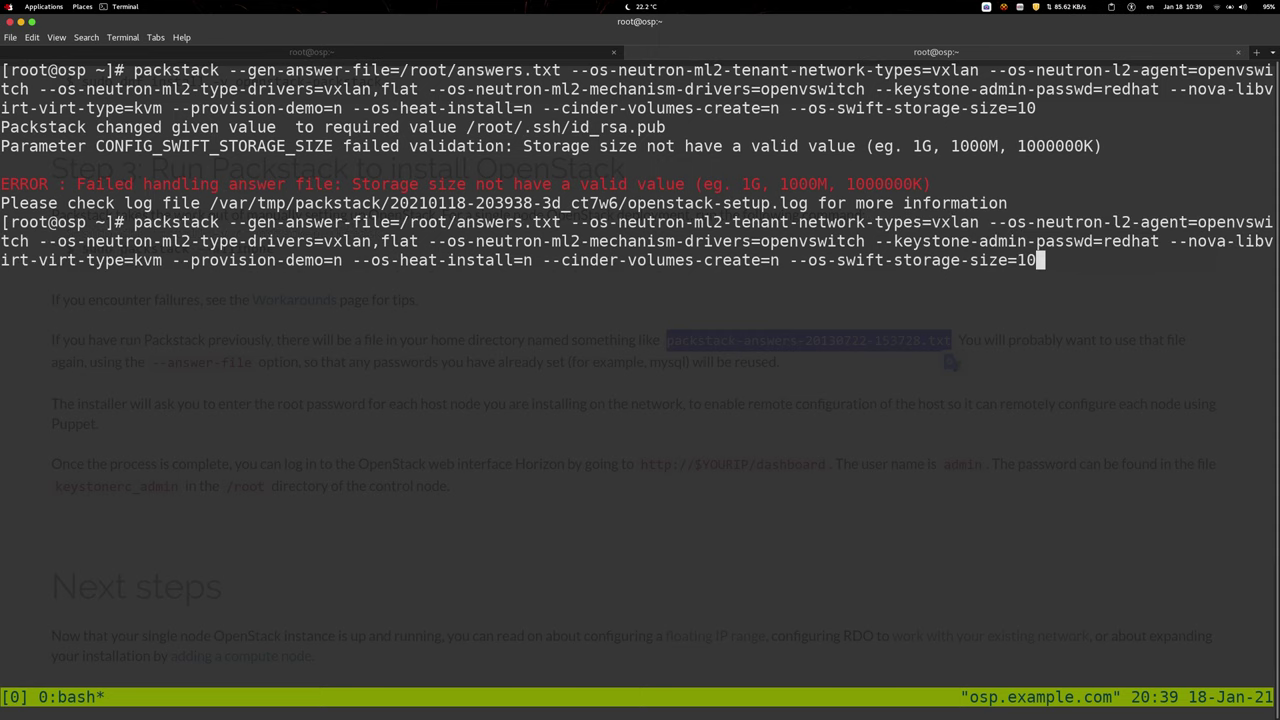
{"action": "type", "text": "G"}
{"action": "key", "text": "ctrl+l"}
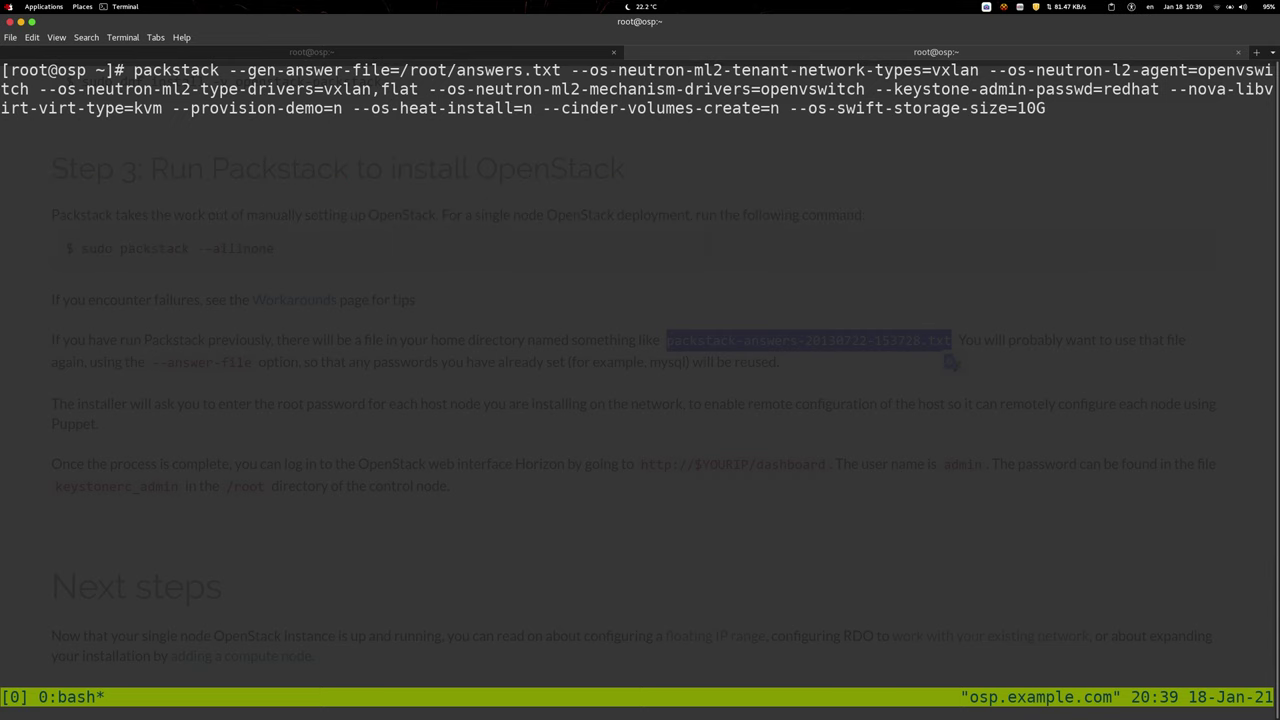
{"action": "key", "text": "Return"}
{"action": "key", "text": "Return"}
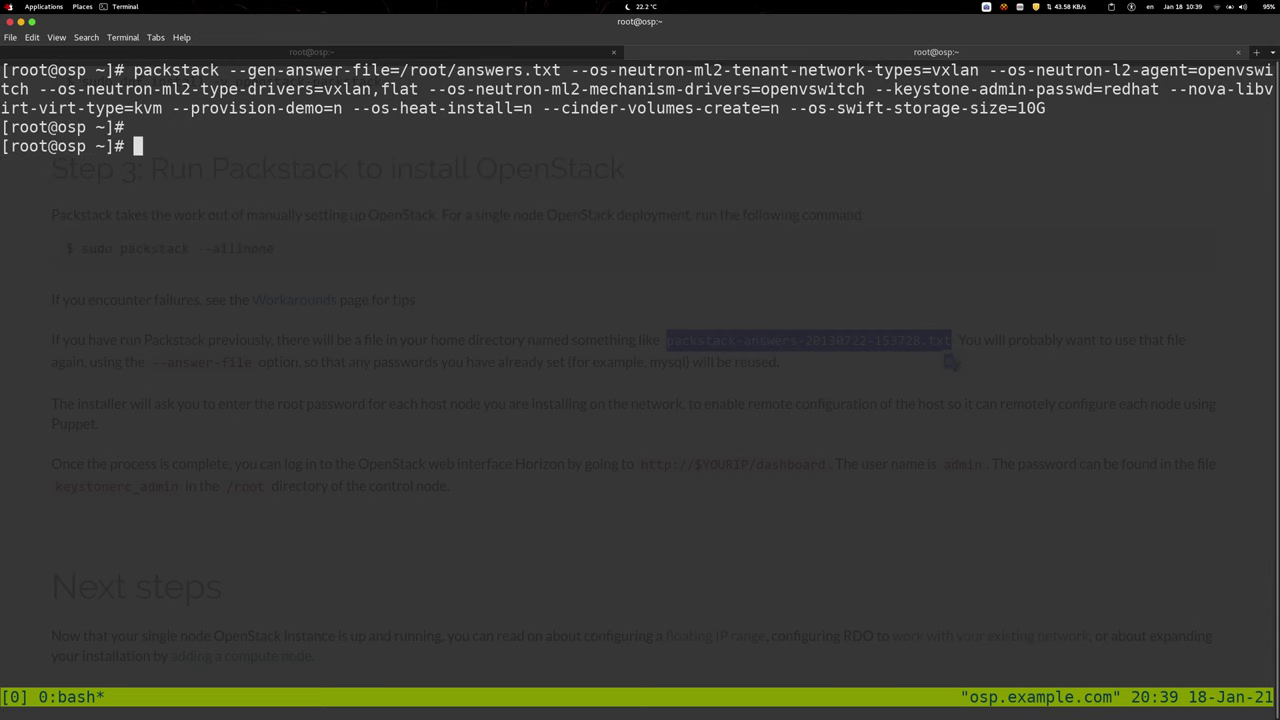
{"action": "key", "text": "Return"}
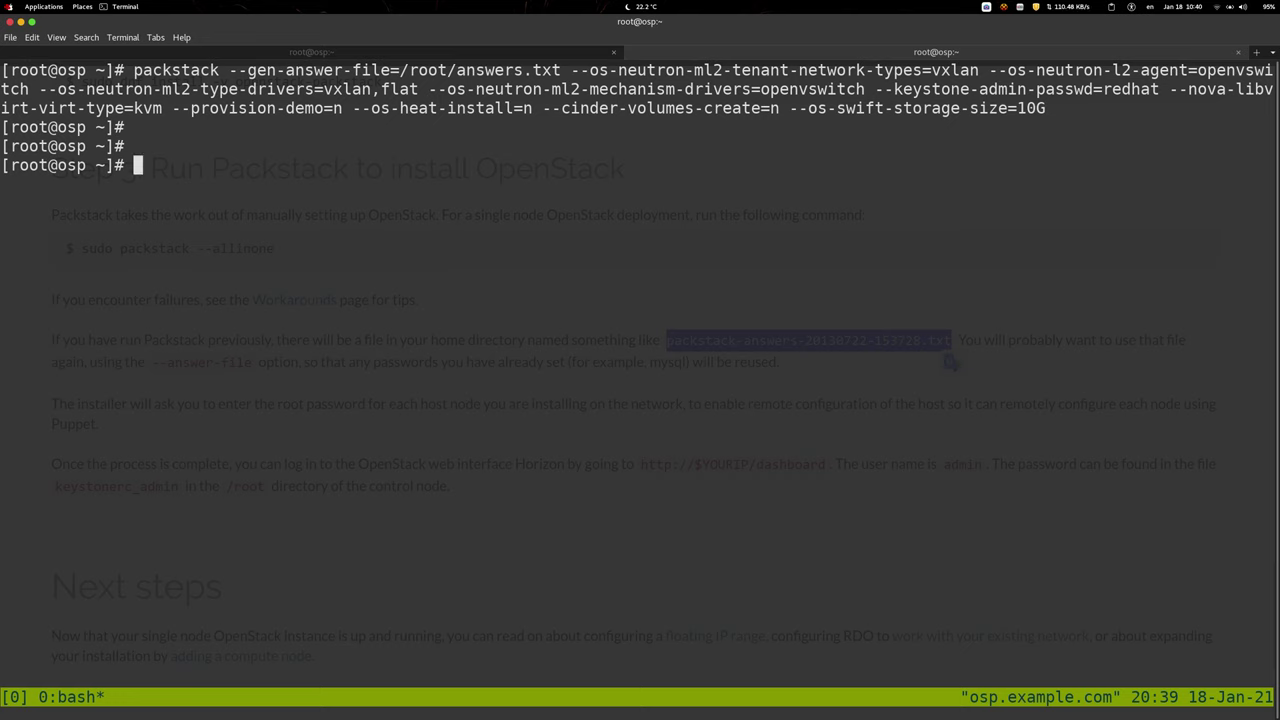
Step: Open the generated answers.txt in vim
{"action": "left_click_drag", "start_coordinate": [229, 70], "coordinate": [562, 70]}
{"action": "type", "text": "vim answers.txt"}
{"action": "key", "text": "Return"}
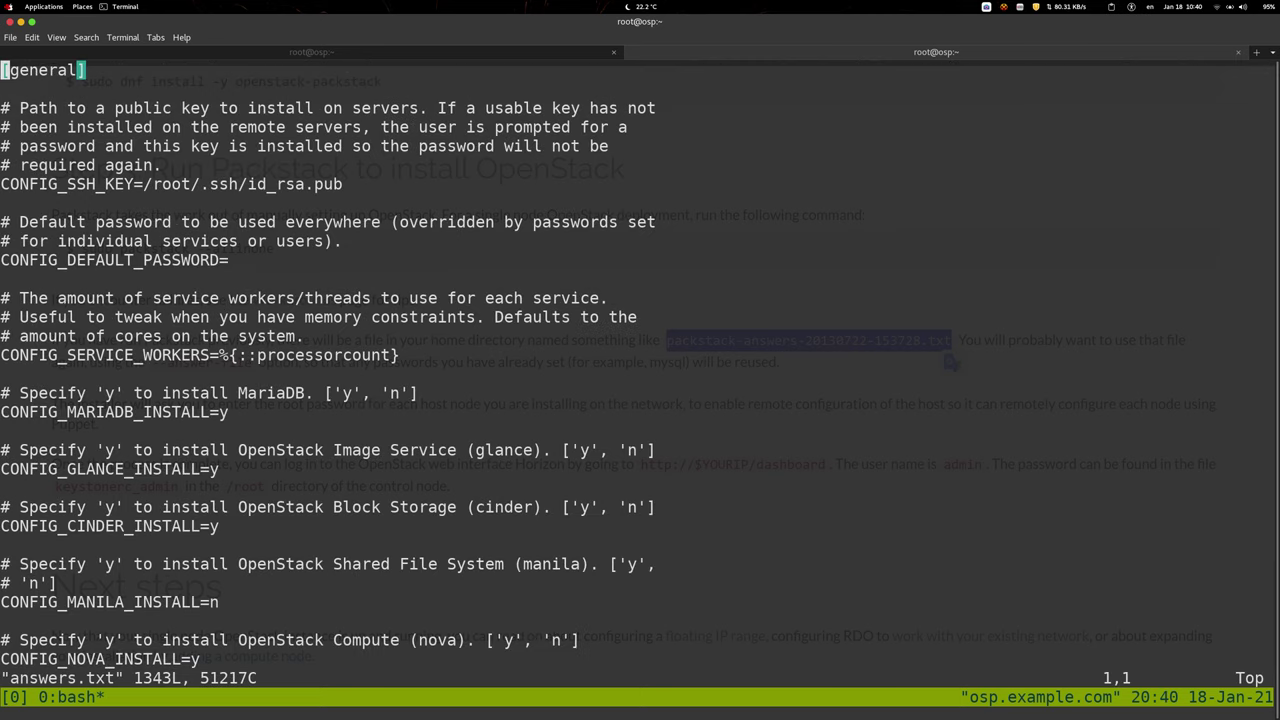
Step: Review CONFIG_SSH_KEY and CONFIG_MARIADB_INSTALL, then switch to the packstack help tab
{"action": "key", "text": "Down"}
{"action": "key", "text": "Down"}
{"action": "key", "text": "Down"}
{"action": "key", "text": "Down"}
{"action": "key", "text": "Down"}
{"action": "key", "text": "Down"}
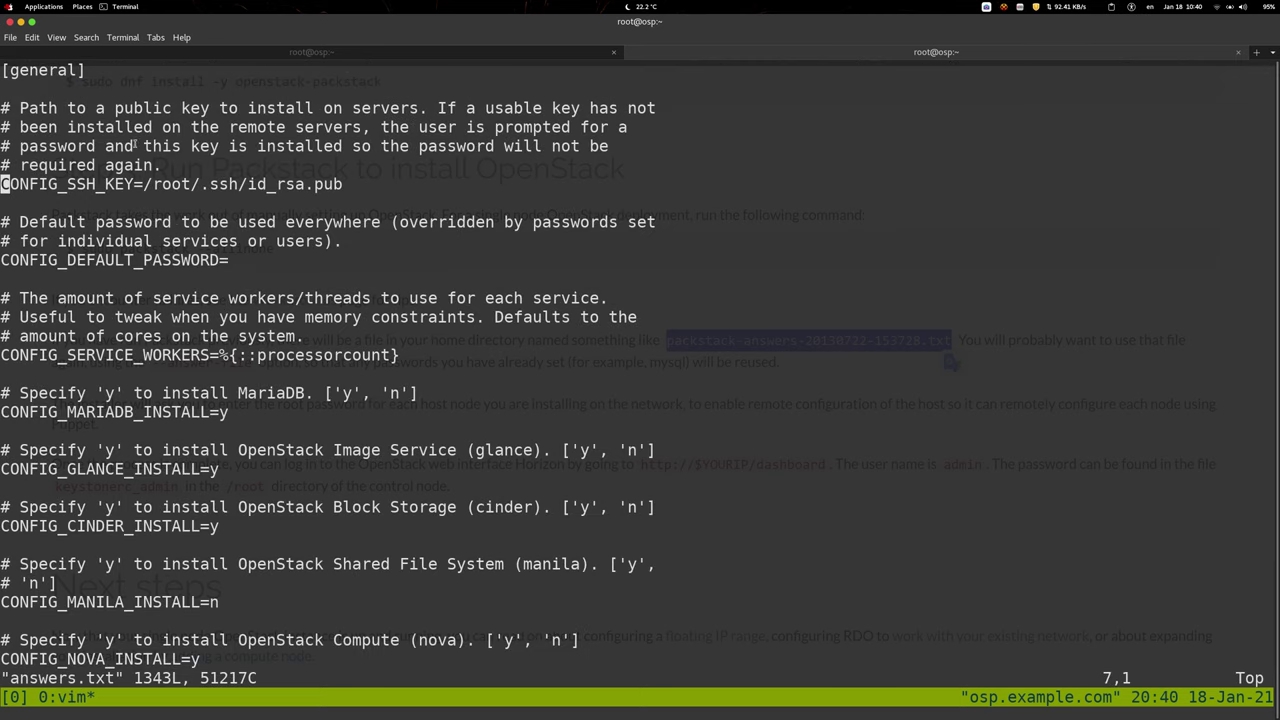
{"action": "left_click_drag", "start_coordinate": [151, 184], "coordinate": [314, 185]}
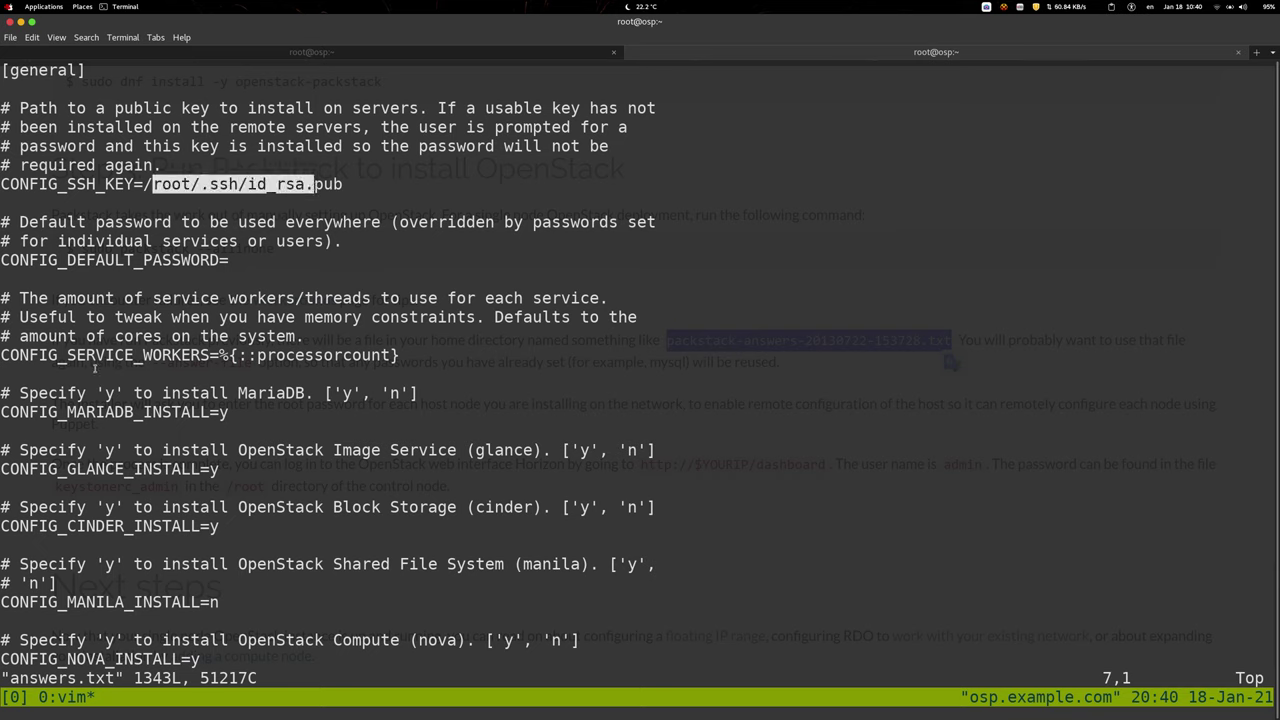
{"action": "key", "text": "Down"}
{"action": "key", "text": "Down"}
{"action": "key", "text": "Down"}
{"action": "key", "text": "Down"}
{"action": "key", "text": "Down"}
{"action": "key", "text": "Down"}
{"action": "key", "text": "Down"}
{"action": "key", "text": "Down"}
{"action": "key", "text": "Down"}
{"action": "key", "text": "Down"}
{"action": "key", "text": "Down"}
{"action": "key", "text": "Down"}
{"action": "left_click_drag", "start_coordinate": [2, 412], "coordinate": [228, 412]}
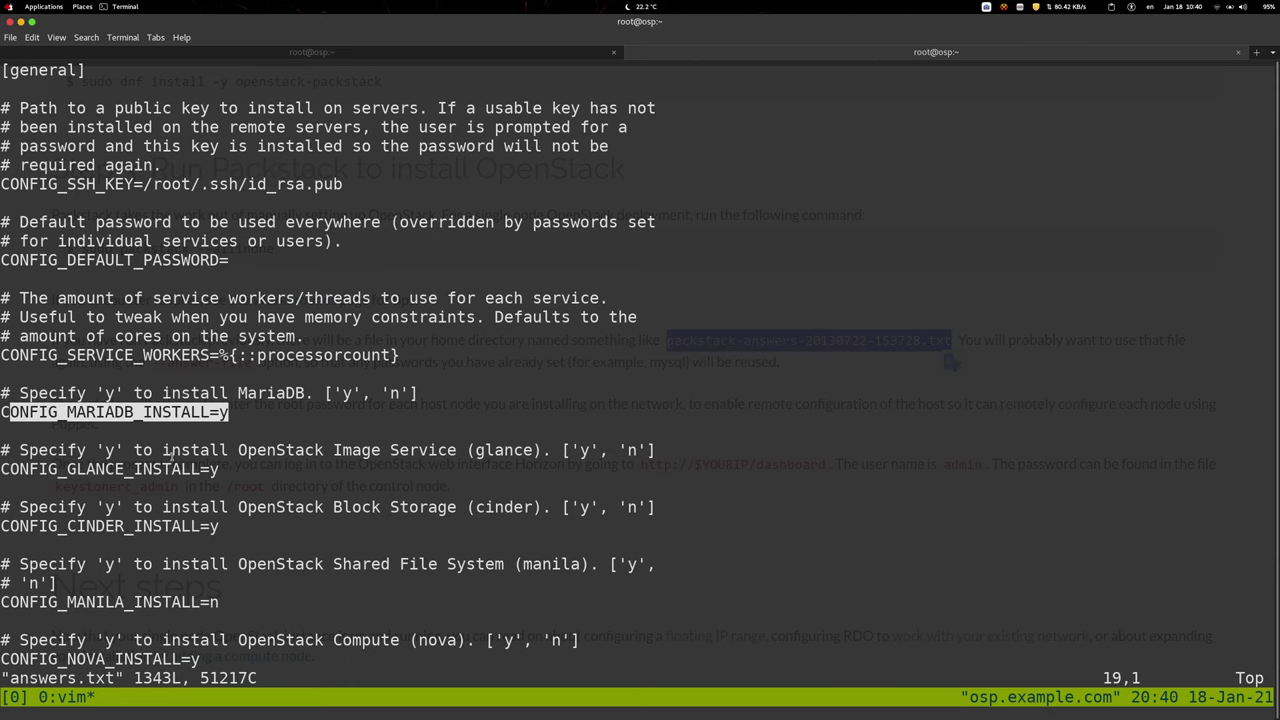
{"action": "key", "text": "Down"}
{"action": "key", "text": "Down"}
{"action": "key", "text": "Down"}
{"action": "key", "text": "Down"}
{"action": "key", "text": "Down"}
{"action": "key", "text": "Down"}
{"action": "key", "text": "Down"}
{"action": "key", "text": "Down"}
{"action": "key", "text": "Down"}
{"action": "key", "text": "Down"}
{"action": "key", "text": "Down"}
{"action": "key", "text": "Down"}
{"action": "key", "text": "Down"}
{"action": "key", "text": "Down"}
{"action": "key", "text": "Down"}
{"action": "key", "text": "Down"}
{"action": "key", "text": "Down"}
{"action": "key", "text": "Down"}
{"action": "key", "text": "Down"}
{"action": "key", "text": "Down"}
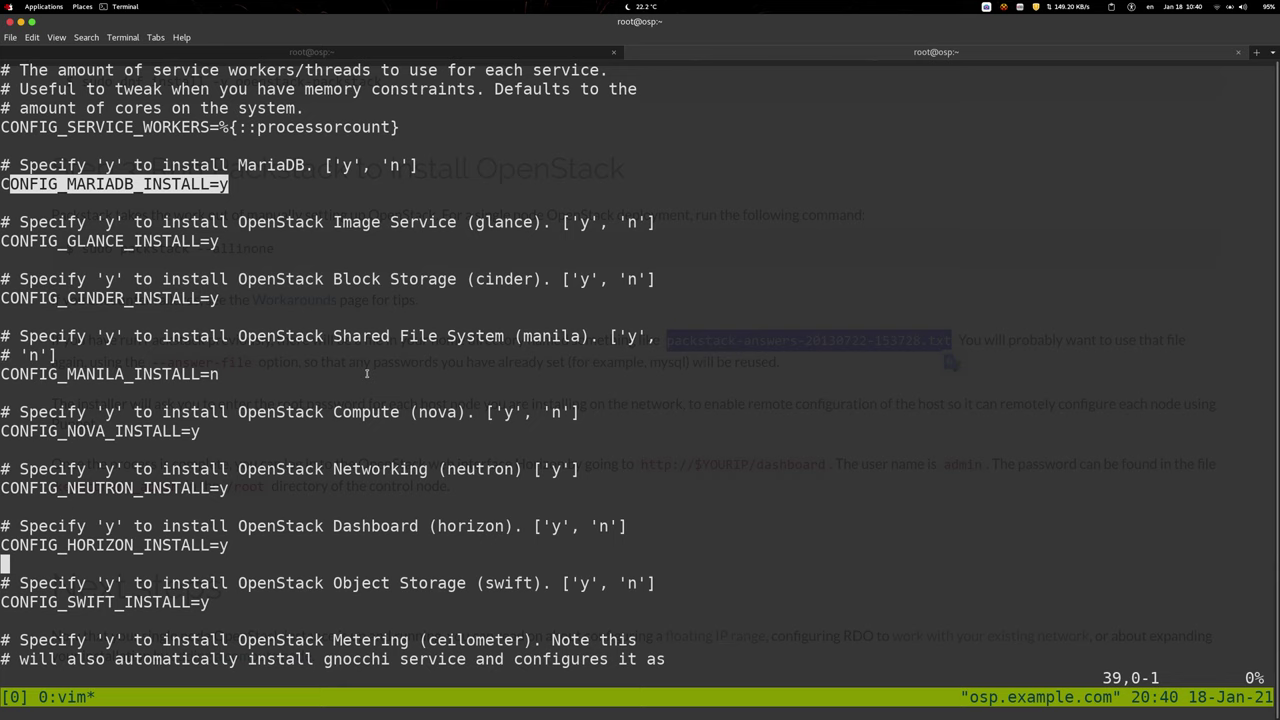
{"action": "key", "text": "Down"}
{"action": "key", "text": "Down"}
{"action": "key", "text": "Down"}
{"action": "key", "text": "Down"}
{"action": "key", "text": "Down"}
{"action": "key", "text": "Down"}
{"action": "key", "text": "Down"}
{"action": "key", "text": "Down"}
{"action": "key", "text": "Down"}
{"action": "key", "text": "Down"}
{"action": "key", "text": "Down"}
{"action": "key", "text": "Down"}
{"action": "key", "text": "Down"}
{"action": "key", "text": "Down"}
{"action": "key", "text": "Down"}
{"action": "key", "text": "Down"}
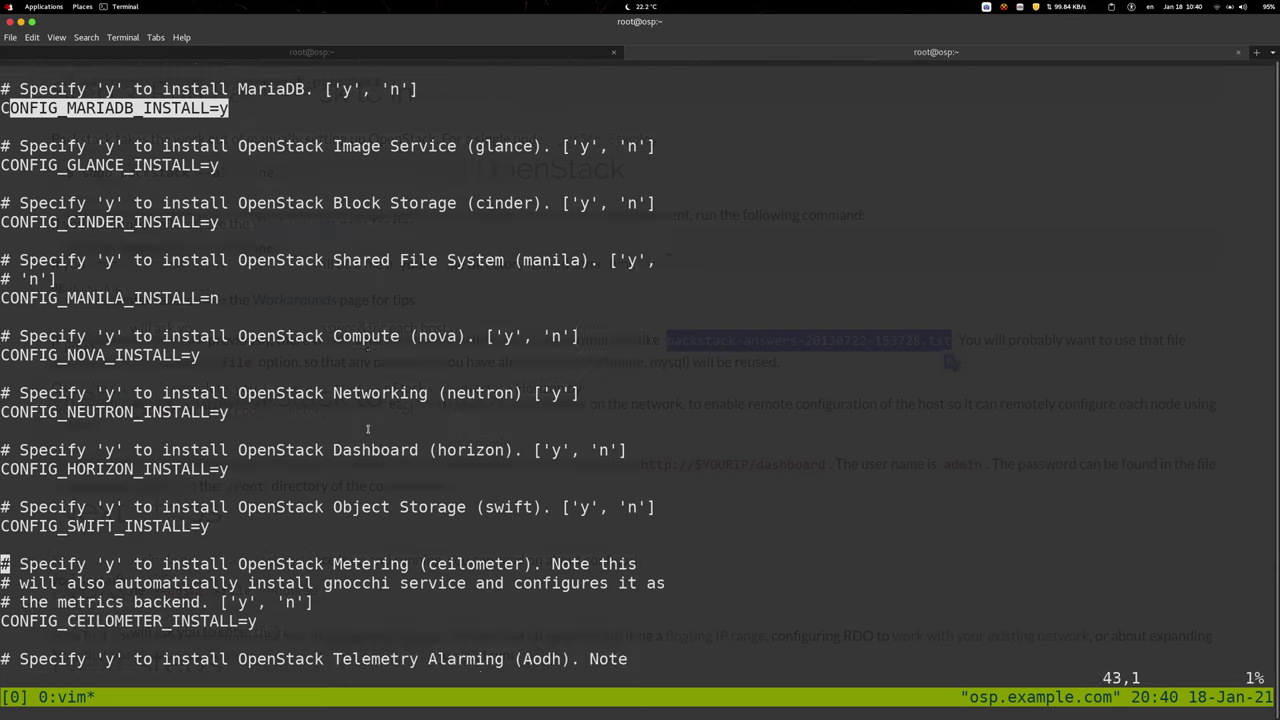
{"action": "key", "text": "ctrl+Page_Up"}
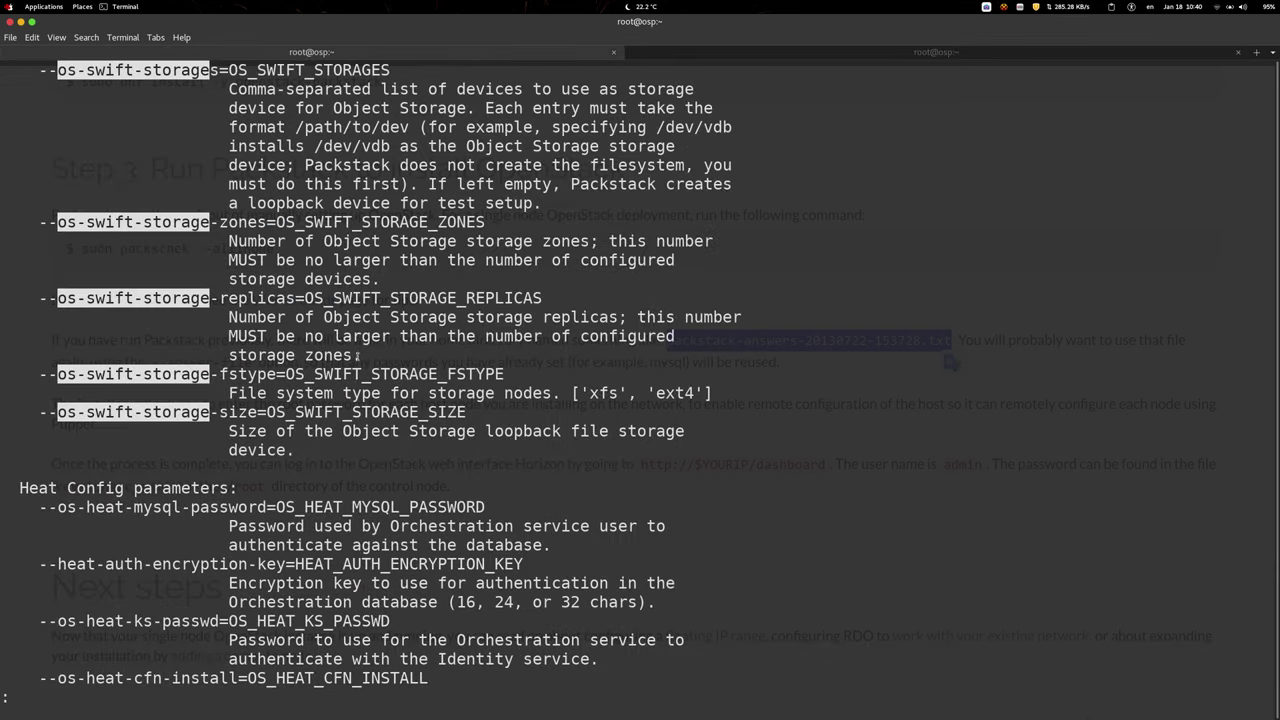
Step: Jump to the top of the packstack help and page down to --os-ceilometer-install and other install options
{"action": "scroll", "coordinate": [240, 290], "scroll_direction": "up", "scroll_amount": 20}
{"action": "scroll", "coordinate": [240, 290], "scroll_direction": "up", "scroll_amount": 2}
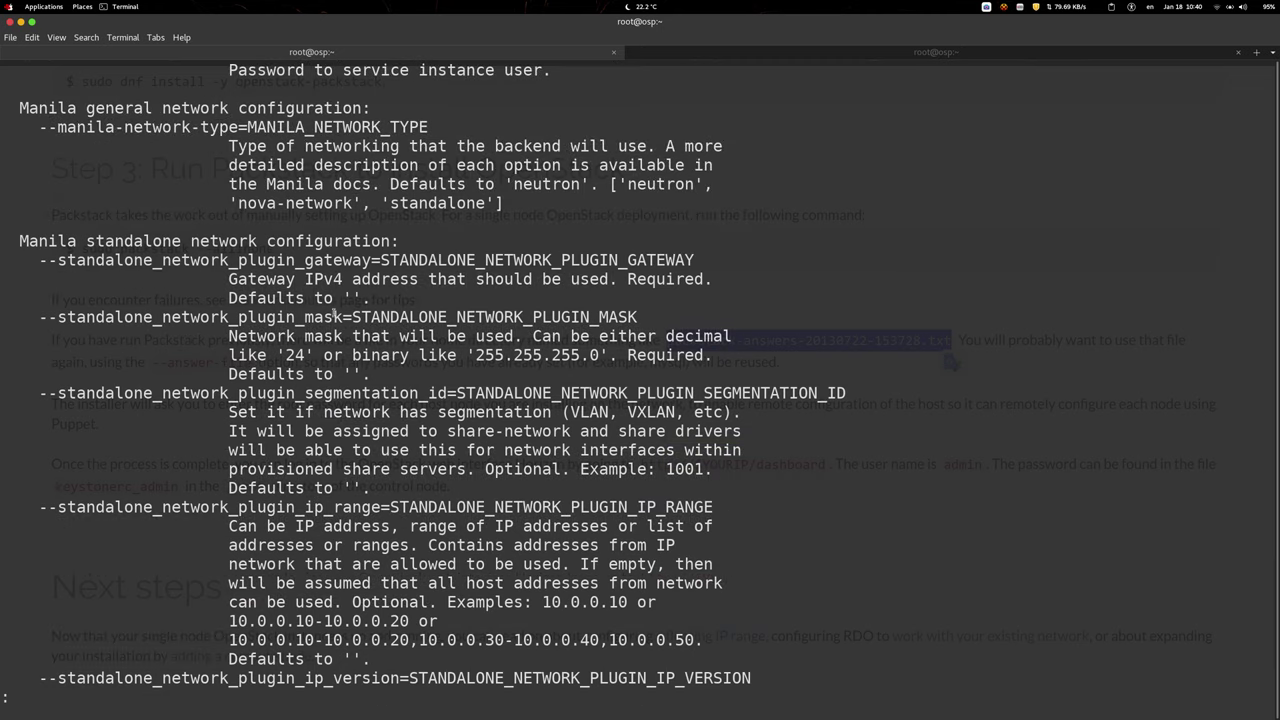
{"action": "scroll", "coordinate": [297, 262], "scroll_direction": "up", "scroll_amount": 10}
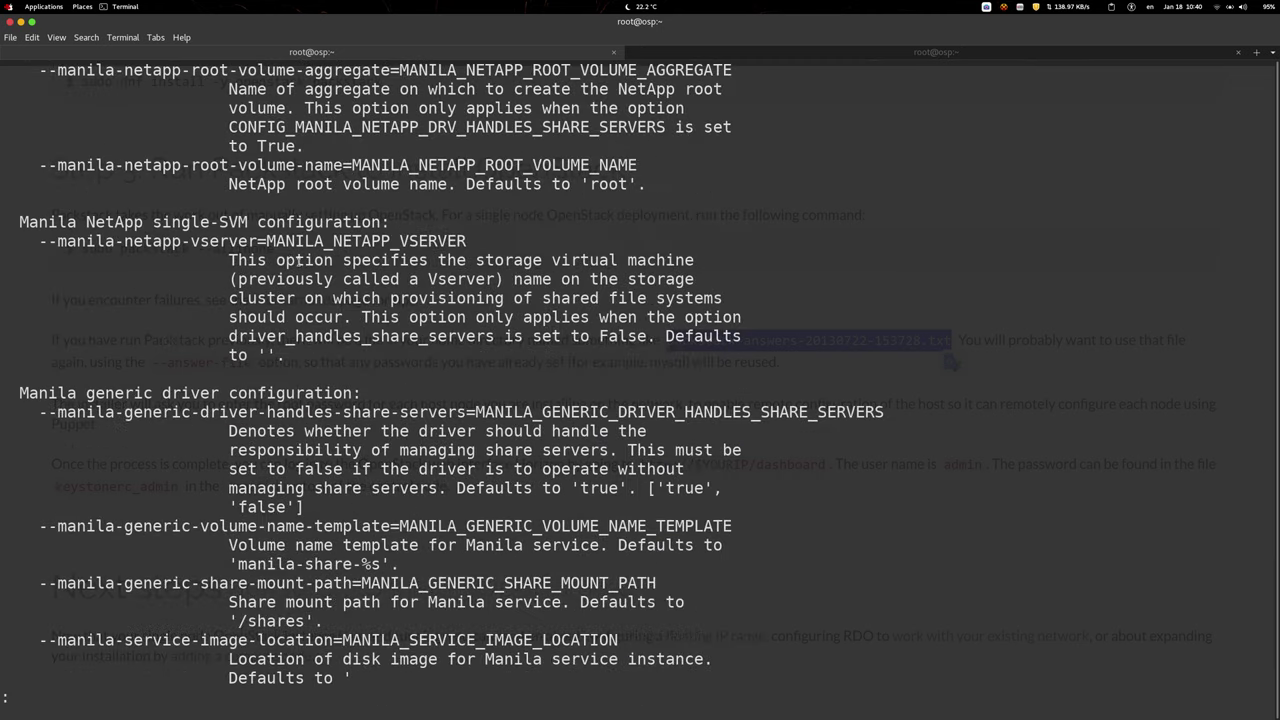
{"action": "scroll", "coordinate": [297, 262], "scroll_direction": "up", "scroll_amount": 4}
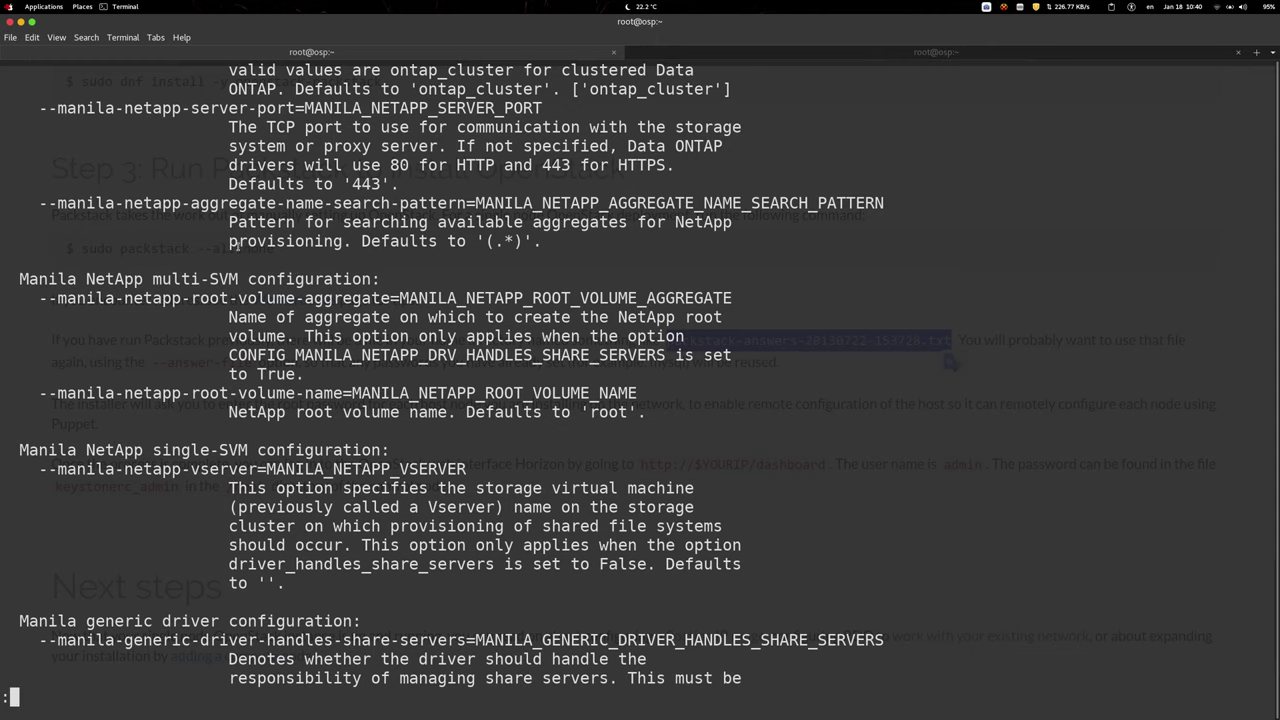
{"action": "scroll", "coordinate": [238, 246], "scroll_direction": "up", "scroll_amount": 12}
{"action": "key", "text": "g"}
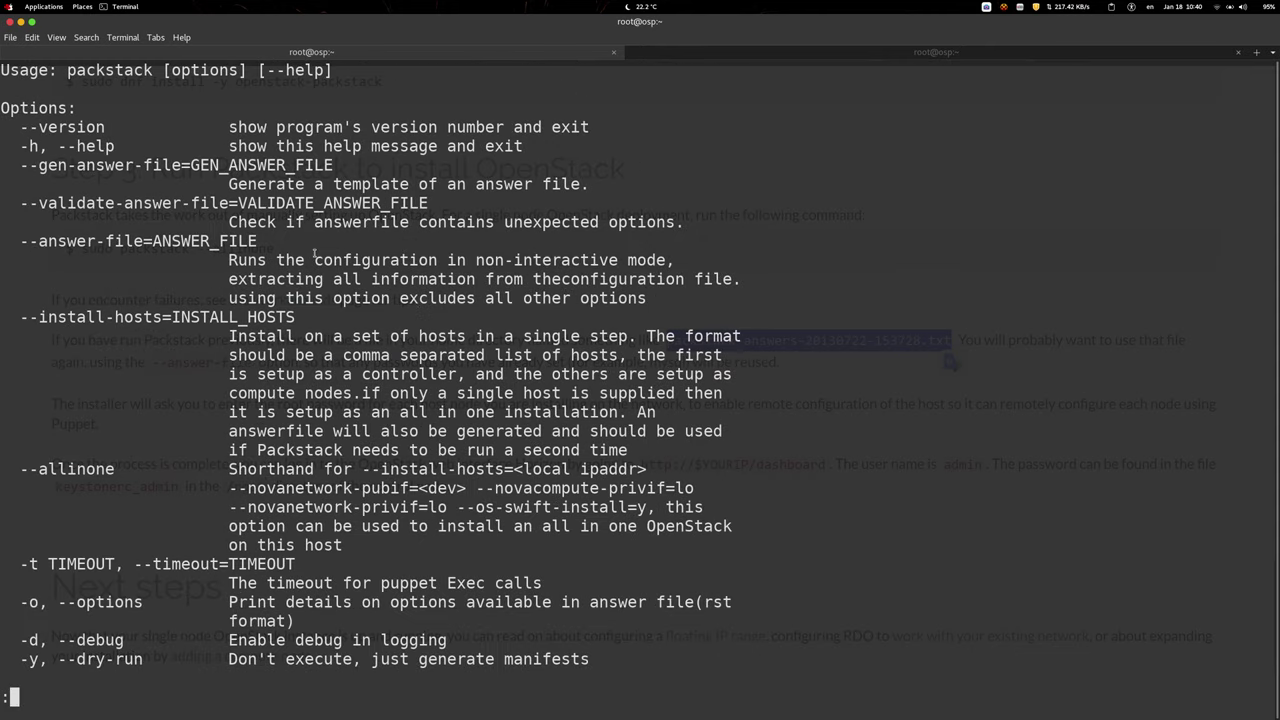
{"action": "key", "text": "space"}
{"action": "key", "text": "space"}
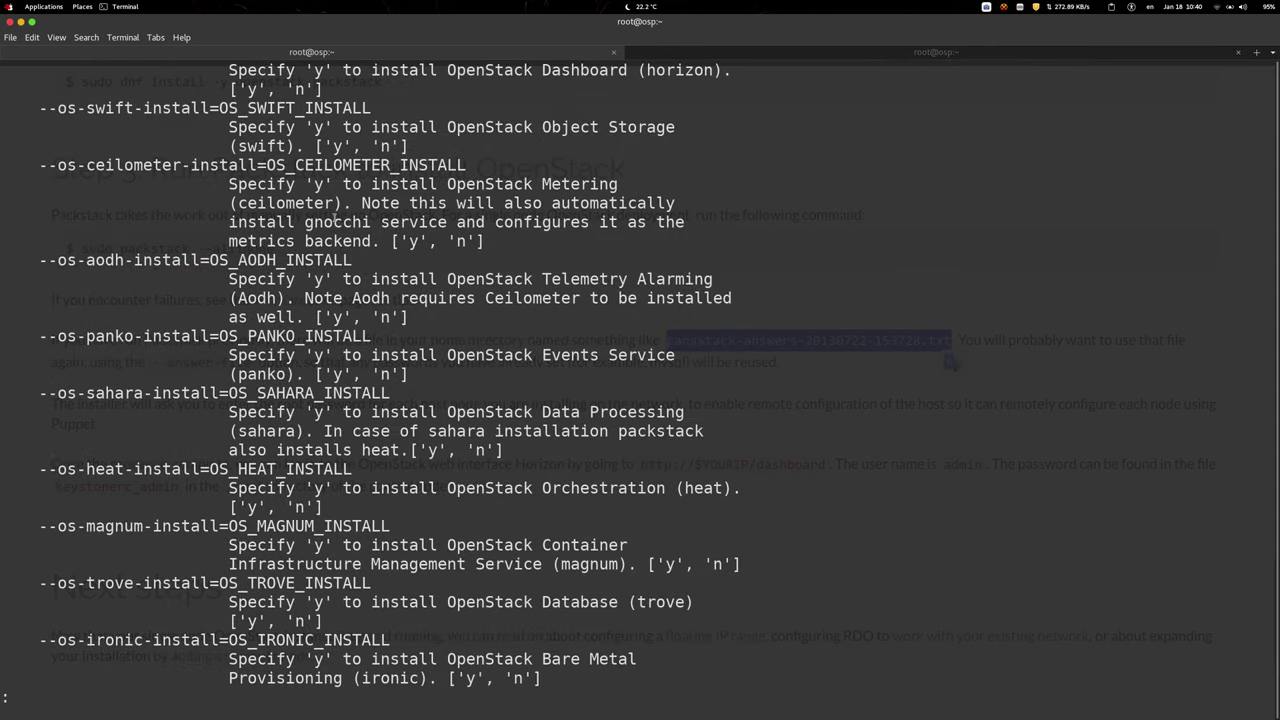
{"action": "left_click_drag", "start_coordinate": [38, 165], "coordinate": [623, 180]}
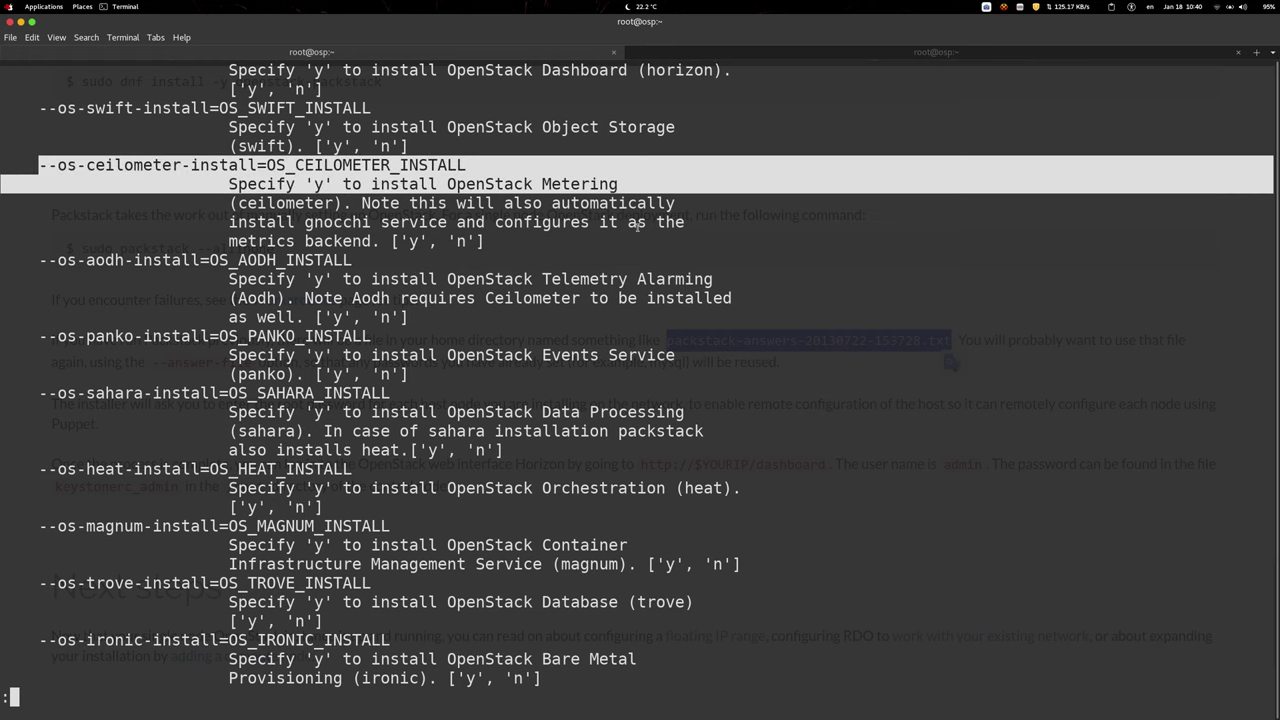
{"action": "left_click", "coordinate": [343, 203]}
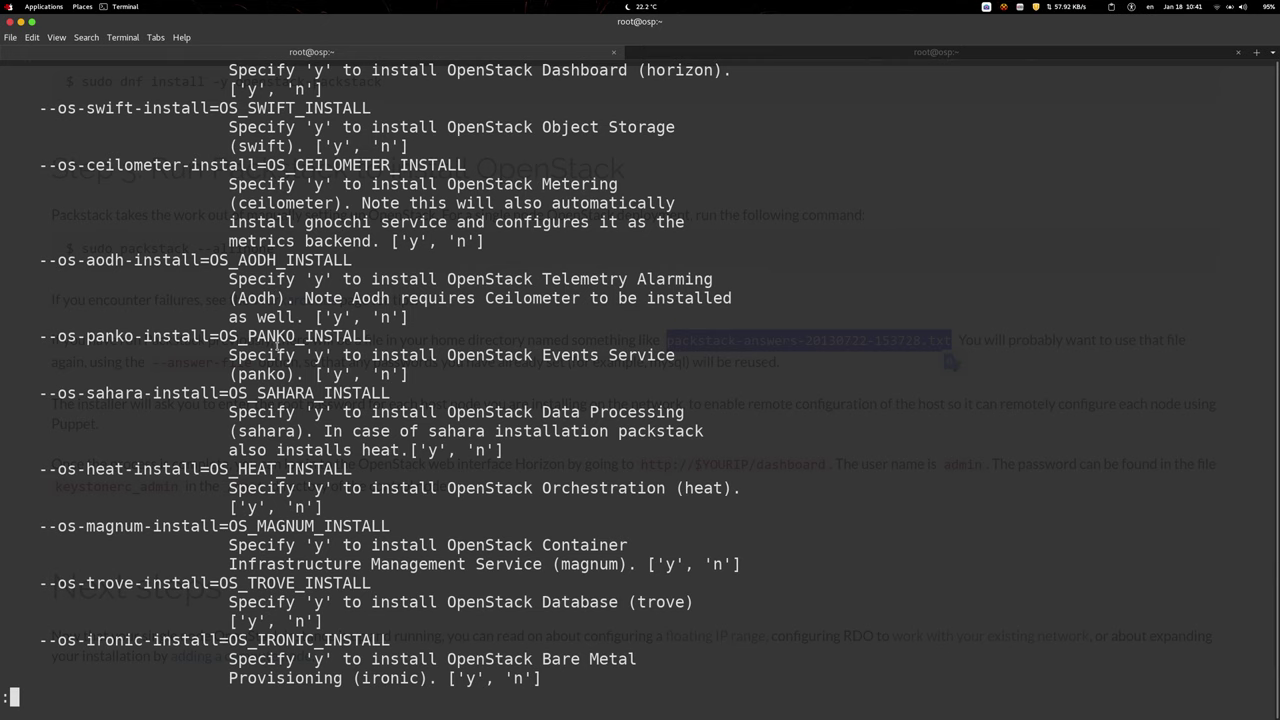
{"action": "scroll", "coordinate": [280, 300], "scroll_direction": "down", "scroll_amount": 7}
{"action": "key", "text": "ctrl+Page_Down"}
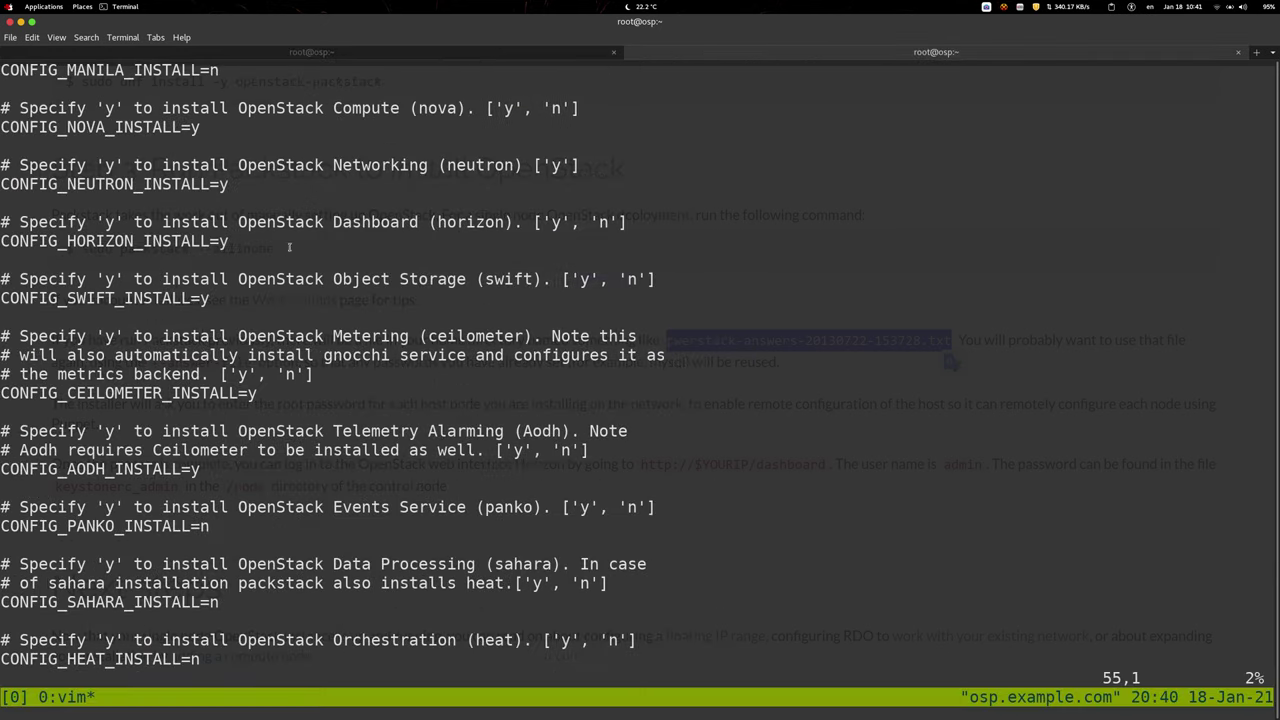
{"action": "key", "text": "ctrl+d"}
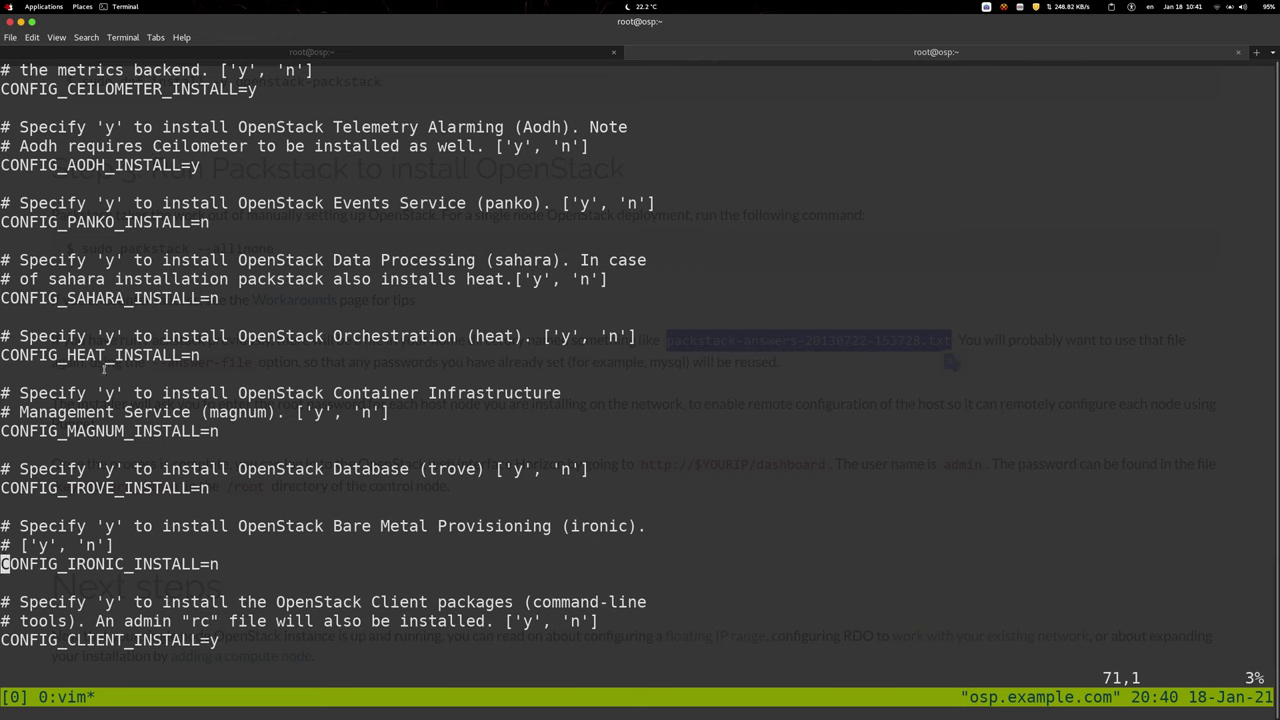
{"action": "key", "text": "k"}
{"action": "key", "text": "k"}
{"action": "key", "text": "k"}
{"action": "key", "text": "k"}
{"action": "key", "text": "k"}
{"action": "key", "text": "k"}
{"action": "key", "text": "k"}
{"action": "key", "text": "k"}
{"action": "key", "text": "k"}
{"action": "key", "text": "k"}
{"action": "key", "text": "k"}
{"action": "key", "text": "k"}
{"action": "key", "text": "j"}
{"action": "key", "text": "l"}
{"action": "key", "text": "l"}
{"action": "key", "text": "l"}
{"action": "key", "text": "l"}
{"action": "key", "text": "l"}
{"action": "key", "text": "l"}
{"action": "key", "text": "l"}
{"action": "key", "text": "l"}
{"action": "key", "text": "l"}
{"action": "key", "text": "l"}
{"action": "key", "text": "l"}
{"action": "key", "text": "l"}
{"action": "key", "text": "l"}
{"action": "key", "text": "l"}
{"action": "key", "text": "l"}
{"action": "key", "text": "l"}
{"action": "key", "text": "l"}
{"action": "key", "text": "l"}
{"action": "key", "text": "l"}
{"action": "key", "text": "l"}
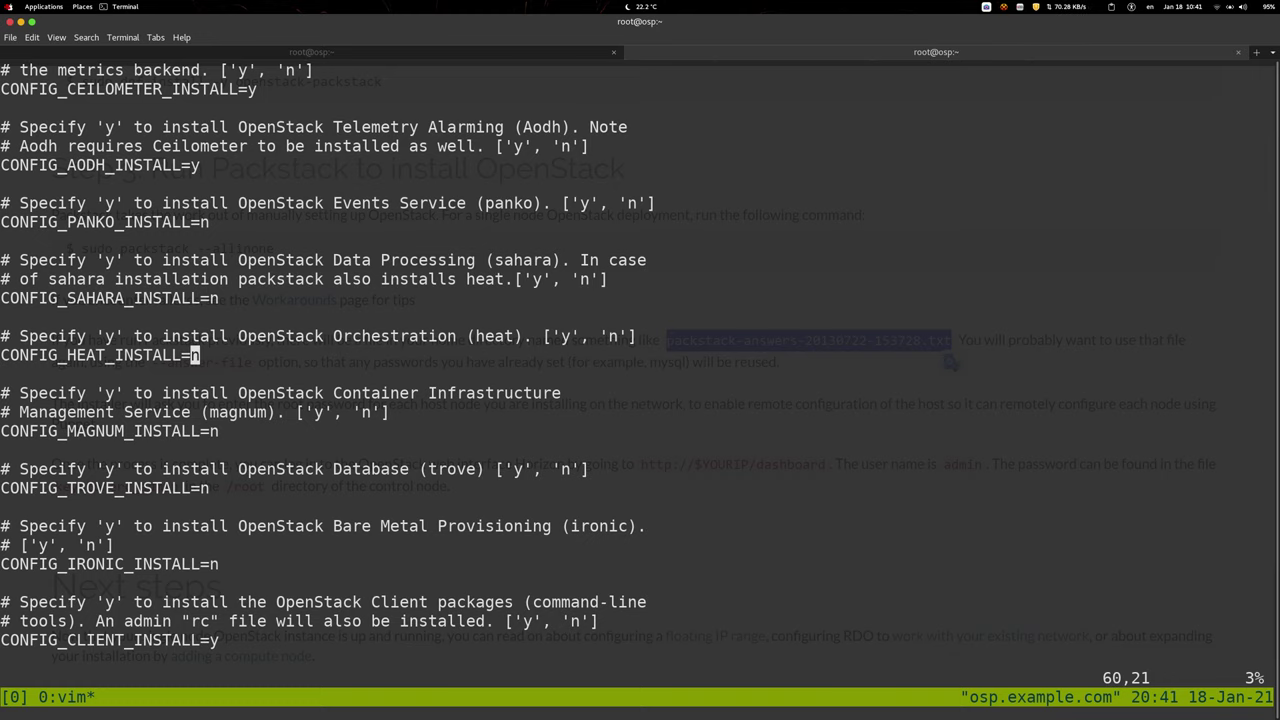
{"action": "key", "text": "j"}
{"action": "key", "text": "j"}
{"action": "key", "text": "j"}
{"action": "key", "text": "j"}
{"action": "key", "text": "j"}
{"action": "key", "text": "j"}
{"action": "key", "text": "j"}
{"action": "key", "text": "j"}
{"action": "key", "text": "j"}
{"action": "key", "text": "j"}
{"action": "key", "text": "j"}
{"action": "key", "text": "j"}
{"action": "key", "text": "j"}
{"action": "key", "text": "j"}
{"action": "key", "text": "j"}
{"action": "key", "text": "j"}
{"action": "key", "text": "j"}
{"action": "key", "text": "j"}
{"action": "key", "text": "j"}
{"action": "key", "text": "j"}
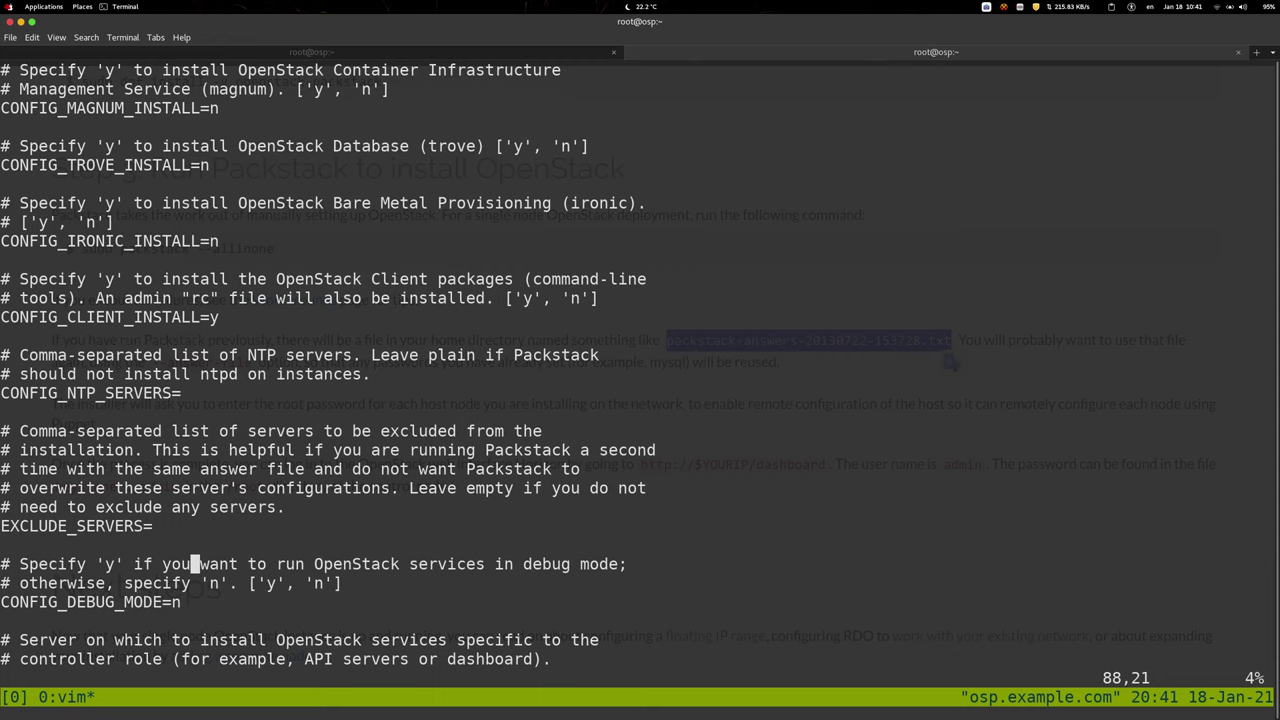
{"action": "key", "text": "j"}
{"action": "key", "text": "j"}
{"action": "key", "text": "j"}
{"action": "key", "text": "j"}
{"action": "key", "text": "j"}
{"action": "key", "text": "j"}
{"action": "key", "text": "j"}
{"action": "key", "text": "j"}
{"action": "key", "text": "j"}
{"action": "key", "text": "j"}
{"action": "key", "text": "j"}
{"action": "key", "text": "j"}
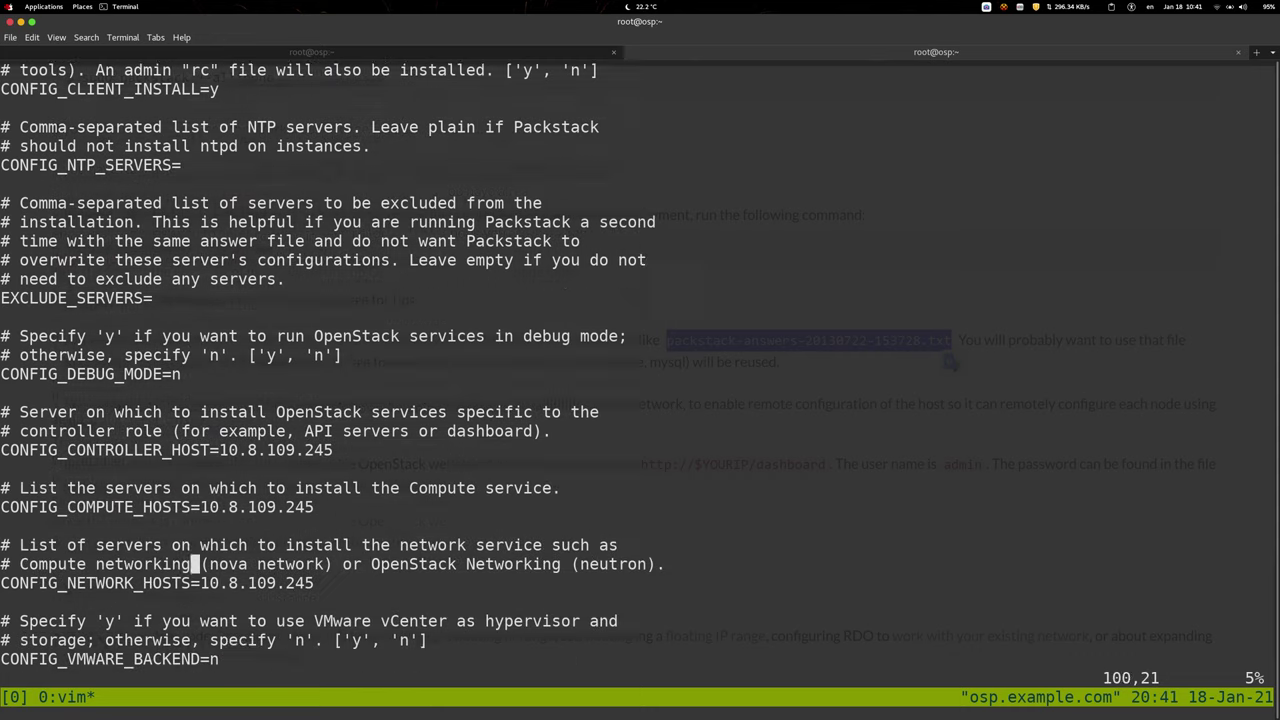
{"action": "key", "text": "j"}
{"action": "key", "text": "j"}
{"action": "key", "text": "j"}
{"action": "key", "text": "j"}
{"action": "key", "text": "j"}
{"action": "key", "text": "j"}
{"action": "key", "text": "j"}
{"action": "key", "text": "j"}
{"action": "key", "text": "j"}
{"action": "key", "text": "j"}
{"action": "key", "text": "k"}
{"action": "key", "text": "k"}
{"action": "key", "text": "k"}
{"action": "key", "text": "k"}
{"action": "key", "text": "k"}
{"action": "key", "text": "k"}
{"action": "key", "text": "k"}
{"action": "key", "text": "k"}
{"action": "key", "text": "k"}
{"action": "key", "text": "k"}
{"action": "key", "text": "k"}
{"action": "key", "text": "k"}
{"action": "key", "text": "k"}
{"action": "key", "text": "k"}
{"action": "key", "text": "k"}
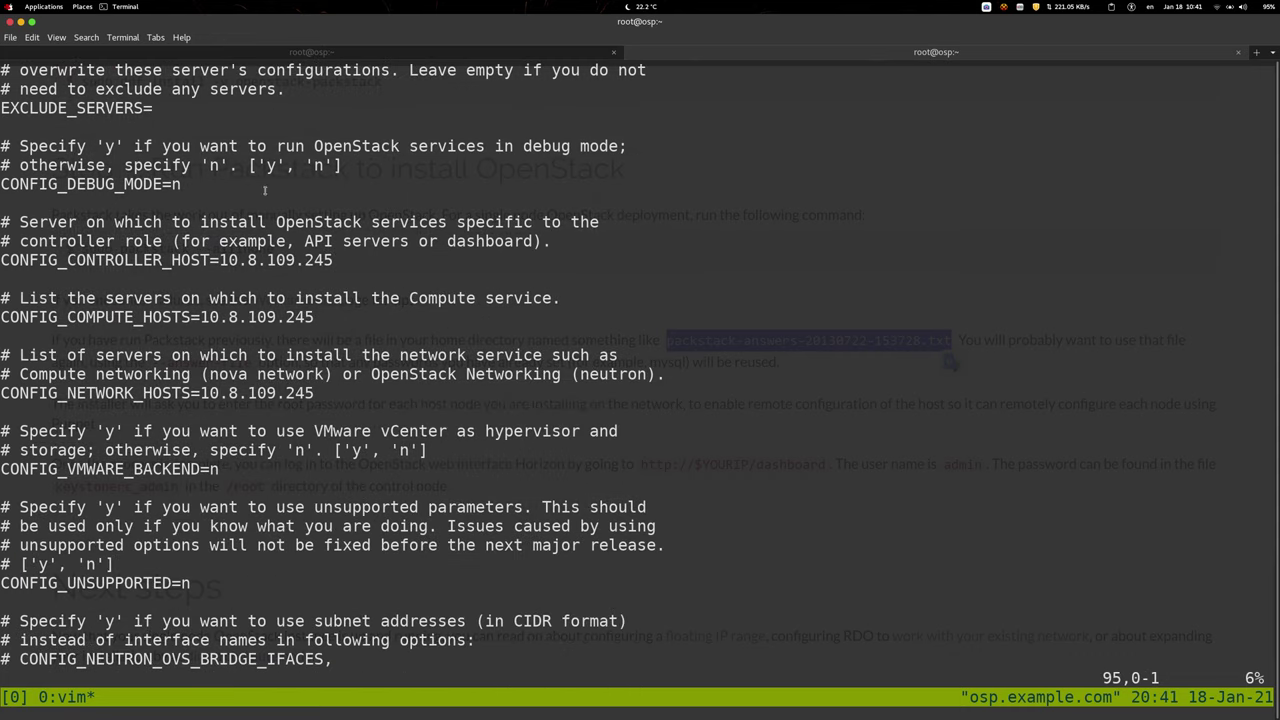
{"action": "left_click_drag", "start_coordinate": [219, 260], "coordinate": [333, 261]}
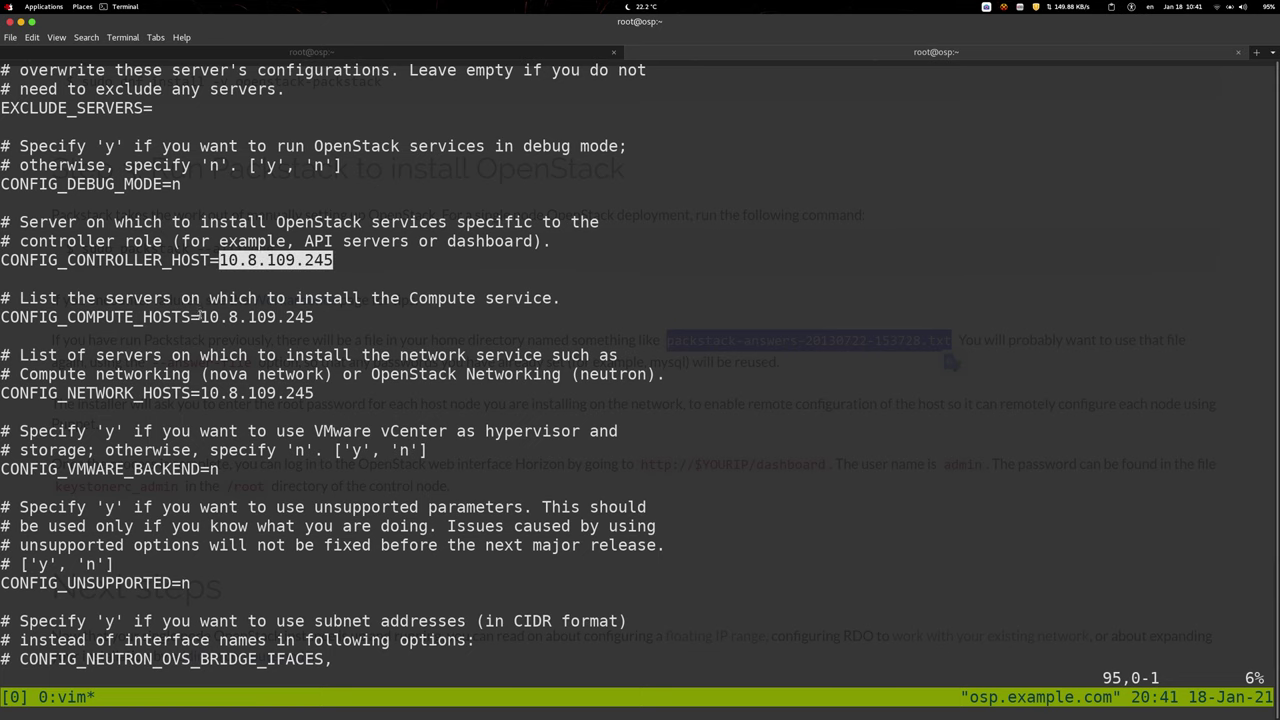
{"action": "left_click_drag", "start_coordinate": [200, 317], "coordinate": [314, 317]}
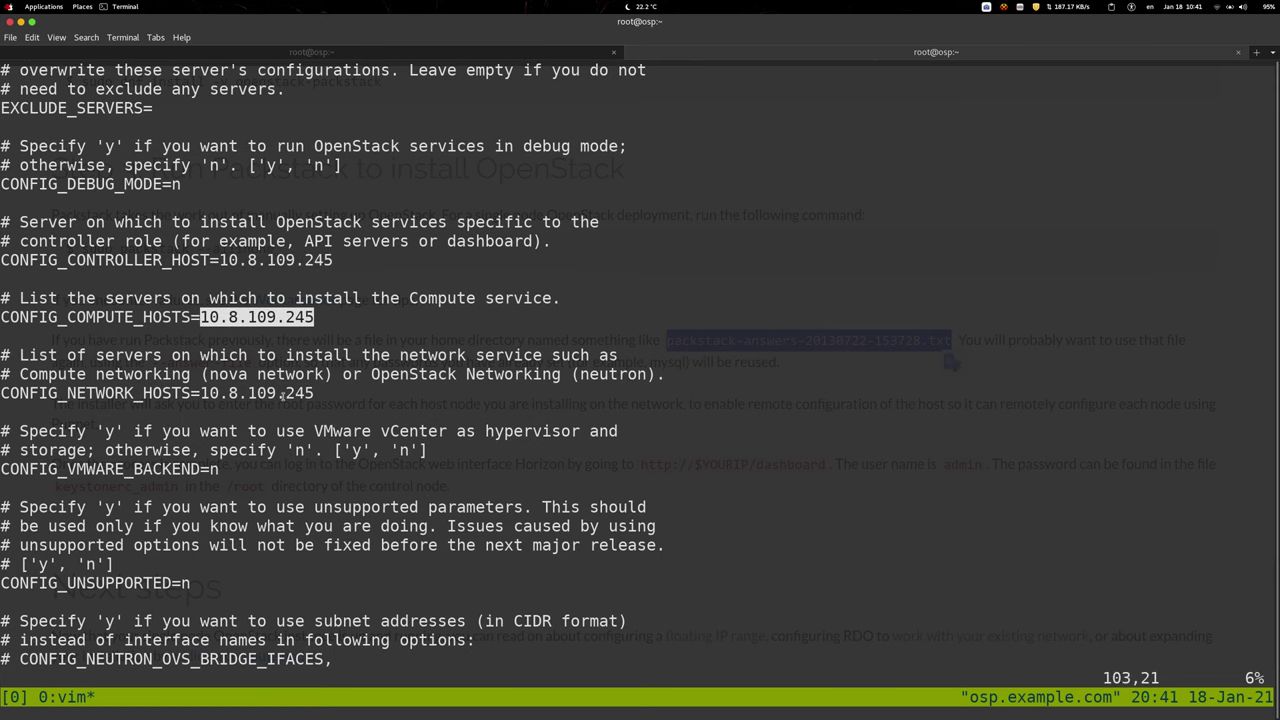
{"action": "key", "text": "Down"}
{"action": "key", "text": "Down"}
{"action": "key", "text": "Down"}
{"action": "key", "text": "Down"}
{"action": "key", "text": "Down"}
{"action": "key", "text": "Down"}
{"action": "key", "text": "Down"}
{"action": "key", "text": "Down"}
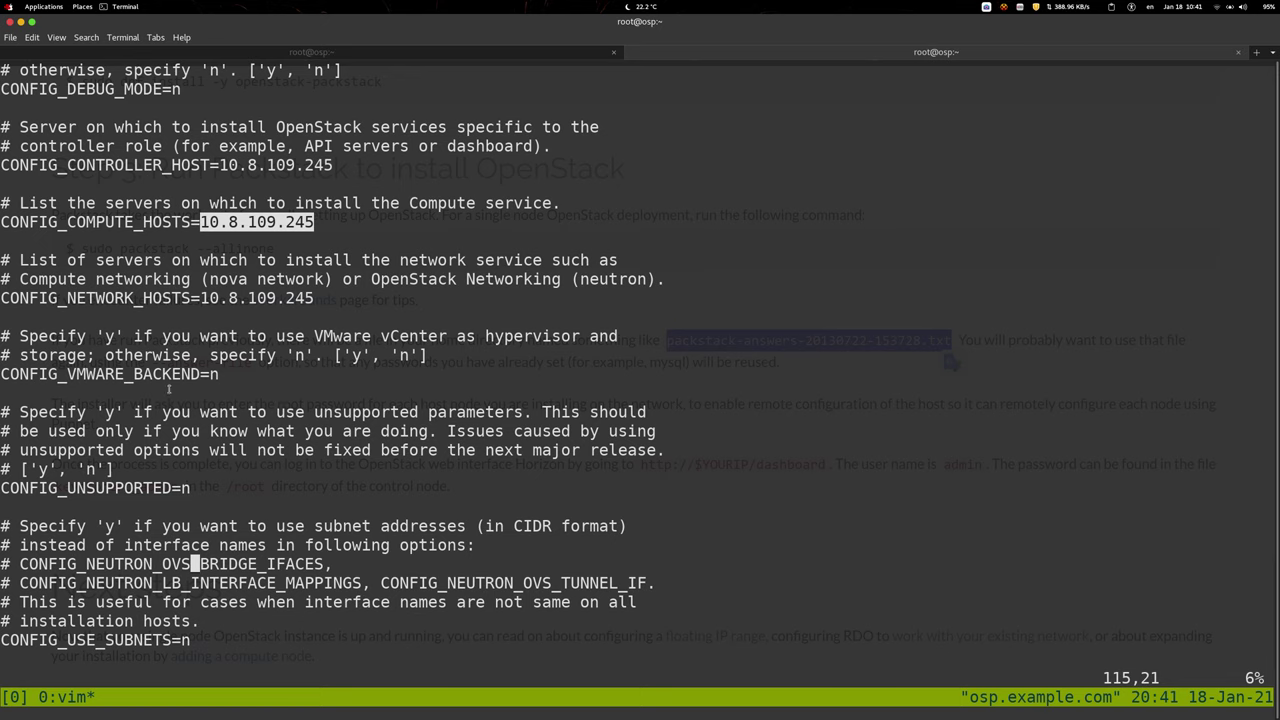
{"action": "key", "text": "Down"}
{"action": "key", "text": "Down"}
{"action": "key", "text": "Down"}
{"action": "key", "text": "Down"}
{"action": "key", "text": "Down"}
{"action": "key", "text": "Down"}
{"action": "key", "text": "Down"}
{"action": "key", "text": "Down"}
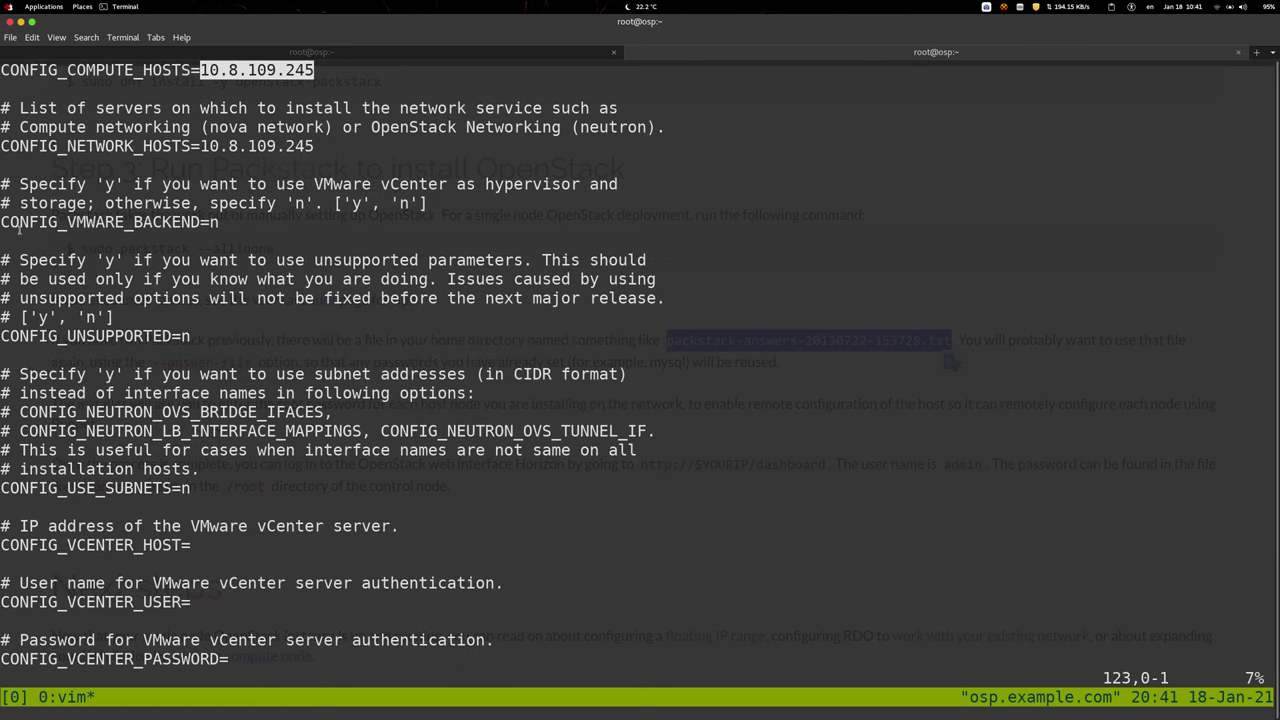
{"action": "left_click_drag", "start_coordinate": [1, 222], "coordinate": [220, 222]}
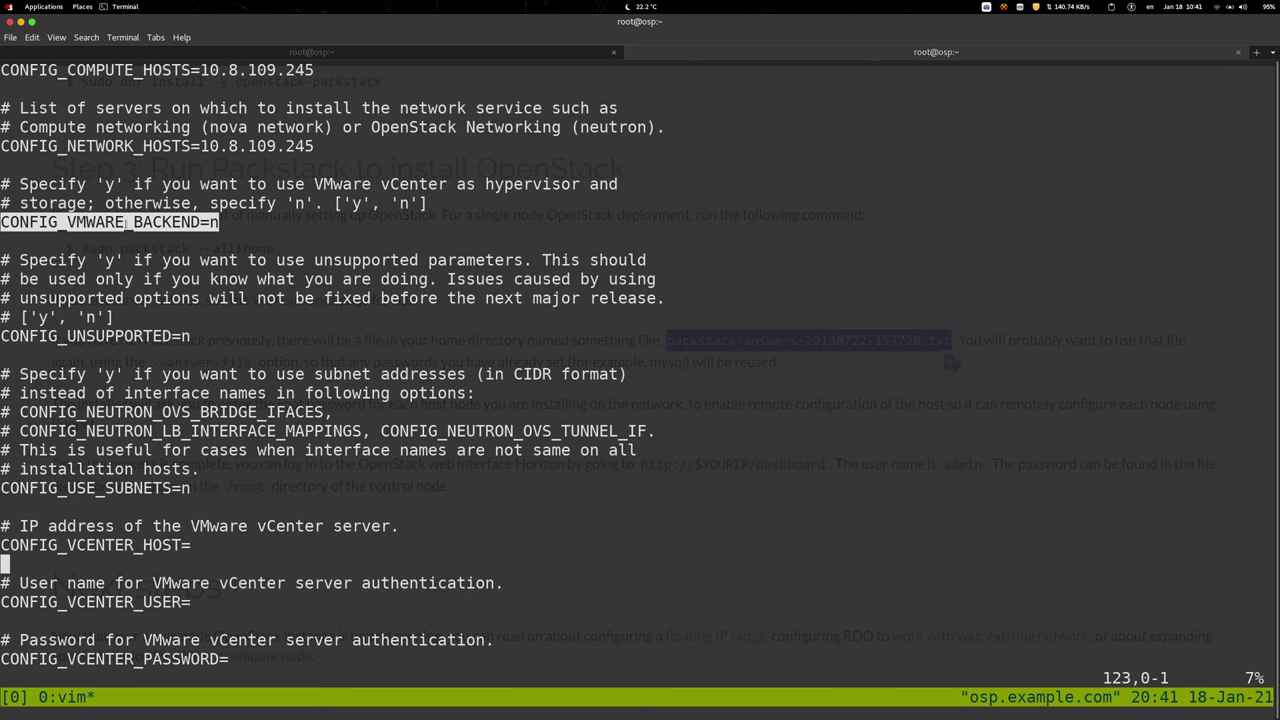
{"action": "key", "text": "Down"}
{"action": "key", "text": "Down"}
{"action": "key", "text": "Down"}
{"action": "key", "text": "Down"}
{"action": "key", "text": "Down"}
{"action": "key", "text": "Down"}
{"action": "key", "text": "Down"}
{"action": "key", "text": "Down"}
{"action": "key", "text": "Down"}
{"action": "key", "text": "Down"}
{"action": "key", "text": "Down"}
{"action": "key", "text": "Down"}
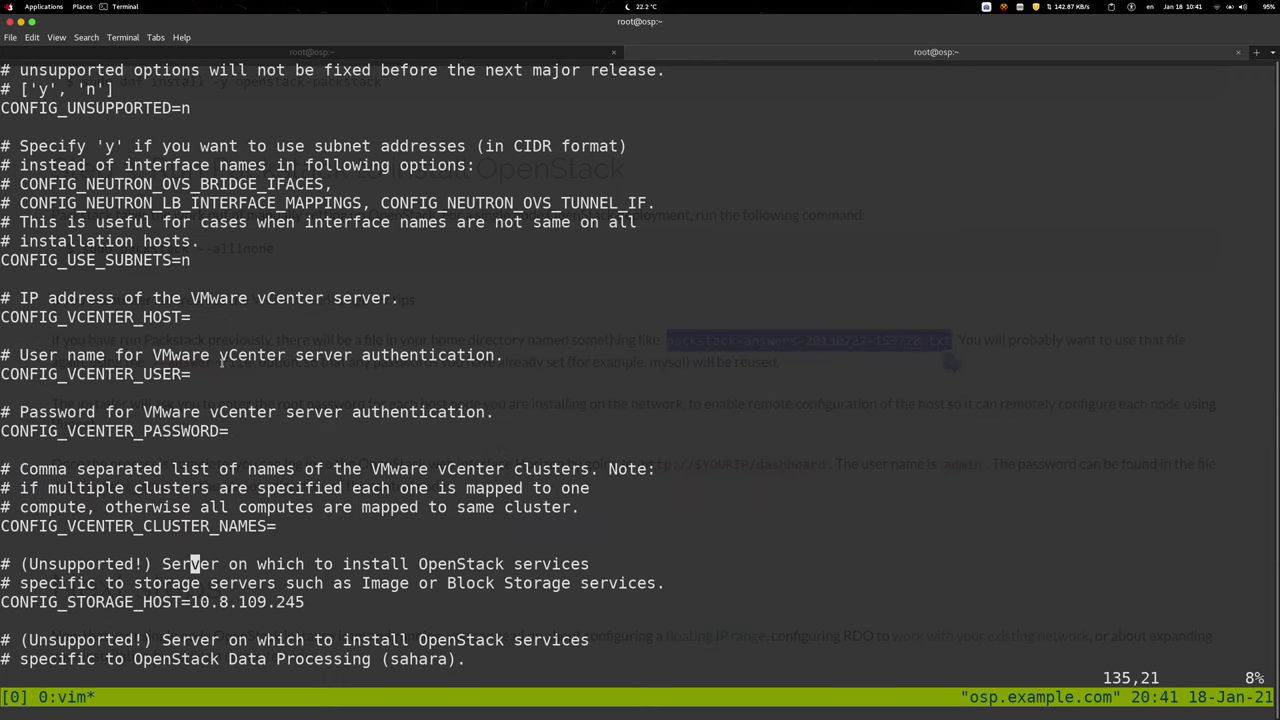
{"action": "key", "text": "j"}
{"action": "key", "text": "j"}
{"action": "key", "text": "j"}
{"action": "key", "text": "j"}
{"action": "key", "text": "j"}
{"action": "key", "text": "j"}
{"action": "key", "text": "j"}
{"action": "key", "text": "j"}
{"action": "key", "text": "j"}
{"action": "key", "text": "j"}
{"action": "key", "text": "j"}
{"action": "key", "text": "j"}
{"action": "key", "text": "j"}
{"action": "key", "text": "j"}
{"action": "key", "text": "j"}
{"action": "key", "text": "j"}
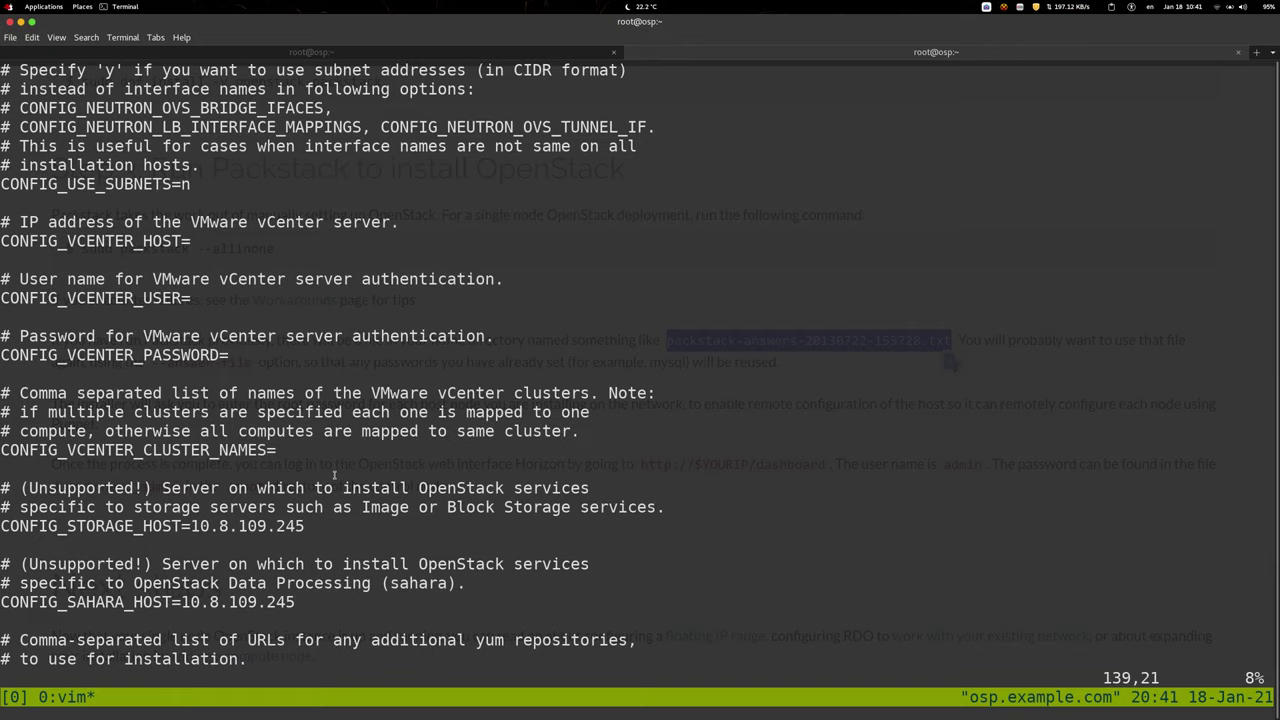
Step: Step through the repository, Red Hat subscription, Satellite and SSL settings, marking CONFIG_SATELLITE_URL
{"action": "key", "text": "j"}
{"action": "key", "text": "j"}
{"action": "key", "text": "j"}
{"action": "key", "text": "j"}
{"action": "key", "text": "j"}
{"action": "key", "text": "j"}
{"action": "key", "text": "j"}
{"action": "key", "text": "j"}
{"action": "key", "text": "j"}
{"action": "key", "text": "j"}
{"action": "key", "text": "j"}
{"action": "key", "text": "j"}
{"action": "key", "text": "j"}
{"action": "key", "text": "j"}
{"action": "key", "text": "j"}
{"action": "key", "text": "j"}
{"action": "key", "text": "j"}
{"action": "key", "text": "j"}
{"action": "key", "text": "j"}
{"action": "key", "text": "j"}
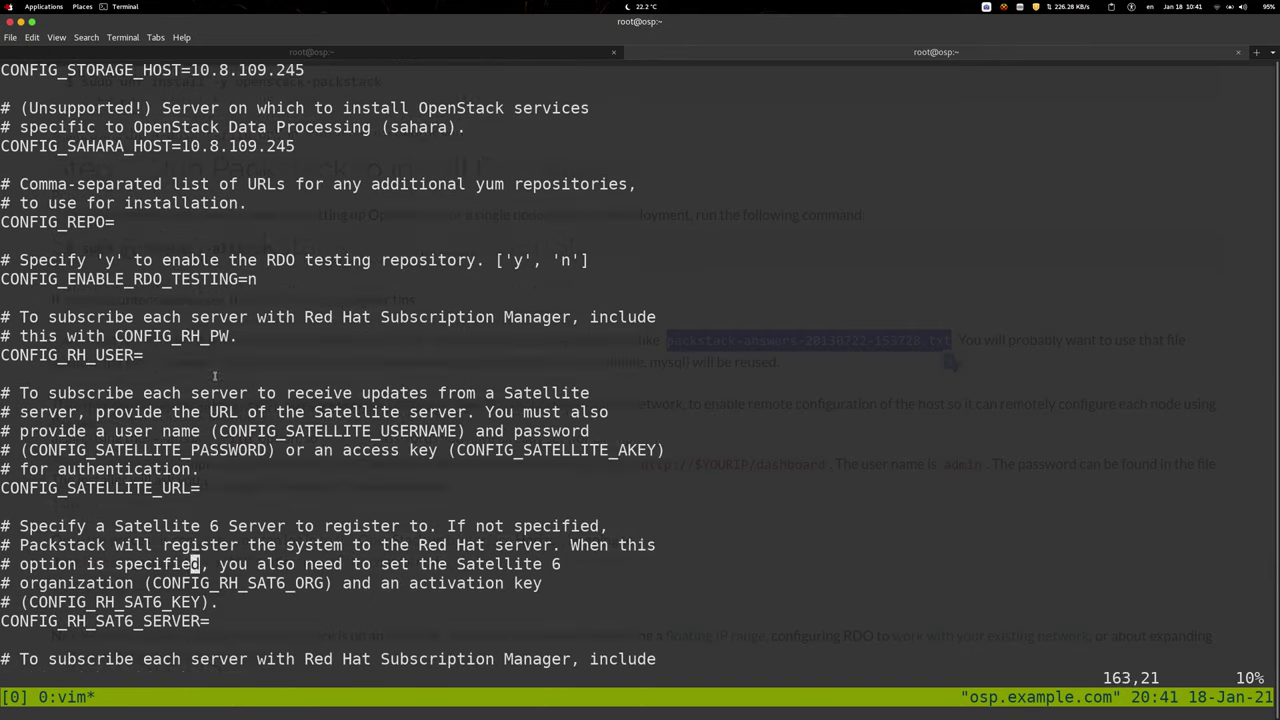
{"action": "key", "text": "j"}
{"action": "key", "text": "j"}
{"action": "key", "text": "j"}
{"action": "key", "text": "j"}
{"action": "key", "text": "j"}
{"action": "key", "text": "j"}
{"action": "key", "text": "j"}
{"action": "key", "text": "j"}
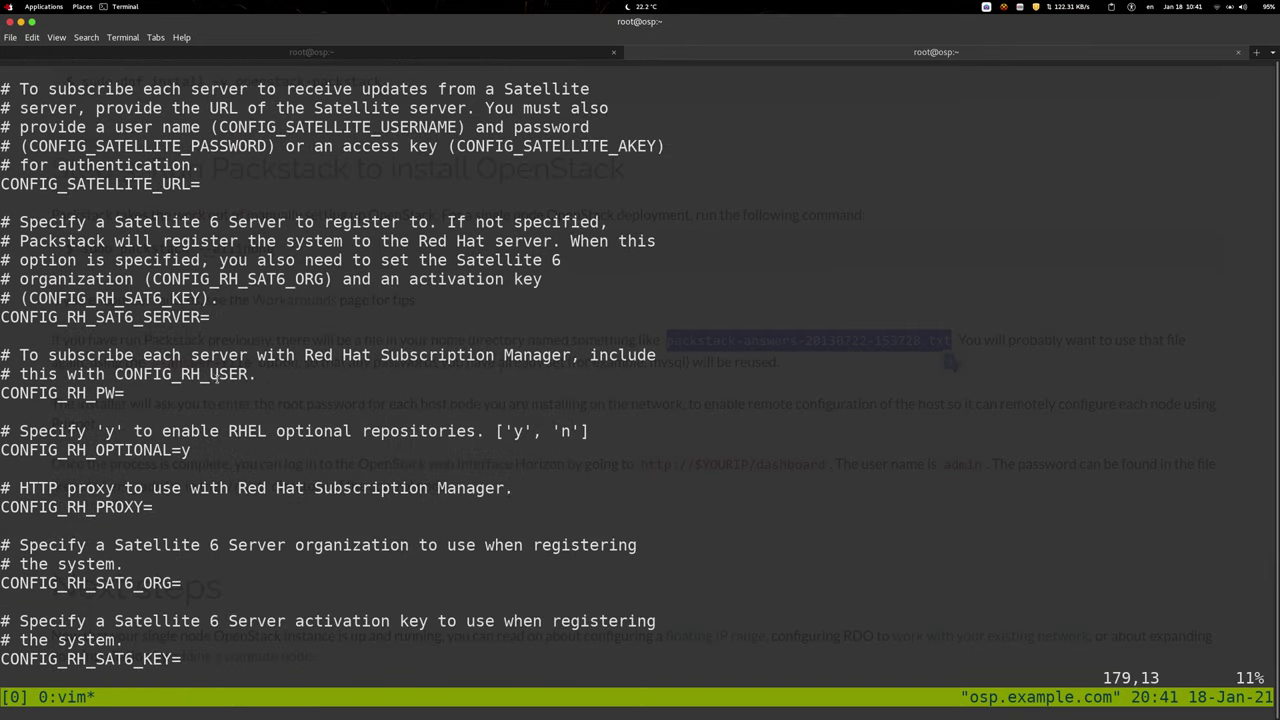
{"action": "triple_click", "coordinate": [49, 183]}
{"action": "key", "text": "j"}
{"action": "key", "text": "j"}
{"action": "key", "text": "j"}
{"action": "key", "text": "j"}
{"action": "key", "text": "j"}
{"action": "key", "text": "j"}
{"action": "key", "text": "j"}
{"action": "key", "text": "j"}
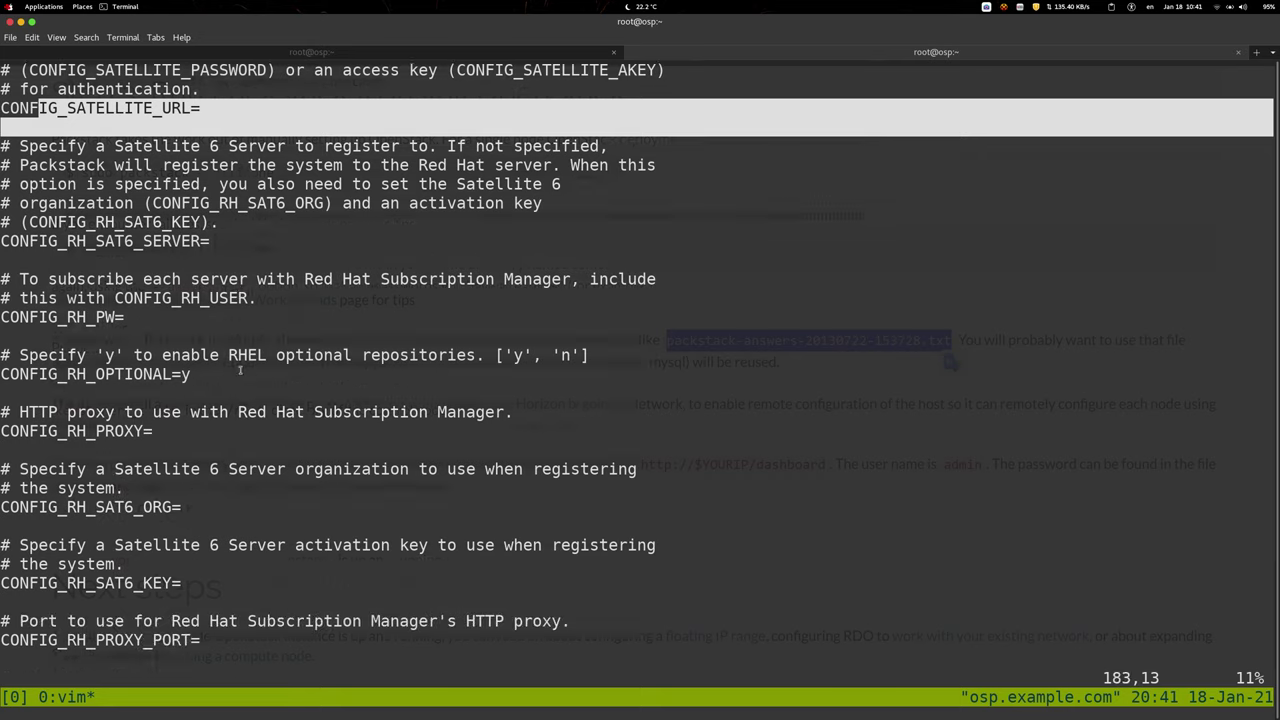
{"action": "left_click_drag", "start_coordinate": [2, 165], "coordinate": [488, 626]}
{"action": "key", "text": "j"}
{"action": "key", "text": "j"}
{"action": "key", "text": "j"}
{"action": "key", "text": "j"}
{"action": "key", "text": "j"}
{"action": "key", "text": "j"}
{"action": "key", "text": "j"}
{"action": "key", "text": "j"}
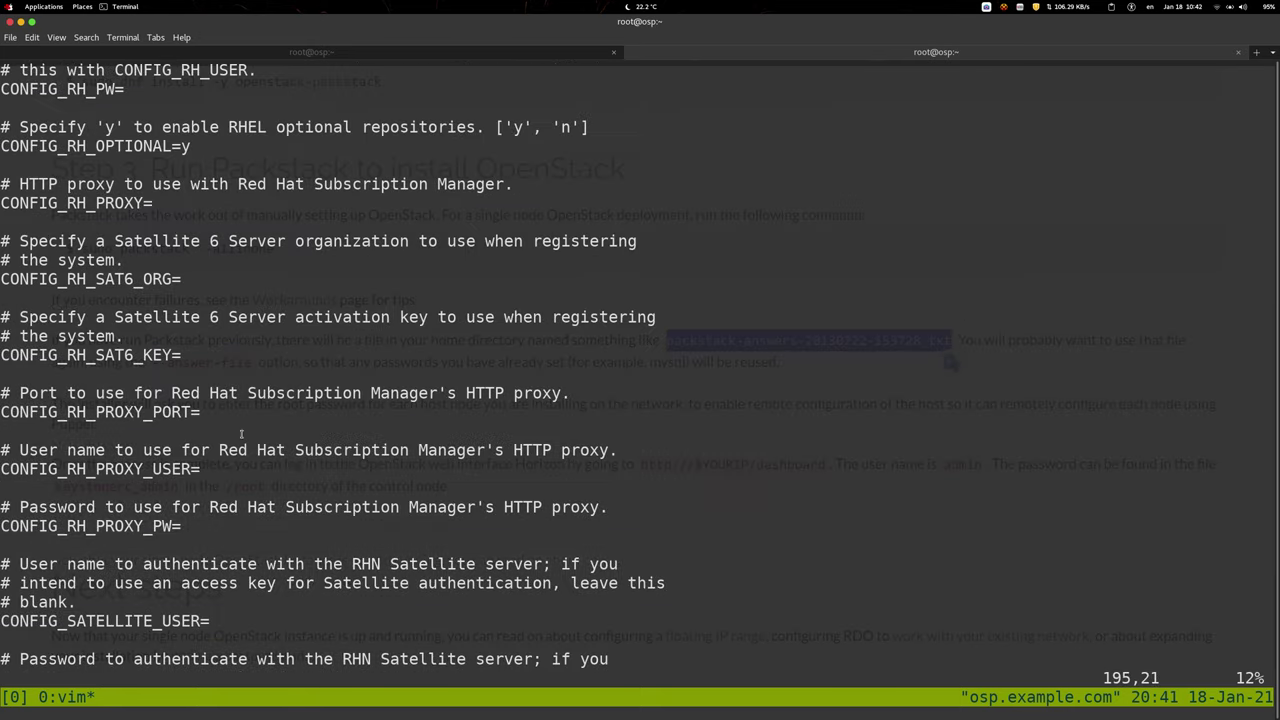
{"action": "key", "text": "j"}
{"action": "key", "text": "j"}
{"action": "key", "text": "j"}
{"action": "key", "text": "j"}
{"action": "key", "text": "j"}
{"action": "key", "text": "j"}
{"action": "key", "text": "j"}
{"action": "key", "text": "j"}
{"action": "key", "text": "j"}
{"action": "key", "text": "j"}
{"action": "key", "text": "j"}
{"action": "key", "text": "j"}
{"action": "key", "text": "j"}
{"action": "key", "text": "j"}
{"action": "key", "text": "j"}
{"action": "key", "text": "j"}
{"action": "key", "text": "j"}
{"action": "key", "text": "j"}
{"action": "key", "text": "j"}
{"action": "key", "text": "j"}
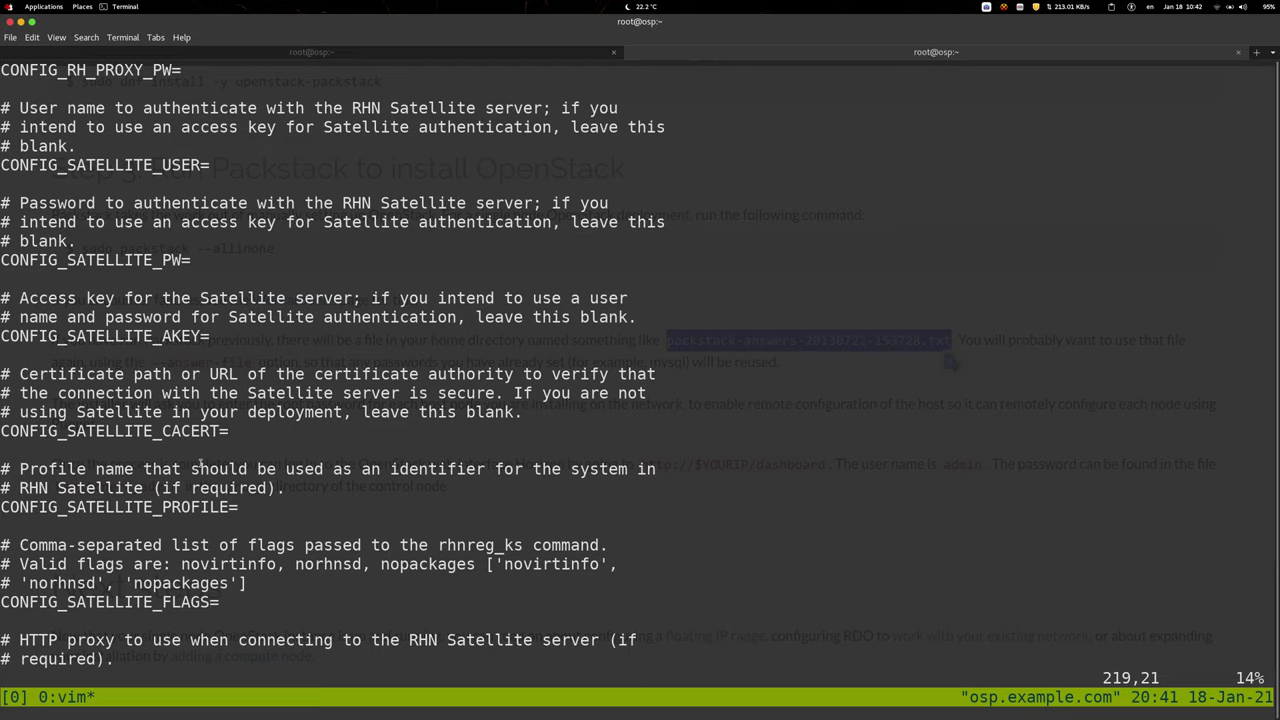
{"action": "key", "text": "j"}
{"action": "key", "text": "j"}
{"action": "key", "text": "j"}
{"action": "key", "text": "j"}
{"action": "key", "text": "j"}
{"action": "key", "text": "j"}
{"action": "key", "text": "j"}
{"action": "key", "text": "j"}
{"action": "key", "text": "j"}
{"action": "key", "text": "j"}
{"action": "key", "text": "j"}
{"action": "key", "text": "j"}
{"action": "key", "text": "j"}
{"action": "key", "text": "j"}
{"action": "key", "text": "j"}
{"action": "key", "text": "j"}
{"action": "key", "text": "j"}
{"action": "key", "text": "j"}
{"action": "key", "text": "j"}
{"action": "key", "text": "j"}
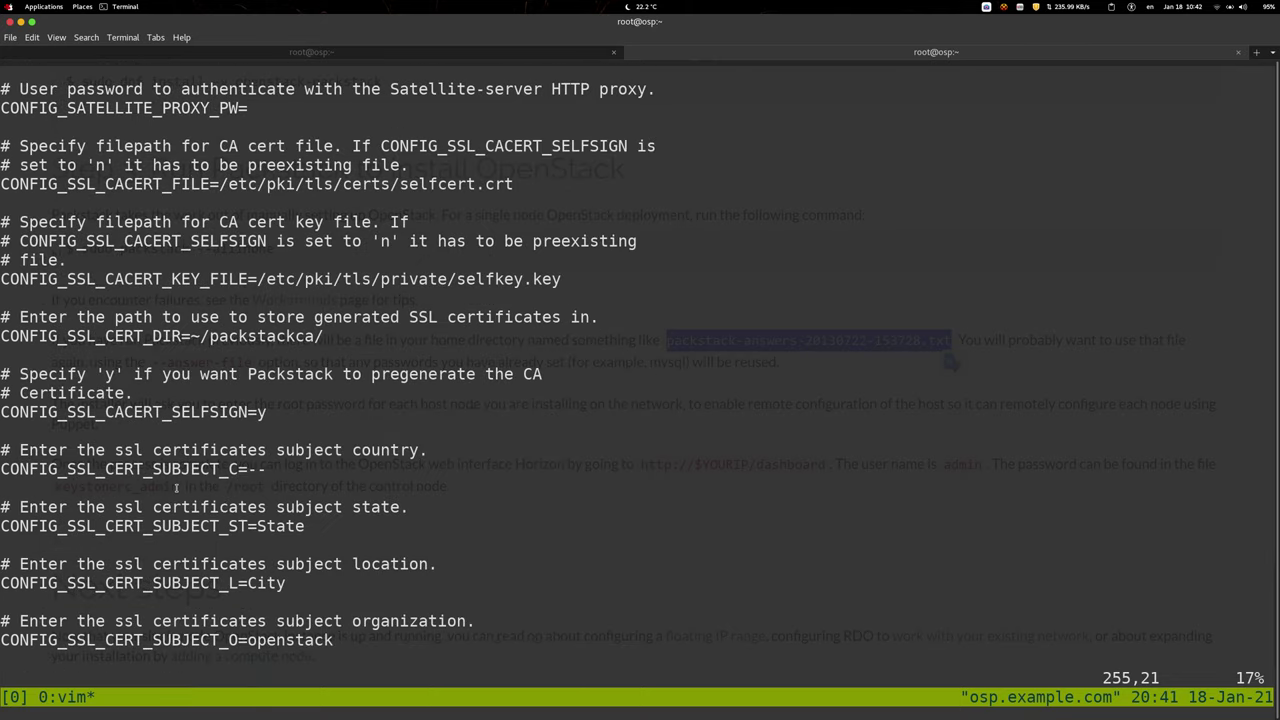
{"action": "key", "text": "j"}
{"action": "key", "text": "j"}
{"action": "key", "text": "j"}
{"action": "key", "text": "j"}
{"action": "key", "text": "j"}
{"action": "key", "text": "j"}
{"action": "key", "text": "j"}
{"action": "key", "text": "j"}
{"action": "key", "text": "j"}
{"action": "key", "text": "j"}
{"action": "key", "text": "j"}
{"action": "key", "text": "j"}
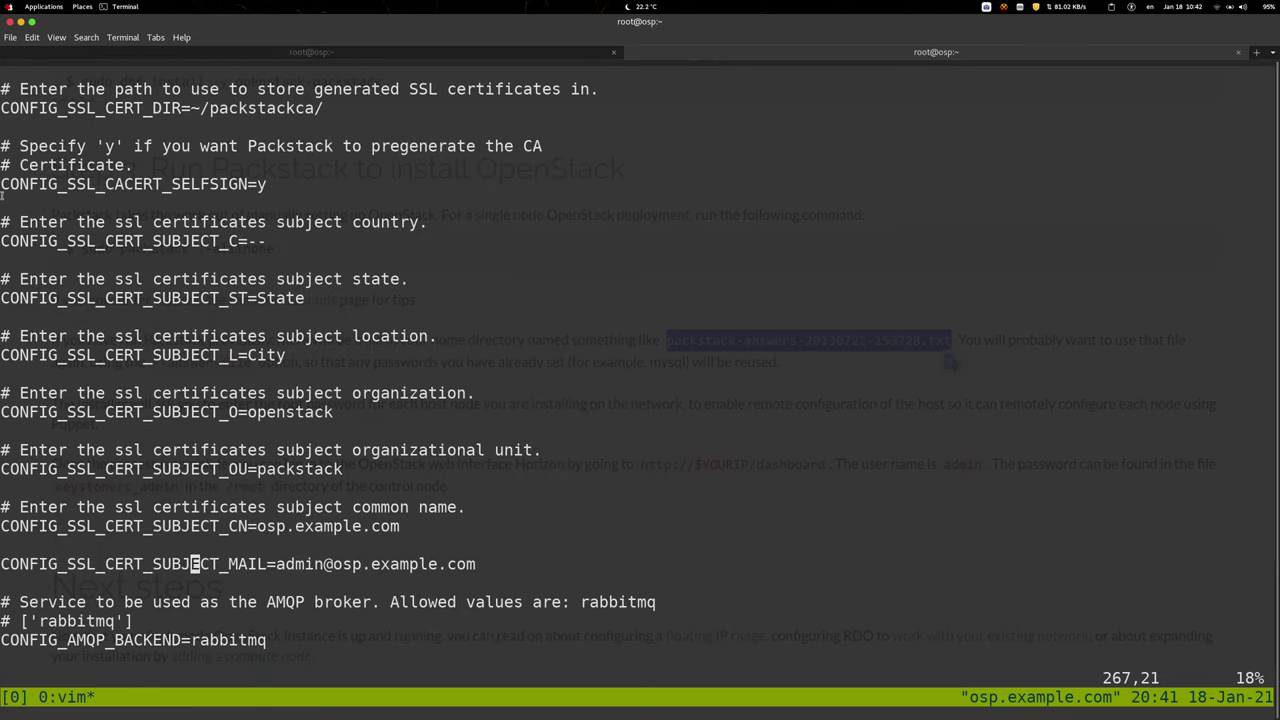
{"action": "key", "text": "j"}
{"action": "key", "text": "j"}
{"action": "key", "text": "j"}
{"action": "key", "text": "j"}
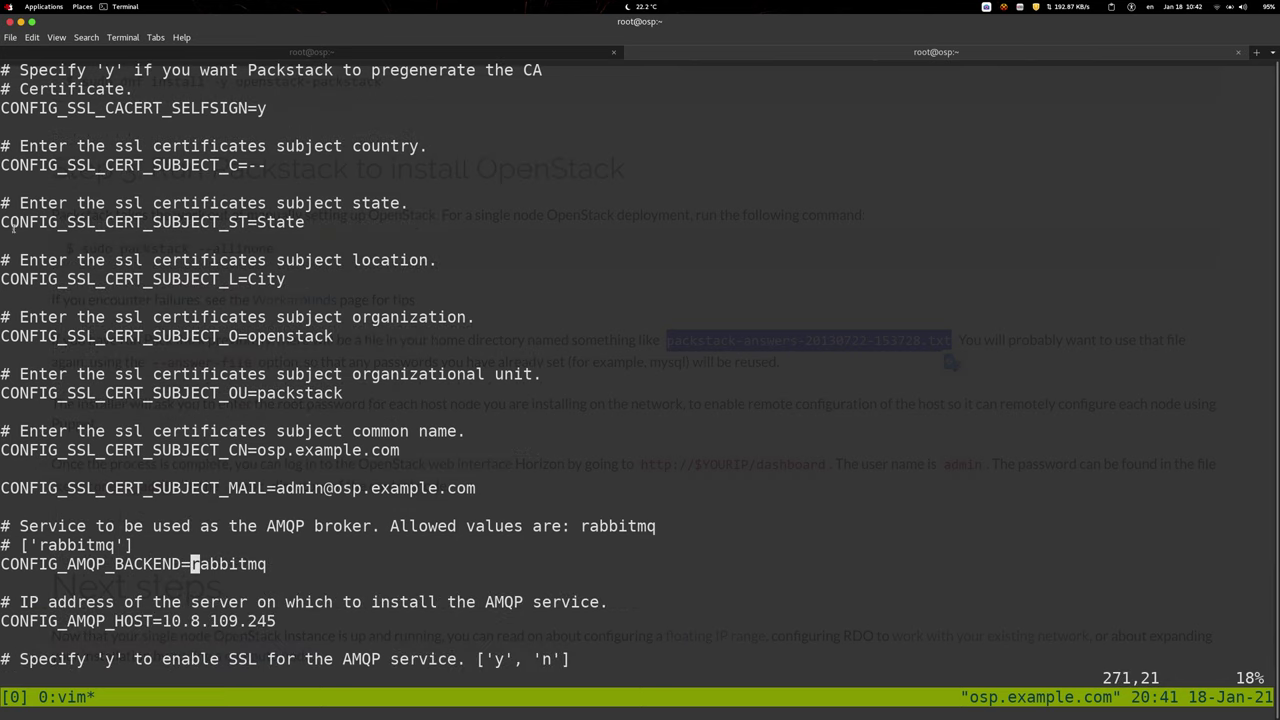
Step: Mark the SSL certificate subject and common name settings
{"action": "left_click_drag", "start_coordinate": [10, 225], "coordinate": [670, 553]}
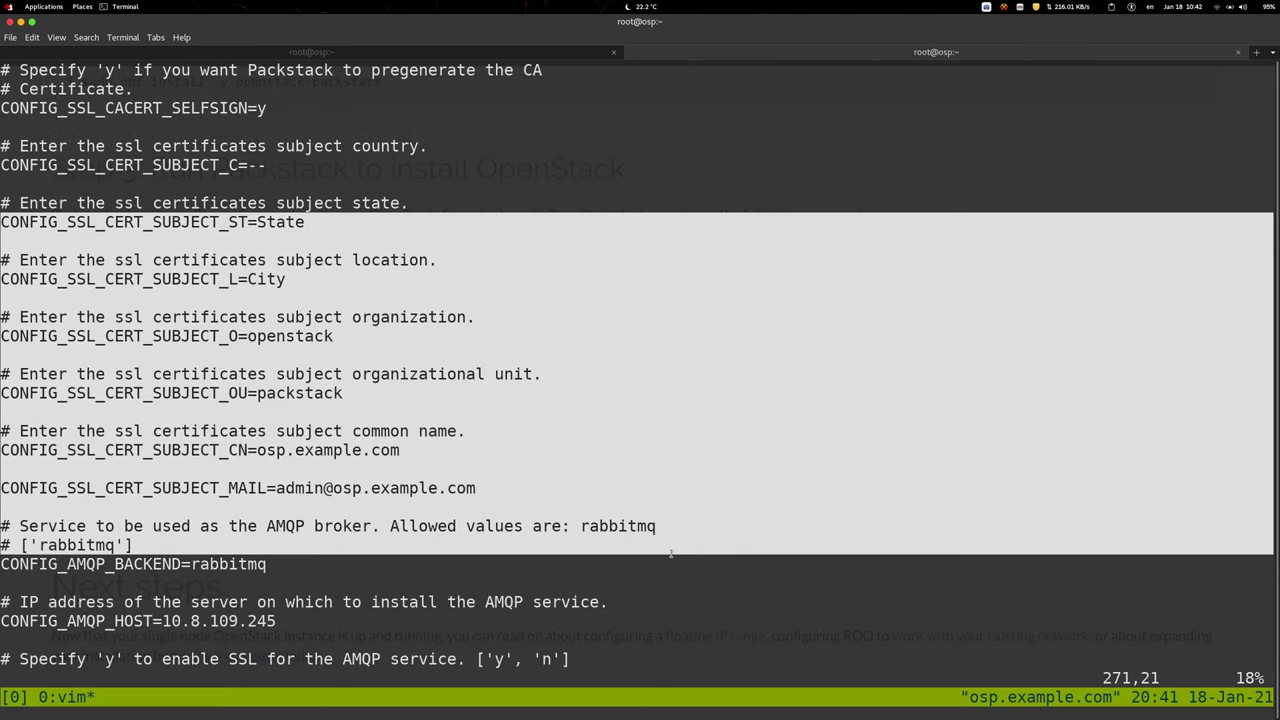
{"action": "left_click", "coordinate": [374, 396]}
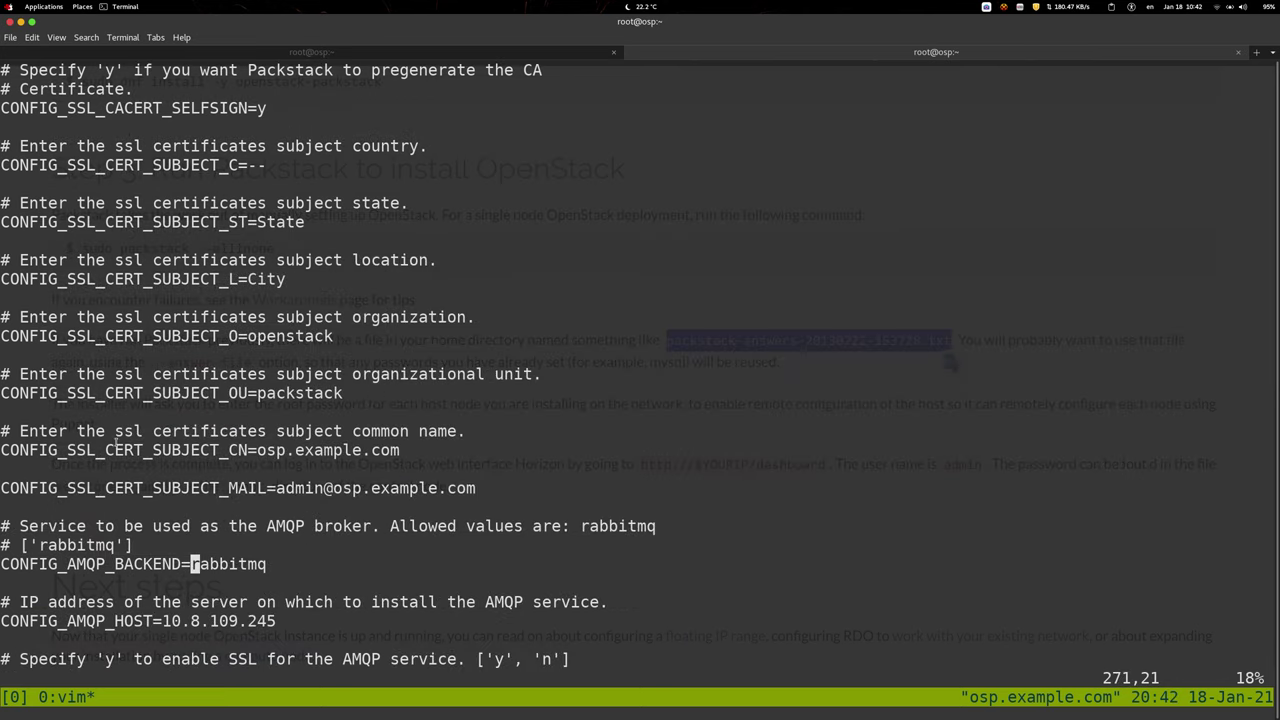
{"action": "left_click_drag", "start_coordinate": [80, 450], "coordinate": [400, 431]}
{"action": "left_click", "coordinate": [220, 488]}
{"action": "left_click_drag", "start_coordinate": [220, 488], "coordinate": [560, 490]}
{"action": "scroll", "coordinate": [240, 470], "scroll_direction": "down", "scroll_amount": 3}
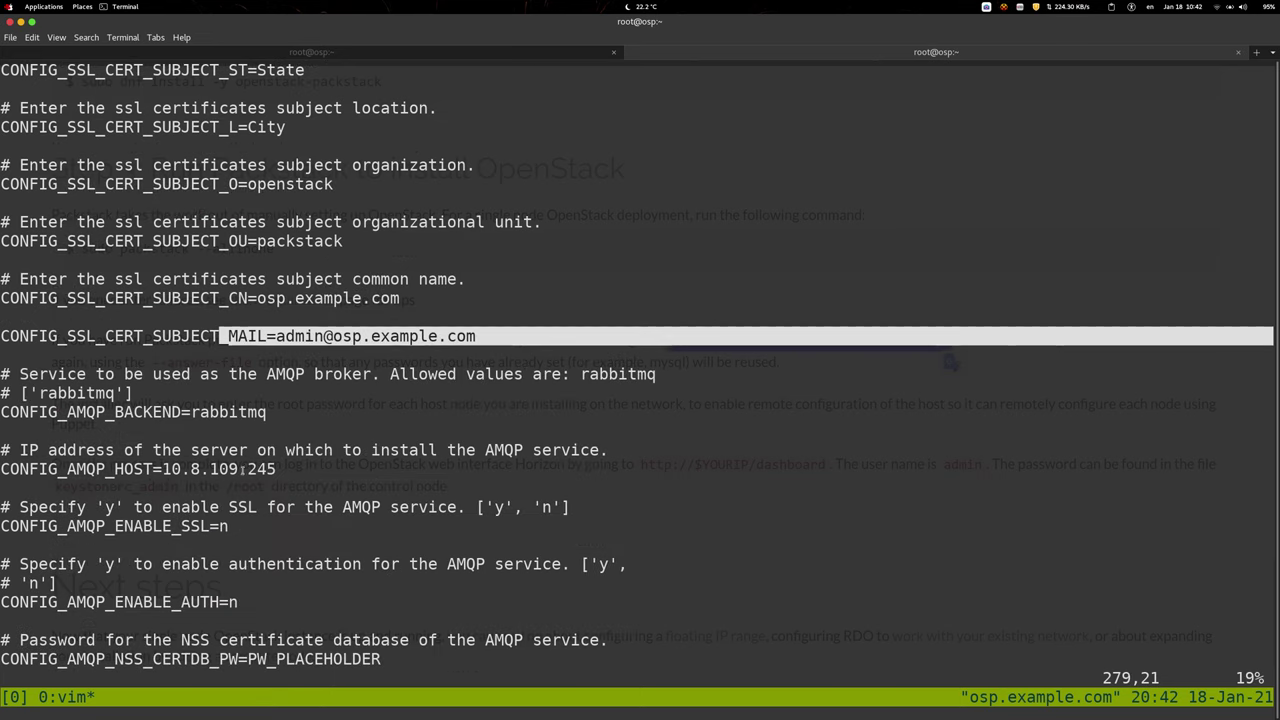
{"action": "scroll", "coordinate": [312, 490], "scroll_direction": "down", "scroll_amount": 7}
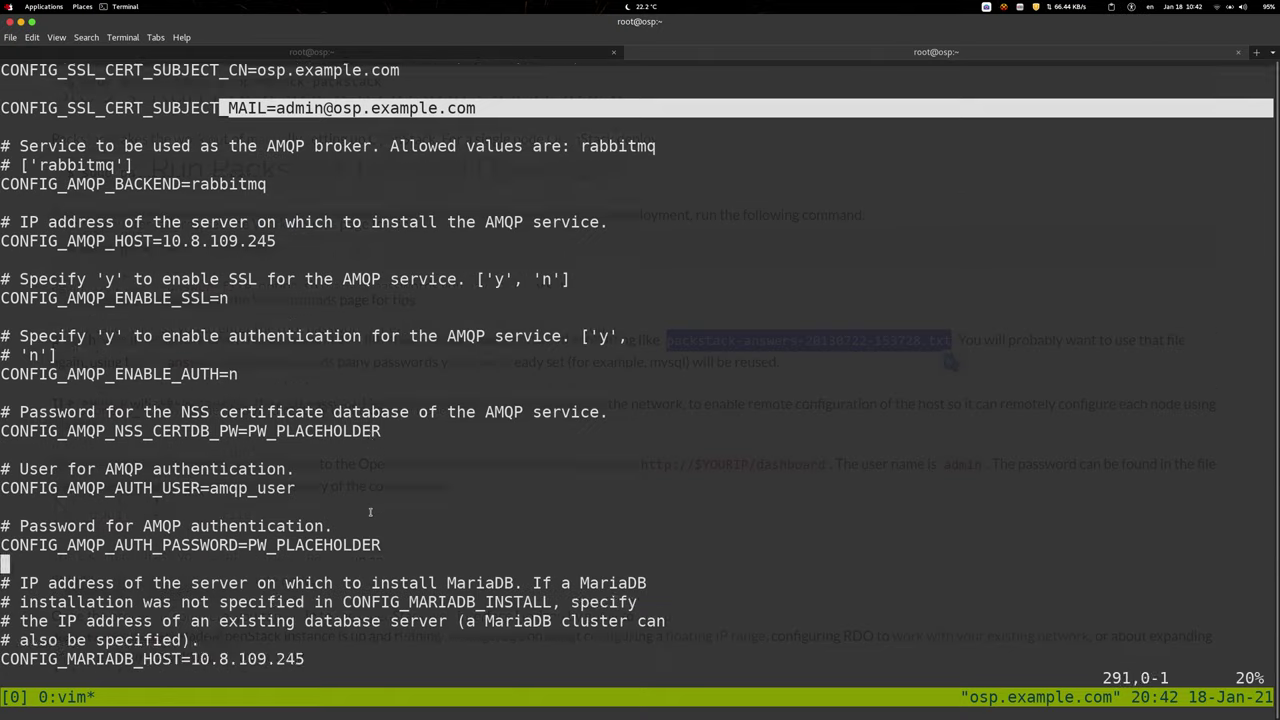
{"action": "scroll", "coordinate": [335, 505], "scroll_direction": "down", "scroll_amount": 7}
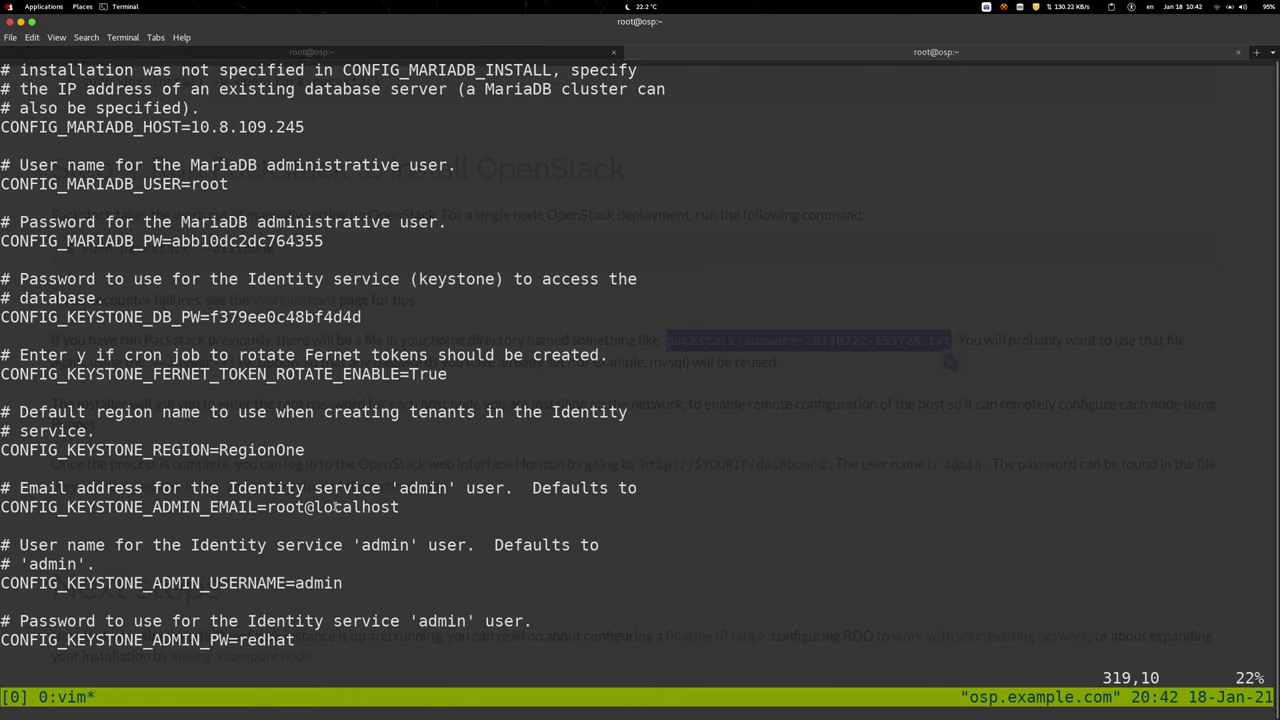
Step: Review the Keystone password, admin username, demo password and FERNET token settings, then quit vim with :q
{"action": "left_click_drag", "start_coordinate": [210, 316], "coordinate": [361, 316]}
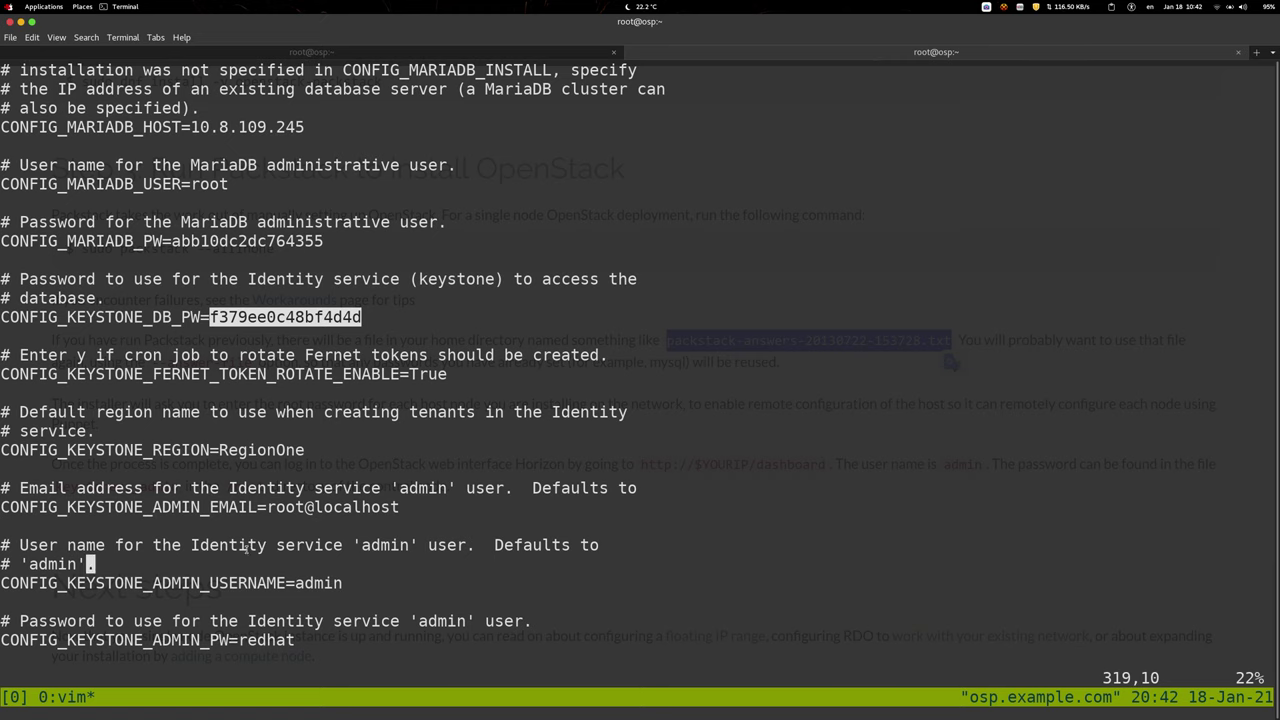
{"action": "scroll", "coordinate": [250, 548], "scroll_direction": "down", "scroll_amount": 4}
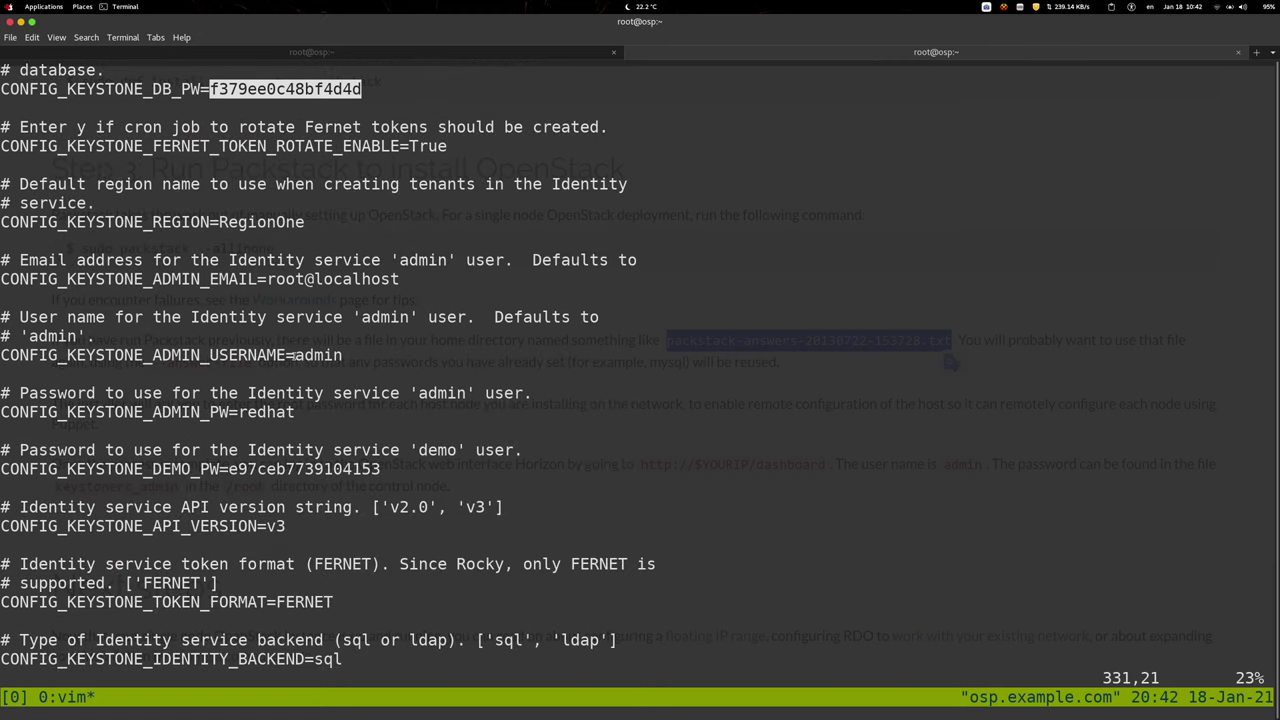
{"action": "left_click_drag", "start_coordinate": [295, 355], "coordinate": [346, 355]}
{"action": "left_click", "coordinate": [211, 481]}
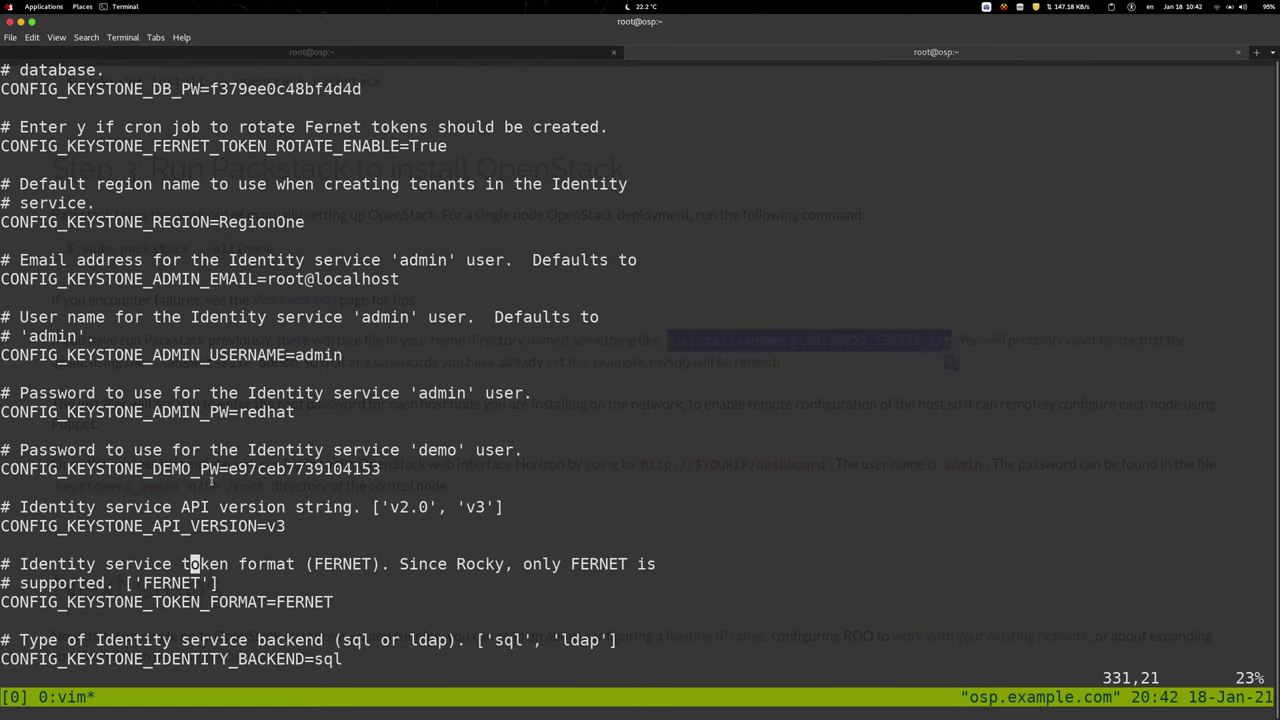
{"action": "left_click_drag", "start_coordinate": [226, 468], "coordinate": [372, 469]}
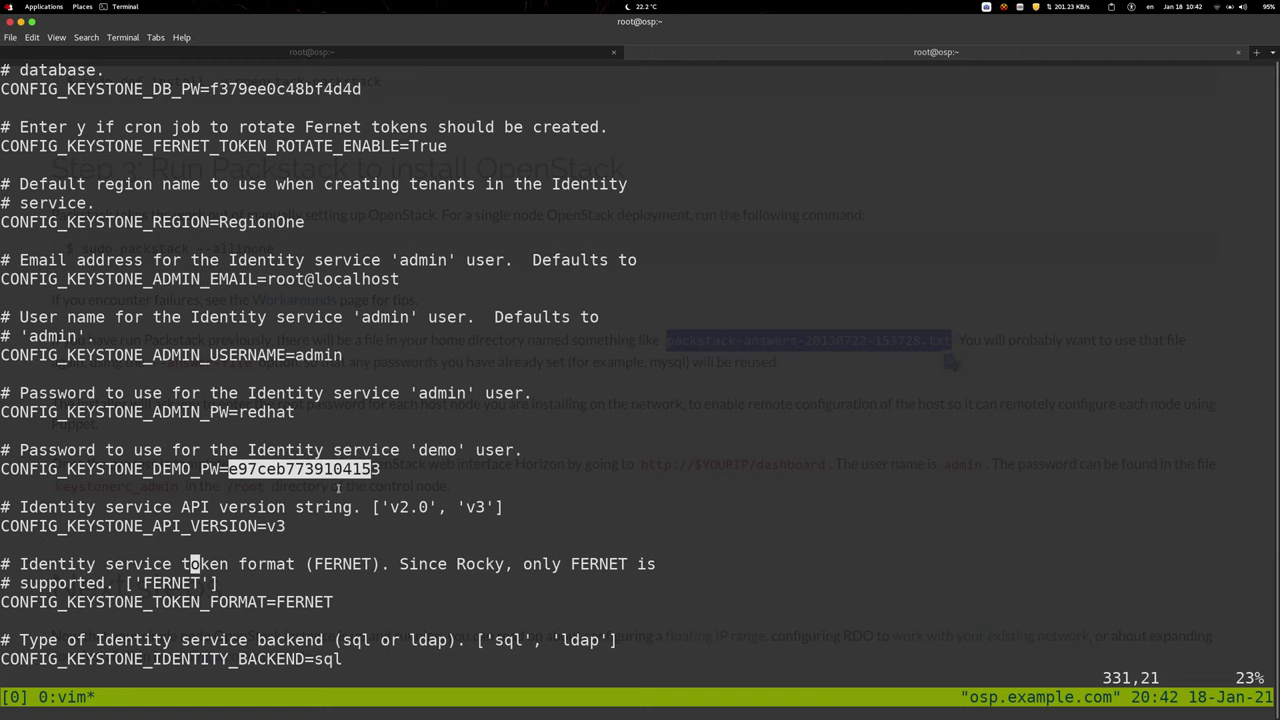
{"action": "scroll", "coordinate": [338, 488], "scroll_direction": "down", "scroll_amount": 5}
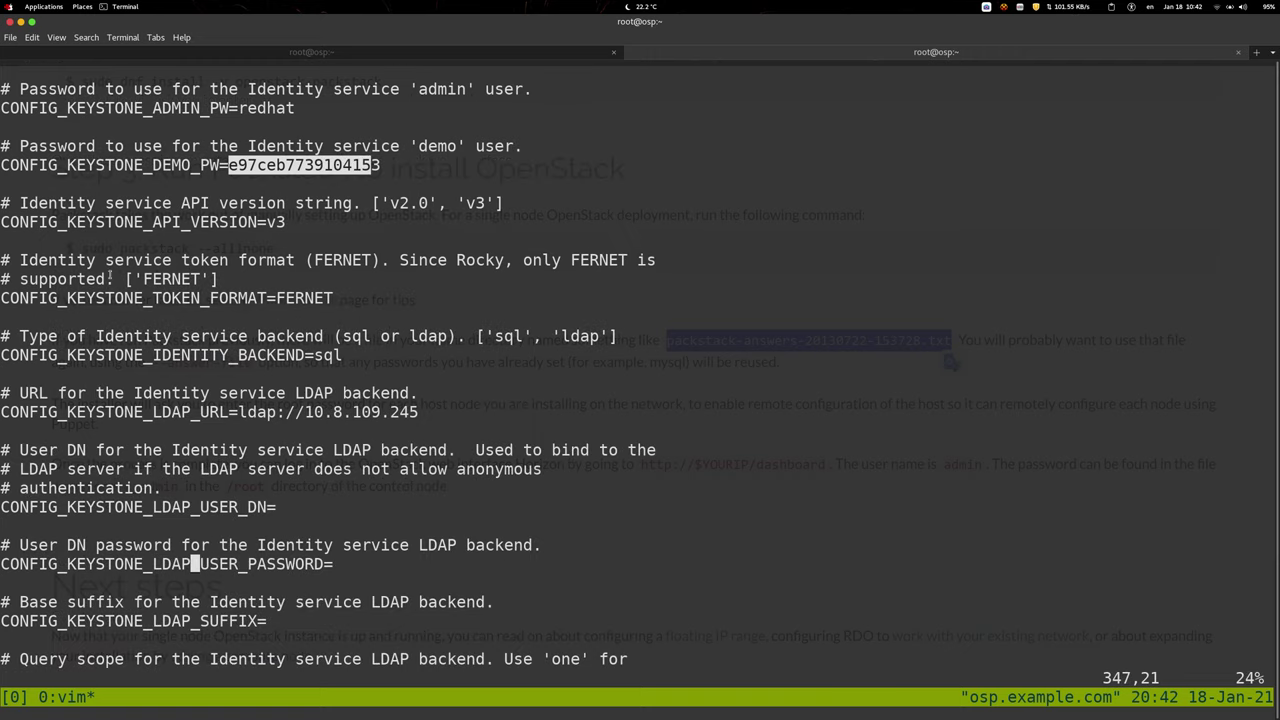
{"action": "triple_click", "coordinate": [19, 278]}
{"action": "left_click_drag", "start_coordinate": [19, 278], "coordinate": [357, 299]}
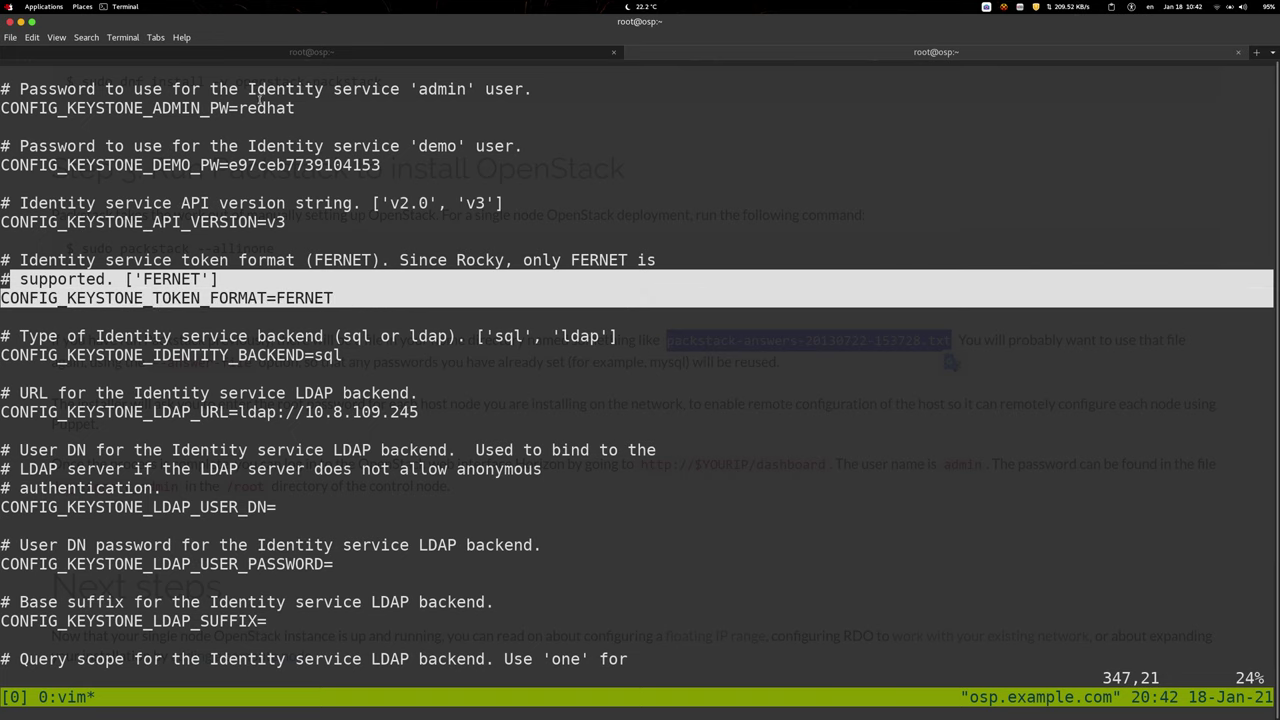
{"action": "scroll", "coordinate": [313, 385], "scroll_direction": "down", "scroll_amount": 5}
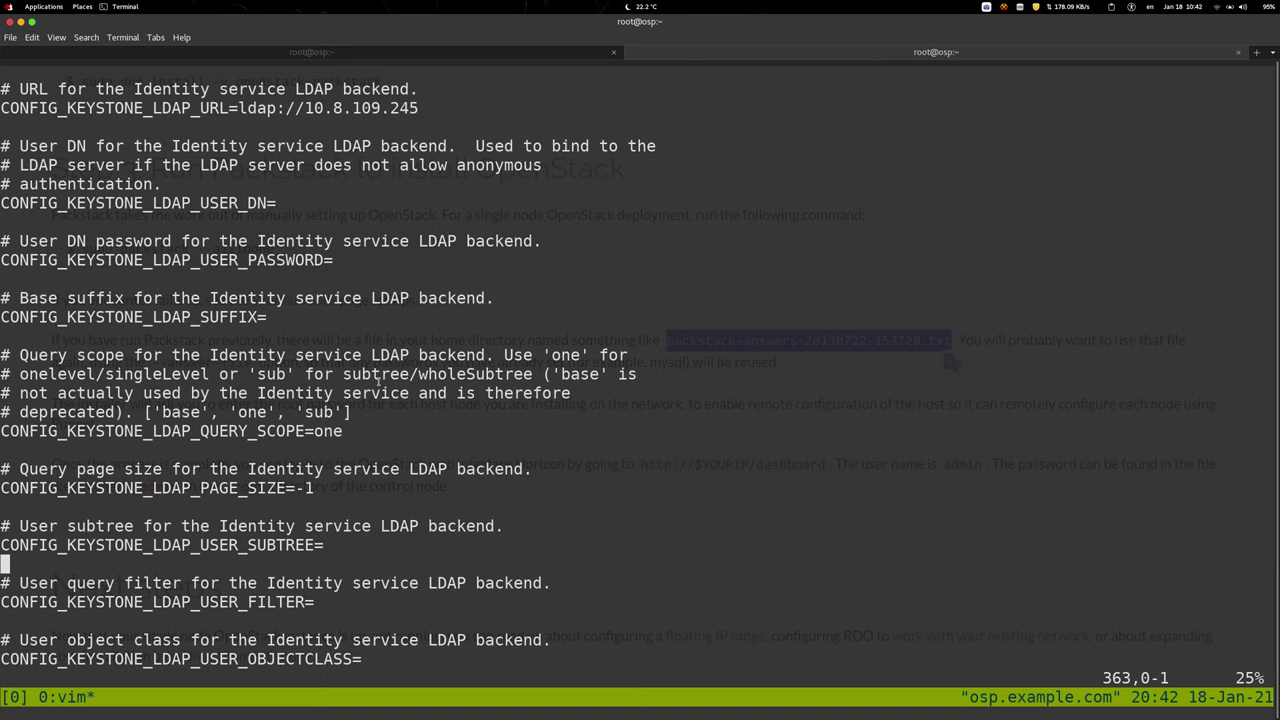
{"action": "type", "text": ":q"}
{"action": "key", "text": "Return"}
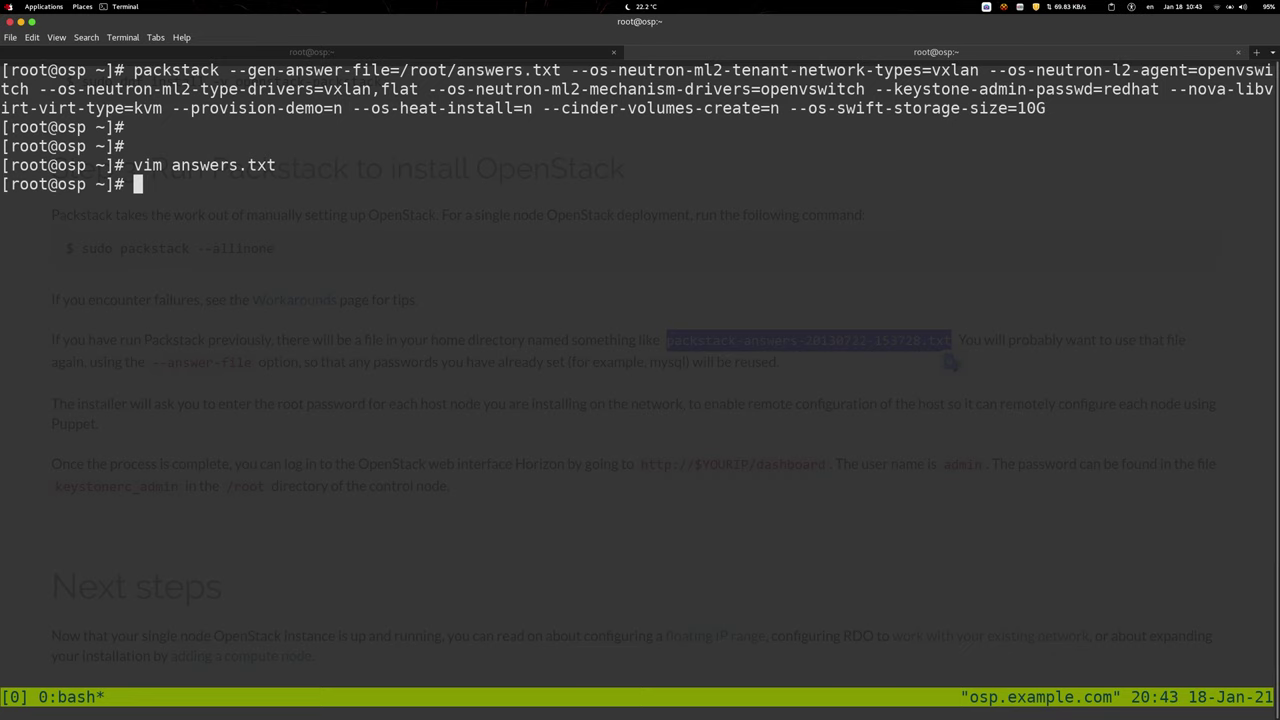
Step: Select the packstack --allinone command in the Packstack install guide
{"action": "key", "text": "alt+Tab"}
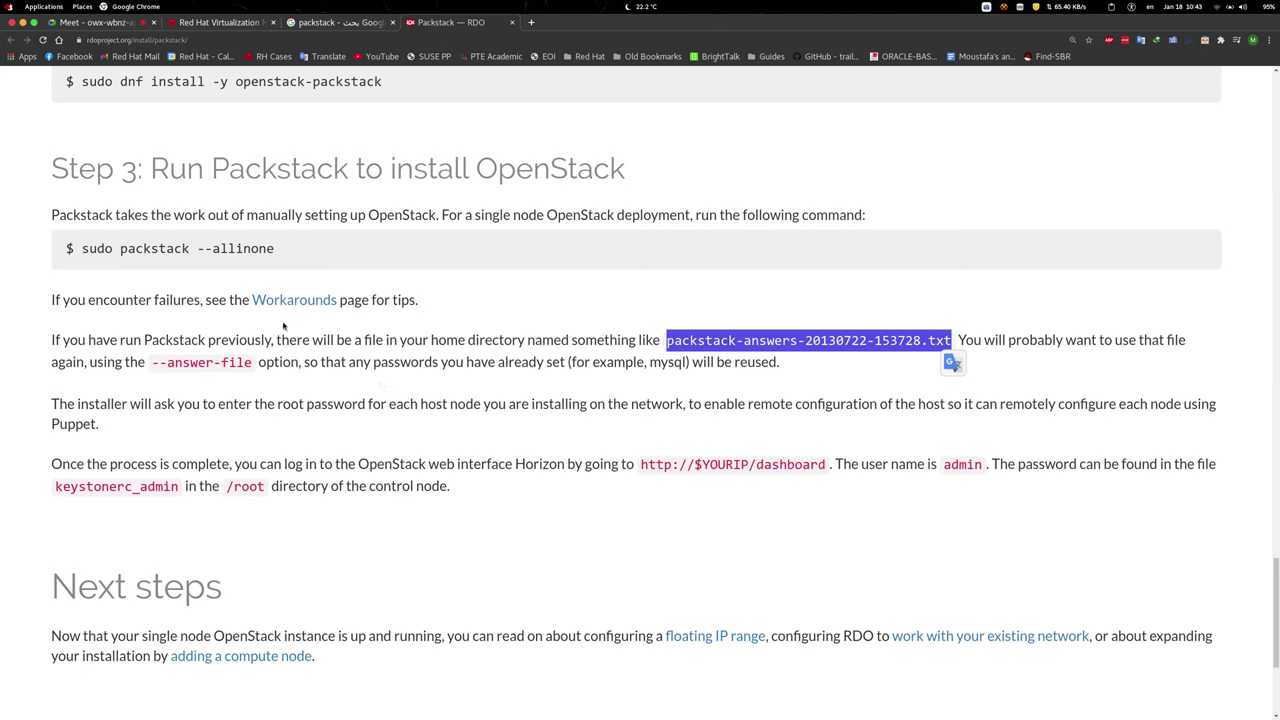
{"action": "left_click_drag", "start_coordinate": [284, 255], "coordinate": [78, 252]}
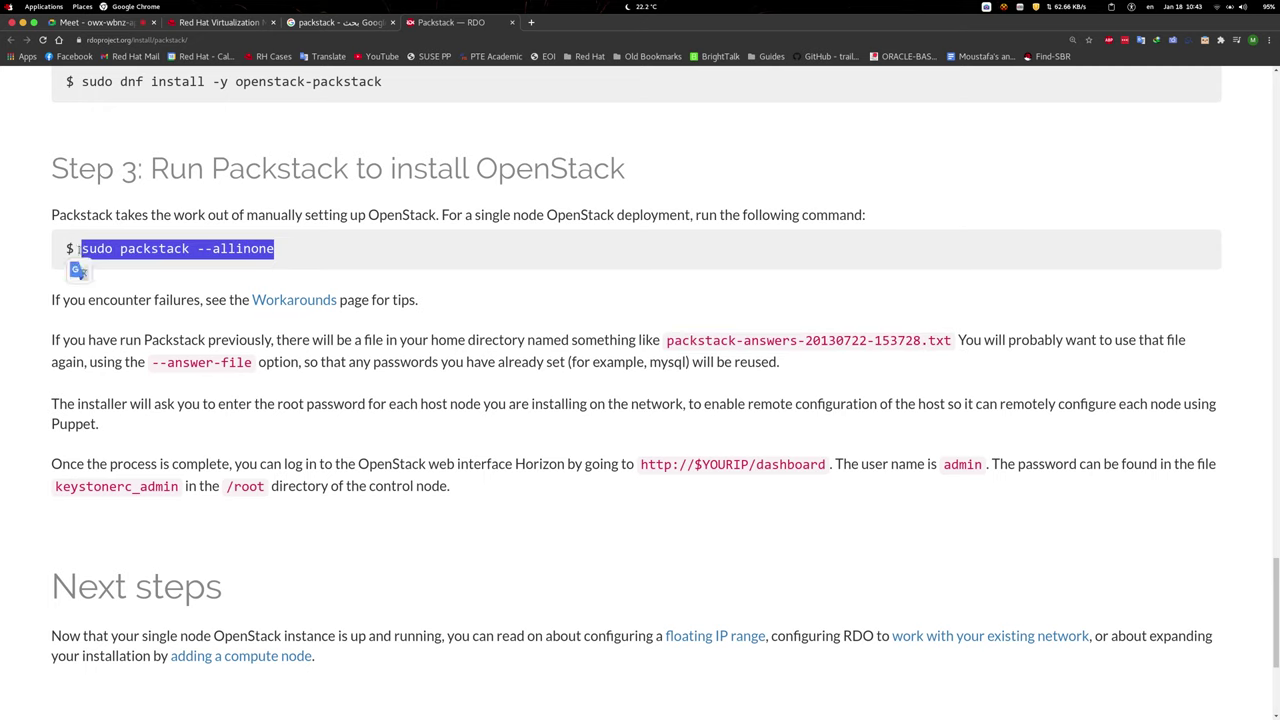
{"action": "left_click", "coordinate": [284, 251]}
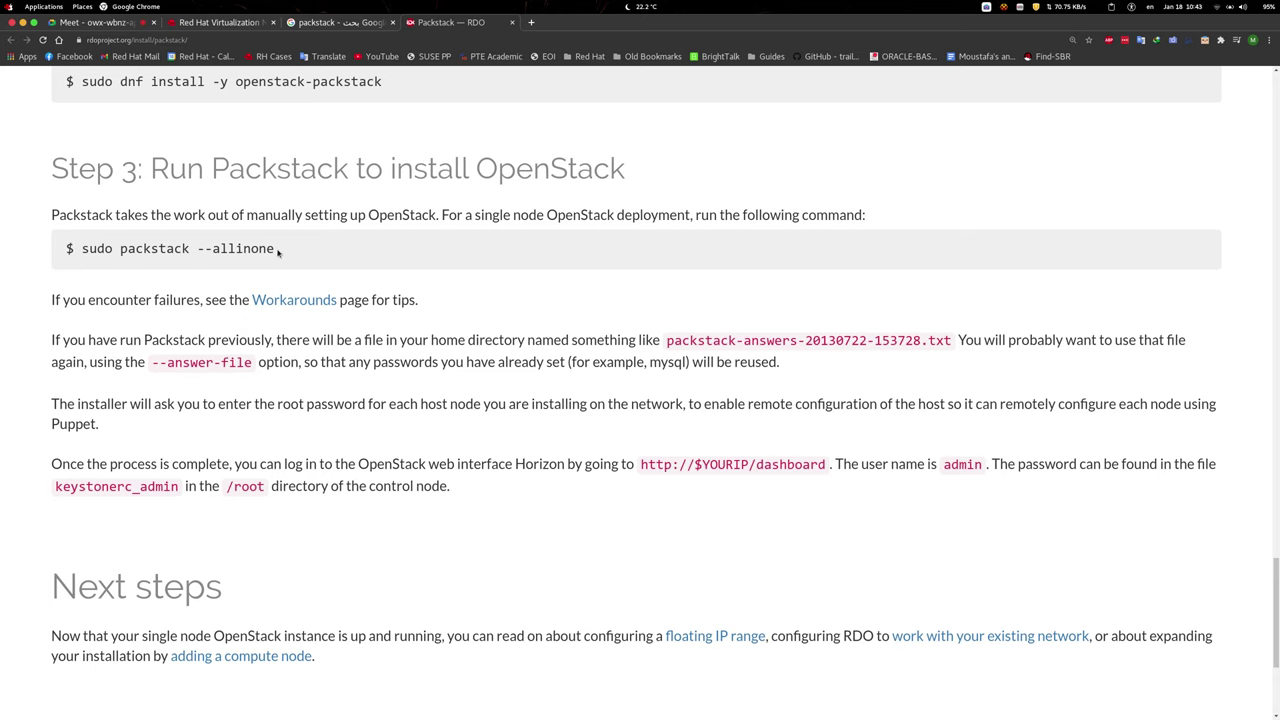
{"action": "left_click_drag", "start_coordinate": [274, 249], "coordinate": [116, 250]}
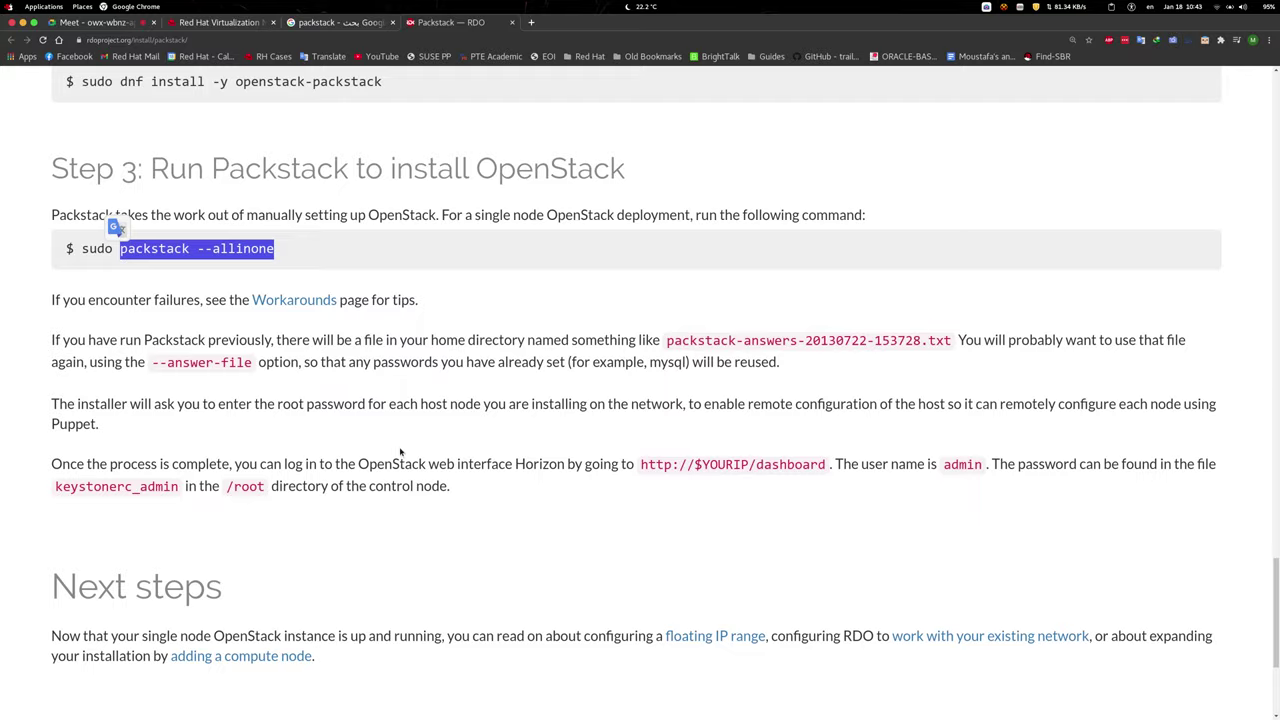
{"action": "key", "text": "alt+Tab"}
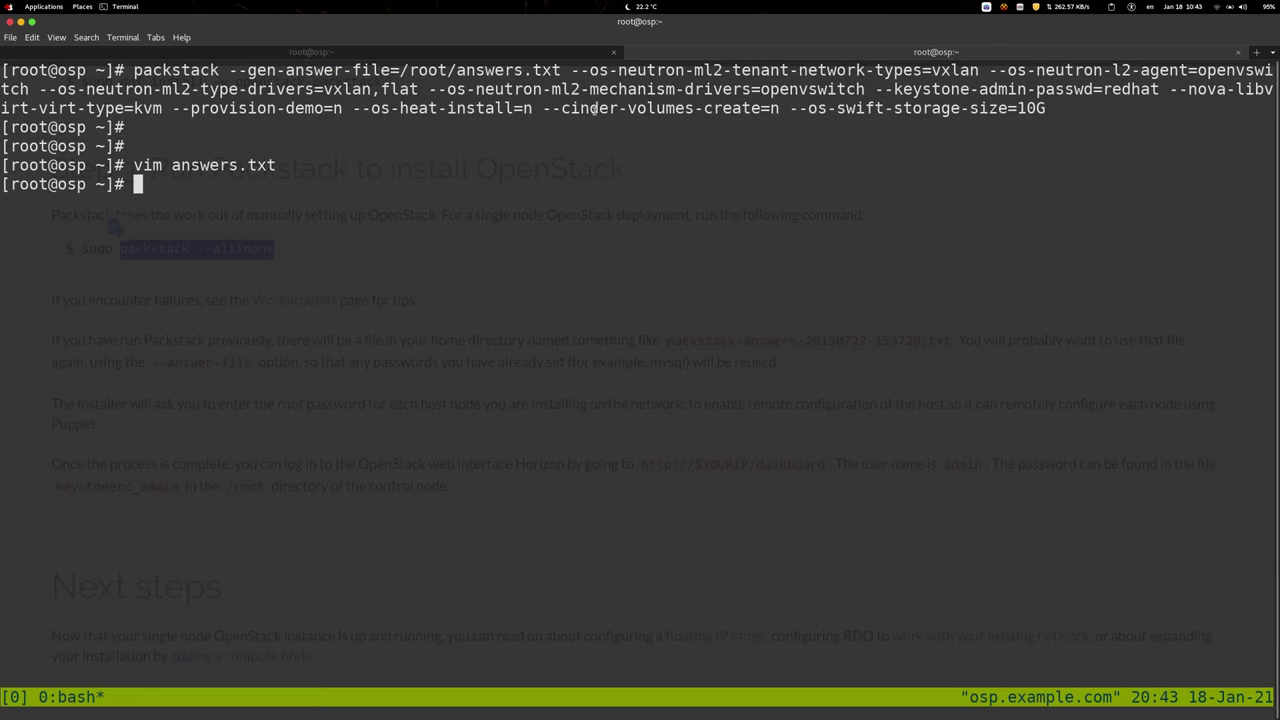
Step: Enter packstack --answer-file=/root/answers.txt at the terminal prompt
{"action": "left_click_drag", "start_coordinate": [551, 108], "coordinate": [760, 108]}
{"action": "type", "text": "pack"}
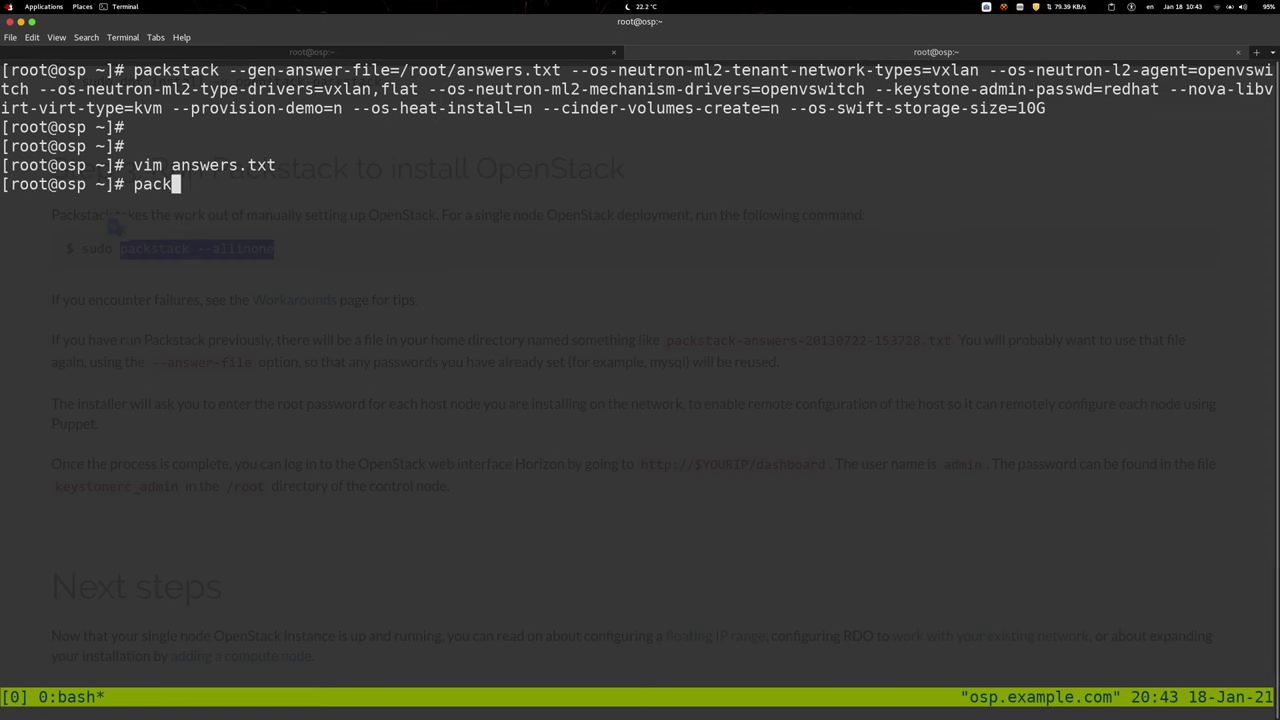
{"action": "type", "text": "stack --answer-file"}
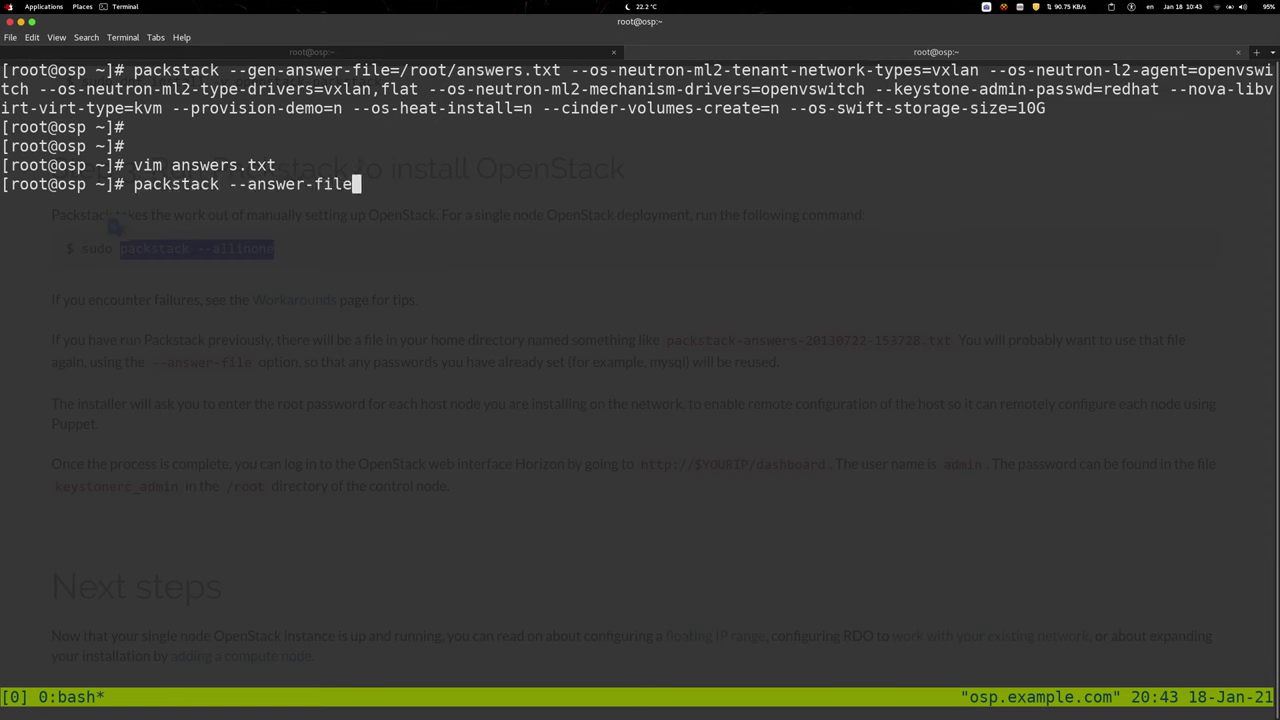
{"action": "type", "text": "=/root/ams"}
{"action": "key", "text": "BackSpace"}
{"action": "key", "text": "BackSpace"}
{"action": "type", "text": "nswers."}
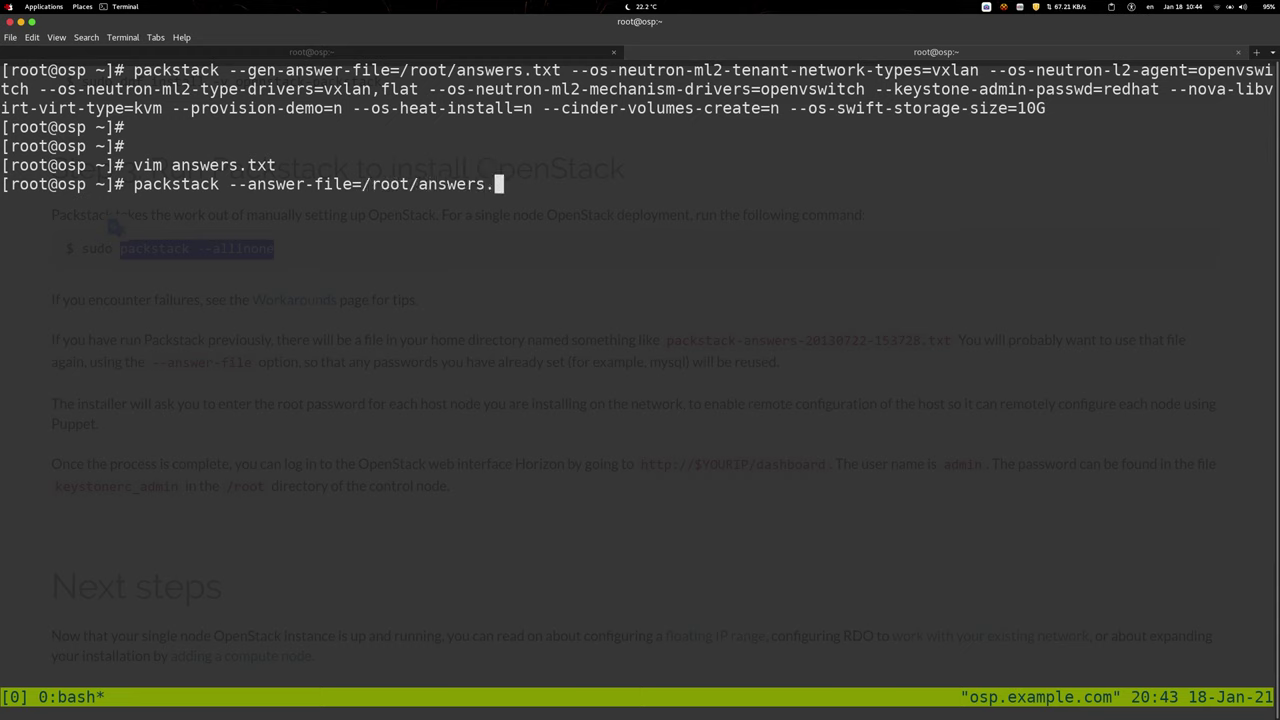
{"action": "type", "text": "yxy"}
{"action": "key", "text": "BackSpace"}
{"action": "key", "text": "BackSpace"}
{"action": "key", "text": "BackSpace"}
{"action": "type", "text": "txt"}
Step: Check the top of the packstack help, then reopen answers.txt in vim from history
{"action": "left_click", "coordinate": [433, 51]}
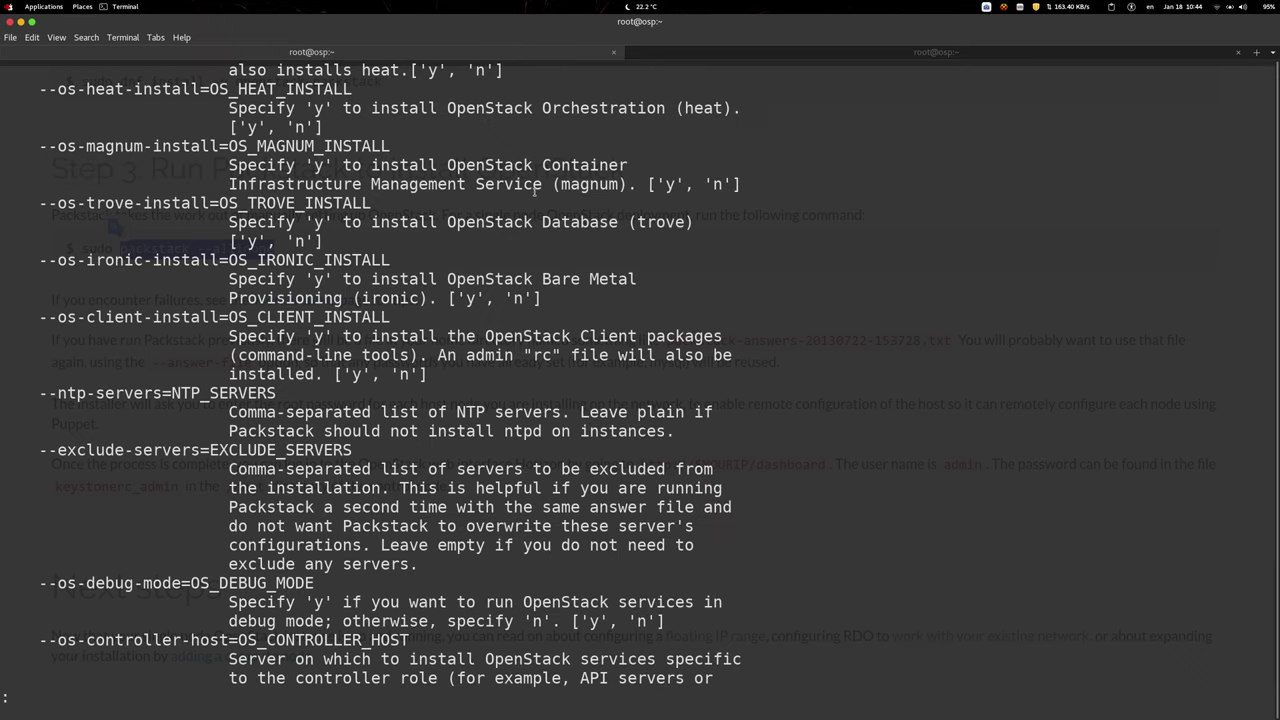
{"action": "key", "text": "g"}
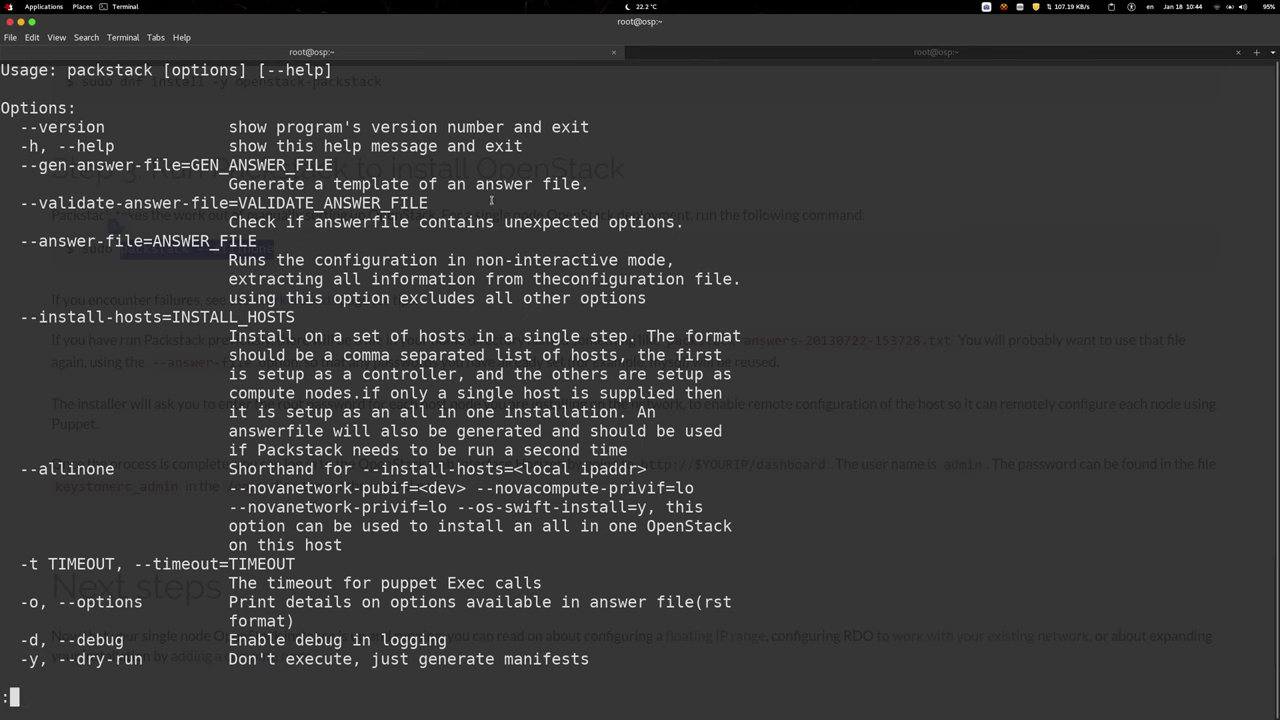
{"action": "left_click", "coordinate": [730, 56]}
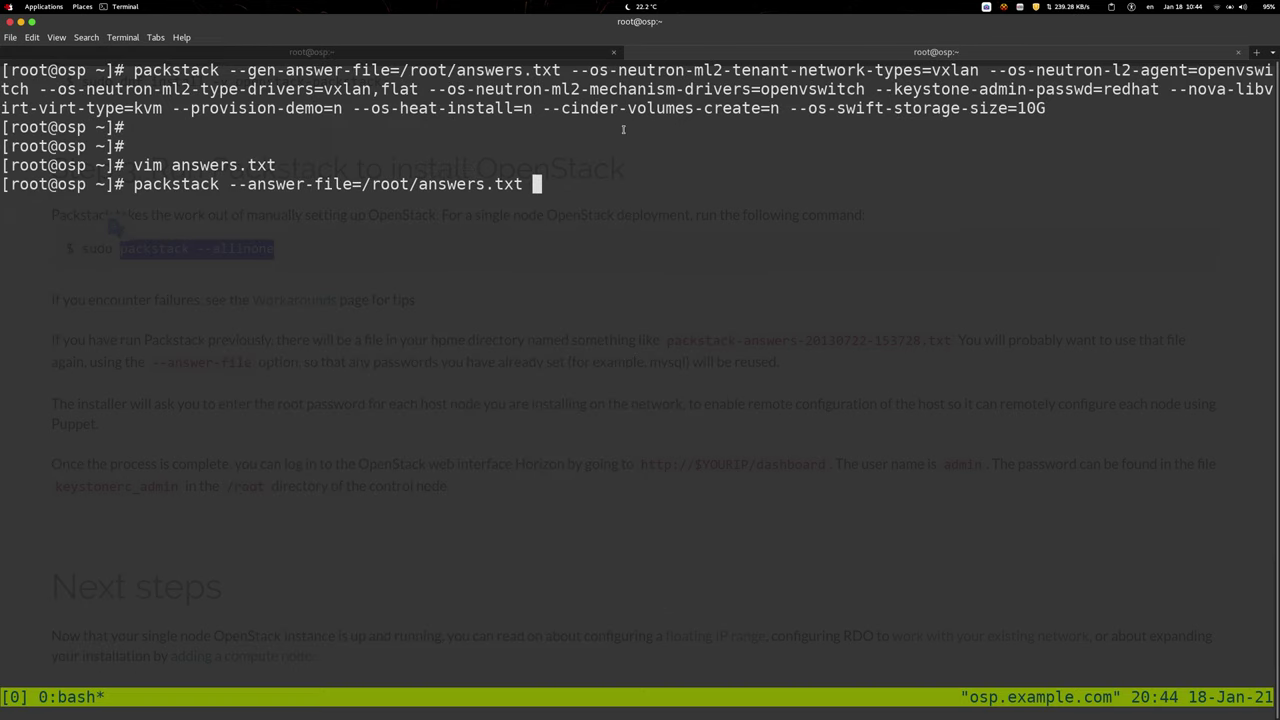
{"action": "key", "text": "Up"}
{"action": "key", "text": "Return"}
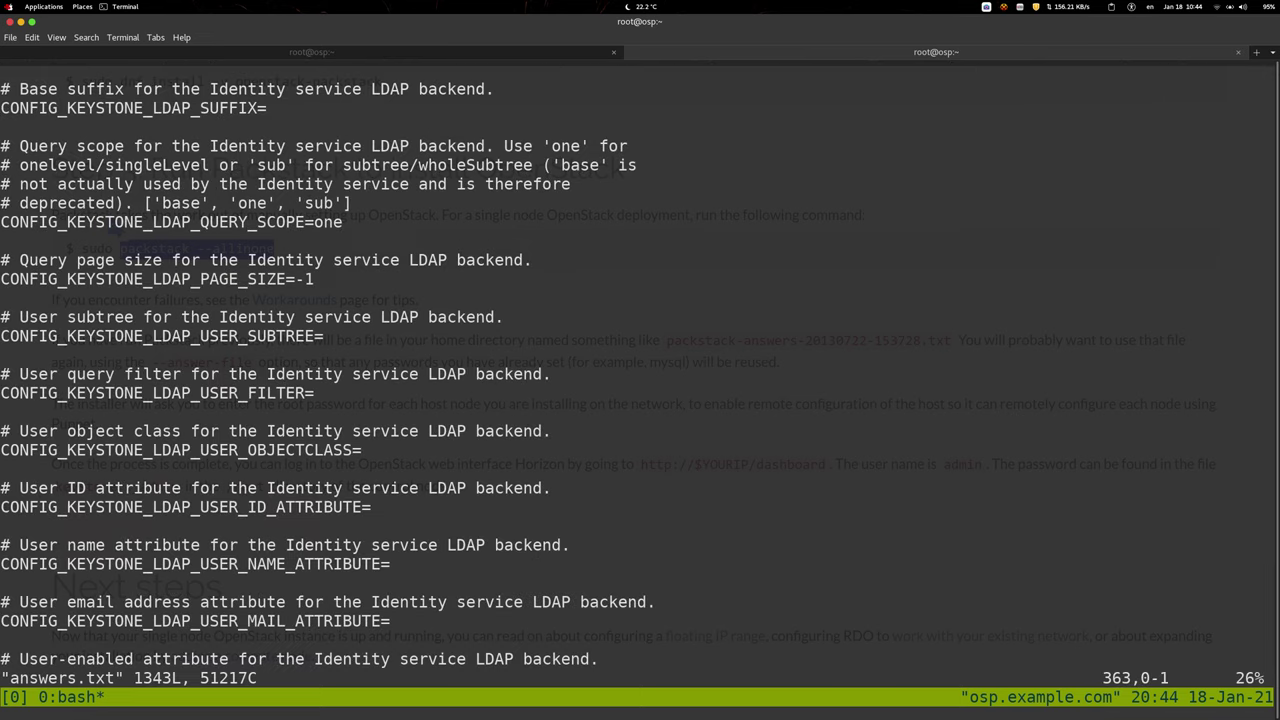
Step: Select the CONFIG_SSH_KEY public key path at the top of answers.txt, then quit vim
{"action": "key", "text": "g"}
{"action": "key", "text": "g"}
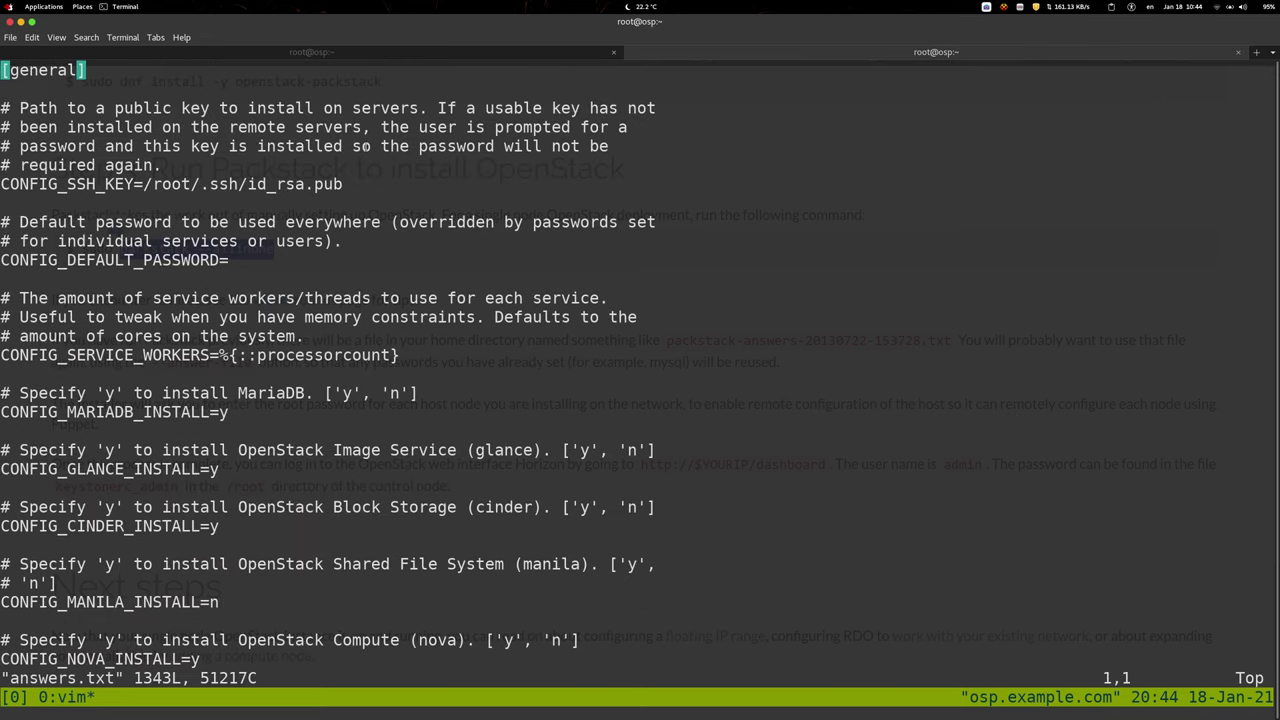
{"action": "left_click_drag", "start_coordinate": [144, 184], "coordinate": [343, 184]}
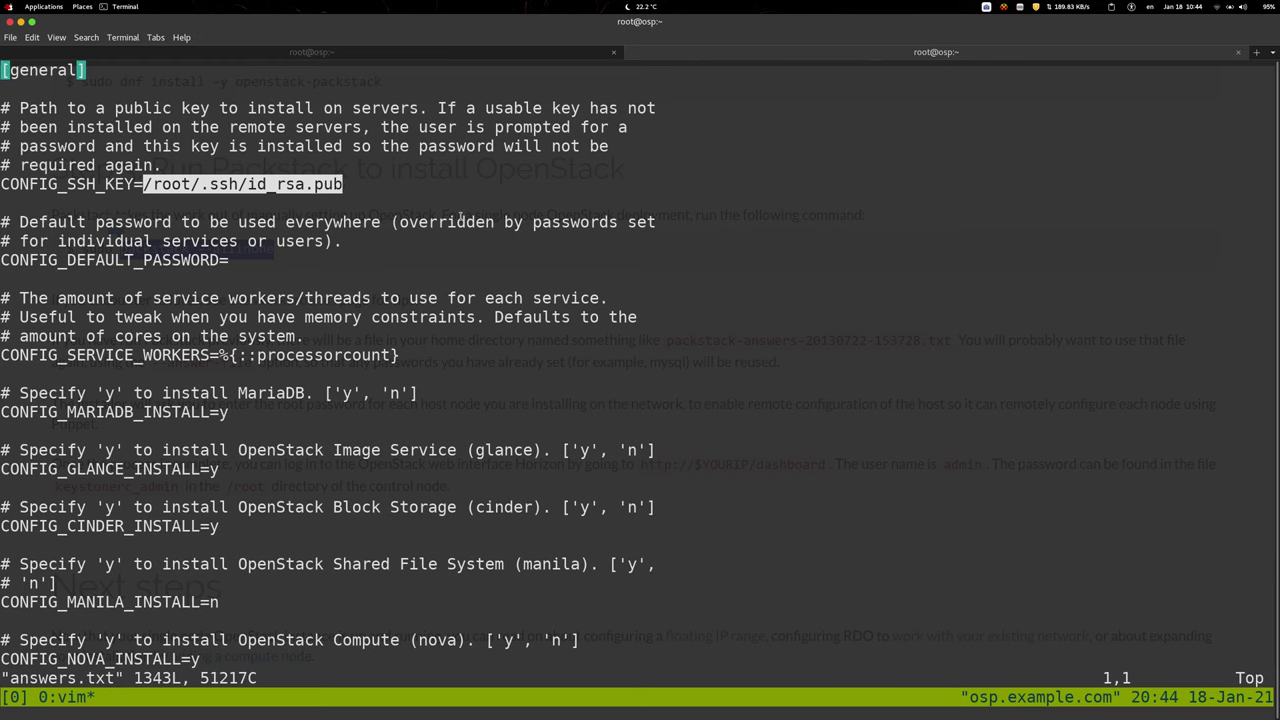
{"action": "type", "text": ":q"}
{"action": "key", "text": "Return"}
Step: Run ls .ssh/ to confirm id_rsa and id_rsa.pub exist
{"action": "type", "text": "ls /a"}
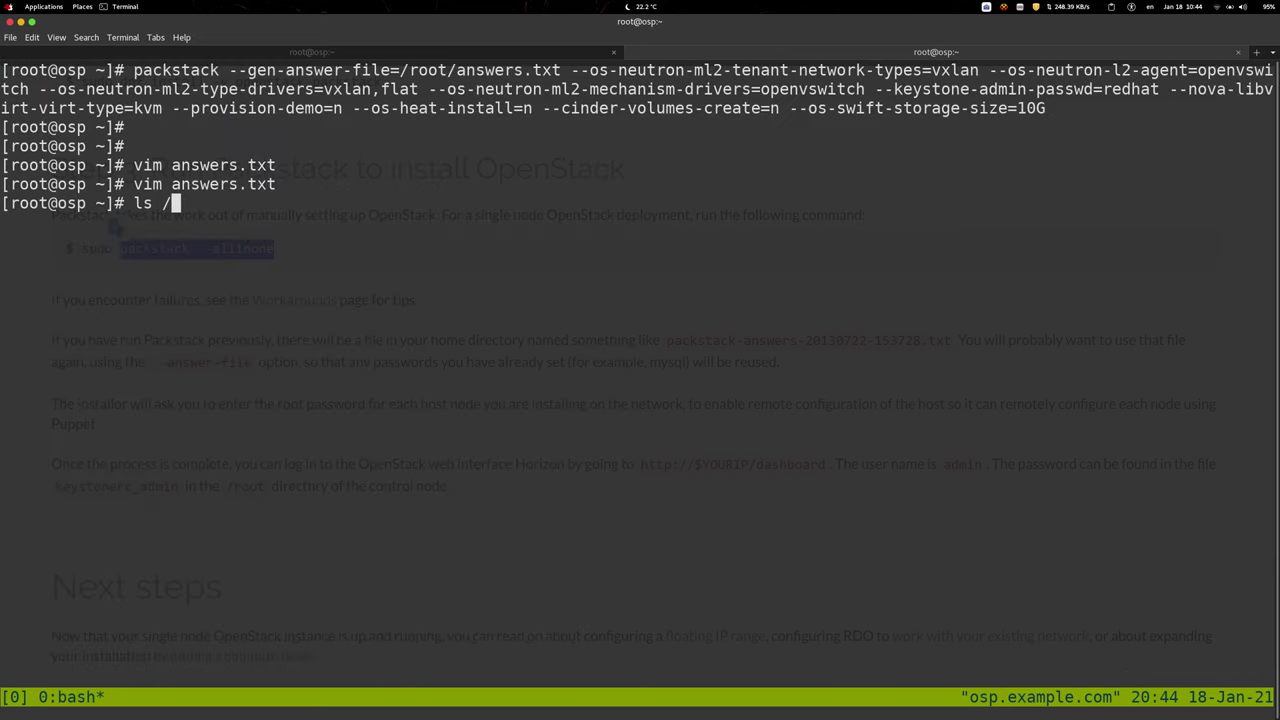
{"action": "key", "text": "BackSpace"}
{"action": "key", "text": "BackSpace"}
{"action": "type", "text": ".ssh/"}
{"action": "key", "text": "Return"}
{"action": "key", "text": "Return"}
{"action": "key", "text": "Return"}
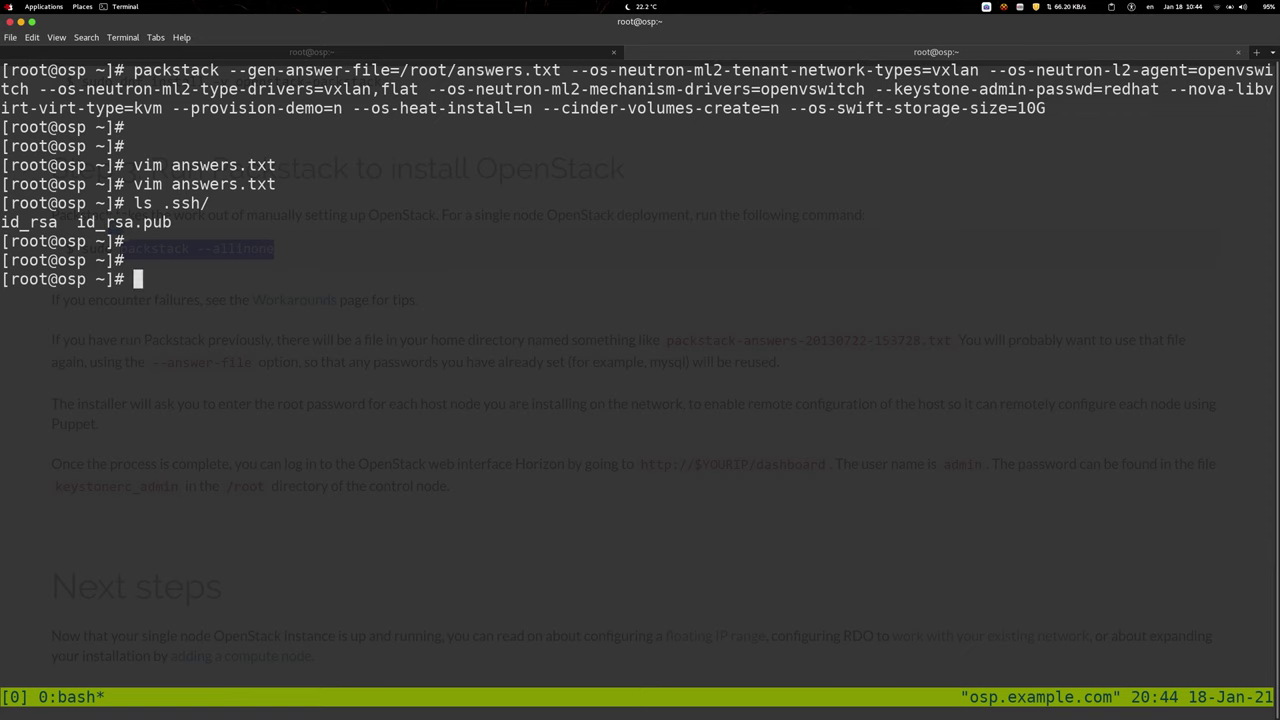
Step: Compose packstack --answer-file=/root/answers.txt -t after looking up the -t timeout option in help
{"action": "key", "text": "Up"}
{"action": "key", "text": "Up"}
{"action": "key", "text": "Down"}
{"action": "key", "text": "Down"}
{"action": "type", "text": "packstack "}
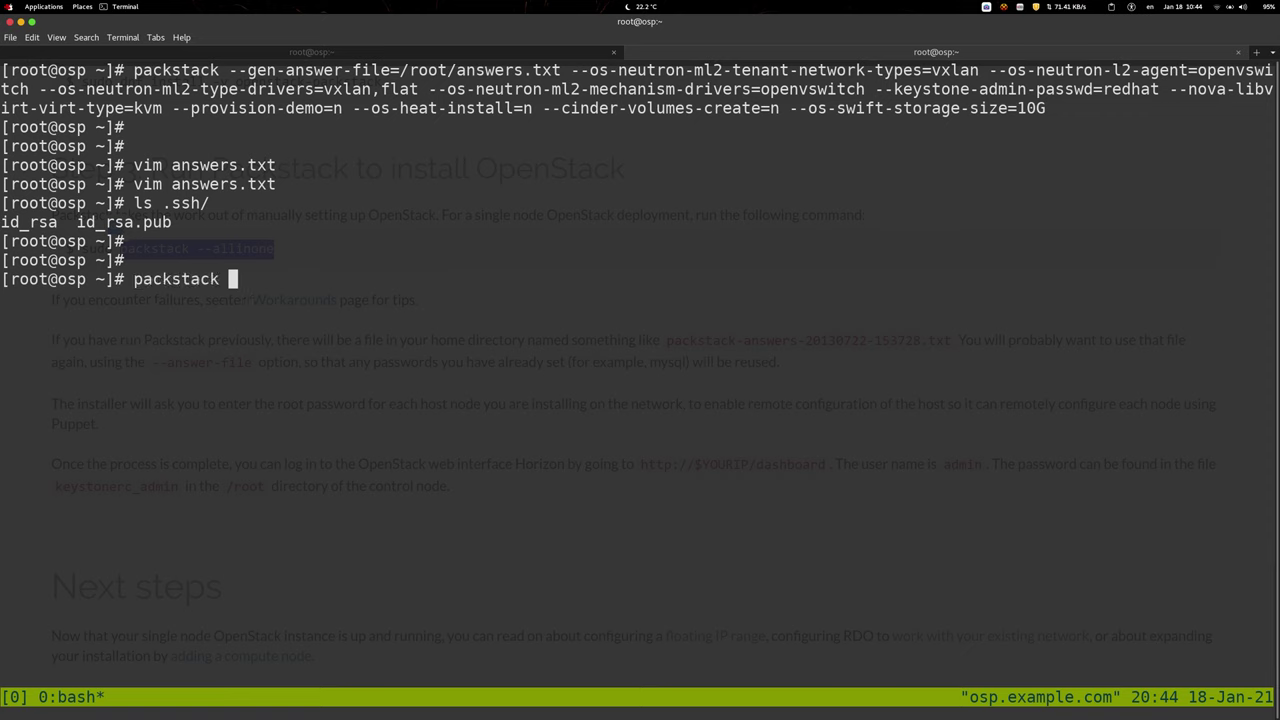
{"action": "type", "text": "--answer-file"}
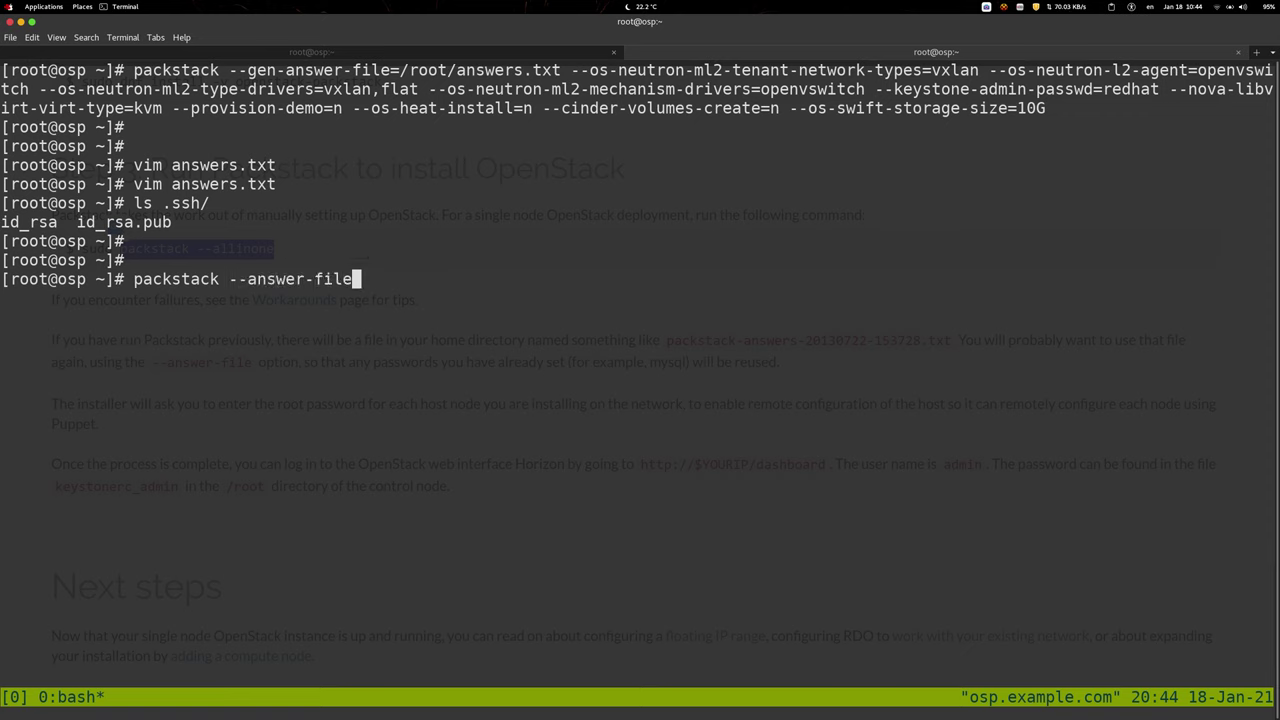
{"action": "type", "text": "=/root/answers.txt"}
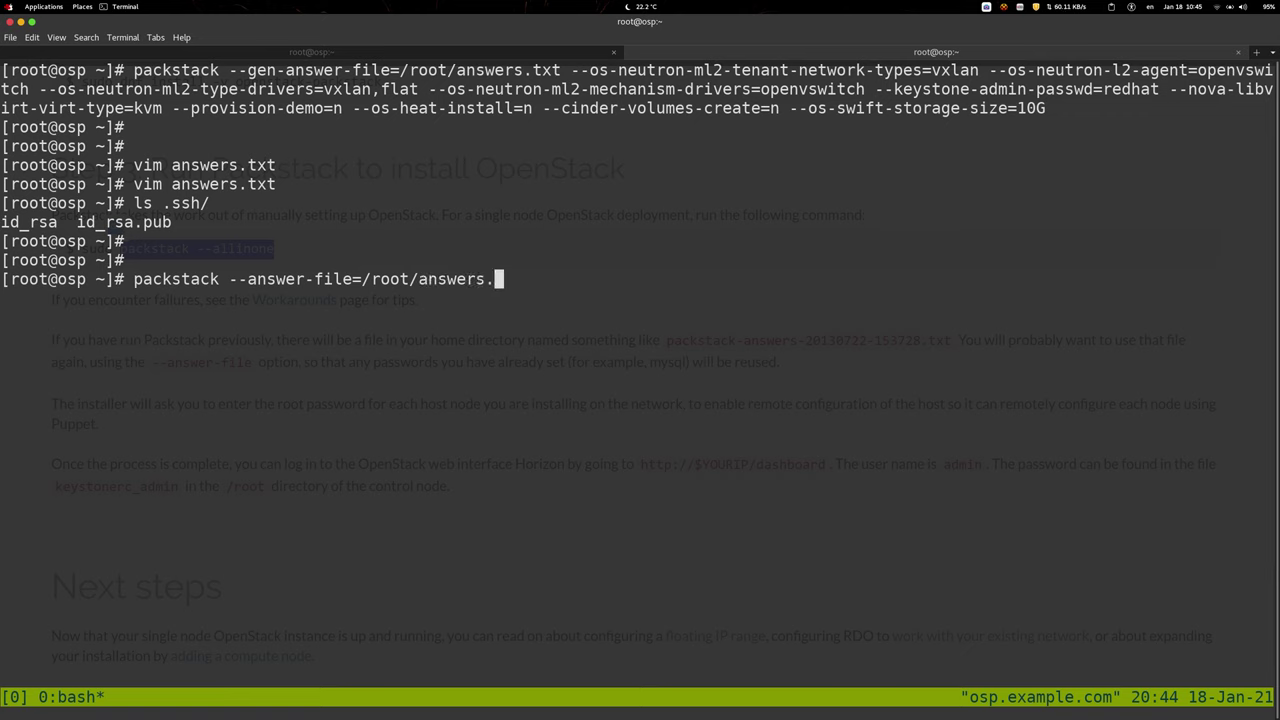
{"action": "left_click", "coordinate": [345, 56]}
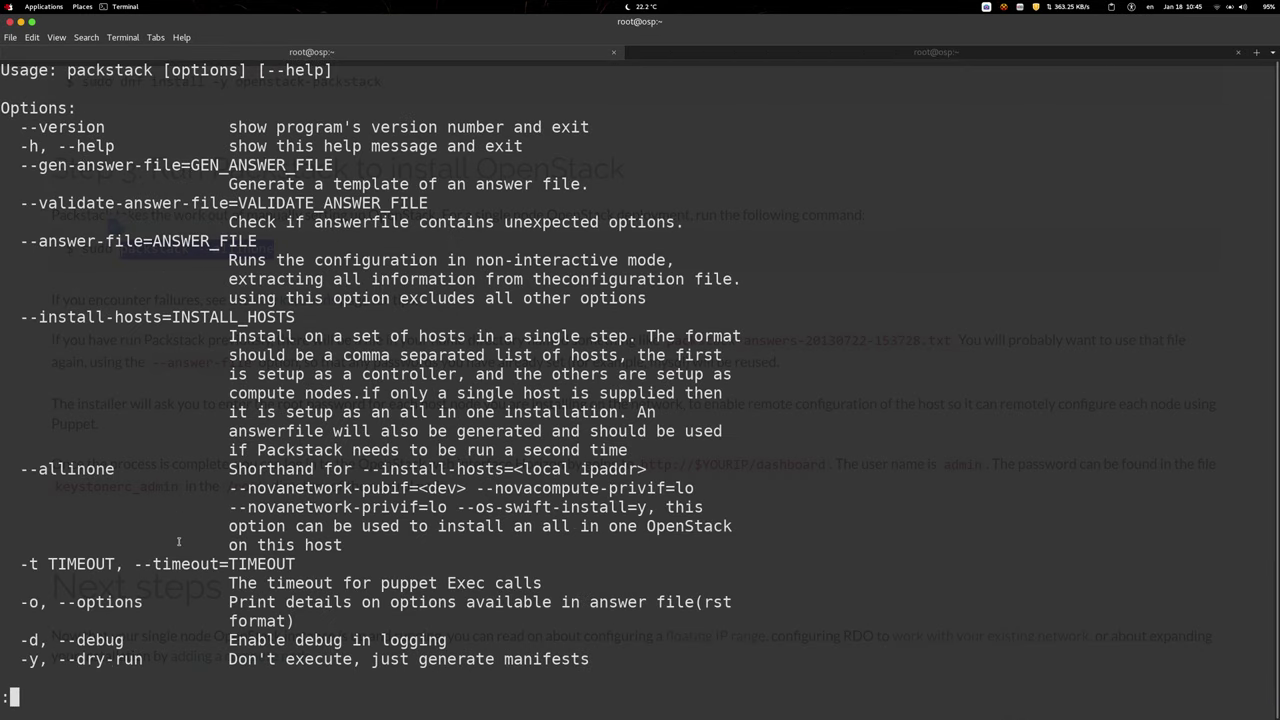
{"action": "left_click_drag", "start_coordinate": [19, 564], "coordinate": [37, 564]}
{"action": "left_click", "coordinate": [697, 52]}
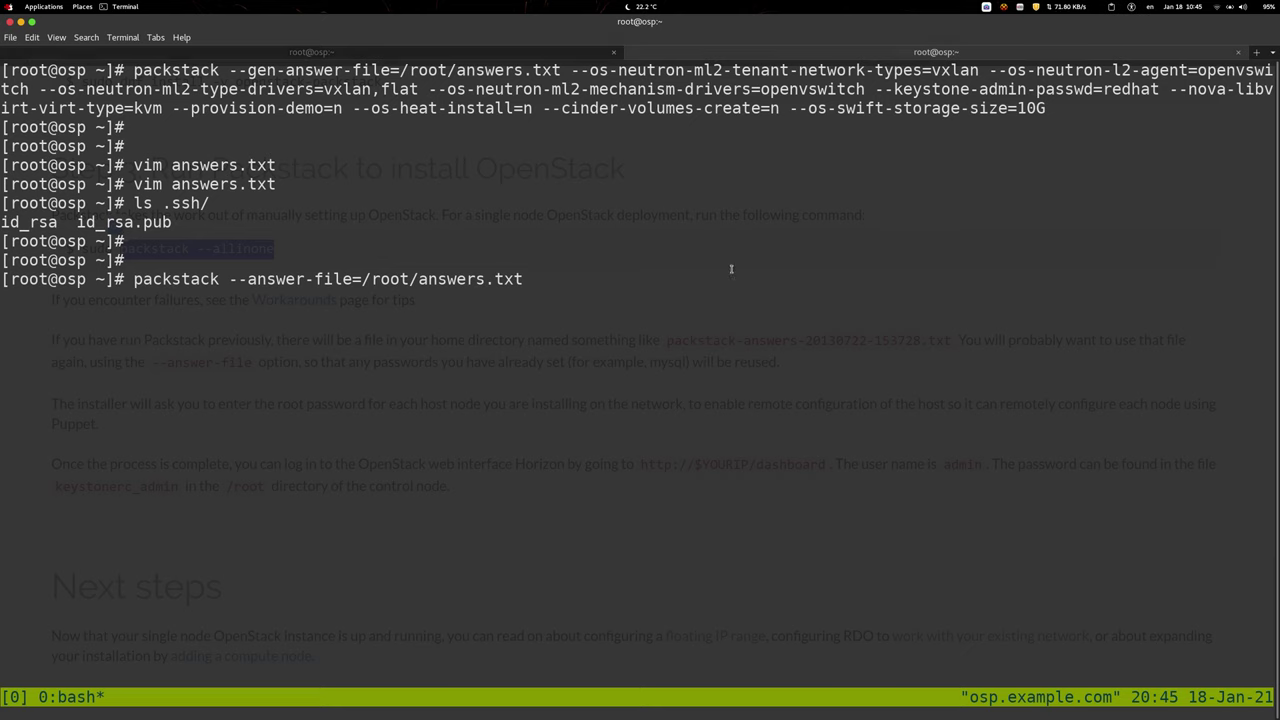
{"action": "type", "text": "-t"}
{"action": "key", "text": "ctrl+Page_Up"}
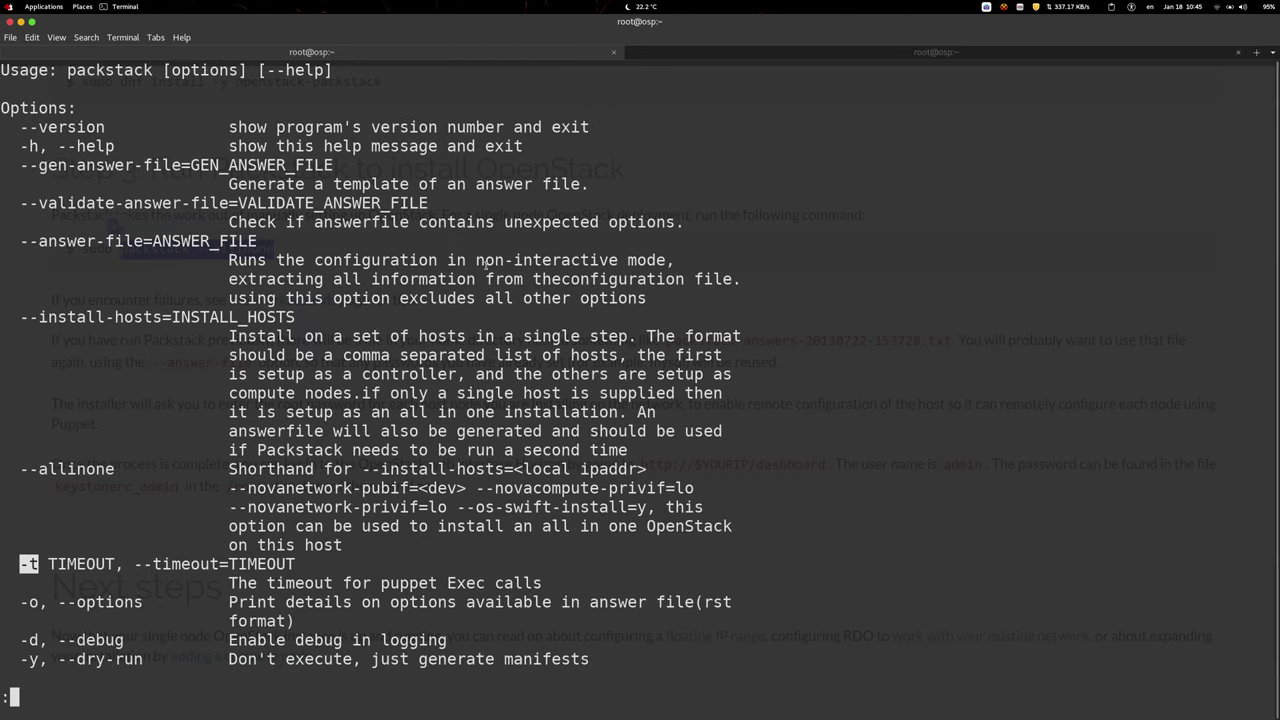
{"action": "key", "text": "ctrl+Page_Down"}
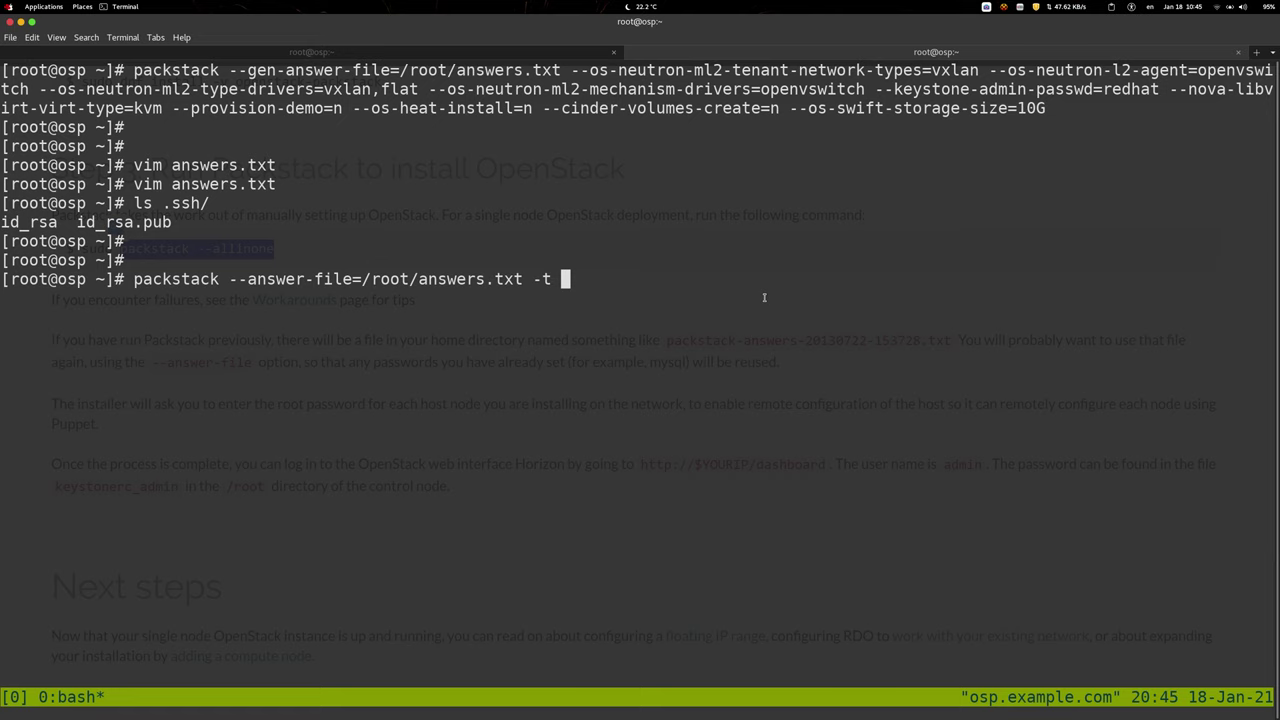
Step: Compute 30*60 and 60*60 in GNOME Calculator, then enter 3600 as the -t value
{"action": "mouse_move", "coordinate": [5, 5]}
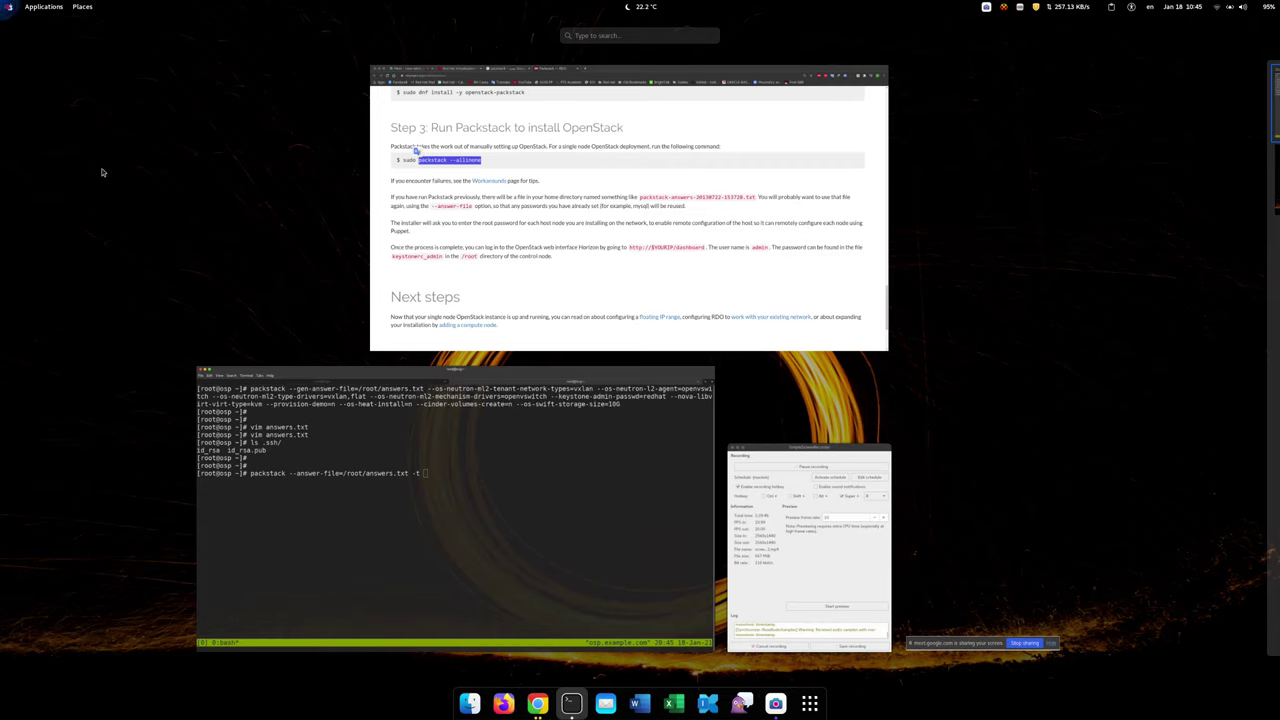
{"action": "type", "text": "ter"}
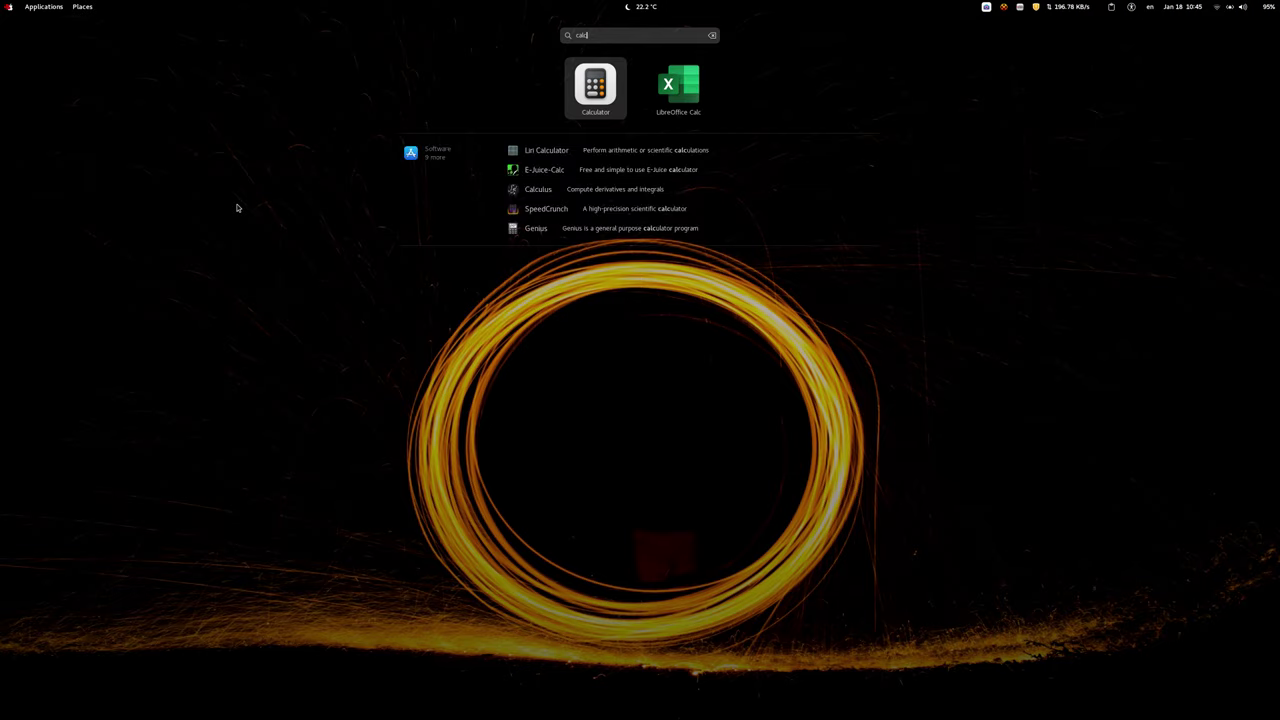
{"action": "key", "text": "Return"}
{"action": "key", "text": "XF86Calculator"}
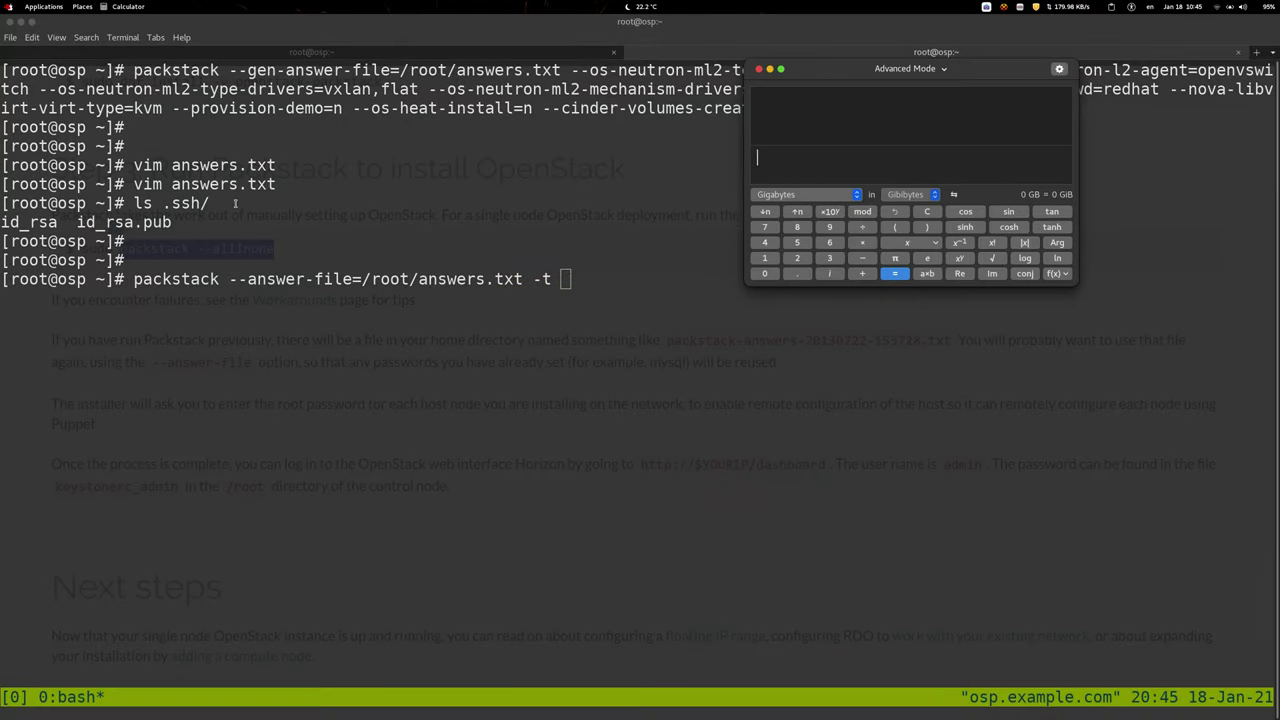
{"action": "type", "text": "30*"}
{"action": "type", "text": "60"}
{"action": "key", "text": "Return"}
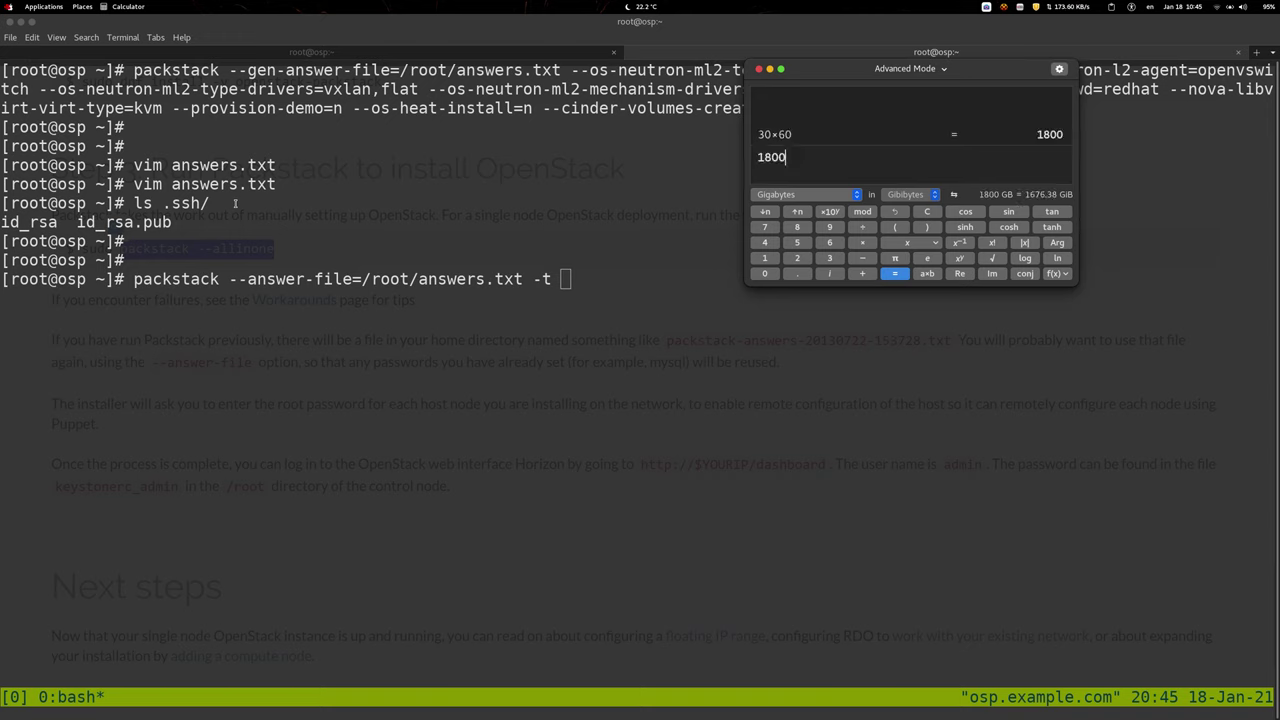
{"action": "key", "text": "Escape"}
{"action": "type", "text": "60*60"}
{"action": "key", "text": "Return"}
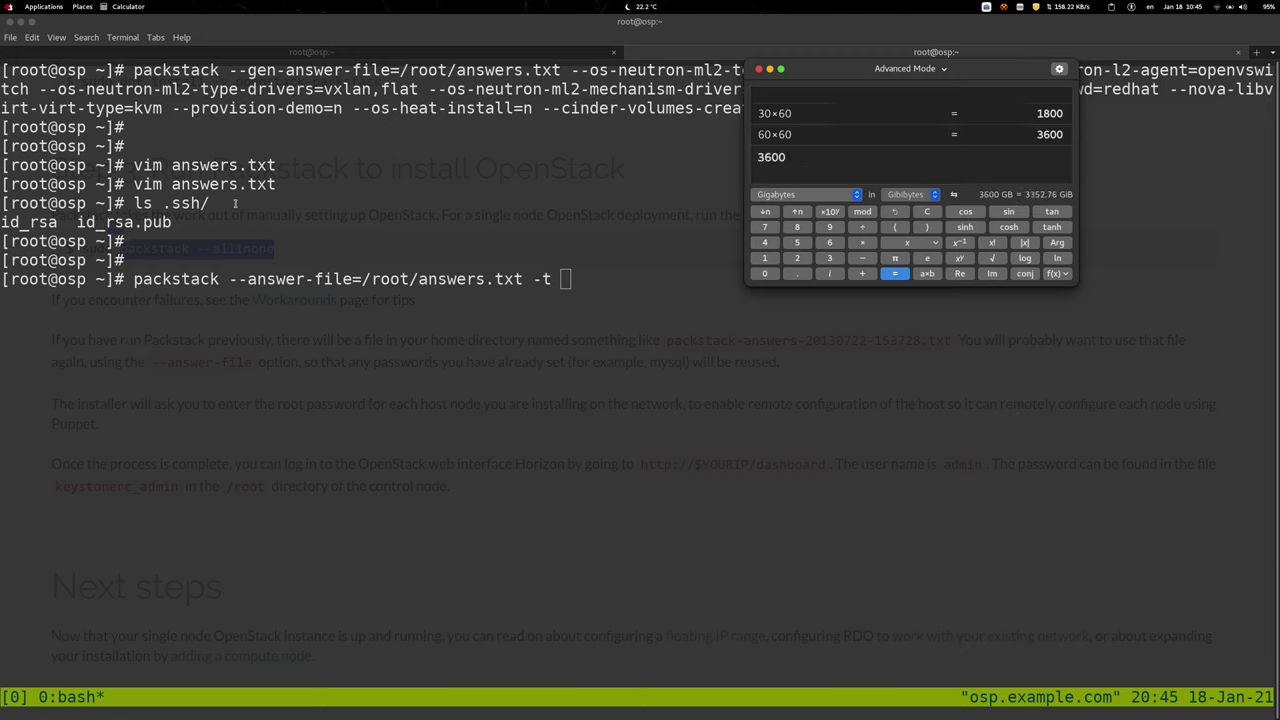
{"action": "left_click", "coordinate": [235, 203]}
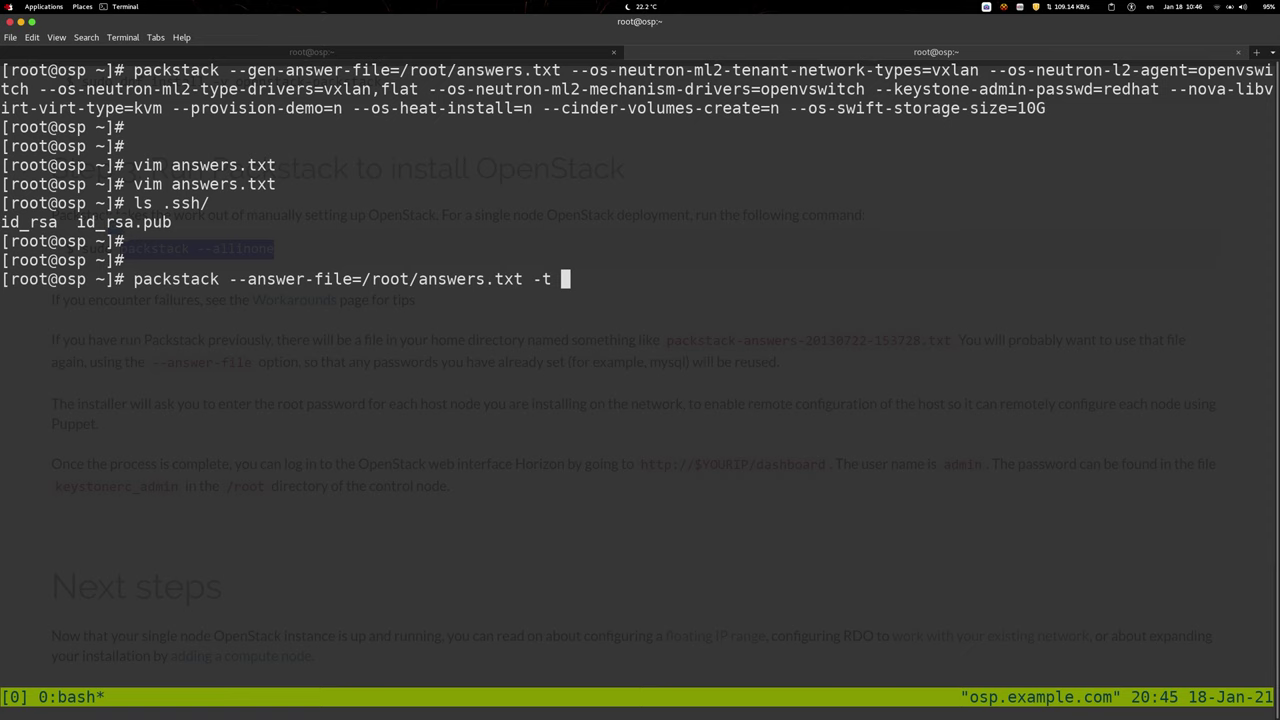
{"action": "type", "text": "3600"}
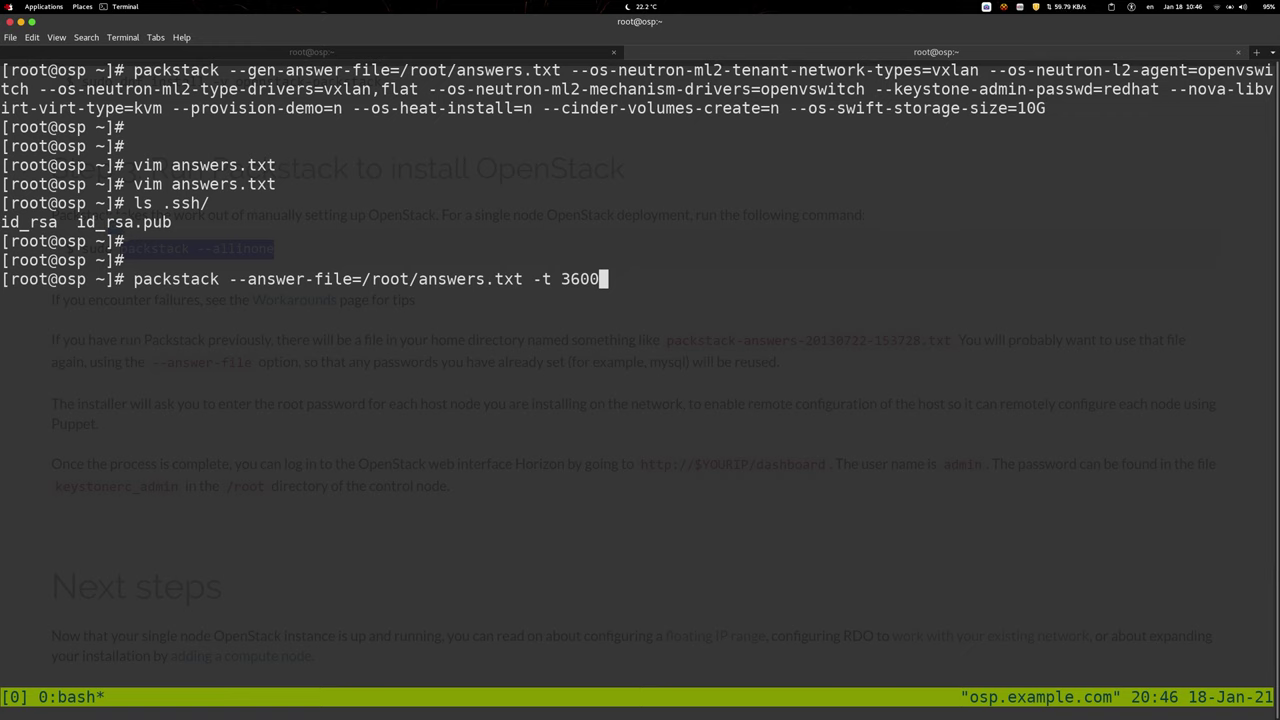
Step: Run packstack with the answer file and 3600-second timeout, then select the setup log path
{"action": "key", "text": "ctrl+l"}
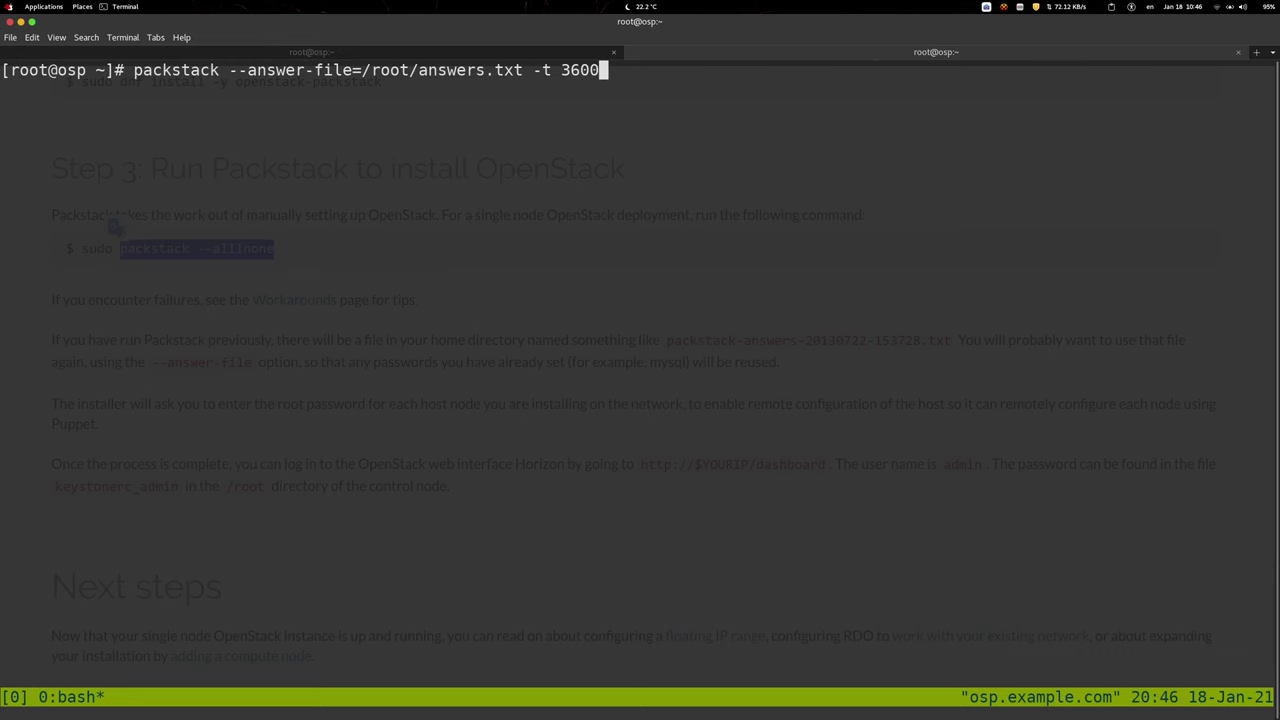
{"action": "key", "text": "Return"}
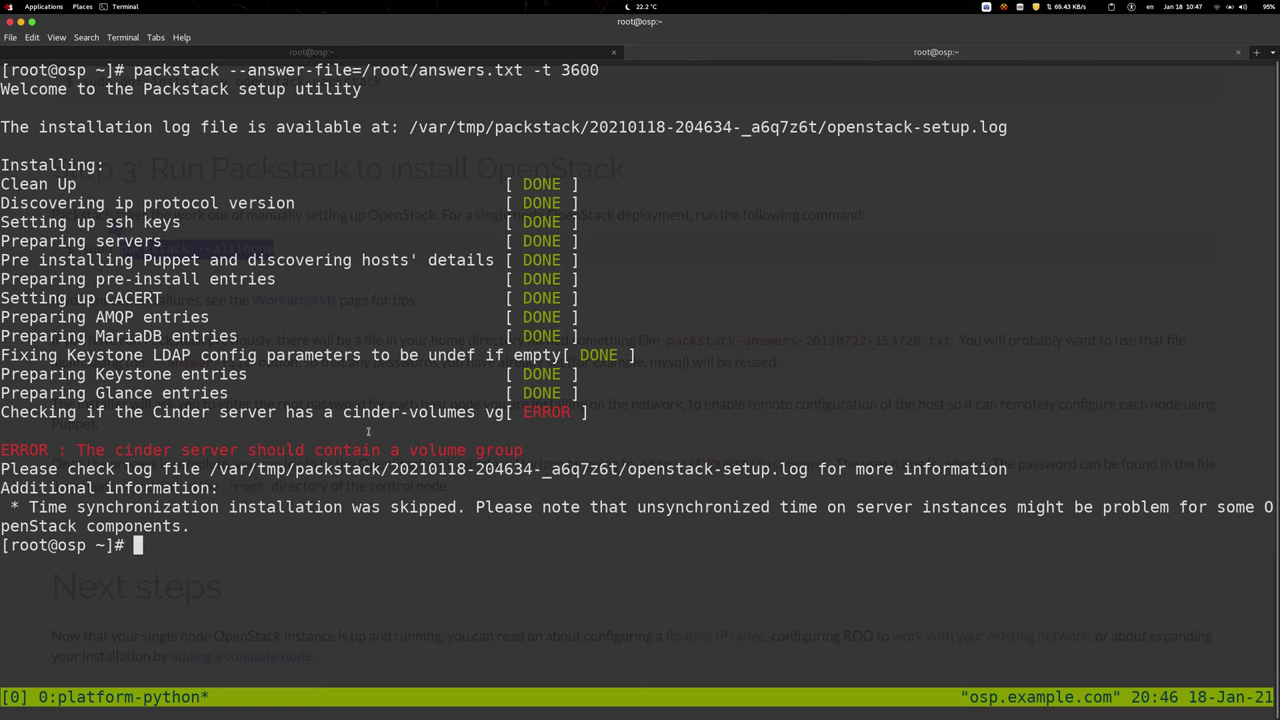
{"action": "double_click", "coordinate": [338, 468]}
{"action": "key", "text": "ctrl+c"}
Step: Open the pasted openstack-setup.log path in vim
{"action": "type", "text": "vim"}
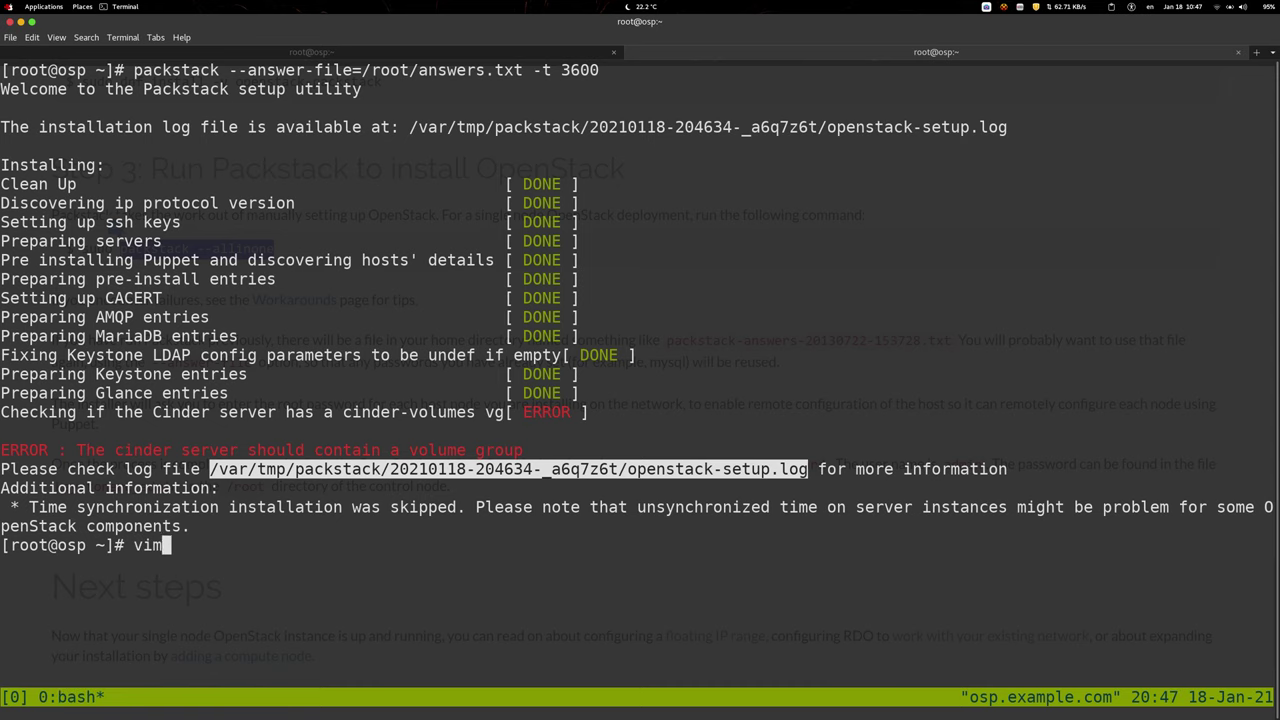
{"action": "key", "text": "shift+Insert"}
{"action": "key", "text": "Return"}
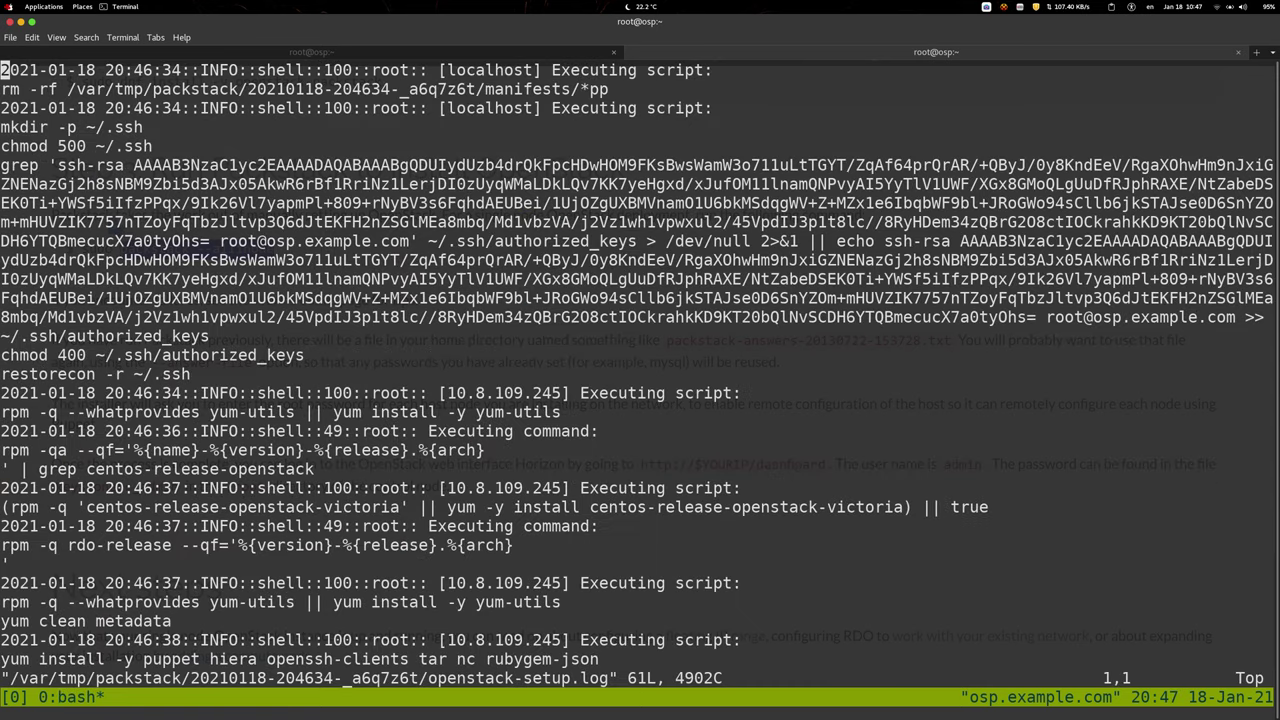
Step: Read the traceback at the log's end and highlight the missing cinder volume group error
{"action": "key", "text": "shift+g"}
{"action": "key", "text": "k"}
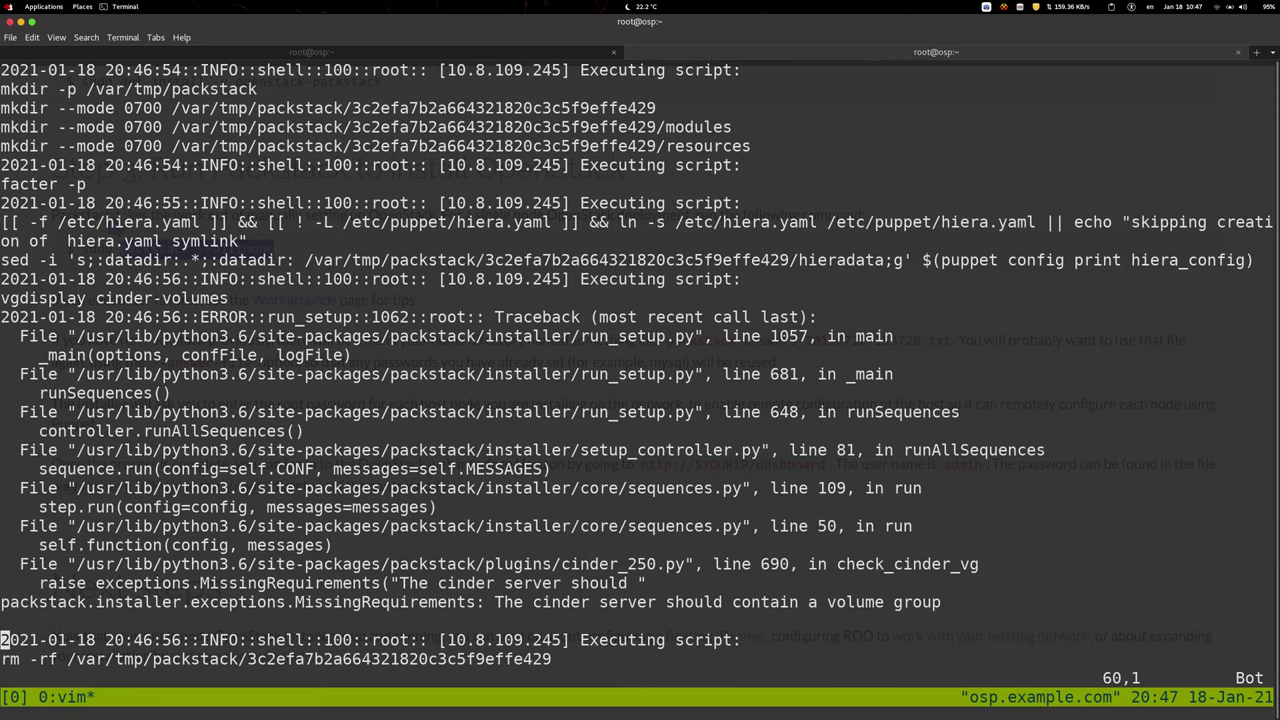
{"action": "key", "text": "k"}
{"action": "key", "text": "k"}
{"action": "key", "text": "k"}
{"action": "key", "text": "k"}
{"action": "key", "text": "k"}
{"action": "key", "text": "k"}
{"action": "key", "text": "k"}
{"action": "key", "text": "k"}
{"action": "key", "text": "k"}
{"action": "key", "text": "k"}
{"action": "key", "text": "k"}
{"action": "key", "text": "k"}
{"action": "key", "text": "k"}
{"action": "key", "text": "k"}
{"action": "key", "text": "k"}
{"action": "key", "text": "k"}
{"action": "key", "text": "k"}
{"action": "key", "text": "k"}
{"action": "key", "text": "k"}
{"action": "key", "text": "k"}
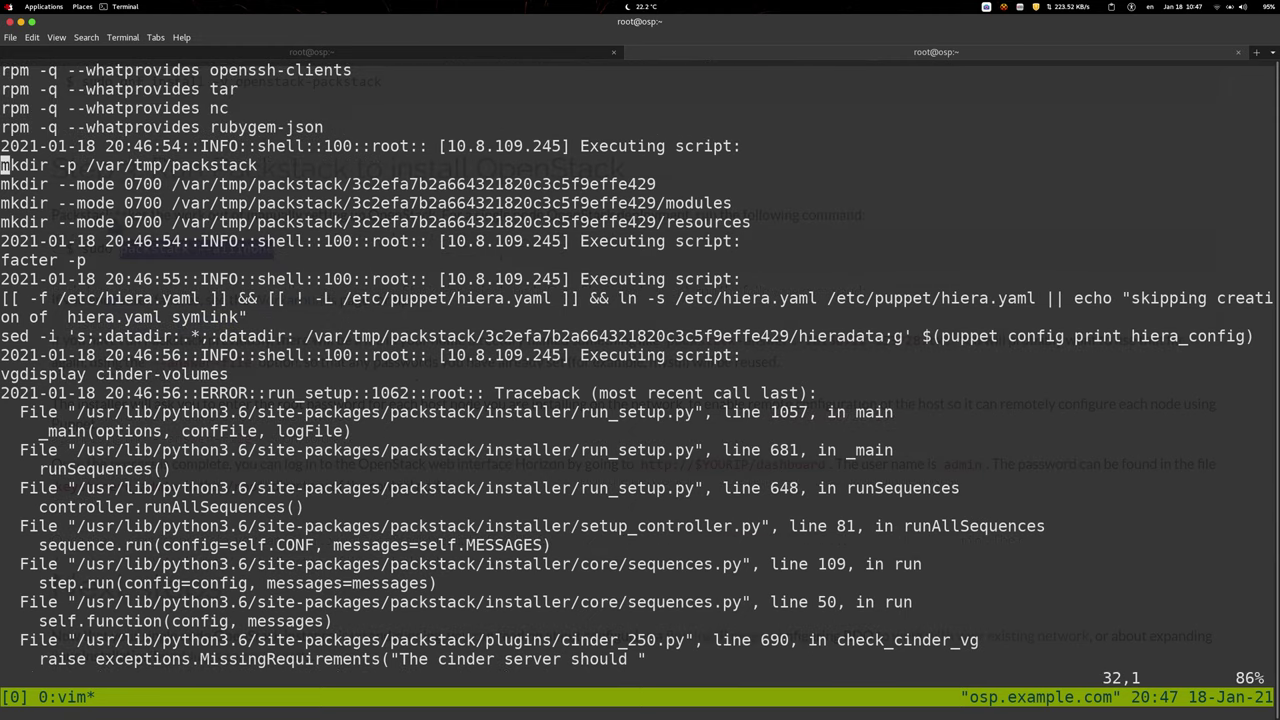
{"action": "key", "text": "k"}
{"action": "key", "text": "k"}
{"action": "key", "text": "k"}
{"action": "key", "text": "k"}
{"action": "key", "text": "k"}
{"action": "key", "text": "k"}
{"action": "key", "text": "k"}
{"action": "key", "text": "k"}
{"action": "key", "text": "k"}
{"action": "key", "text": "k"}
{"action": "key", "text": "k"}
{"action": "key", "text": "k"}
{"action": "key", "text": "j"}
{"action": "key", "text": "j"}
{"action": "key", "text": "j"}
{"action": "key", "text": "j"}
{"action": "key", "text": "j"}
{"action": "key", "text": "j"}
{"action": "key", "text": "j"}
{"action": "key", "text": "j"}
{"action": "key", "text": "j"}
{"action": "key", "text": "j"}
{"action": "key", "text": "j"}
{"action": "key", "text": "j"}
{"action": "key", "text": "j"}
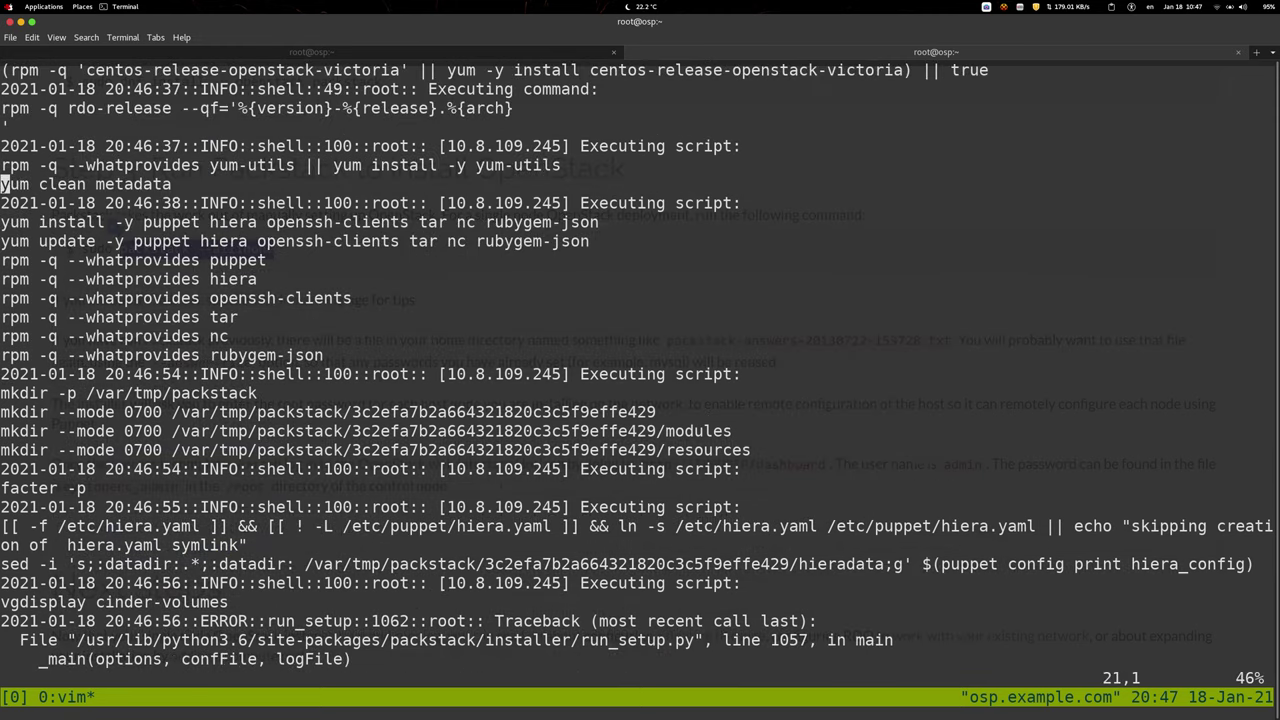
{"action": "key", "text": "j"}
{"action": "key", "text": "j"}
{"action": "key", "text": "j"}
{"action": "key", "text": "j"}
{"action": "key", "text": "j"}
{"action": "key", "text": "j"}
{"action": "key", "text": "j"}
{"action": "key", "text": "j"}
{"action": "key", "text": "j"}
{"action": "key", "text": "j"}
{"action": "key", "text": "j"}
{"action": "key", "text": "j"}
{"action": "key", "text": "j"}
{"action": "key", "text": "j"}
{"action": "key", "text": "j"}
{"action": "key", "text": "j"}
{"action": "key", "text": "j"}
{"action": "key", "text": "j"}
{"action": "key", "text": "j"}
{"action": "key", "text": "j"}
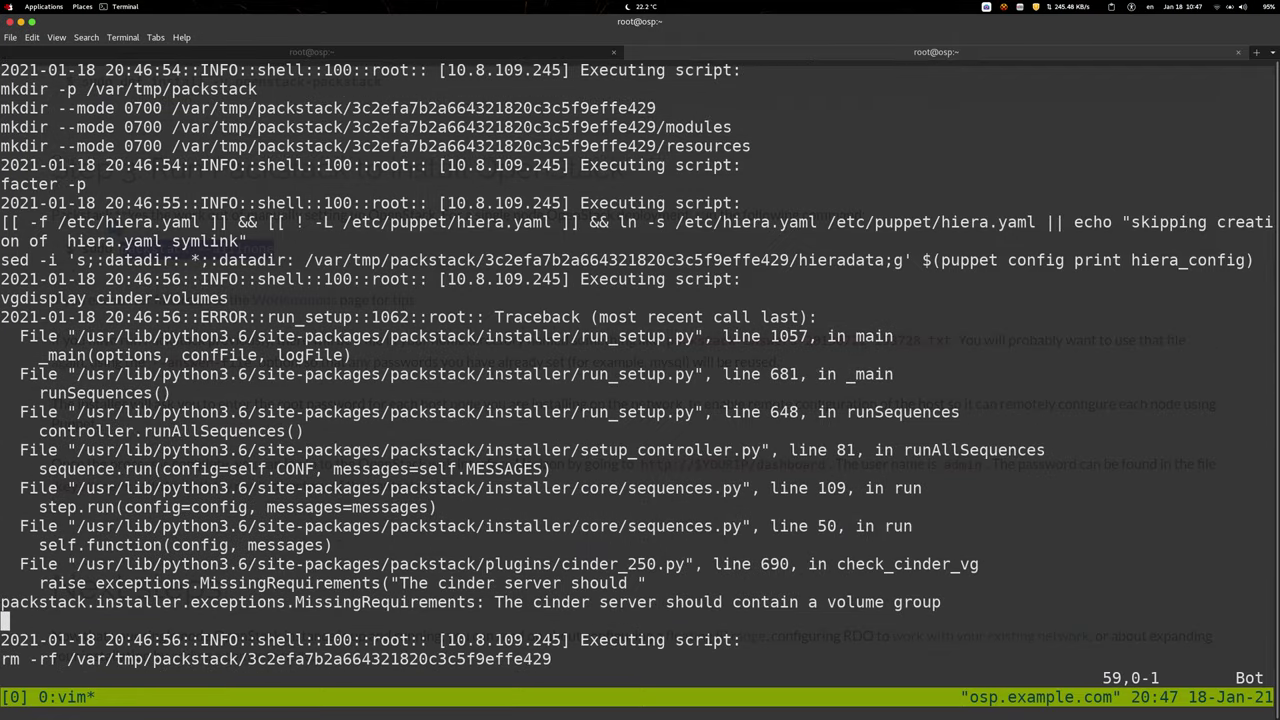
{"action": "key", "text": "k"}
{"action": "key", "text": "k"}
{"action": "key", "text": "k"}
{"action": "key", "text": "k"}
{"action": "key", "text": "k"}
{"action": "key", "text": "k"}
{"action": "key", "text": "k"}
{"action": "key", "text": "k"}
{"action": "left_click_drag", "start_coordinate": [494, 602], "coordinate": [943, 602]}
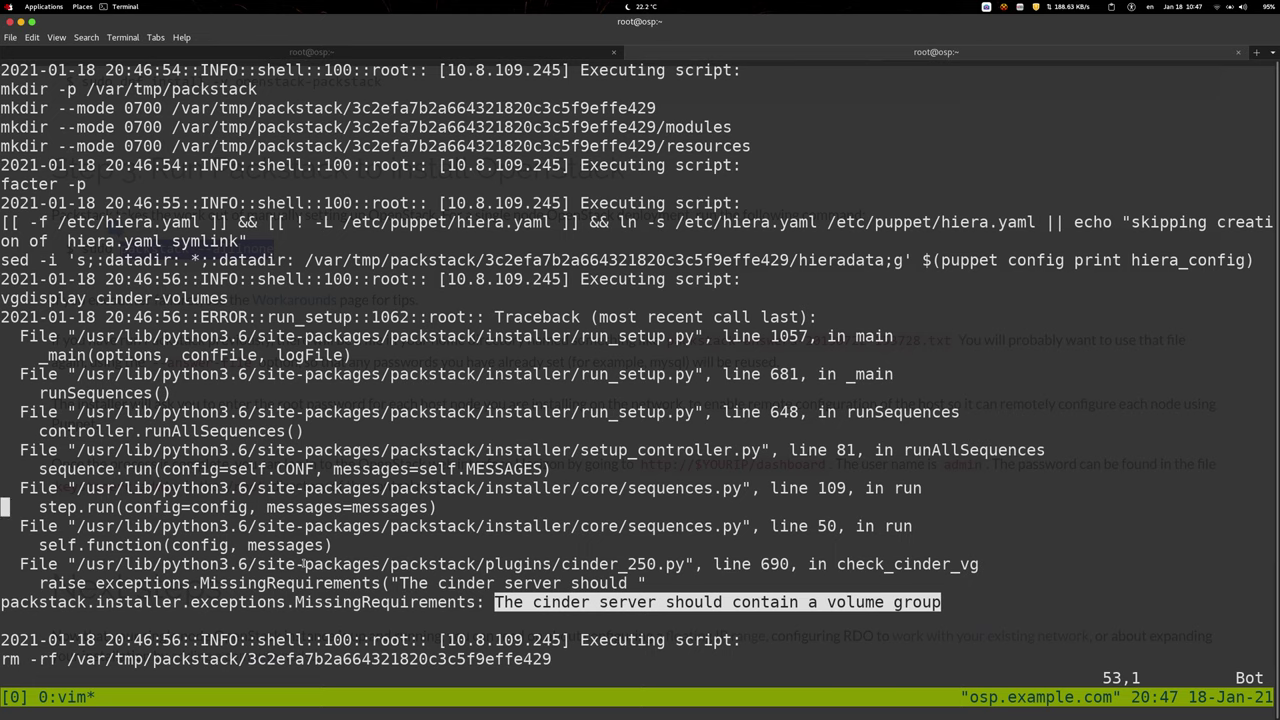
{"action": "key", "text": "alt+Tab"}
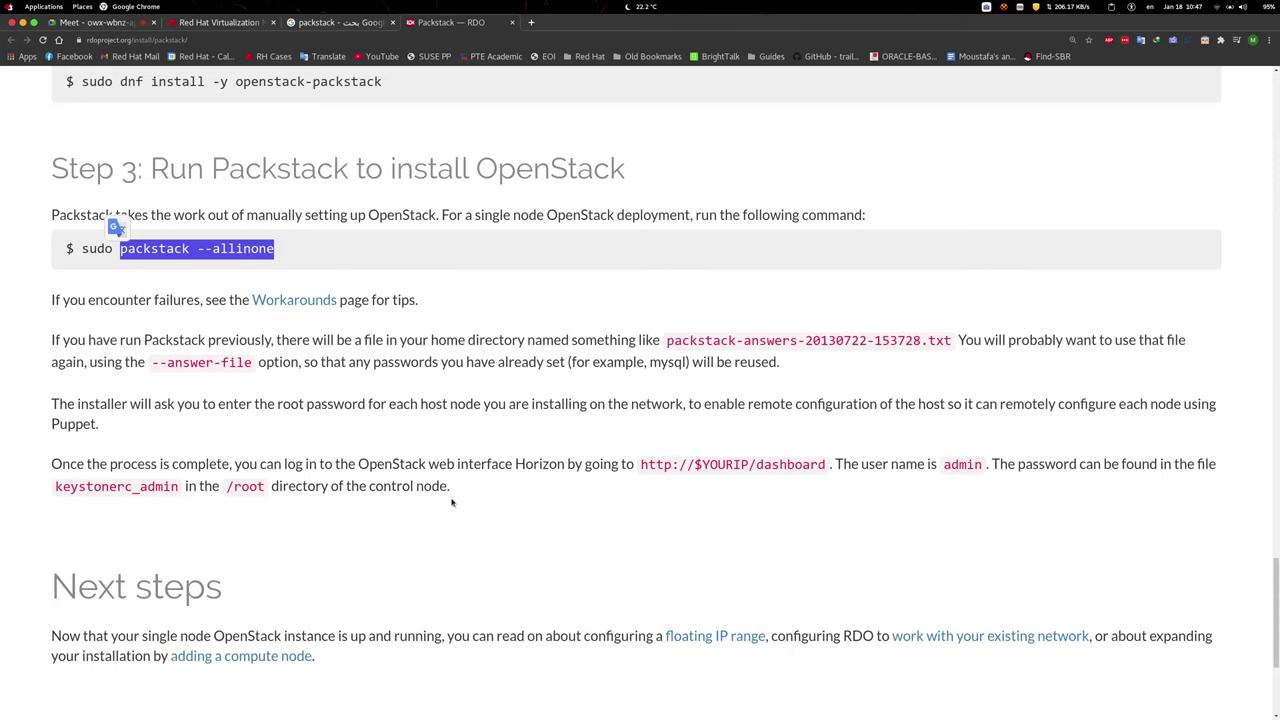
Step: Log in to the Red Hat Virtualization portal as admin with its password, declining LastPass
{"action": "left_click", "coordinate": [222, 22]}
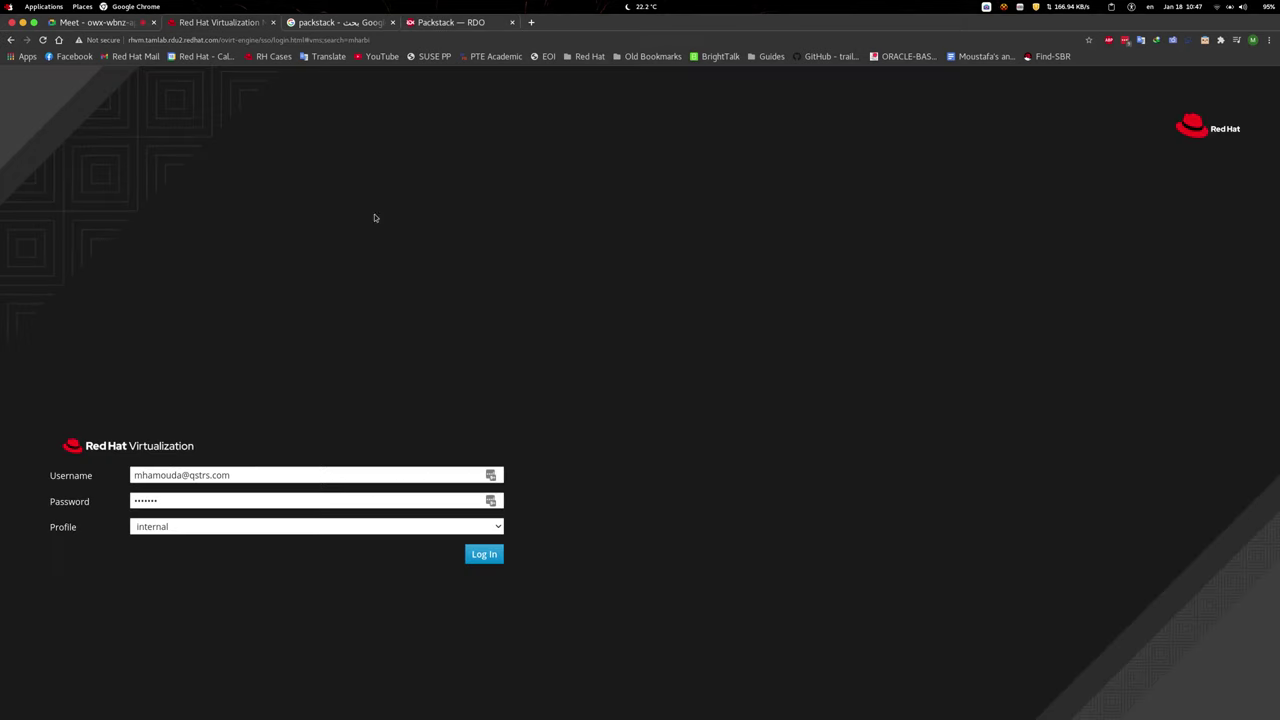
{"action": "triple_click", "coordinate": [228, 476]}
{"action": "type", "text": "admin"}
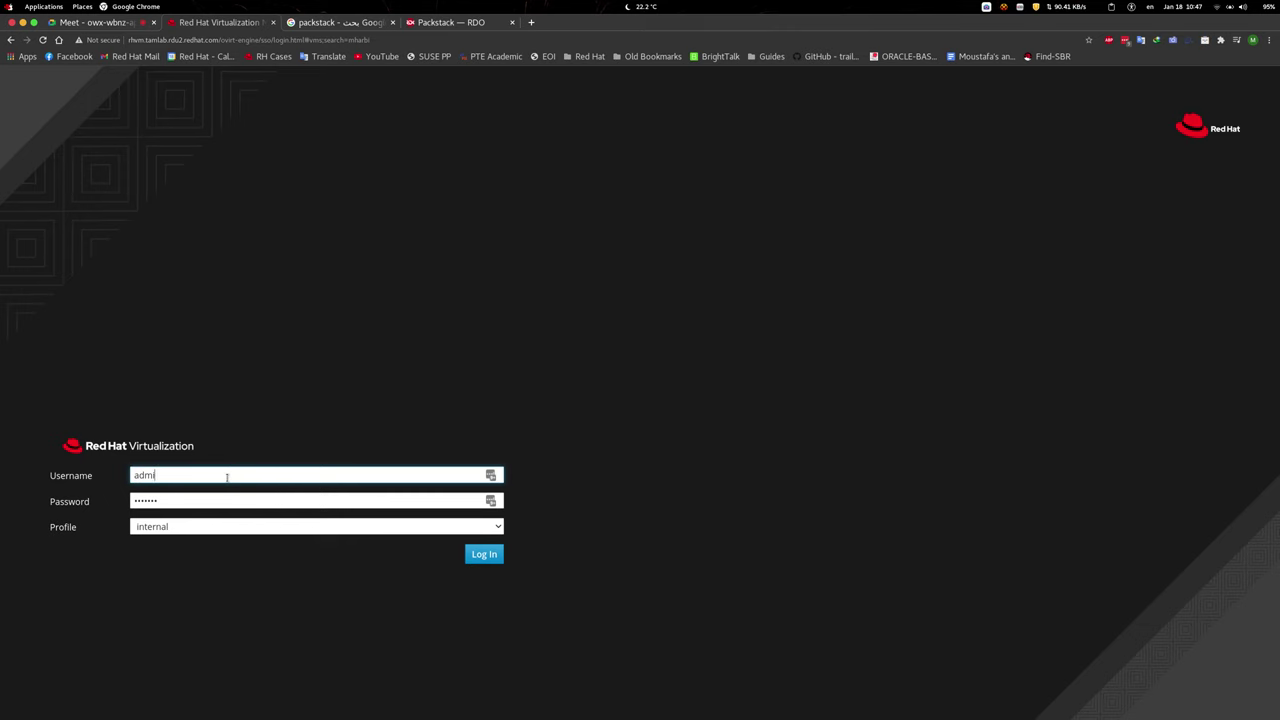
{"action": "key", "text": "Tab"}
{"action": "key", "text": "Return"}
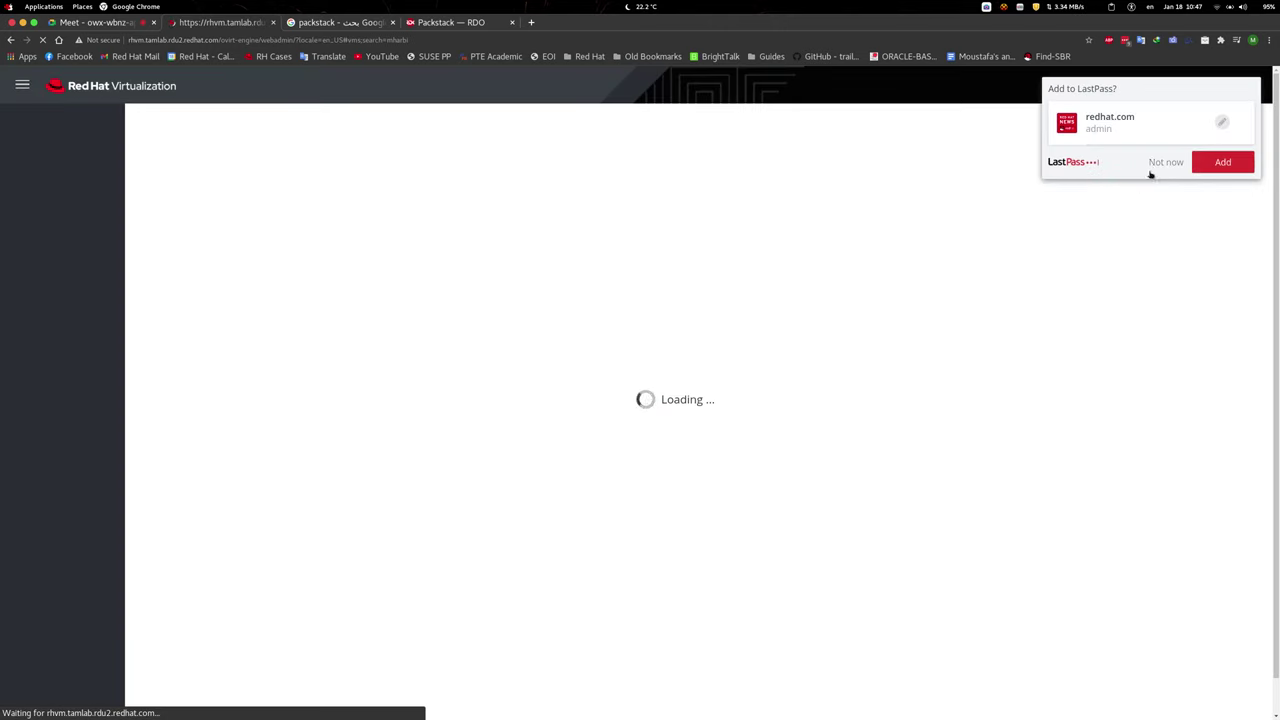
{"action": "left_click", "coordinate": [1160, 163]}
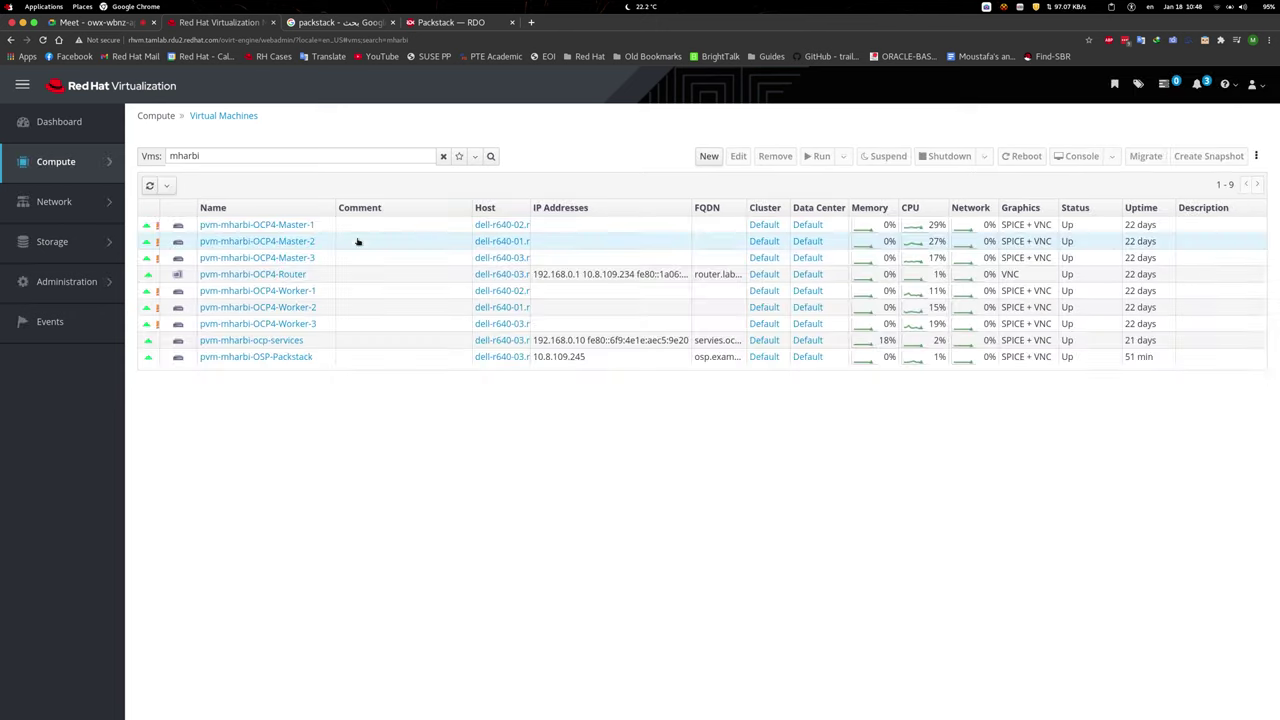
Step: Add a 100 GiB Thin Provision disk on vmstore2 to the OSP-Packstack VM
{"action": "left_click", "coordinate": [296, 357]}
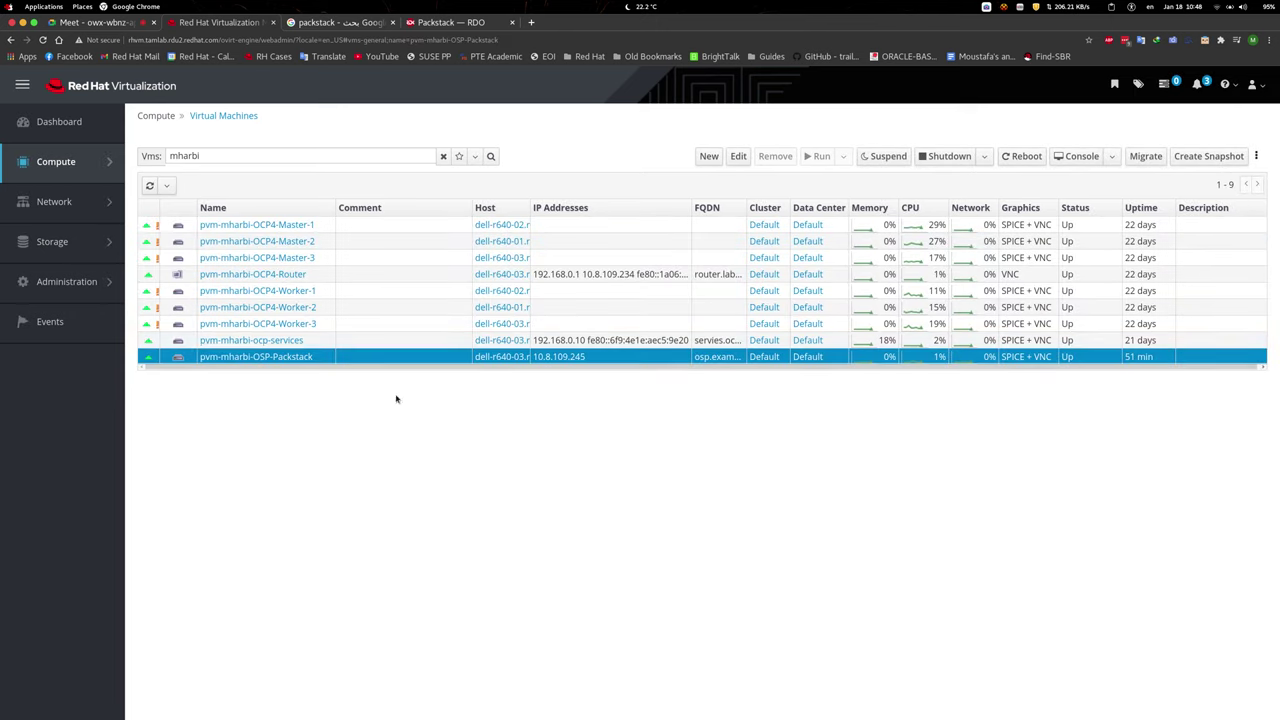
{"action": "left_click", "coordinate": [217, 173]}
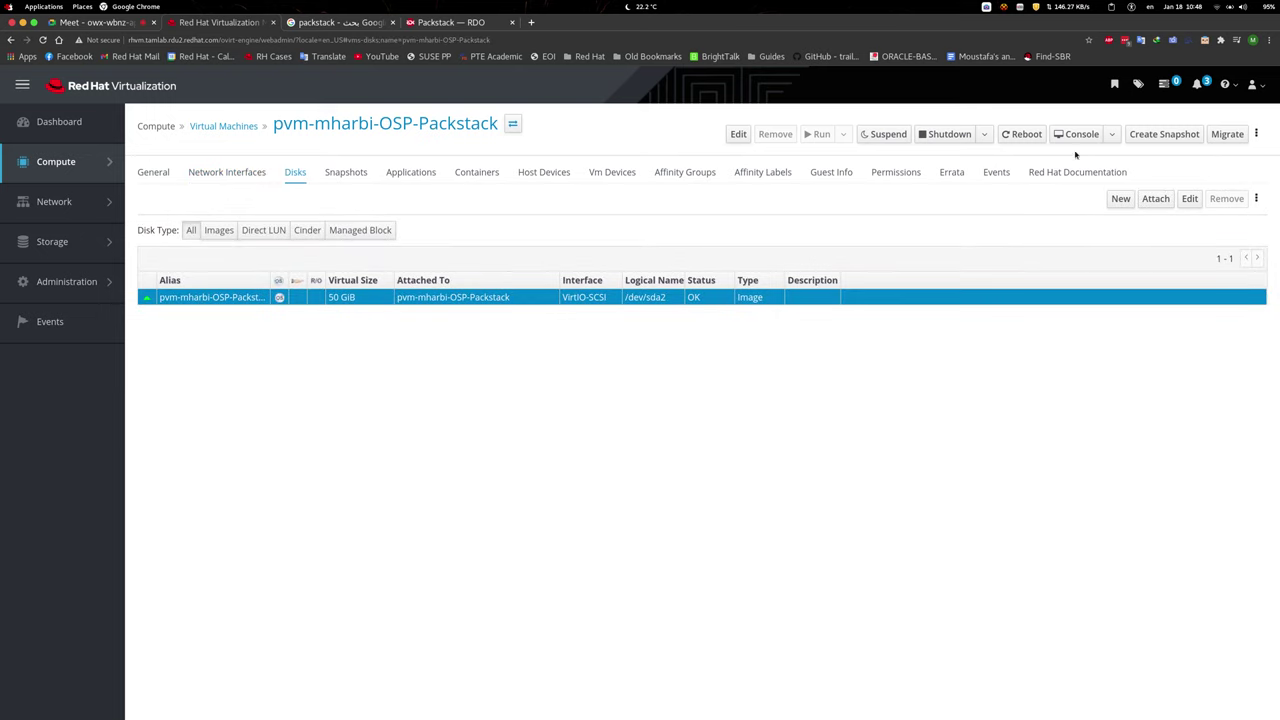
{"action": "left_click", "coordinate": [1120, 198]}
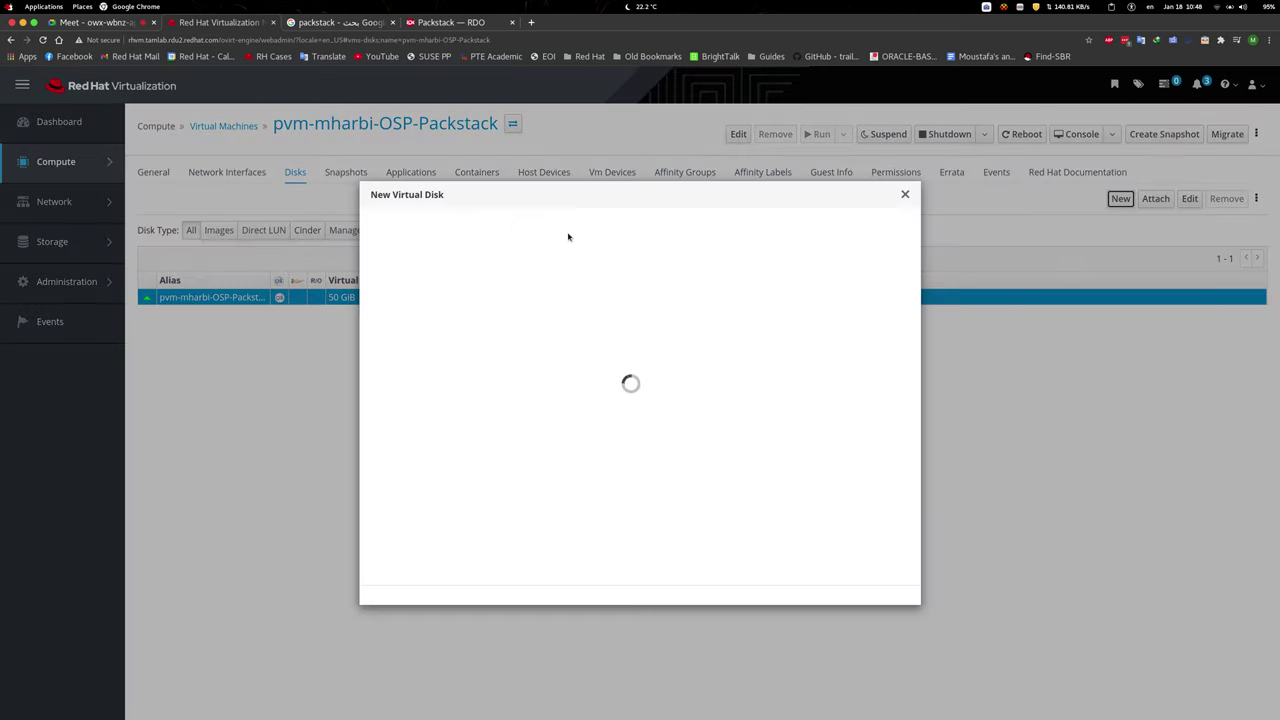
{"action": "left_click", "coordinate": [543, 254]}
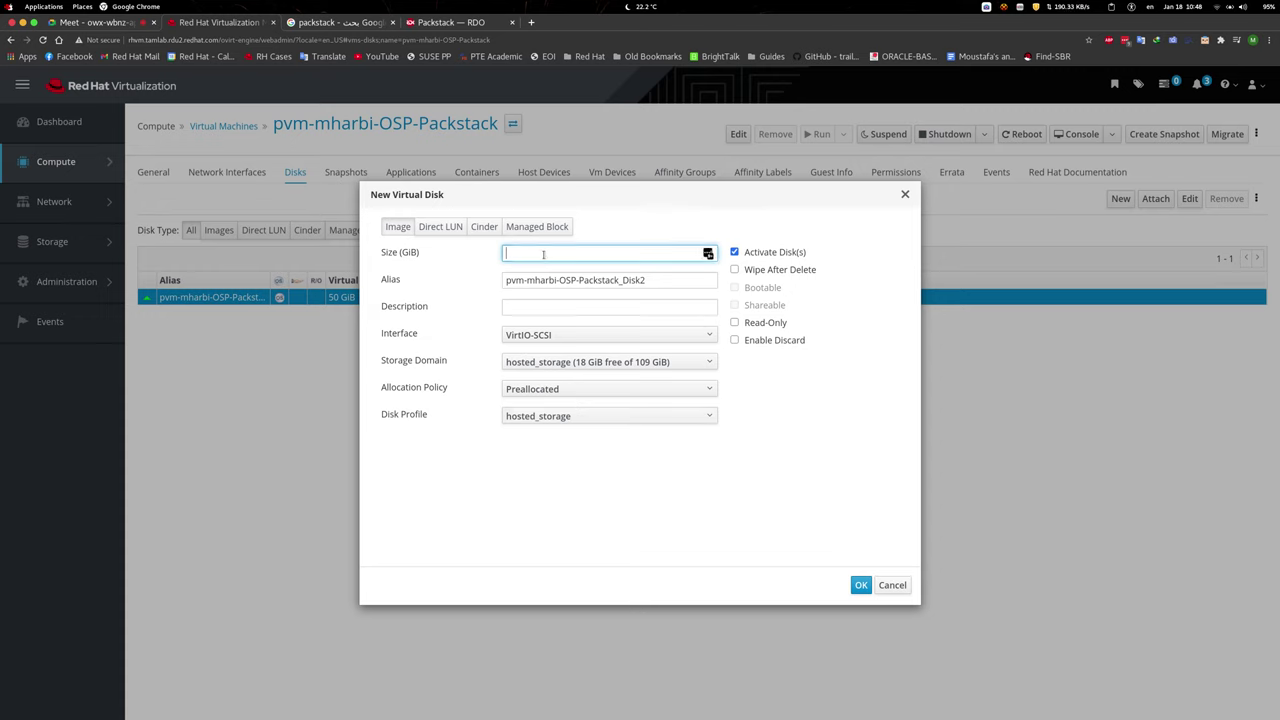
{"action": "type", "text": "200"}
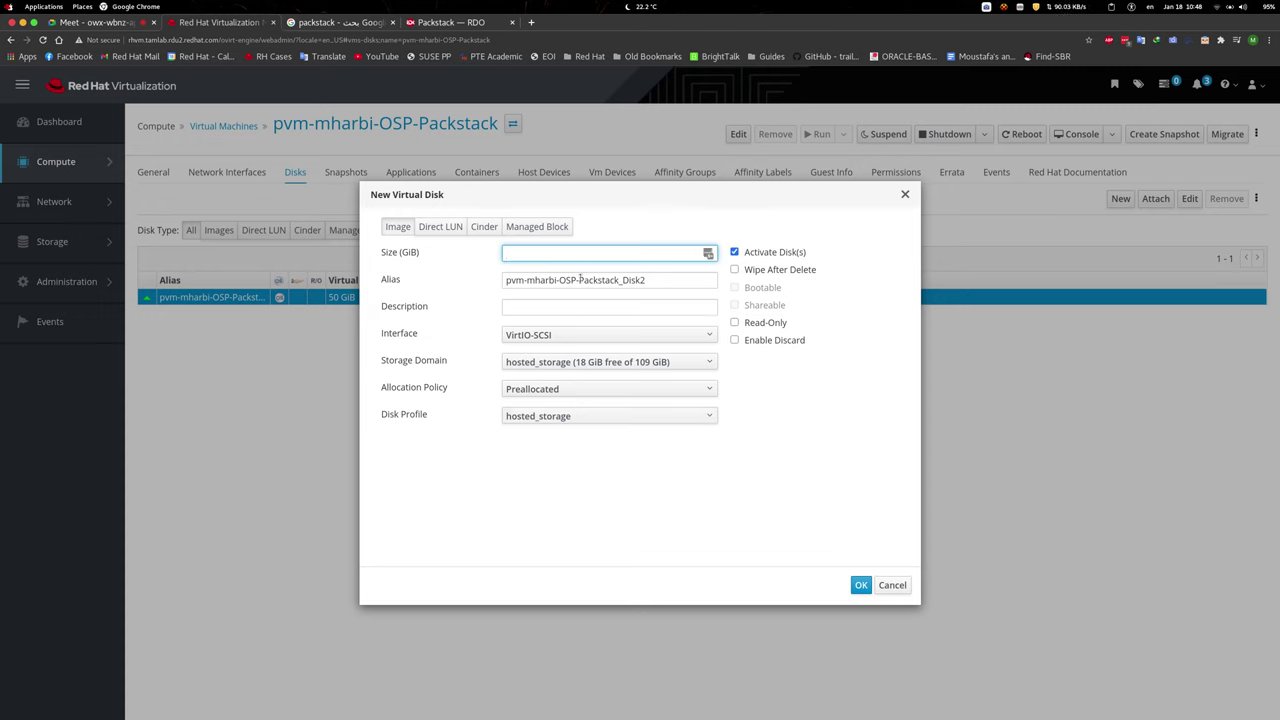
{"action": "type", "text": "100"}
{"action": "left_click", "coordinate": [557, 362]}
{"action": "left_click", "coordinate": [553, 414]}
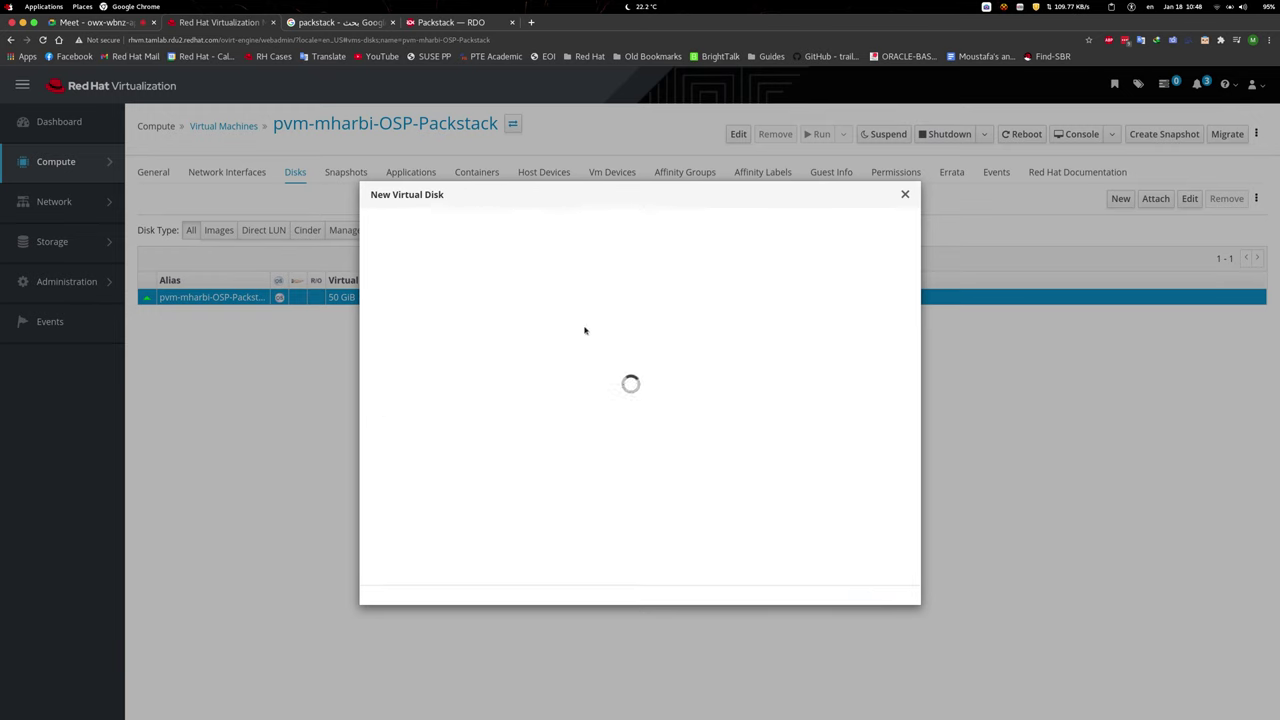
{"action": "left_click", "coordinate": [557, 390]}
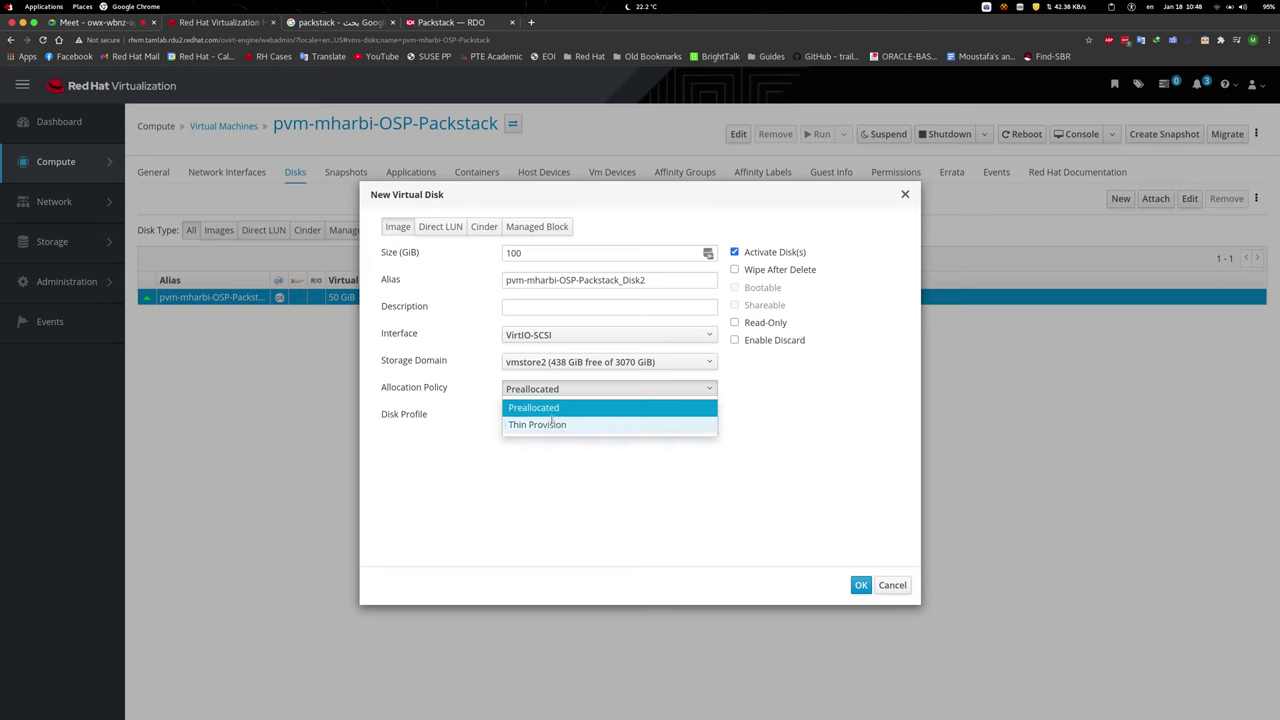
{"action": "left_click", "coordinate": [557, 424]}
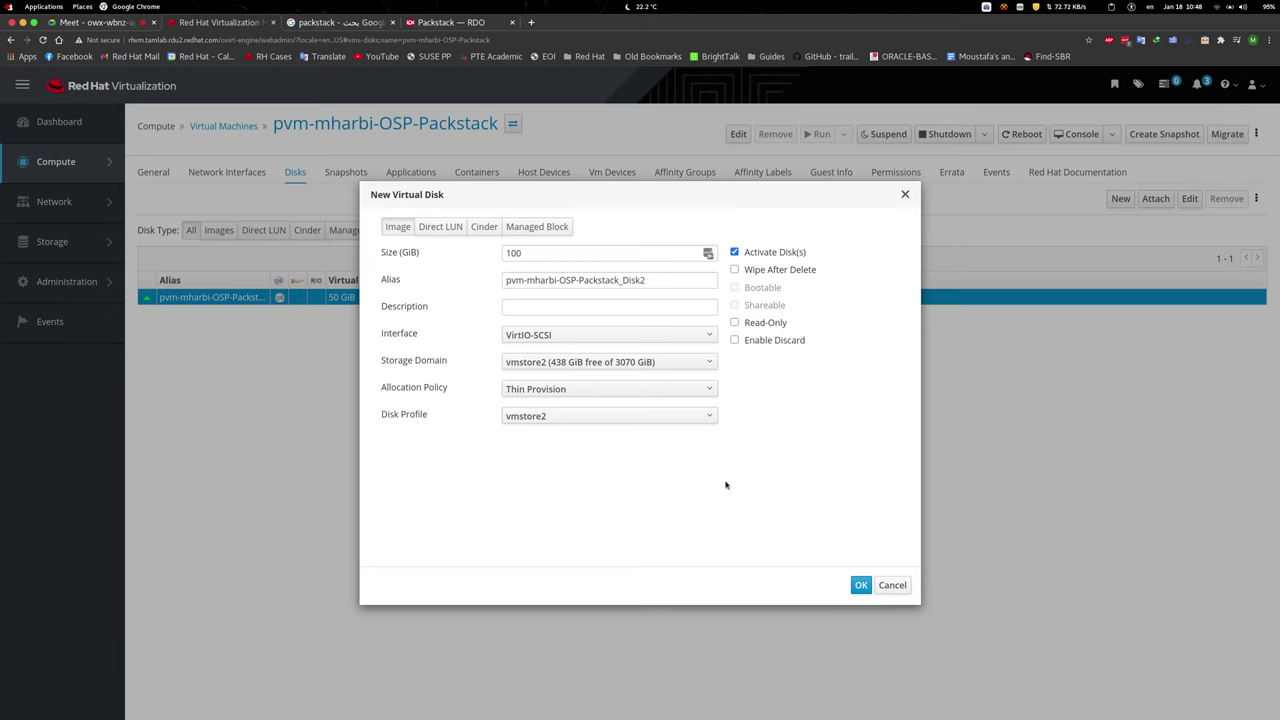
{"action": "left_click", "coordinate": [859, 586]}
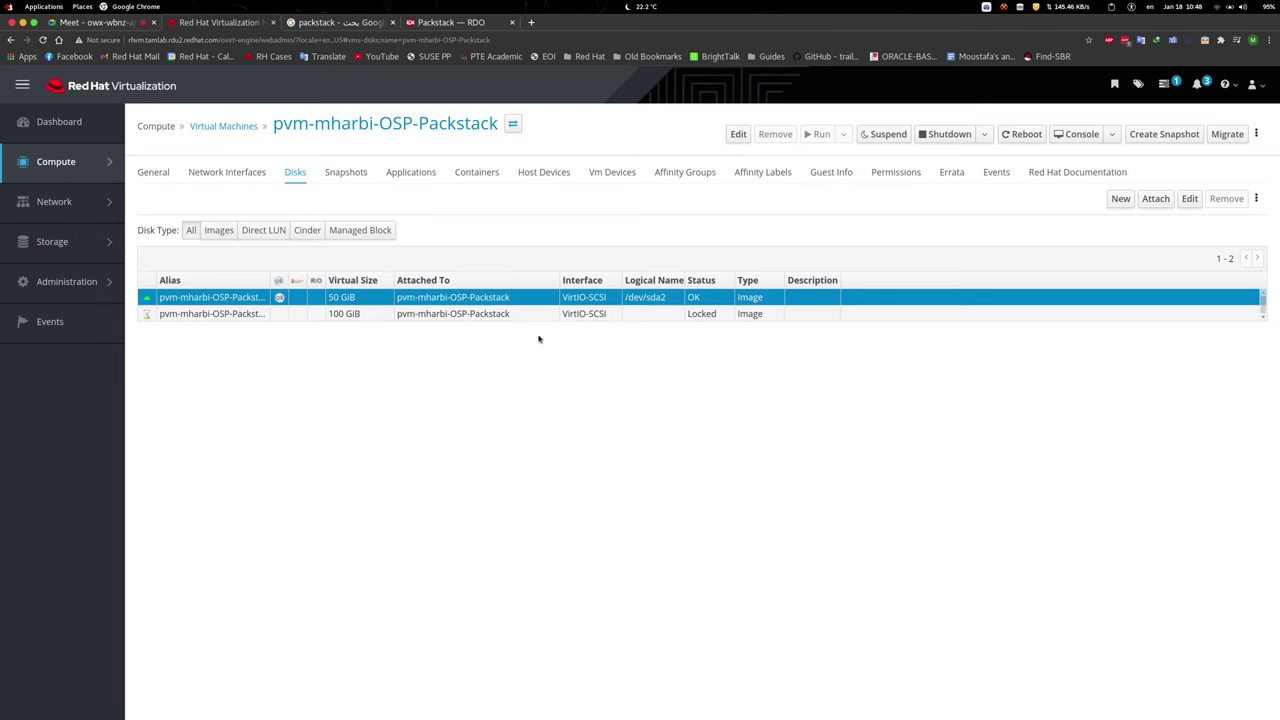
{"action": "left_click", "coordinate": [628, 316]}
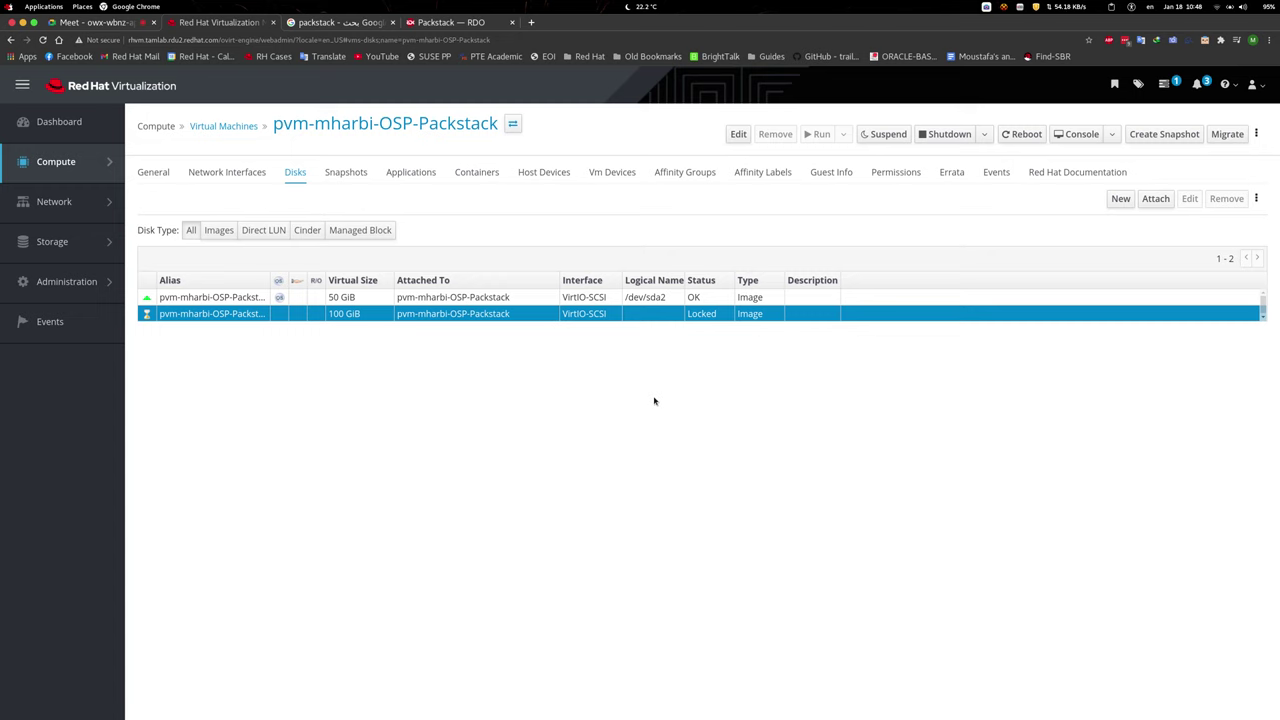
Step: Quit vim, run lsblk to find the 100G sdb disk, and run pvcreate /dev/sdb
{"action": "key", "text": "alt+Tab"}
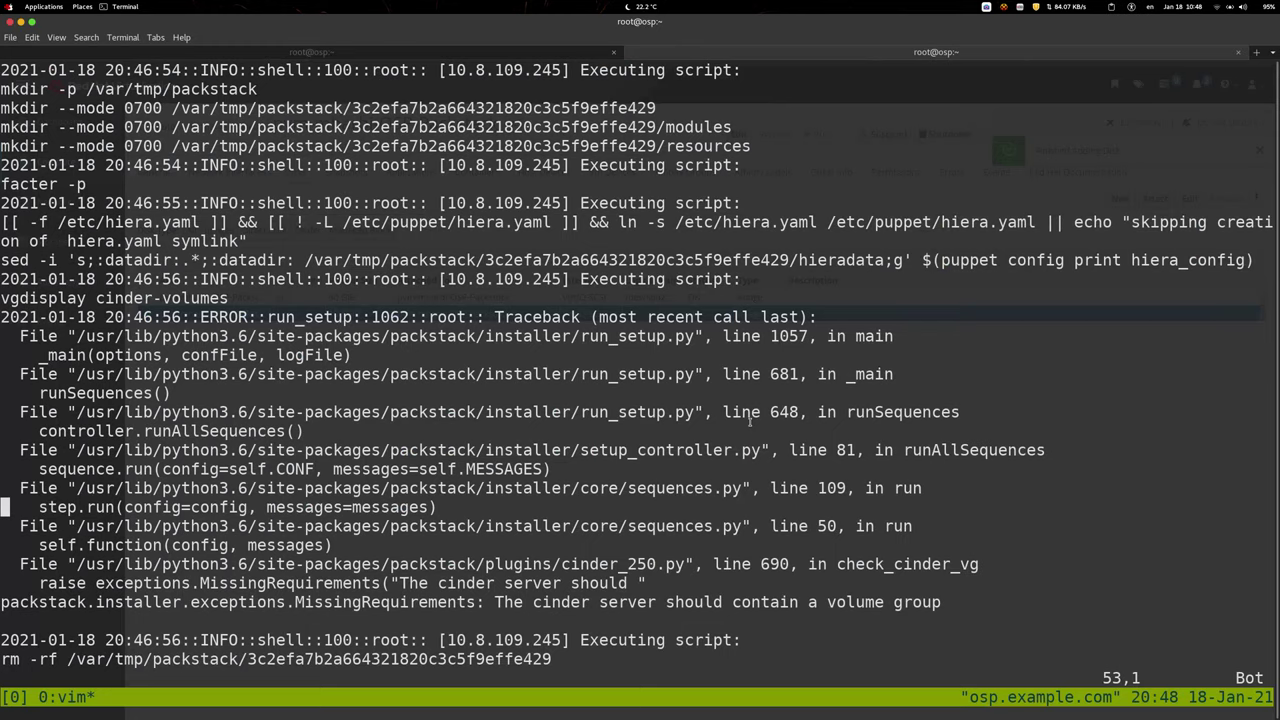
{"action": "type", "text": ":q"}
{"action": "key", "text": "Return"}
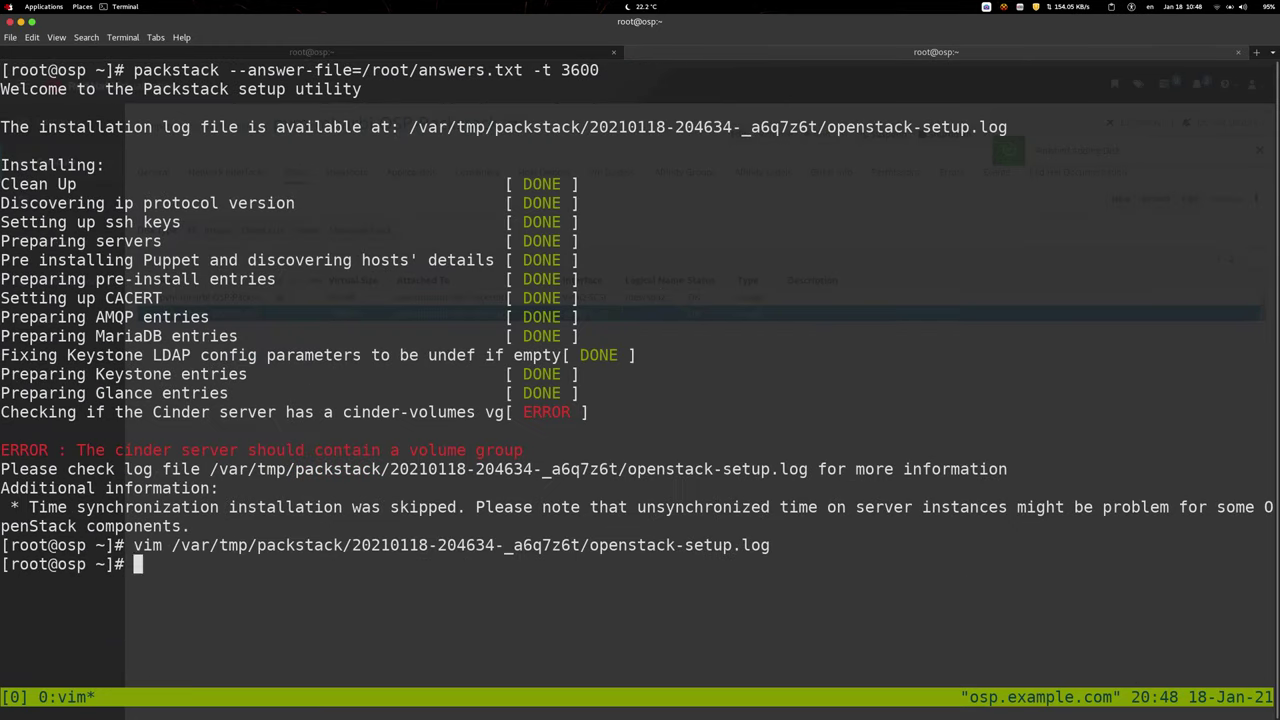
{"action": "type", "text": "lsblk"}
{"action": "key", "text": "ctrl+l"}
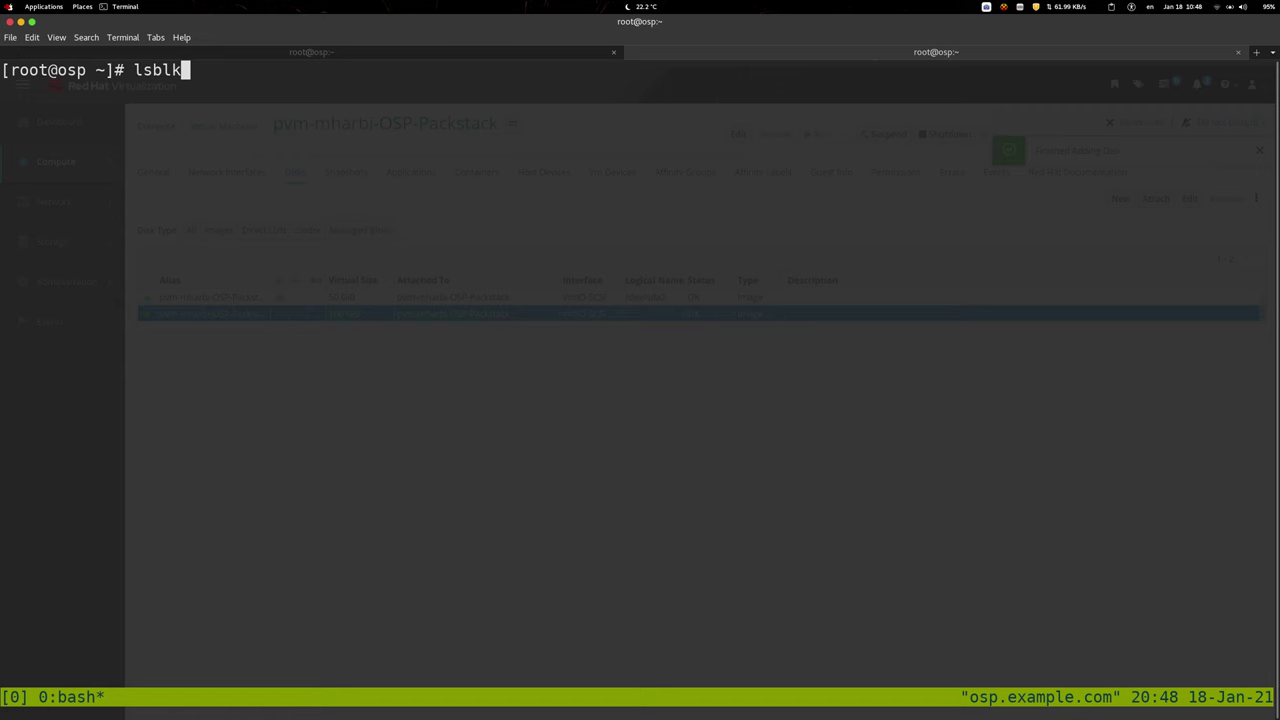
{"action": "key", "text": "Return"}
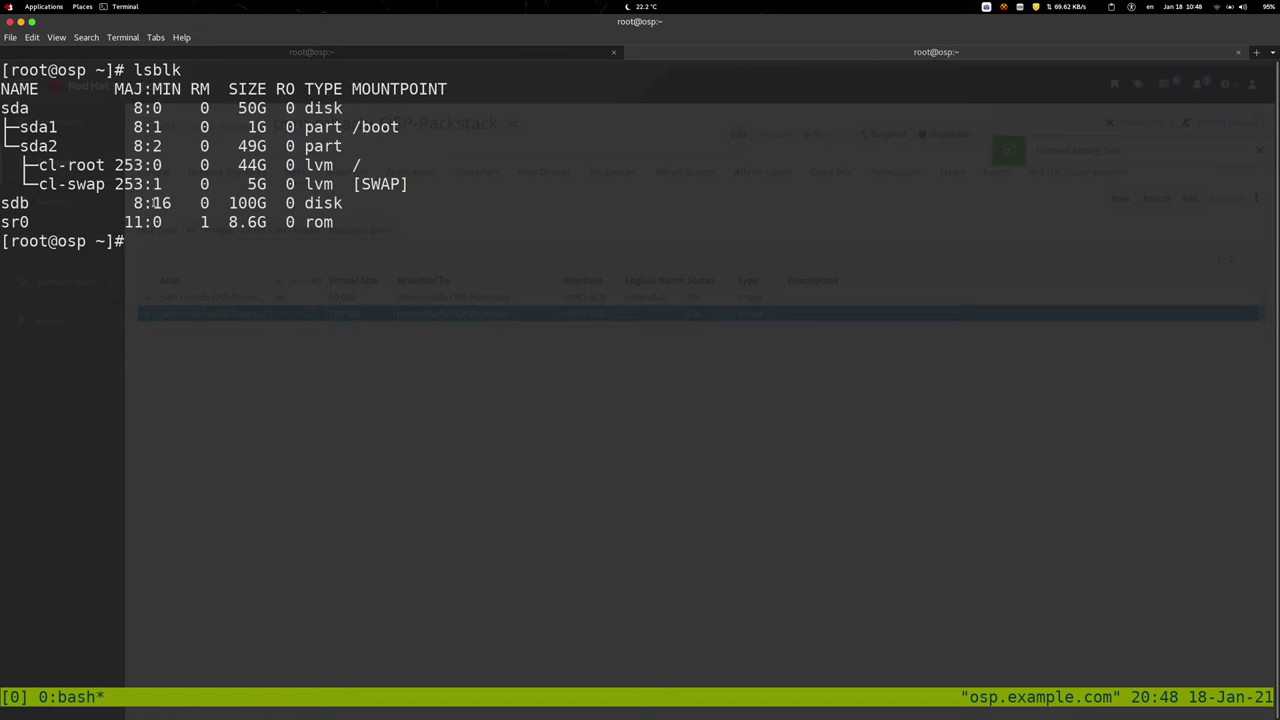
{"action": "double_click", "coordinate": [14, 203]}
{"action": "double_click", "coordinate": [246, 203]}
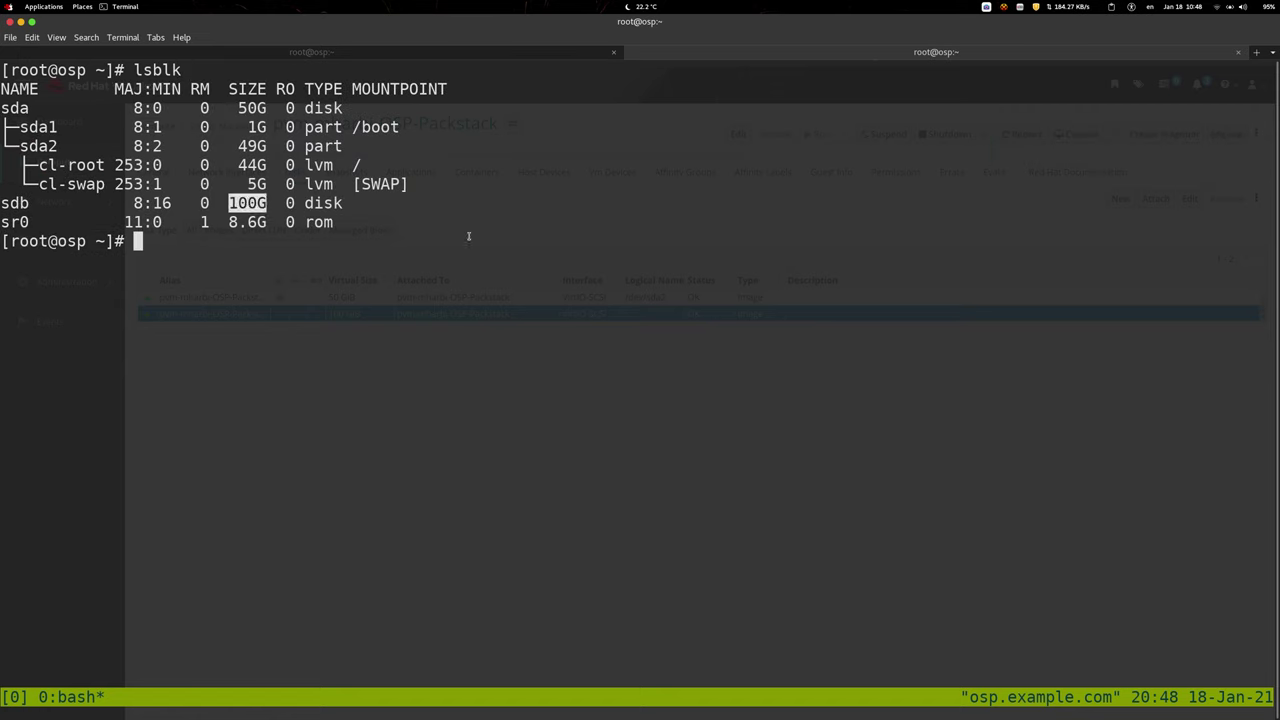
{"action": "type", "text": "pvcreate /dev/"}
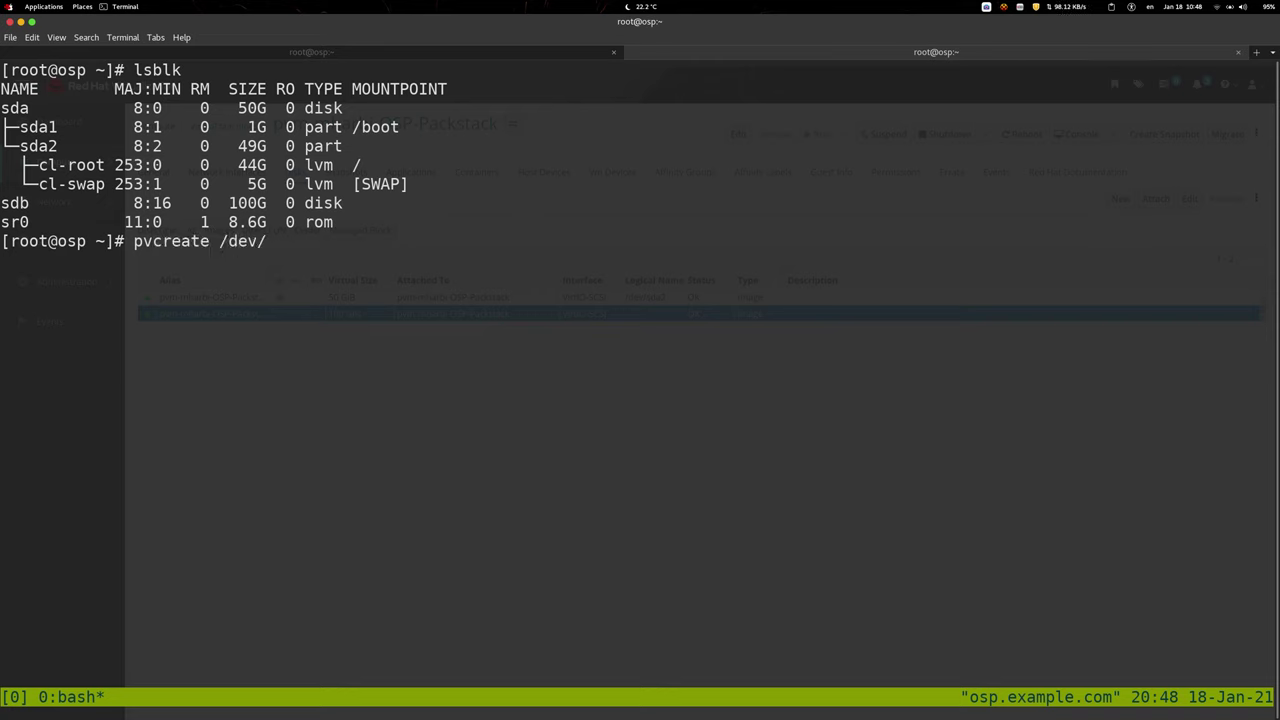
{"action": "type", "text": "sdb"}
{"action": "key", "text": "Return"}
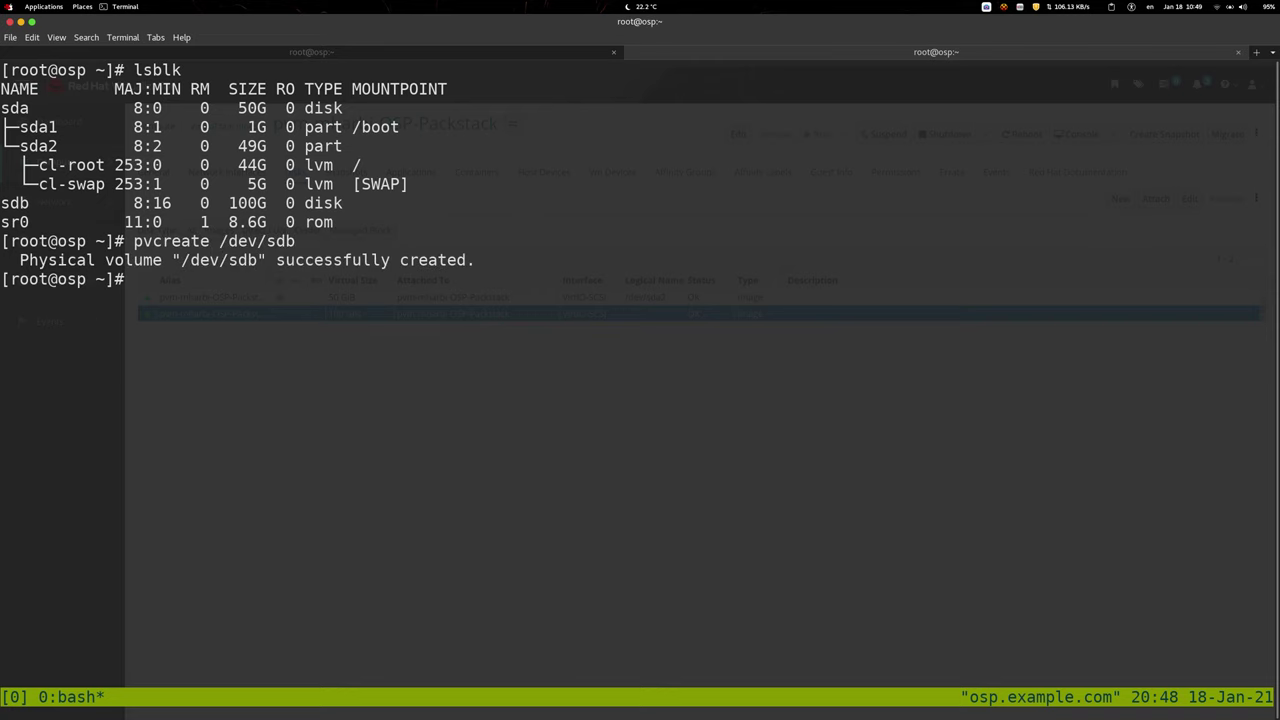
Step: Rerun packstack --answer-file=/root/answers.txt -t 3600 and select cinder-volumes in its error
{"action": "key", "text": "ctrl+shift+v"}
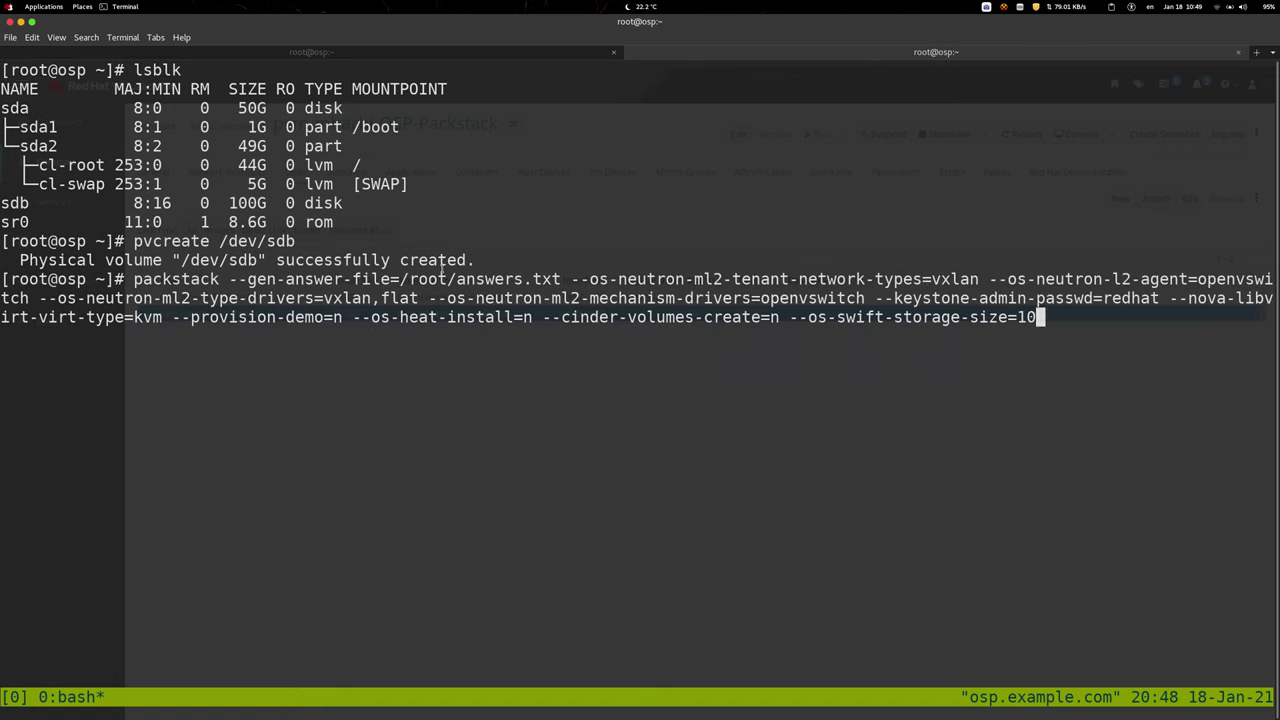
{"action": "key", "text": "ctrl+u"}
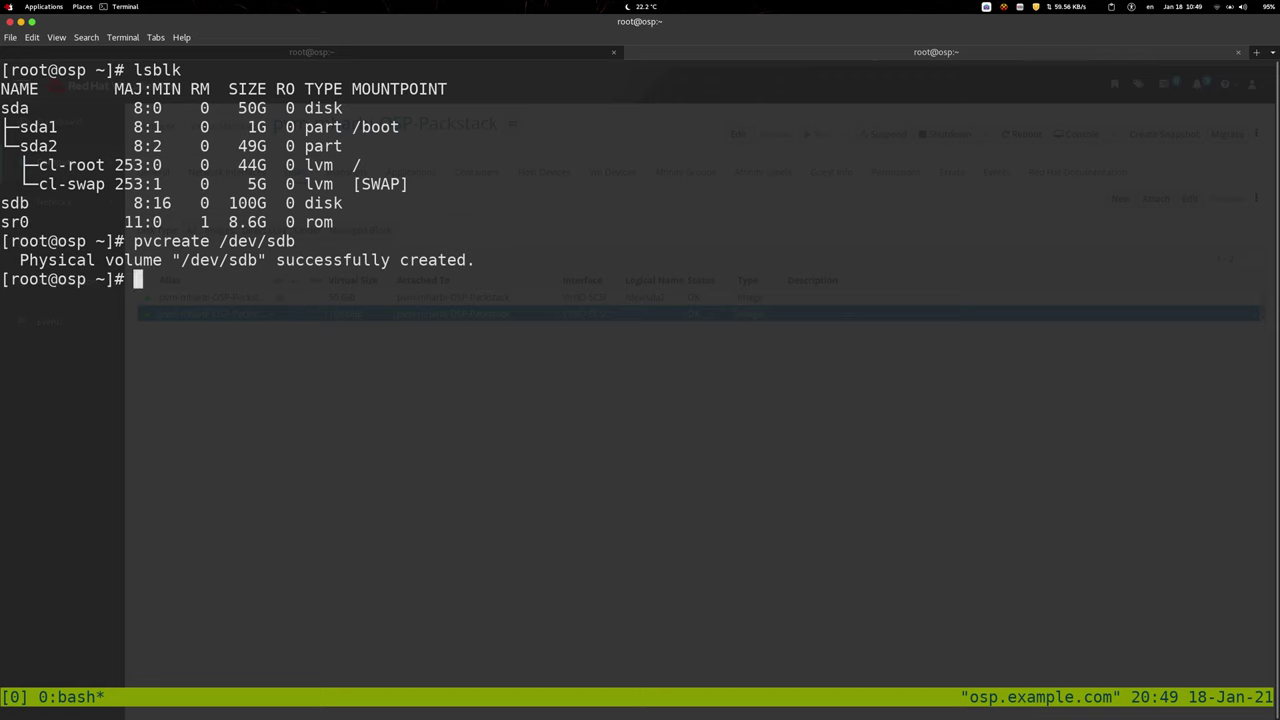
{"action": "key", "text": "Up"}
{"action": "key", "text": "Down"}
{"action": "key", "text": "Up"}
{"action": "key", "text": "Up"}
{"action": "key", "text": "Up"}
{"action": "key", "text": "Up"}
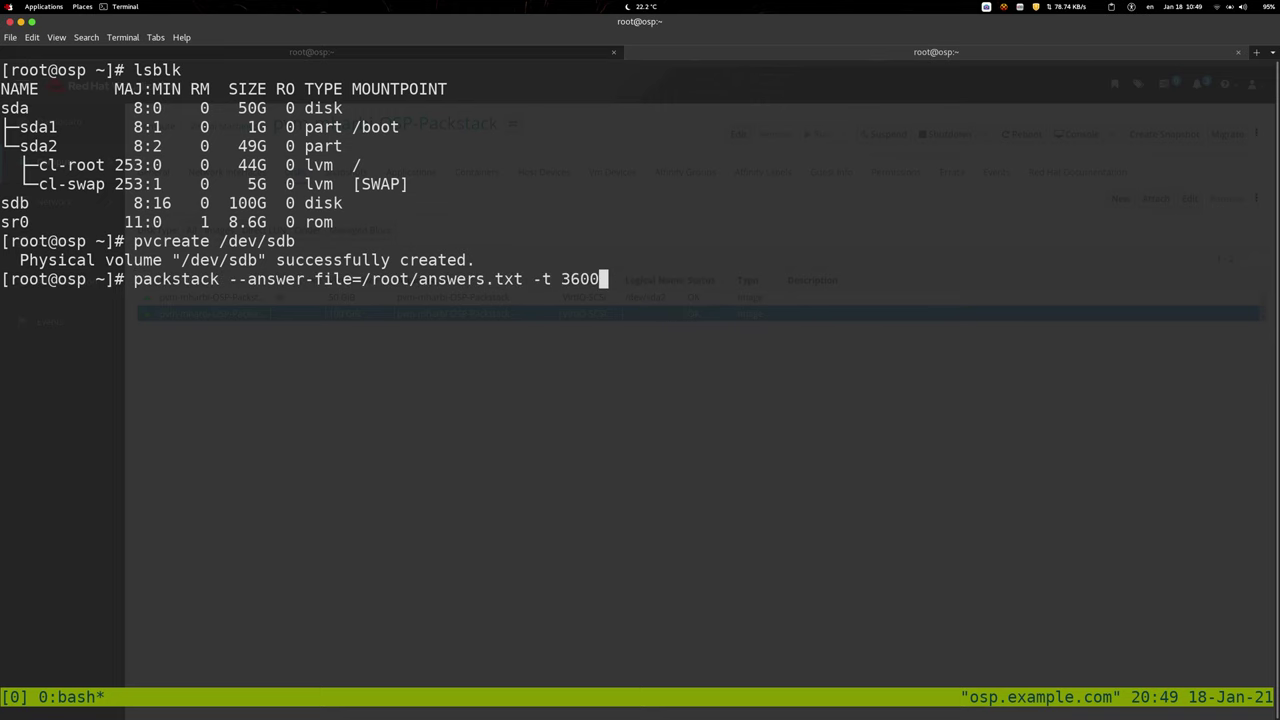
{"action": "key", "text": "ctrl+l"}
{"action": "key", "text": "Return"}
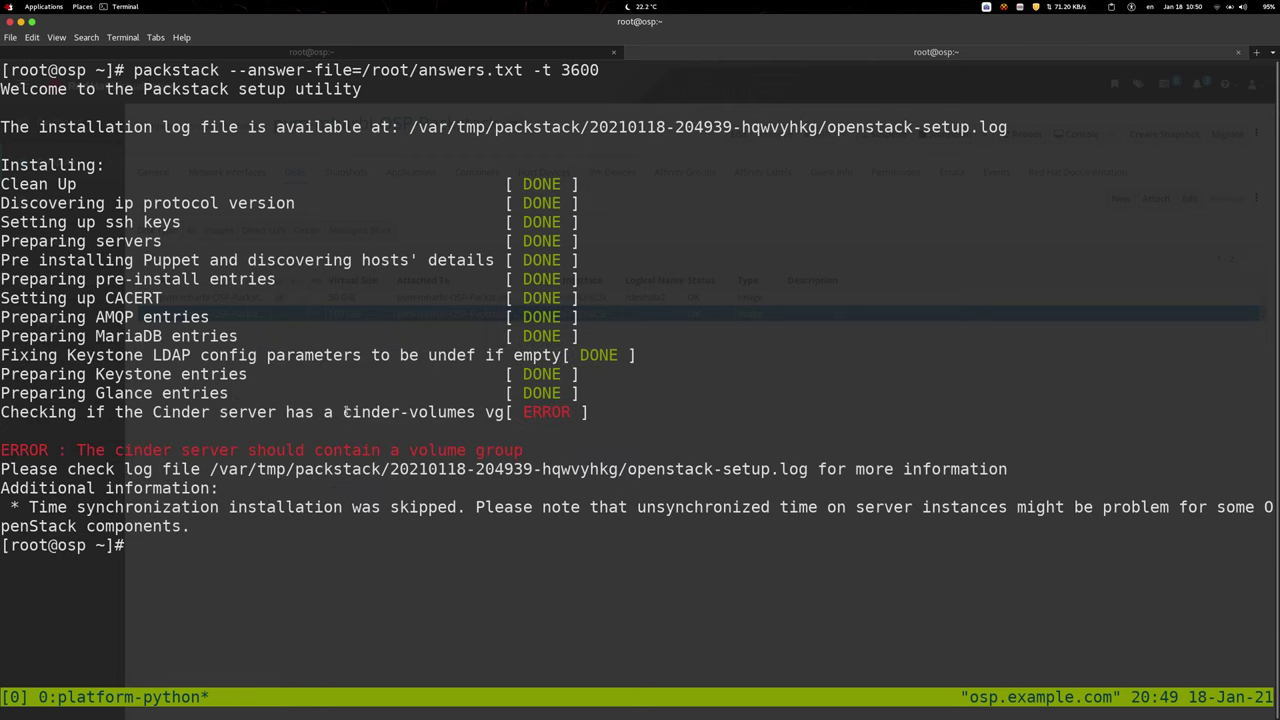
{"action": "left_click_drag", "start_coordinate": [342, 413], "coordinate": [477, 413]}
{"action": "key", "text": "ctrl+c"}
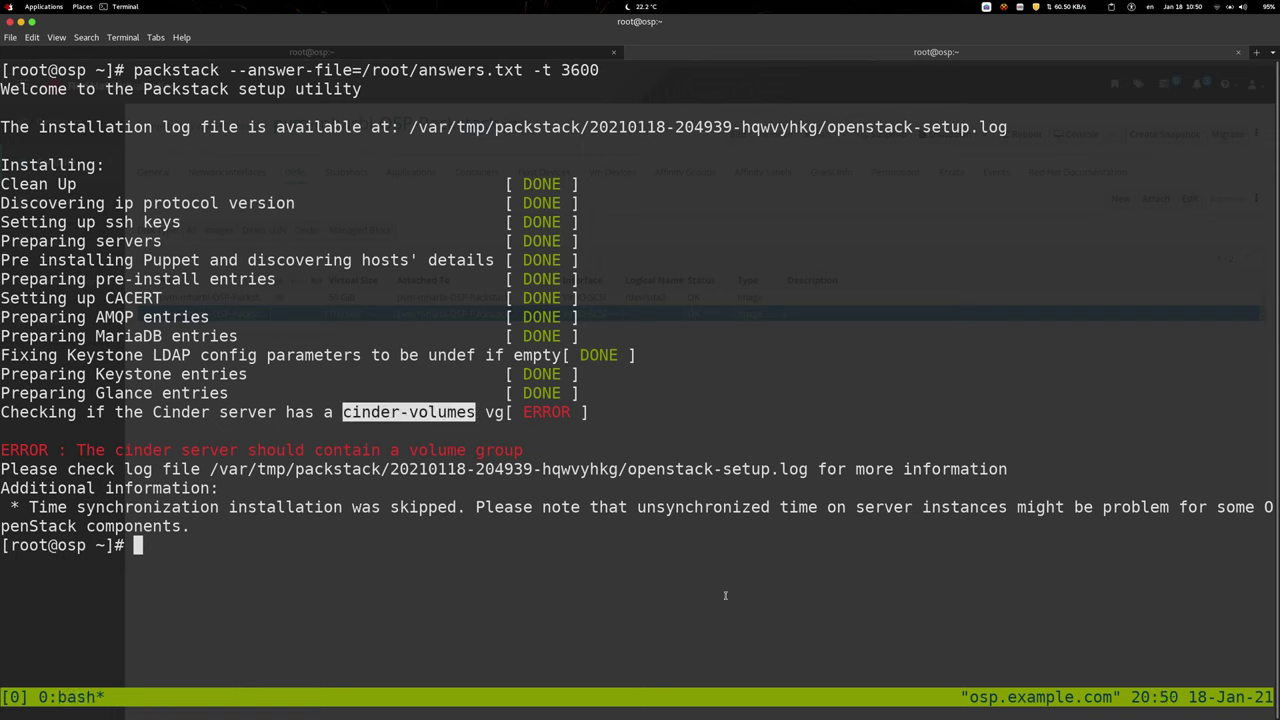
Step: Create the cinder-volumes volume group on /dev/sdb and verify it with vgs
{"action": "type", "text": "vgcreate"}
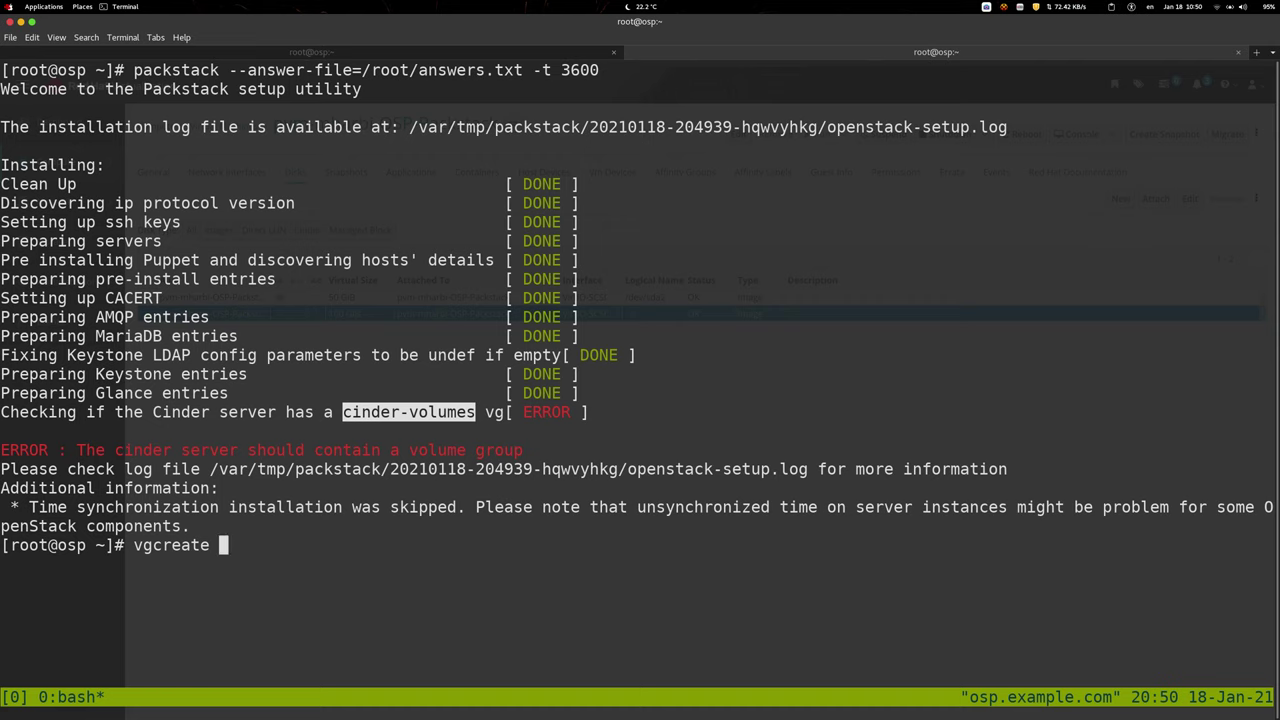
{"action": "key", "text": "ctrl+shift+v"}
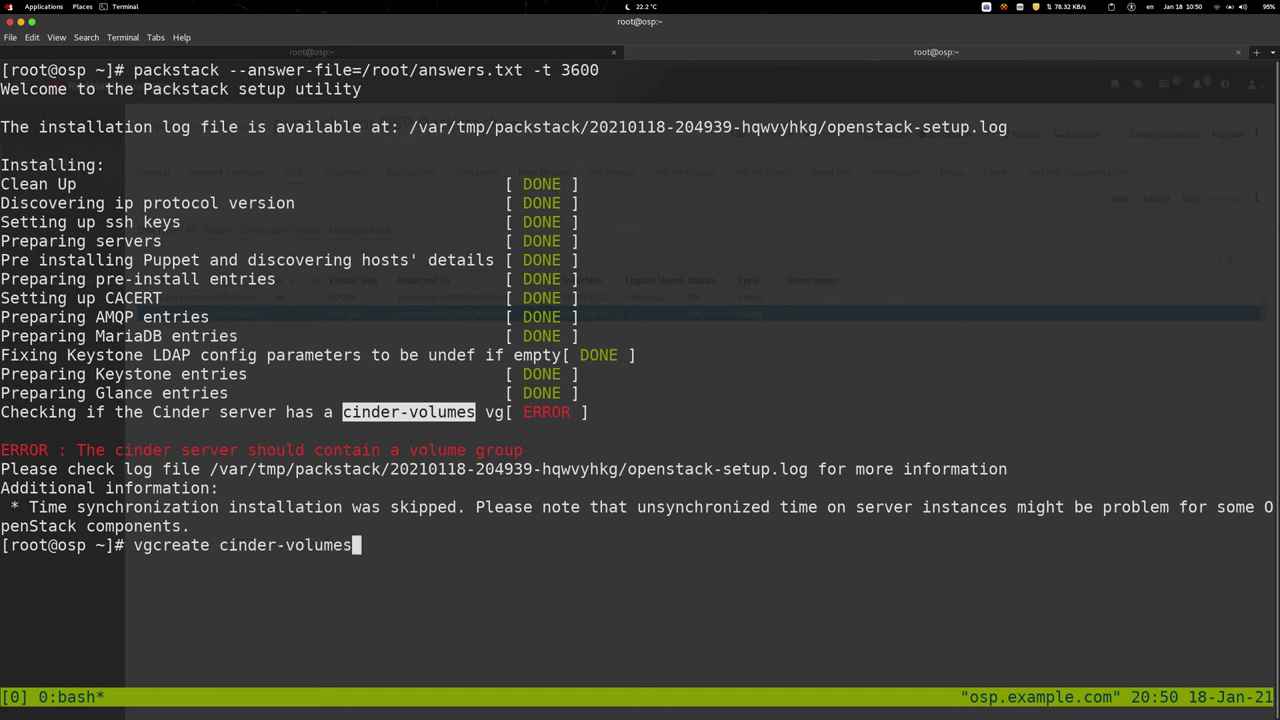
{"action": "type", "text": "/dev/sdb"}
{"action": "key", "text": "Return"}
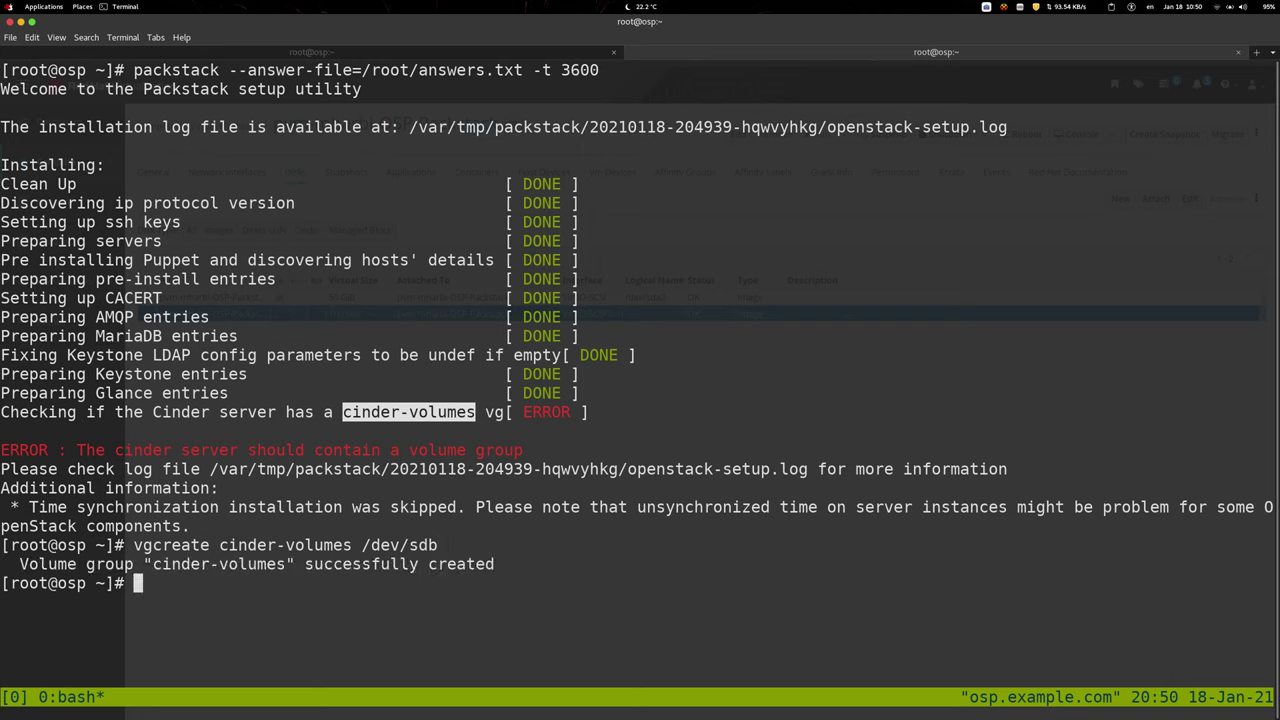
{"action": "type", "text": "vgs"}
{"action": "key", "text": "Return"}
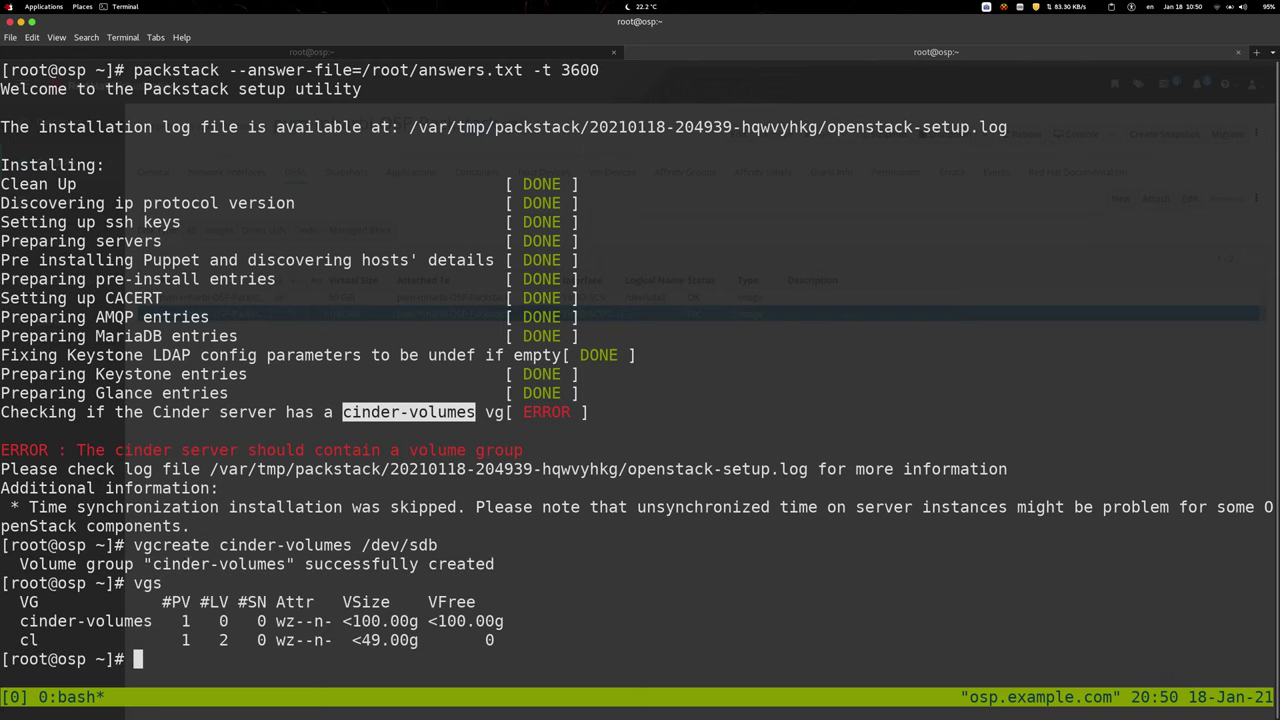
Step: Clear the screen and rerun packstack --answer-file=/root/answers.txt -t 3600
{"action": "key", "text": "Up"}
{"action": "key", "text": "Up"}
{"action": "key", "text": "Up"}
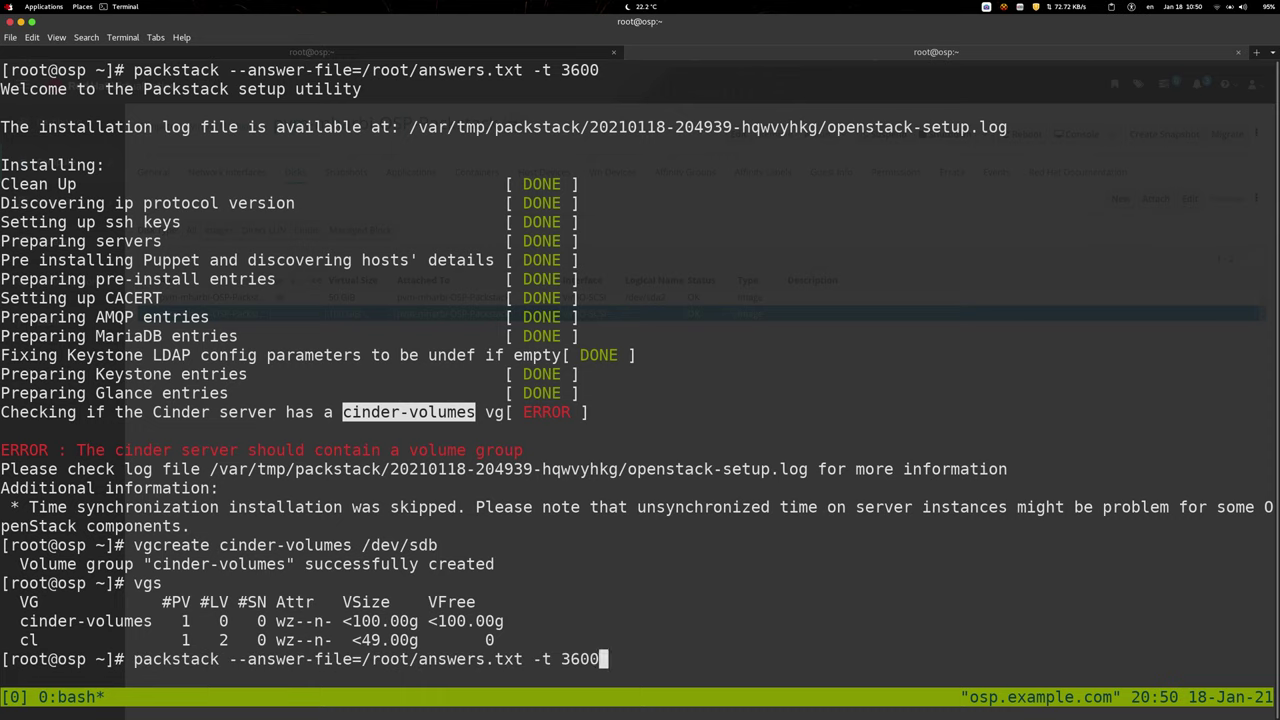
{"action": "key", "text": "ctrl+l"}
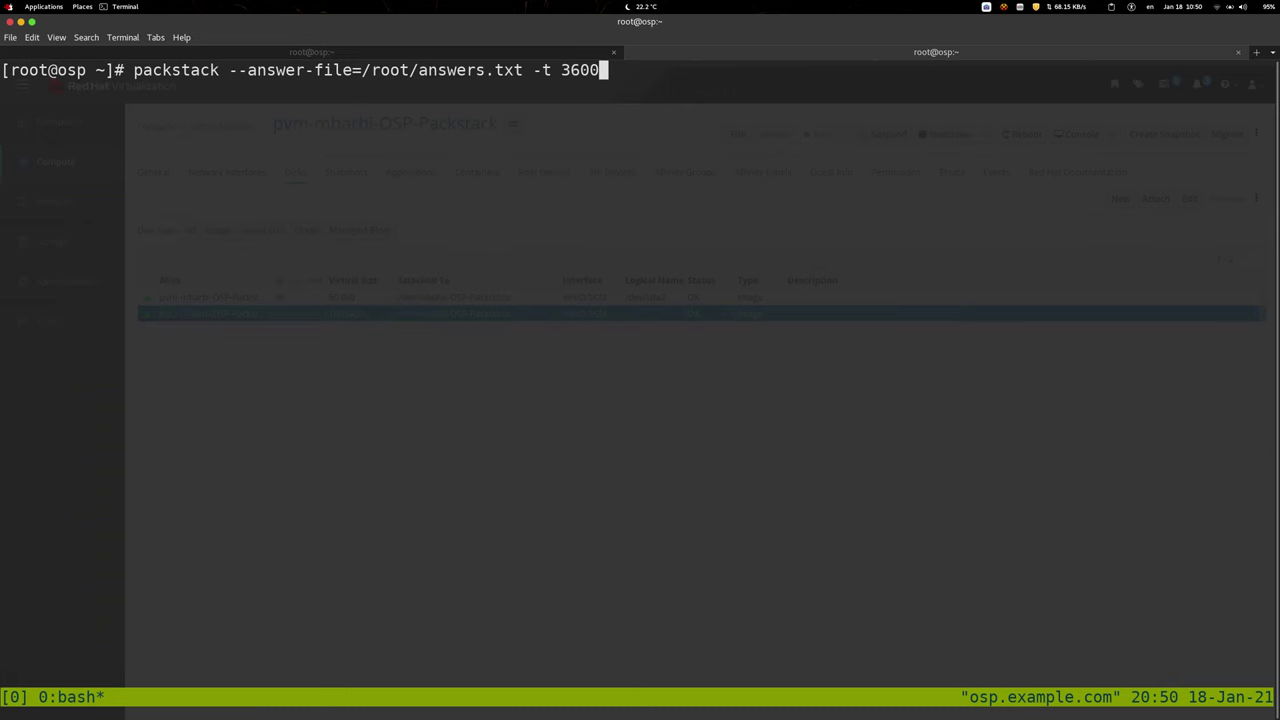
{"action": "key", "text": "Return"}
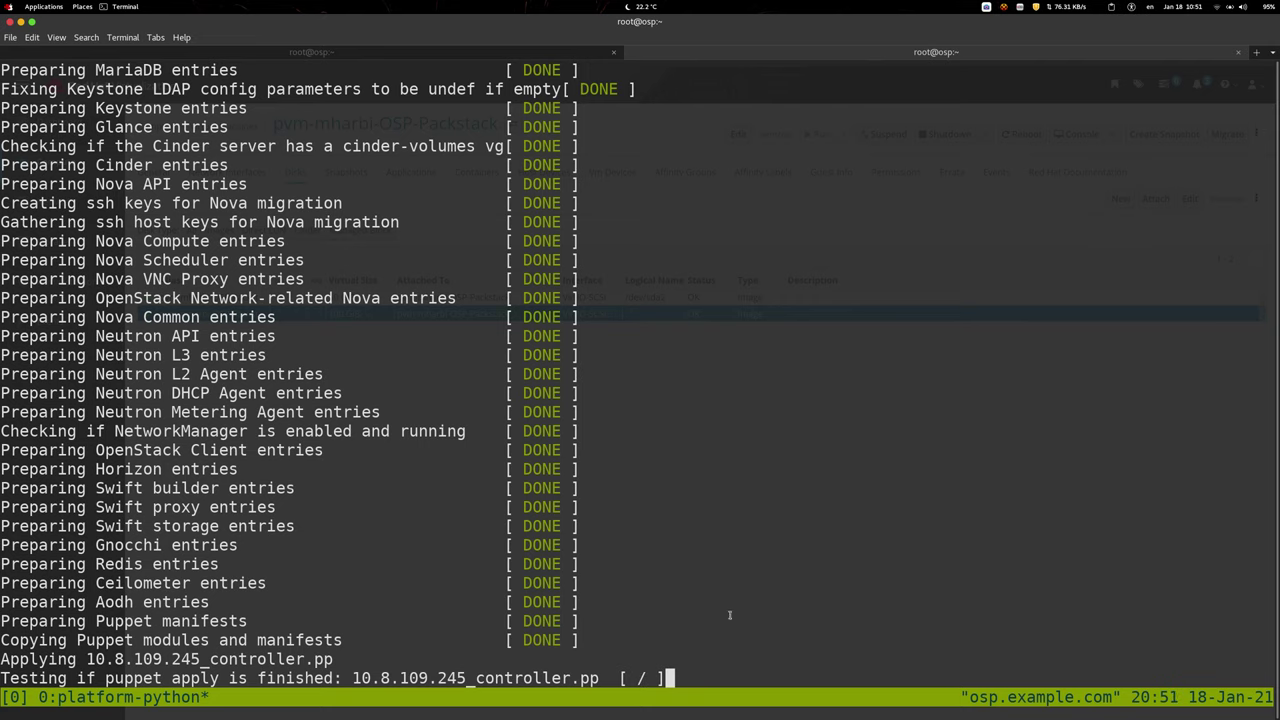
Step: In the other tab, quit less and run yum -y install htop, which finds no matching package
{"action": "key", "text": "ctrl+Page_Up"}
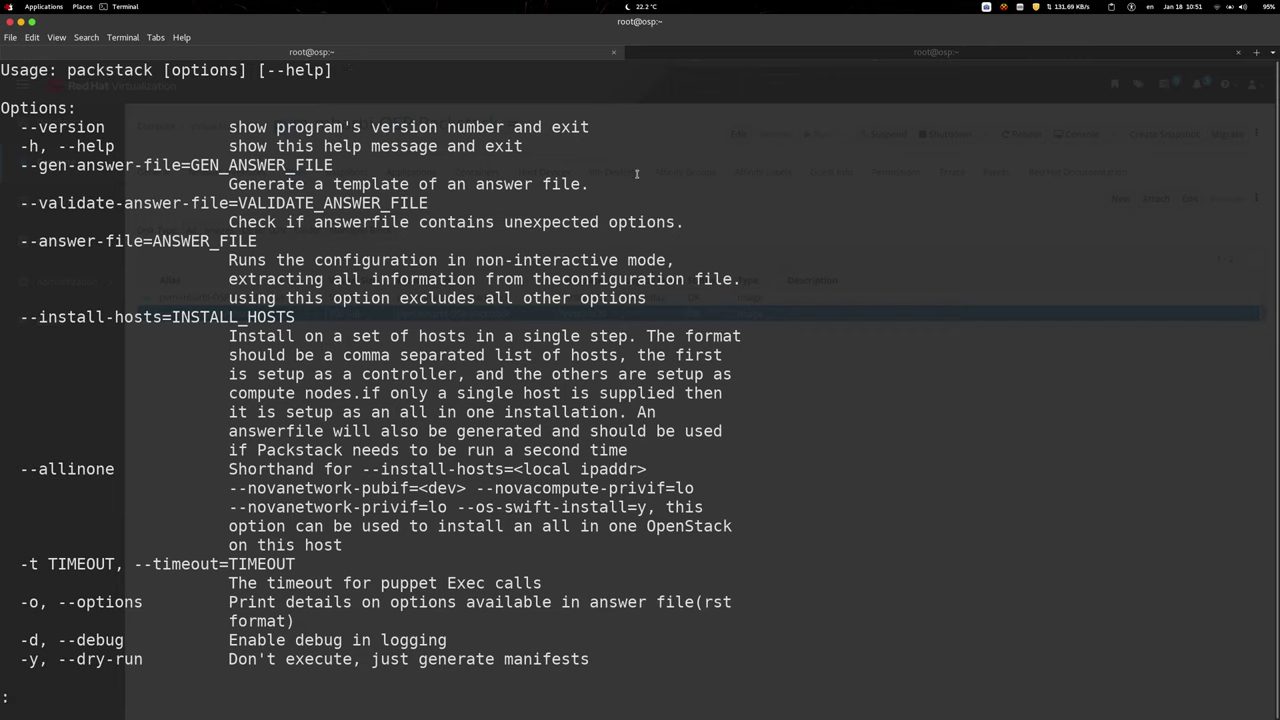
{"action": "type", "text": "qtop"}
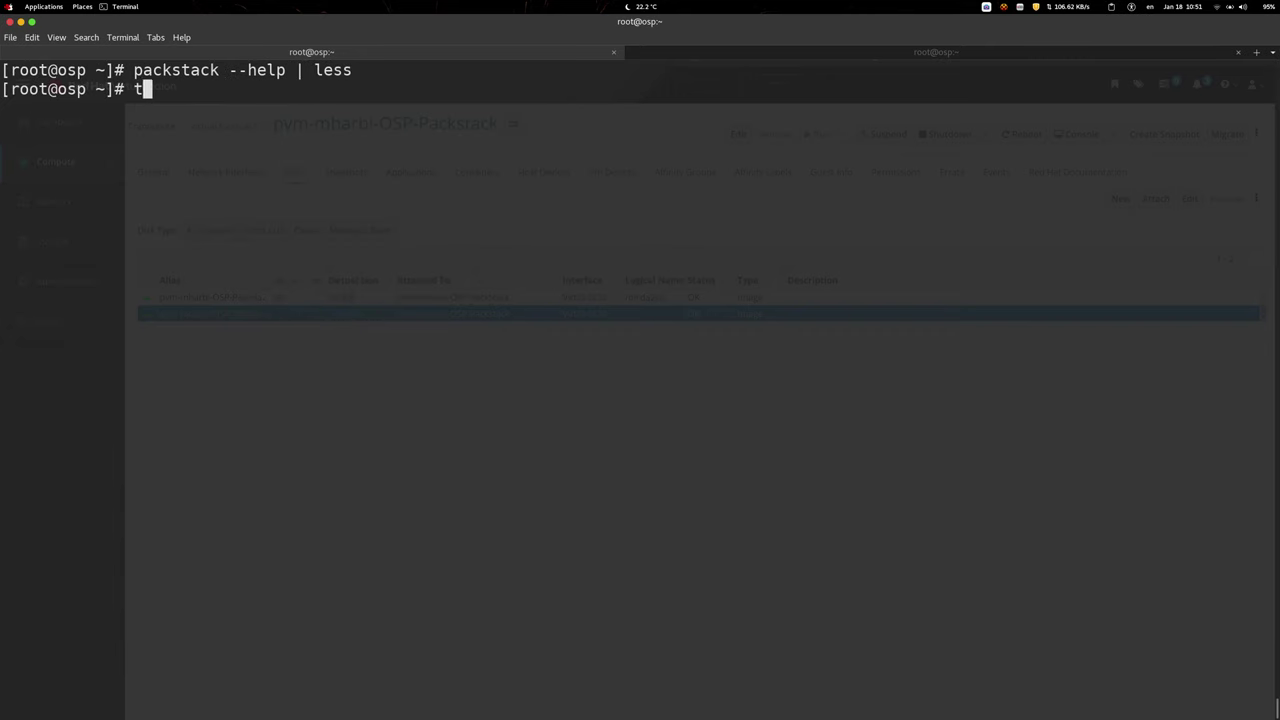
{"action": "key", "text": "BackSpace"}
{"action": "key", "text": "BackSpace"}
{"action": "key", "text": "BackSpace"}
{"action": "type", "text": "yum 0y ins"}
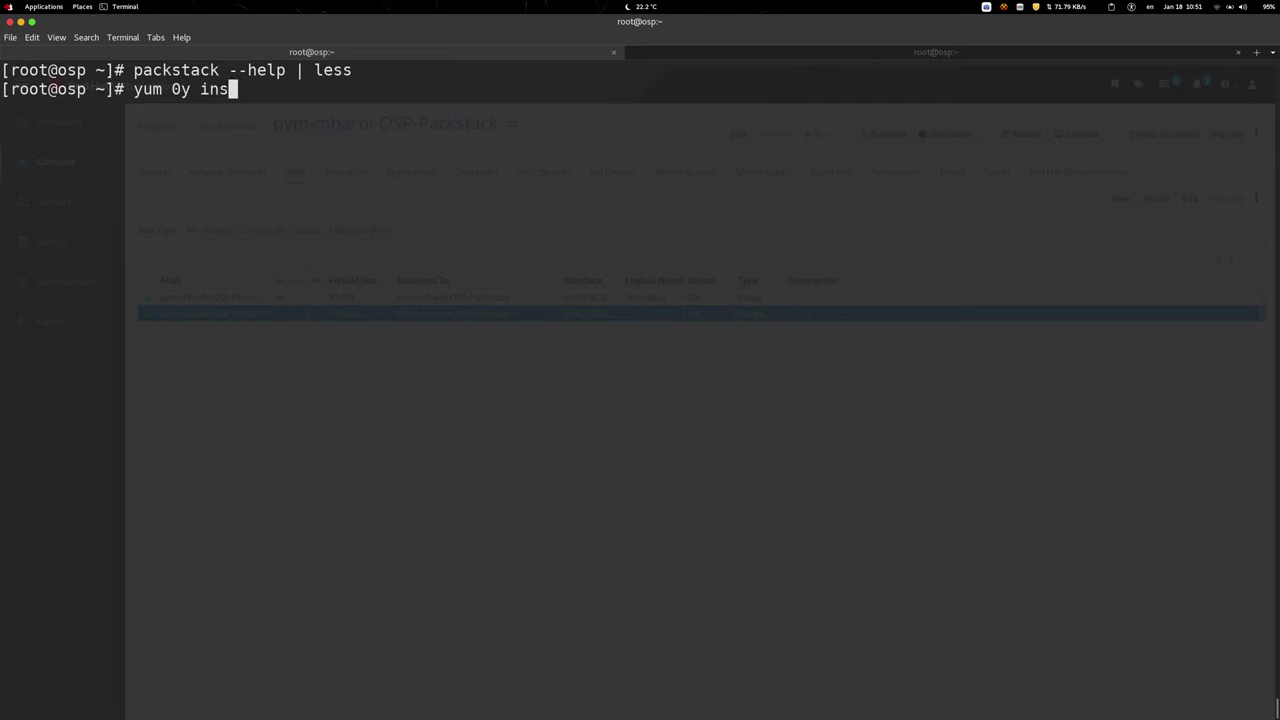
{"action": "key", "text": "BackSpace"}
{"action": "key", "text": "BackSpace"}
{"action": "key", "text": "BackSpace"}
{"action": "key", "text": "BackSpace"}
{"action": "key", "text": "BackSpace"}
{"action": "key", "text": "BackSpace"}
{"action": "type", "text": "-y instal htop"}
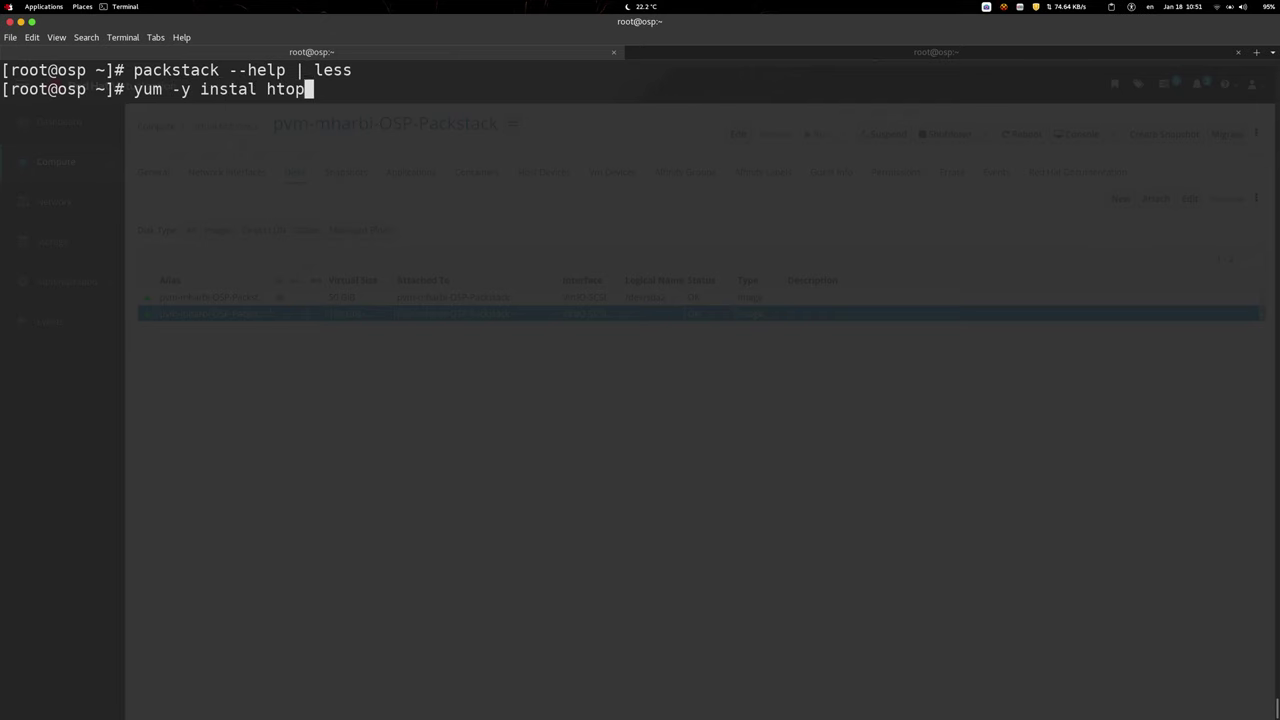
{"action": "key", "text": "Return"}
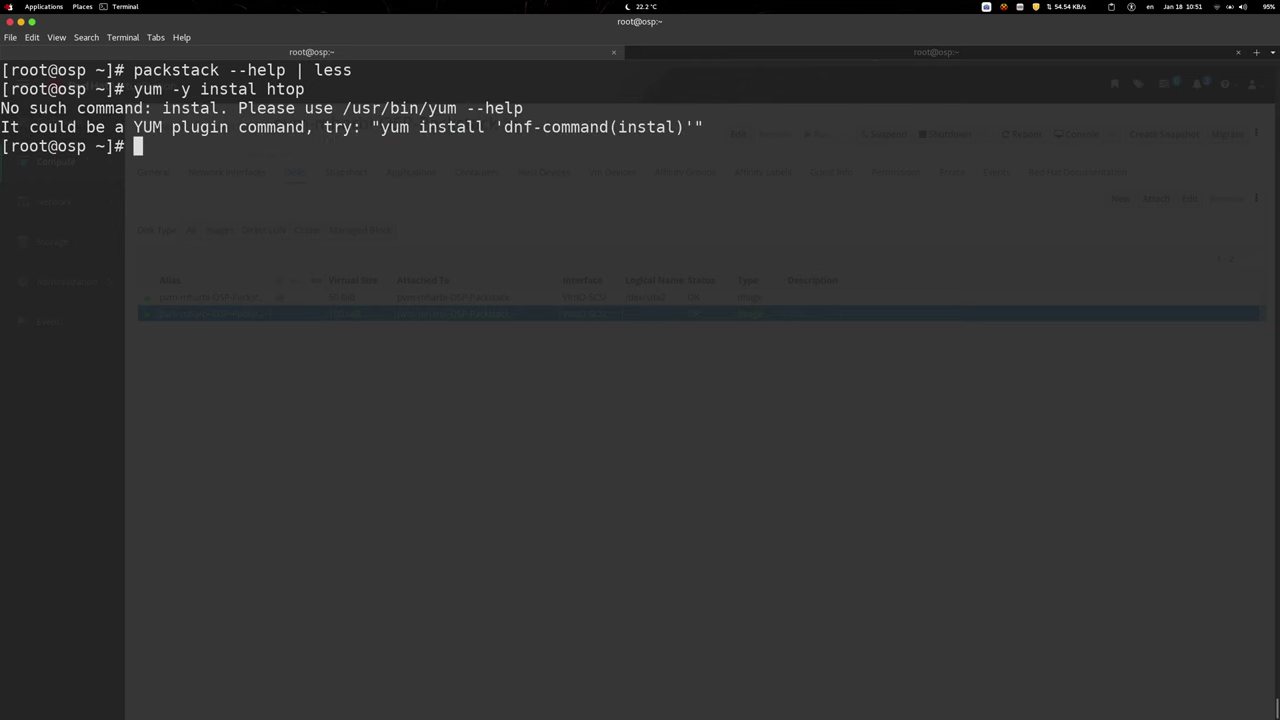
{"action": "key", "text": "Up"}
{"action": "key", "text": "Left"}
{"action": "key", "text": "Left"}
{"action": "key", "text": "Left"}
{"action": "key", "text": "Left"}
{"action": "key", "text": "Left"}
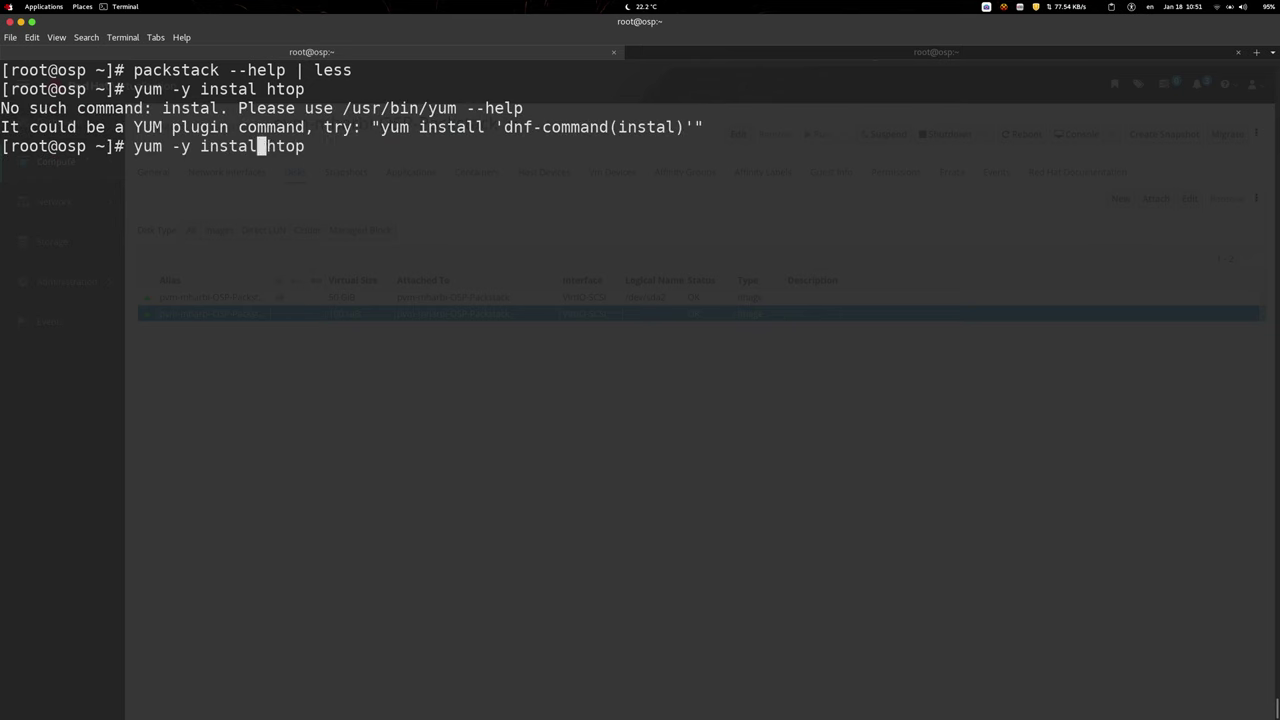
{"action": "type", "text": "l"}
{"action": "key", "text": "Return"}
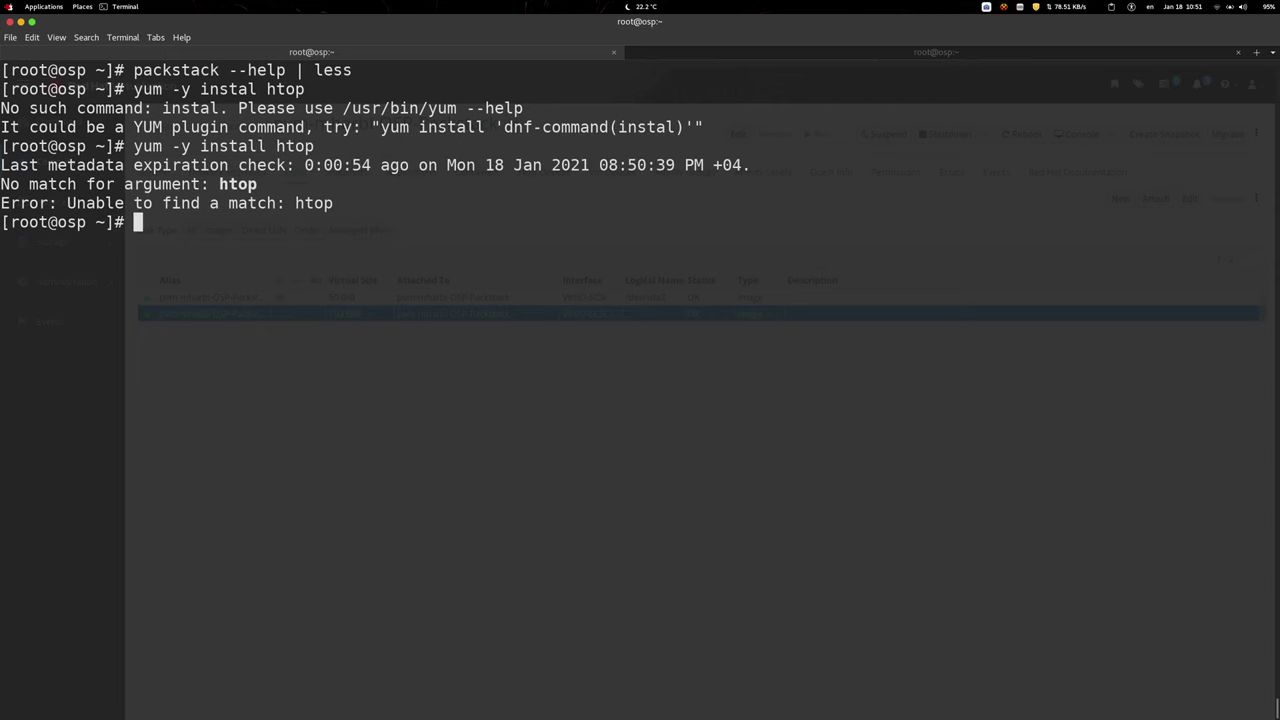
{"action": "key", "text": "Return"}
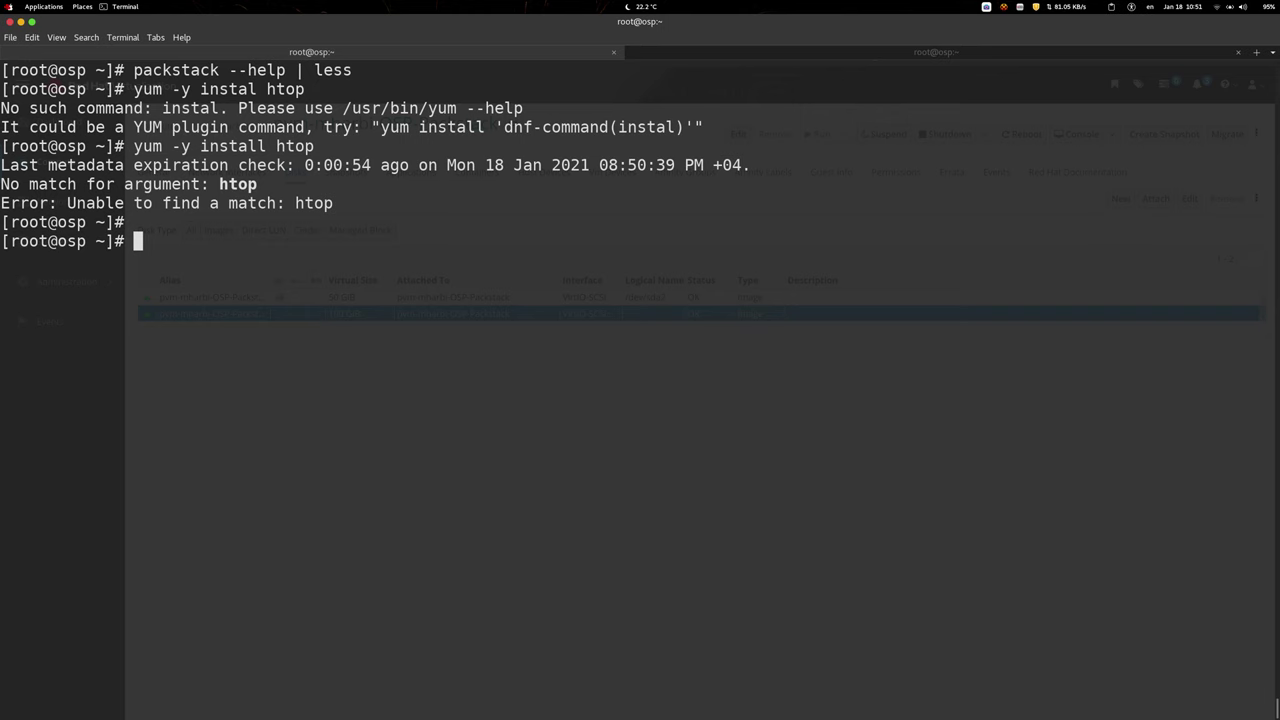
Step: Start top and turn on its colour display
{"action": "type", "text": "top"}
{"action": "key", "text": "Return"}
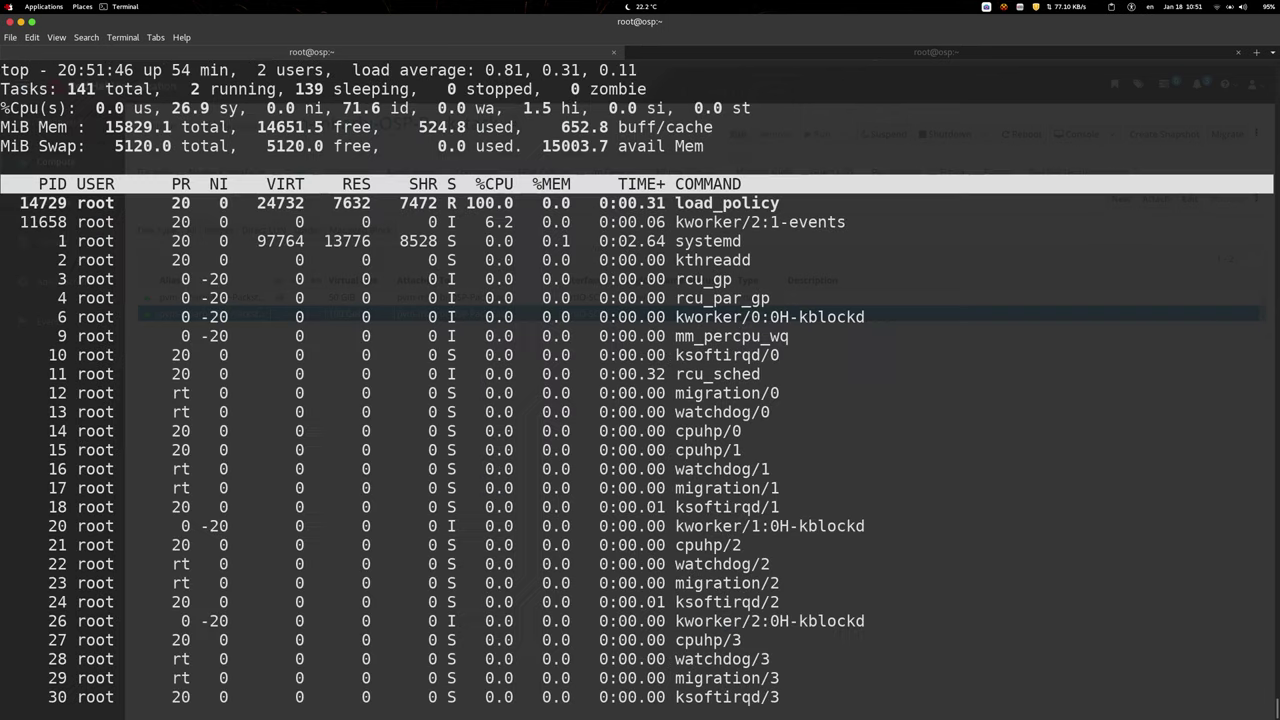
{"action": "key", "text": "shift+z"}
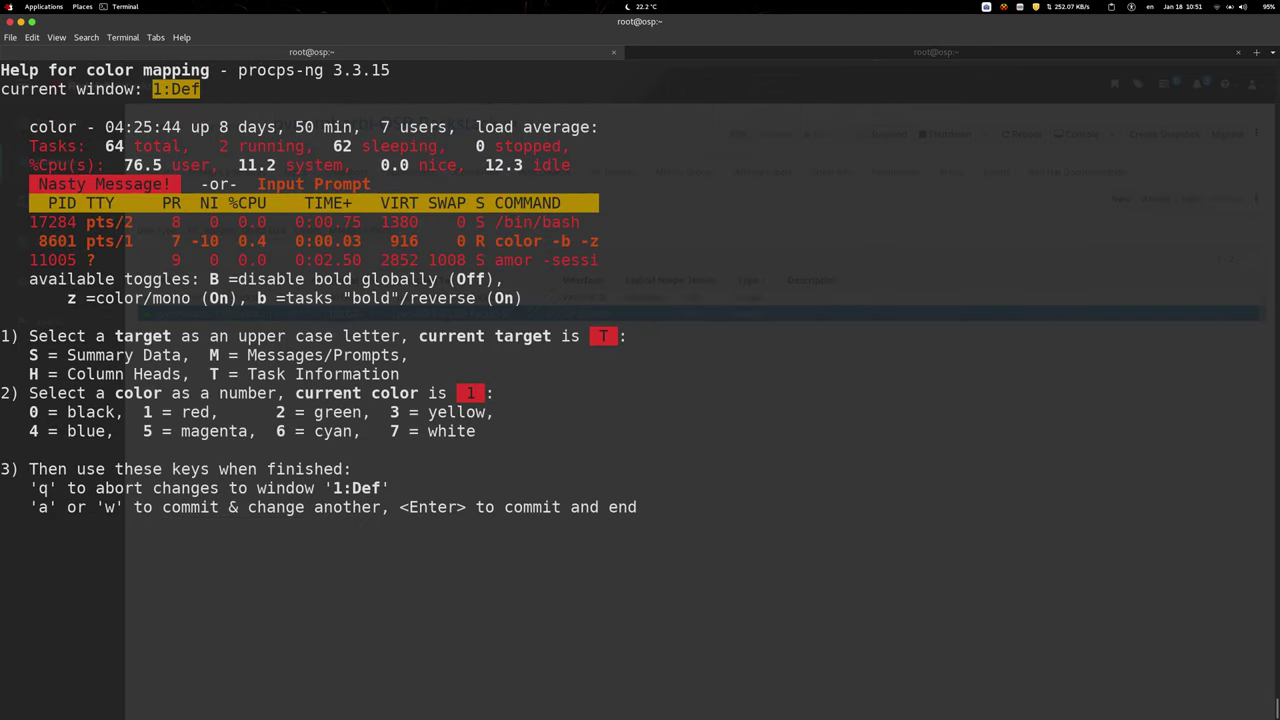
{"action": "key", "text": "q"}
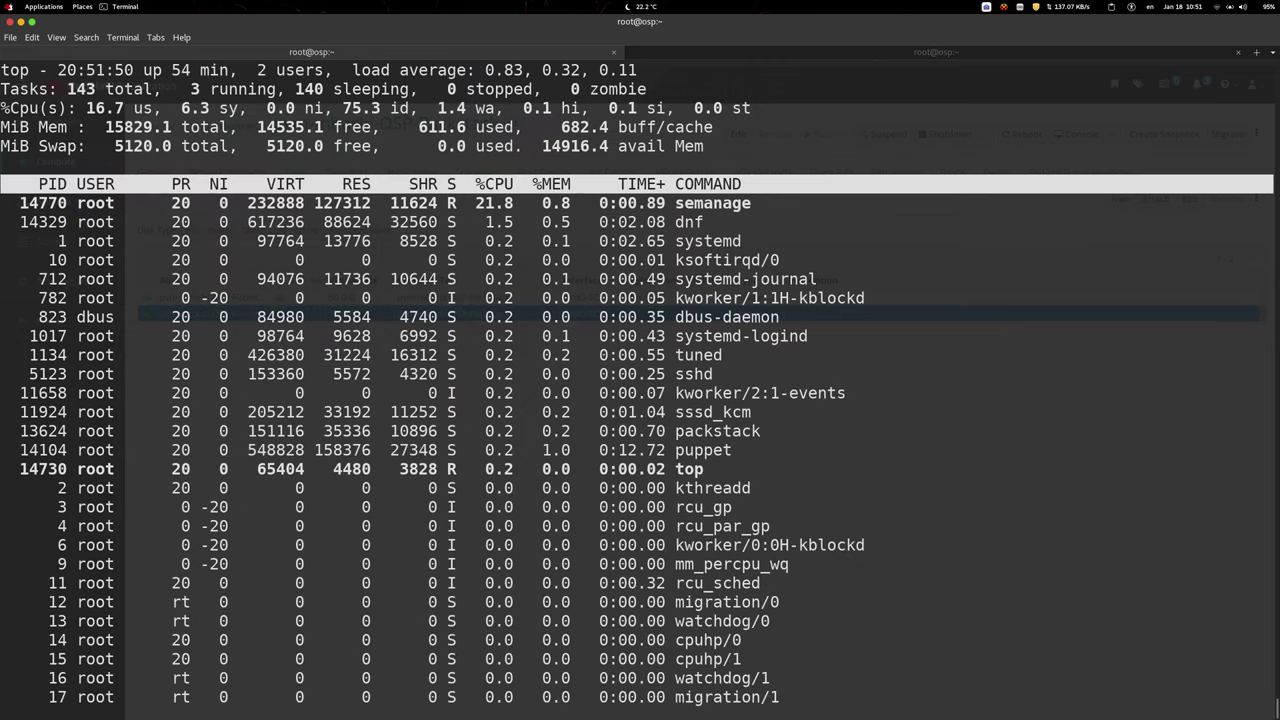
{"action": "key", "text": "z"}
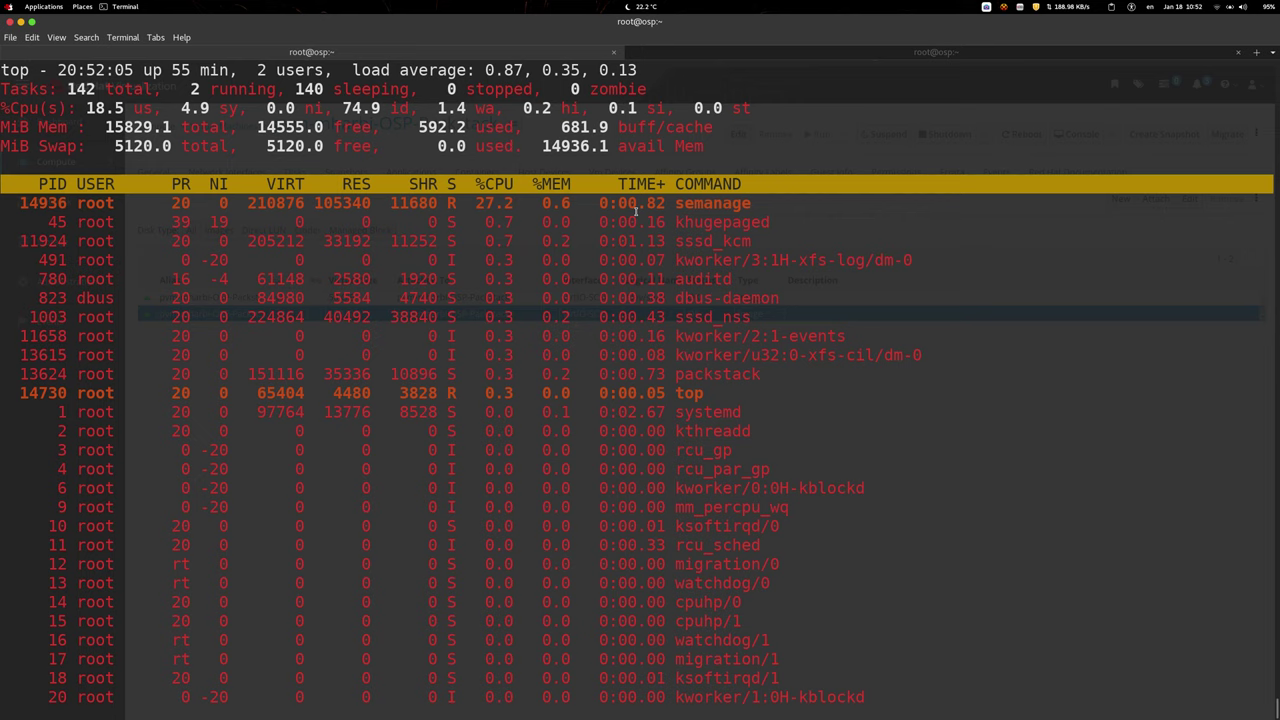
Step: Cycle top's CPU summary styles, check the Packstack tab, and highlight total memory 15829.1
{"action": "key", "text": "t"}
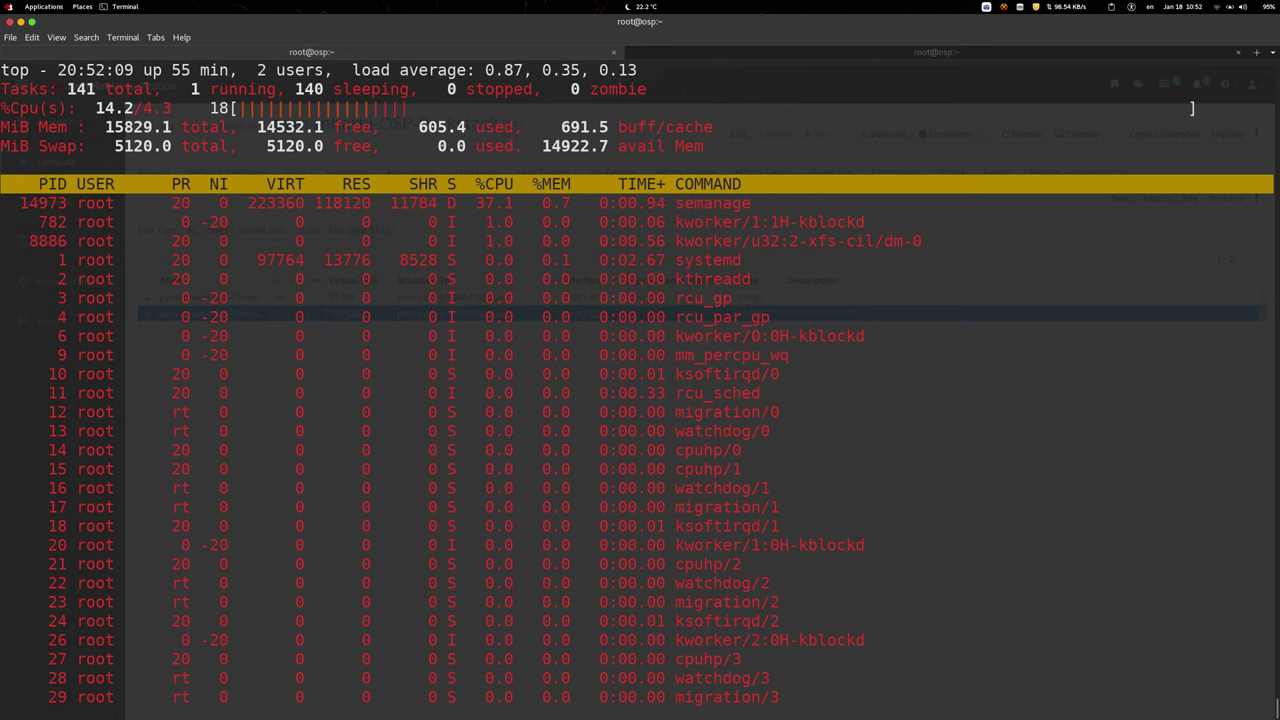
{"action": "key", "text": "t"}
{"action": "key", "text": "t"}
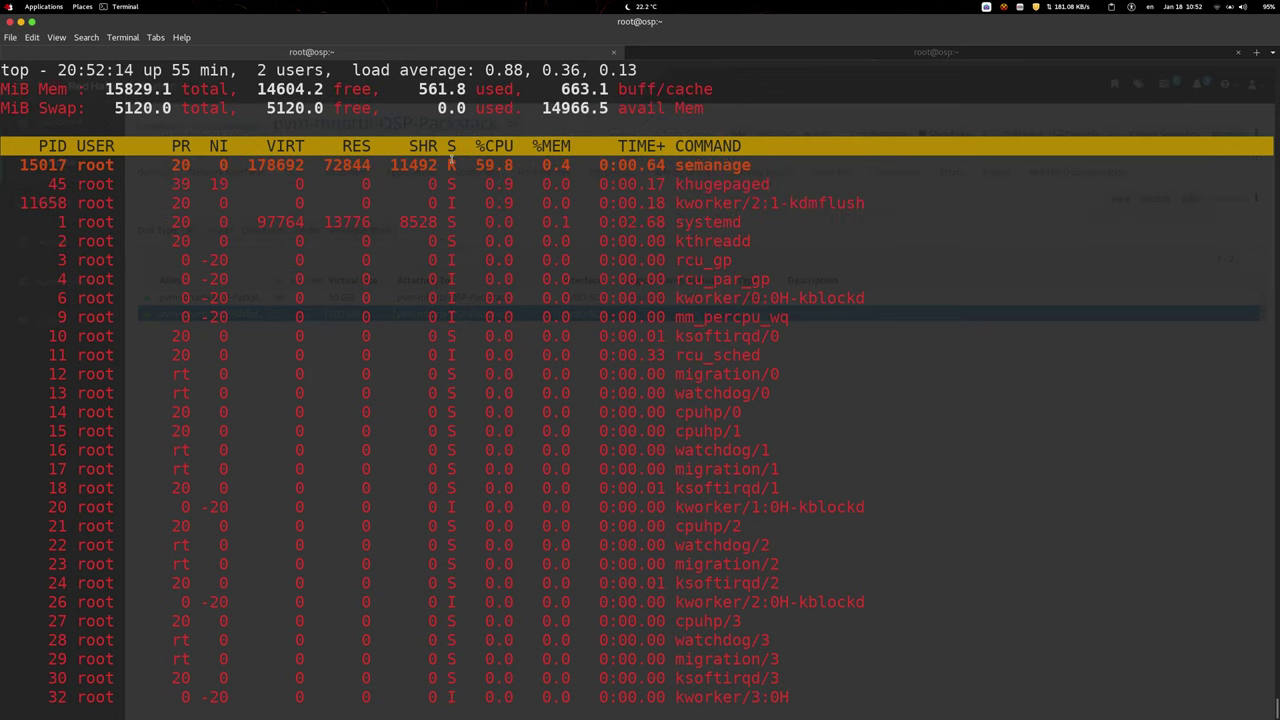
{"action": "key", "text": "t"}
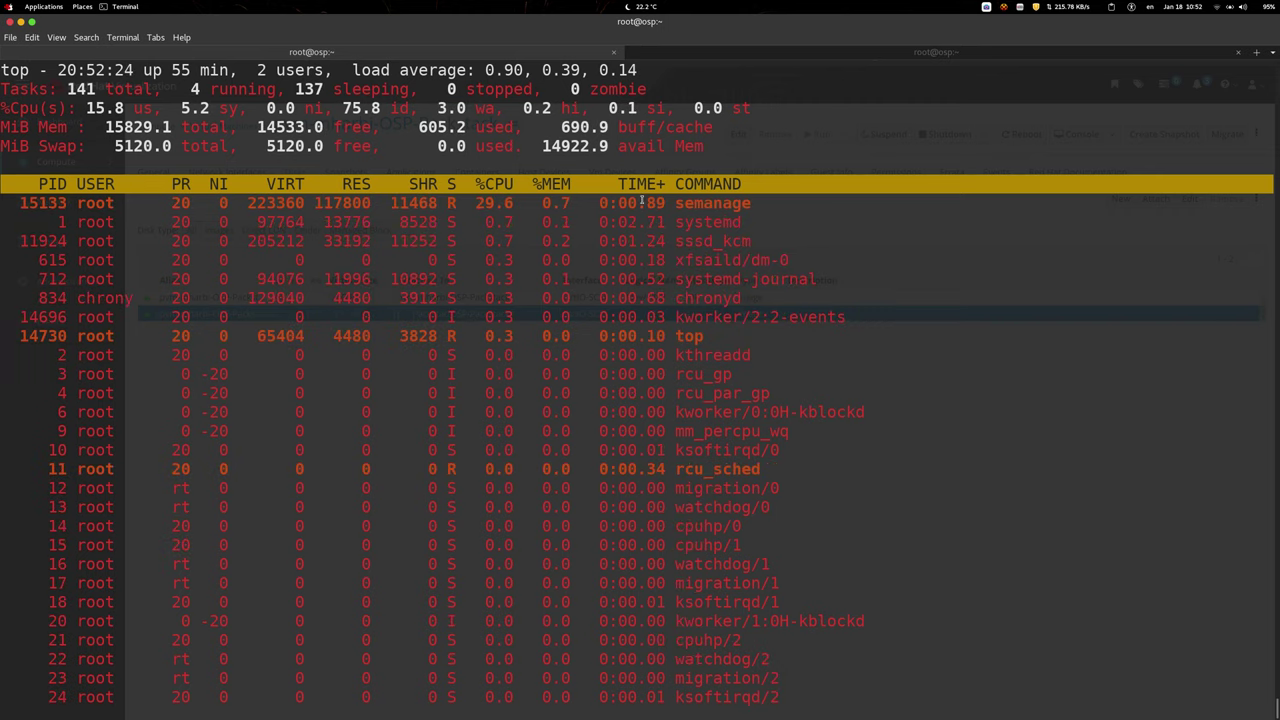
{"action": "left_click", "coordinate": [770, 57]}
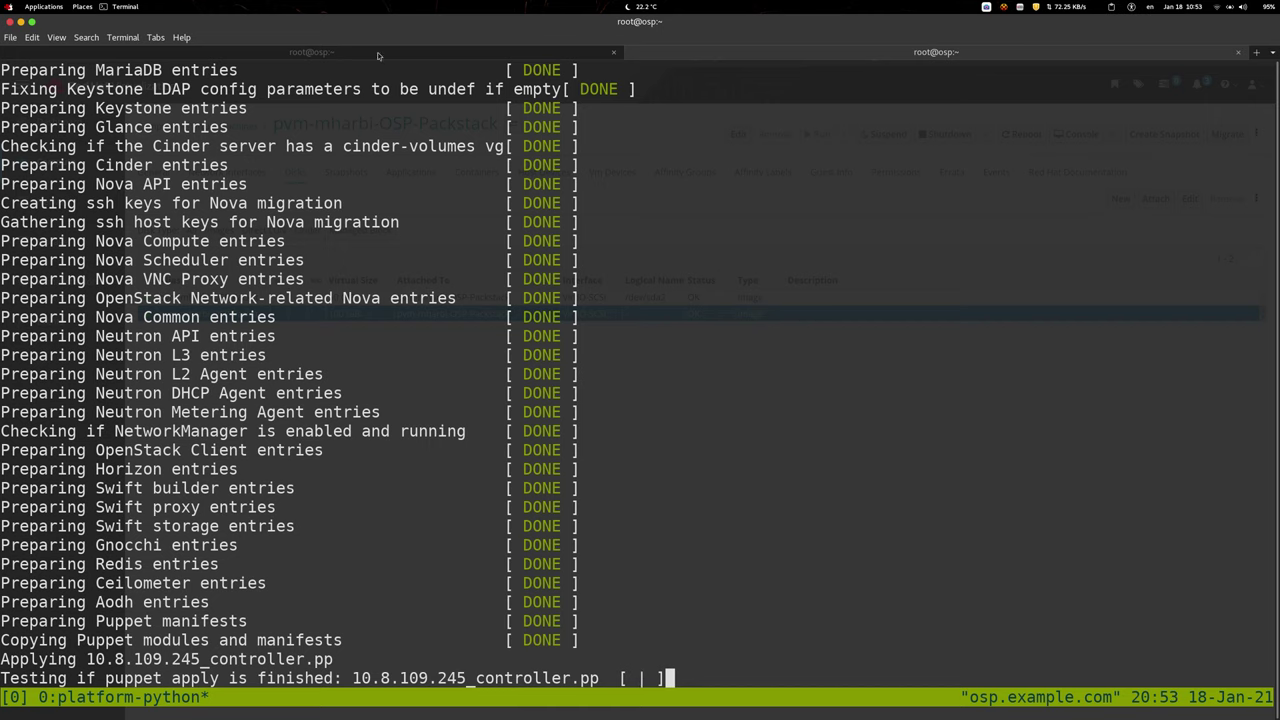
{"action": "left_click", "coordinate": [389, 50]}
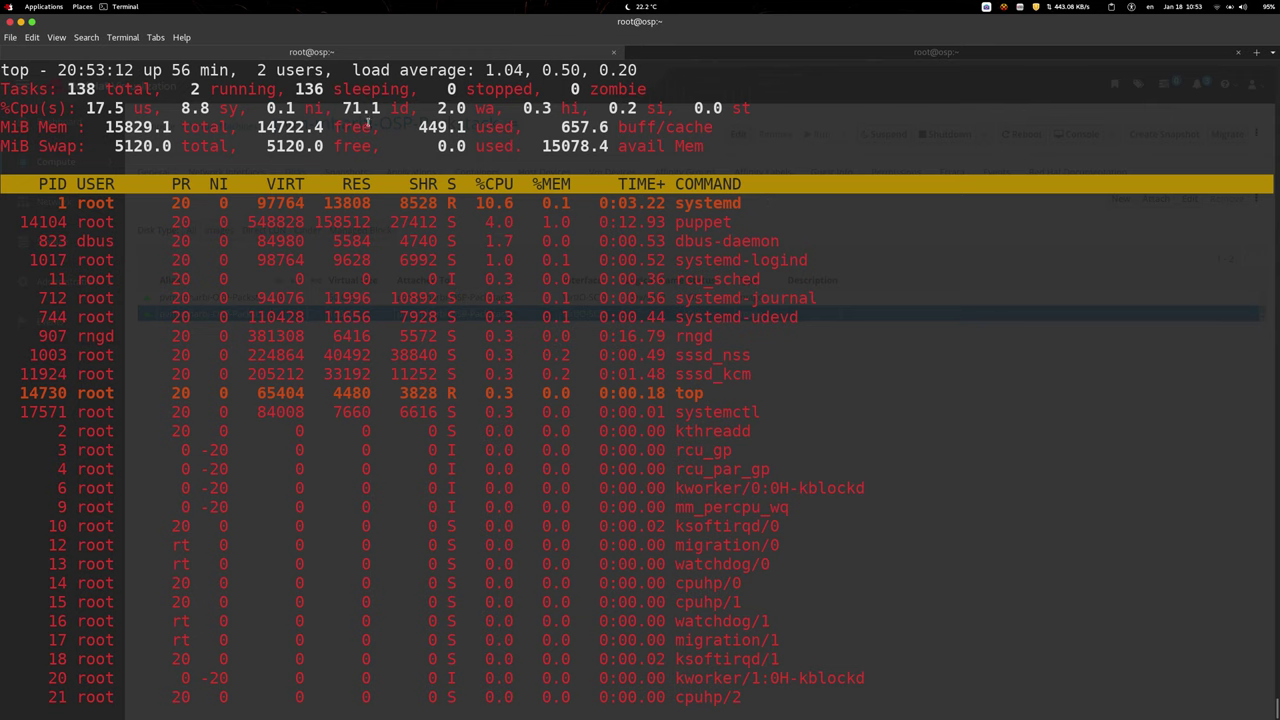
{"action": "left_click_drag", "start_coordinate": [106, 127], "coordinate": [181, 128]}
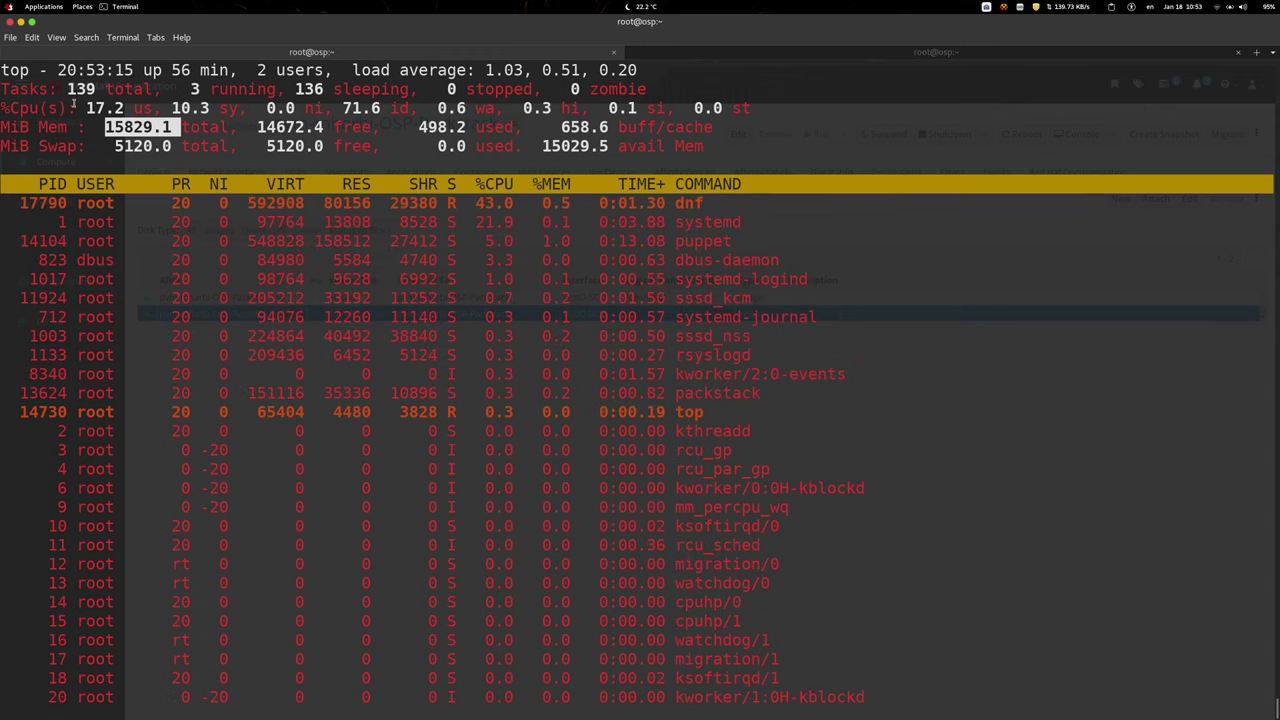
Step: Cycle the CPU bar styles again and toggle per-CPU lines for the four CPUs
{"action": "key", "text": "t"}
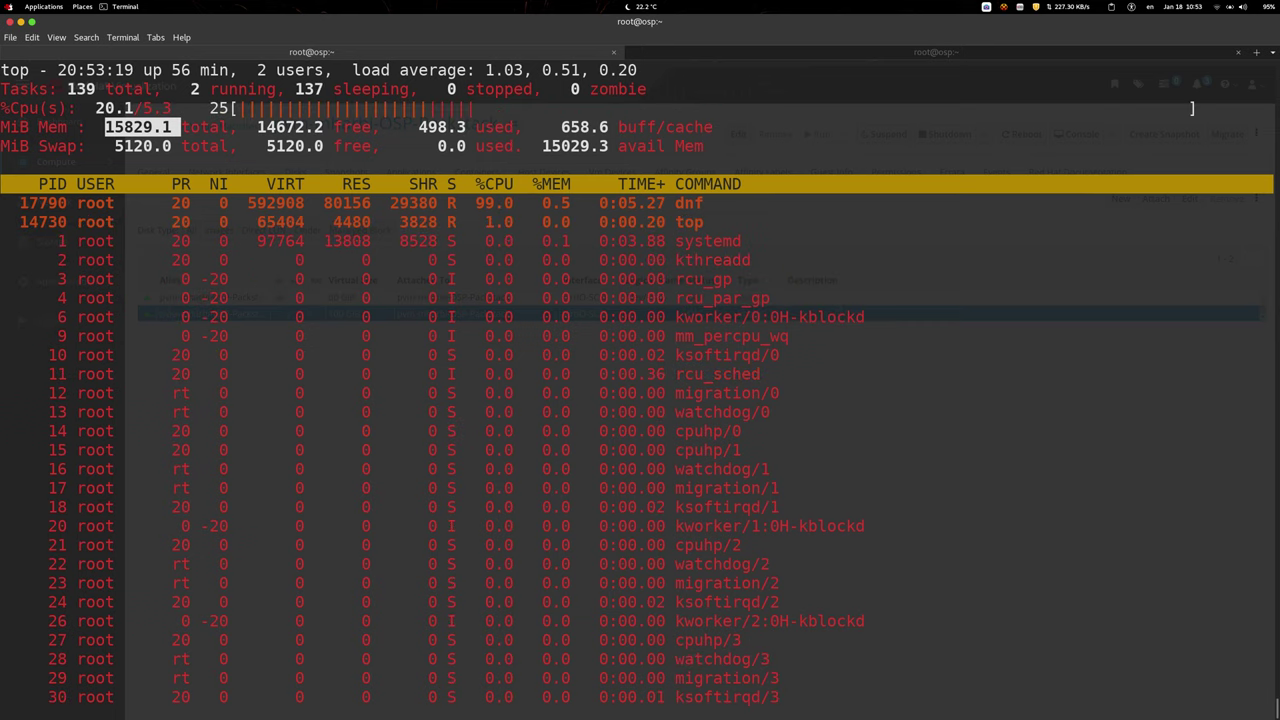
{"action": "key", "text": "t"}
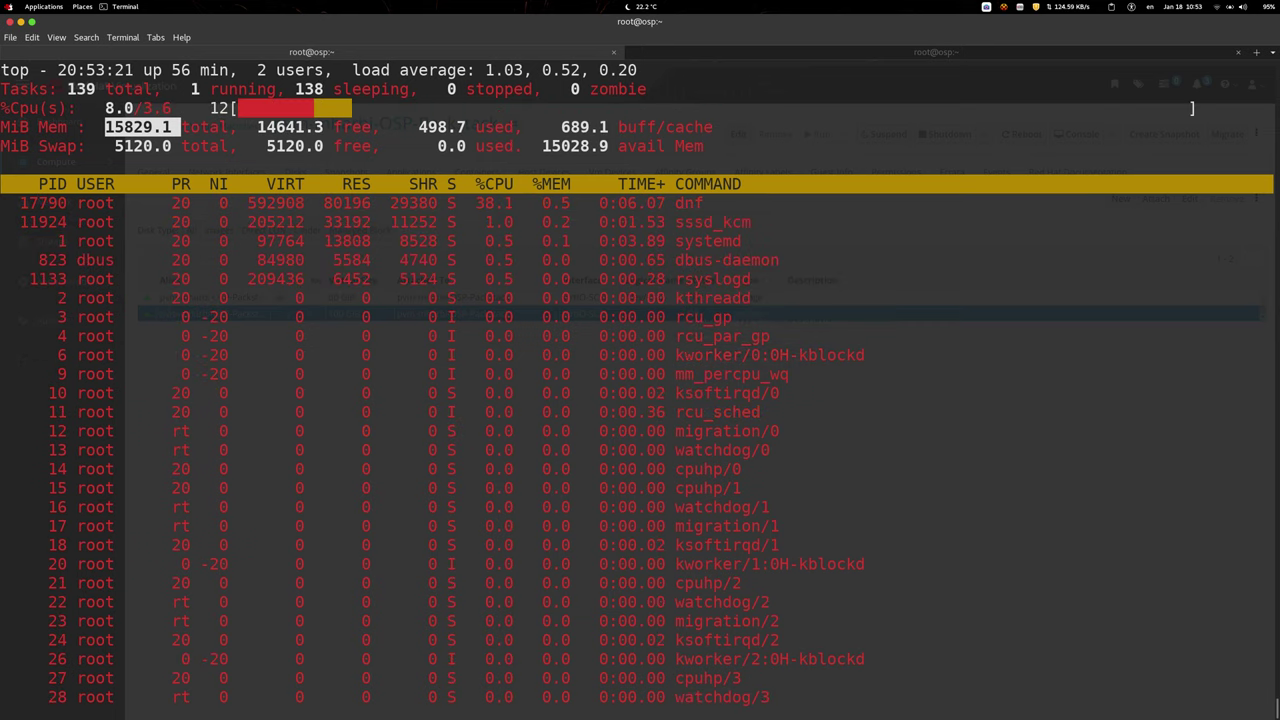
{"action": "key", "text": "t"}
{"action": "key", "text": "t"}
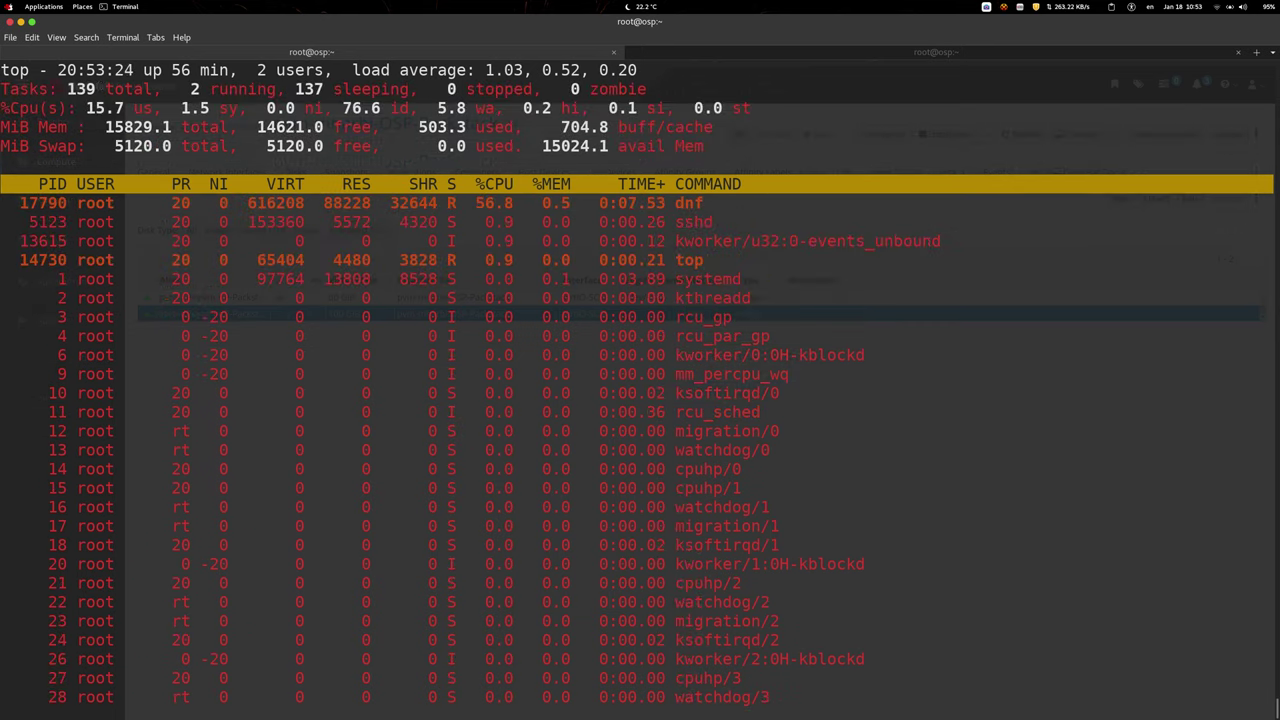
{"action": "key", "text": "1"}
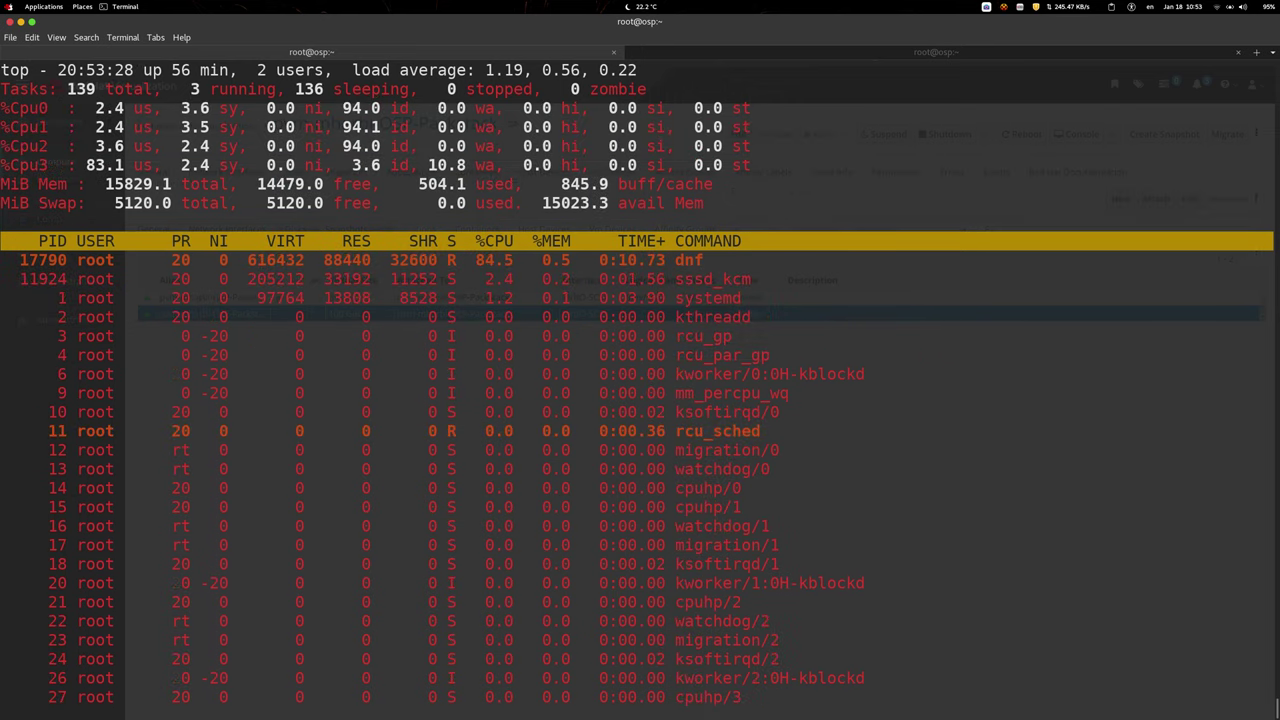
{"action": "key", "text": "1"}
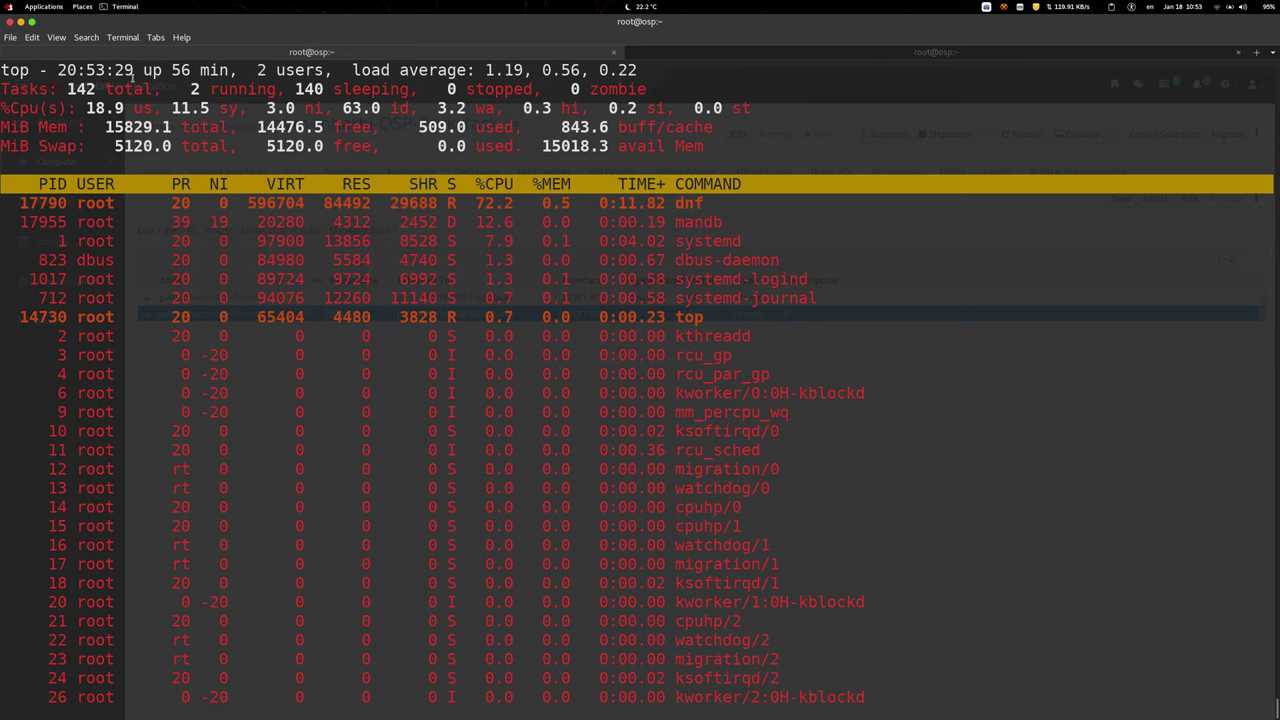
{"action": "key", "text": "1"}
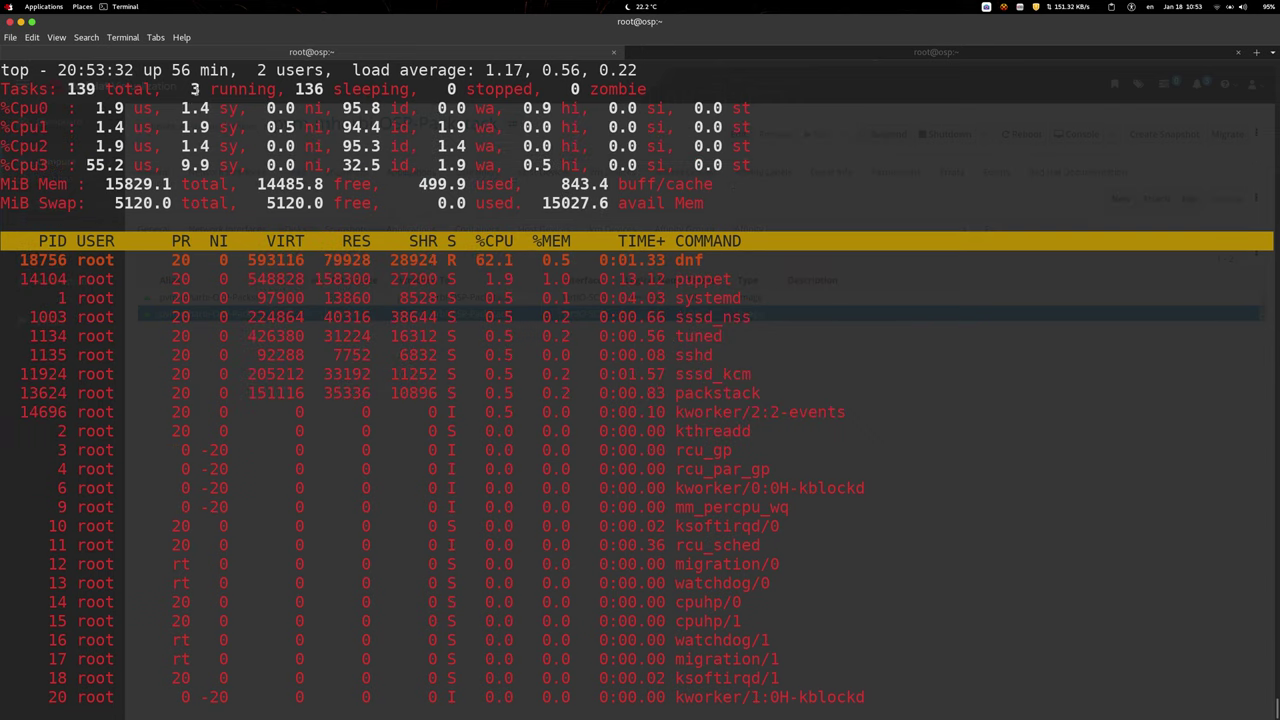
{"action": "key", "text": "1"}
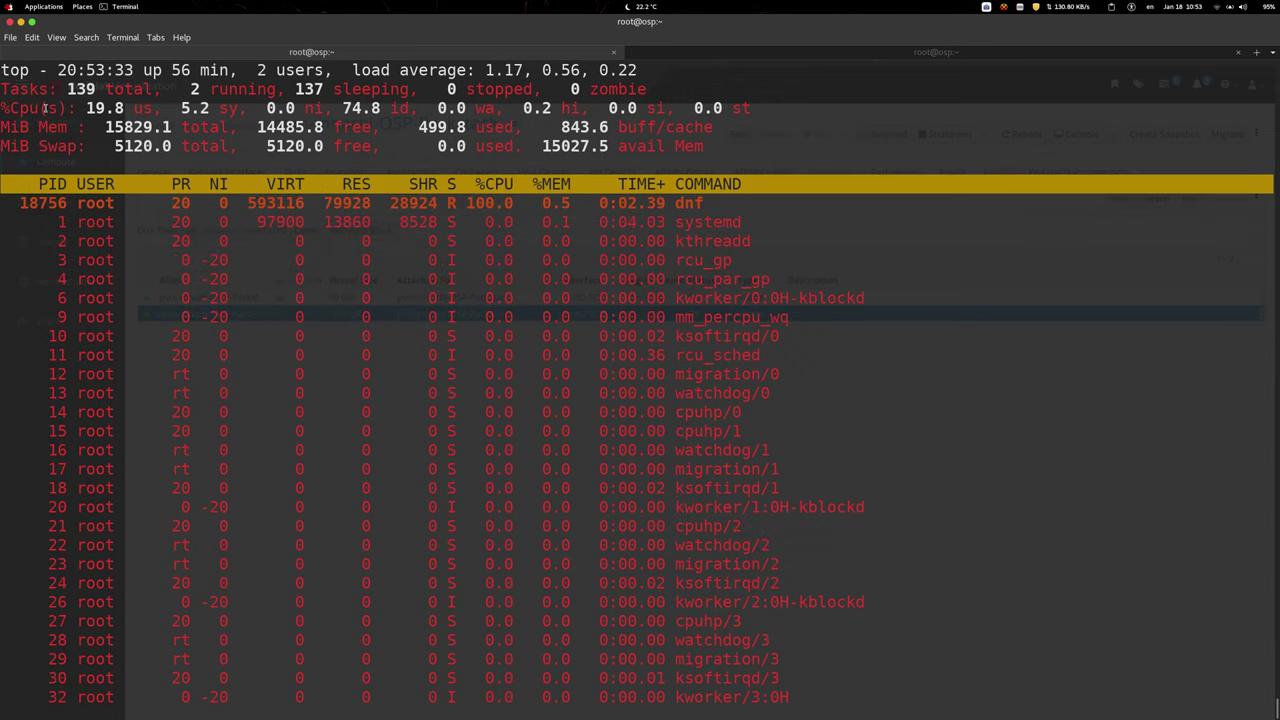
Step: Quit top and run cat /proc/cpuinfo | less
{"action": "key", "text": "q"}
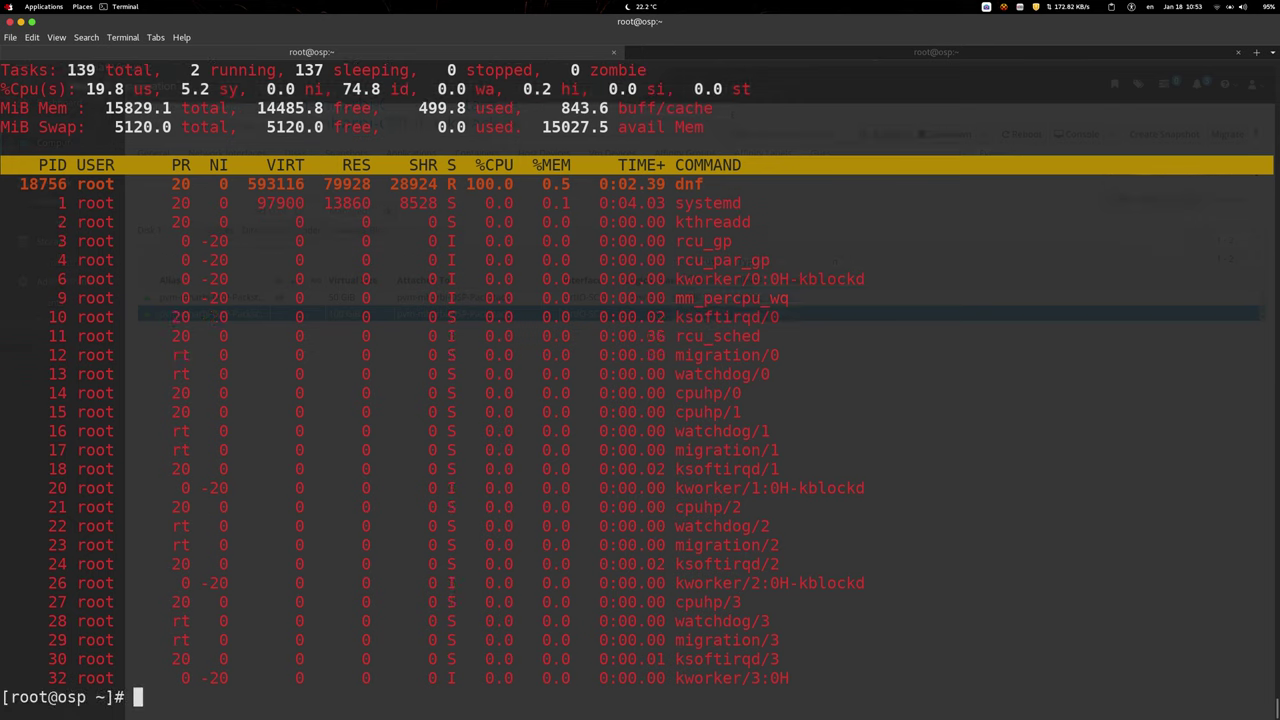
{"action": "type", "text": "cat /proc/cpuinfo in"}
{"action": "key", "text": "BackSpace"}
{"action": "key", "text": "BackSpace"}
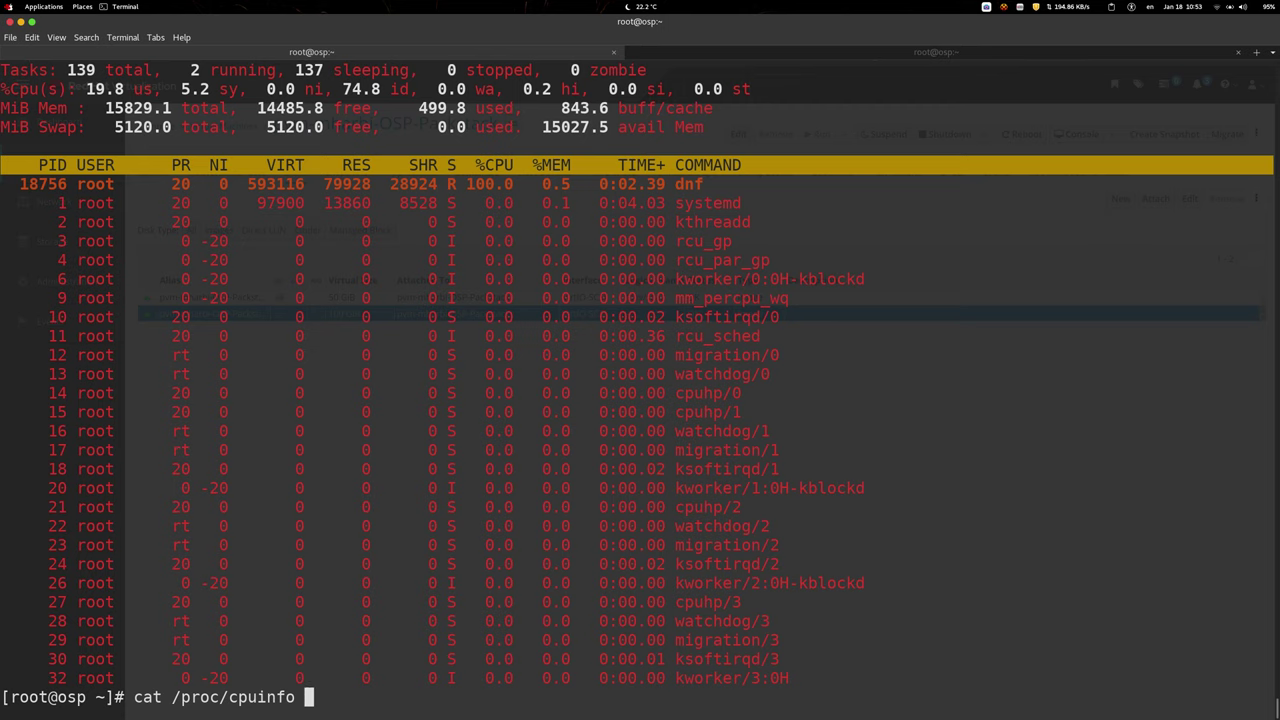
{"action": "type", "text": "| les"}
{"action": "key", "text": "Return"}
{"action": "key", "text": "Up"}
{"action": "type", "text": "s"}
{"action": "key", "text": "Return"}
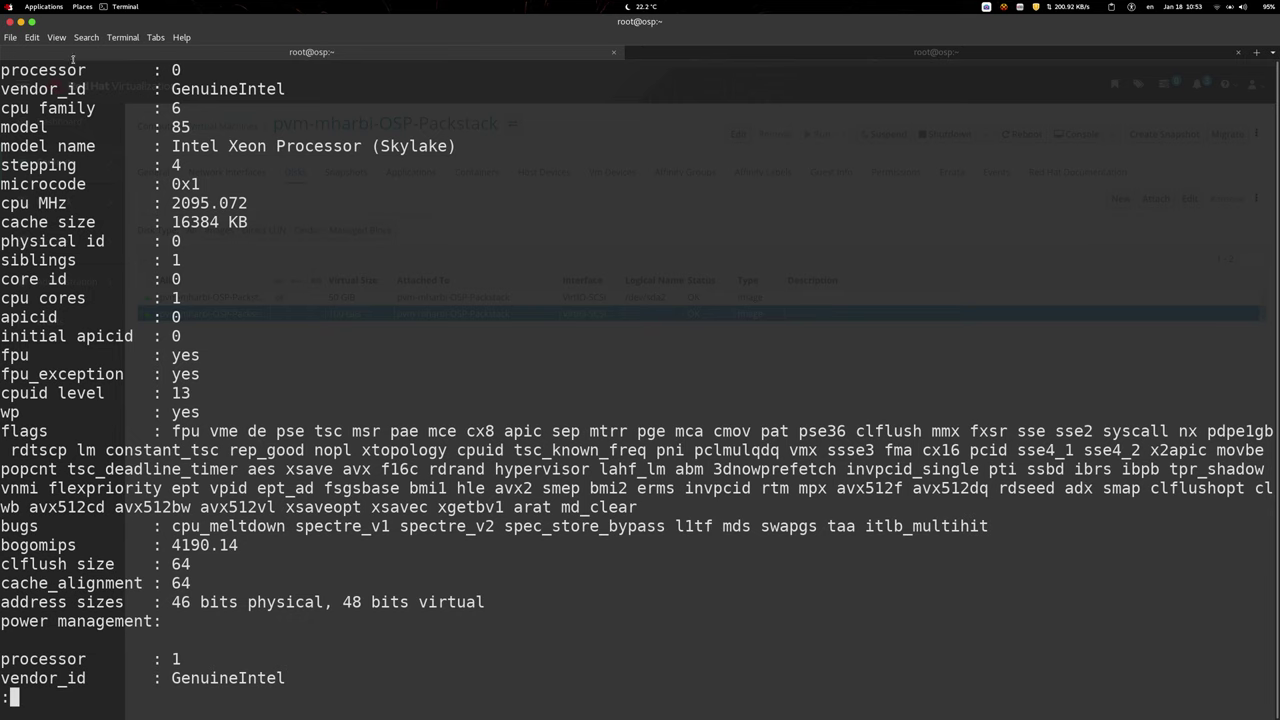
Step: Page through cpuinfo, highlighting the Intel Xeon Processor (Skylake) model details, then quit less
{"action": "left_click_drag", "start_coordinate": [400, 64], "coordinate": [600, 470]}
{"action": "scroll", "coordinate": [270, 369], "scroll_direction": "down", "scroll_amount": 1}
{"action": "scroll", "coordinate": [268, 369], "scroll_direction": "down", "scroll_amount": 20}
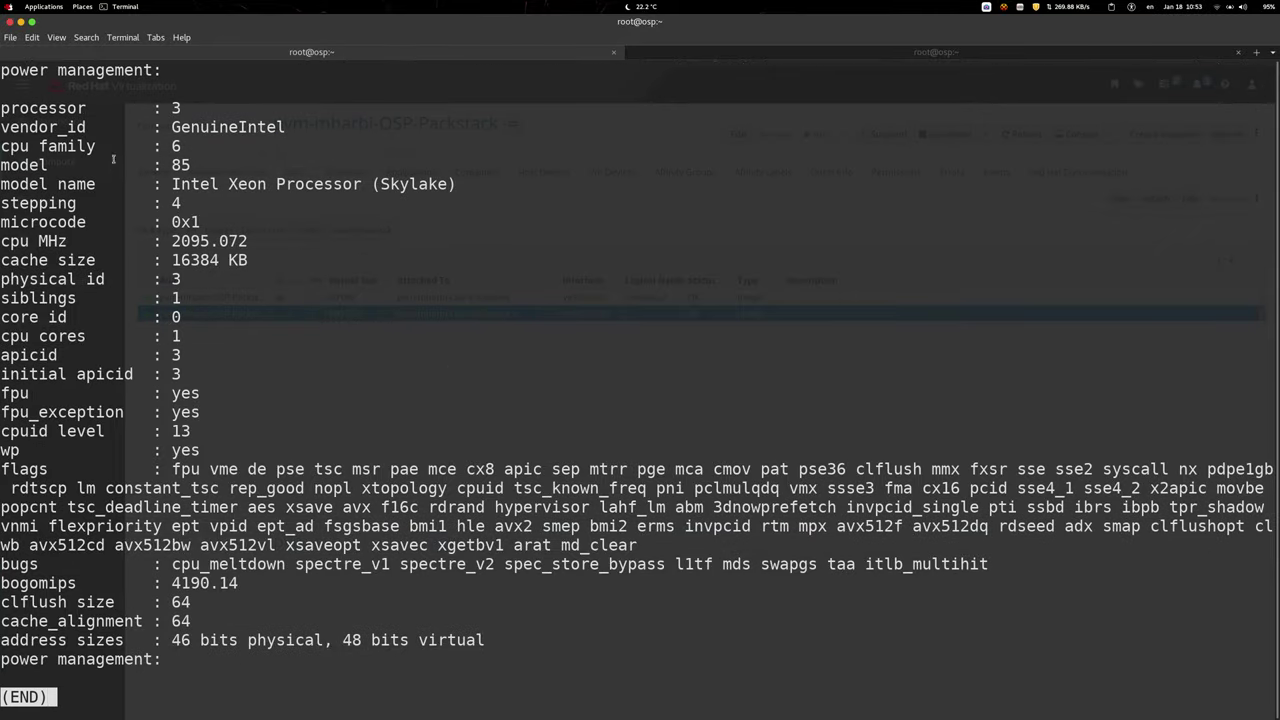
{"action": "left_click_drag", "start_coordinate": [398, 92], "coordinate": [802, 657]}
{"action": "scroll", "coordinate": [421, 410], "scroll_direction": "up", "scroll_amount": 7}
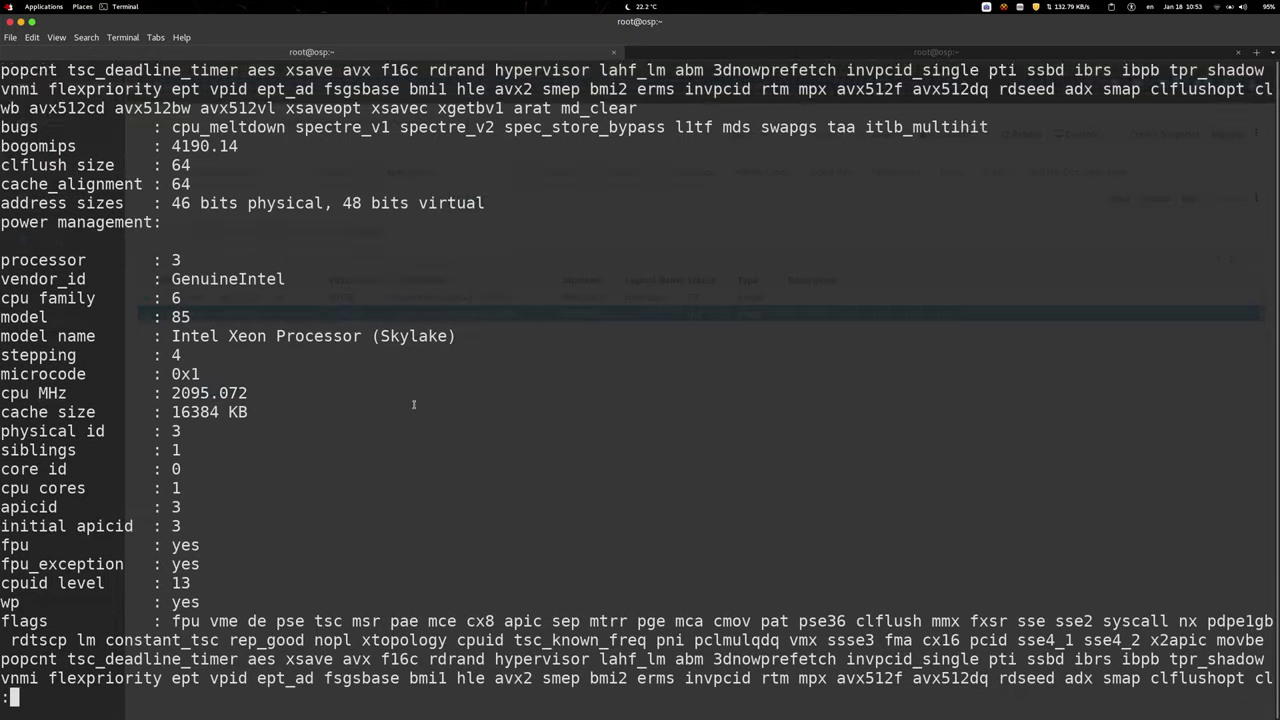
{"action": "scroll", "coordinate": [271, 199], "scroll_direction": "down", "scroll_amount": 7}
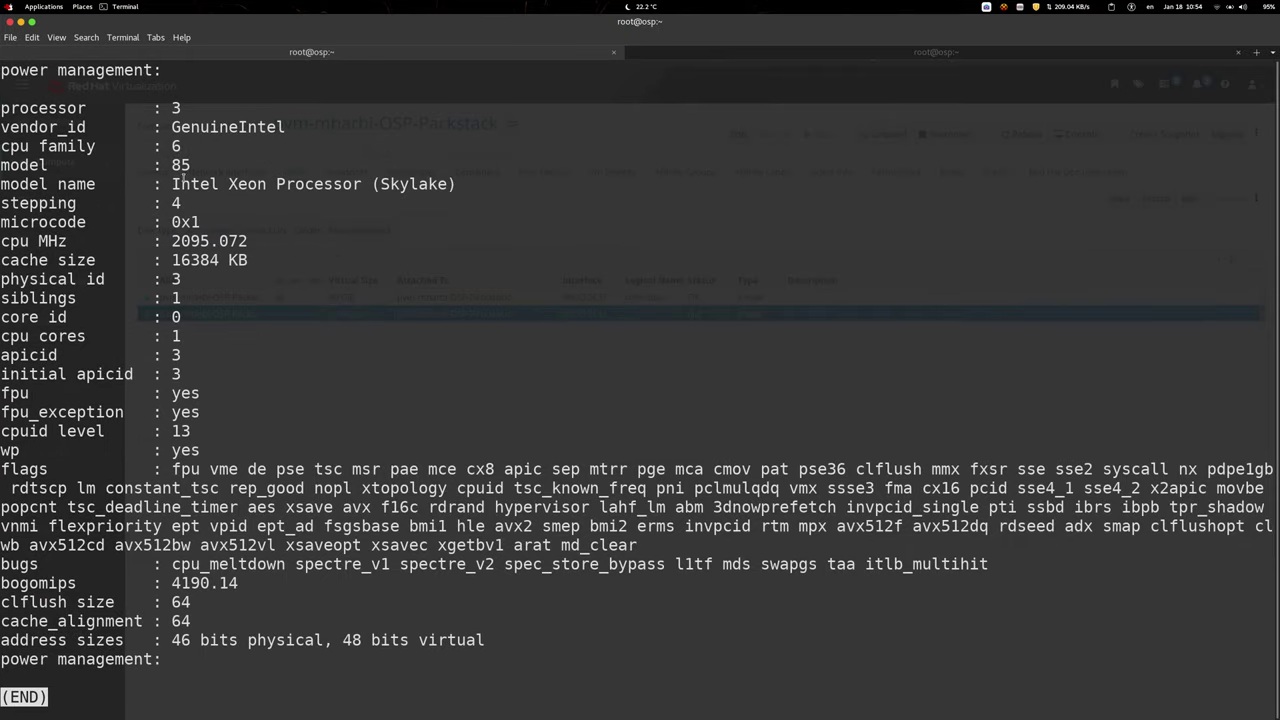
{"action": "left_click_drag", "start_coordinate": [171, 184], "coordinate": [456, 188]}
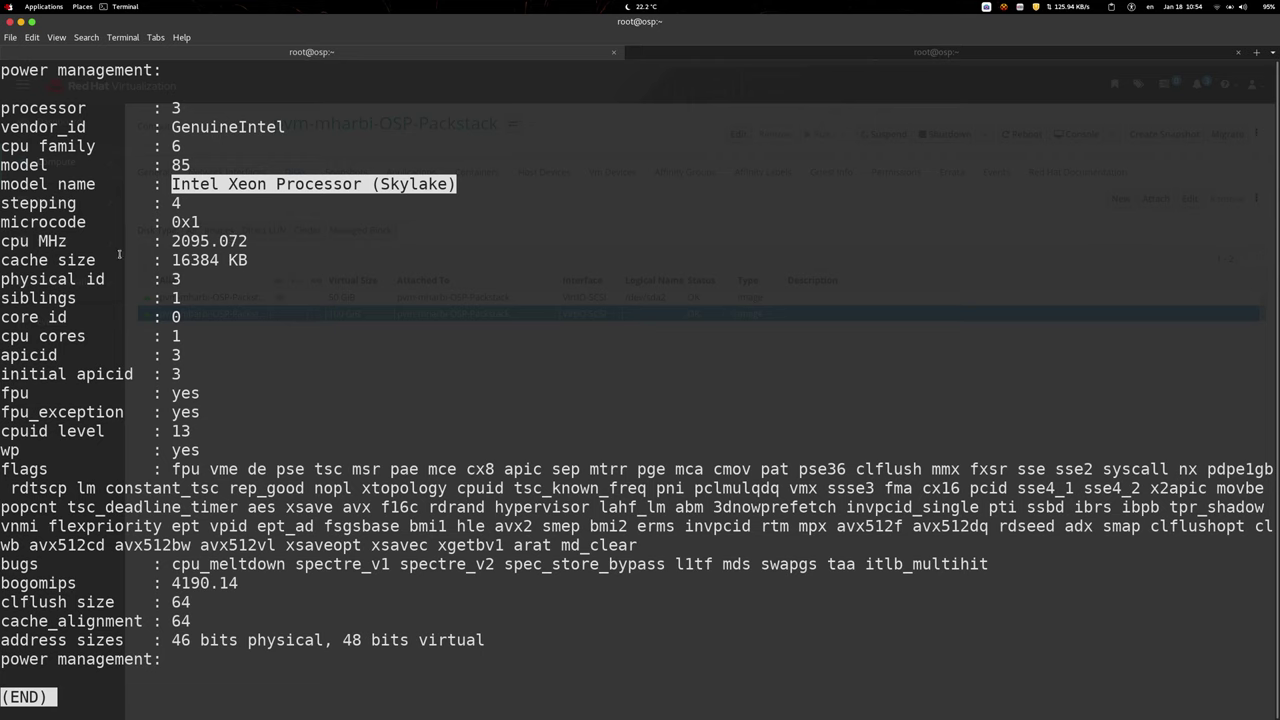
{"action": "scroll", "coordinate": [353, 306], "scroll_direction": "up", "scroll_amount": 10}
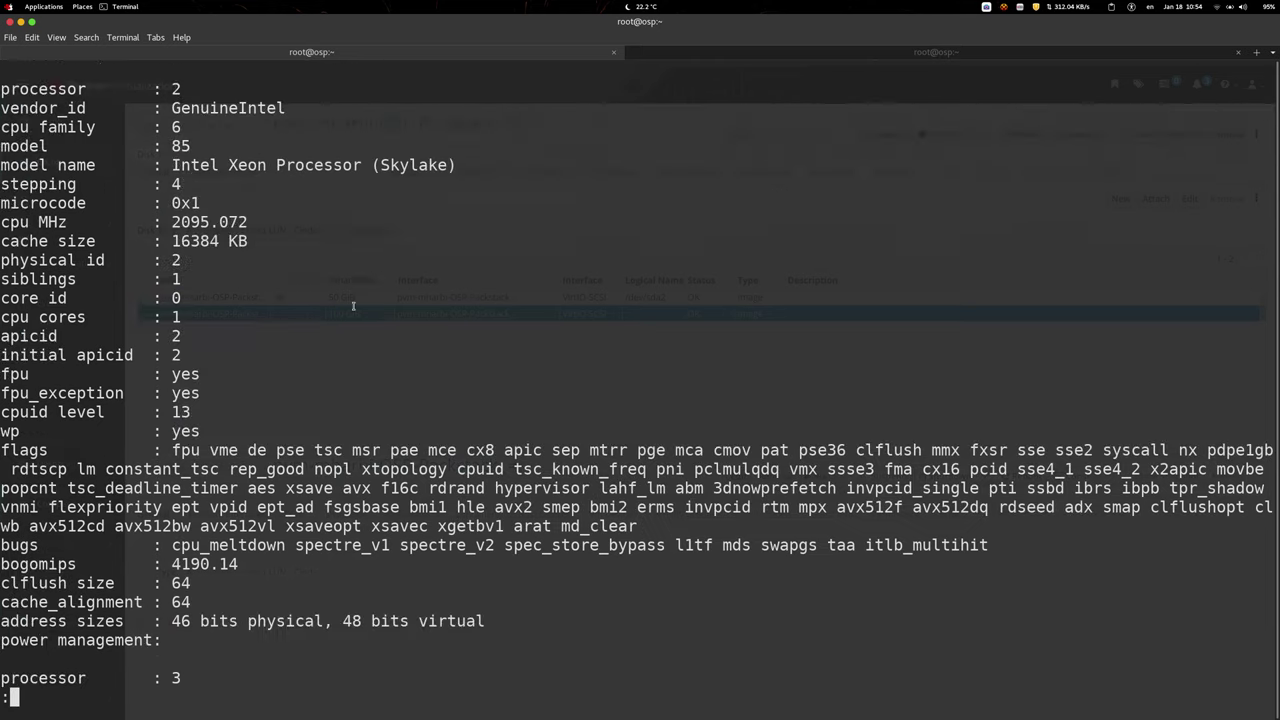
{"action": "scroll", "coordinate": [353, 306], "scroll_direction": "up", "scroll_amount": 20}
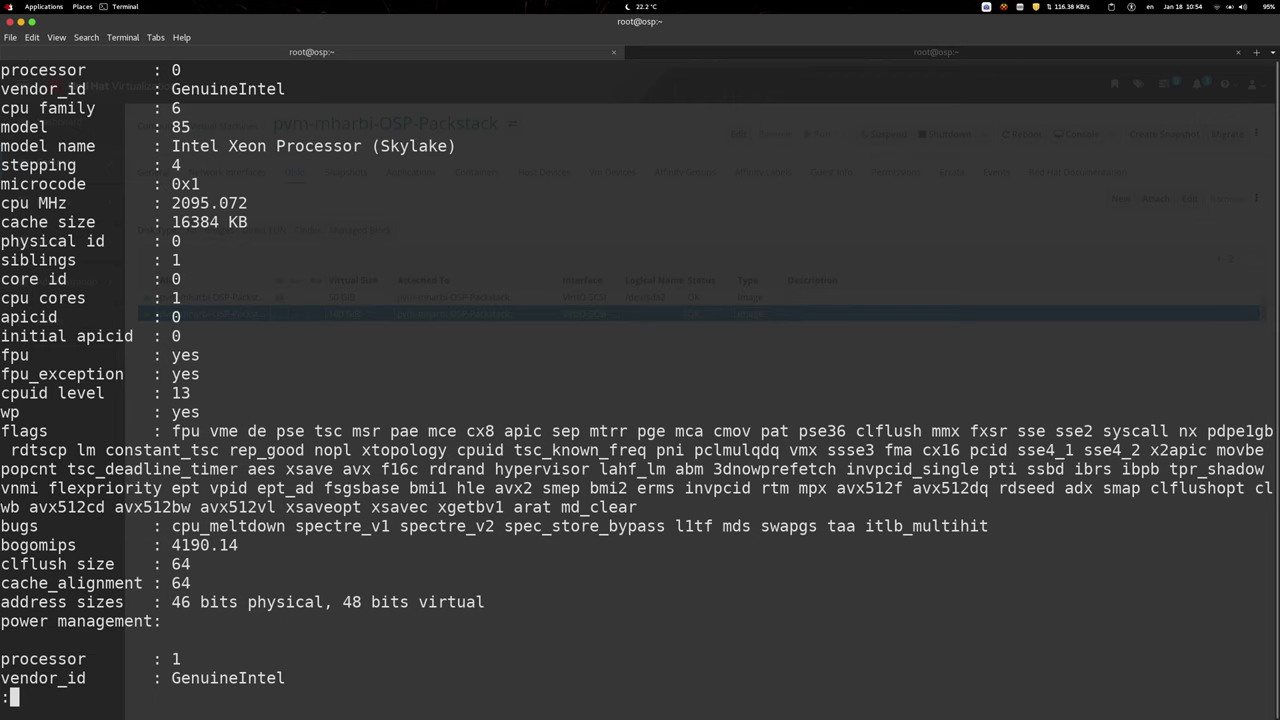
{"action": "key", "text": "q"}
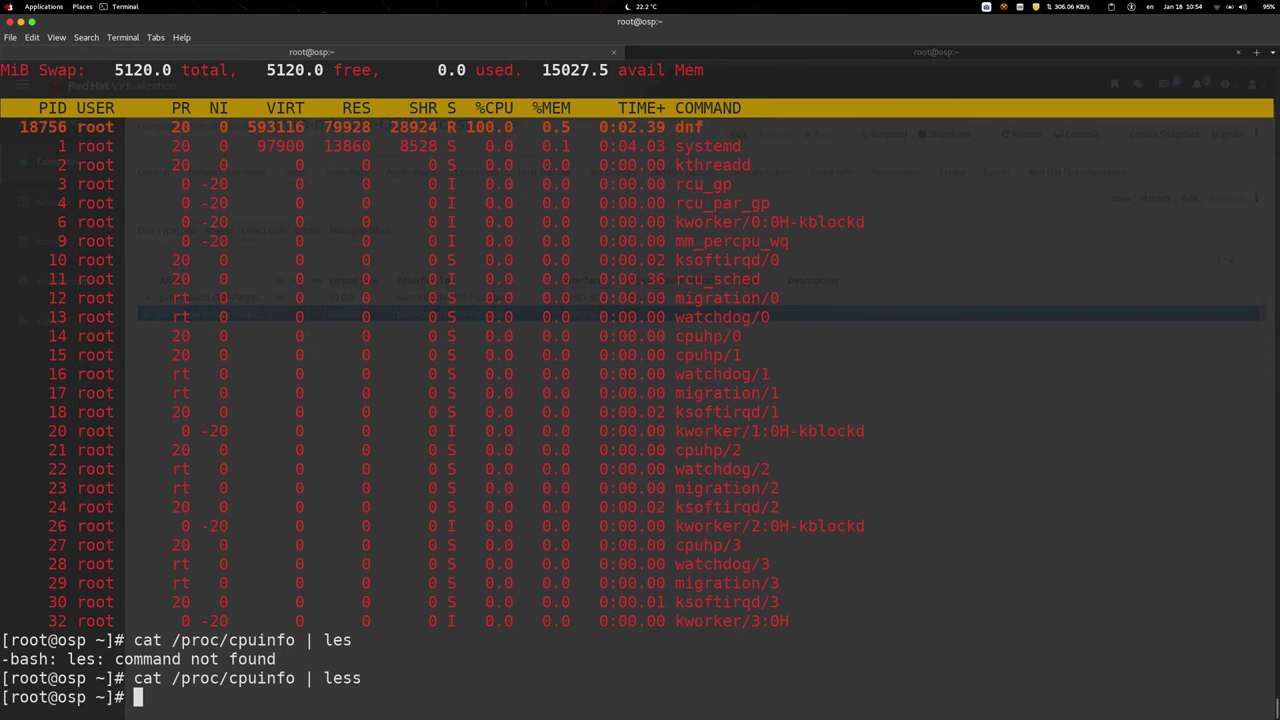
{"action": "key", "text": "Up"}
{"action": "key", "text": "Up"}
{"action": "key", "text": "Up"}
{"action": "key", "text": "Return"}
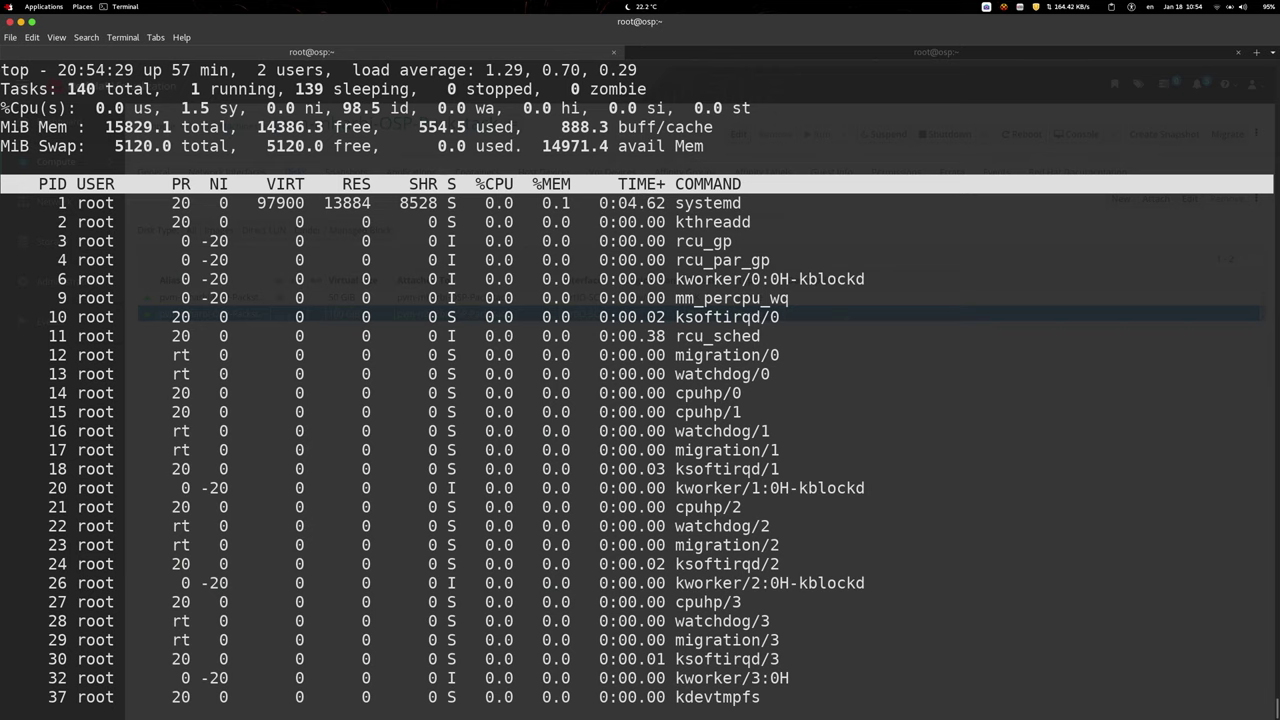
{"action": "key", "text": "z"}
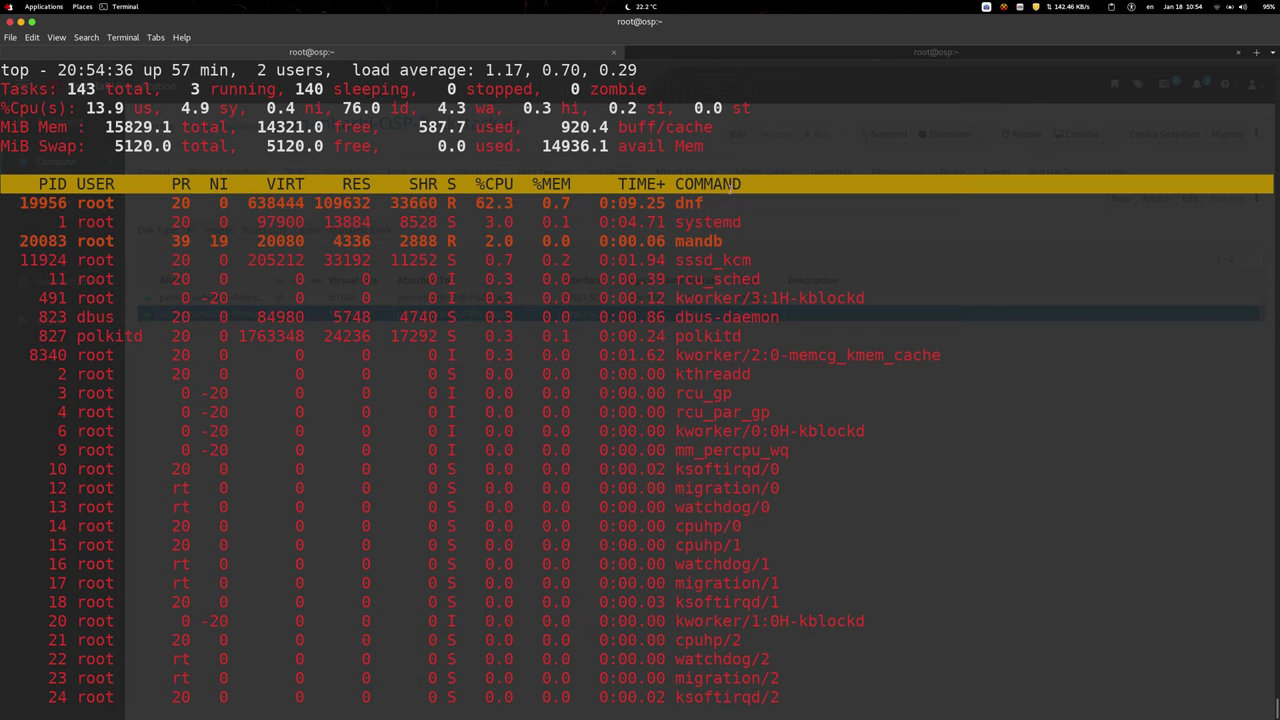
{"action": "double_click", "coordinate": [700, 203]}
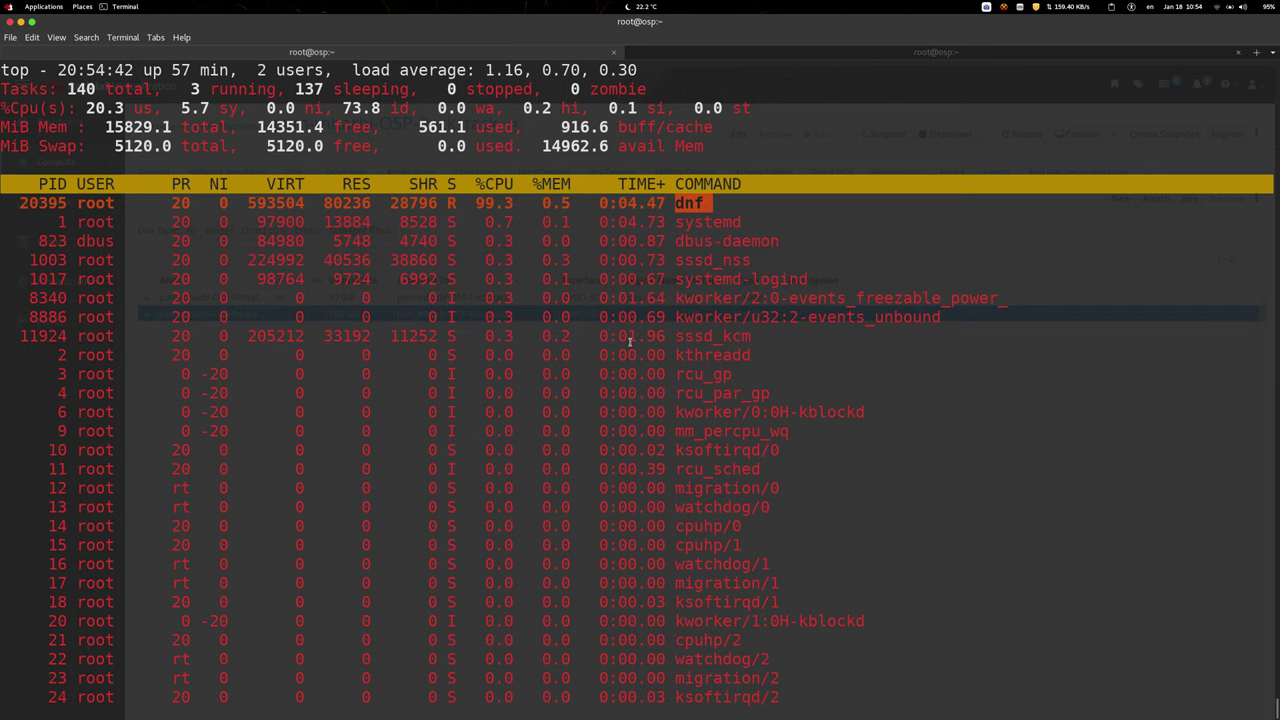
{"action": "left_click", "coordinate": [789, 50]}
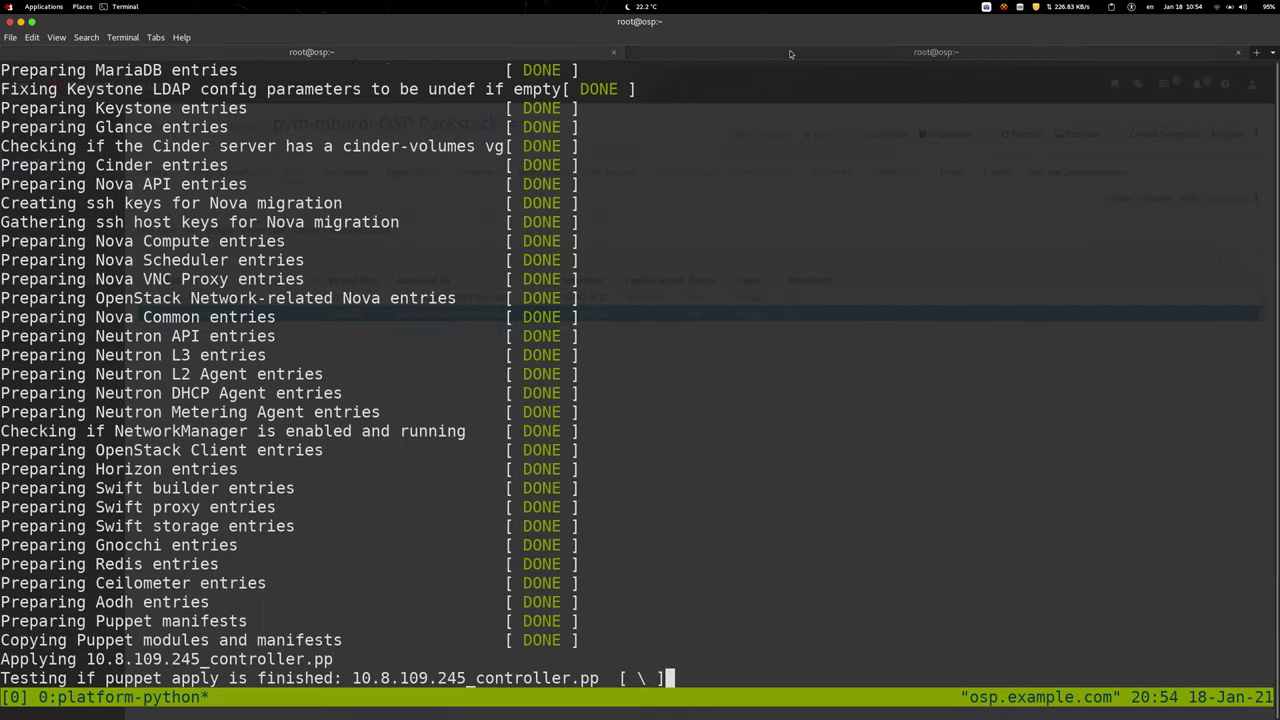
{"action": "left_click", "coordinate": [548, 55]}
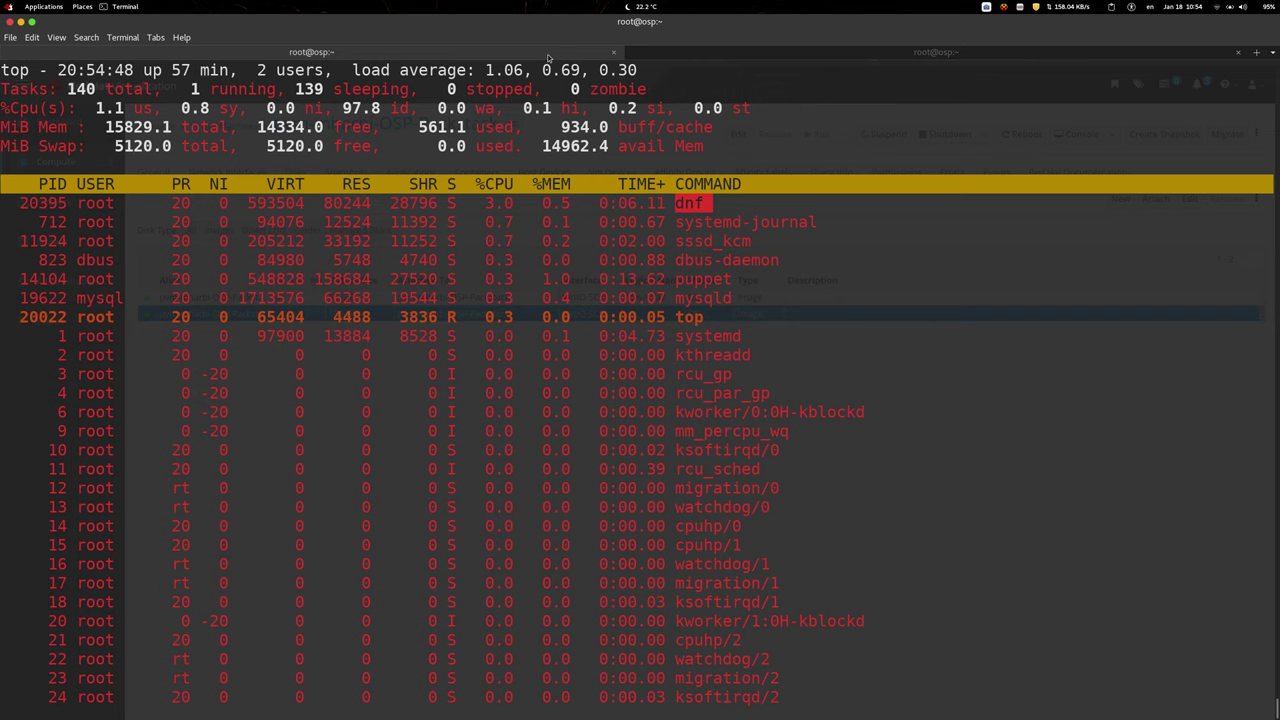
{"action": "left_click", "coordinate": [722, 58]}
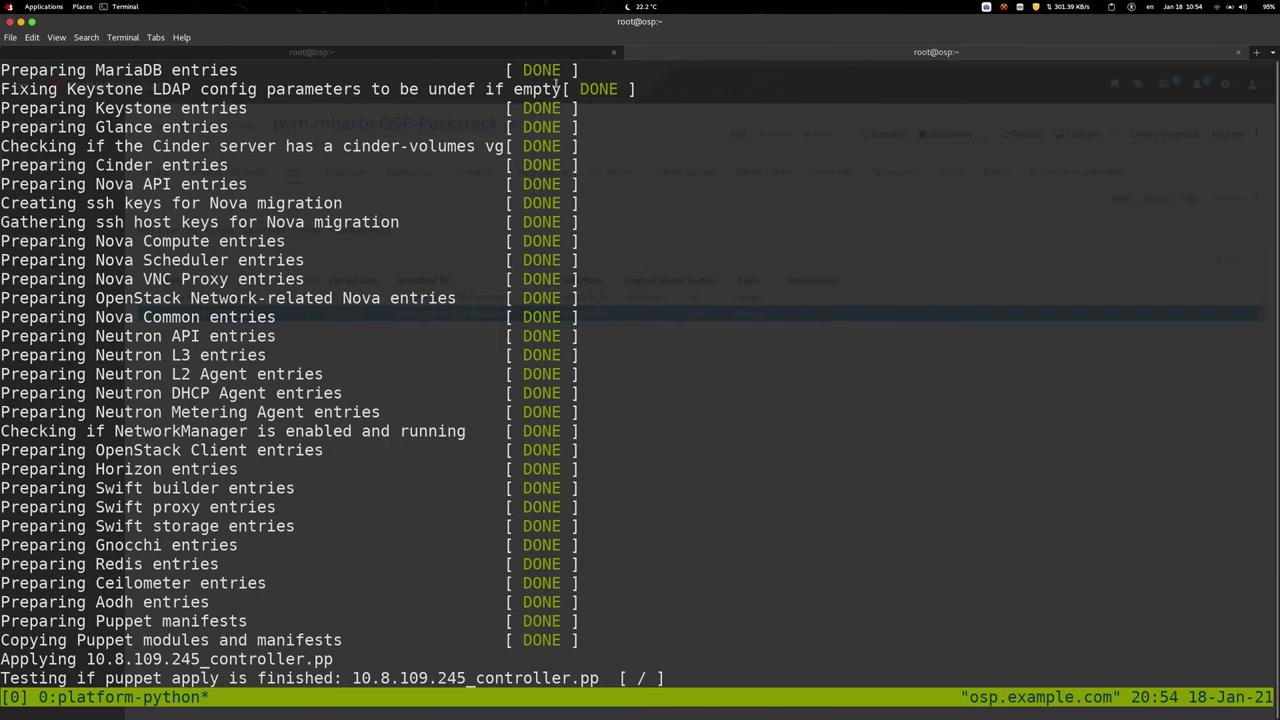
{"action": "left_click", "coordinate": [522, 55]}
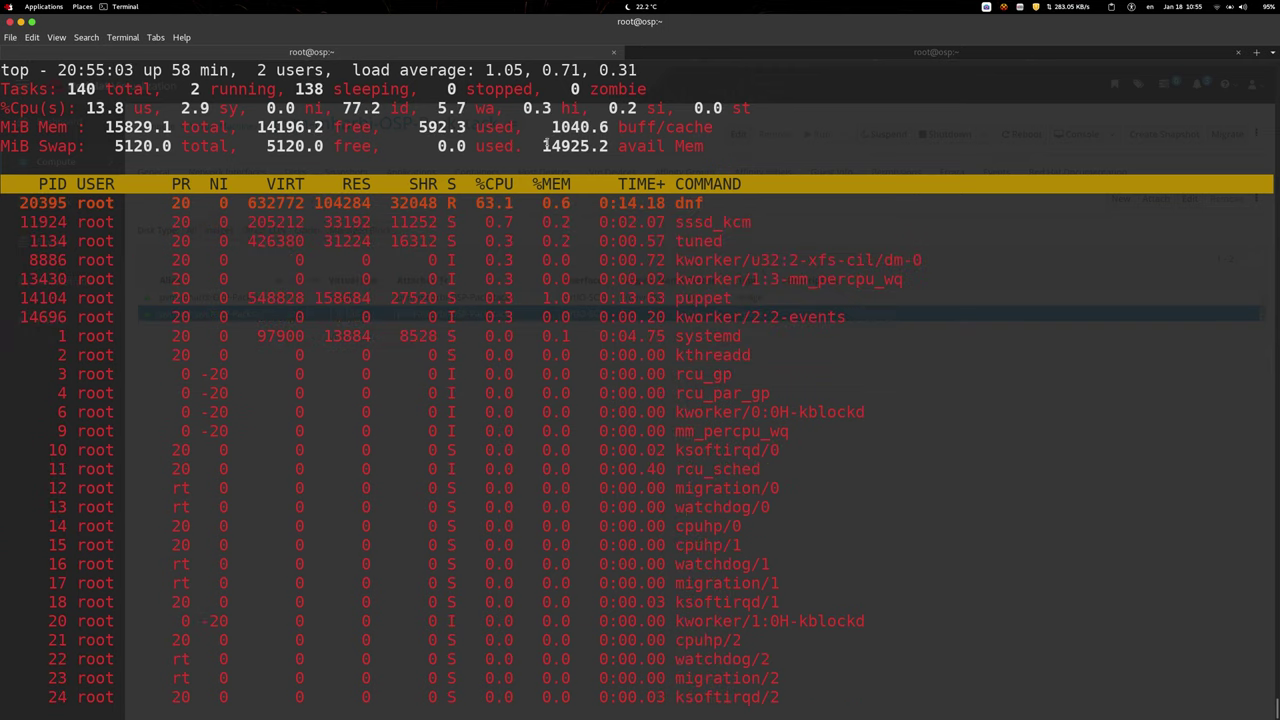
{"action": "left_click", "coordinate": [664, 51]}
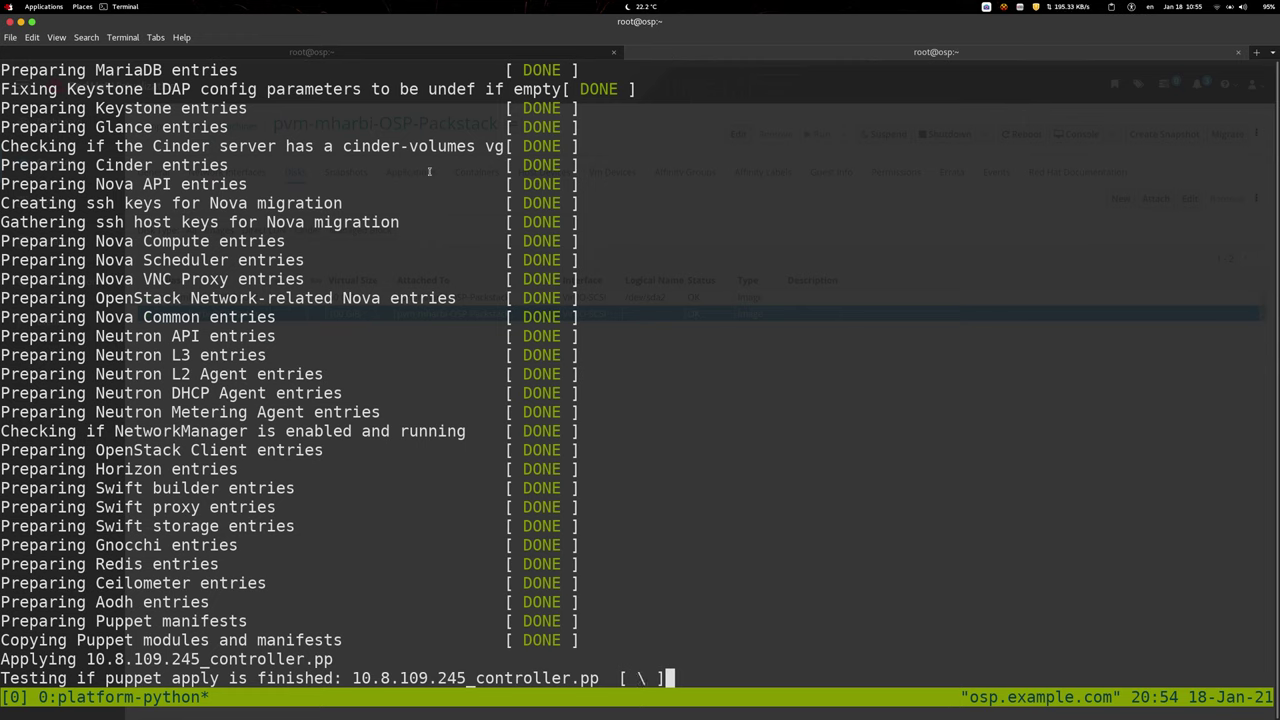
{"action": "left_click", "coordinate": [433, 55]}
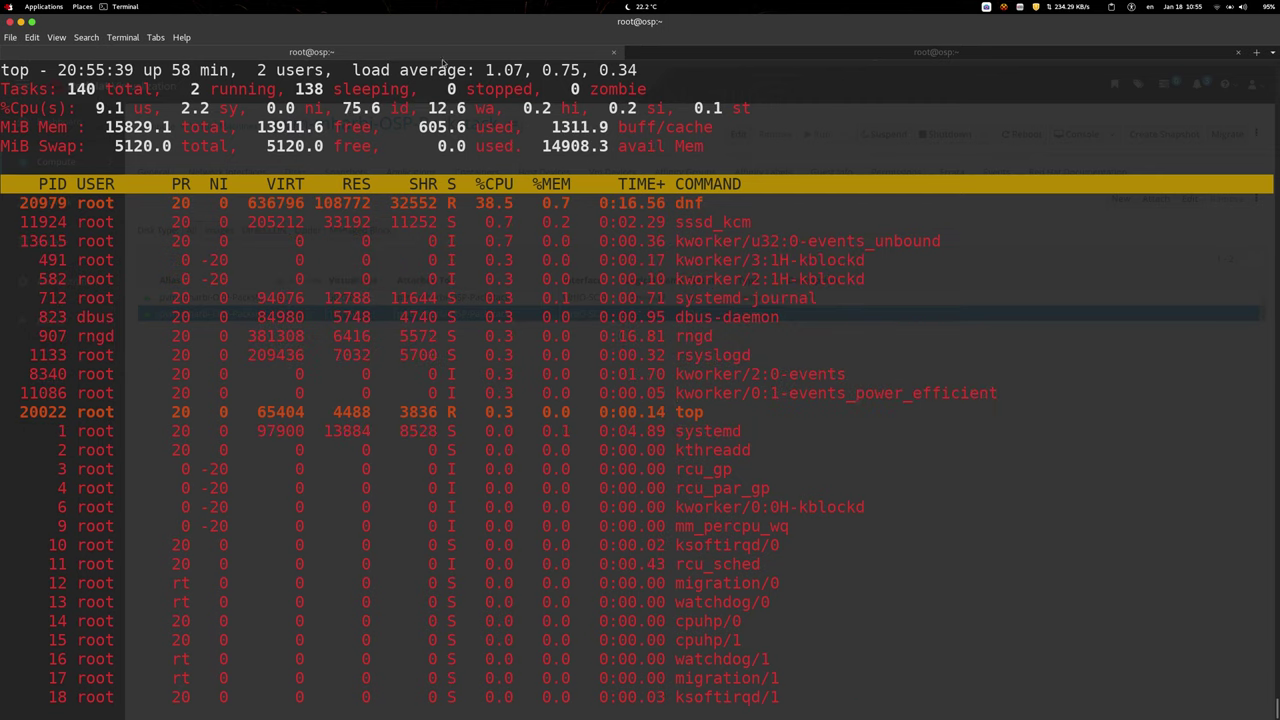
Step: Quit top and follow /var/log/dnf.log with tail -f
{"action": "left_click", "coordinate": [725, 57]}
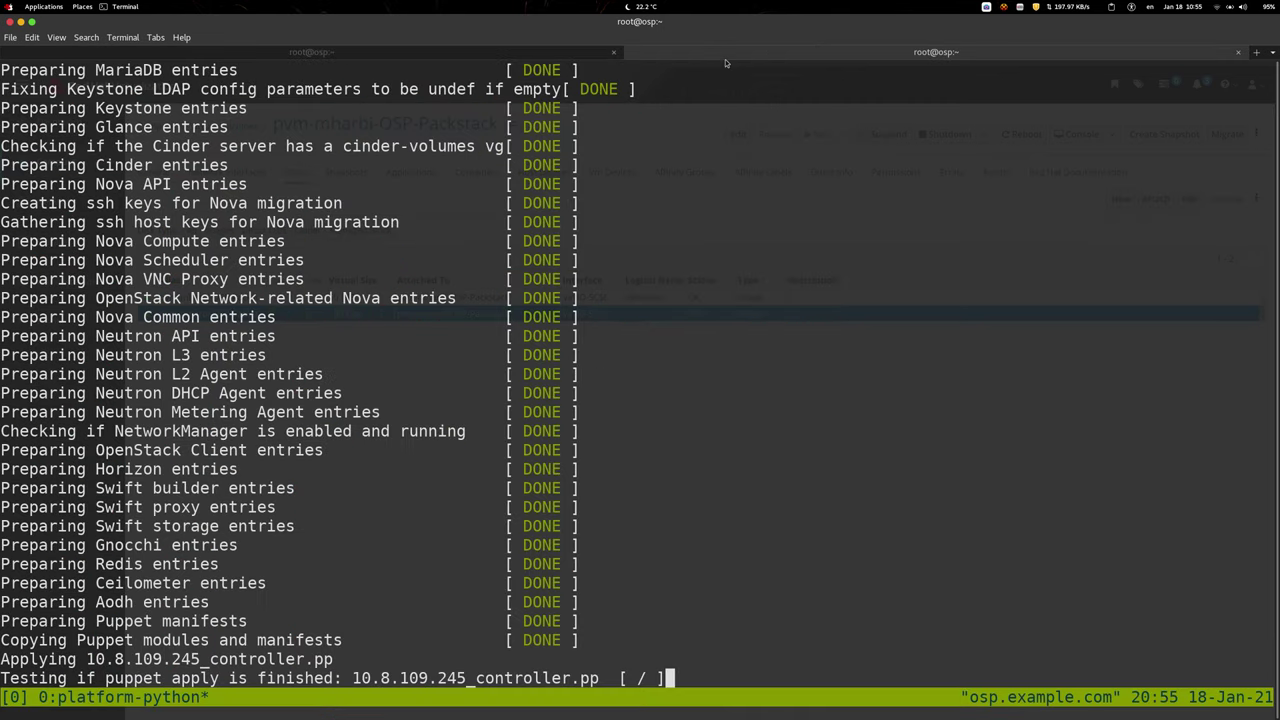
{"action": "left_click", "coordinate": [460, 55]}
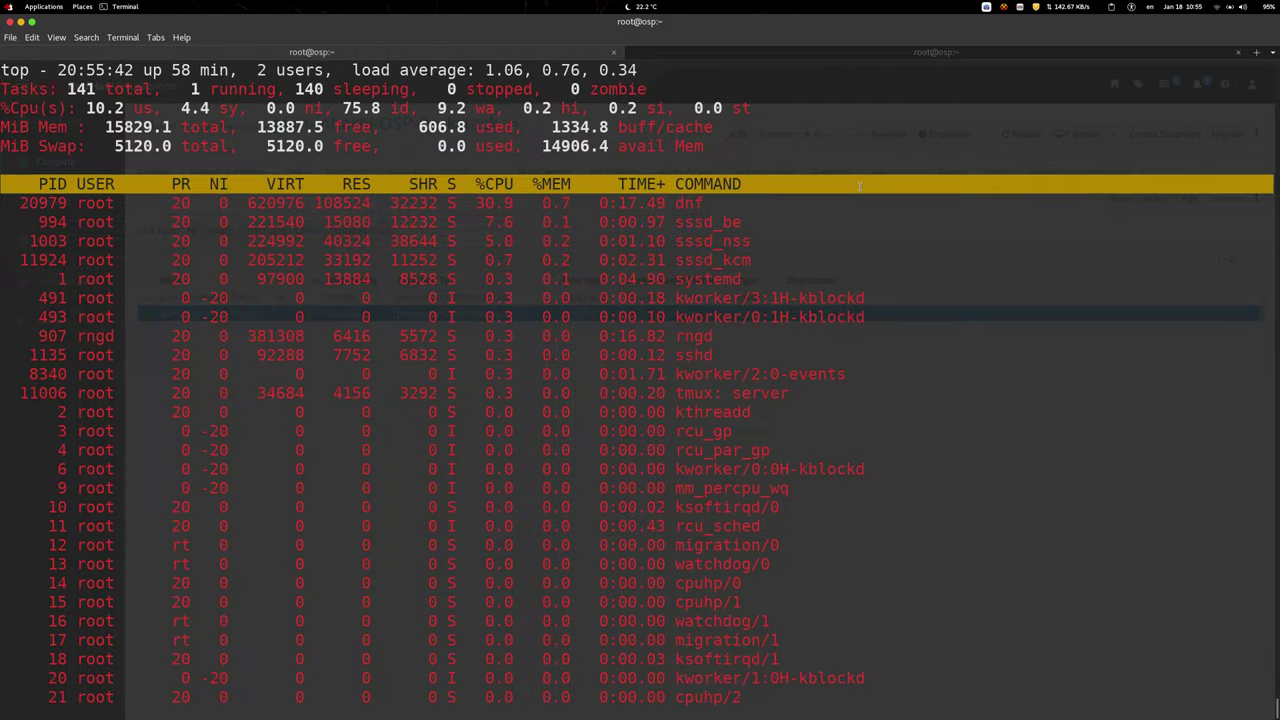
{"action": "type", "text": "qtail "}
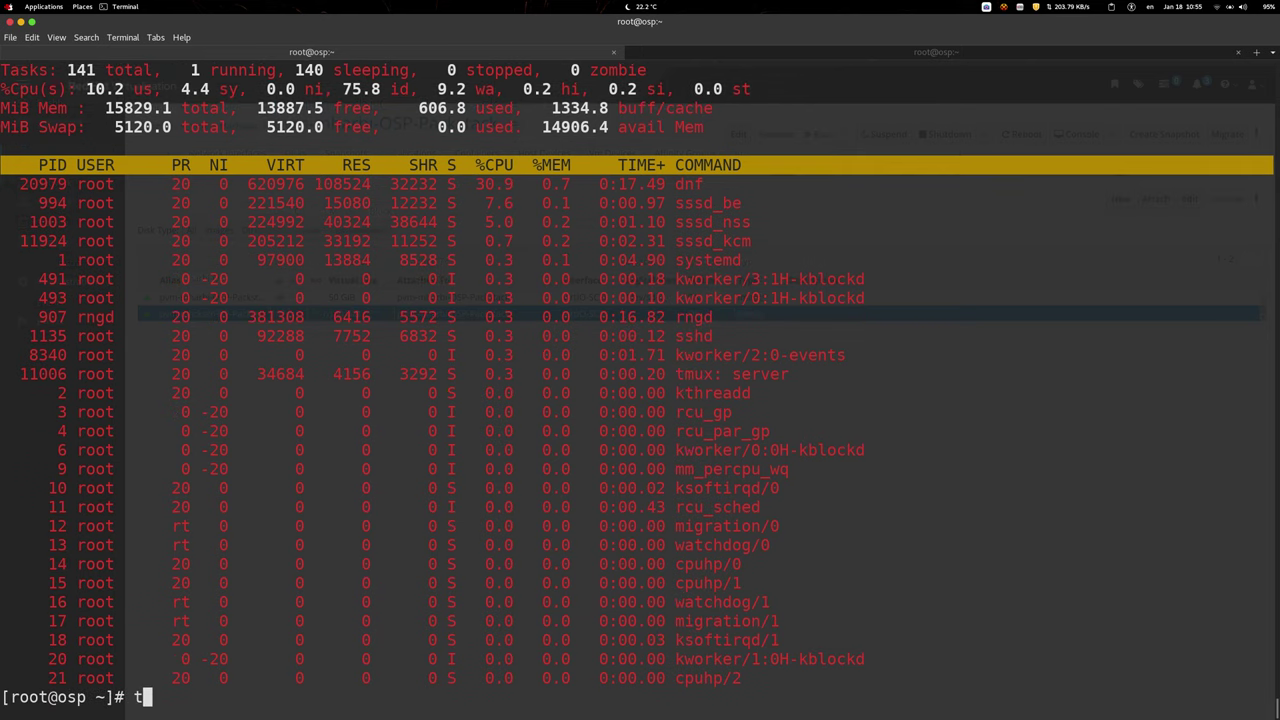
{"action": "type", "text": "-f /vs"}
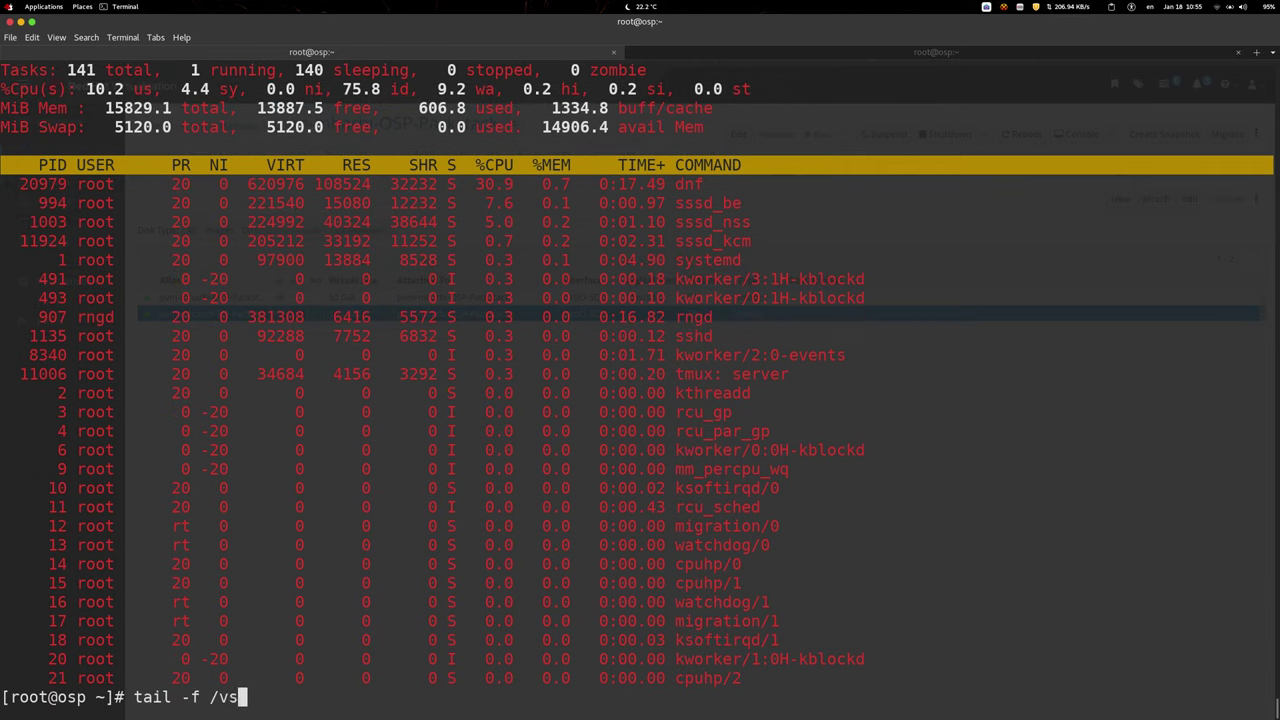
{"action": "key", "text": "BackSpace"}
{"action": "type", "text": "ar/log/dnf"}
{"action": "key", "text": "Tab"}
{"action": "key", "text": "Tab"}
{"action": "type", "text": "log"}
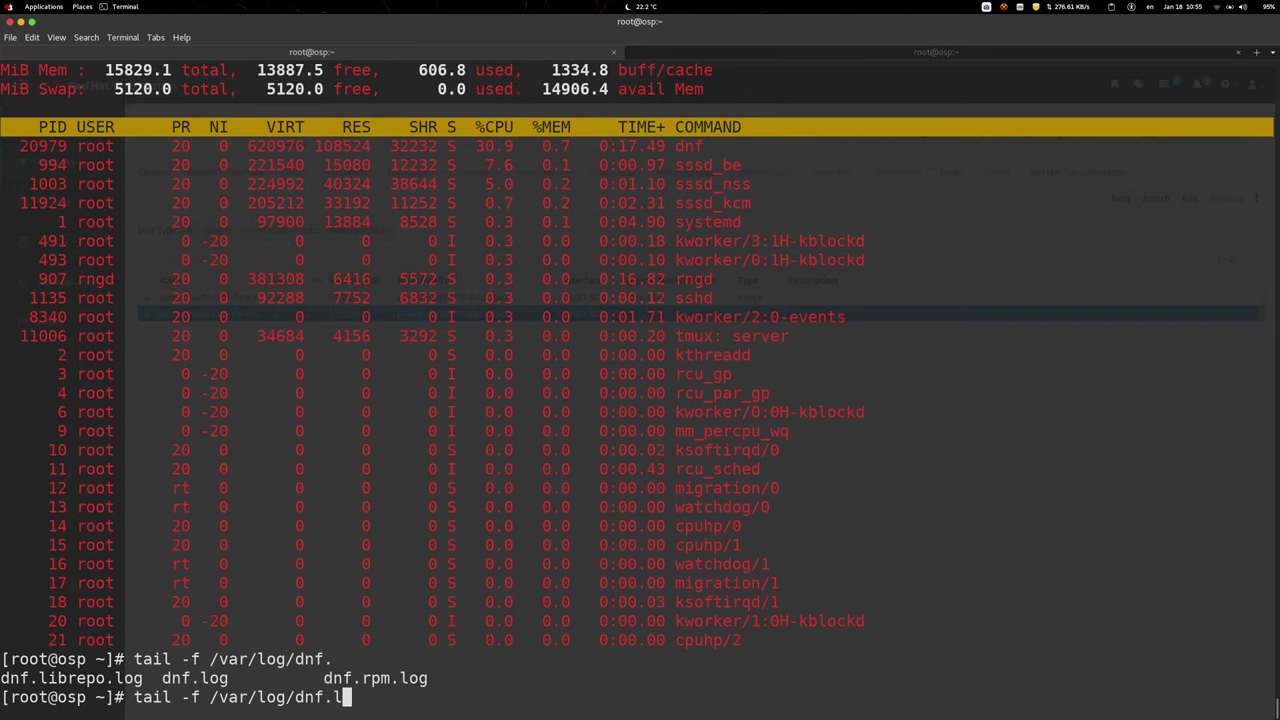
{"action": "key", "text": "Return"}
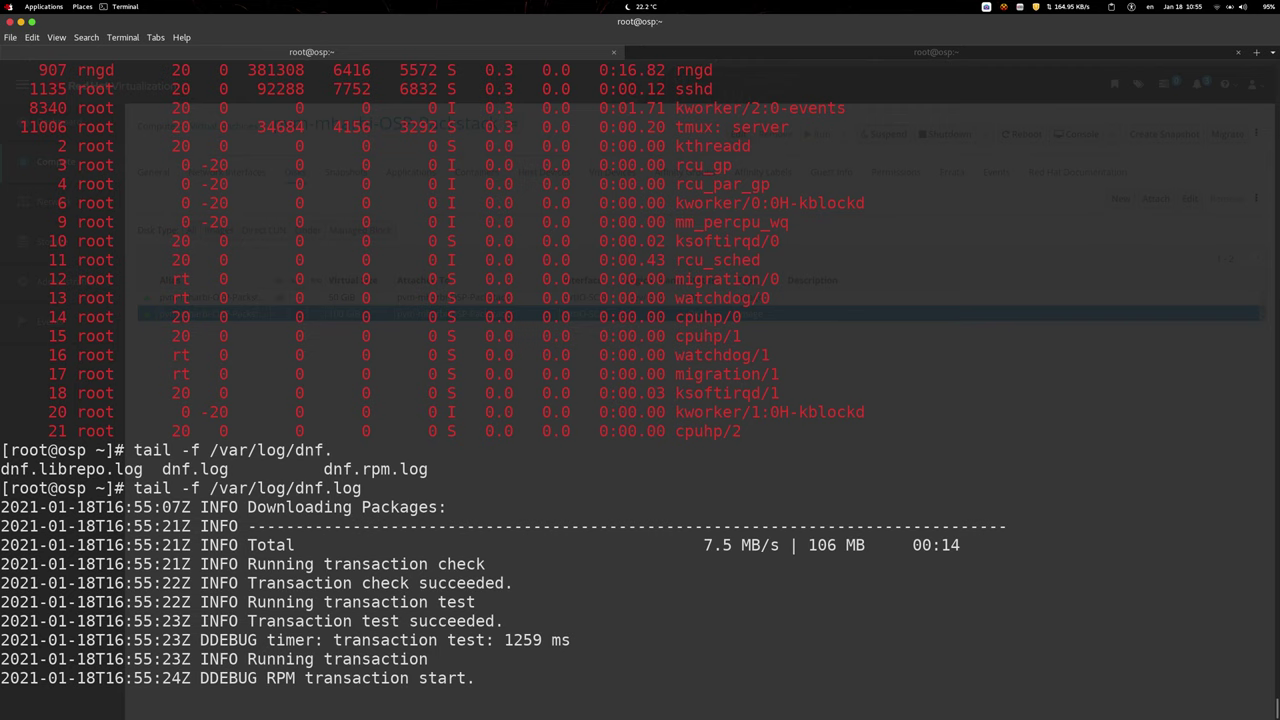
Step: Stop tailing dnf.log once the RPM transaction starts and type journalctl -f
{"action": "key", "text": "Return"}
{"action": "key", "text": "Return"}
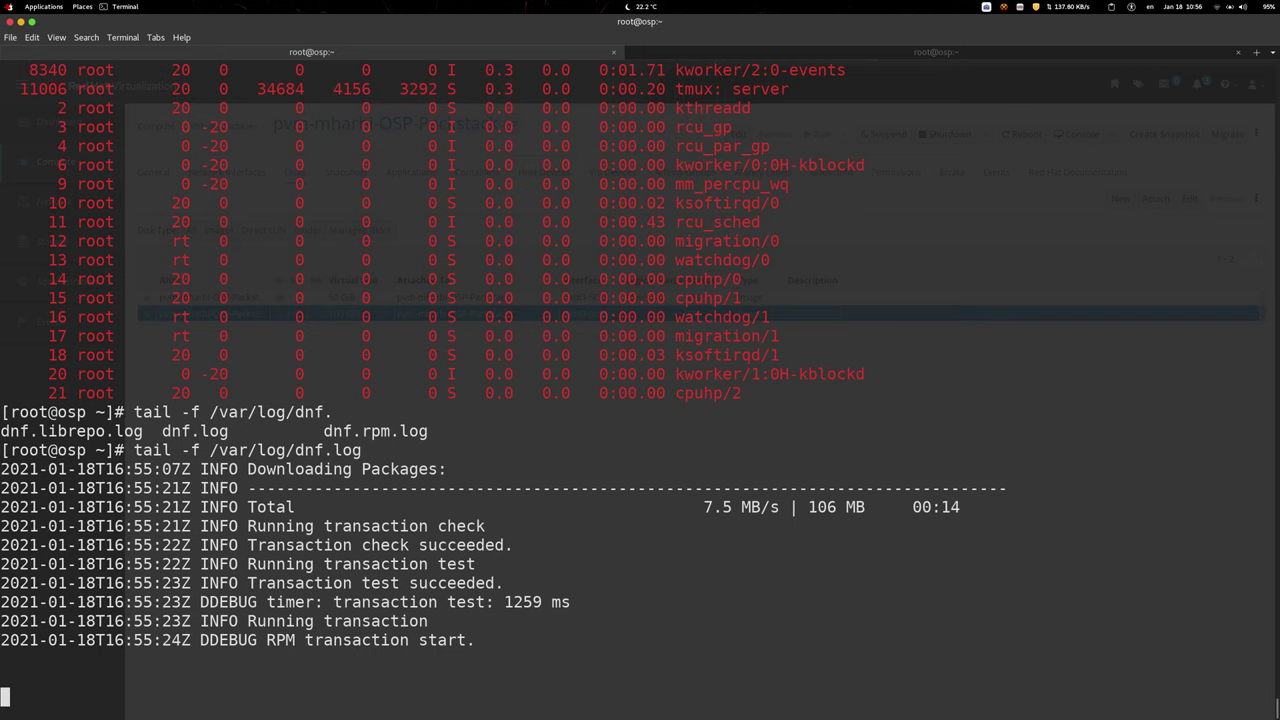
{"action": "key", "text": "ctrl+c"}
{"action": "type", "text": "journalctl"}
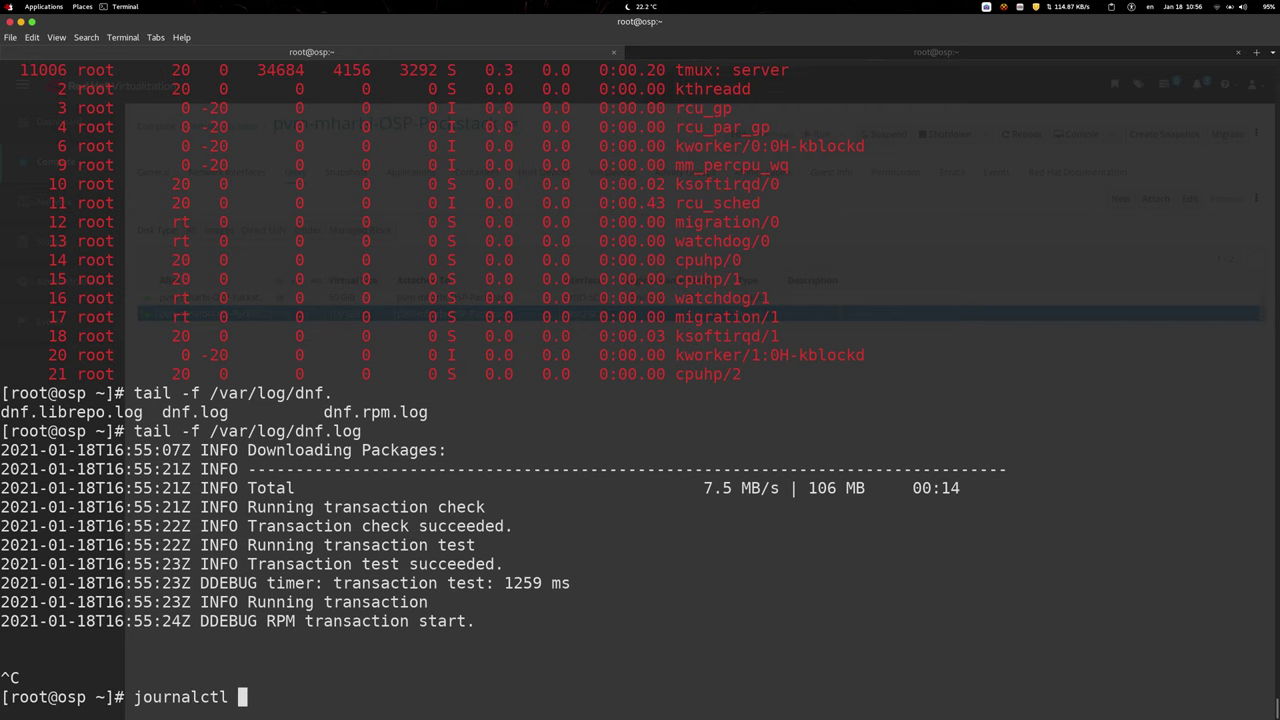
{"action": "type", "text": " -f"}
Step: Follow the journal live, highlighting the glance user's home directory, and compare with Packstack progress
{"action": "key", "text": "Return"}
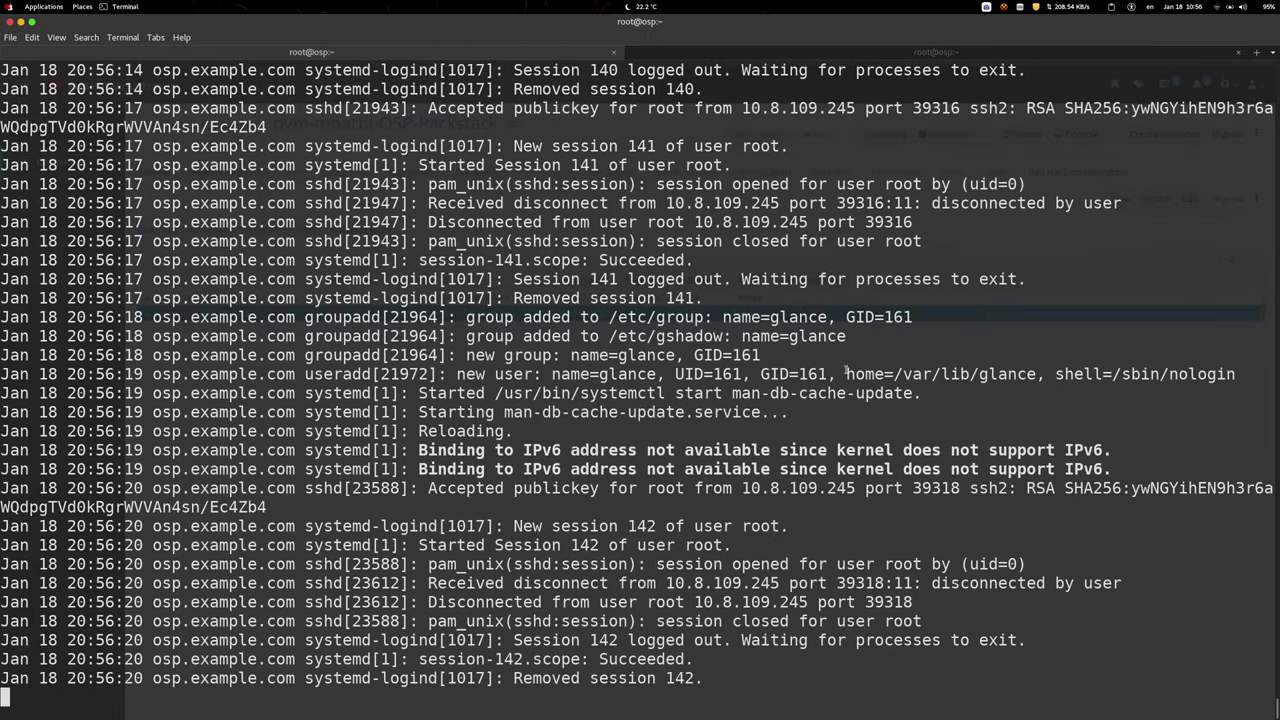
{"action": "left_click_drag", "start_coordinate": [768, 316], "coordinate": [1036, 316]}
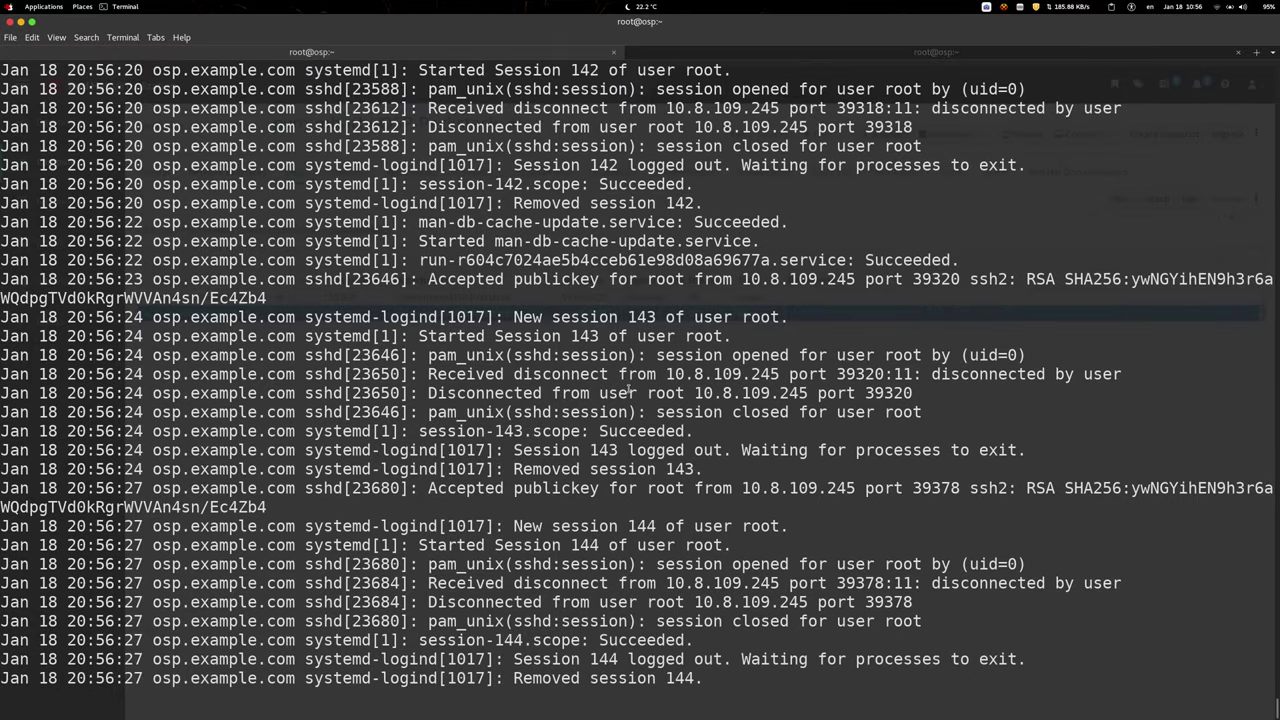
{"action": "left_click", "coordinate": [840, 53]}
{"action": "left_click", "coordinate": [440, 52]}
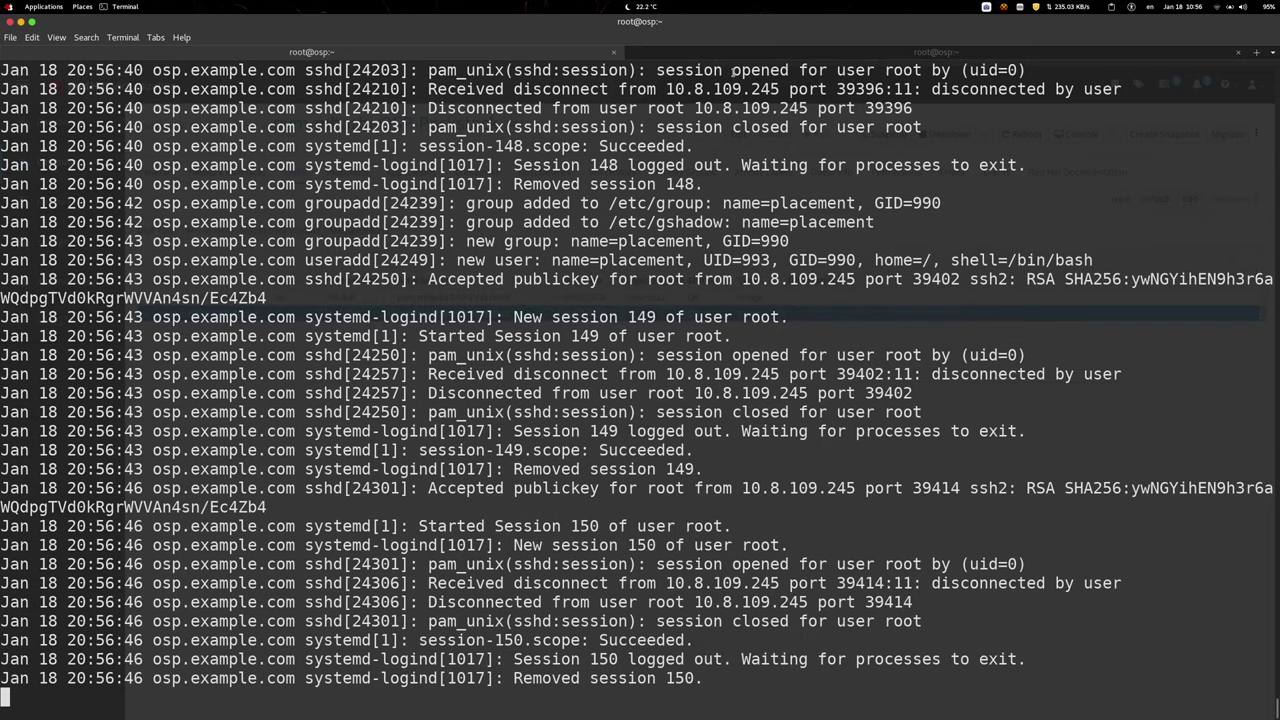
{"action": "left_click", "coordinate": [708, 54]}
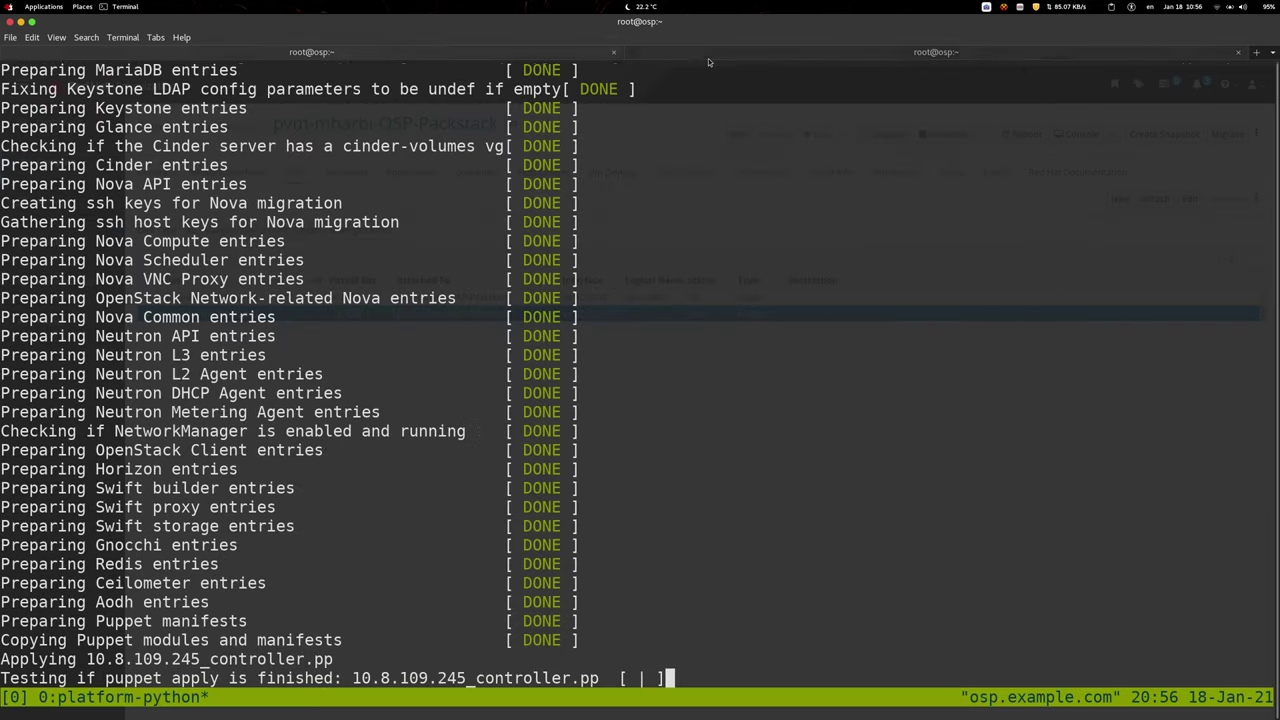
{"action": "left_click", "coordinate": [406, 53]}
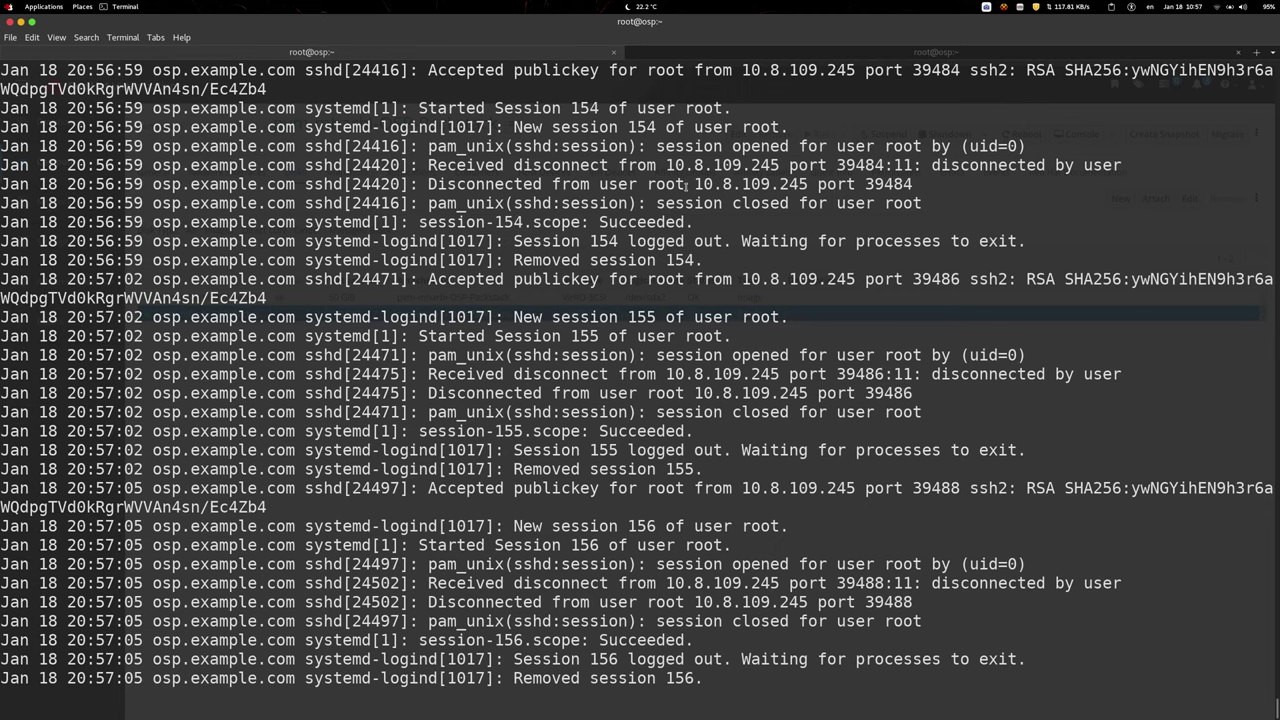
{"action": "left_click", "coordinate": [689, 50]}
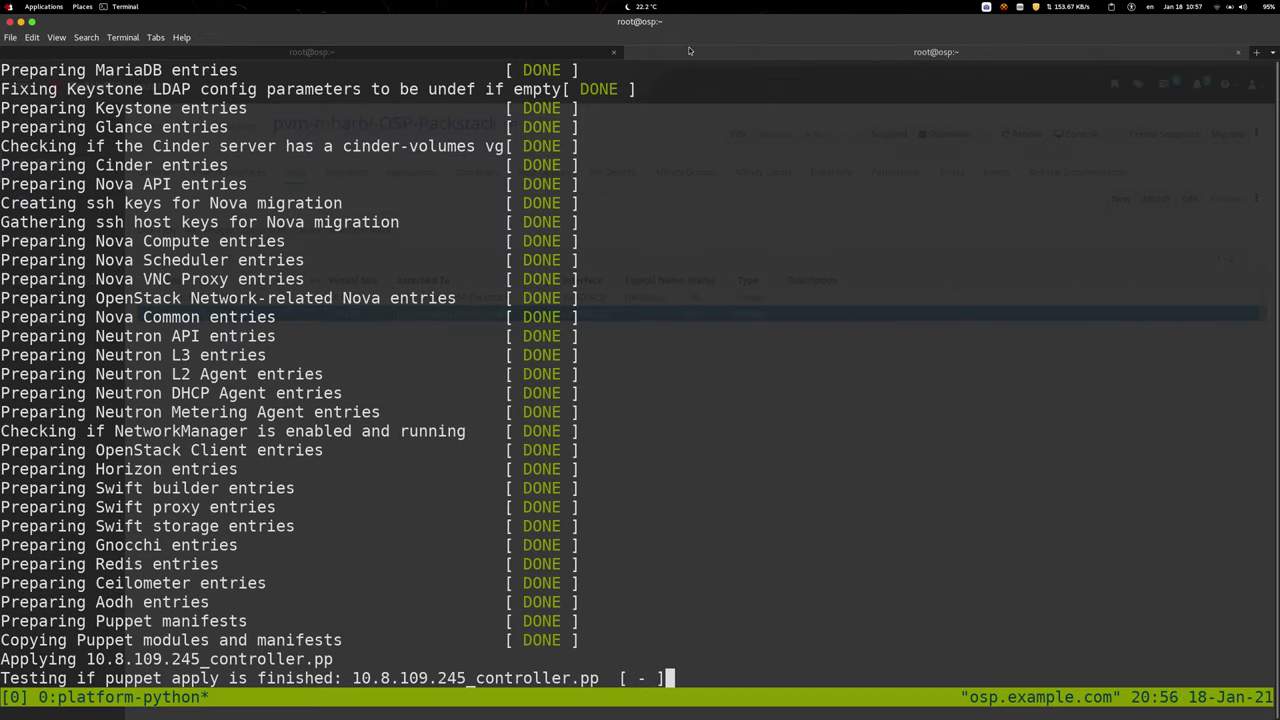
{"action": "left_click", "coordinate": [511, 55]}
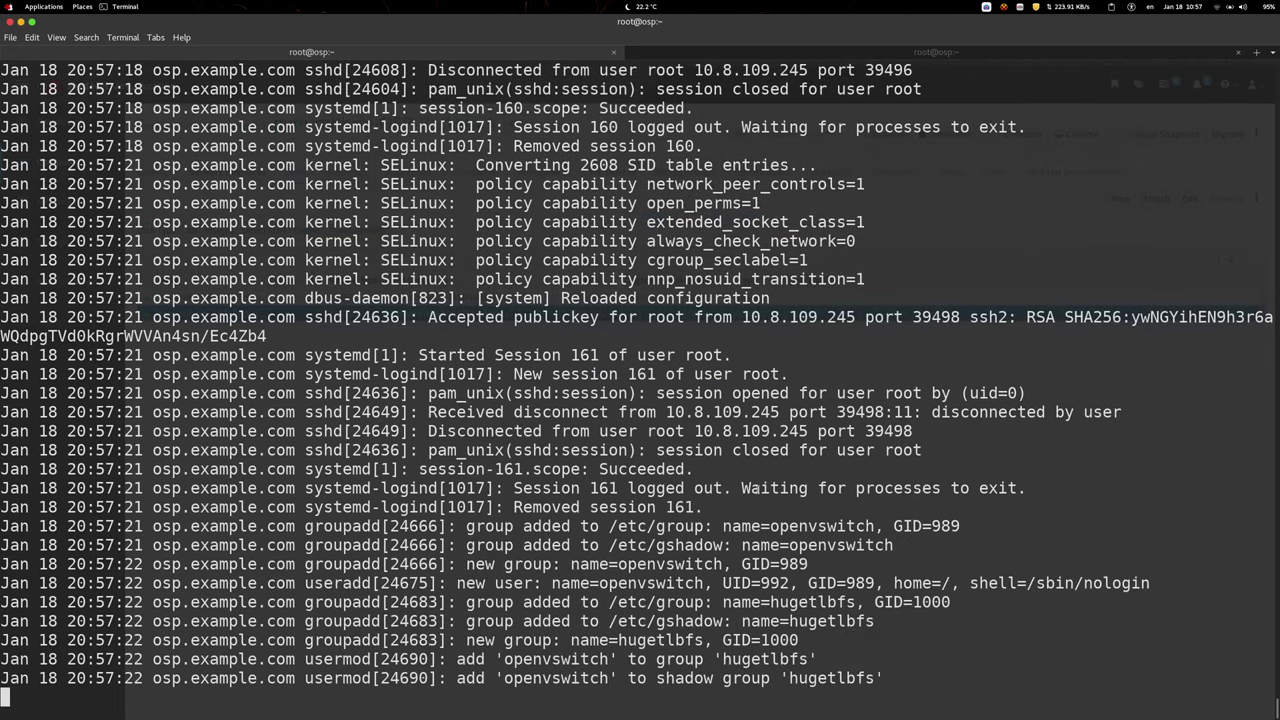
Step: Highlight the openvswitch and hugetlbfs group entries while checking the Packstack tab
{"action": "left_click_drag", "start_coordinate": [551, 526], "coordinate": [880, 645]}
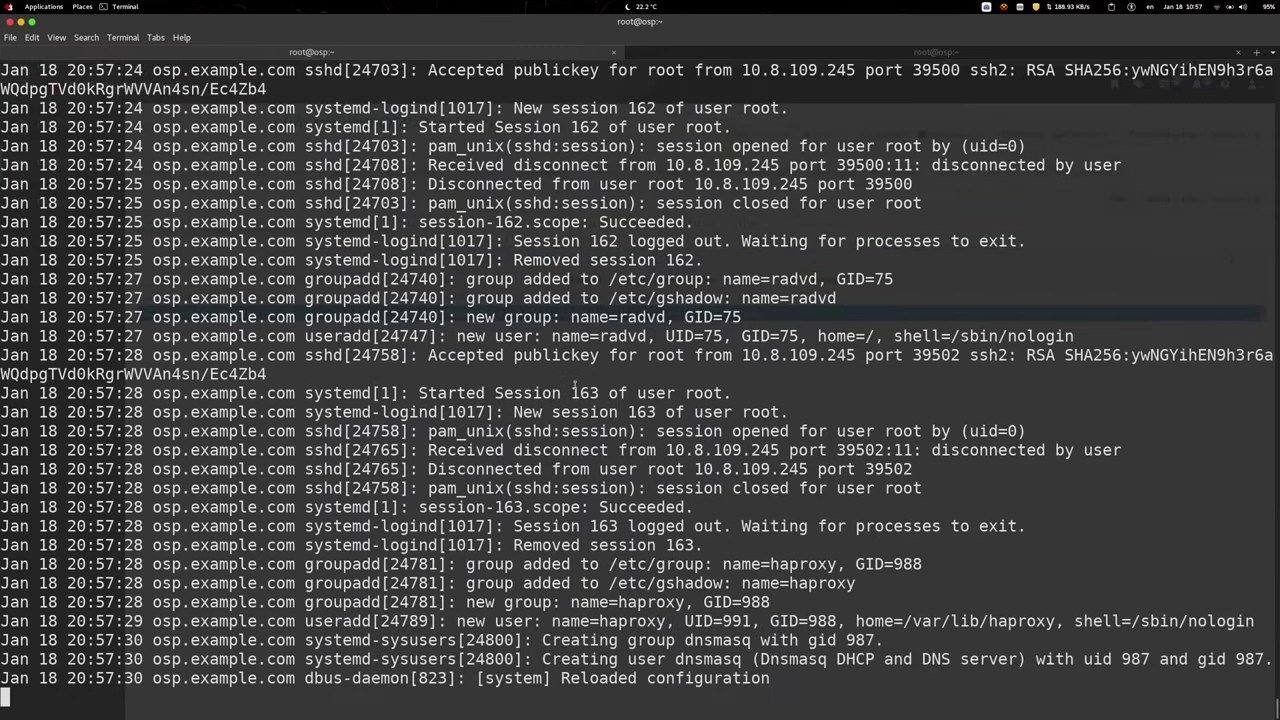
{"action": "scroll", "coordinate": [575, 385], "scroll_direction": "up", "scroll_amount": 3}
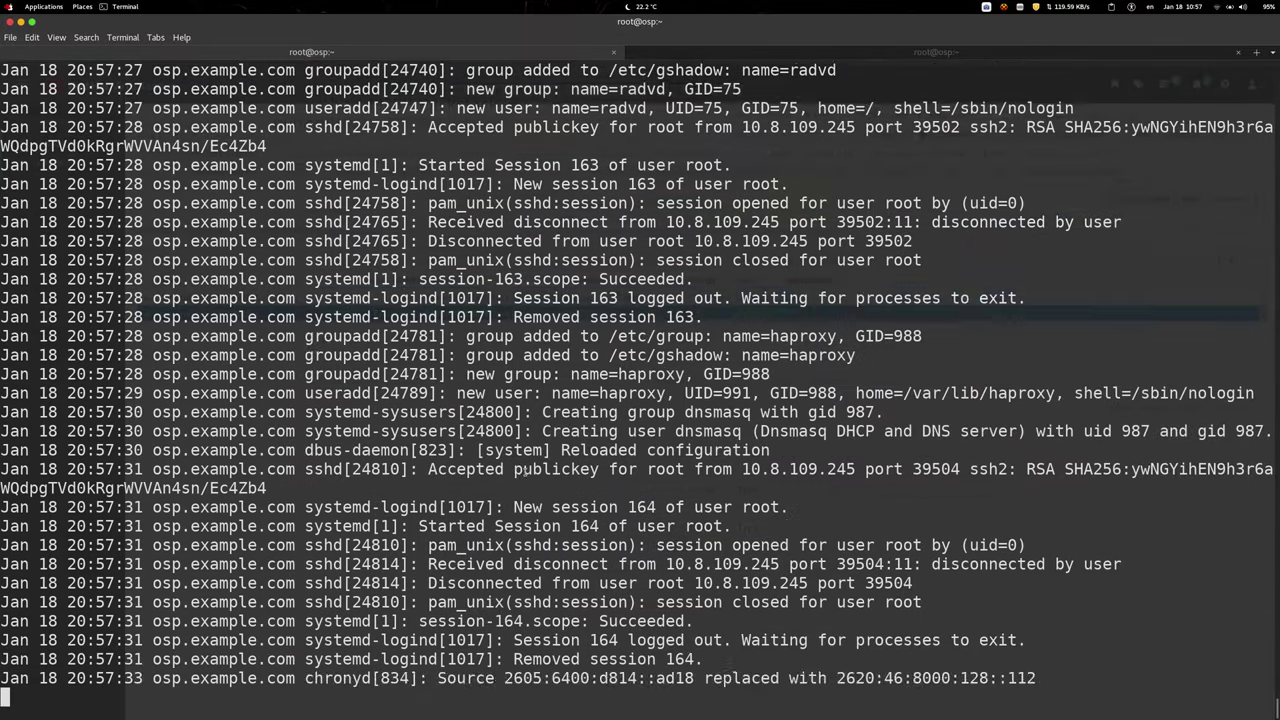
{"action": "scroll", "coordinate": [560, 478], "scroll_direction": "up", "scroll_amount": 6}
{"action": "scroll", "coordinate": [590, 483], "scroll_direction": "up", "scroll_amount": 5}
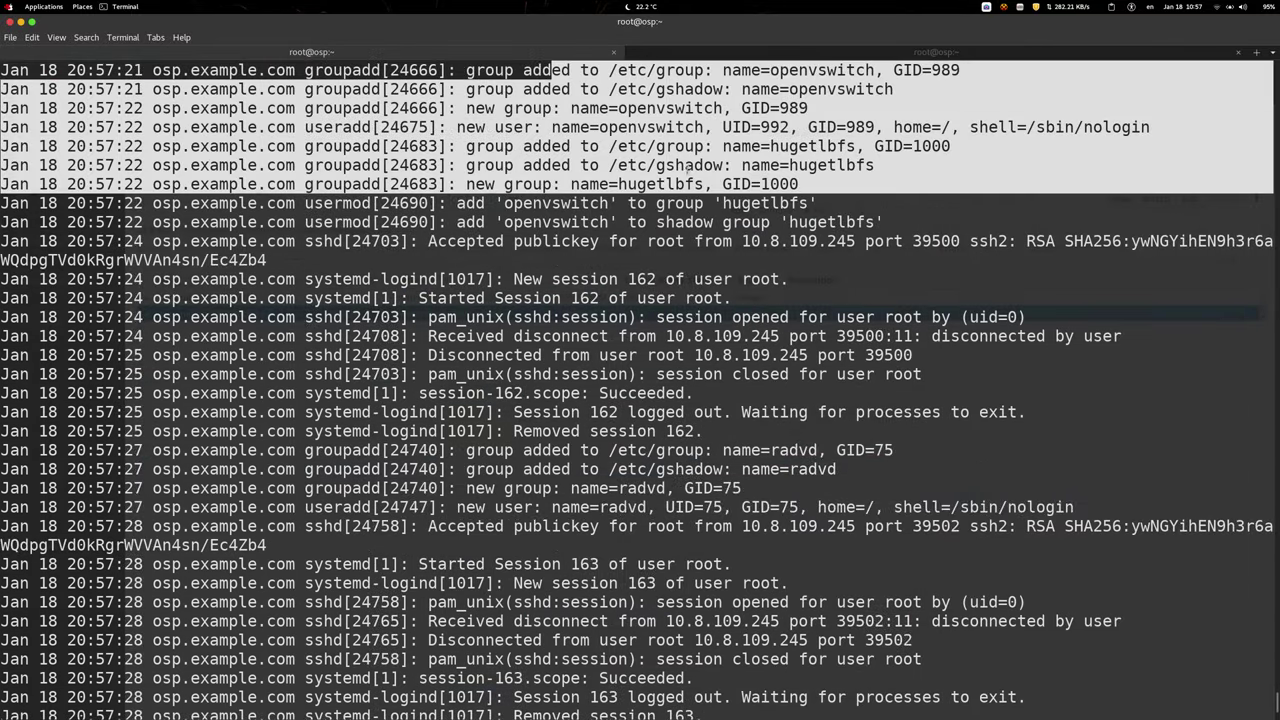
{"action": "left_click_drag", "start_coordinate": [732, 203], "coordinate": [806, 203]}
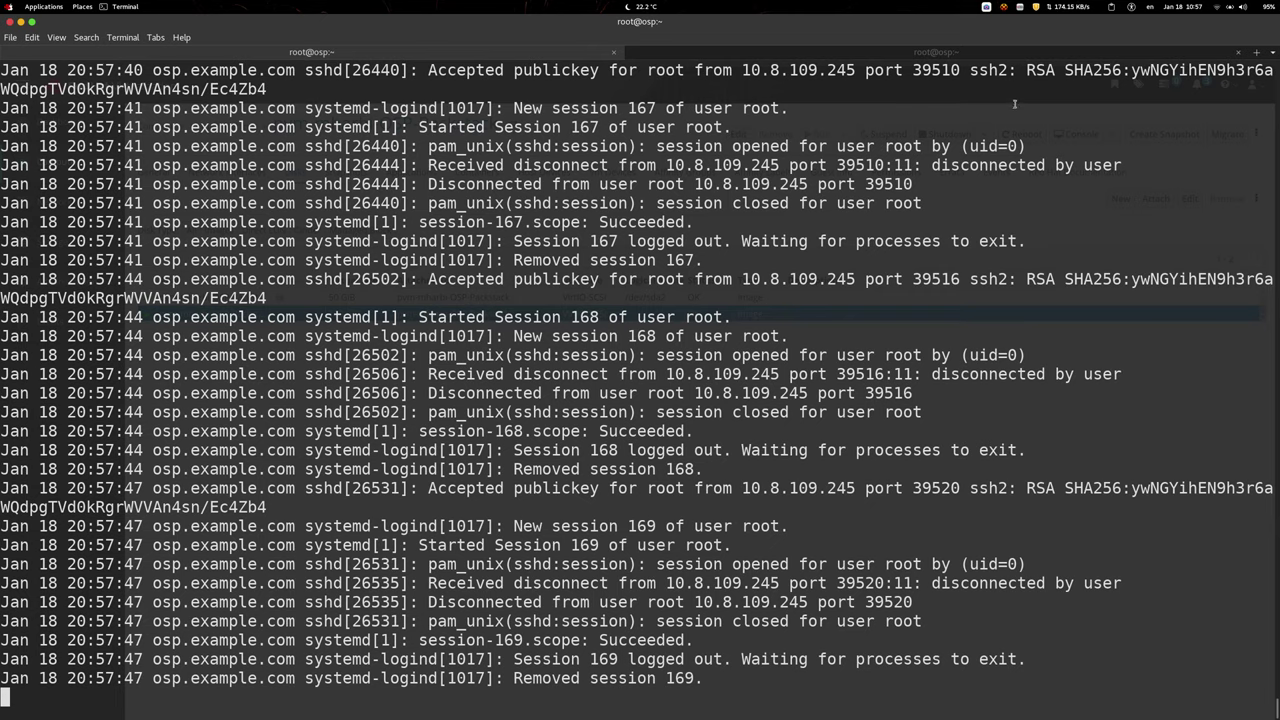
{"action": "key", "text": "ctrl+Page_Down"}
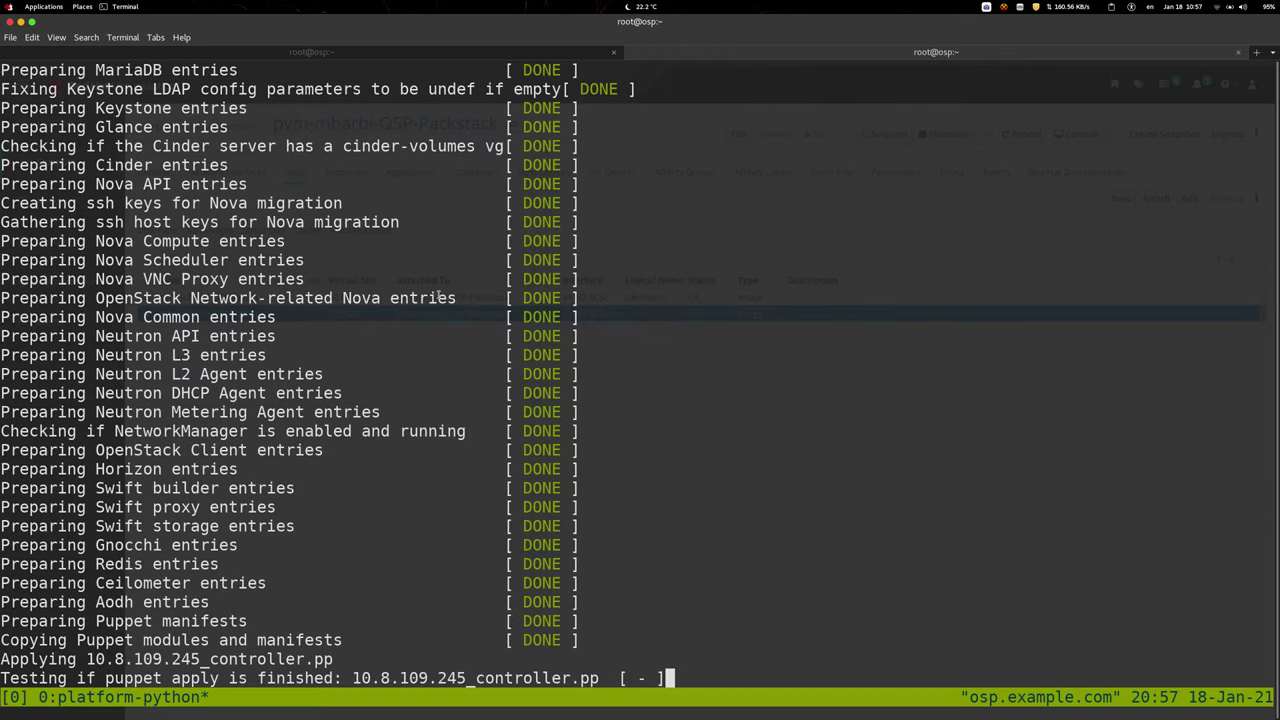
{"action": "left_click", "coordinate": [347, 56]}
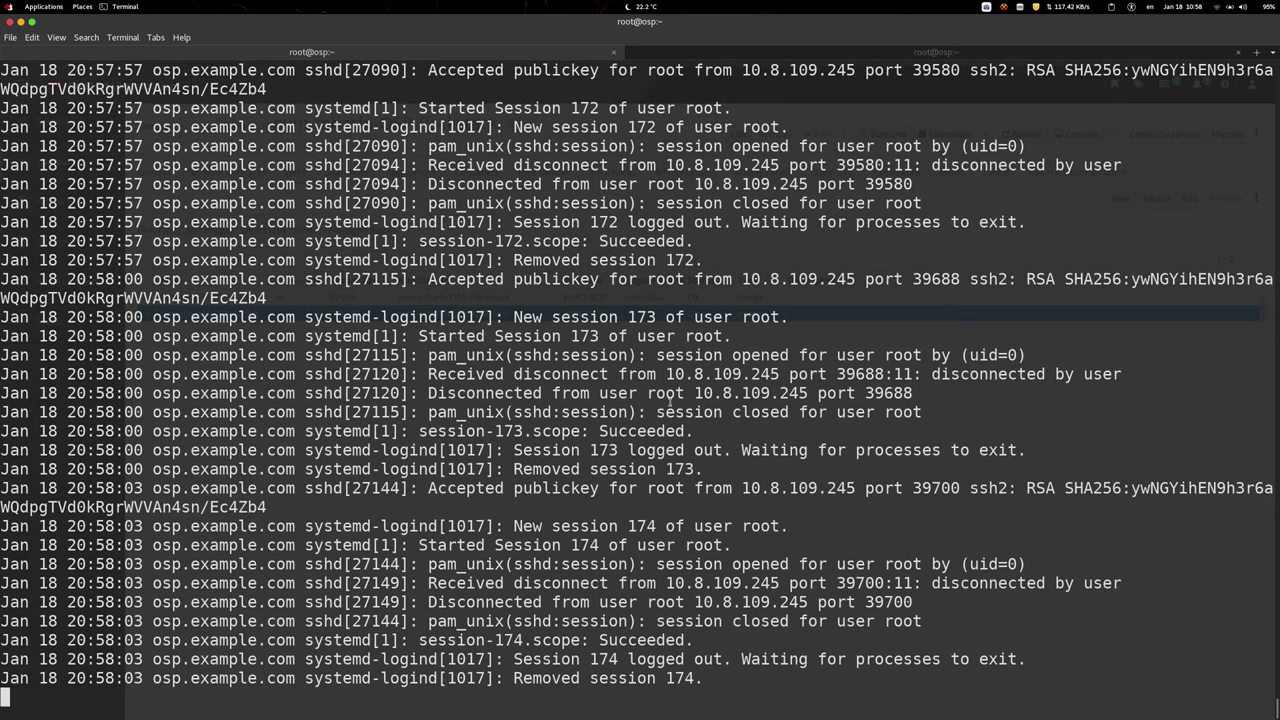
{"action": "left_click", "coordinate": [751, 53]}
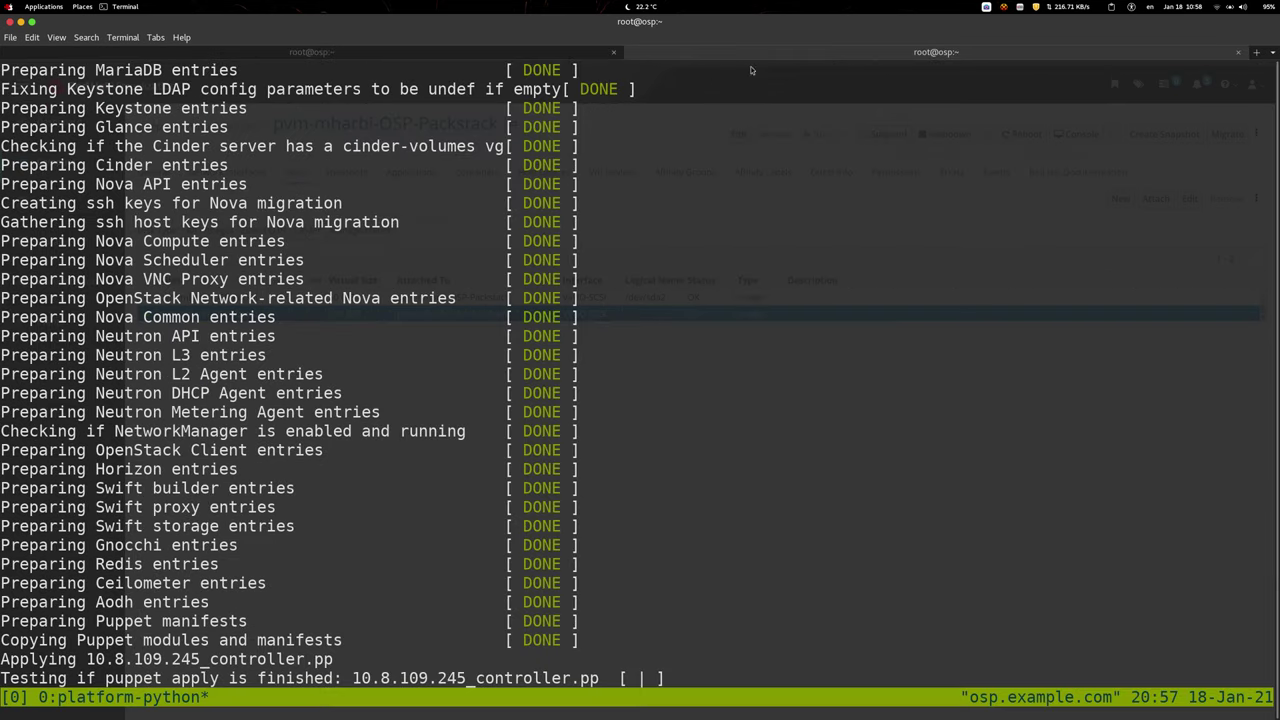
{"action": "left_click", "coordinate": [458, 51]}
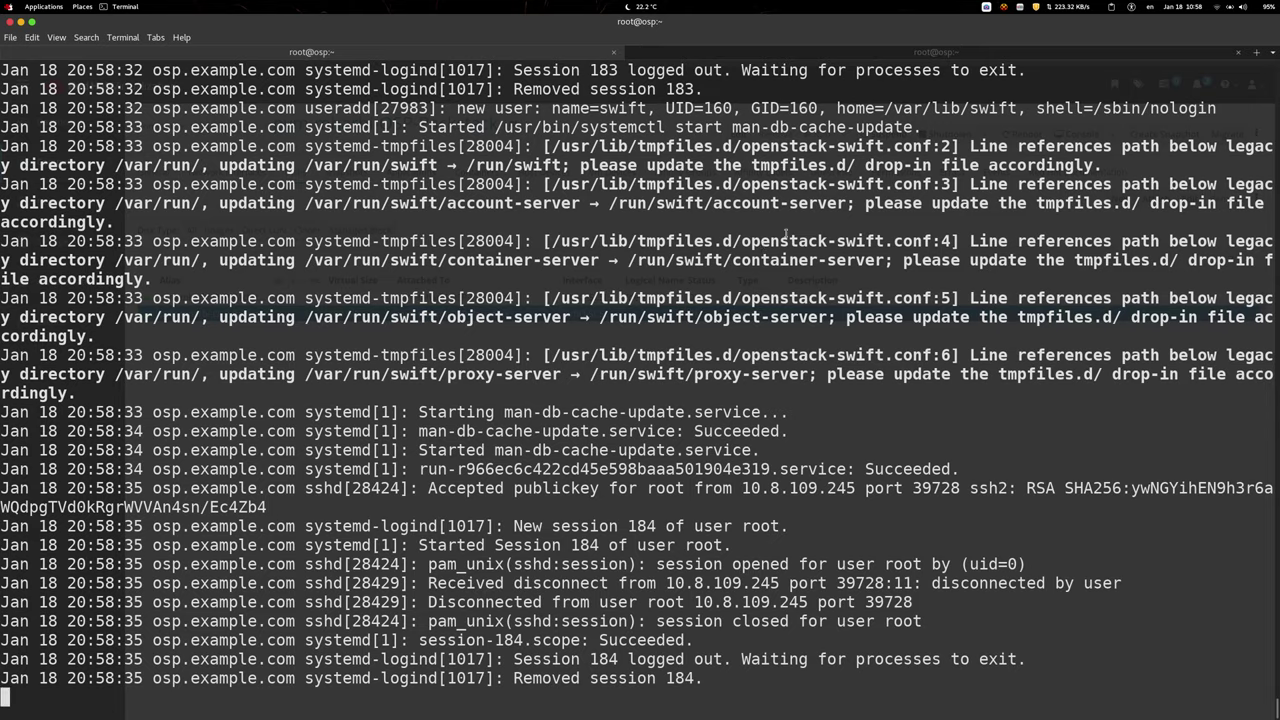
Step: Highlight the swift tmpfiles warnings in the journal and return to the Packstack tab
{"action": "left_click_drag", "start_coordinate": [3, 150], "coordinate": [915, 282]}
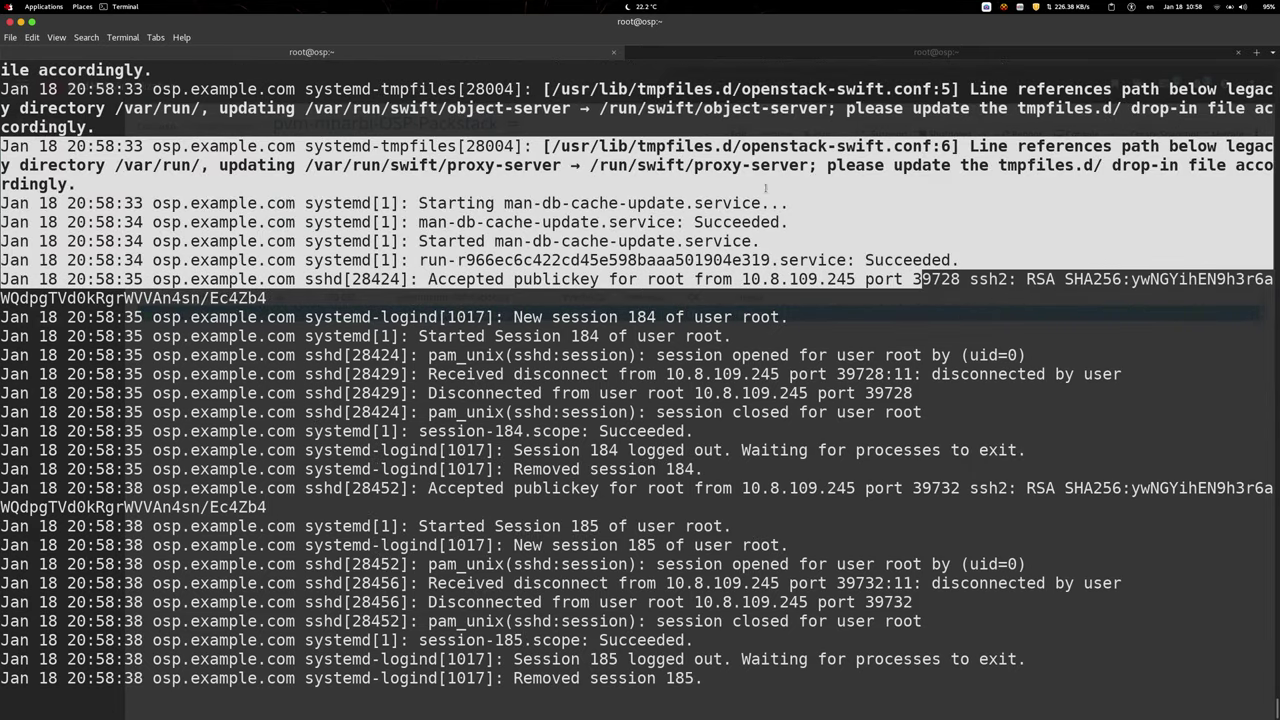
{"action": "scroll", "coordinate": [760, 228], "scroll_direction": "up", "scroll_amount": 2}
{"action": "left_click_drag", "start_coordinate": [384, 203], "coordinate": [830, 472]}
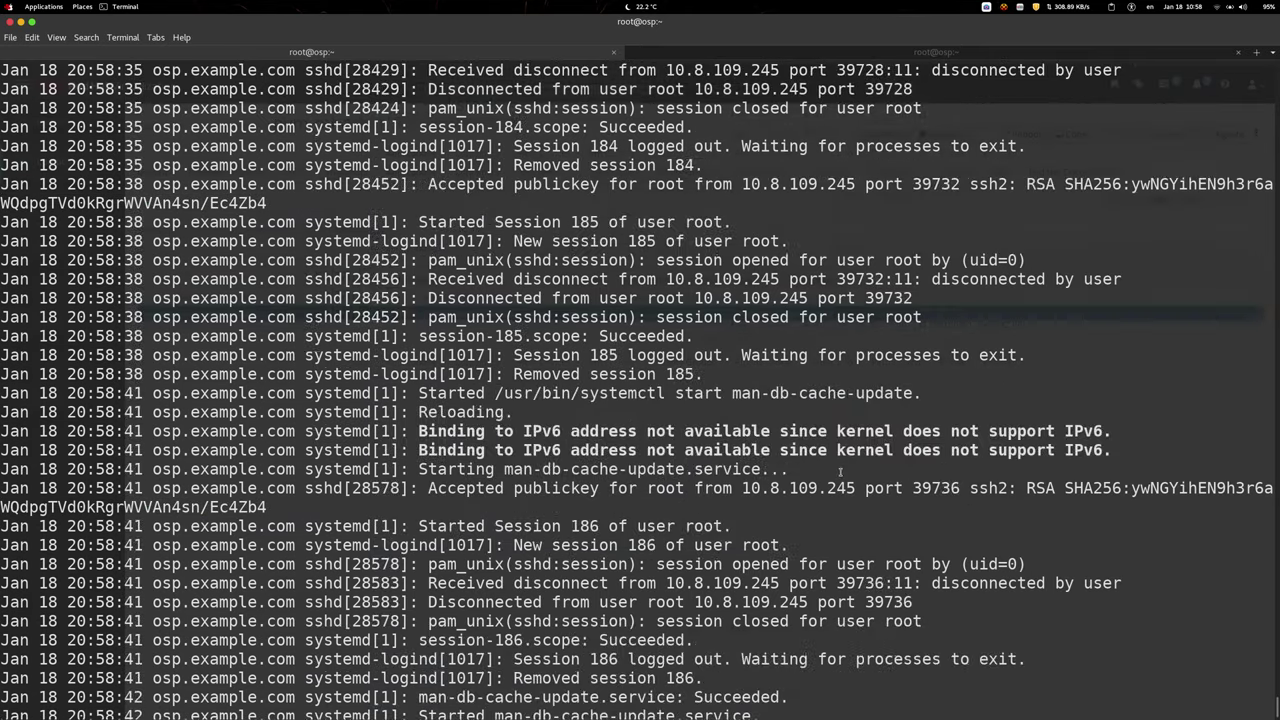
{"action": "left_click", "coordinate": [713, 51]}
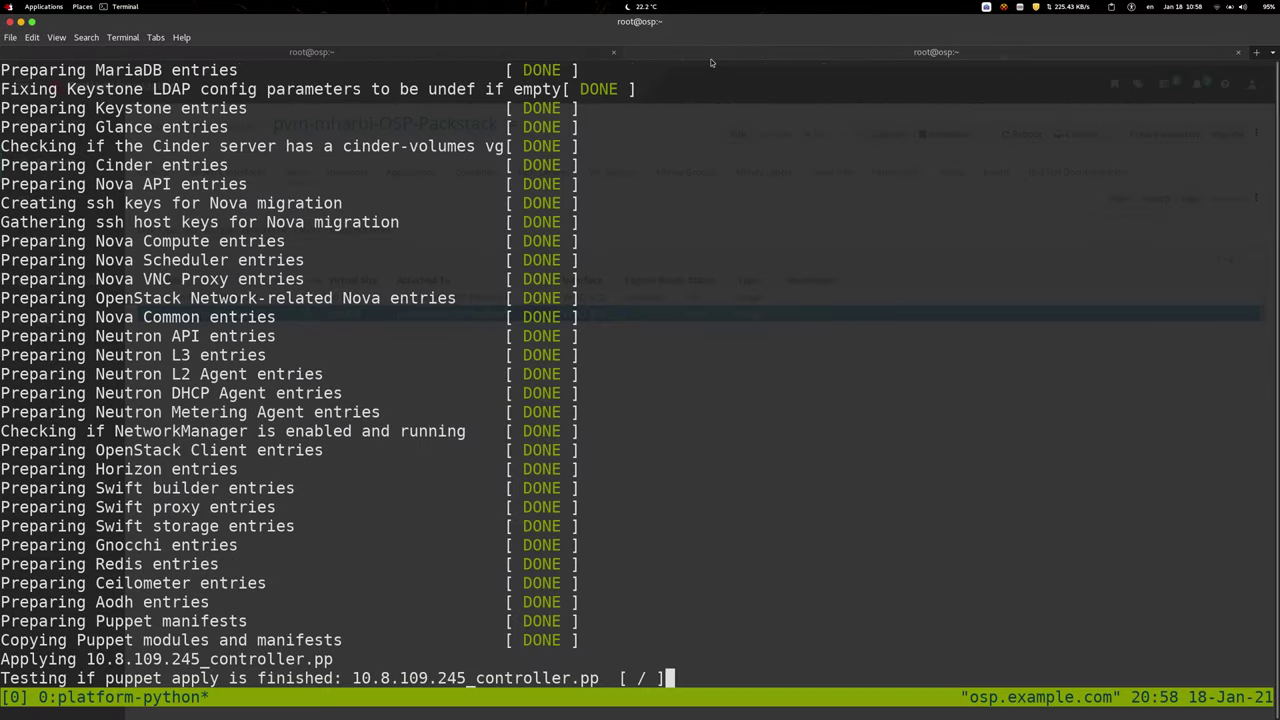
Step: Check the journal and Packstack tabs once more, then switch to the Chrome window
{"action": "left_click", "coordinate": [437, 51]}
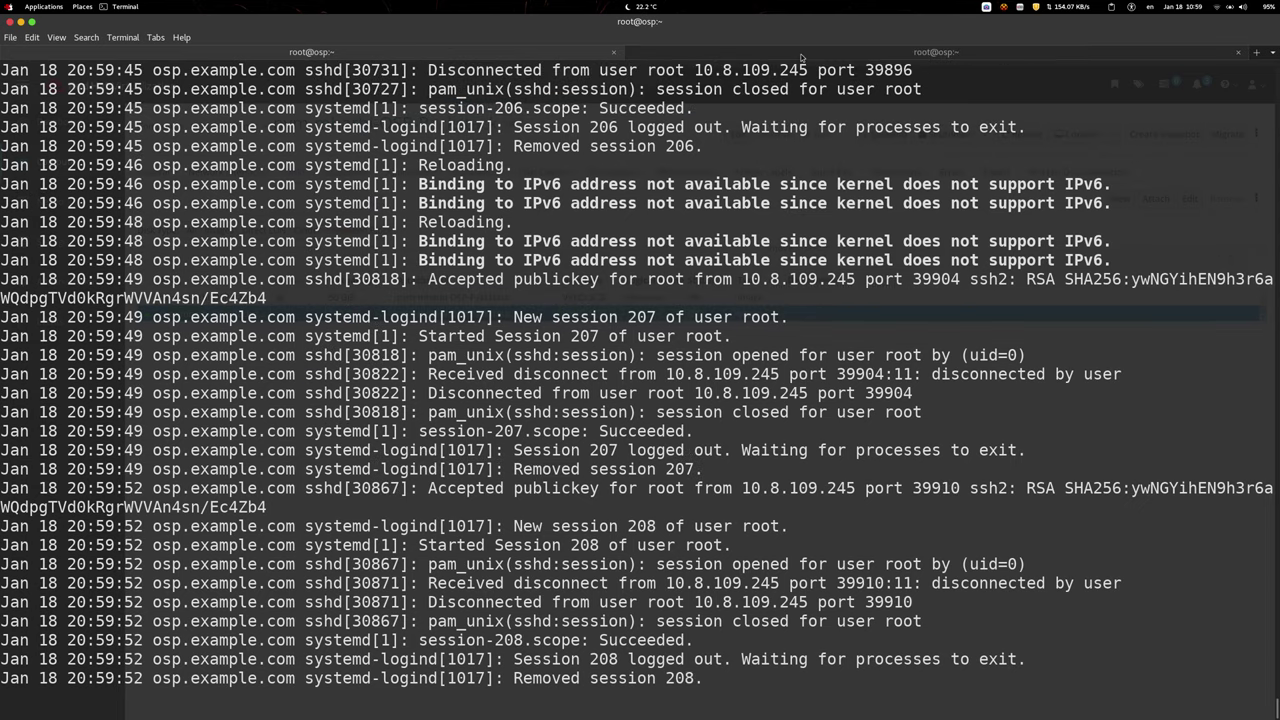
{"action": "left_click", "coordinate": [805, 52]}
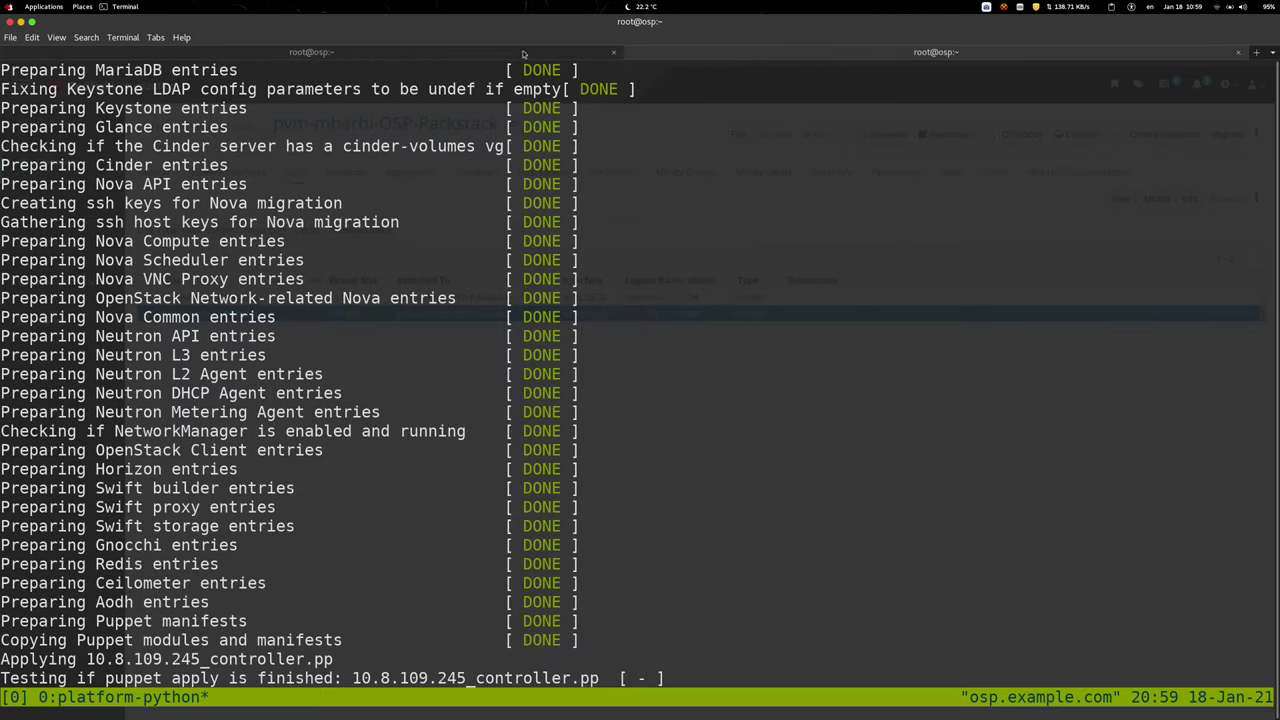
{"action": "key", "text": "alt+Tab"}
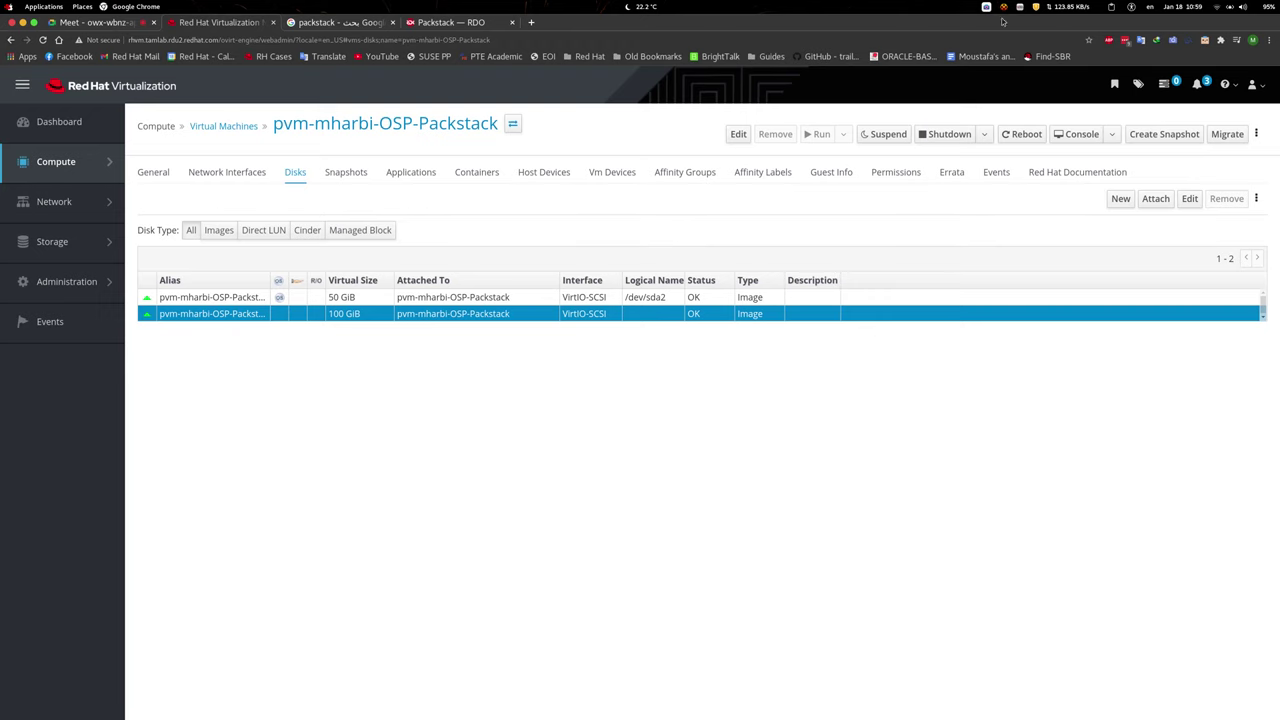
Step: In a new tab, search for 'openstack services' and open the openstack.org Software result
{"action": "left_click", "coordinate": [534, 25]}
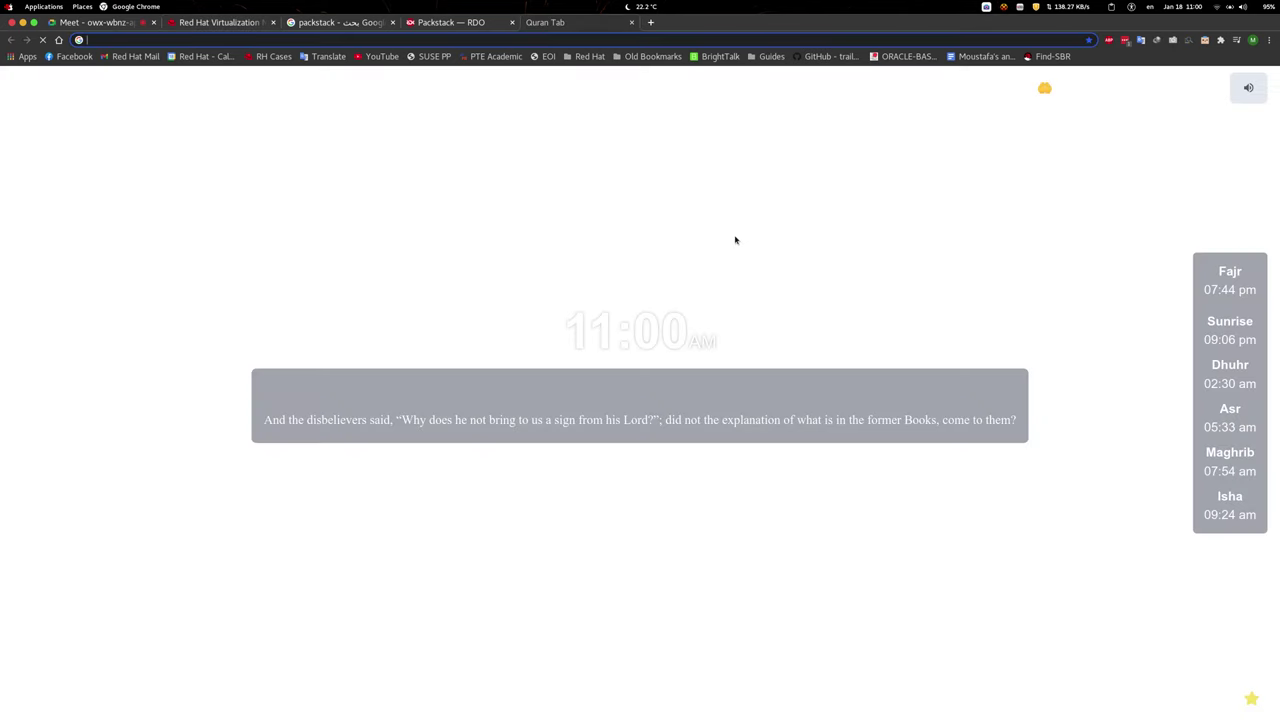
{"action": "type", "text": "openst"}
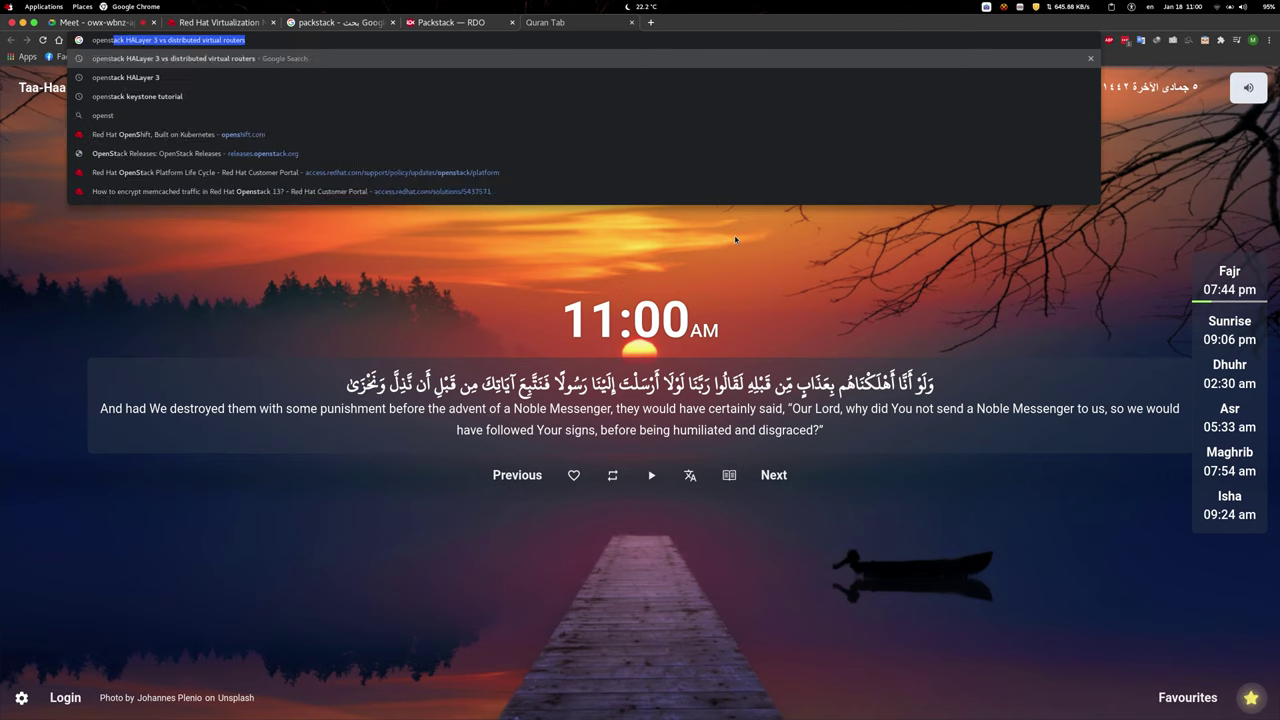
{"action": "type", "text": "ack servi"}
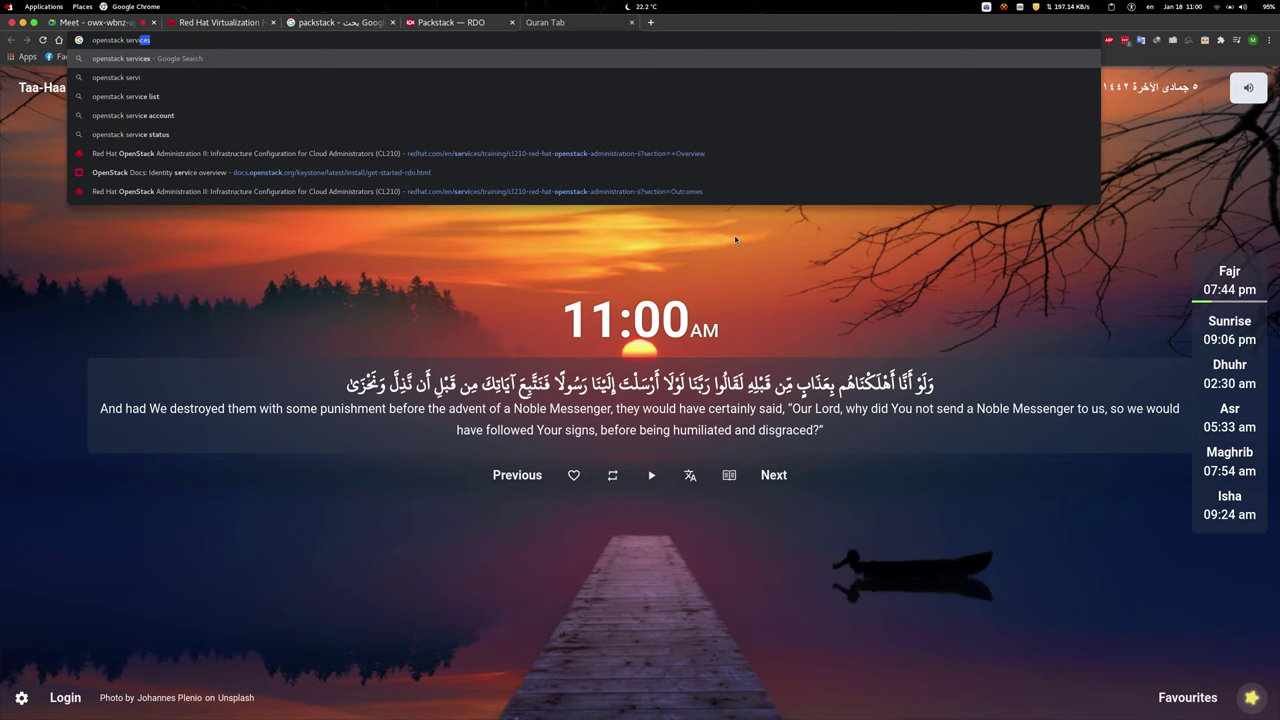
{"action": "key", "text": "Return"}
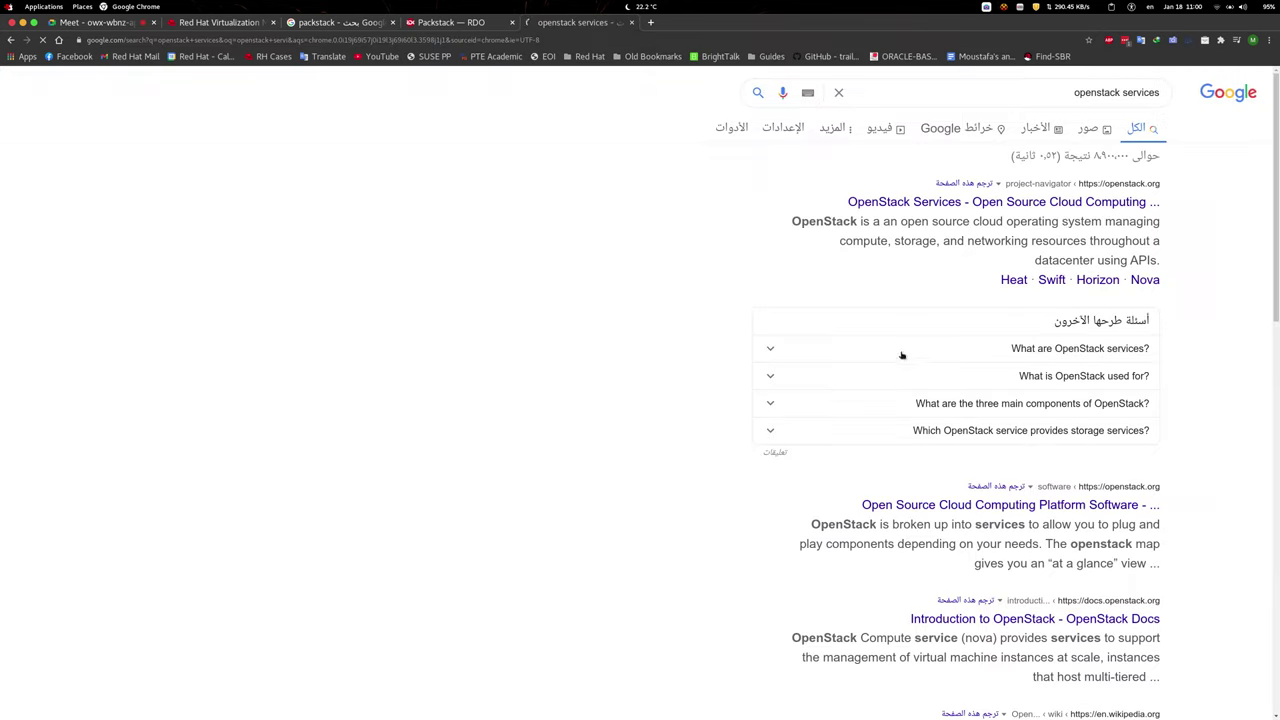
{"action": "left_click", "coordinate": [963, 203]}
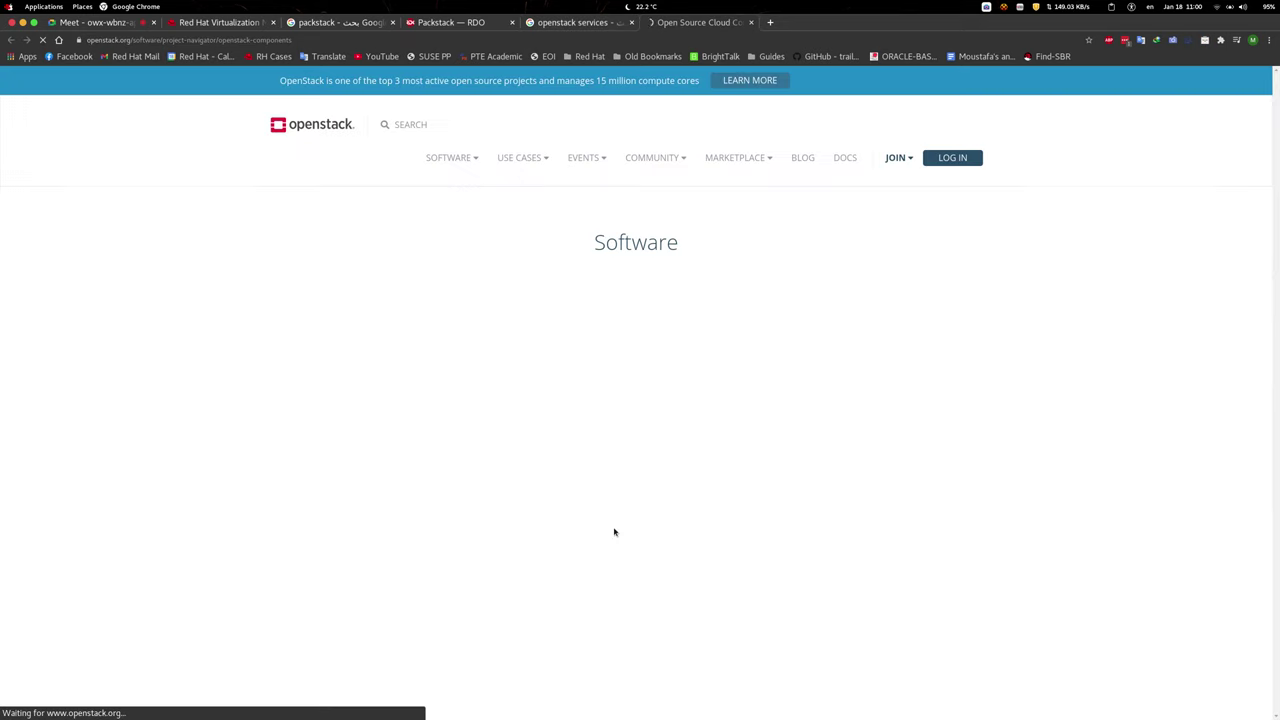
Step: Scroll the components page and view the Add-Ons to Services and Operations tooling lists
{"action": "scroll", "coordinate": [404, 491], "scroll_direction": "down", "scroll_amount": 3}
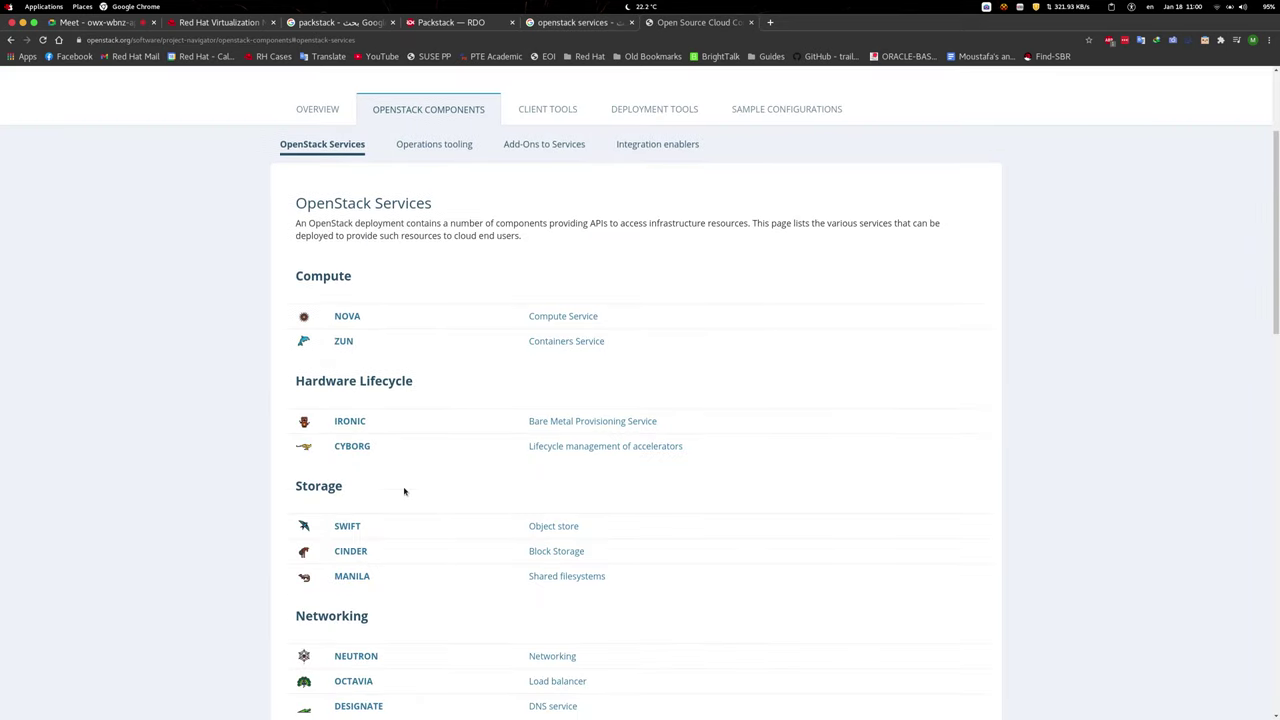
{"action": "scroll", "coordinate": [519, 530], "scroll_direction": "down", "scroll_amount": 3}
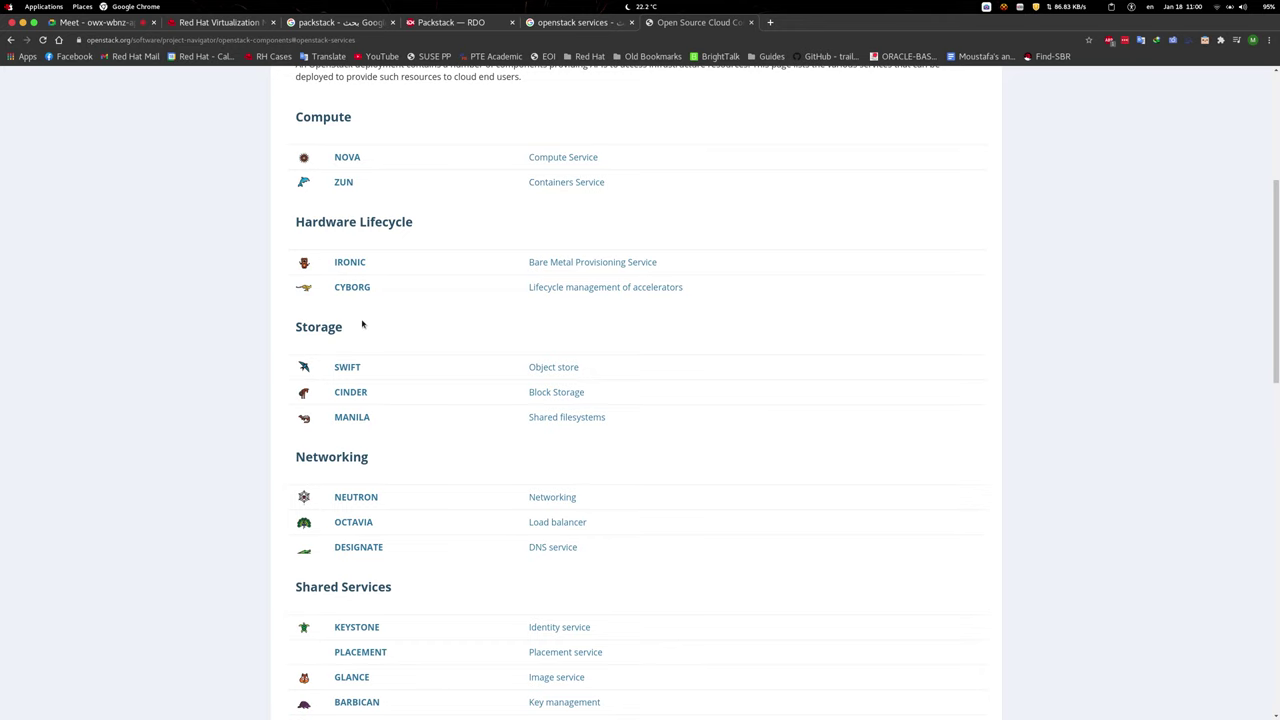
{"action": "scroll", "coordinate": [361, 328], "scroll_direction": "down", "scroll_amount": 5}
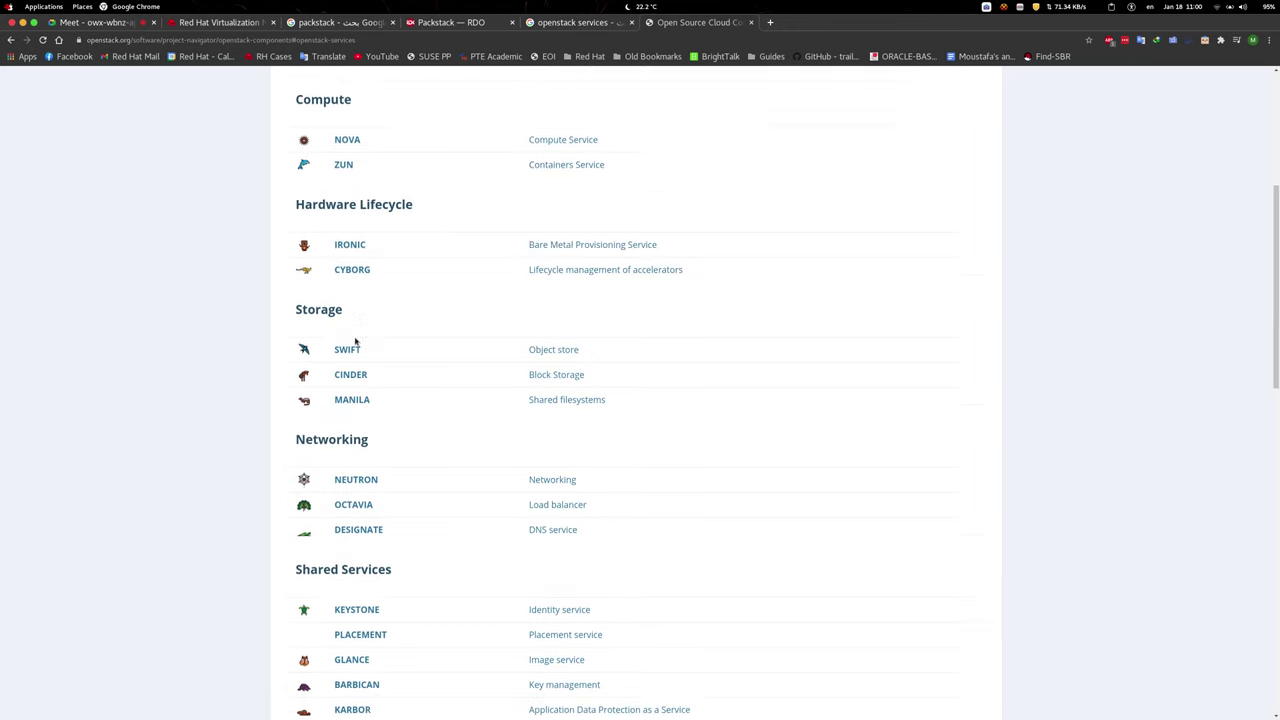
{"action": "scroll", "coordinate": [352, 342], "scroll_direction": "down", "scroll_amount": 6}
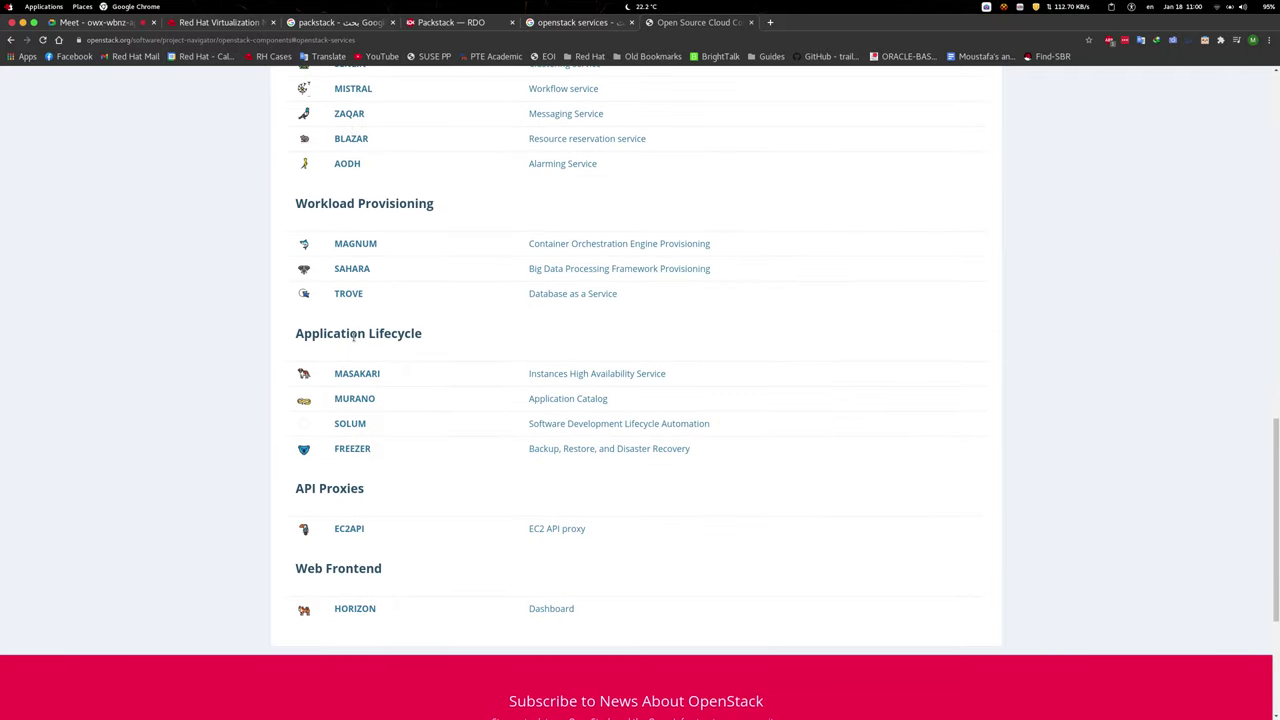
{"action": "scroll", "coordinate": [790, 566], "scroll_direction": "down", "scroll_amount": 3}
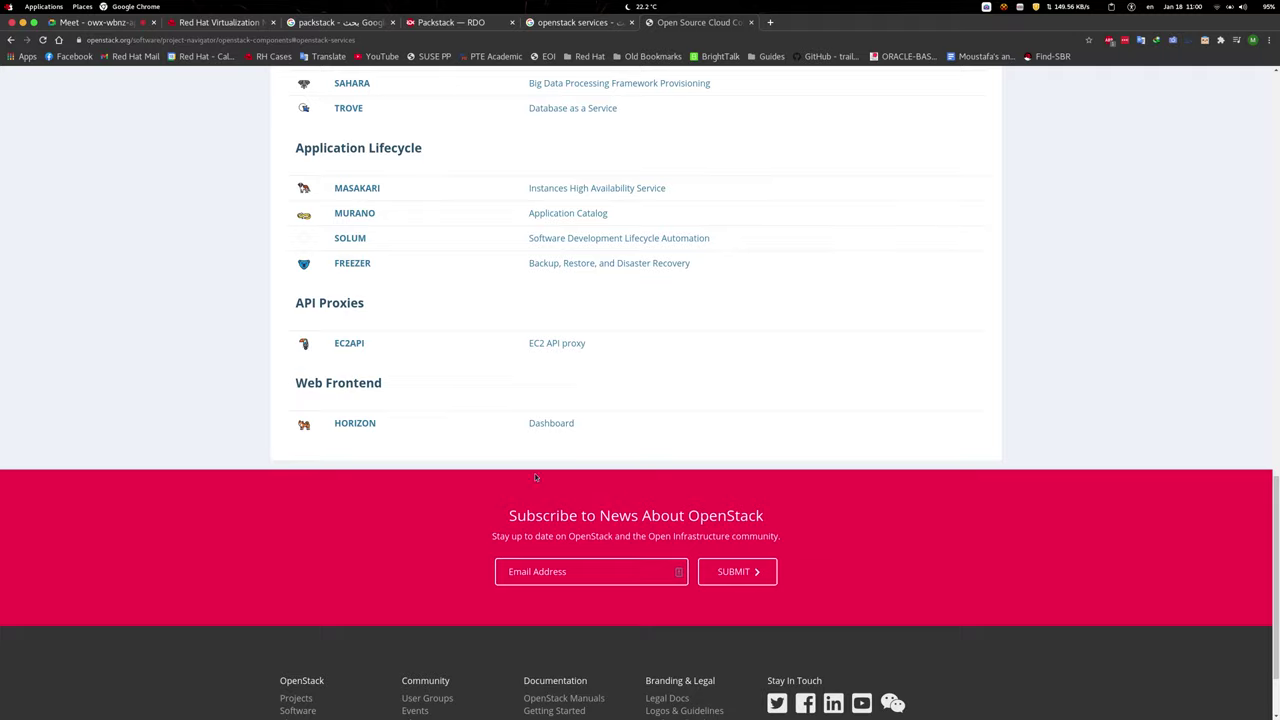
{"action": "scroll", "coordinate": [520, 460], "scroll_direction": "up", "scroll_amount": 5}
{"action": "scroll", "coordinate": [585, 476], "scroll_direction": "up", "scroll_amount": 1}
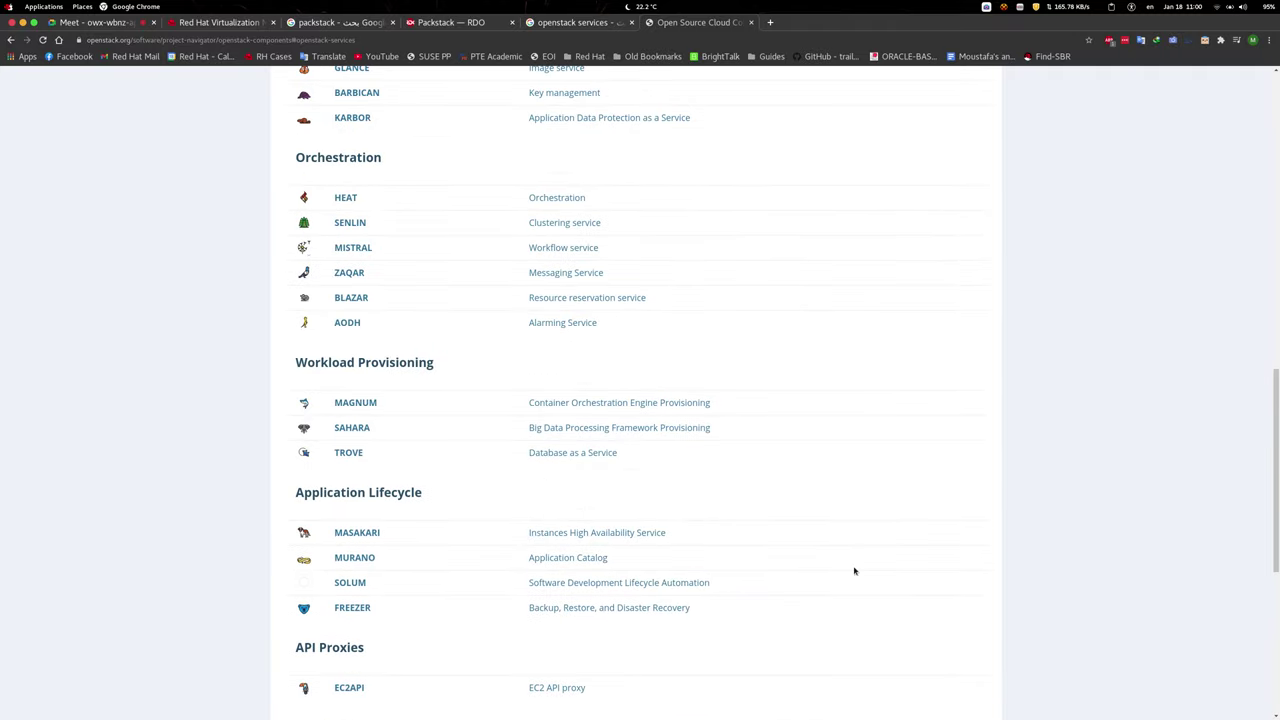
{"action": "scroll", "coordinate": [466, 437], "scroll_direction": "up", "scroll_amount": 5}
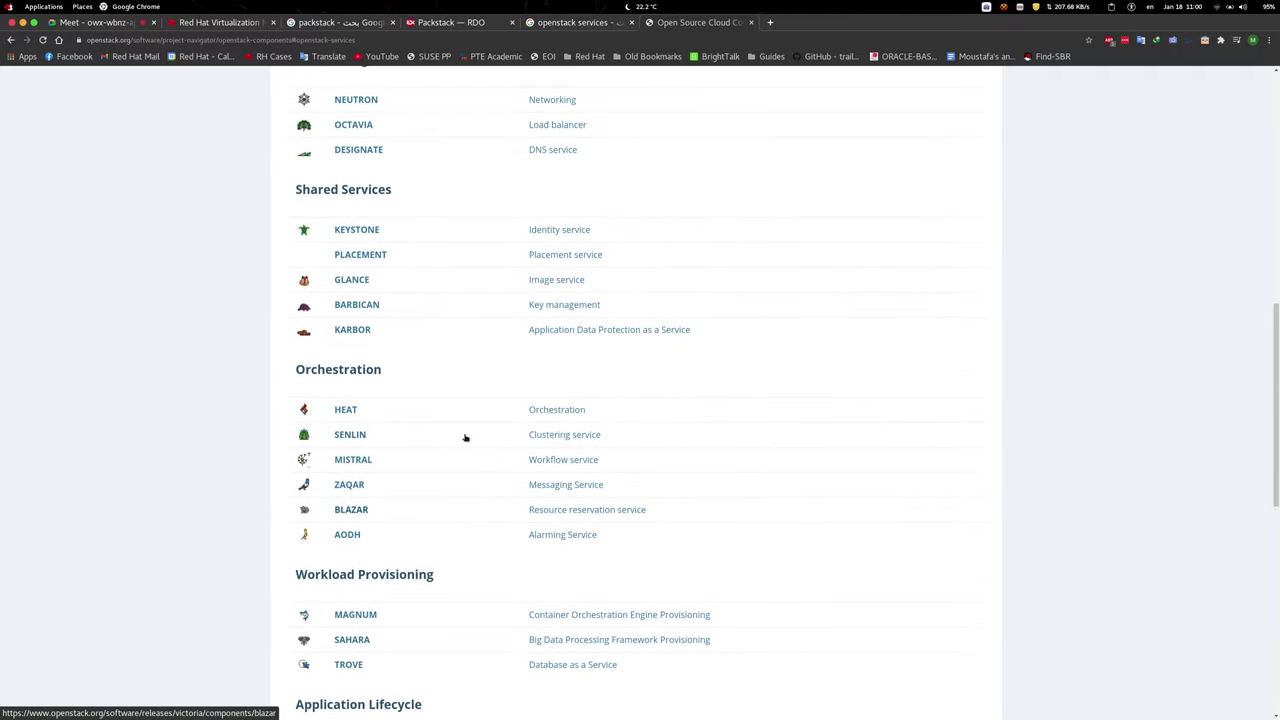
{"action": "scroll", "coordinate": [465, 437], "scroll_direction": "up", "scroll_amount": 6}
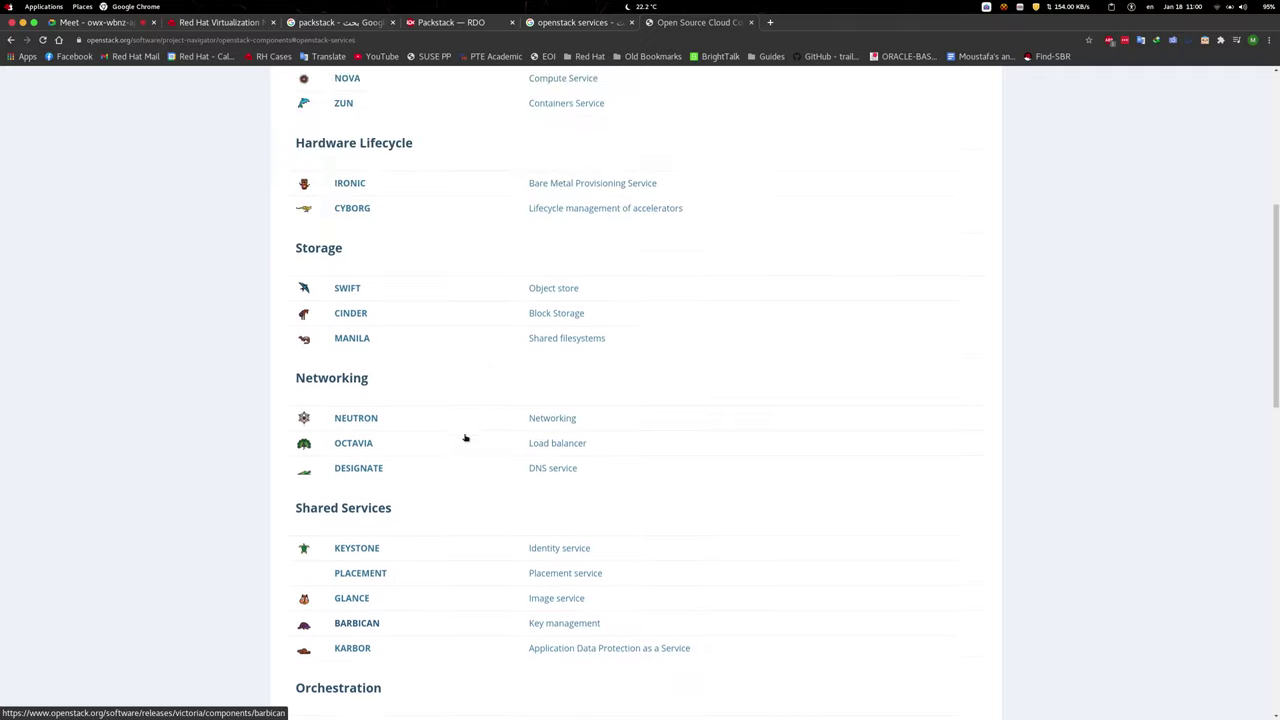
{"action": "scroll", "coordinate": [465, 437], "scroll_direction": "up", "scroll_amount": 8}
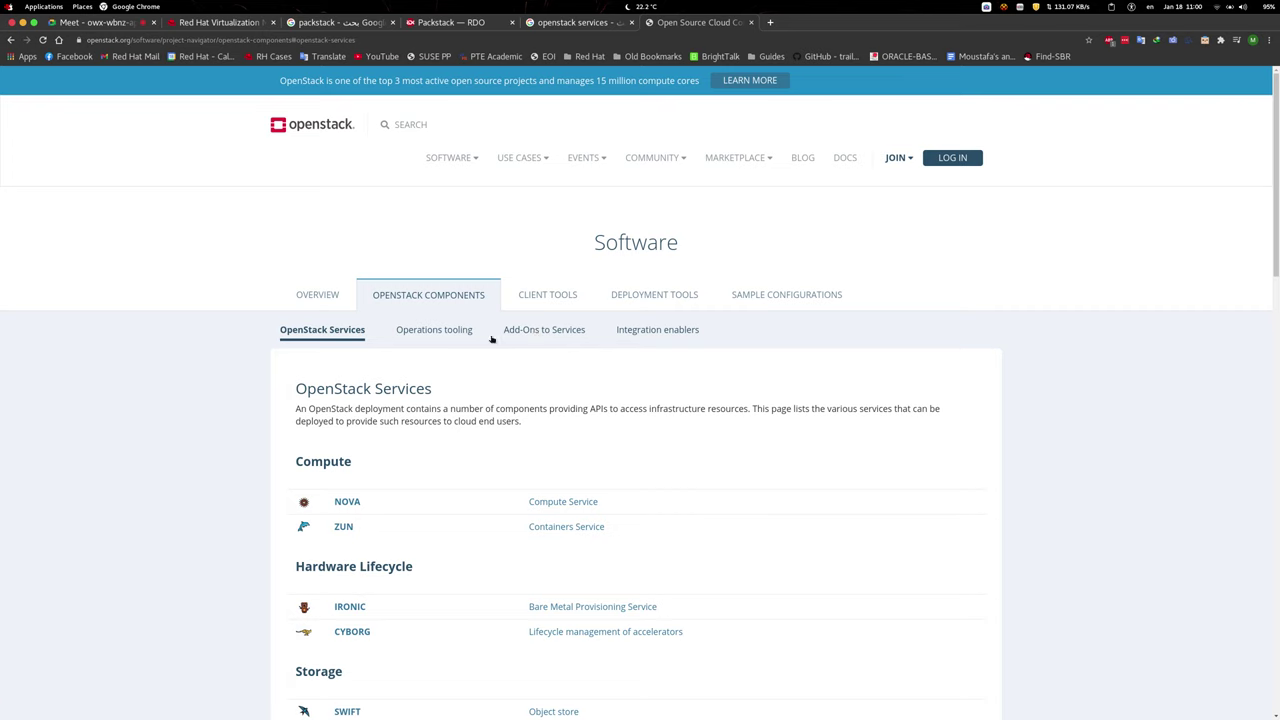
{"action": "left_click", "coordinate": [569, 336]}
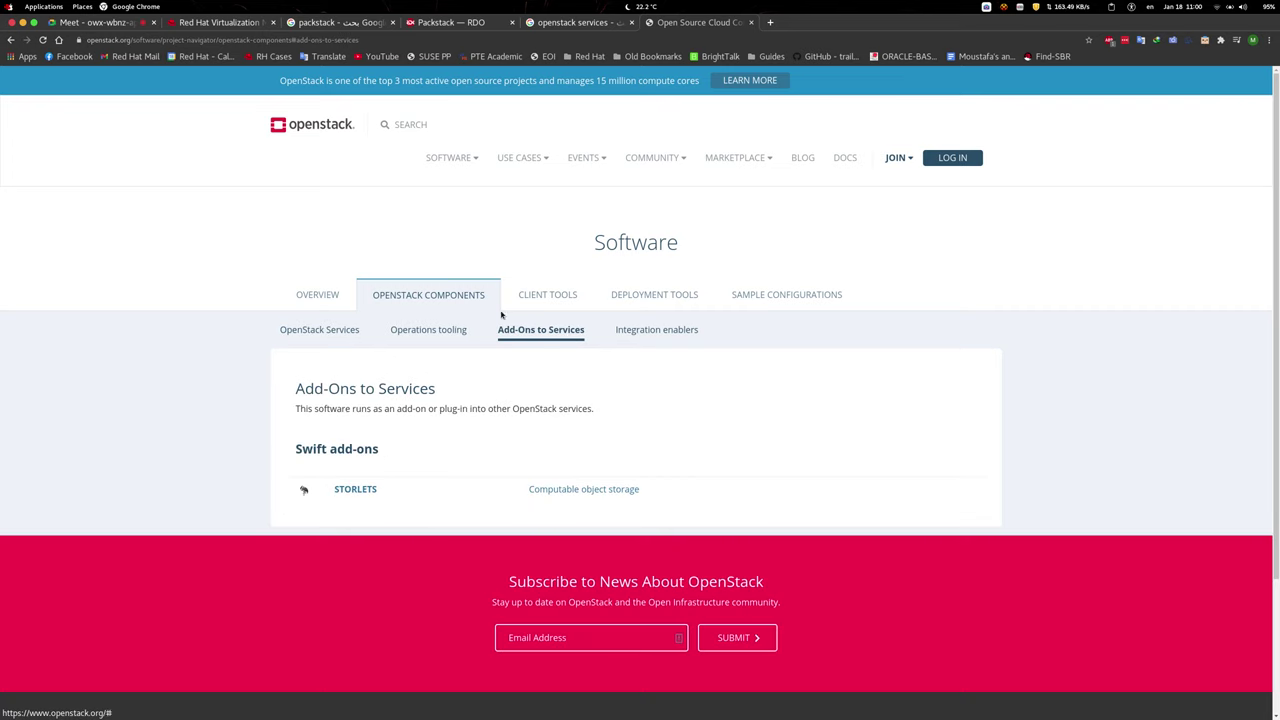
{"action": "left_click", "coordinate": [433, 338]}
Step: Revisit the OpenStack Services list and then the Operations tooling list
{"action": "scroll", "coordinate": [554, 417], "scroll_direction": "down", "scroll_amount": 3}
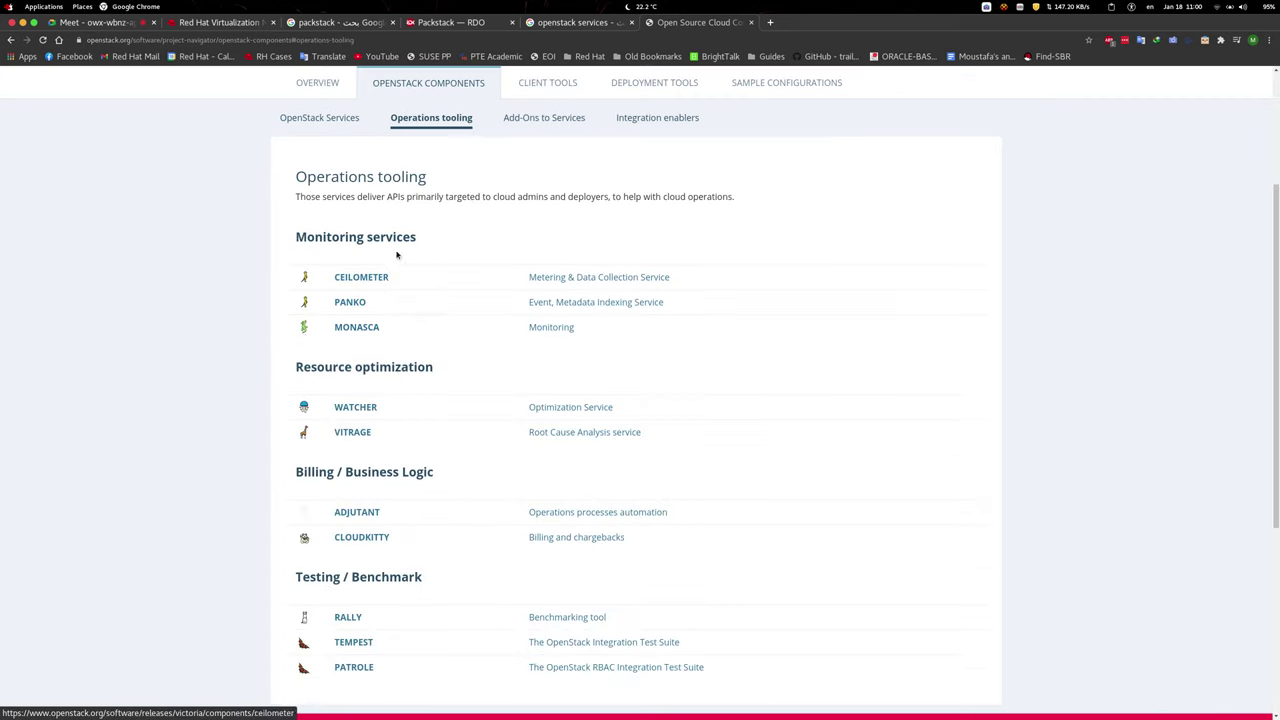
{"action": "scroll", "coordinate": [452, 513], "scroll_direction": "down", "scroll_amount": 2}
{"action": "scroll", "coordinate": [452, 513], "scroll_direction": "down", "scroll_amount": 2}
{"action": "scroll", "coordinate": [371, 408], "scroll_direction": "up", "scroll_amount": 5}
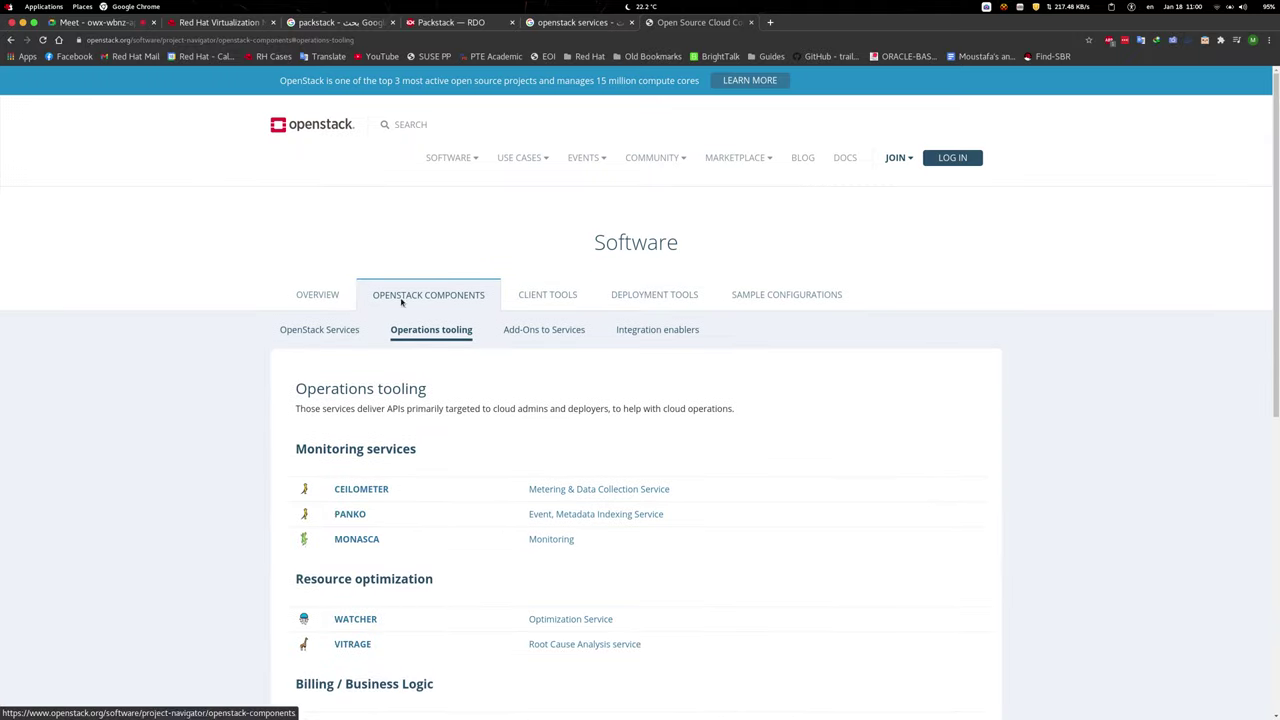
{"action": "left_click", "coordinate": [320, 332]}
{"action": "scroll", "coordinate": [390, 470], "scroll_direction": "down", "scroll_amount": 4}
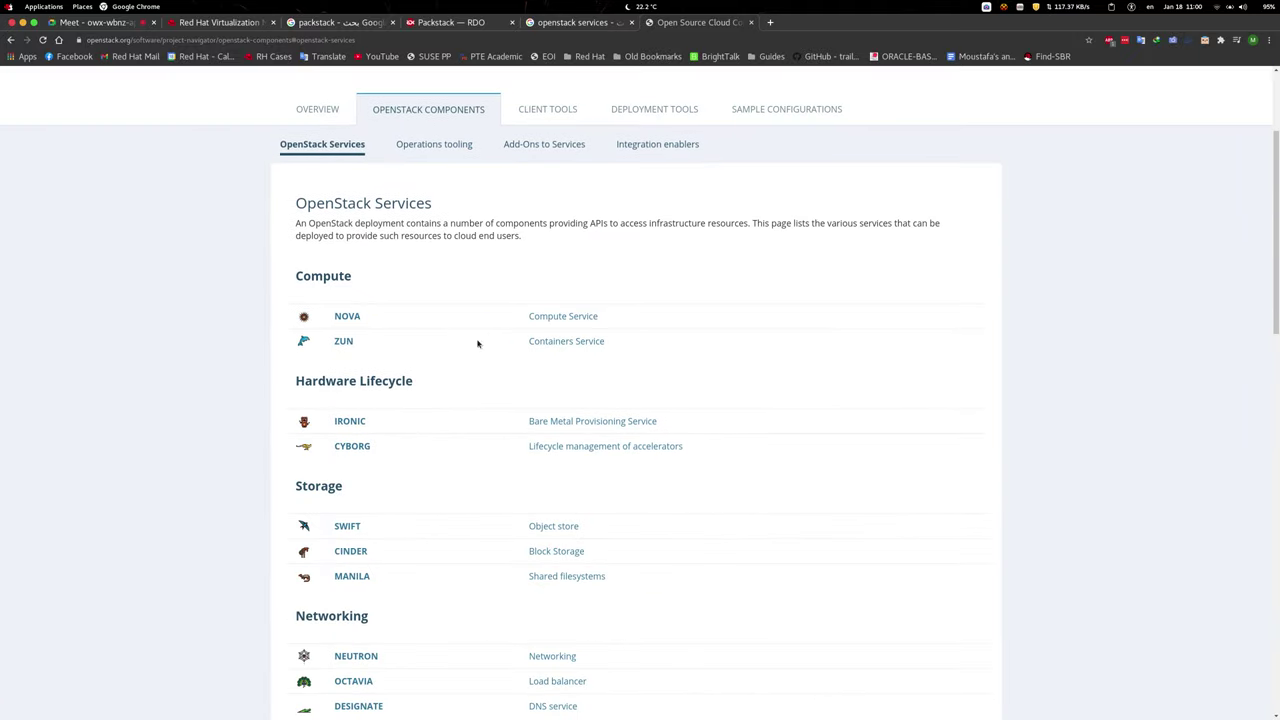
{"action": "scroll", "coordinate": [465, 355], "scroll_direction": "up", "scroll_amount": 4}
{"action": "left_click", "coordinate": [443, 304]}
{"action": "scroll", "coordinate": [526, 346], "scroll_direction": "down", "scroll_amount": 2}
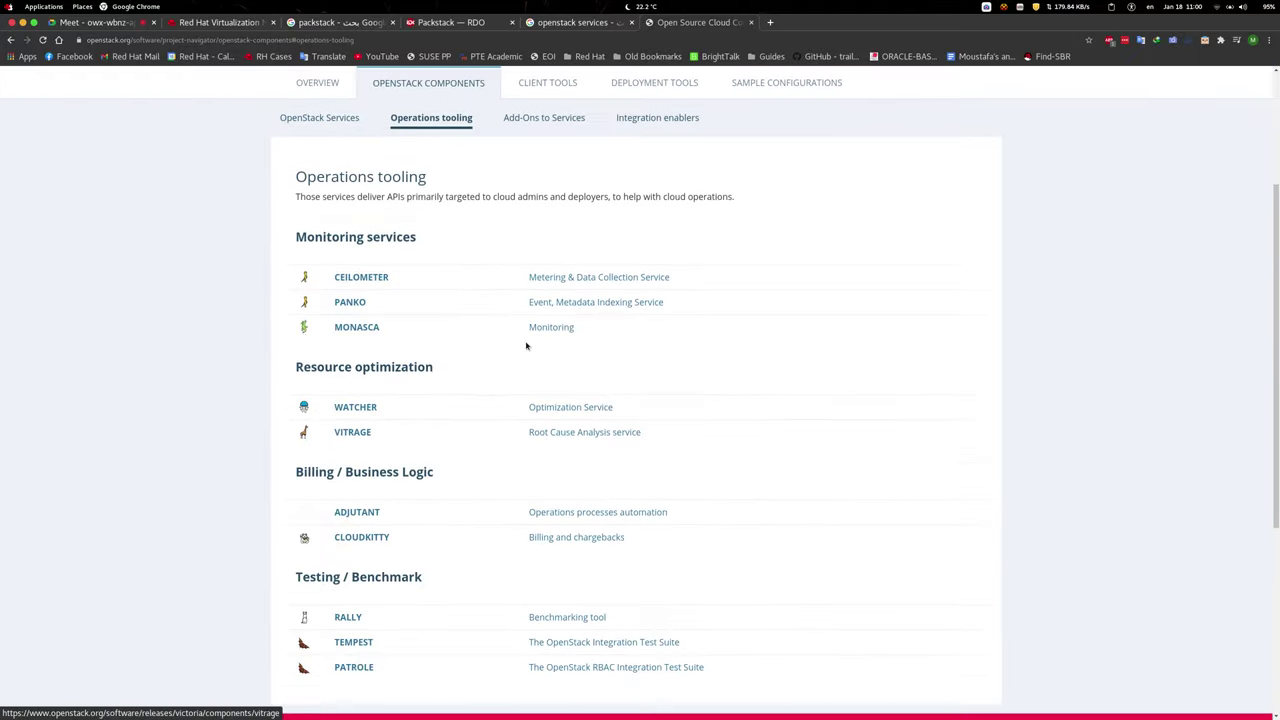
{"action": "scroll", "coordinate": [546, 341], "scroll_direction": "up", "scroll_amount": 2}
Step: Compare the Integration enablers and Add-Ons to Services lists, then open Deployment Tools
{"action": "left_click", "coordinate": [539, 306]}
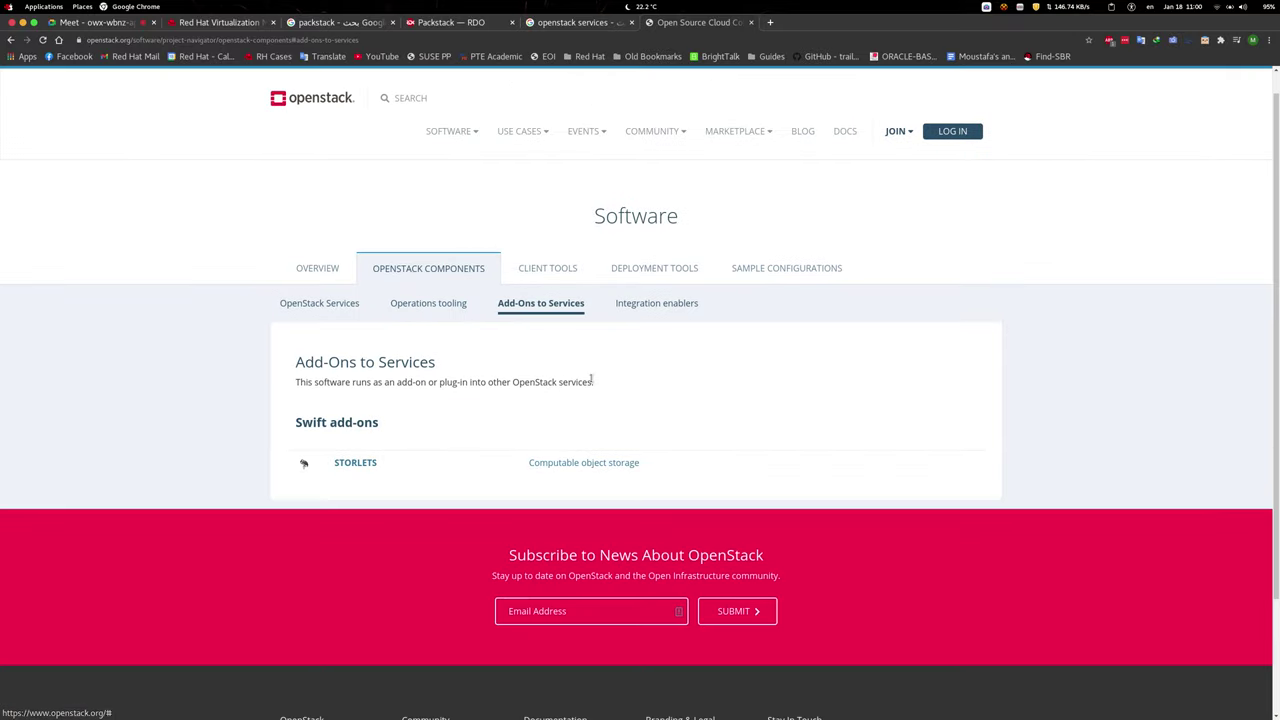
{"action": "left_click", "coordinate": [682, 308]}
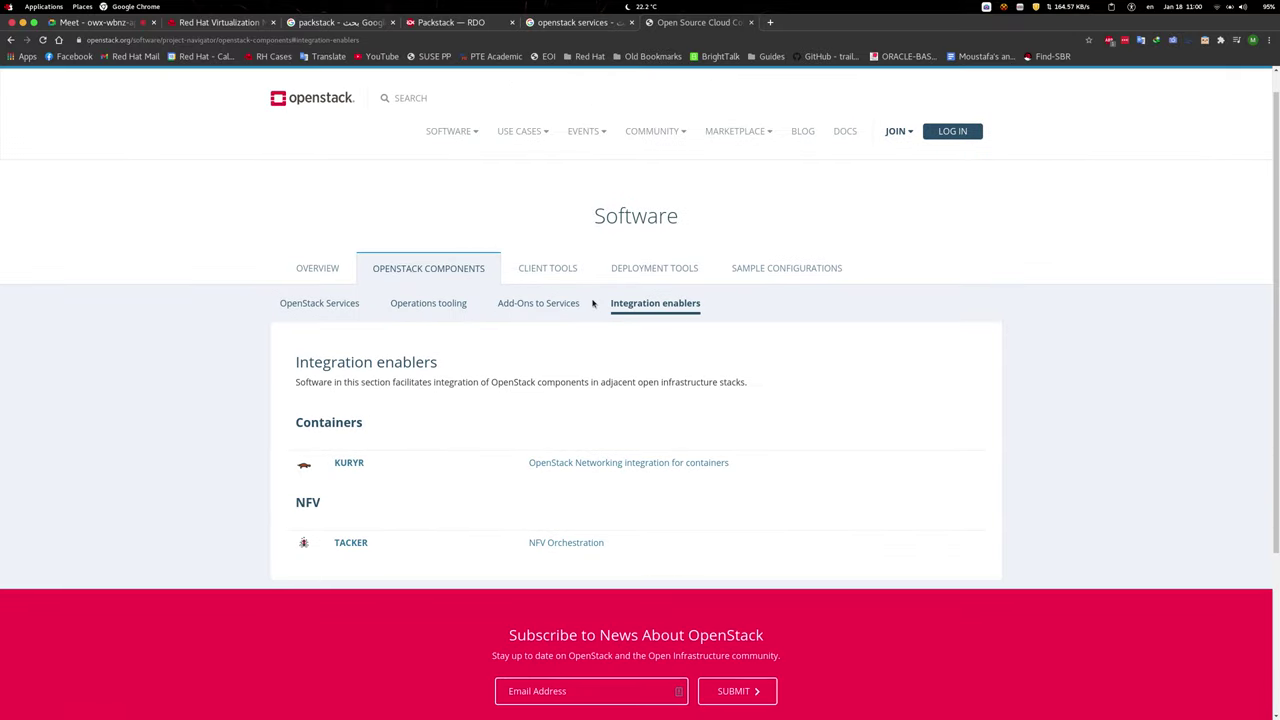
{"action": "left_click", "coordinate": [541, 310]}
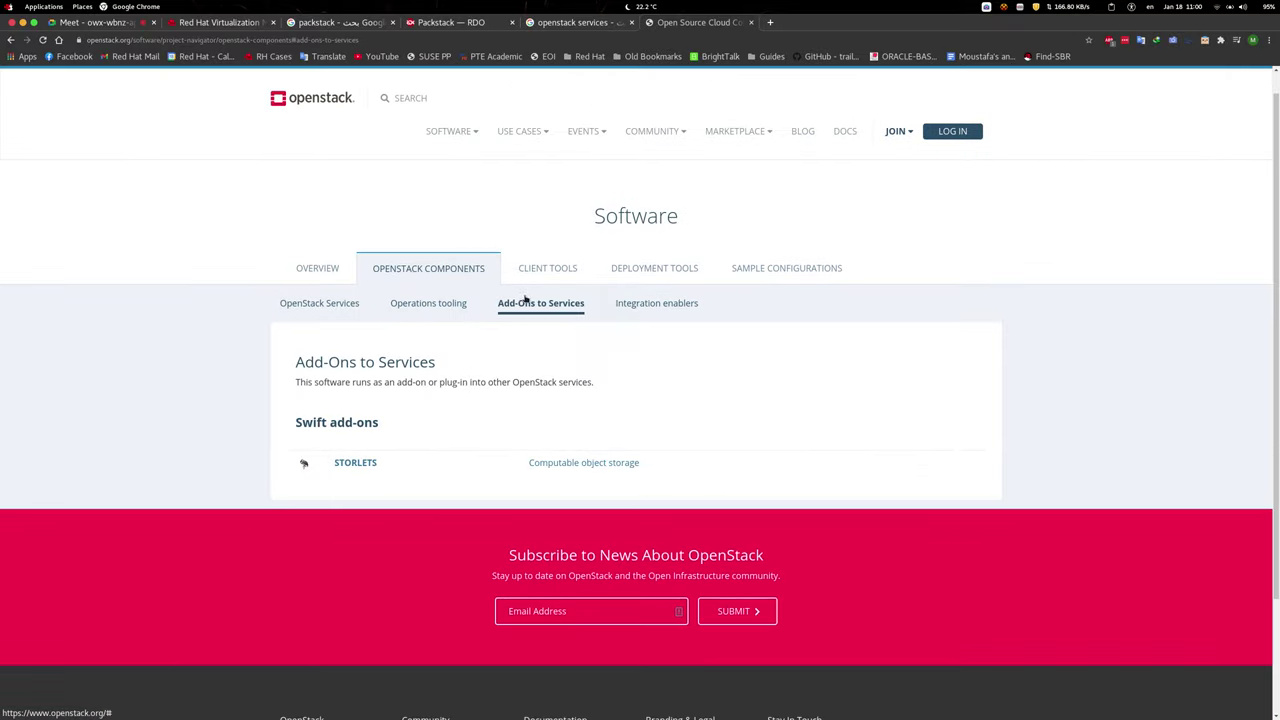
{"action": "left_click", "coordinate": [682, 278]}
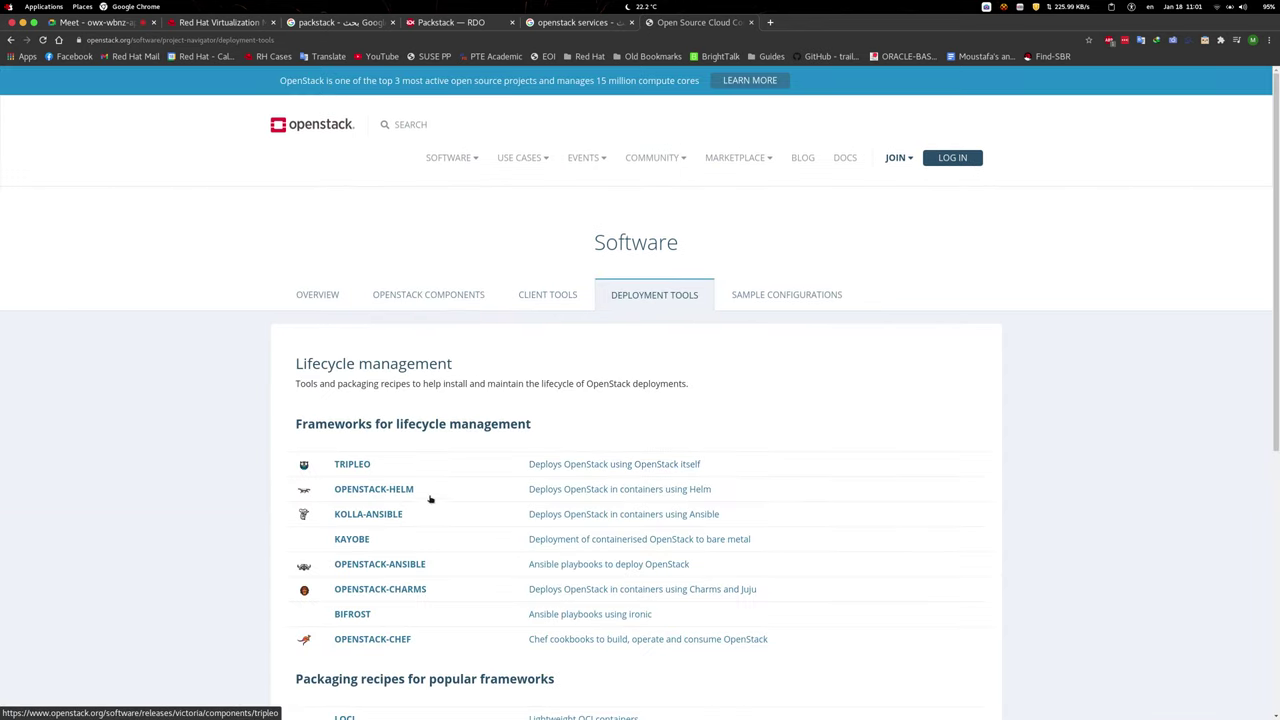
Step: Open the Compute Starter Kit sample configuration and select its GLANCE Image service card
{"action": "scroll", "coordinate": [446, 580], "scroll_direction": "down", "scroll_amount": 3}
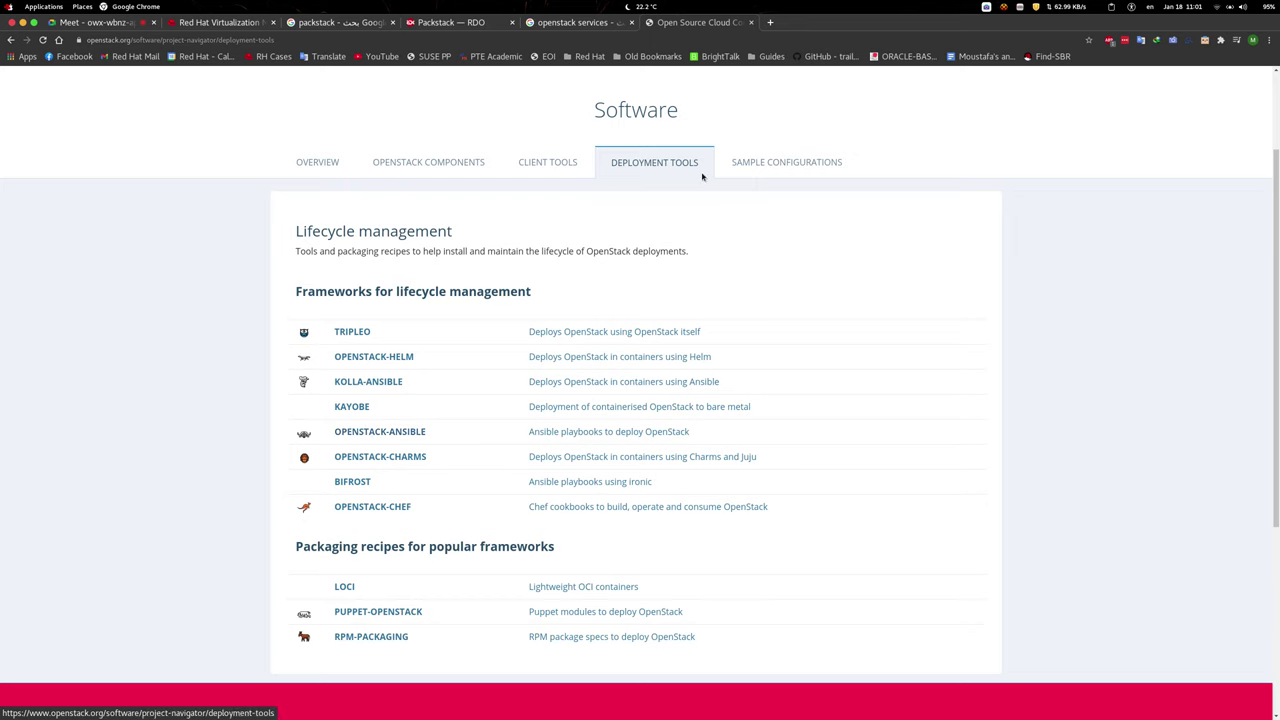
{"action": "scroll", "coordinate": [676, 384], "scroll_direction": "up", "scroll_amount": 3}
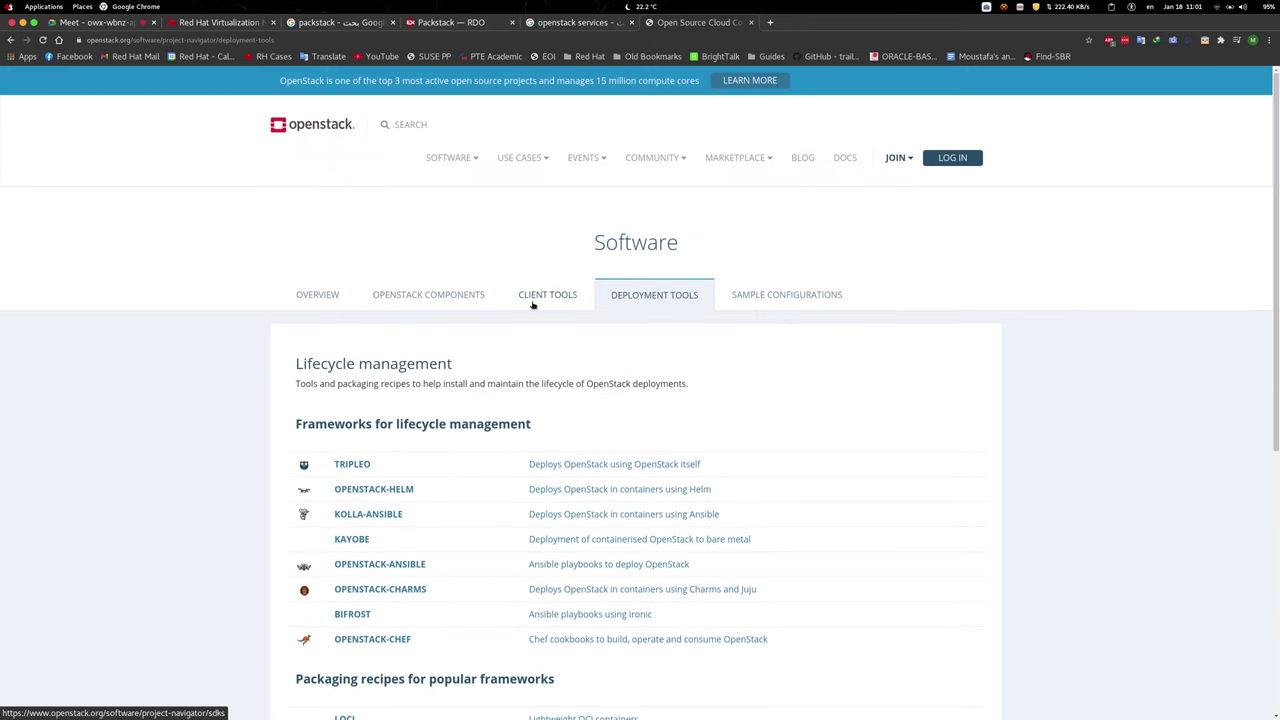
{"action": "left_click", "coordinate": [786, 294]}
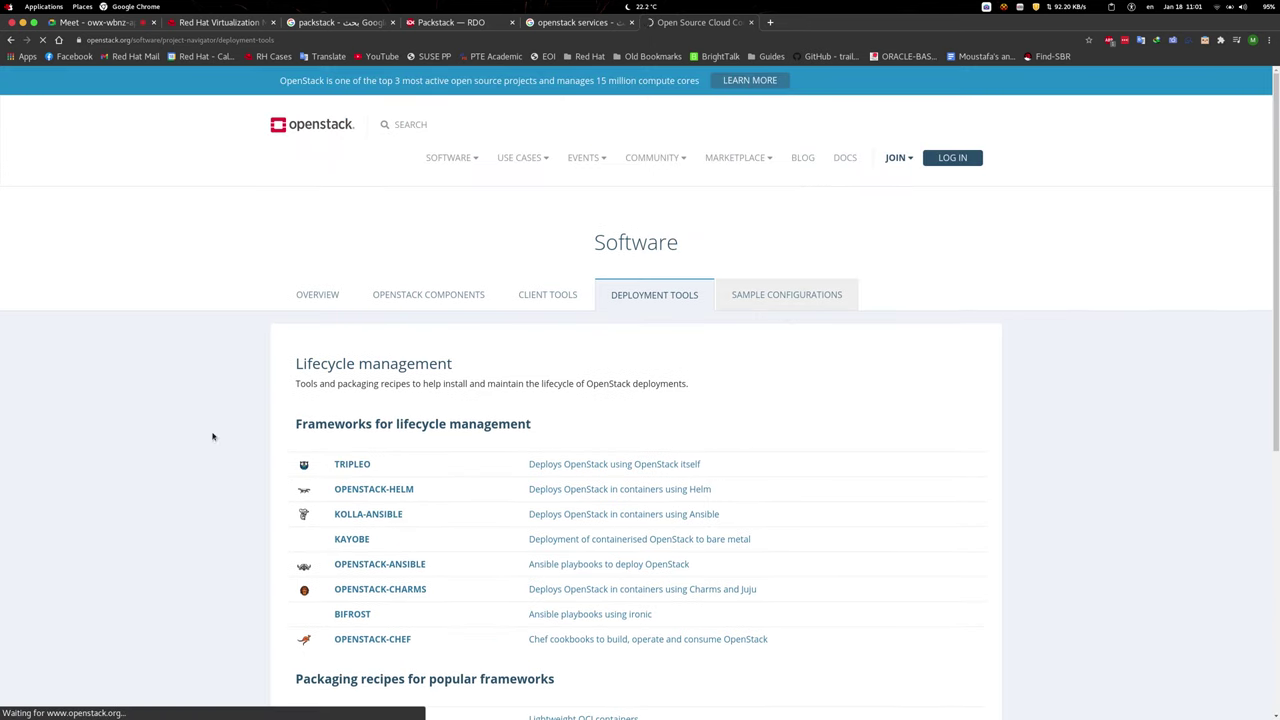
{"action": "left_click", "coordinate": [755, 296]}
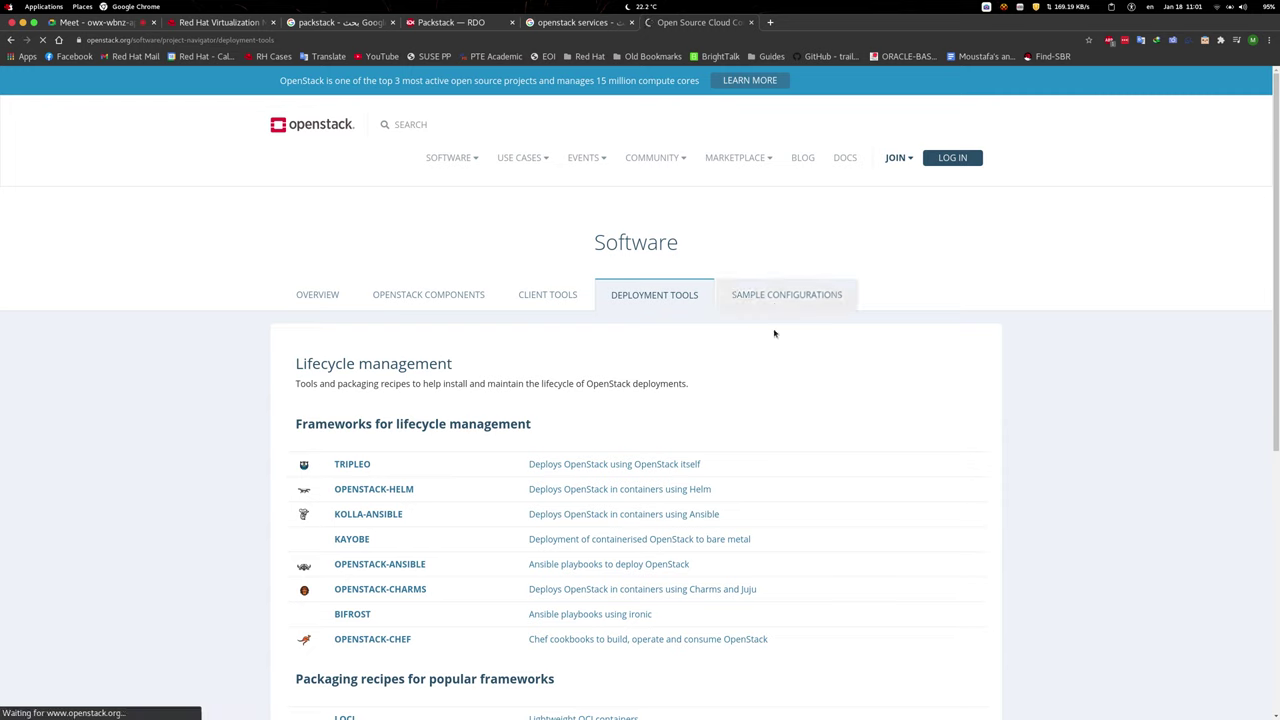
{"action": "scroll", "coordinate": [334, 491], "scroll_direction": "down", "scroll_amount": 3}
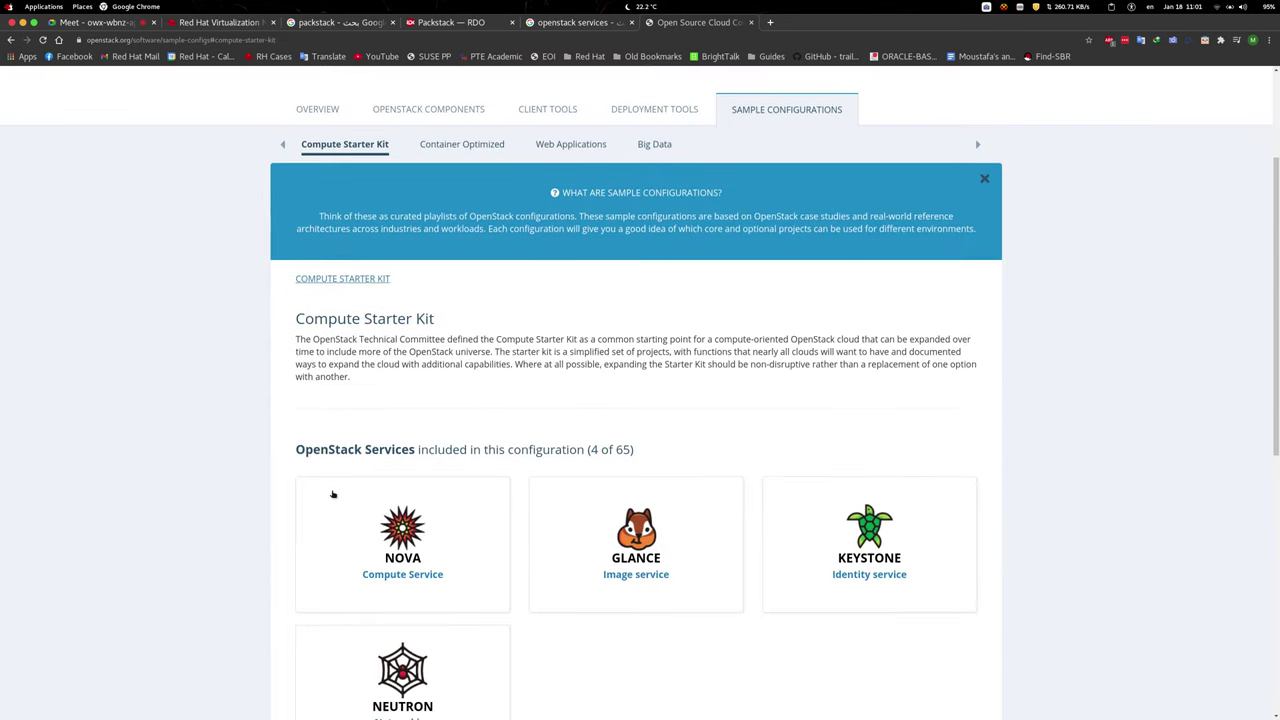
{"action": "scroll", "coordinate": [338, 492], "scroll_direction": "down", "scroll_amount": 3}
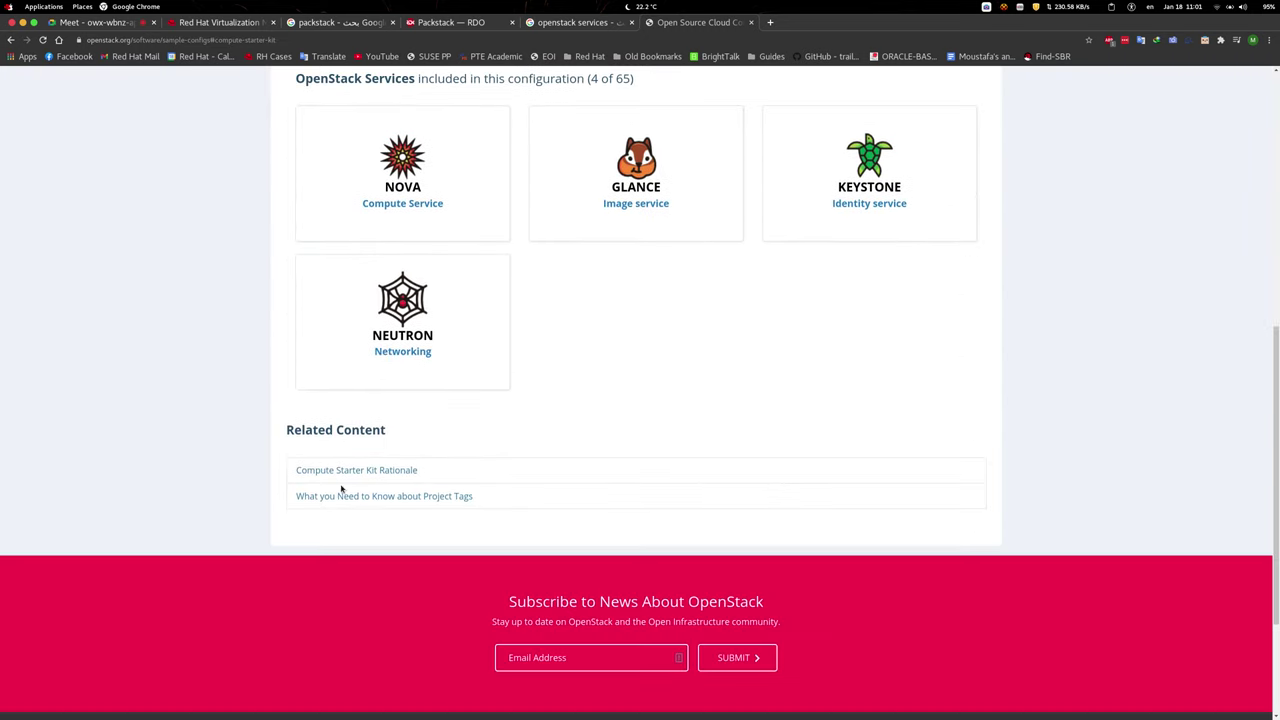
{"action": "left_click", "coordinate": [633, 204]}
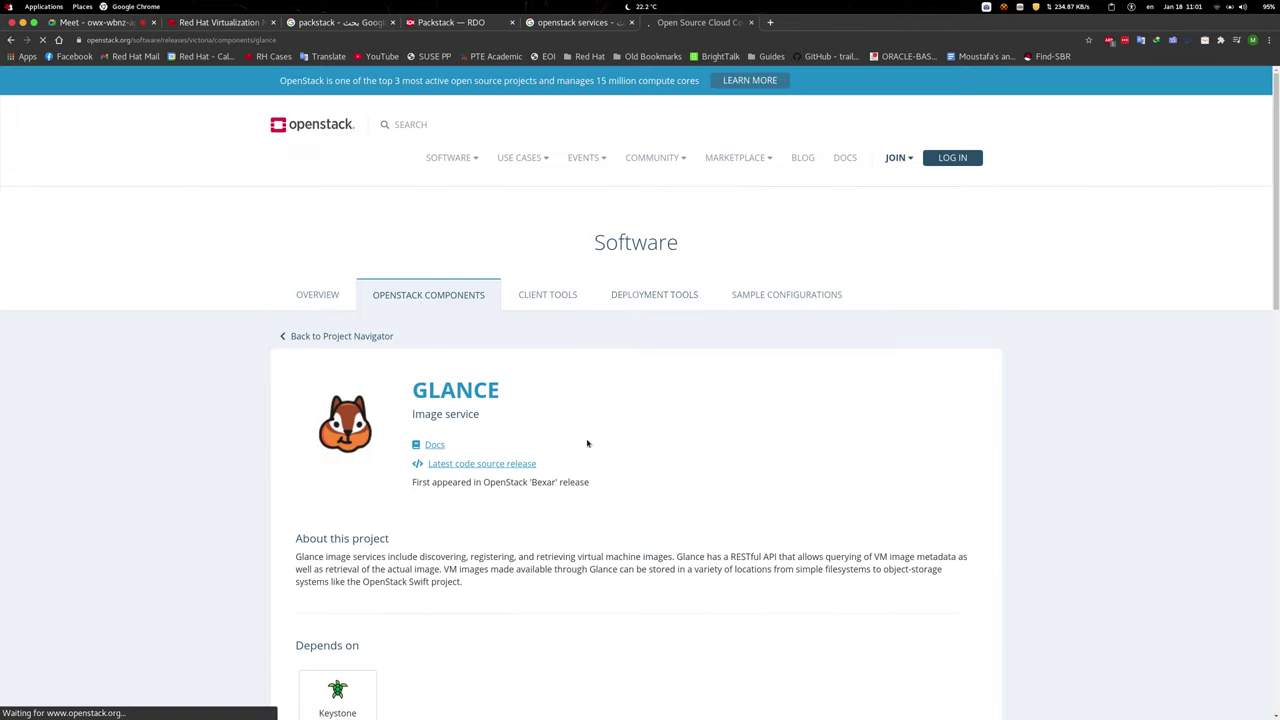
Step: Open Glance's documentation from its project page and browse back to the docs overview
{"action": "scroll", "coordinate": [588, 446], "scroll_direction": "down", "scroll_amount": 6}
{"action": "scroll", "coordinate": [586, 506], "scroll_direction": "down", "scroll_amount": 3}
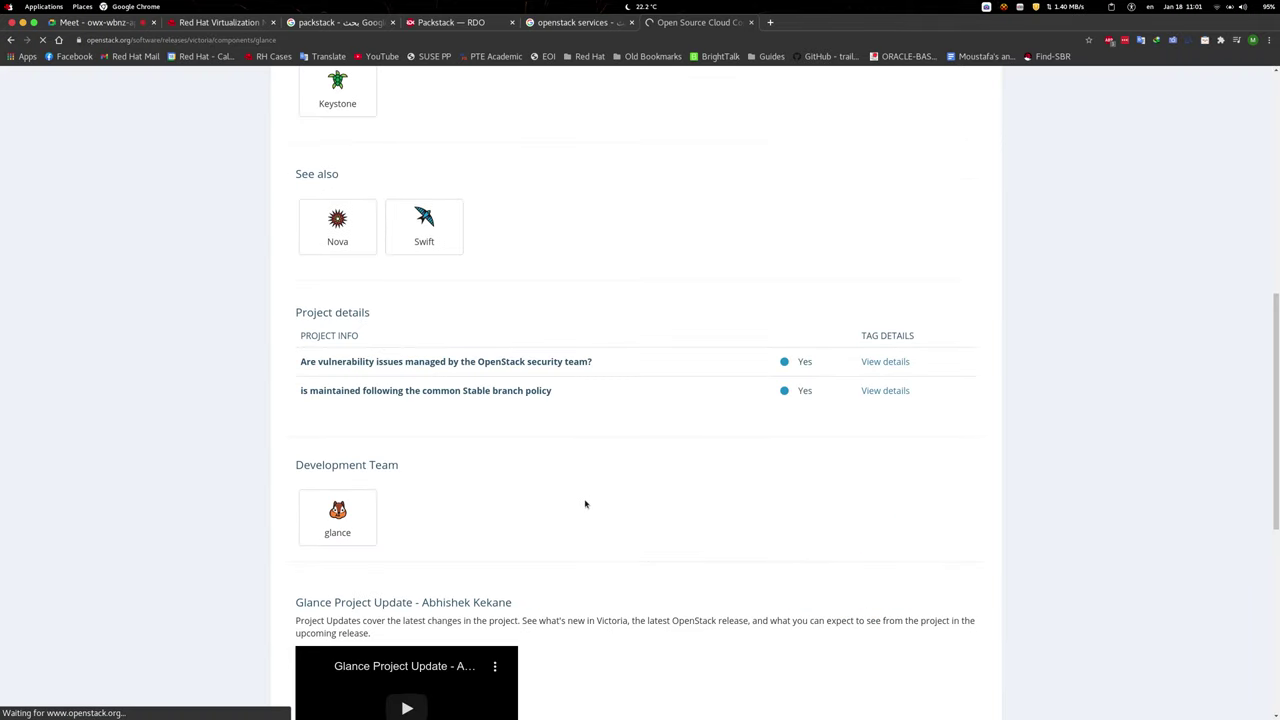
{"action": "scroll", "coordinate": [573, 505], "scroll_direction": "down", "scroll_amount": 3}
{"action": "scroll", "coordinate": [573, 505], "scroll_direction": "down", "scroll_amount": 3}
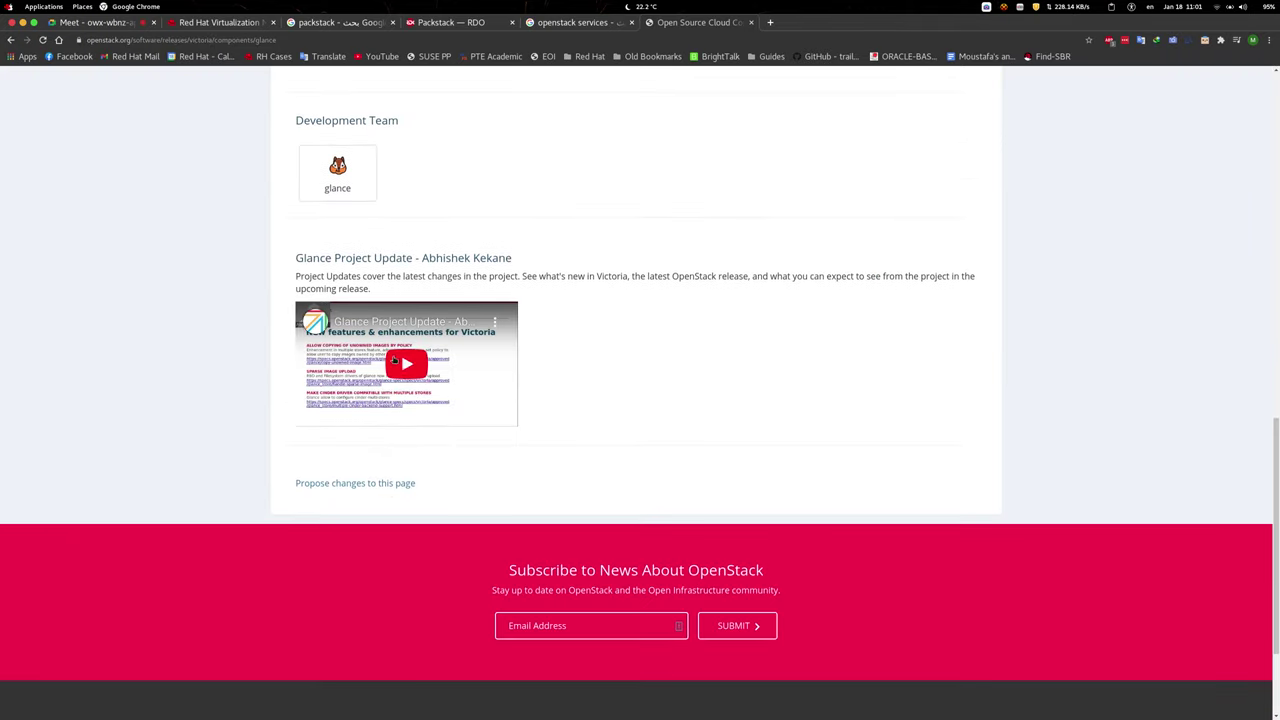
{"action": "scroll", "coordinate": [557, 403], "scroll_direction": "up", "scroll_amount": 5}
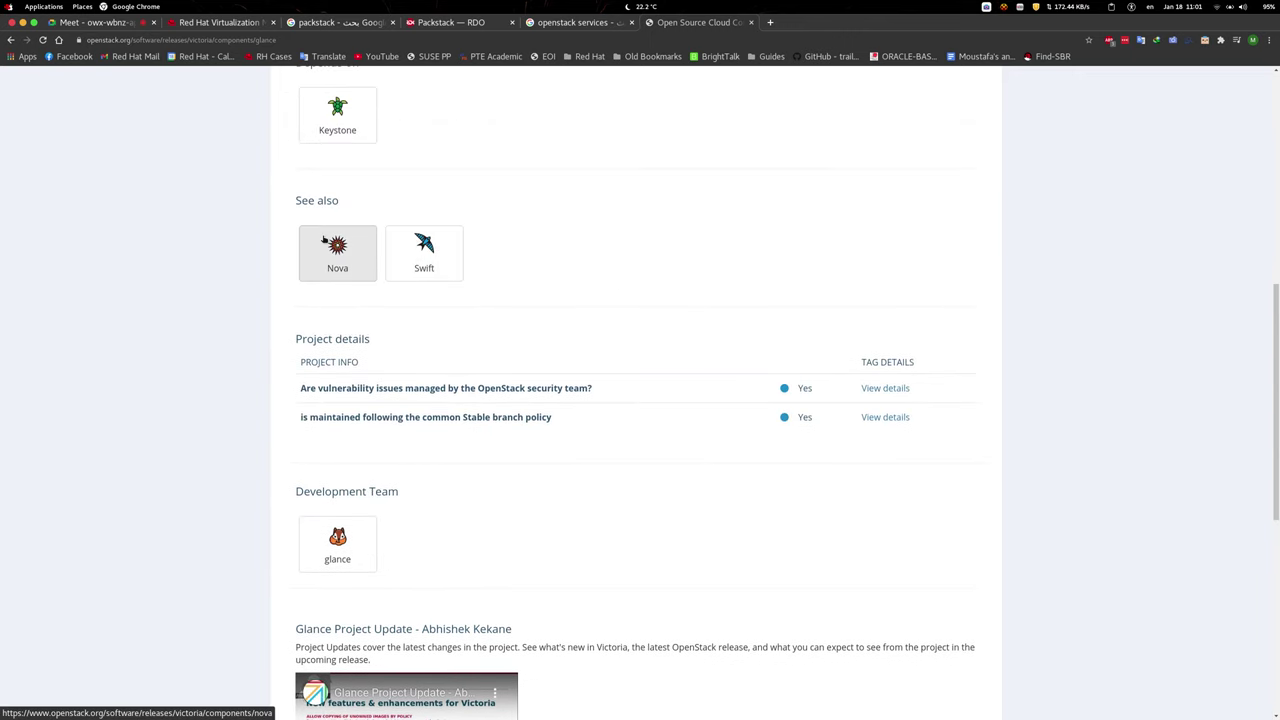
{"action": "scroll", "coordinate": [390, 346], "scroll_direction": "up", "scroll_amount": 1}
{"action": "scroll", "coordinate": [390, 346], "scroll_direction": "up", "scroll_amount": 5}
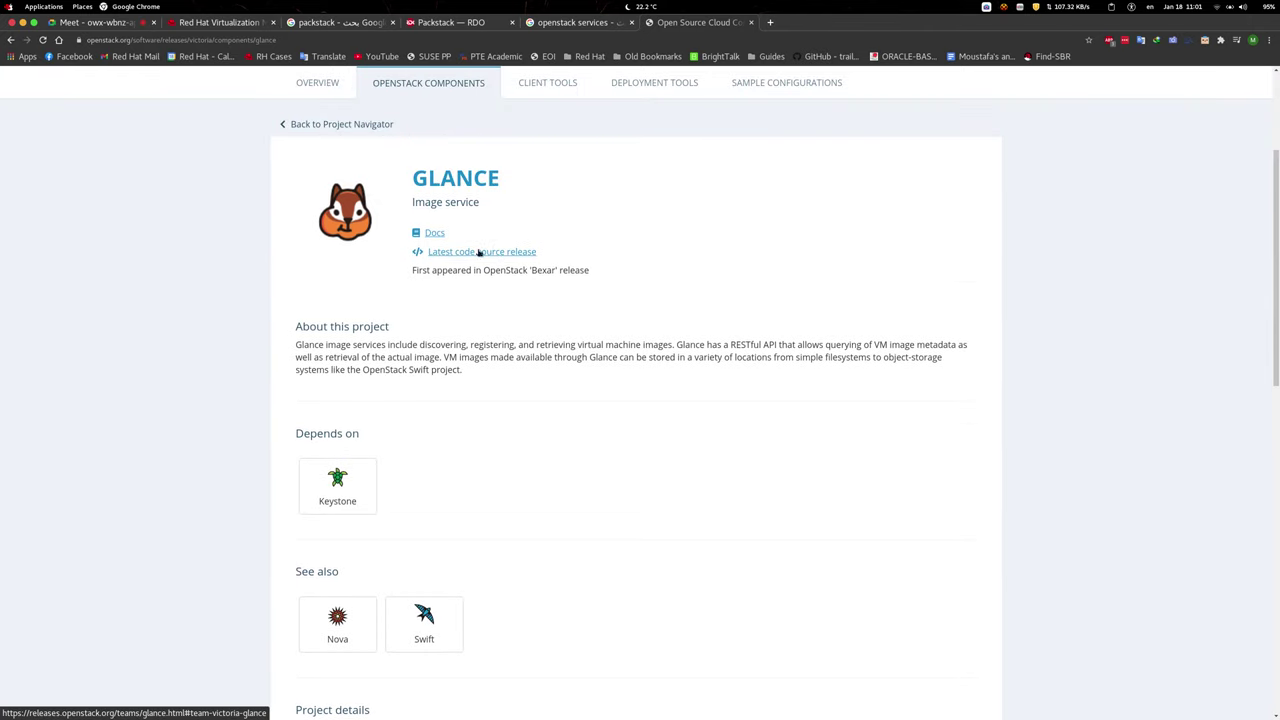
{"action": "left_click", "coordinate": [436, 235]}
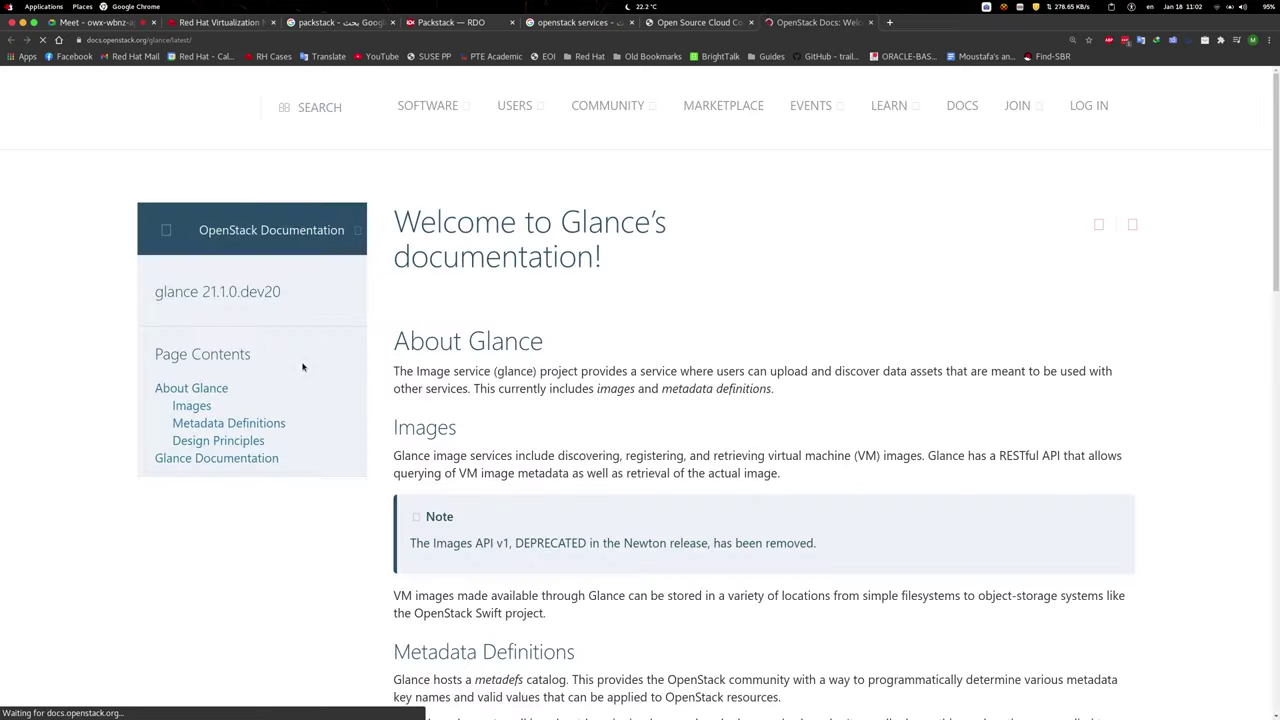
{"action": "scroll", "coordinate": [303, 367], "scroll_direction": "down", "scroll_amount": 5}
{"action": "scroll", "coordinate": [303, 367], "scroll_direction": "down", "scroll_amount": 6}
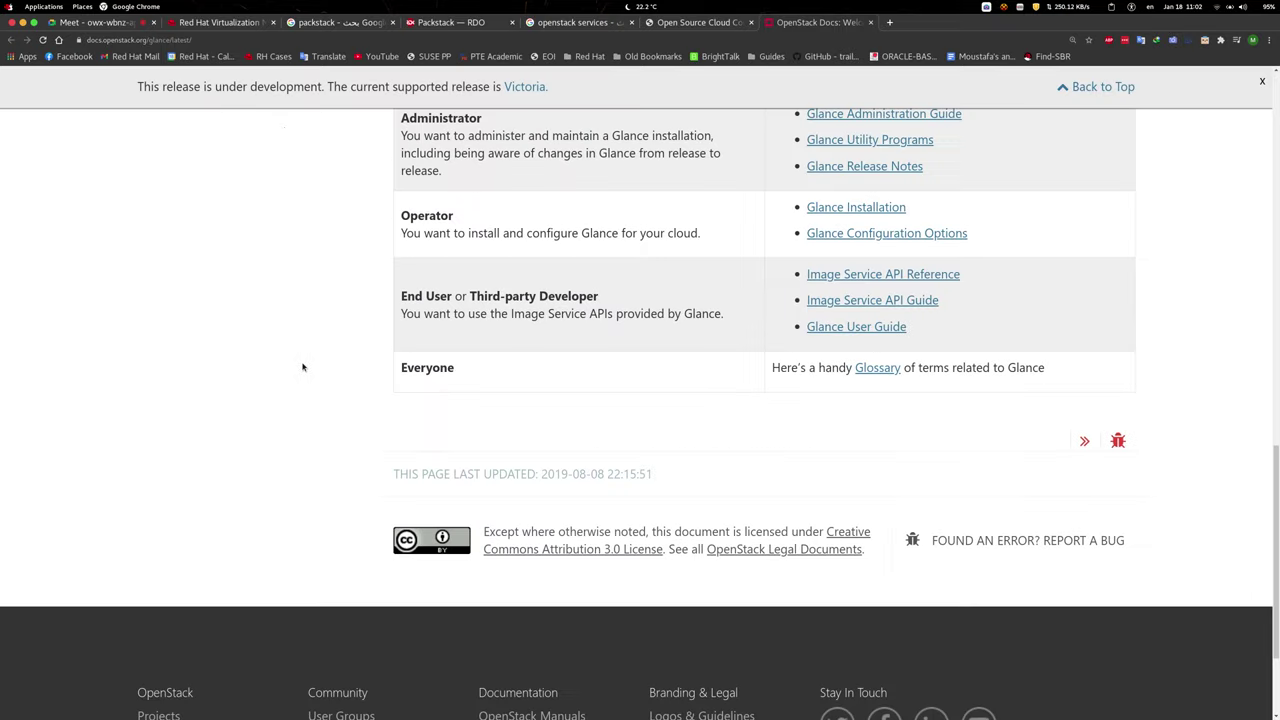
{"action": "scroll", "coordinate": [313, 374], "scroll_direction": "up", "scroll_amount": 3}
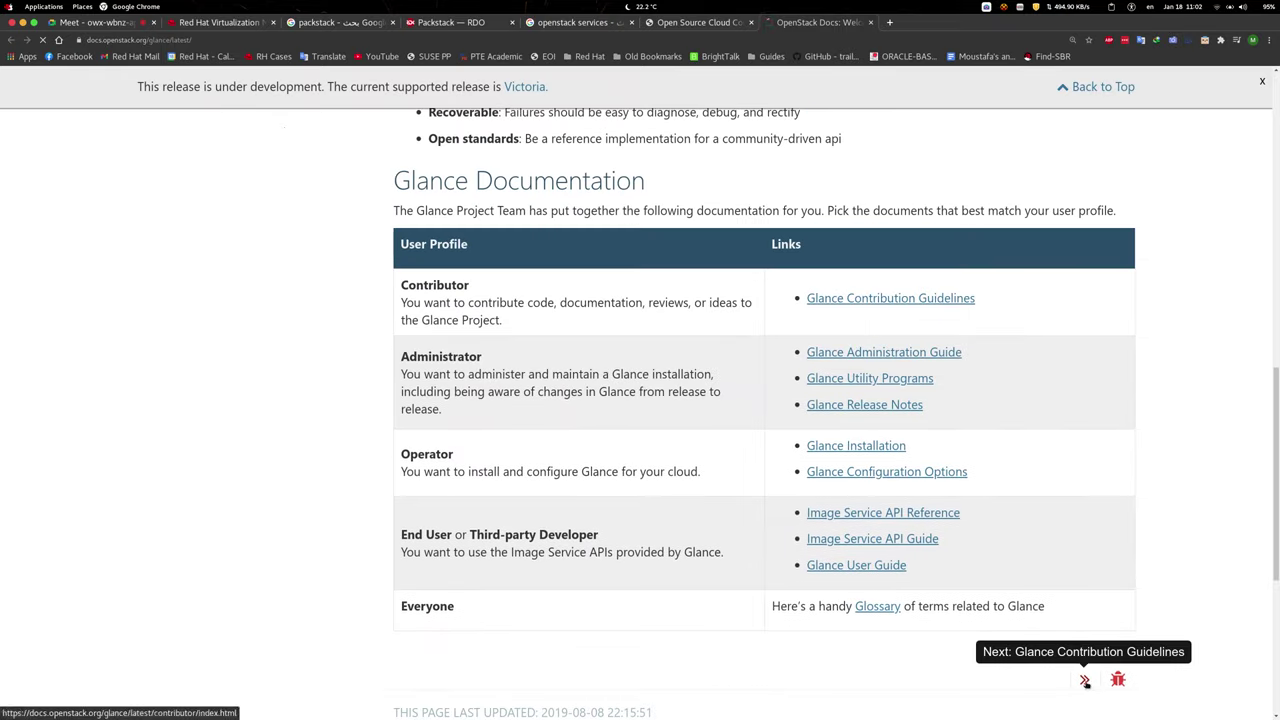
{"action": "left_click", "coordinate": [1084, 679]}
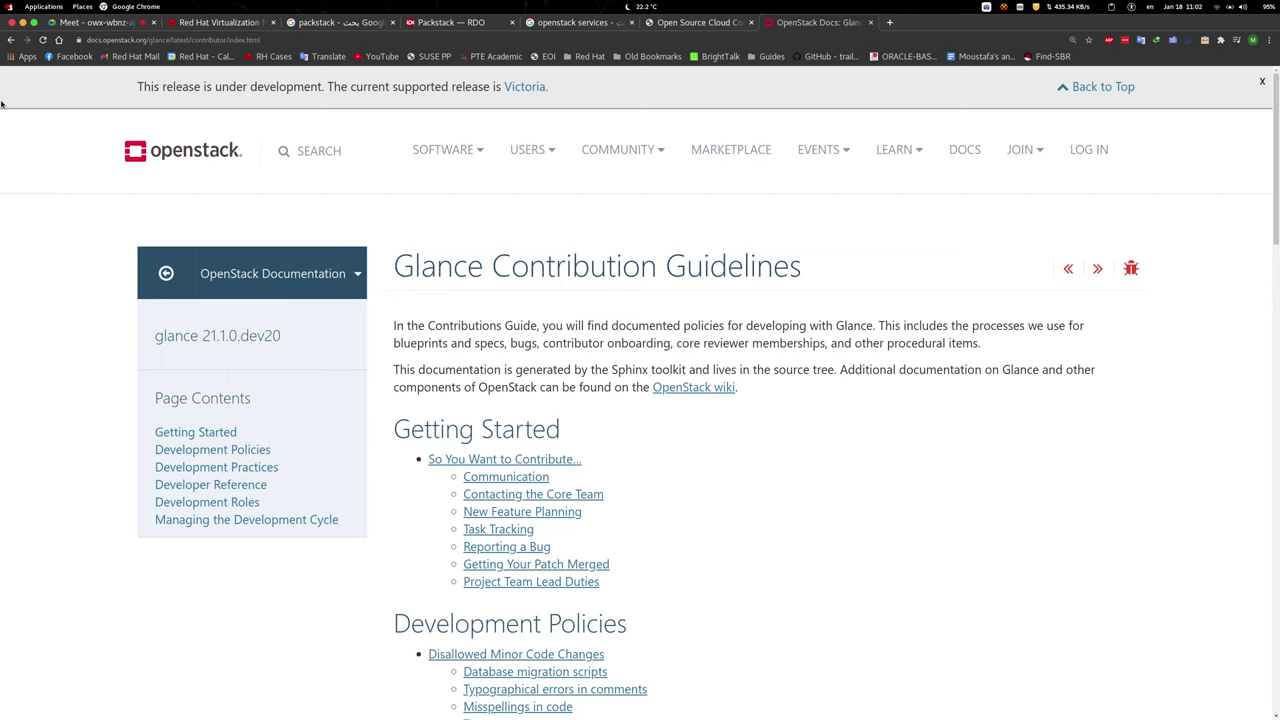
{"action": "left_click", "coordinate": [11, 40]}
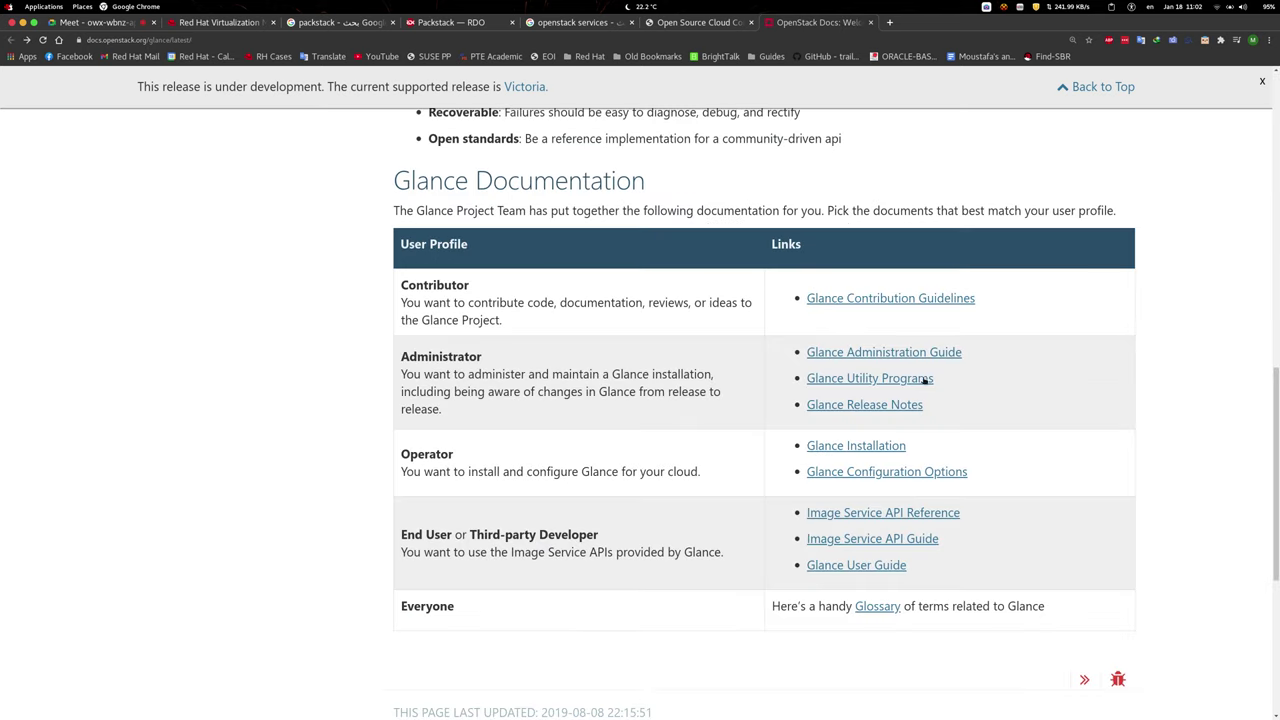
Step: Open Glance Installation and Configuration Options in background tabs and view the Installation guide
{"action": "middle_click", "coordinate": [861, 449]}
{"action": "middle_click", "coordinate": [920, 471]}
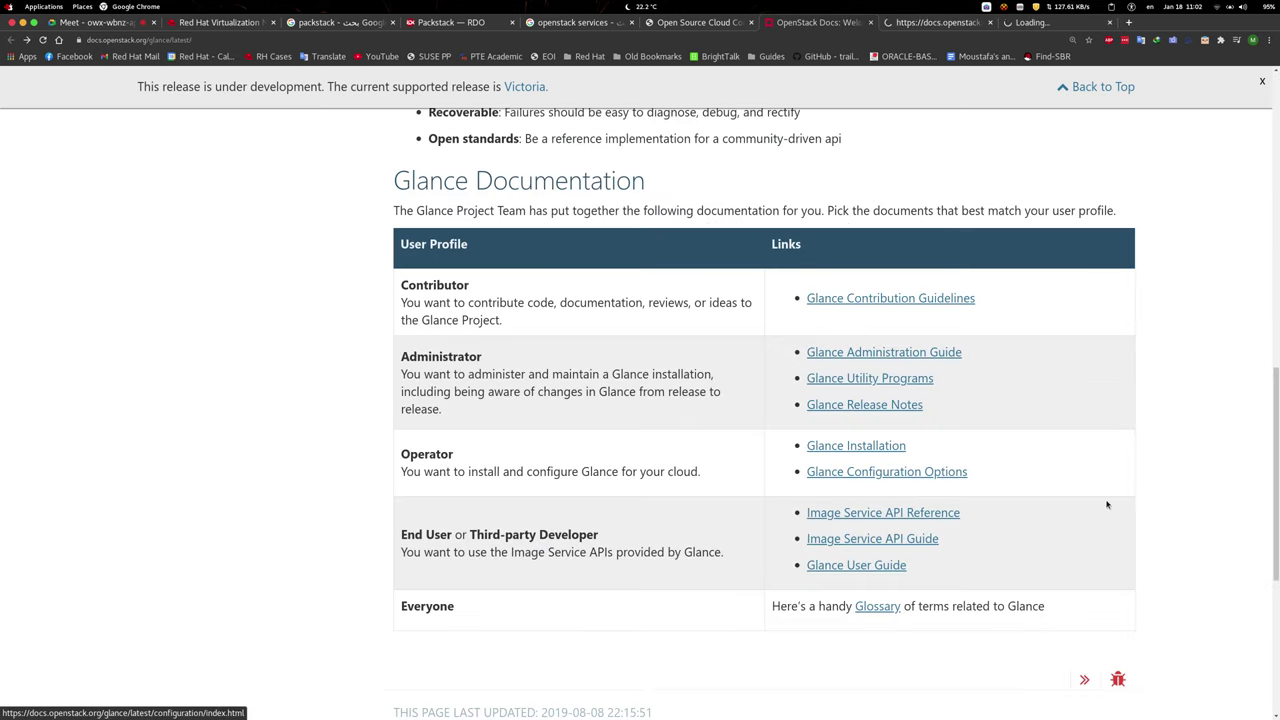
{"action": "key", "text": "ctrl+Tab"}
{"action": "scroll", "coordinate": [746, 534], "scroll_direction": "down", "scroll_amount": 4}
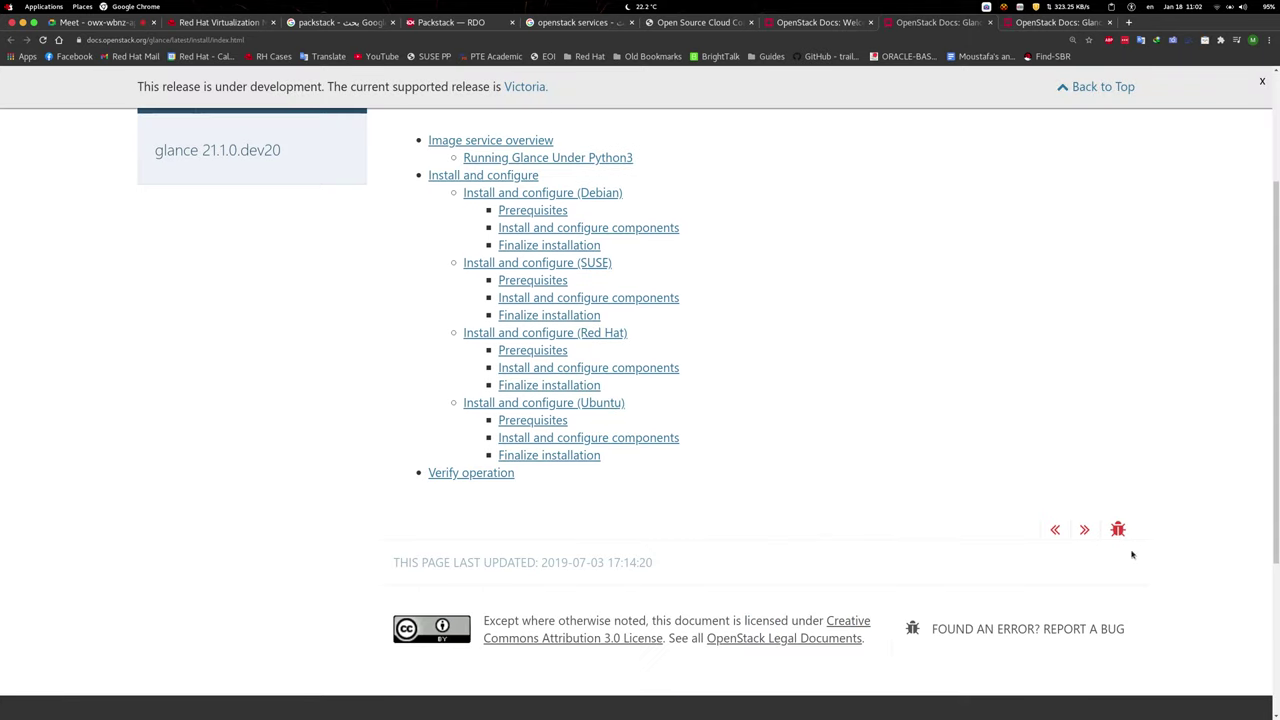
{"action": "scroll", "coordinate": [552, 257], "scroll_direction": "up", "scroll_amount": 1}
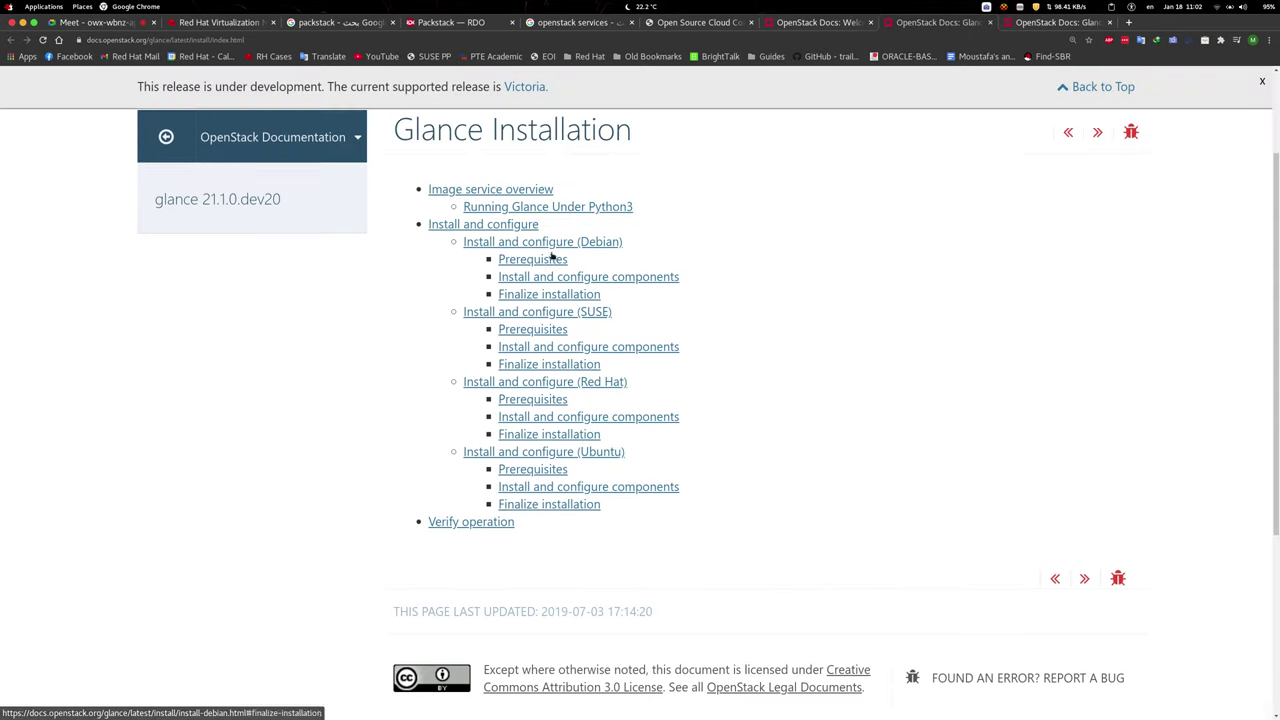
Step: Read through the Red Hat 'Install and configure' guide for Glance, then close its tab
{"action": "left_click", "coordinate": [549, 388]}
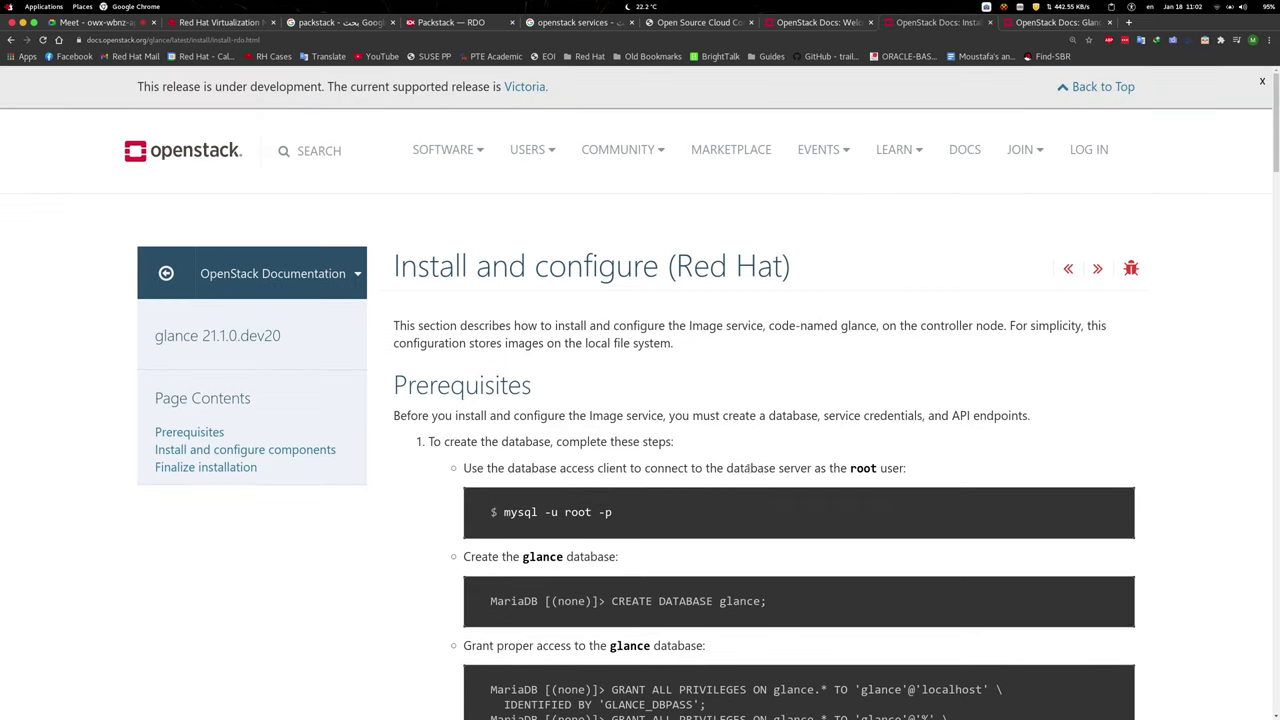
{"action": "scroll", "coordinate": [590, 460], "scroll_direction": "down", "scroll_amount": 10}
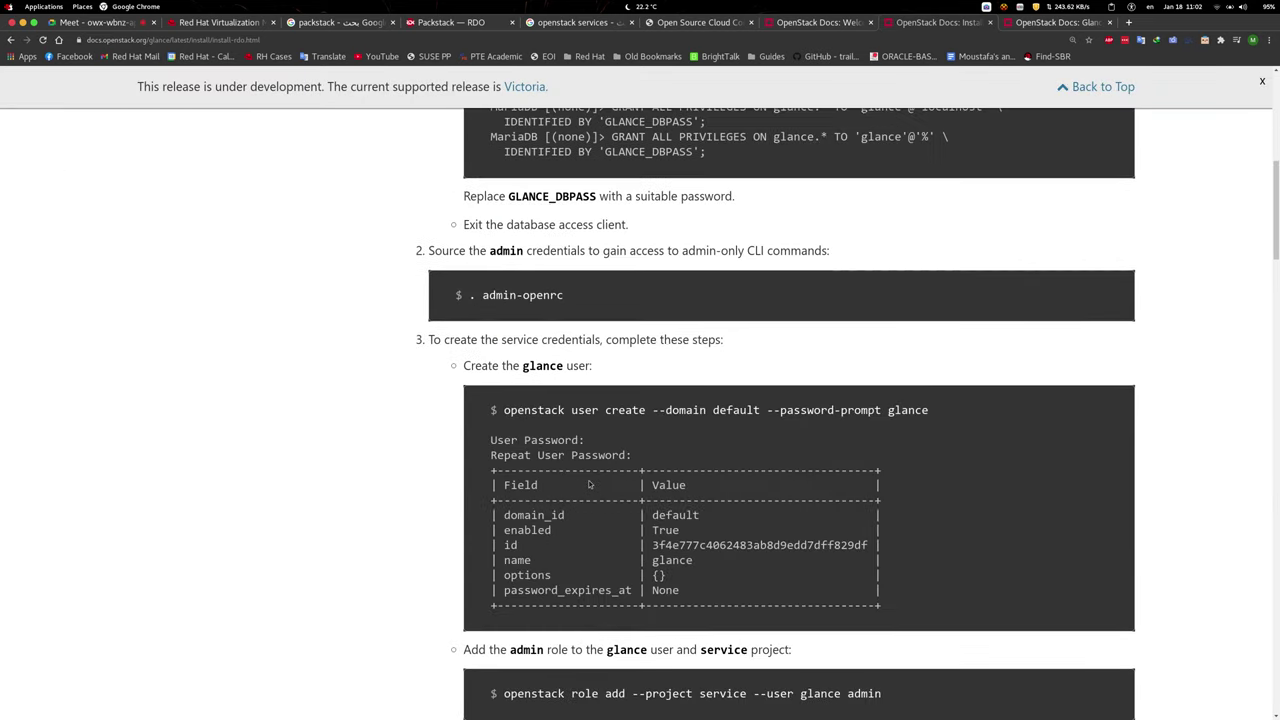
{"action": "scroll", "coordinate": [590, 486], "scroll_direction": "down", "scroll_amount": 7}
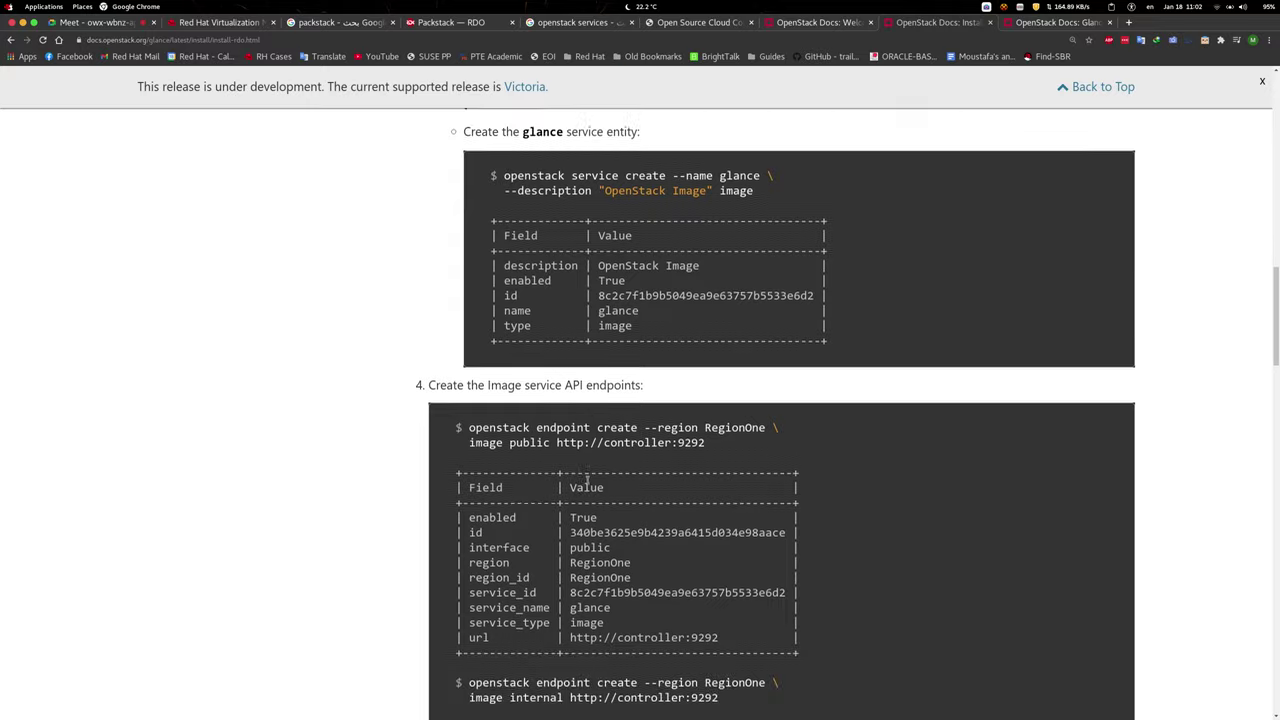
{"action": "scroll", "coordinate": [587, 480], "scroll_direction": "down", "scroll_amount": 7}
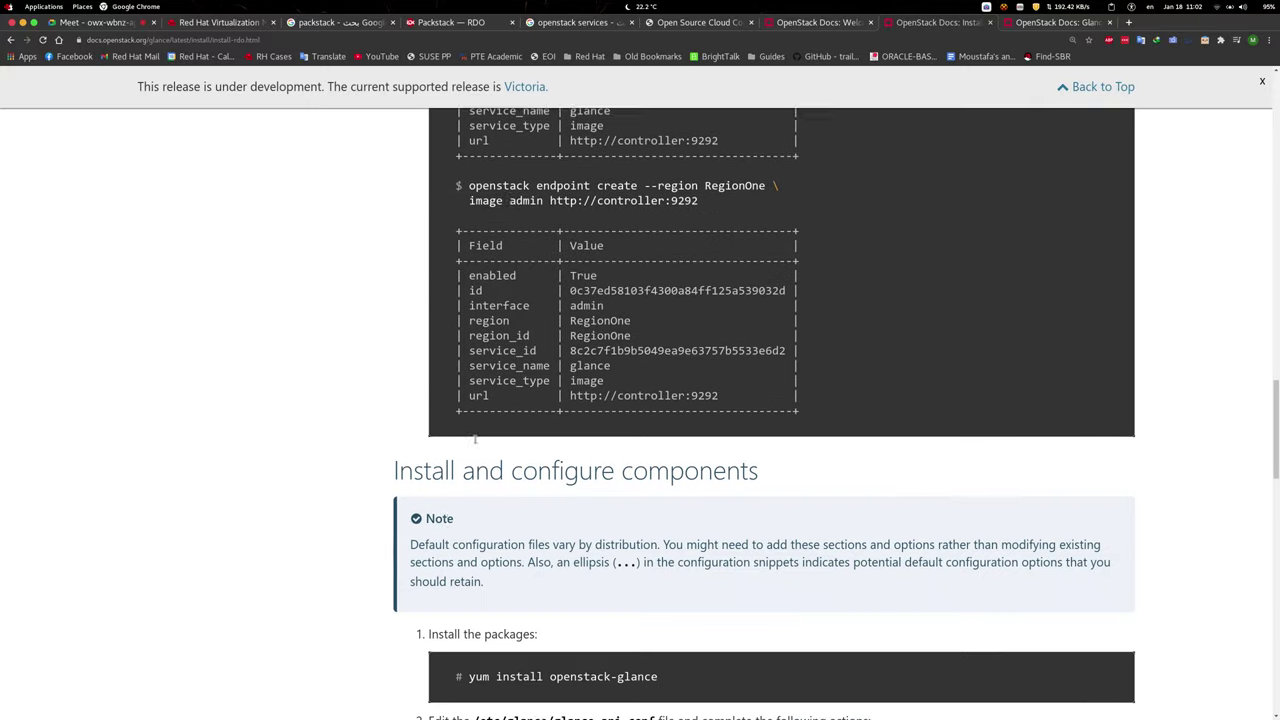
{"action": "scroll", "coordinate": [337, 367], "scroll_direction": "down", "scroll_amount": 9}
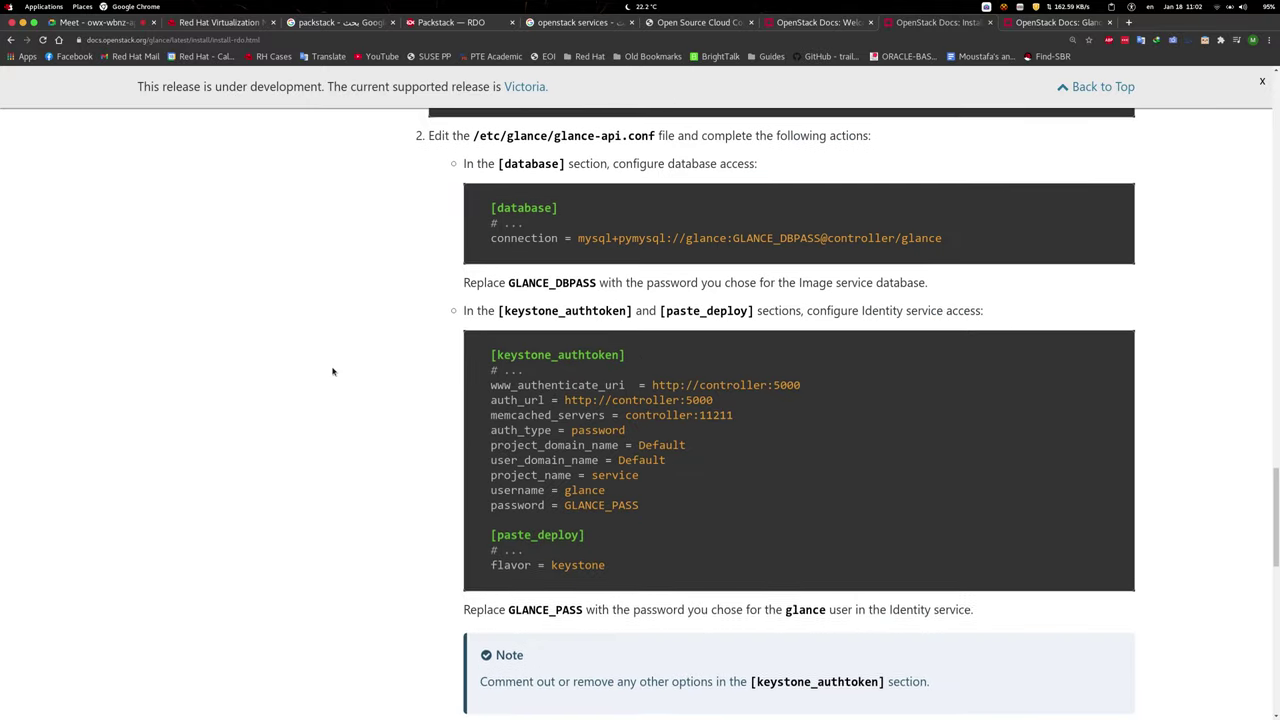
{"action": "scroll", "coordinate": [324, 378], "scroll_direction": "down", "scroll_amount": 4}
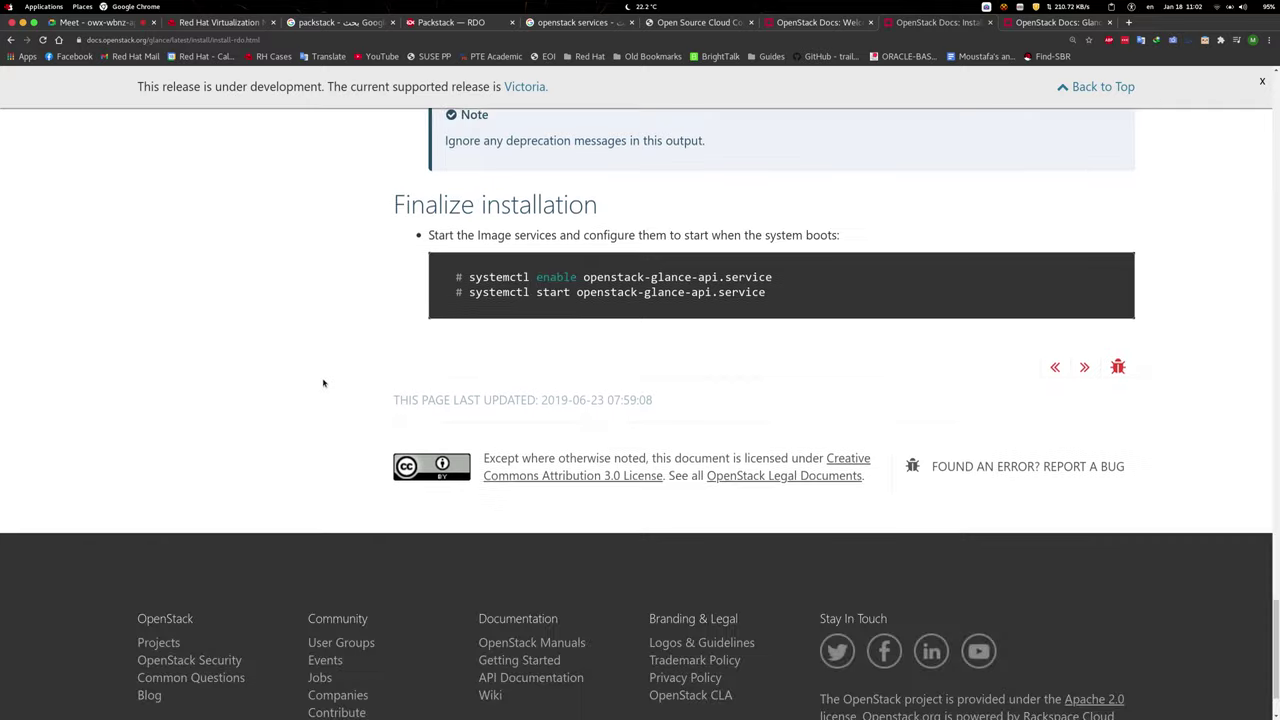
{"action": "scroll", "coordinate": [594, 420], "scroll_direction": "up", "scroll_amount": 3}
{"action": "scroll", "coordinate": [425, 330], "scroll_direction": "up", "scroll_amount": 10}
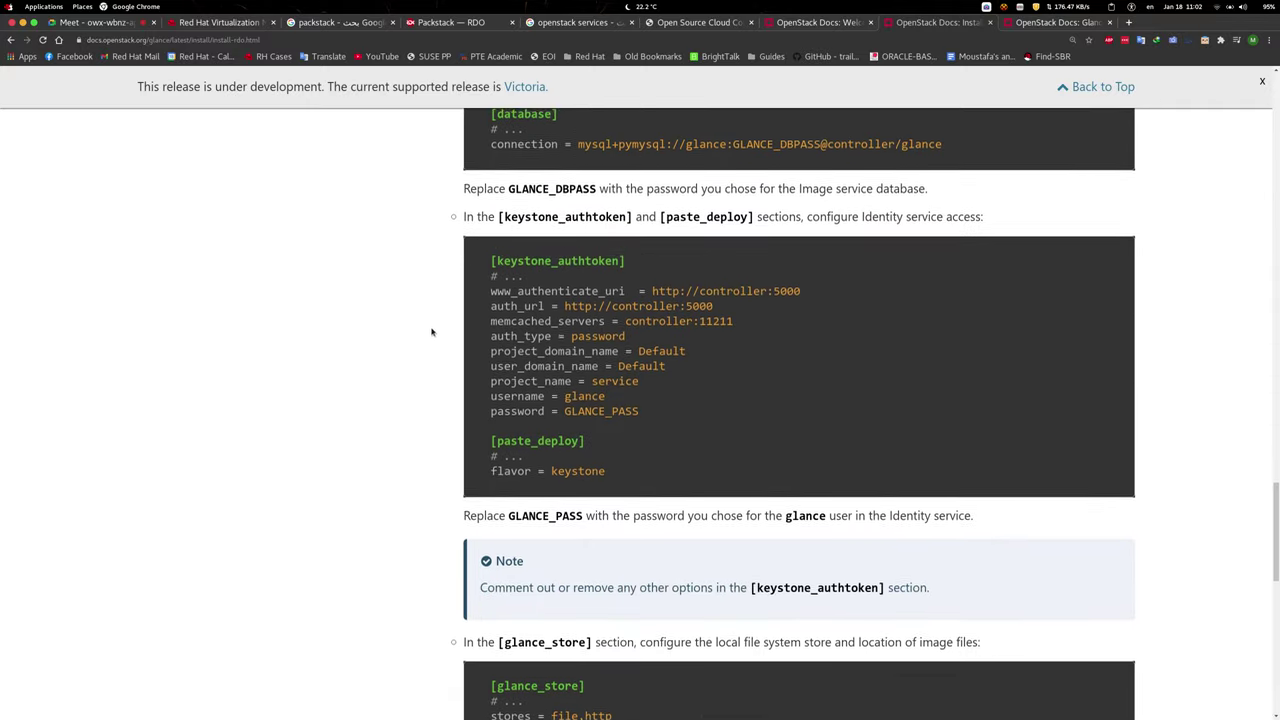
{"action": "scroll", "coordinate": [425, 330], "scroll_direction": "up", "scroll_amount": 10}
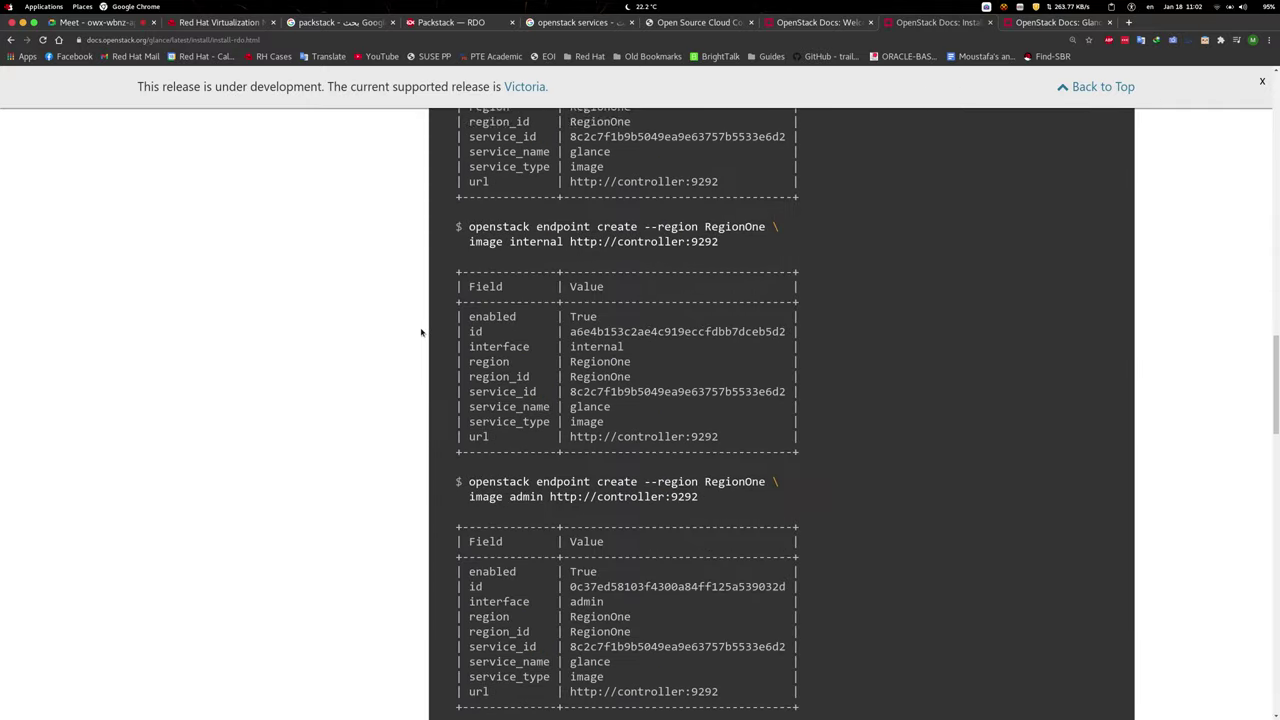
{"action": "scroll", "coordinate": [426, 324], "scroll_direction": "up", "scroll_amount": 10}
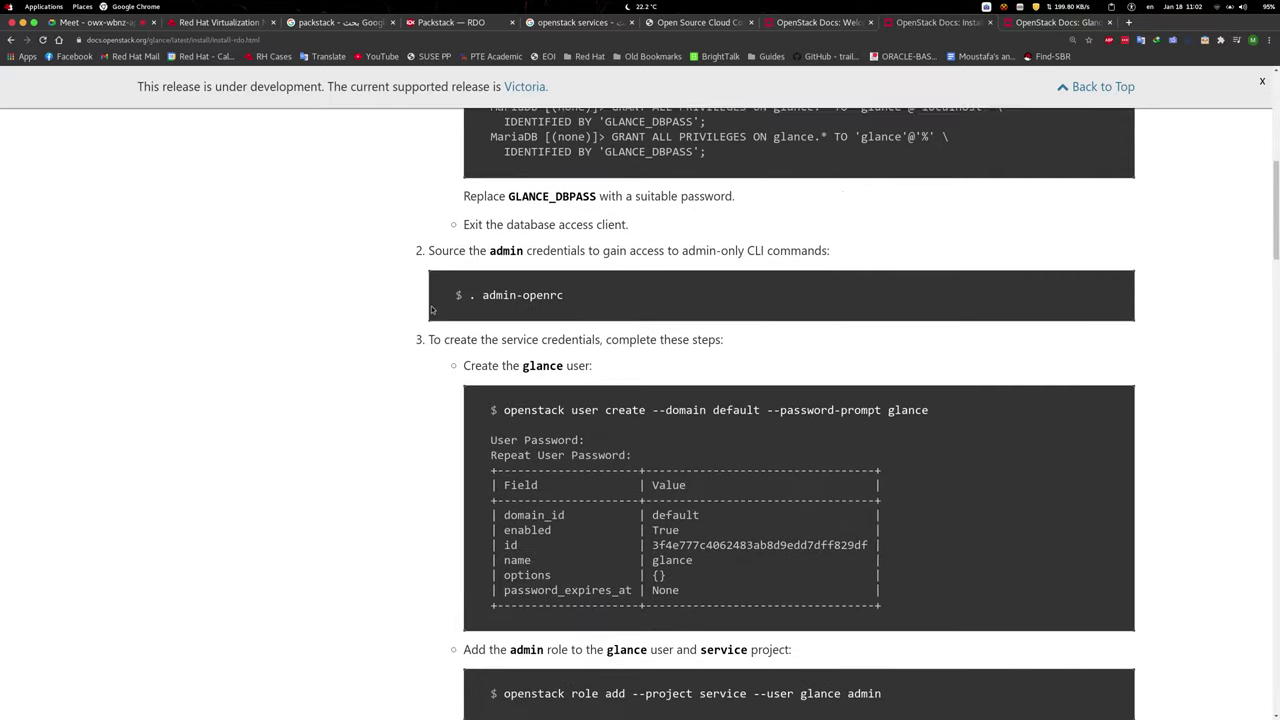
{"action": "scroll", "coordinate": [432, 310], "scroll_direction": "up", "scroll_amount": 2}
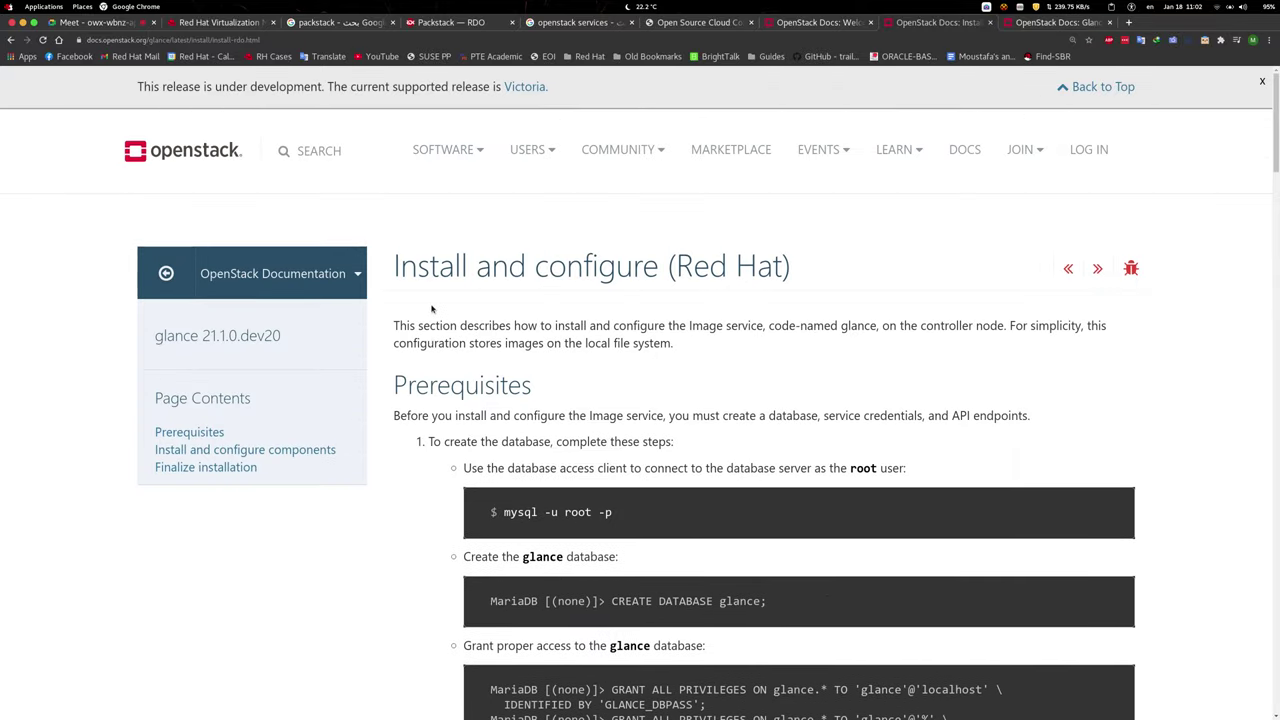
{"action": "key", "text": "ctrl+w"}
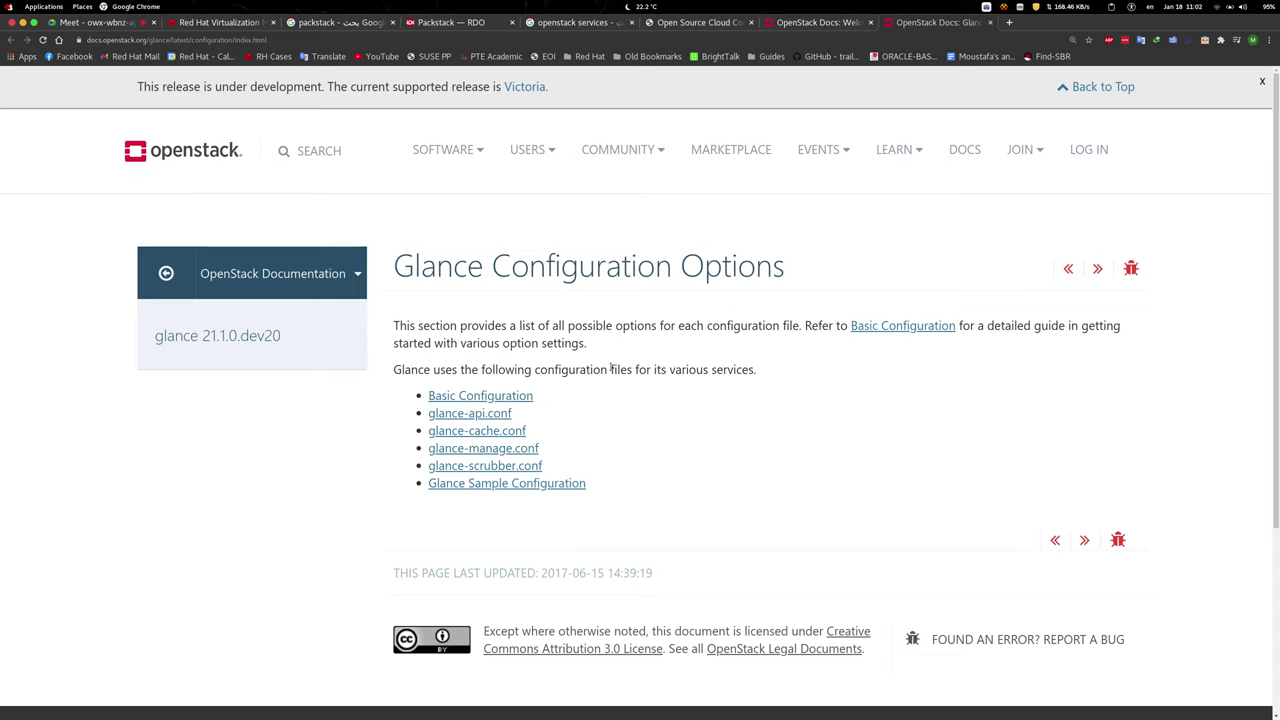
Step: Open the glance-api.conf and glance-cache.conf option pages in background tabs, review them, then close them
{"action": "middle_click", "coordinate": [476, 416]}
{"action": "middle_click", "coordinate": [480, 430]}
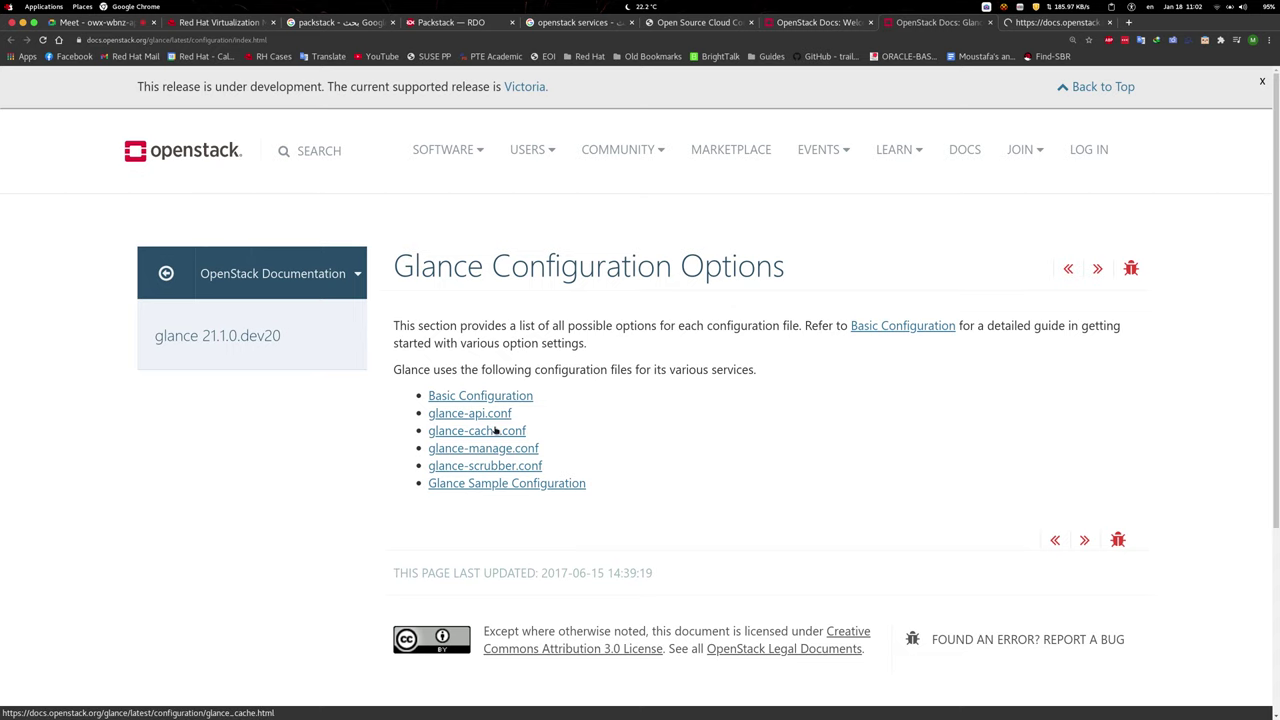
{"action": "key", "text": "ctrl+Tab"}
{"action": "scroll", "coordinate": [669, 472], "scroll_direction": "down", "scroll_amount": 15}
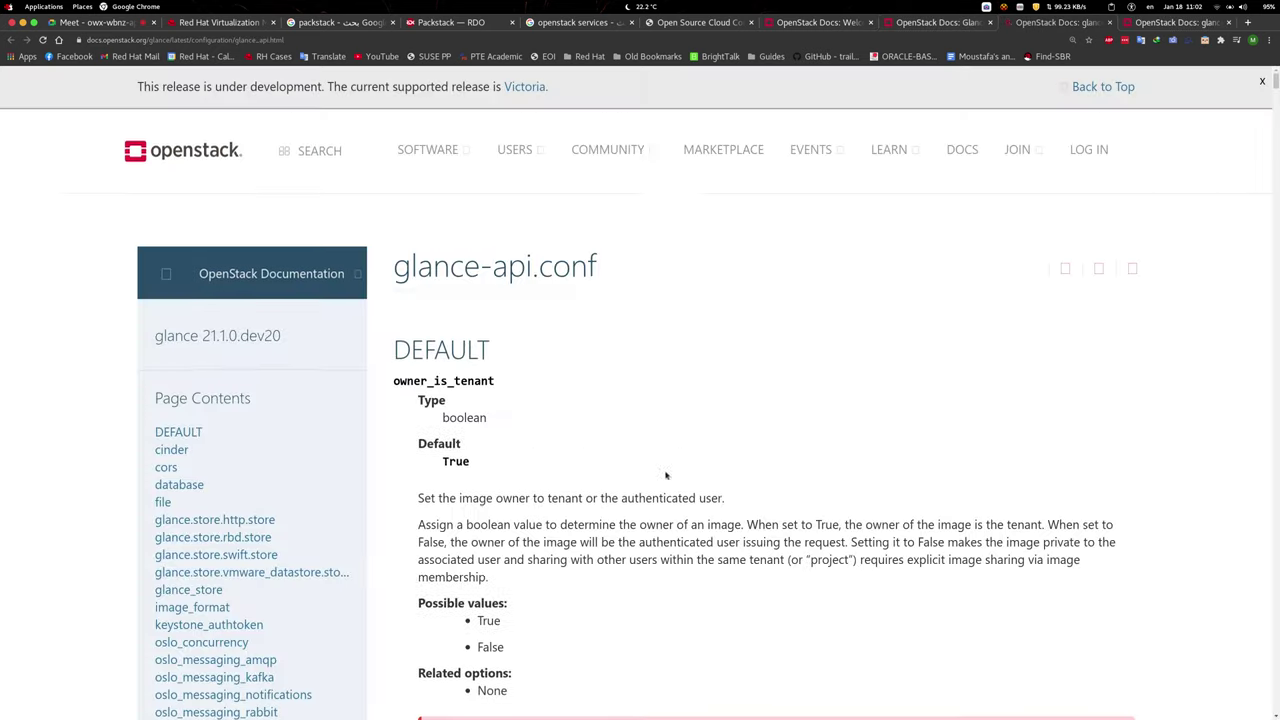
{"action": "key", "text": "ctrl+w"}
{"action": "key", "text": "ctrl+w"}
{"action": "key", "text": "ctrl+w"}
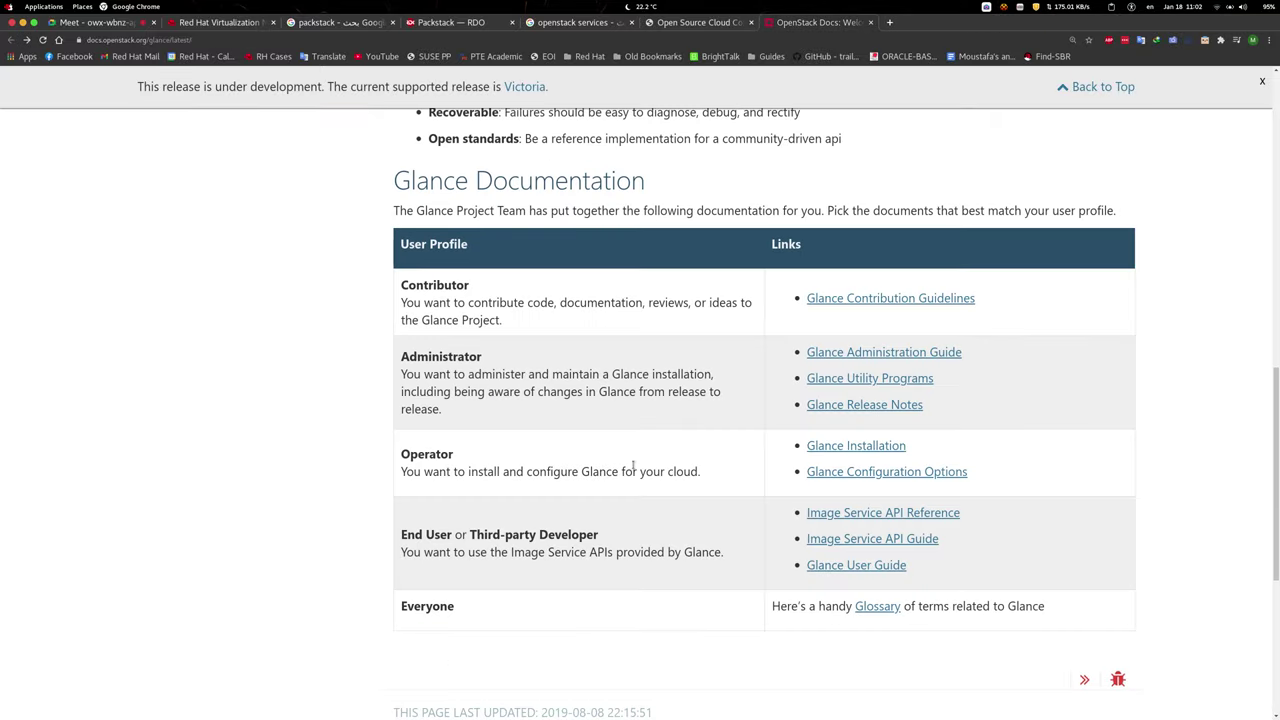
Step: Check the journal and puppet apply tabs, then stop journalctl with Ctrl+C and clear the screen
{"action": "key", "text": "alt+Tab"}
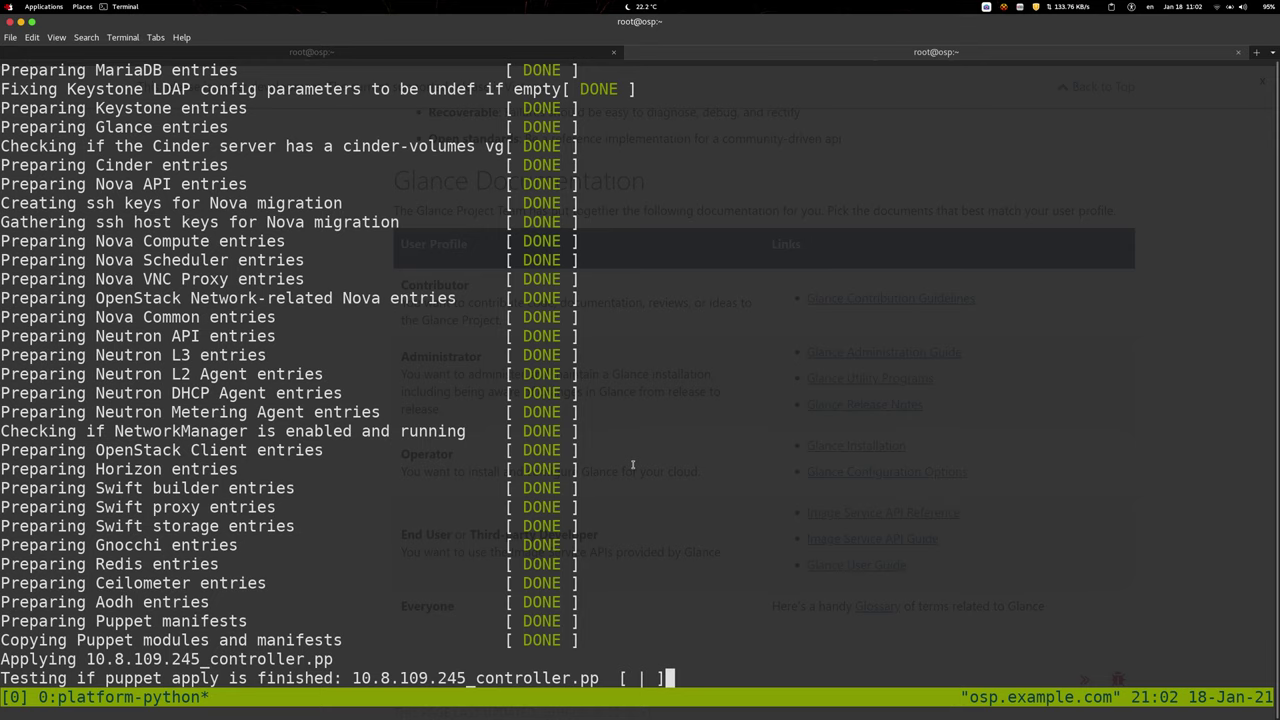
{"action": "left_click", "coordinate": [396, 56]}
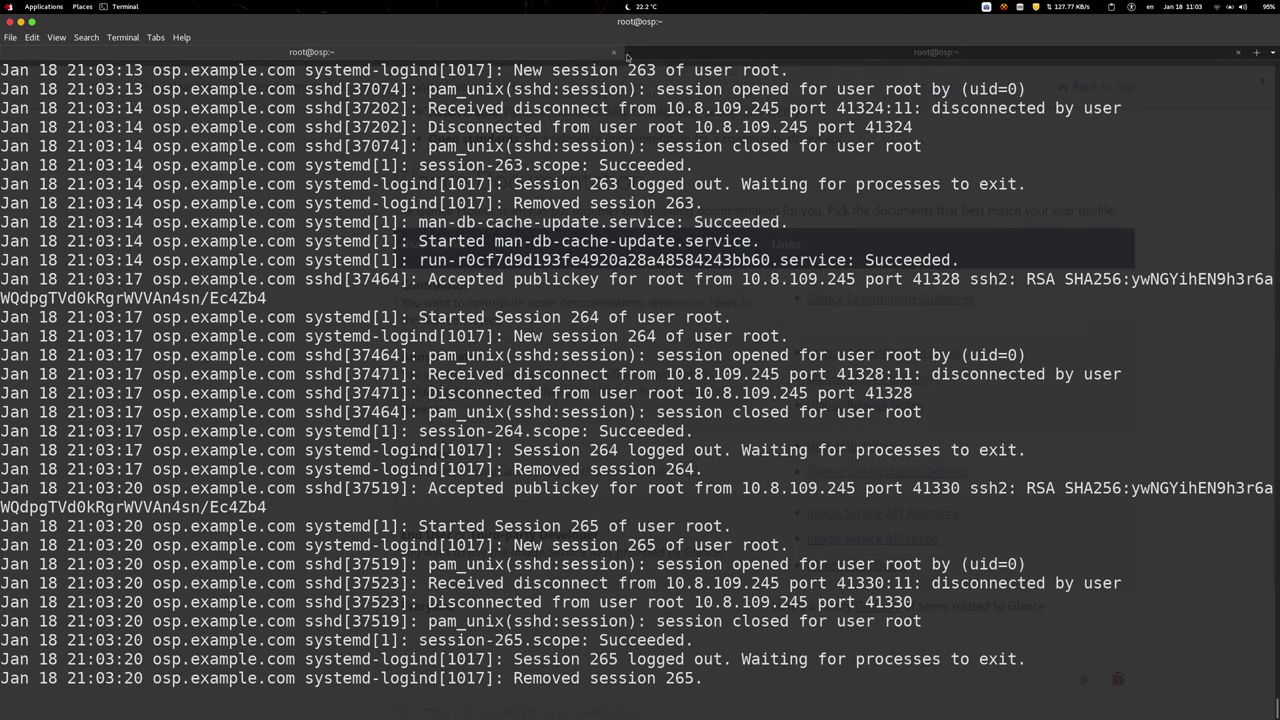
{"action": "left_click", "coordinate": [674, 56]}
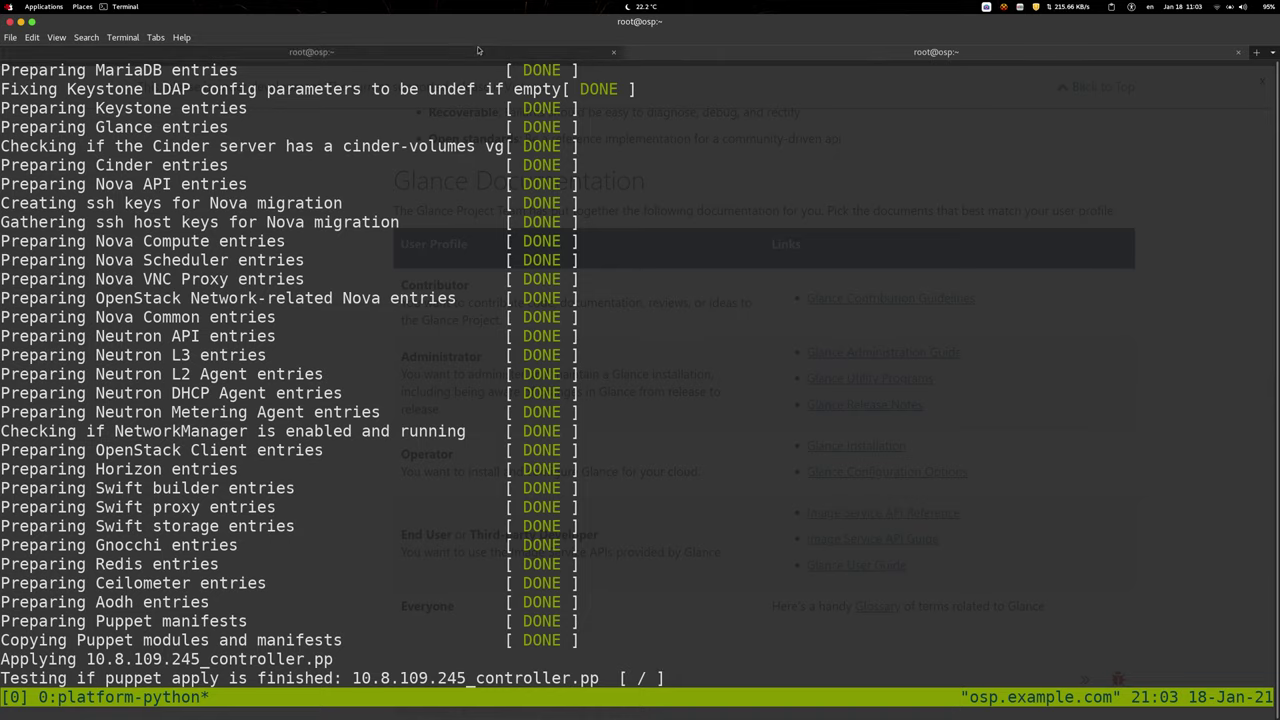
{"action": "left_click", "coordinate": [500, 52]}
{"action": "key", "text": "ctrl+c"}
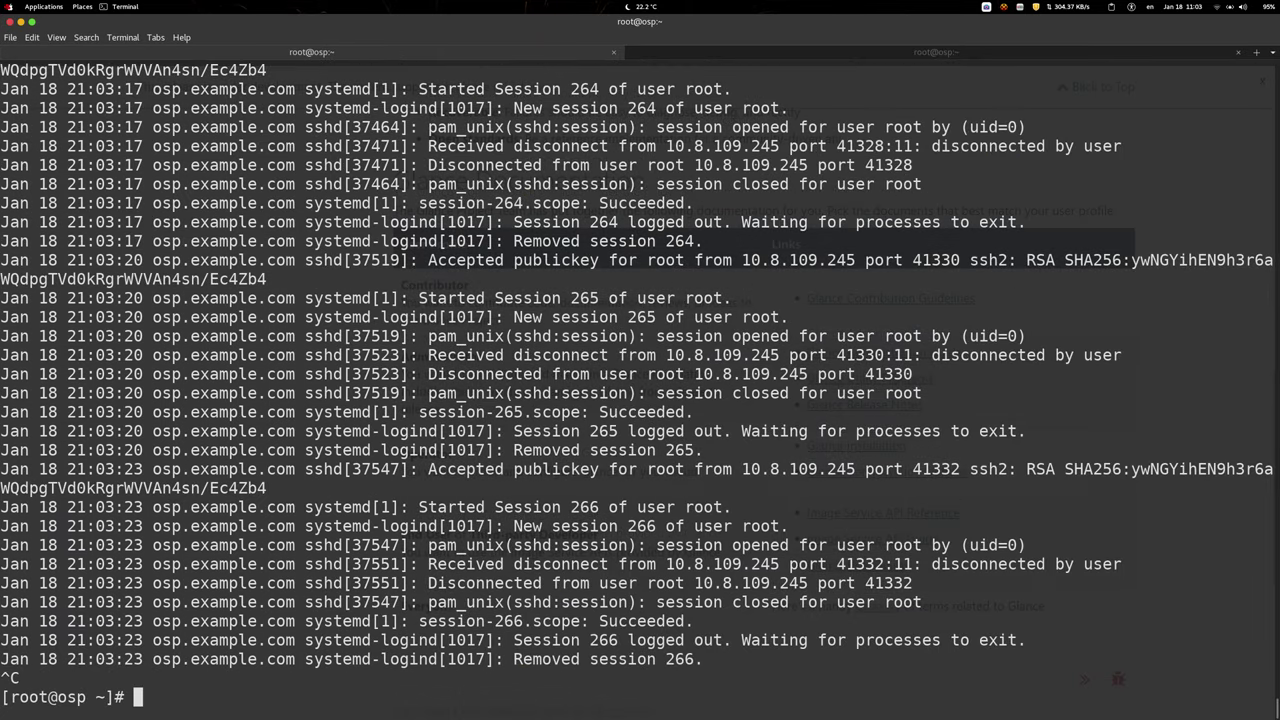
{"action": "key", "text": "ctrl+l"}
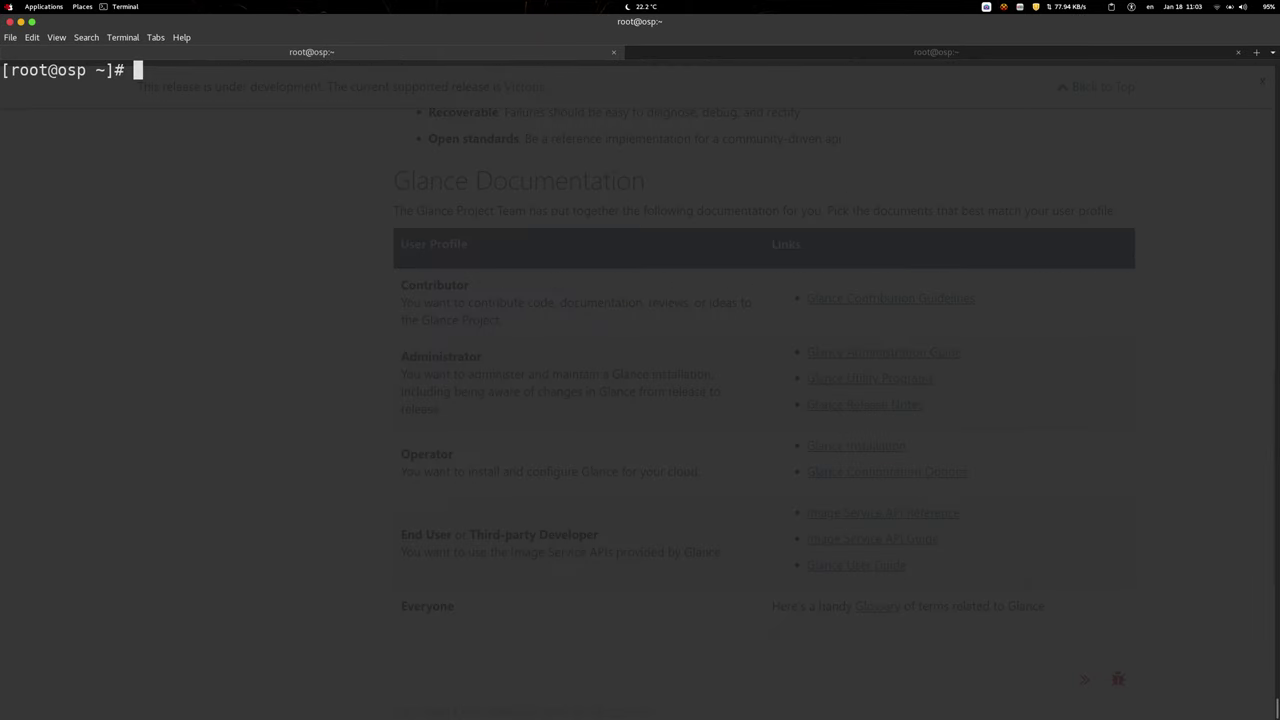
Step: Open answers.txt in vim and browse the service install, storage host, repository and subscription settings
{"action": "type", "text": "vim answers.txt"}
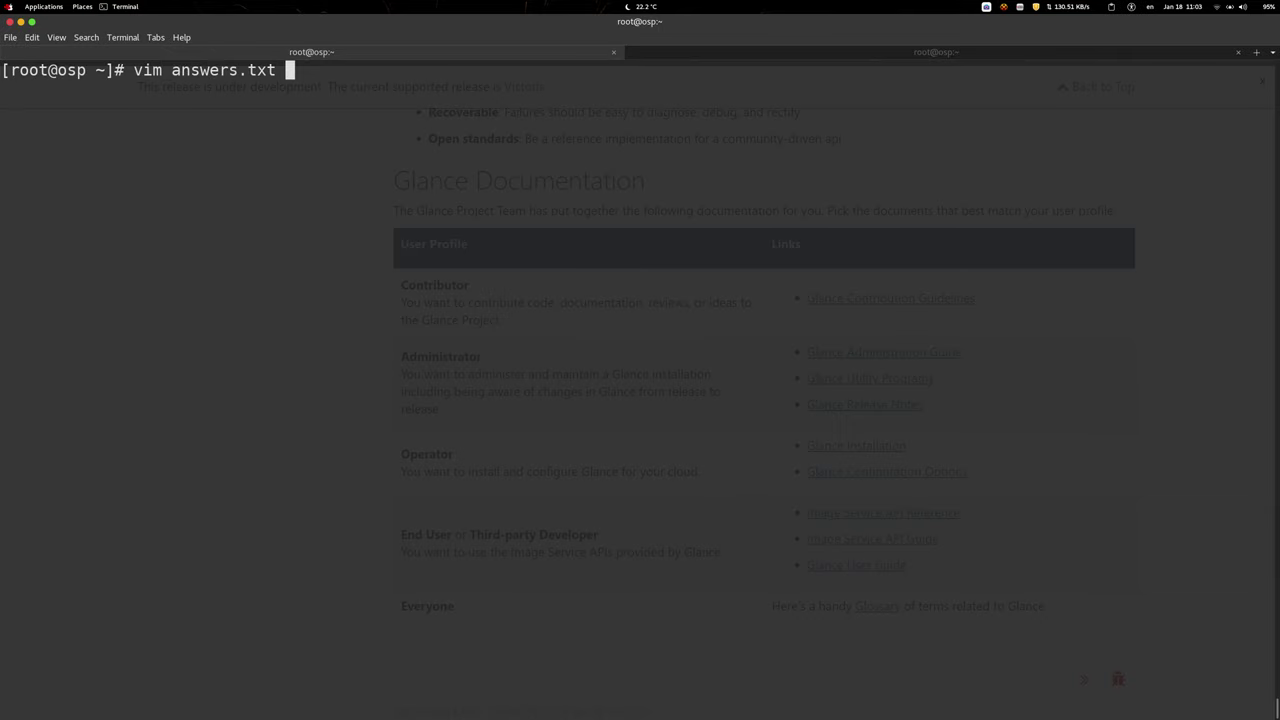
{"action": "key", "text": "Return"}
{"action": "key", "text": "Down"}
{"action": "key", "text": "Down"}
{"action": "key", "text": "Down"}
{"action": "key", "text": "Down"}
{"action": "key", "text": "Down"}
{"action": "key", "text": "Down"}
{"action": "key", "text": "Down"}
{"action": "key", "text": "Down"}
{"action": "key", "text": "Down"}
{"action": "key", "text": "Down"}
{"action": "key", "text": "Down"}
{"action": "key", "text": "Down"}
{"action": "key", "text": "Down"}
{"action": "key", "text": "Down"}
{"action": "key", "text": "Down"}
{"action": "key", "text": "Down"}
{"action": "key", "text": "Down"}
{"action": "key", "text": "Down"}
{"action": "key", "text": "Down"}
{"action": "key", "text": "Down"}
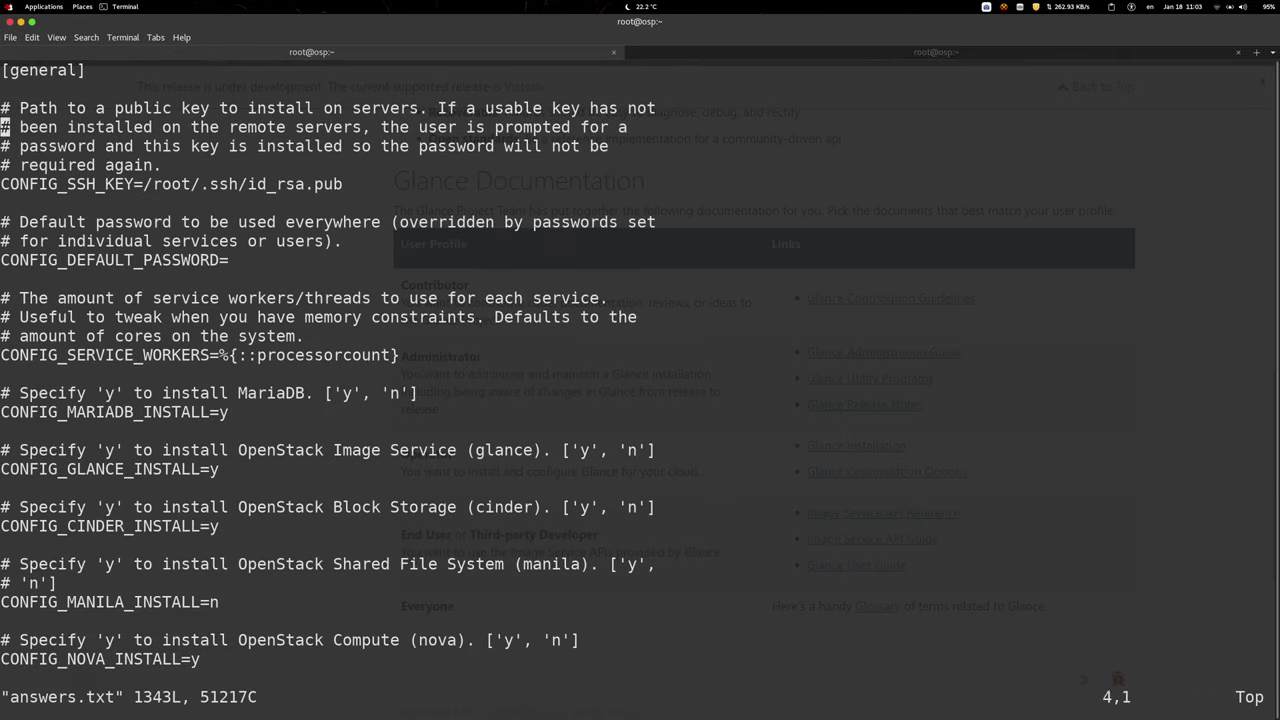
{"action": "key", "text": "Down"}
{"action": "key", "text": "Down"}
{"action": "key", "text": "Down"}
{"action": "key", "text": "Down"}
{"action": "key", "text": "Down"}
{"action": "key", "text": "Down"}
{"action": "key", "text": "Down"}
{"action": "key", "text": "Down"}
{"action": "key", "text": "Down"}
{"action": "key", "text": "Down"}
{"action": "key", "text": "Down"}
{"action": "key", "text": "Down"}
{"action": "key", "text": "Down"}
{"action": "key", "text": "Down"}
{"action": "key", "text": "Down"}
{"action": "key", "text": "Down"}
{"action": "key", "text": "Down"}
{"action": "key", "text": "Down"}
{"action": "key", "text": "Down"}
{"action": "key", "text": "Down"}
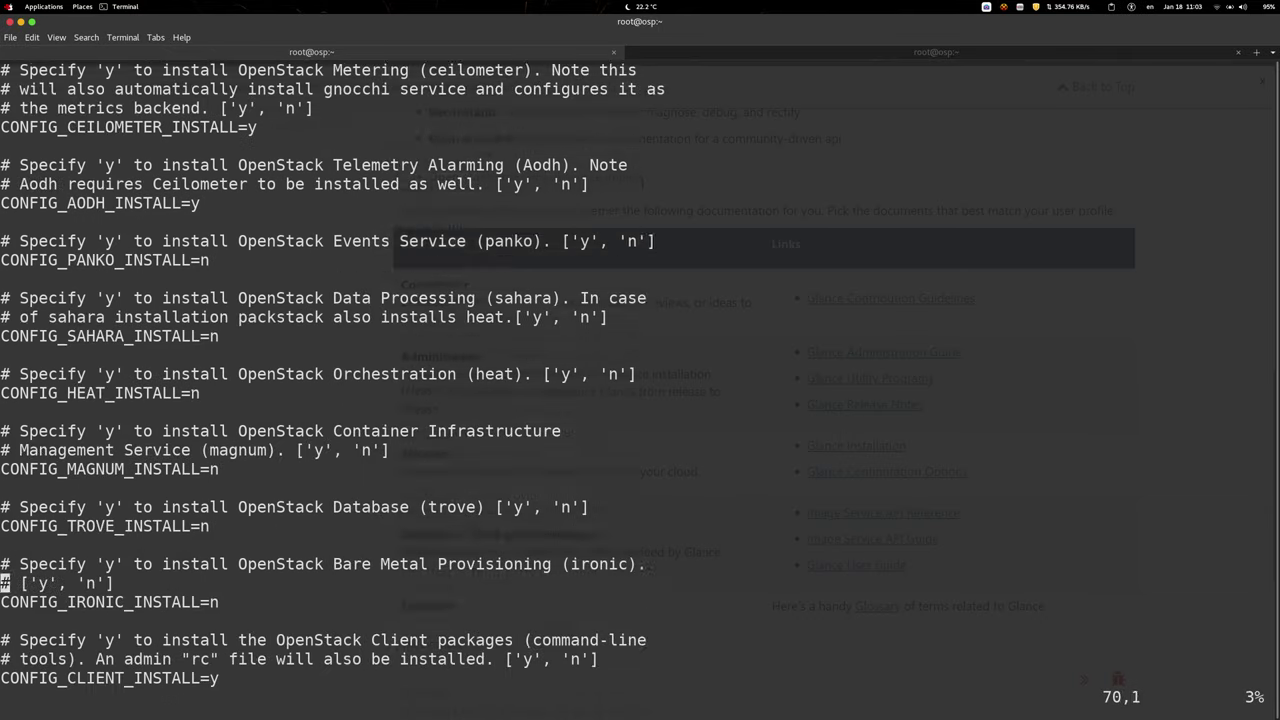
{"action": "key", "text": "Down"}
{"action": "key", "text": "Down"}
{"action": "key", "text": "Down"}
{"action": "key", "text": "Down"}
{"action": "key", "text": "Down"}
{"action": "key", "text": "Down"}
{"action": "key", "text": "Down"}
{"action": "key", "text": "Down"}
{"action": "key", "text": "Down"}
{"action": "key", "text": "Down"}
{"action": "key", "text": "Down"}
{"action": "key", "text": "Down"}
{"action": "key", "text": "Down"}
{"action": "key", "text": "Down"}
{"action": "key", "text": "Down"}
{"action": "key", "text": "Down"}
{"action": "key", "text": "Down"}
{"action": "key", "text": "Down"}
{"action": "key", "text": "Down"}
{"action": "key", "text": "Down"}
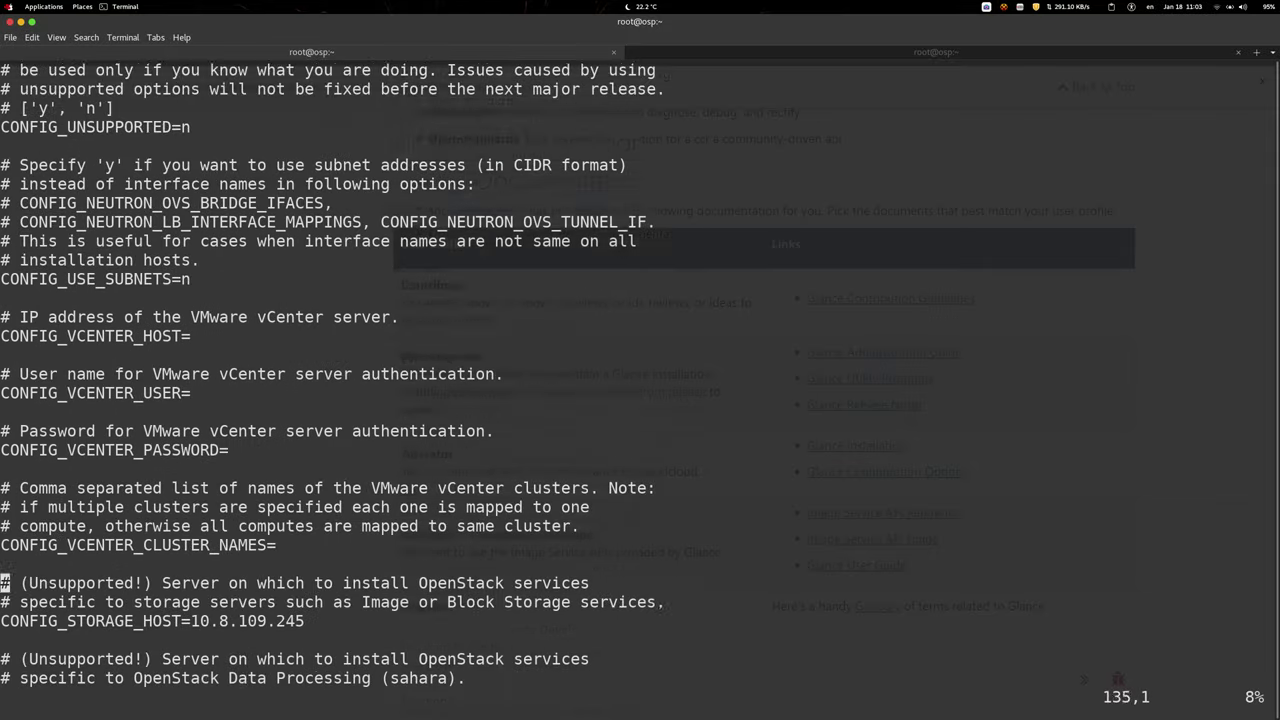
{"action": "key", "text": "Down"}
{"action": "key", "text": "Down"}
{"action": "key", "text": "Down"}
{"action": "key", "text": "Down"}
{"action": "key", "text": "Down"}
{"action": "key", "text": "Down"}
{"action": "key", "text": "Down"}
{"action": "key", "text": "Down"}
{"action": "key", "text": "Down"}
{"action": "key", "text": "Down"}
{"action": "key", "text": "Down"}
{"action": "key", "text": "Down"}
{"action": "key", "text": "Up"}
{"action": "key", "text": "Up"}
{"action": "key", "text": "Up"}
{"action": "key", "text": "Up"}
{"action": "key", "text": "Up"}
{"action": "key", "text": "Up"}
{"action": "key", "text": "Up"}
{"action": "key", "text": "Up"}
{"action": "key", "text": "Up"}
{"action": "key", "text": "Up"}
{"action": "key", "text": "Up"}
{"action": "key", "text": "Up"}
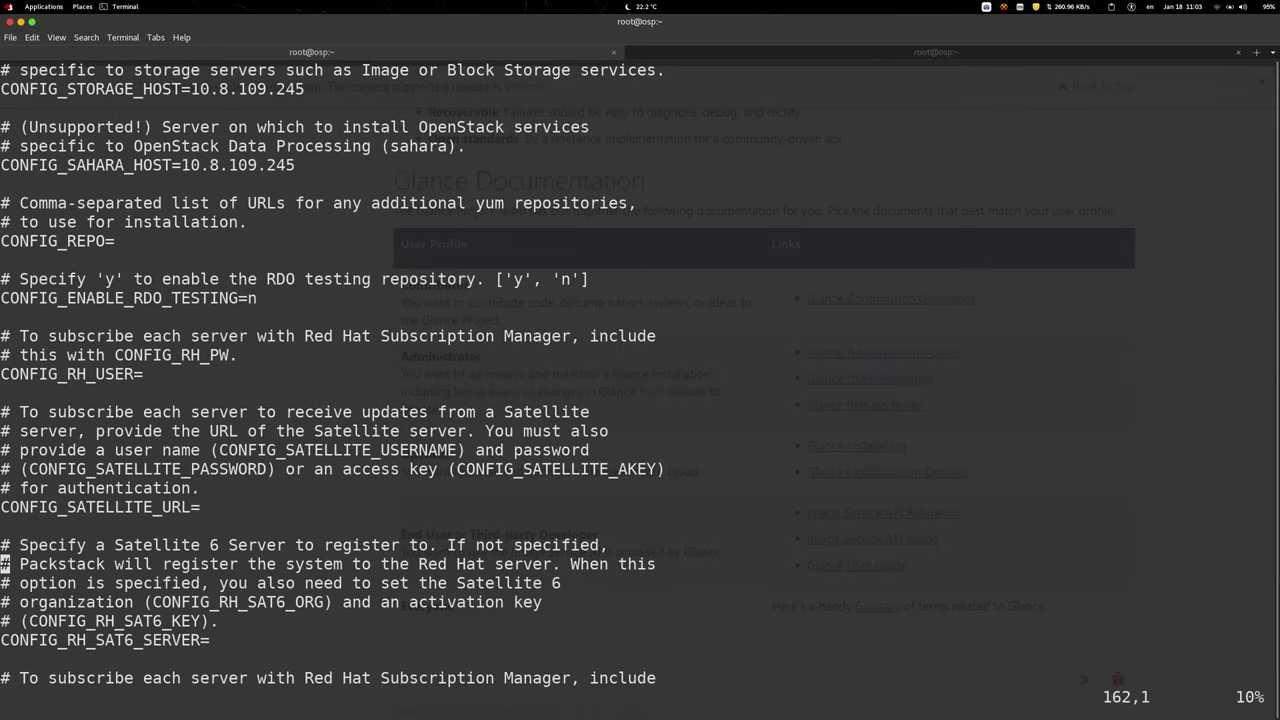
{"action": "key", "text": "Up"}
{"action": "key", "text": "Up"}
{"action": "key", "text": "Up"}
{"action": "key", "text": "Up"}
{"action": "key", "text": "Up"}
{"action": "key", "text": "Up"}
{"action": "key", "text": "Up"}
{"action": "key", "text": "Up"}
{"action": "key", "text": "Up"}
{"action": "key", "text": "Up"}
{"action": "key", "text": "Up"}
{"action": "key", "text": "Up"}
{"action": "key", "text": "Up"}
{"action": "key", "text": "Up"}
{"action": "key", "text": "Up"}
{"action": "key", "text": "Up"}
{"action": "key", "text": "Up"}
{"action": "key", "text": "Up"}
{"action": "key", "text": "Up"}
{"action": "key", "text": "Up"}
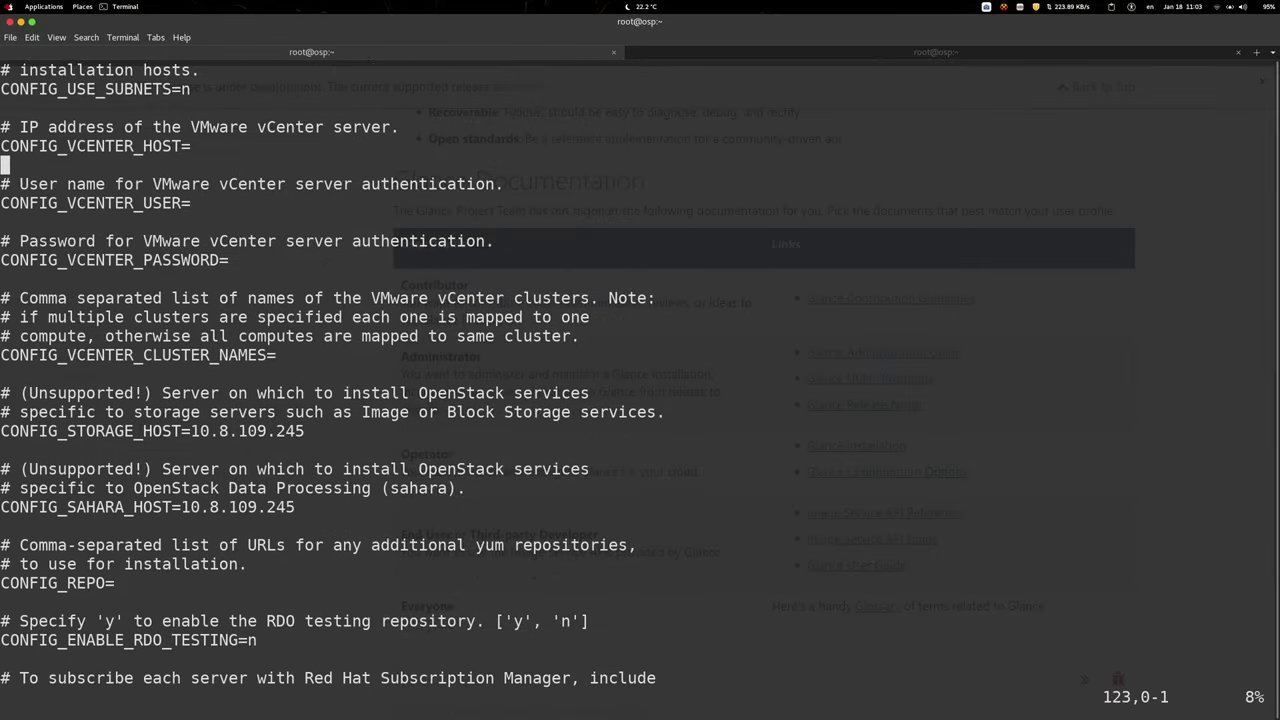
{"action": "key", "text": "Down"}
{"action": "key", "text": "Down"}
{"action": "key", "text": "Down"}
{"action": "key", "text": "Down"}
{"action": "key", "text": "Down"}
{"action": "key", "text": "Down"}
{"action": "key", "text": "Down"}
{"action": "key", "text": "Down"}
{"action": "key", "text": "Down"}
{"action": "key", "text": "Down"}
{"action": "key", "text": "Down"}
{"action": "key", "text": "Down"}
{"action": "key", "text": "Down"}
{"action": "key", "text": "Down"}
{"action": "key", "text": "Down"}
{"action": "key", "text": "Down"}
{"action": "key", "text": "Down"}
{"action": "key", "text": "Down"}
{"action": "key", "text": "Down"}
{"action": "key", "text": "Down"}
{"action": "key", "text": "Down"}
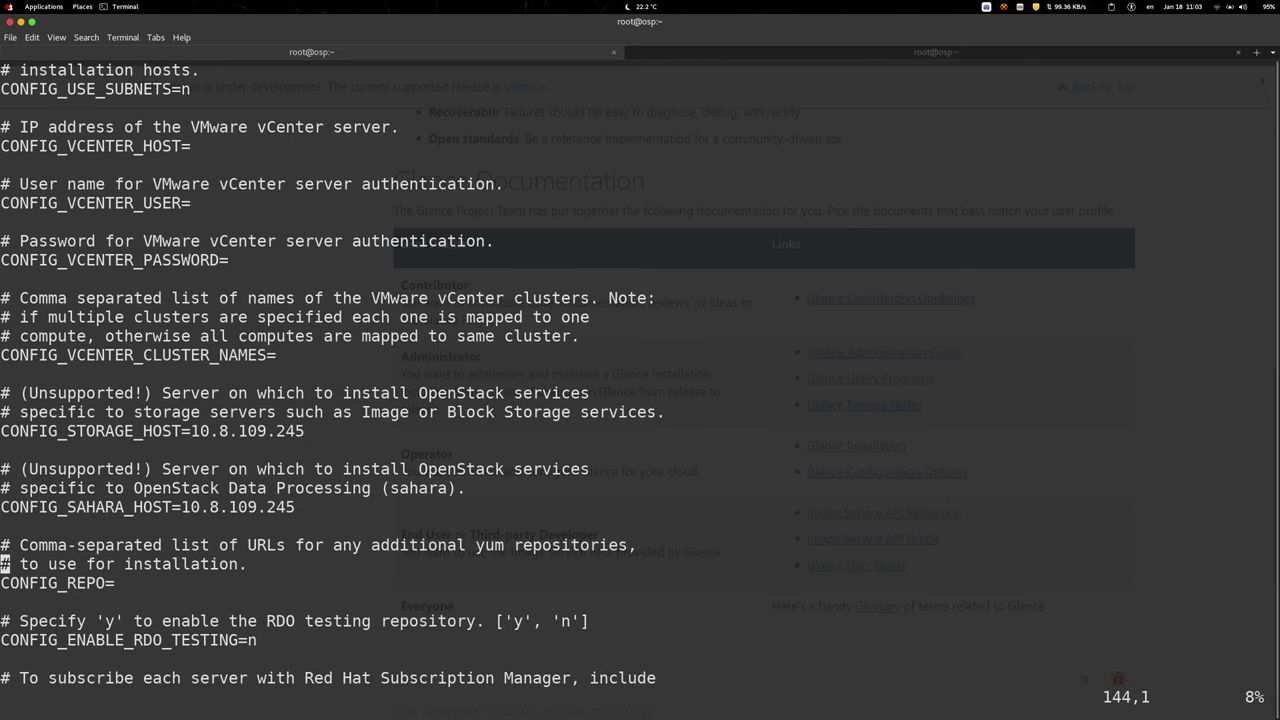
{"action": "key", "text": "Up"}
{"action": "key", "text": "Up"}
{"action": "key", "text": "Up"}
{"action": "key", "text": "Up"}
{"action": "key", "text": "Up"}
{"action": "key", "text": "Up"}
{"action": "key", "text": "Up"}
{"action": "key", "text": "Up"}
{"action": "key", "text": "Down"}
{"action": "key", "text": "Down"}
{"action": "key", "text": "Down"}
{"action": "key", "text": "Down"}
{"action": "key", "text": "Down"}
{"action": "key", "text": "Down"}
{"action": "key", "text": "Down"}
{"action": "key", "text": "Down"}
{"action": "key", "text": "Down"}
{"action": "key", "text": "Down"}
{"action": "key", "text": "Down"}
{"action": "key", "text": "Down"}
{"action": "key", "text": "Down"}
{"action": "key", "text": "Down"}
{"action": "key", "text": "Down"}
{"action": "key", "text": "Down"}
{"action": "key", "text": "Down"}
{"action": "key", "text": "Down"}
{"action": "key", "text": "Down"}
{"action": "key", "text": "Down"}
{"action": "key", "text": "Down"}
{"action": "key", "text": "Down"}
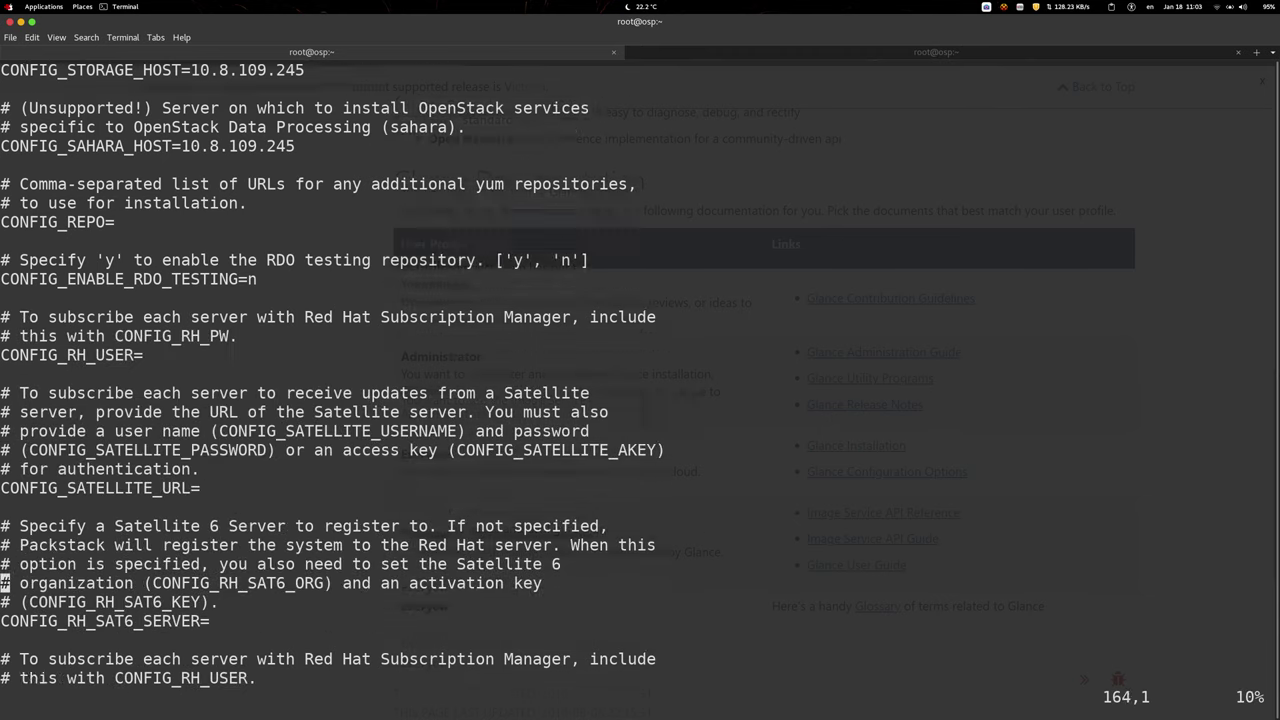
{"action": "key", "text": "Down"}
{"action": "key", "text": "Down"}
{"action": "key", "text": "Down"}
{"action": "key", "text": "Down"}
{"action": "key", "text": "Down"}
{"action": "key", "text": "Down"}
{"action": "key", "text": "Down"}
{"action": "key", "text": "Down"}
{"action": "key", "text": "Down"}
{"action": "key", "text": "Down"}
{"action": "key", "text": "Down"}
{"action": "key", "text": "Down"}
{"action": "key", "text": "Down"}
{"action": "key", "text": "Down"}
{"action": "key", "text": "Down"}
{"action": "key", "text": "Down"}
{"action": "key", "text": "Down"}
{"action": "key", "text": "Down"}
{"action": "key", "text": "Down"}
{"action": "key", "text": "Down"}
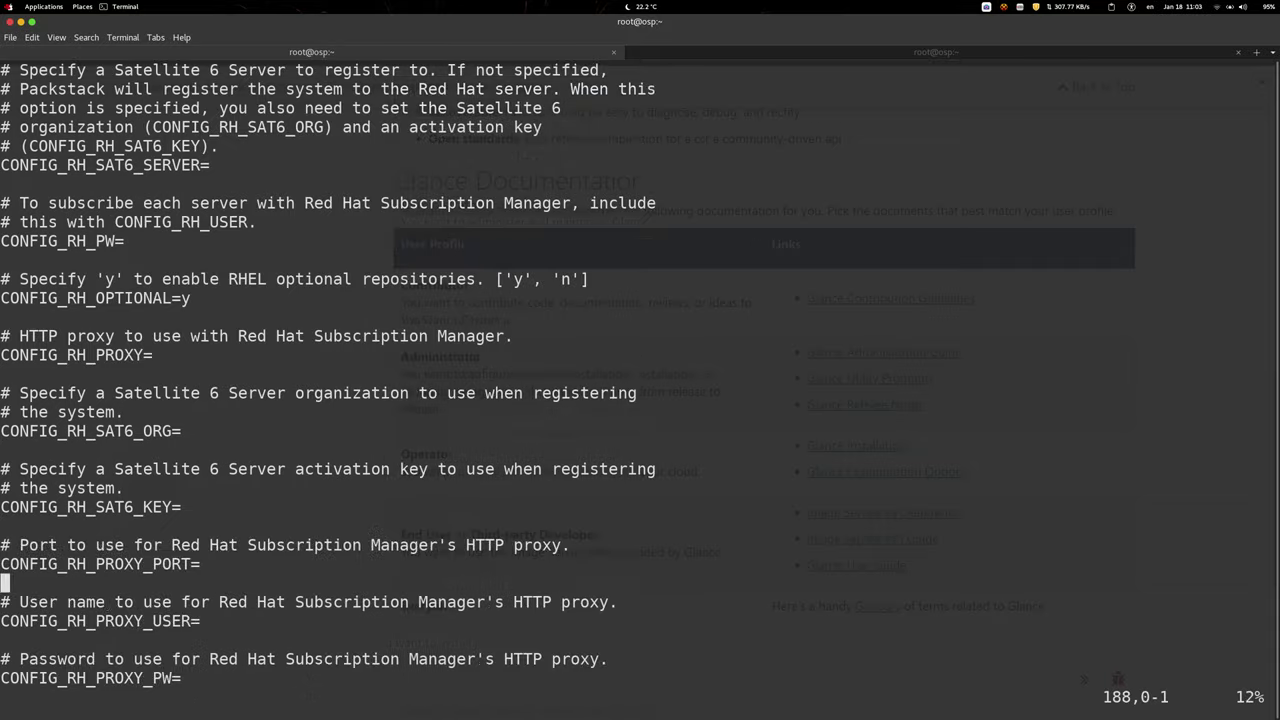
{"action": "key", "text": "Down"}
{"action": "key", "text": "Down"}
{"action": "key", "text": "Down"}
{"action": "key", "text": "Down"}
{"action": "key", "text": "Down"}
{"action": "key", "text": "Down"}
{"action": "key", "text": "Down"}
{"action": "key", "text": "Down"}
{"action": "key", "text": "Down"}
{"action": "key", "text": "Down"}
{"action": "key", "text": "Down"}
{"action": "key", "text": "Down"}
{"action": "key", "text": "Down"}
{"action": "key", "text": "Down"}
{"action": "key", "text": "Down"}
{"action": "key", "text": "Down"}
{"action": "key", "text": "Down"}
{"action": "key", "text": "Down"}
{"action": "key", "text": "Down"}
{"action": "key", "text": "Down"}
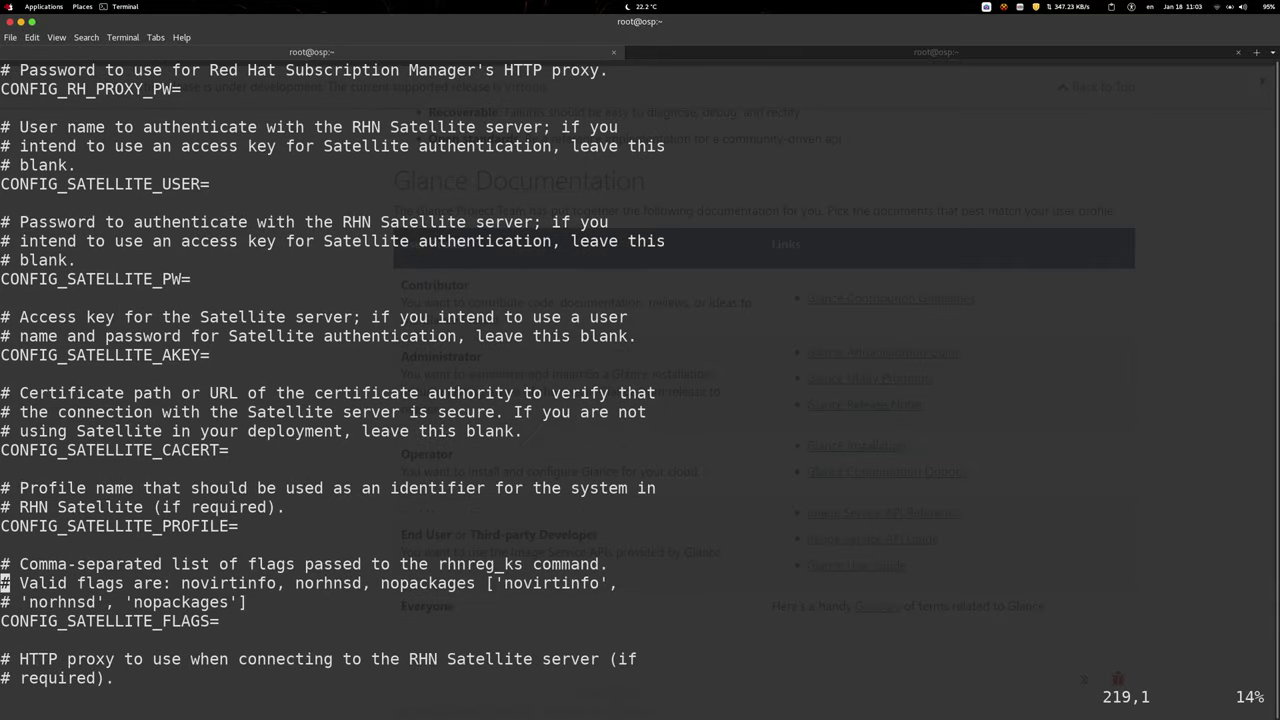
{"action": "key", "text": "Up"}
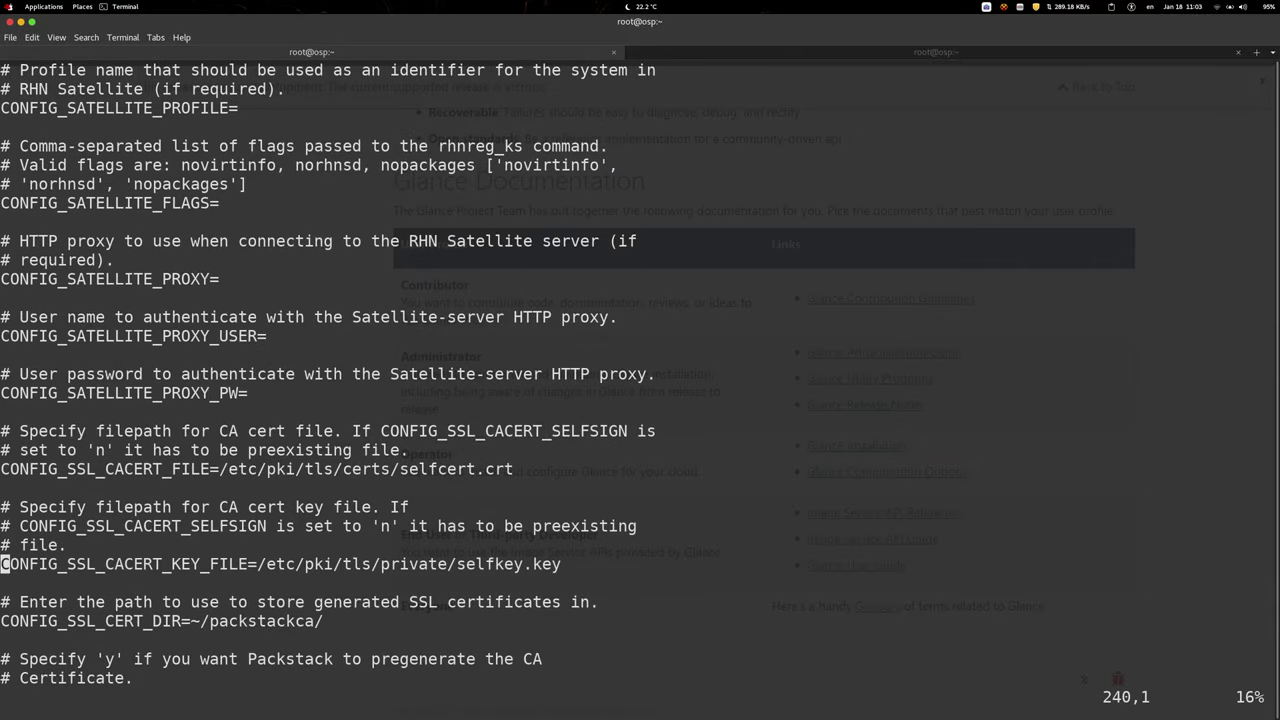
Step: Jump back to the core install options including MANILA_INSTALL, then exit vim with :wq
{"action": "key", "text": "g"}
{"action": "key", "text": "g"}
{"action": "key", "text": "Down"}
{"action": "key", "text": "Down"}
{"action": "key", "text": "Down"}
{"action": "key", "text": "Down"}
{"action": "key", "text": "Down"}
{"action": "key", "text": "Down"}
{"action": "key", "text": "Down"}
{"action": "key", "text": "Down"}
{"action": "key", "text": "Down"}
{"action": "key", "text": "Down"}
{"action": "key", "text": "Down"}
{"action": "key", "text": "Down"}
{"action": "key", "text": "Down"}
{"action": "key", "text": "Down"}
{"action": "key", "text": "Down"}
{"action": "key", "text": "Down"}
{"action": "key", "text": "Down"}
{"action": "key", "text": "Down"}
{"action": "key", "text": "Down"}
{"action": "key", "text": "Down"}
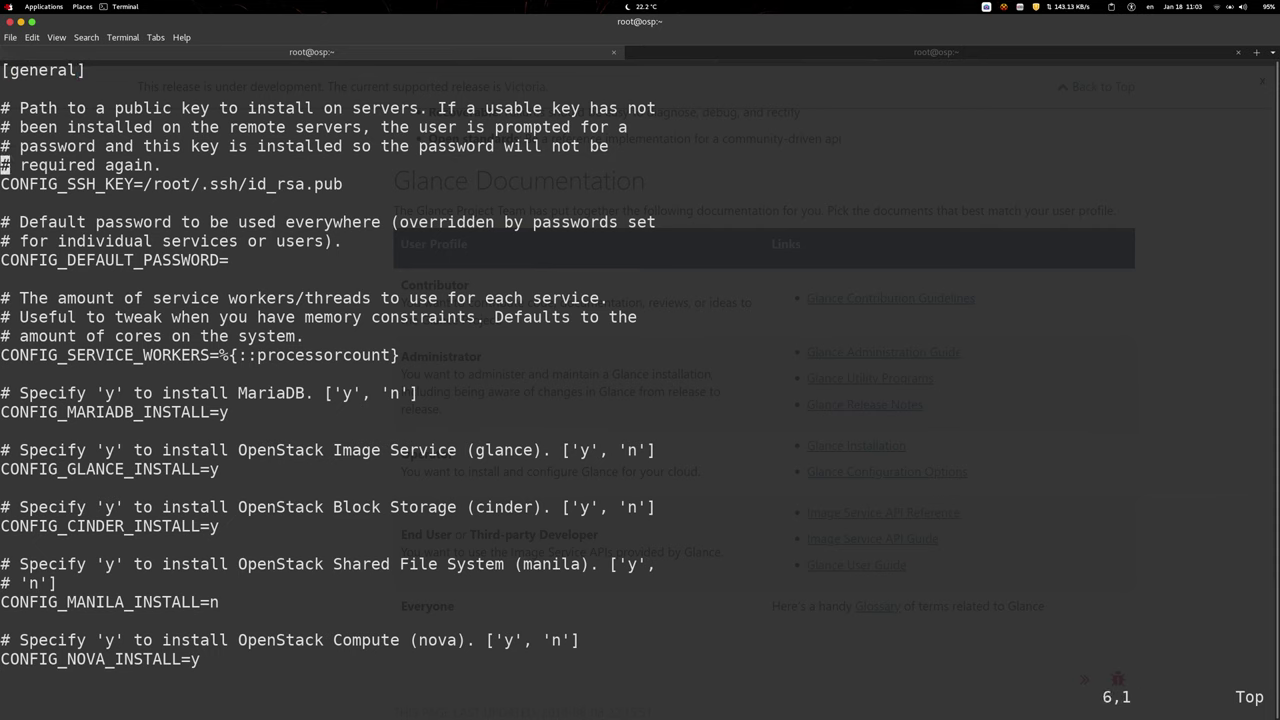
{"action": "key", "text": "Up"}
{"action": "key", "text": "Up"}
{"action": "key", "text": "Up"}
{"action": "key", "text": "Up"}
{"action": "key", "text": "Up"}
{"action": "key", "text": "Up"}
{"action": "key", "text": "Up"}
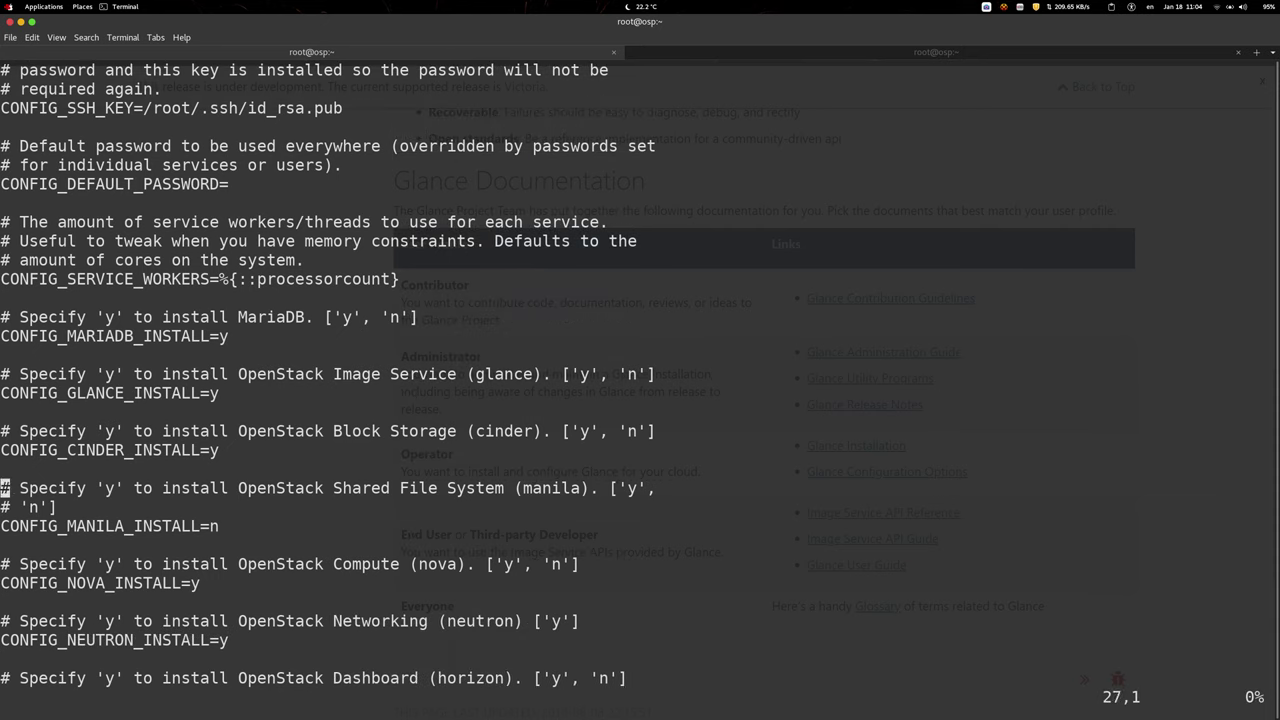
{"action": "key", "text": "Right"}
{"action": "key", "text": "Right"}
{"action": "key", "text": "Right"}
{"action": "key", "text": "Right"}
{"action": "key", "text": "Right"}
{"action": "key", "text": "Right"}
{"action": "key", "text": "Right"}
{"action": "key", "text": "Right"}
{"action": "key", "text": "Right"}
{"action": "key", "text": "Right"}
{"action": "key", "text": "Right"}
{"action": "key", "text": "Right"}
{"action": "key", "text": "Right"}
{"action": "key", "text": "Right"}
{"action": "key", "text": "Right"}
{"action": "key", "text": "Right"}
{"action": "key", "text": "Right"}
{"action": "key", "text": "Right"}
{"action": "key", "text": "Right"}
{"action": "key", "text": "Right"}
{"action": "key", "text": "Right"}
{"action": "key", "text": "Escape"}
{"action": "type", "text": ":wq"}
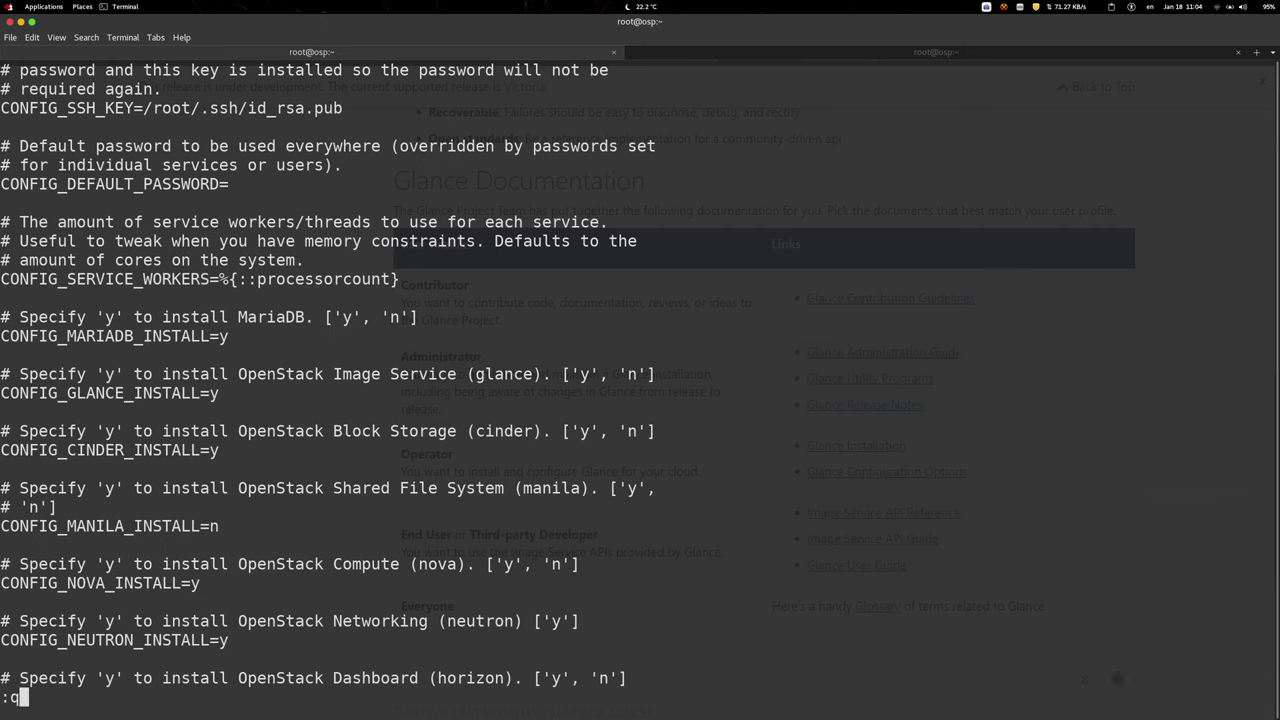
{"action": "key", "text": "Return"}
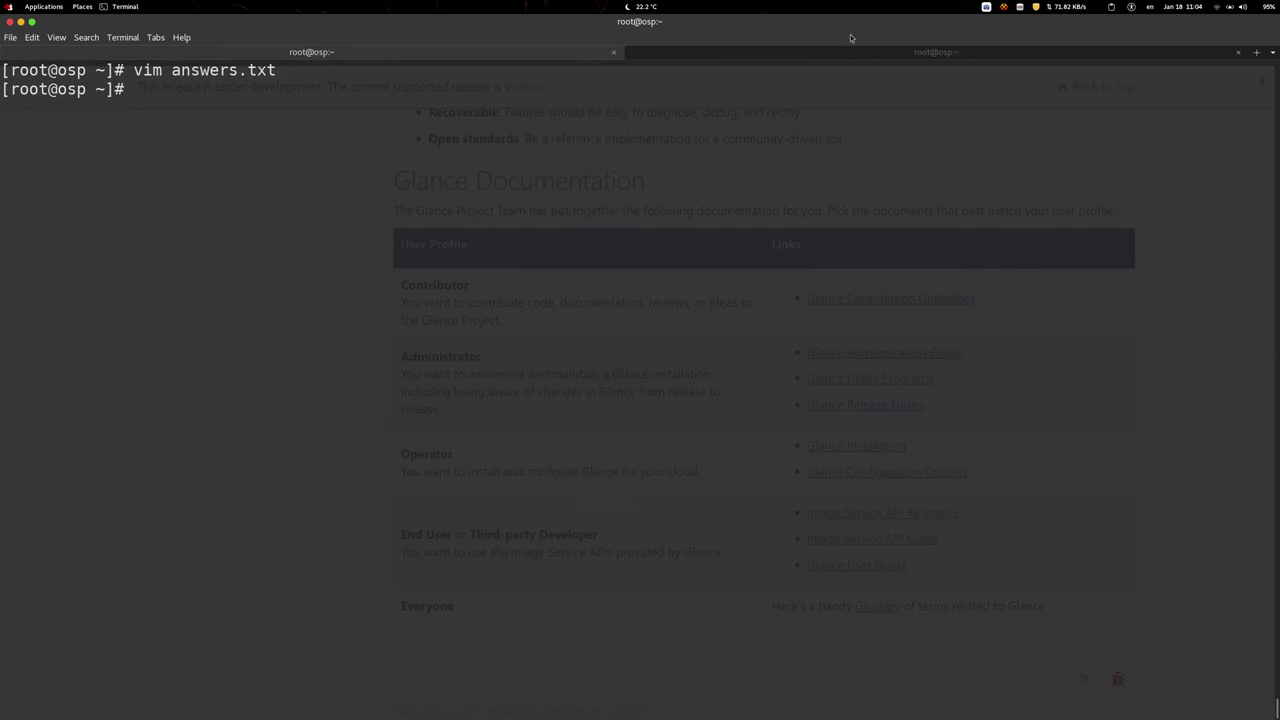
Step: Confirm puppet apply is still running, then run top and highlight the httpd, mysqld and puppet rows
{"action": "left_click", "coordinate": [828, 55]}
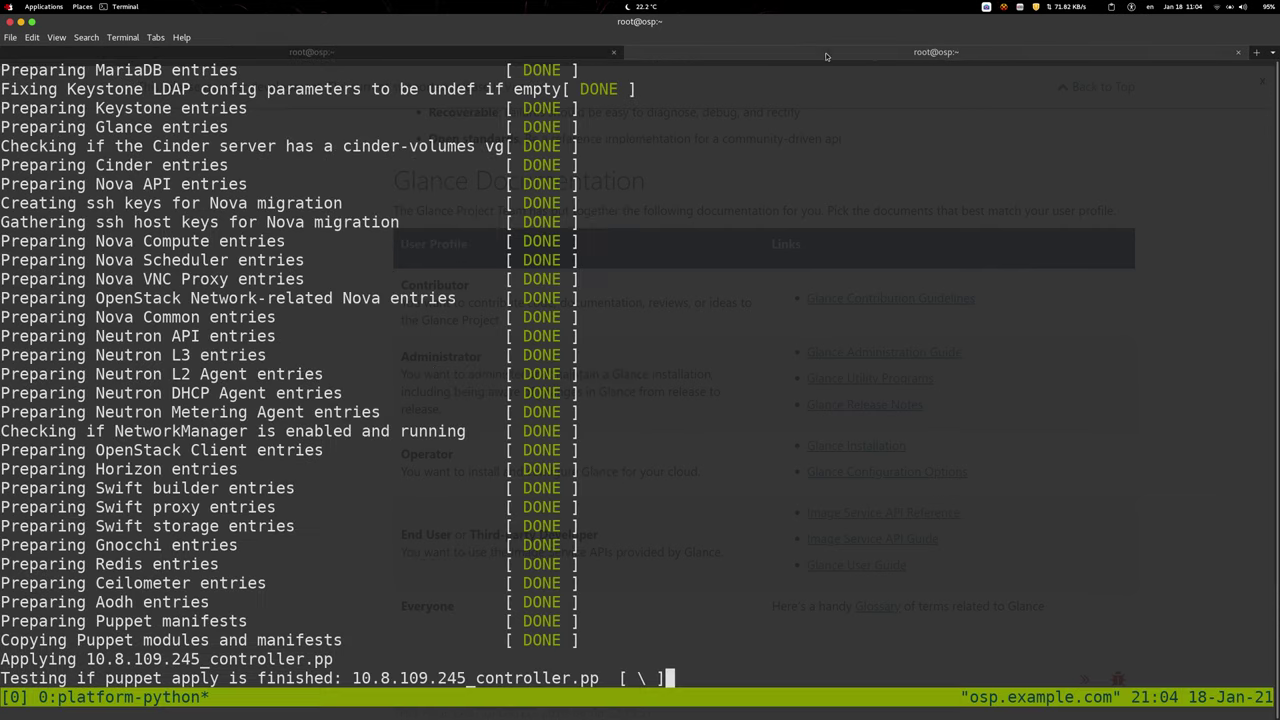
{"action": "left_click", "coordinate": [330, 54]}
{"action": "type", "text": "top"}
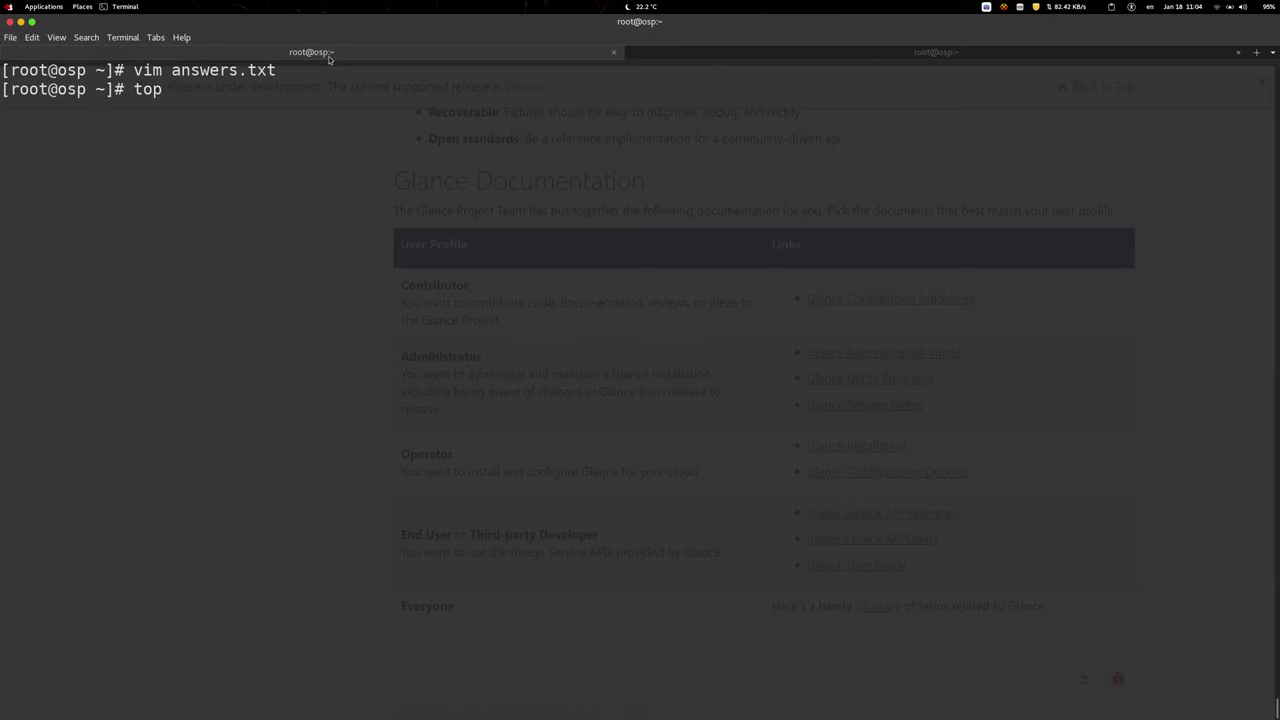
{"action": "key", "text": "Return"}
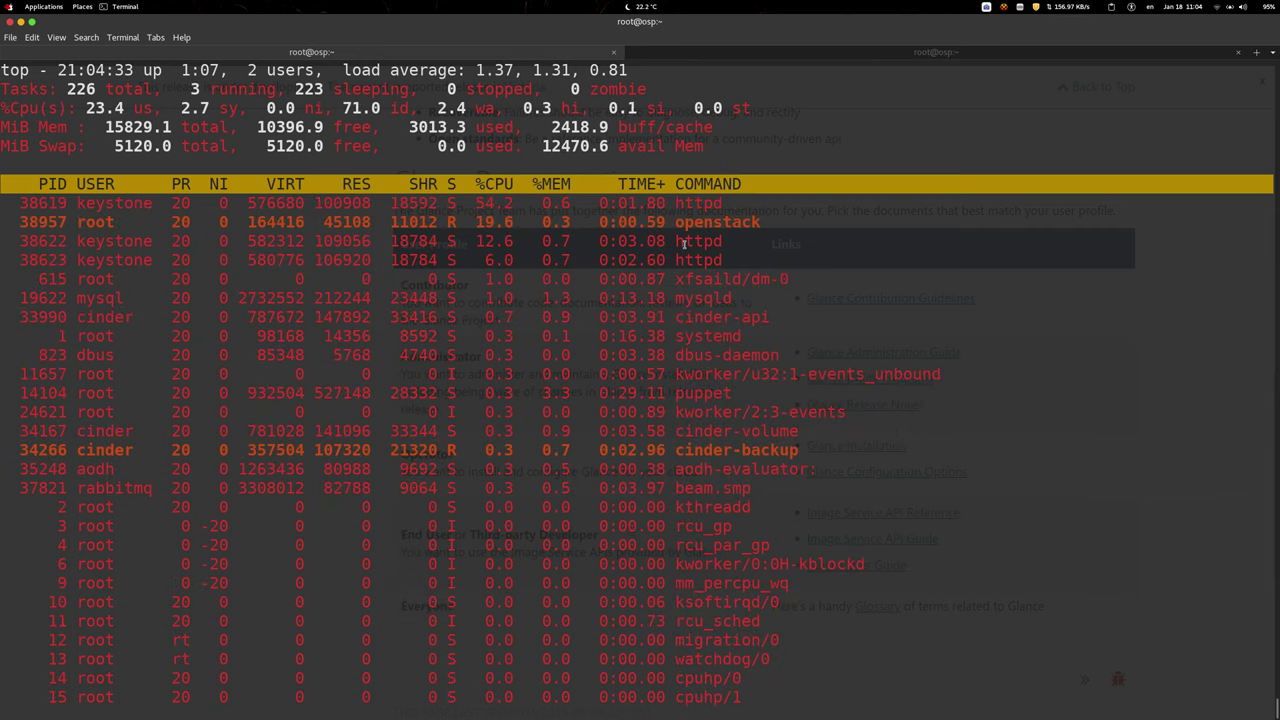
{"action": "left_click_drag", "start_coordinate": [684, 243], "coordinate": [731, 267]}
{"action": "left_click_drag", "start_coordinate": [673, 296], "coordinate": [874, 349]}
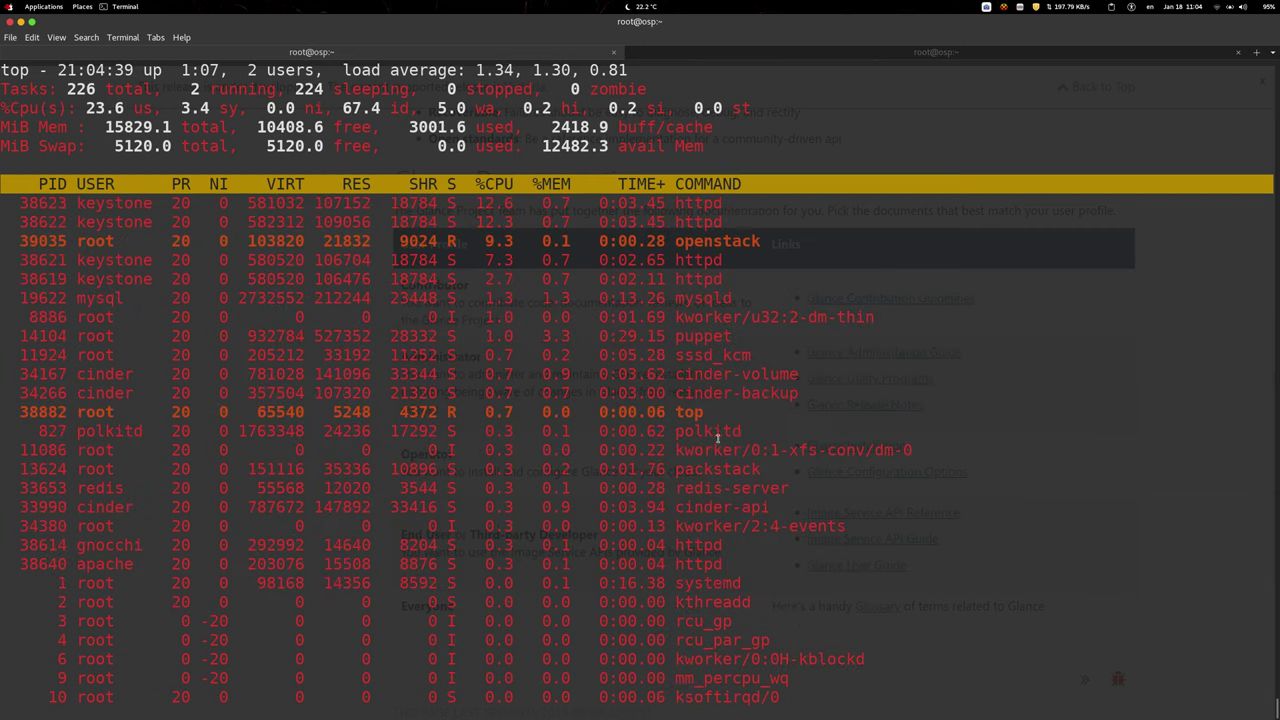
{"action": "triple_click", "coordinate": [697, 337]}
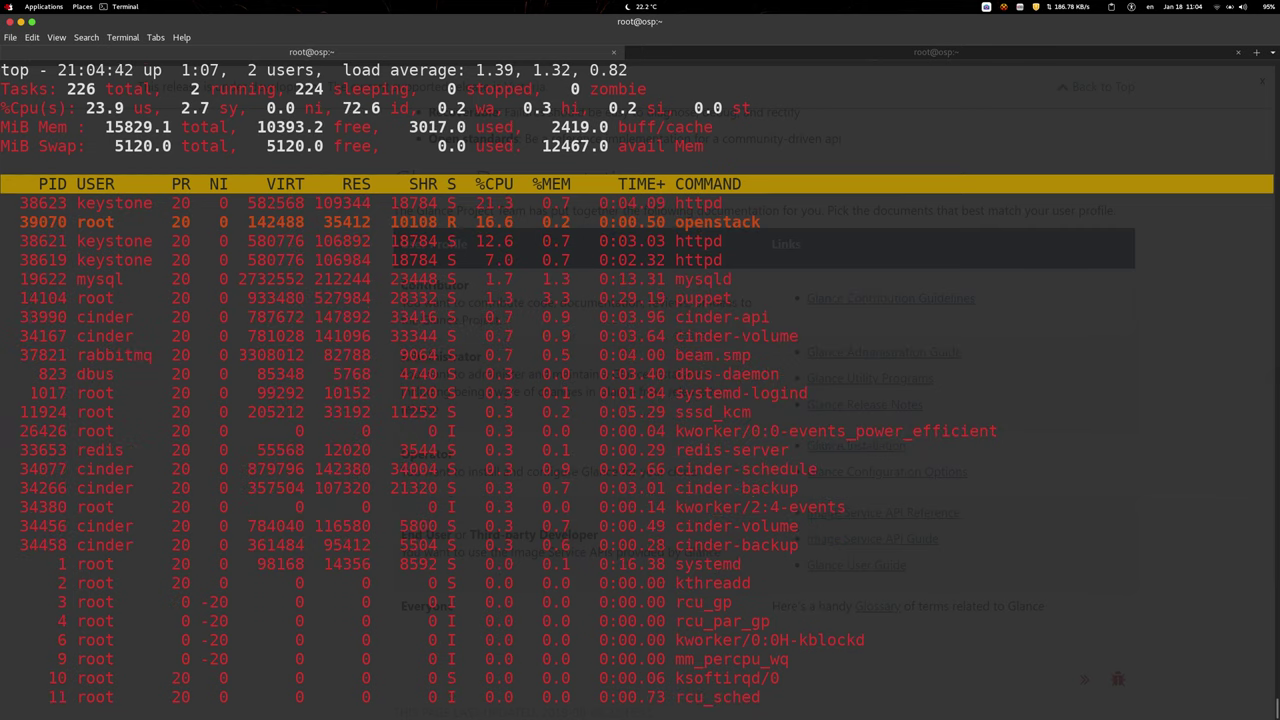
Step: Quit top and rerun journalctl -f from history via a Ctrl+R search for 'journ'
{"action": "key", "text": "q"}
{"action": "key", "text": "ctrl+r"}
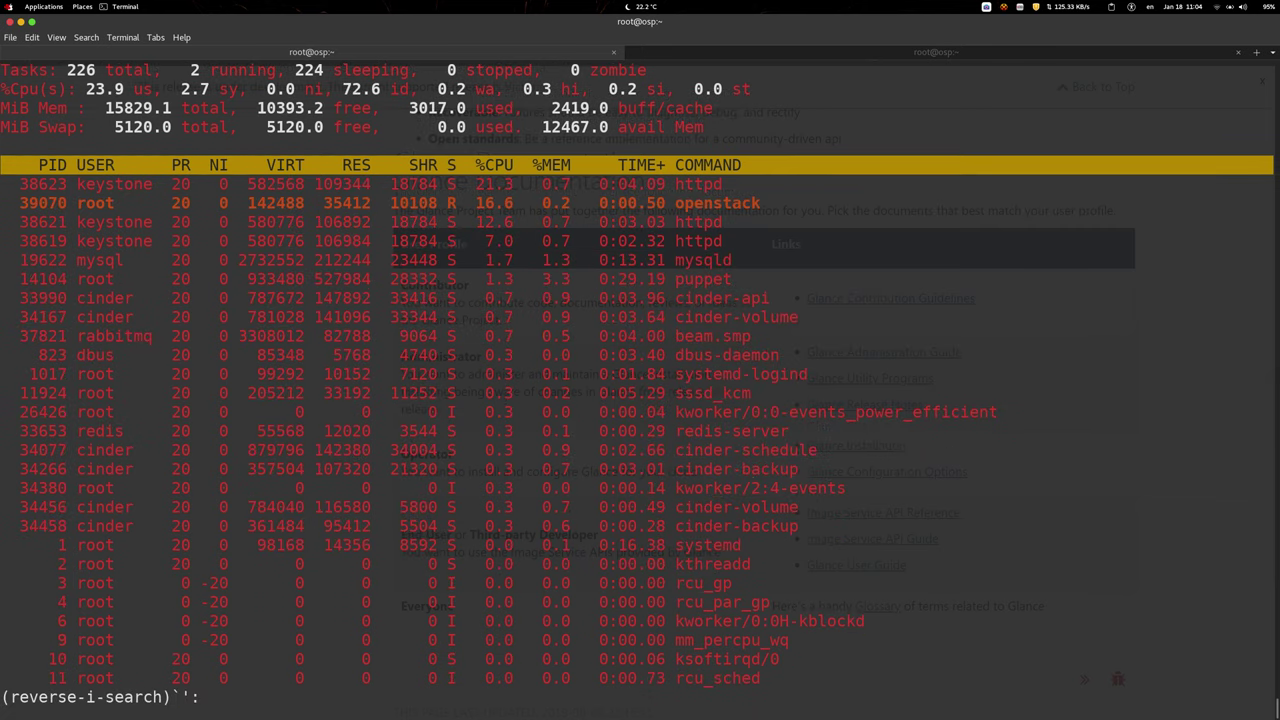
{"action": "type", "text": "journ"}
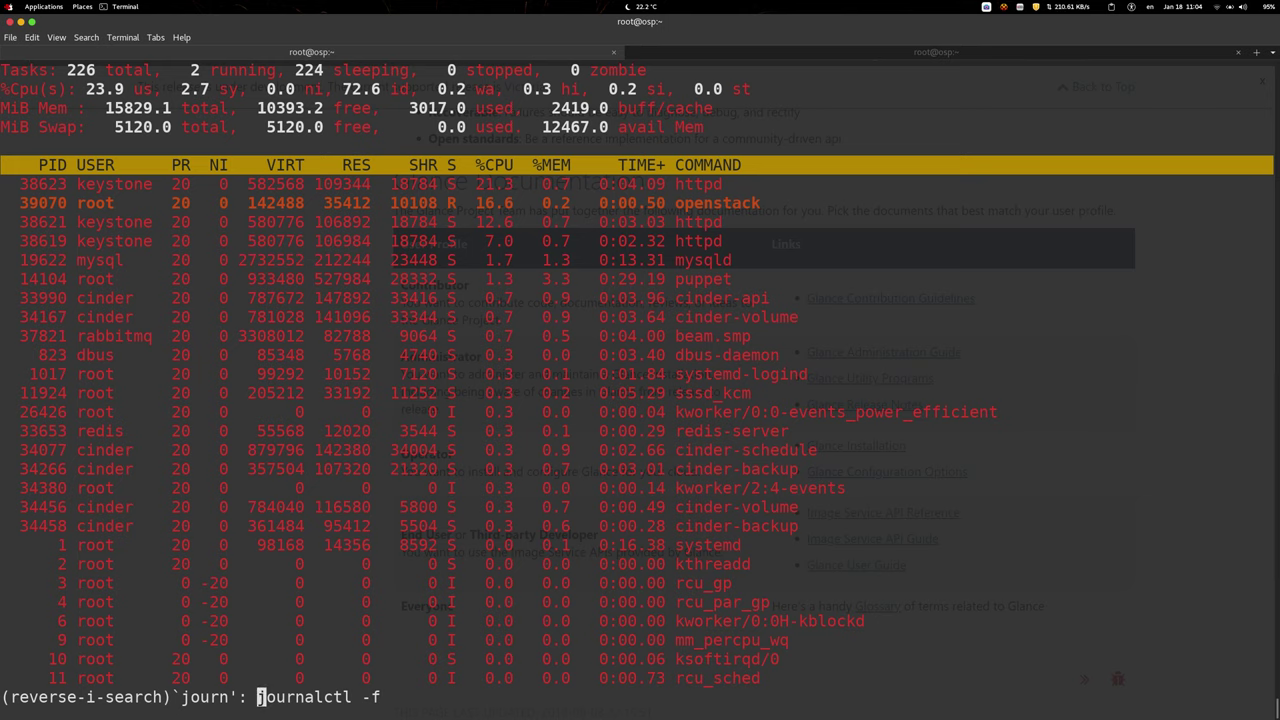
{"action": "key", "text": "Return"}
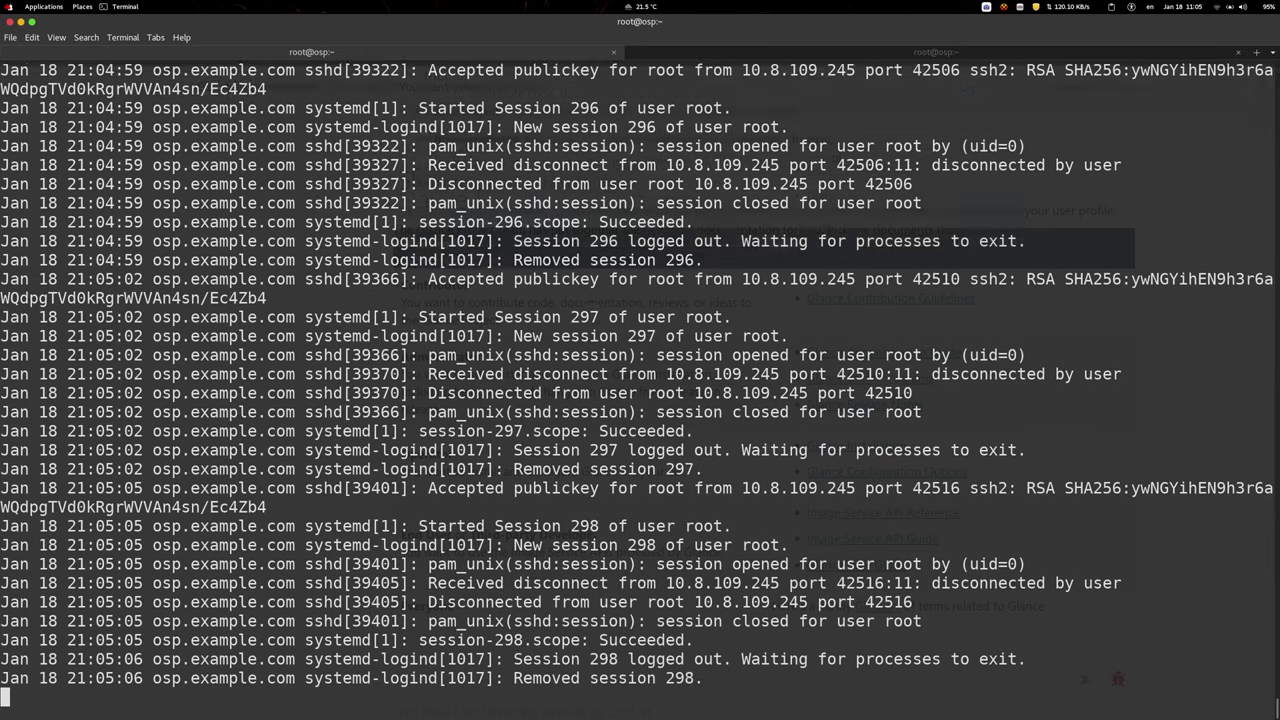
Step: Stop the journal follow, enter lsblk at the prompt and clear the screen
{"action": "key", "text": "ctrl+c"}
{"action": "type", "text": "lsblk"}
{"action": "key", "text": "ctrl+l"}
Step: Run lsblk to inspect sdb's cinder-volumes thin pool, then resume journalctl -f from history
{"action": "key", "text": "Return"}
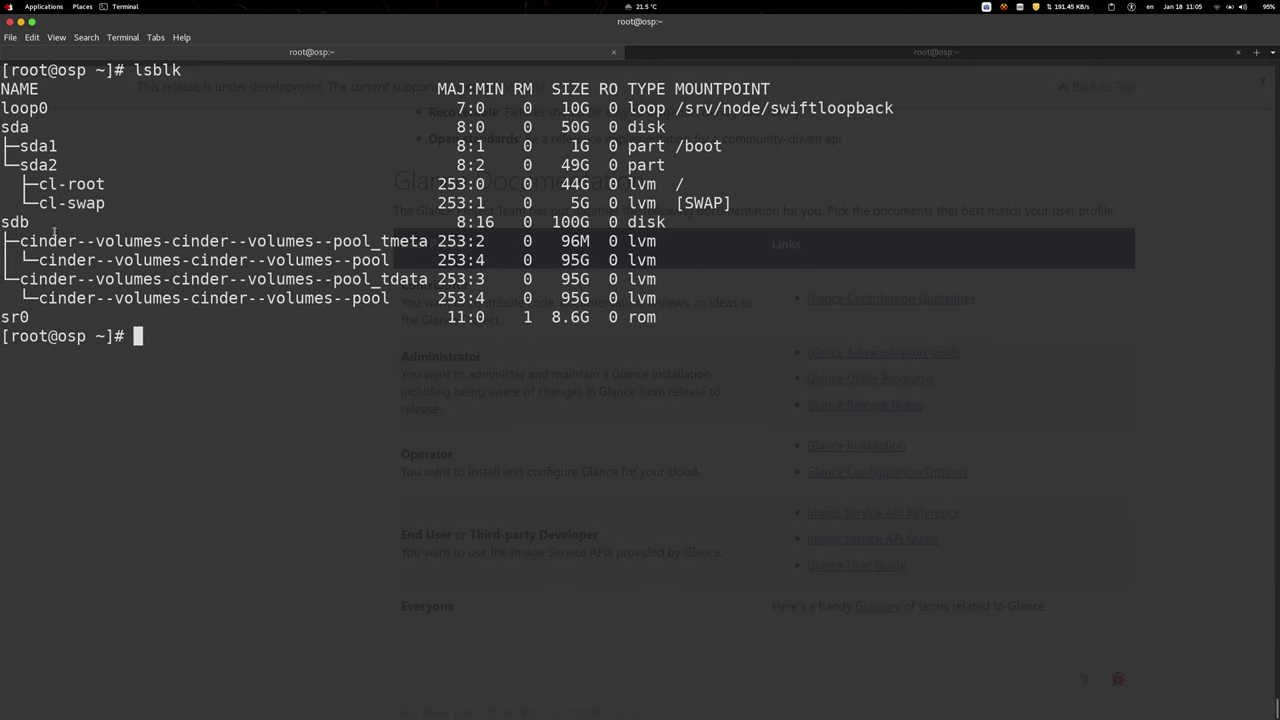
{"action": "left_click_drag", "start_coordinate": [4, 240], "coordinate": [724, 295]}
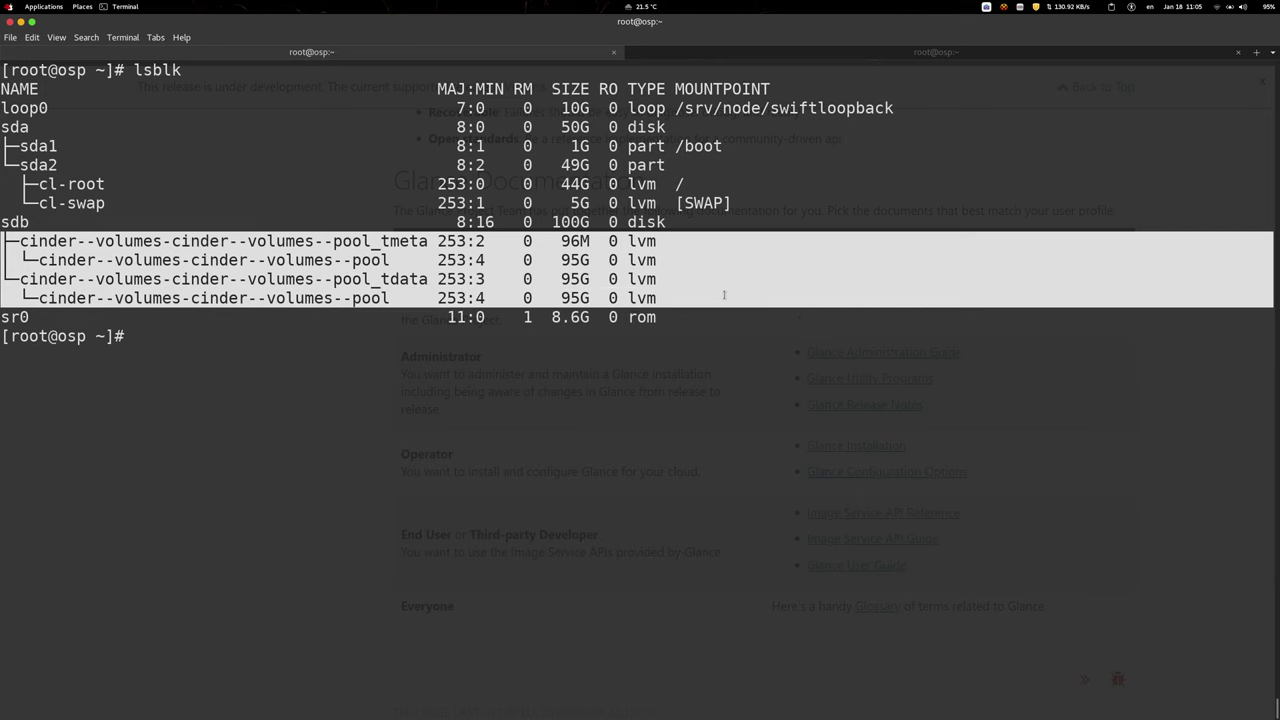
{"action": "left_click", "coordinate": [529, 393]}
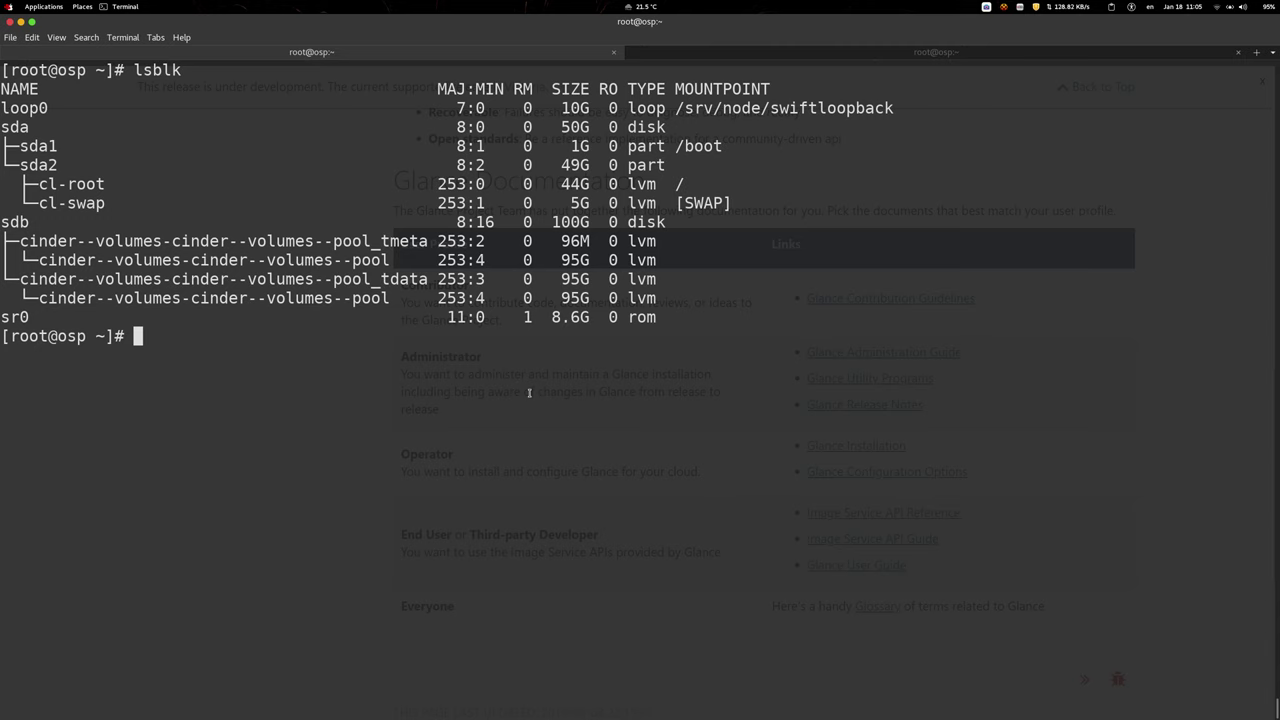
{"action": "key", "text": "Up"}
{"action": "key", "text": "Up"}
{"action": "key", "text": "Return"}
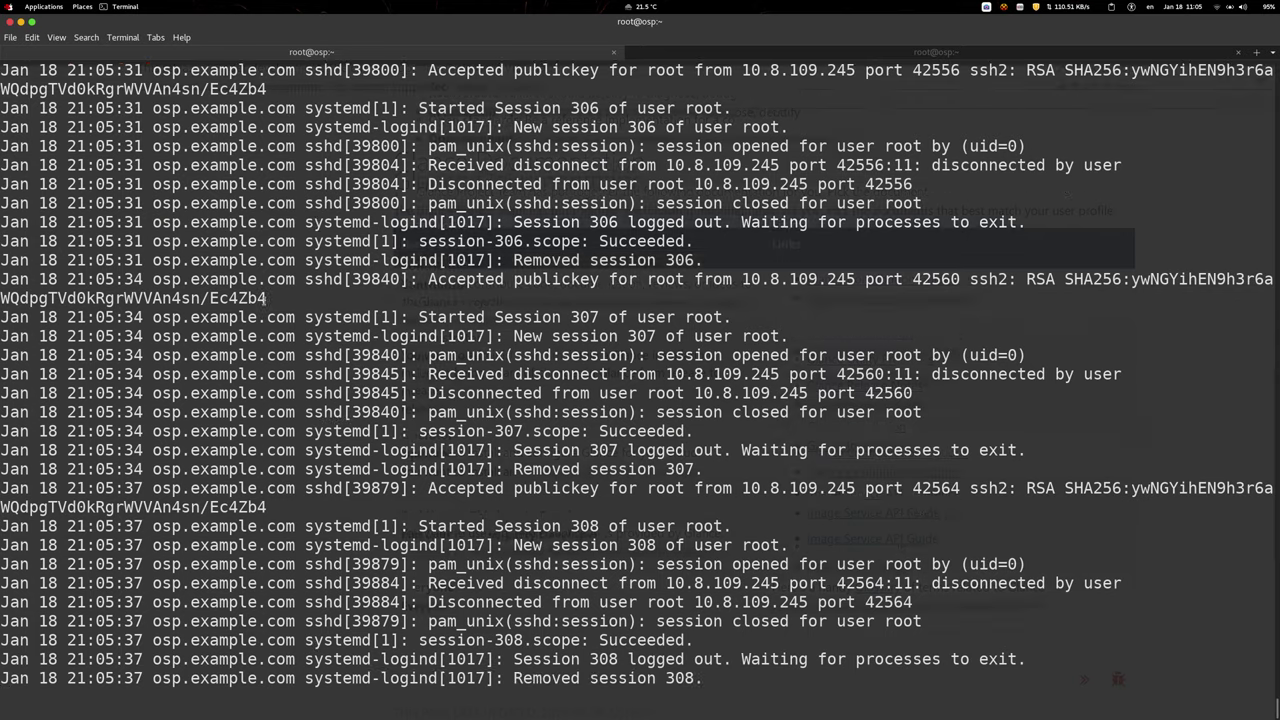
Step: Check the packstack tab, highlighting the 'Applying controller.pp' and 'Testing if puppet apply' lines
{"action": "left_click", "coordinate": [692, 52]}
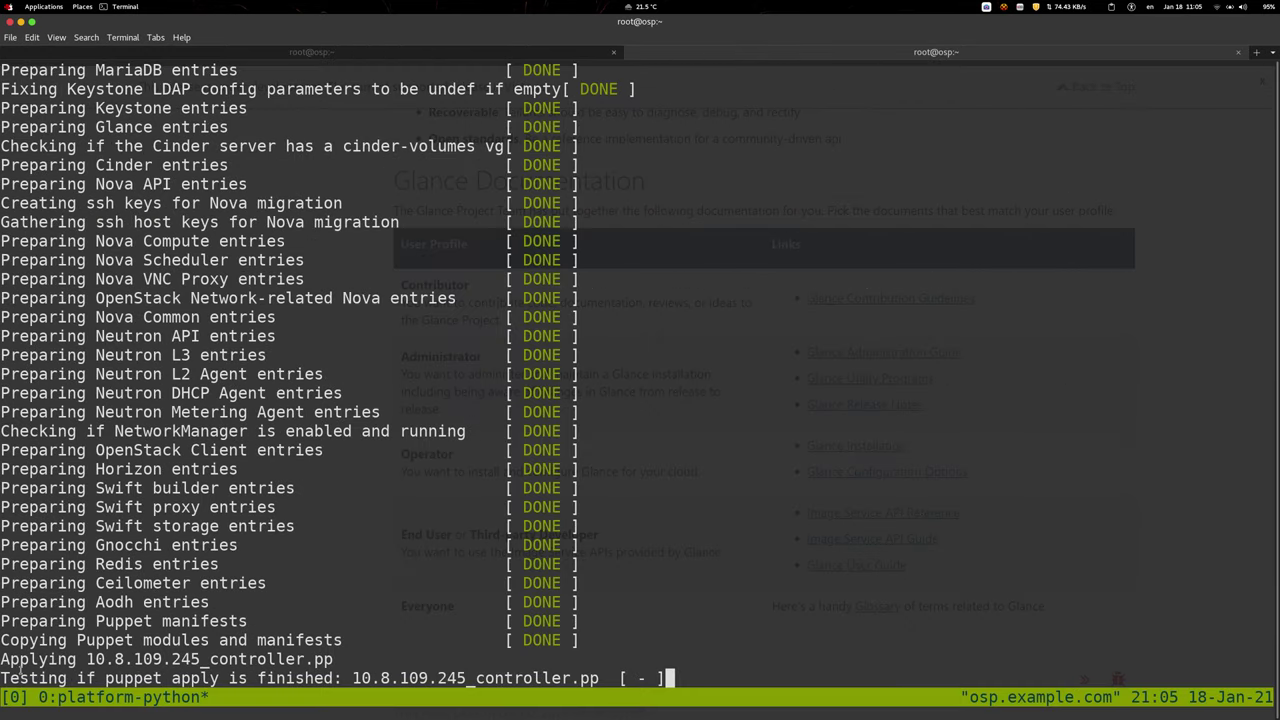
{"action": "left_click_drag", "start_coordinate": [4, 660], "coordinate": [323, 660]}
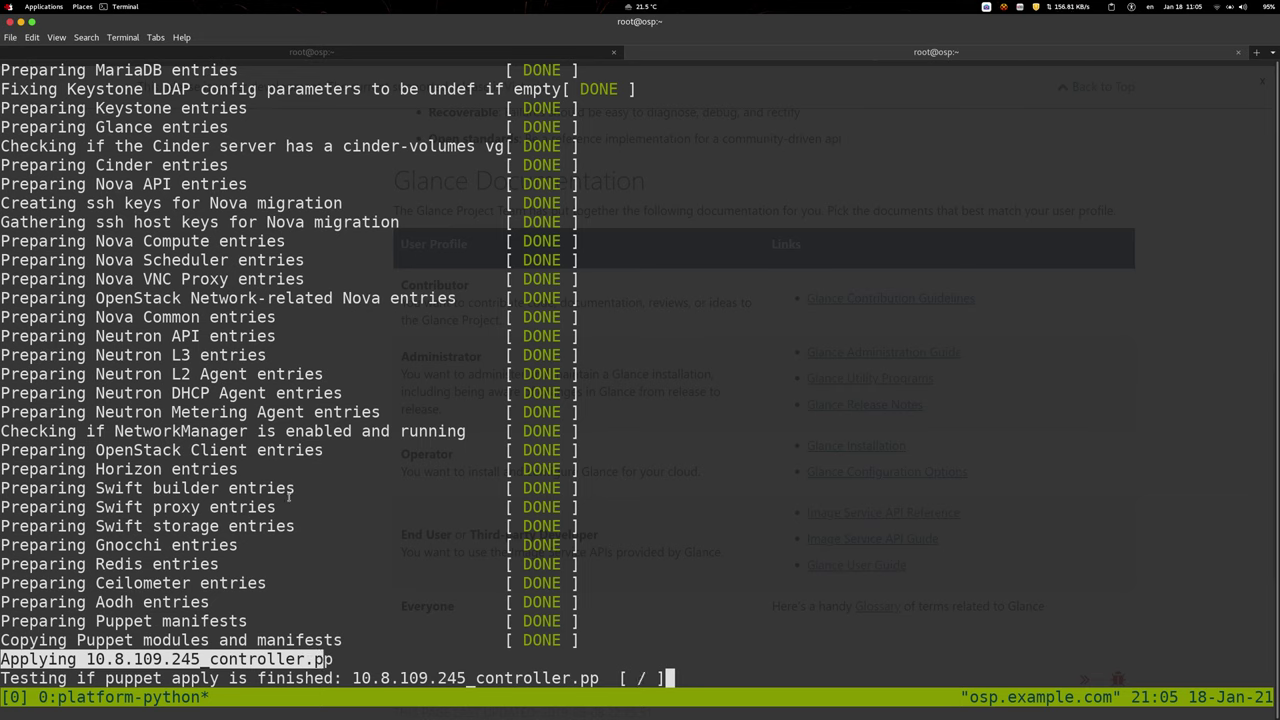
{"action": "left_click_drag", "start_coordinate": [2, 678], "coordinate": [580, 678]}
{"action": "left_click", "coordinate": [368, 53]}
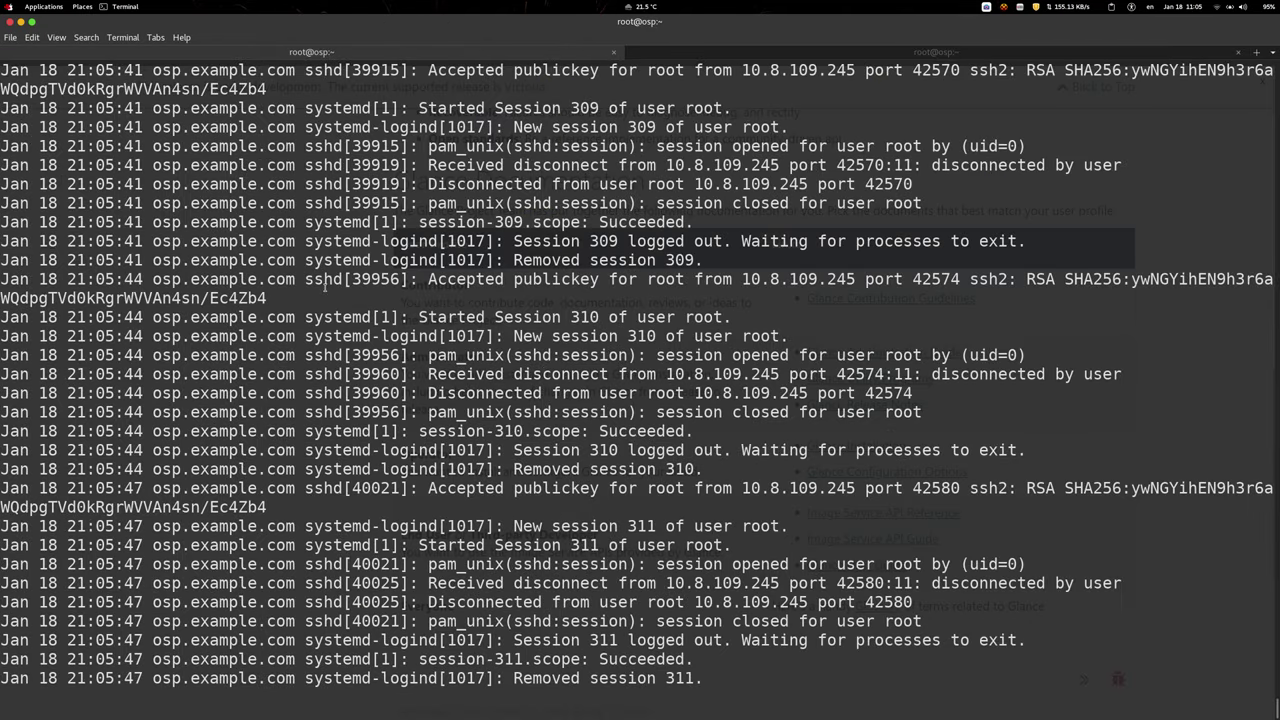
{"action": "left_click", "coordinate": [797, 54]}
{"action": "left_click", "coordinate": [400, 58]}
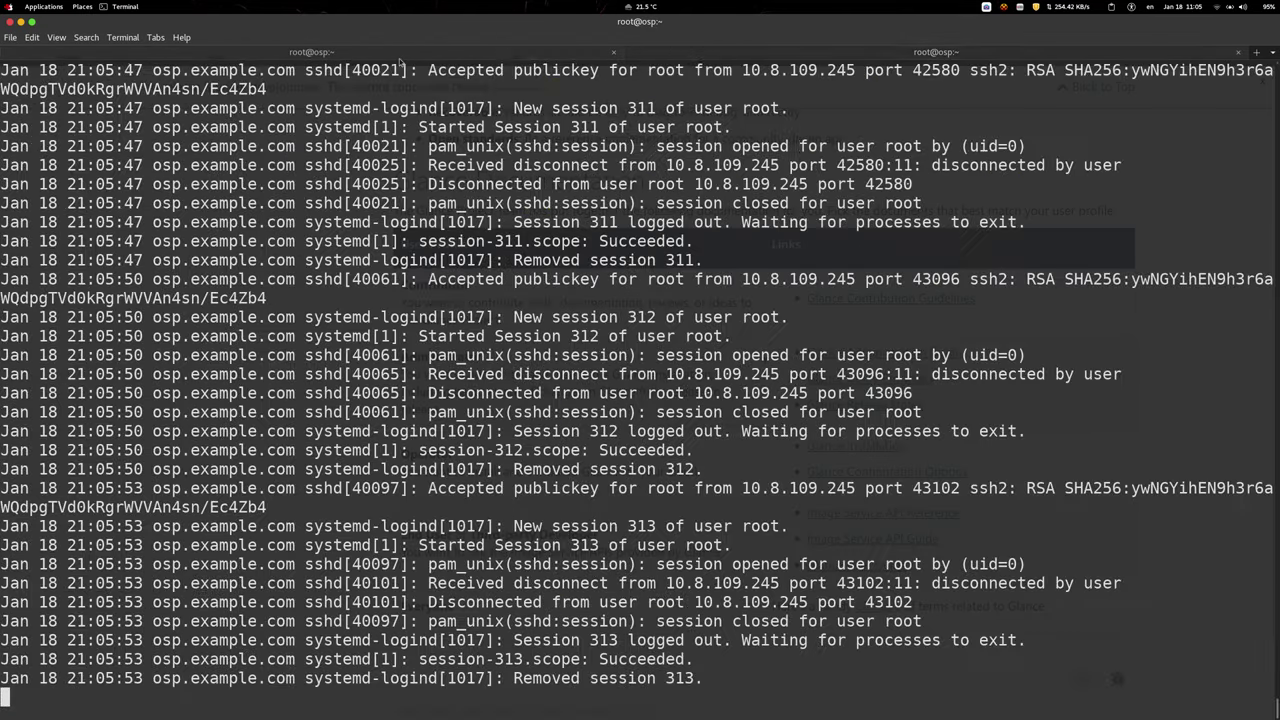
Step: Stop the journal follow and launch top in its place
{"action": "key", "text": "ctrl+c"}
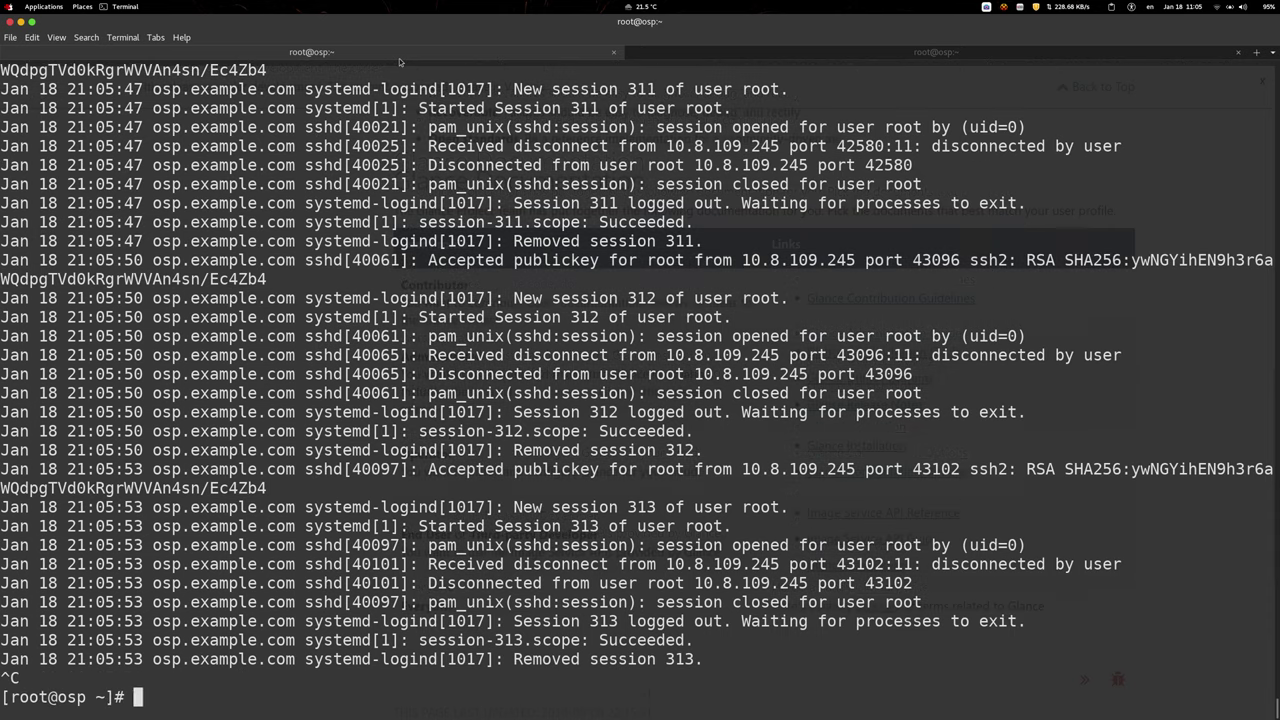
{"action": "type", "text": "top"}
{"action": "key", "text": "Return"}
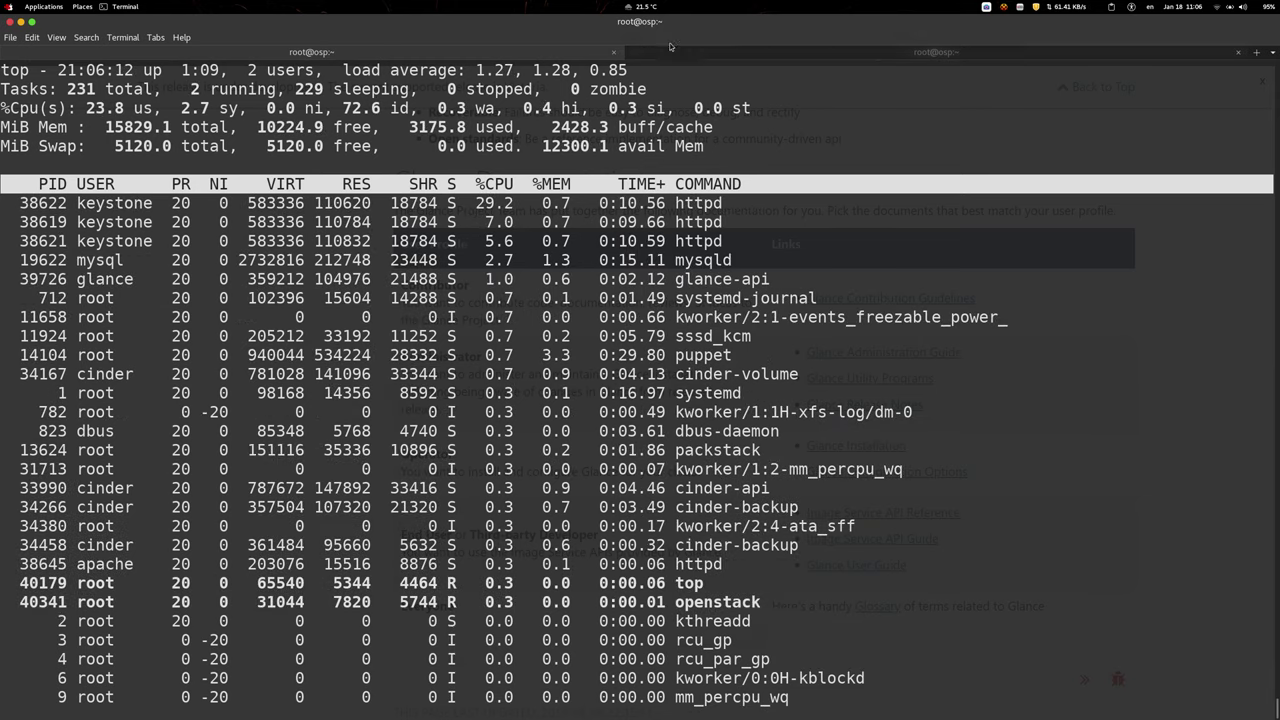
{"action": "key", "text": "ctrl+Page_Down"}
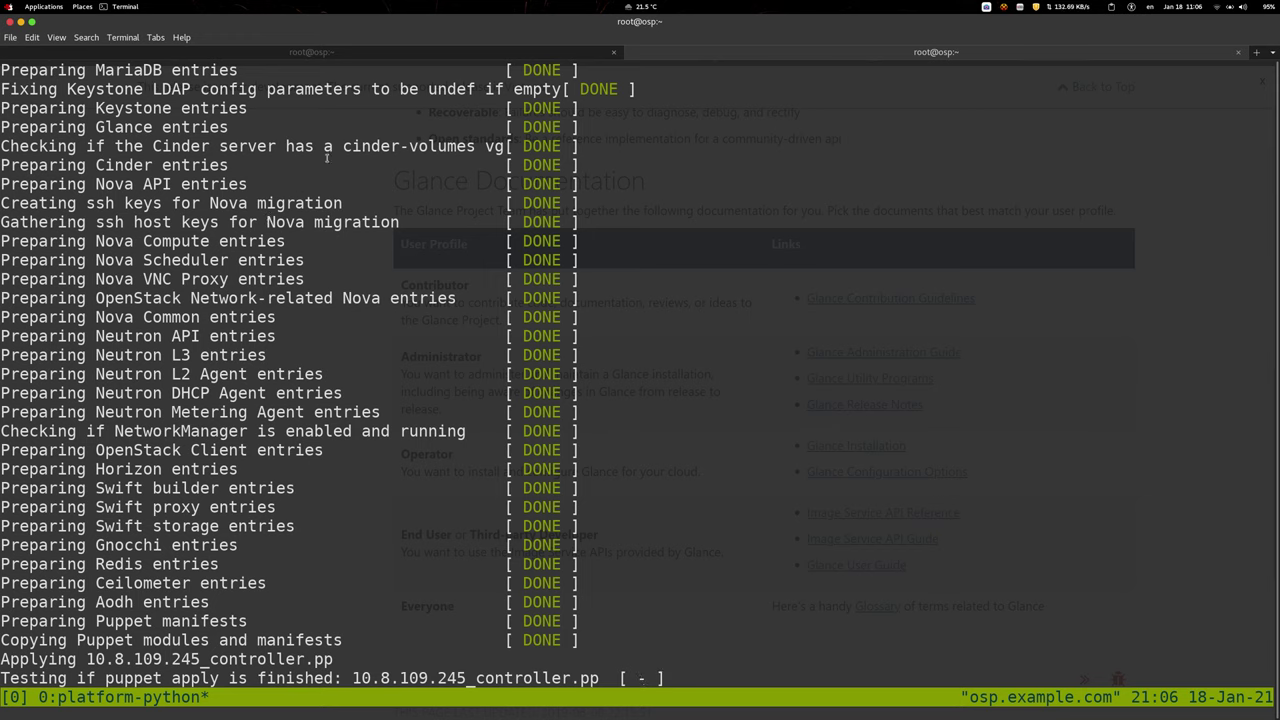
{"action": "left_click", "coordinate": [333, 53]}
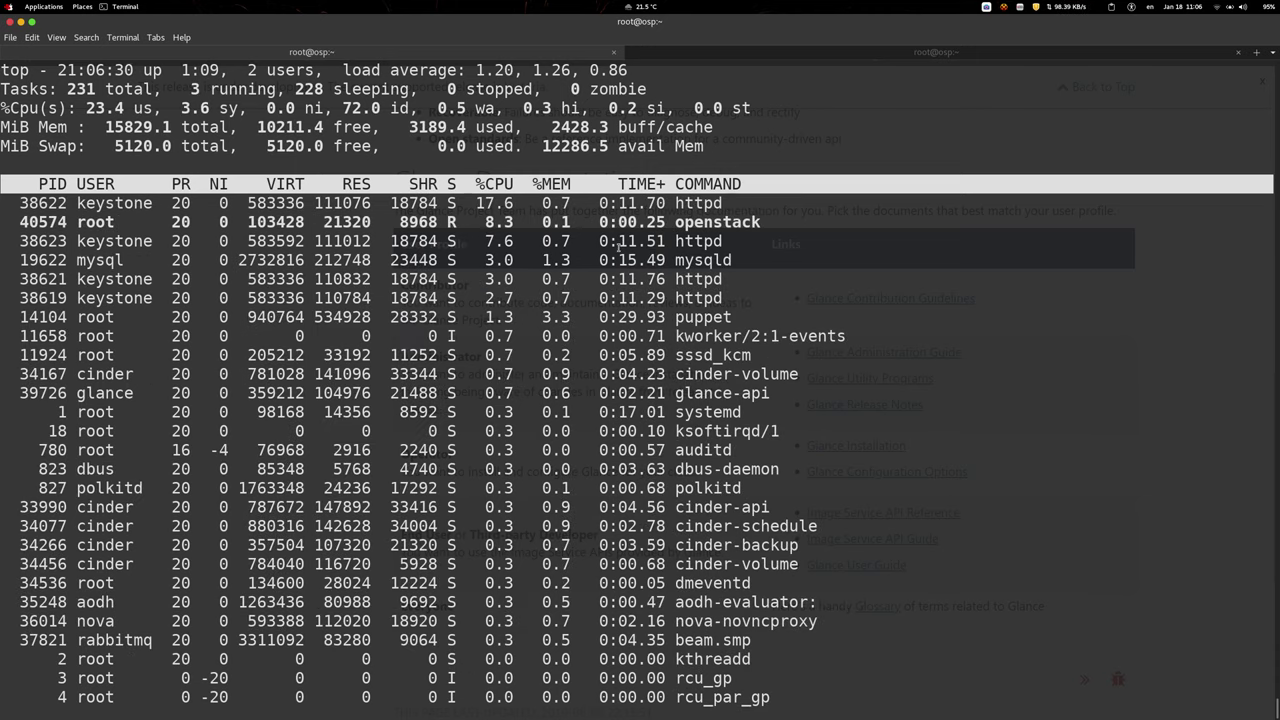
{"action": "left_click", "coordinate": [754, 55]}
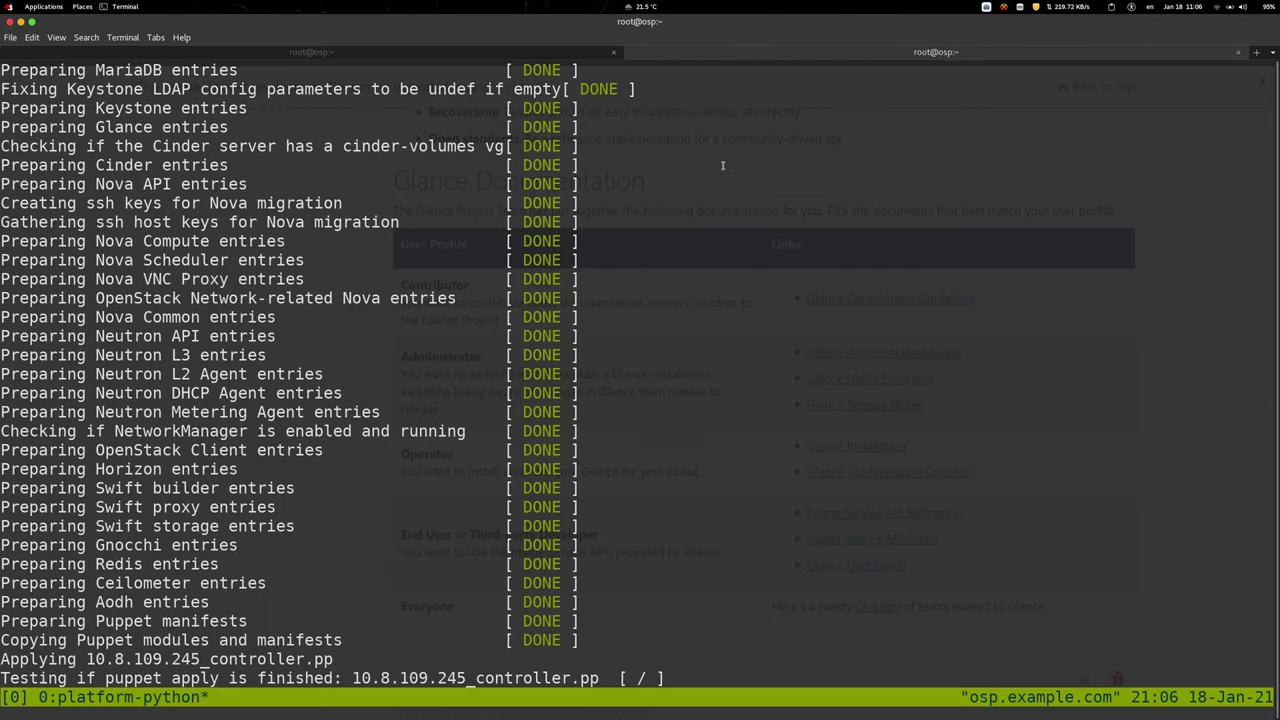
{"action": "left_click", "coordinate": [386, 56]}
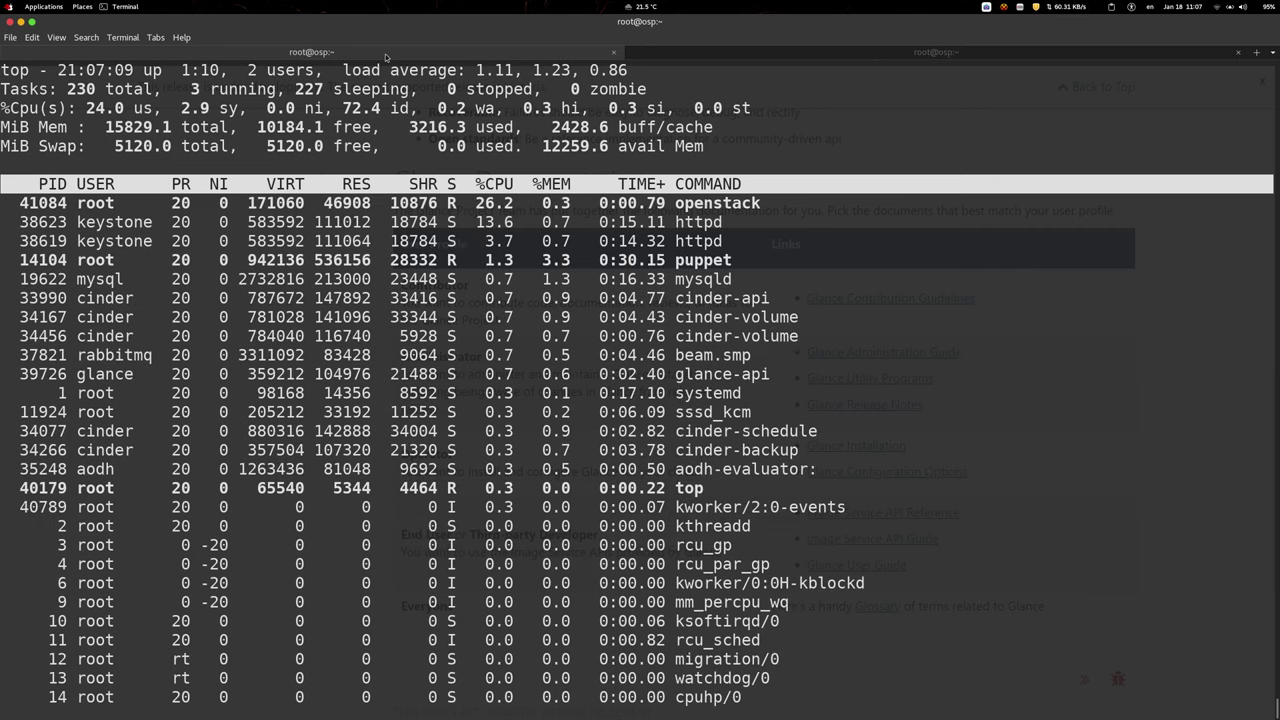
Step: Cycle top's task memory display through KiB, MiB, GiB, TiB and PiB, then quit top
{"action": "key", "text": "e"}
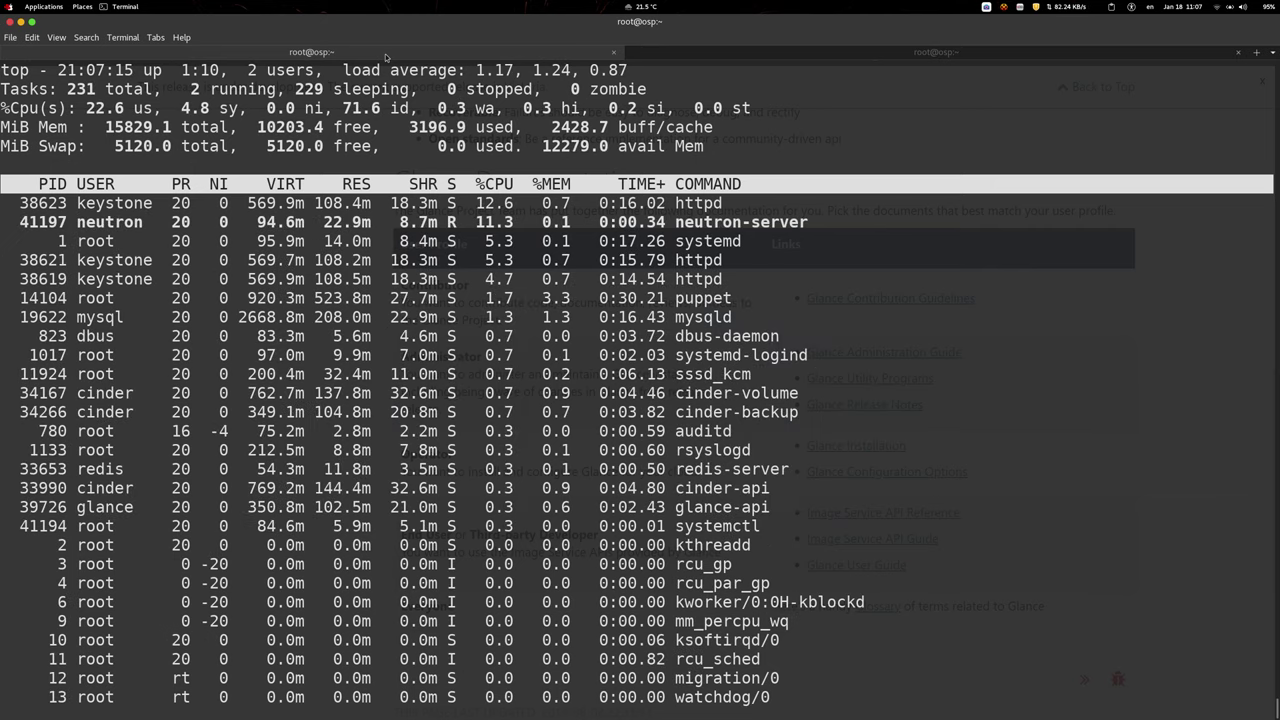
{"action": "key", "text": "e"}
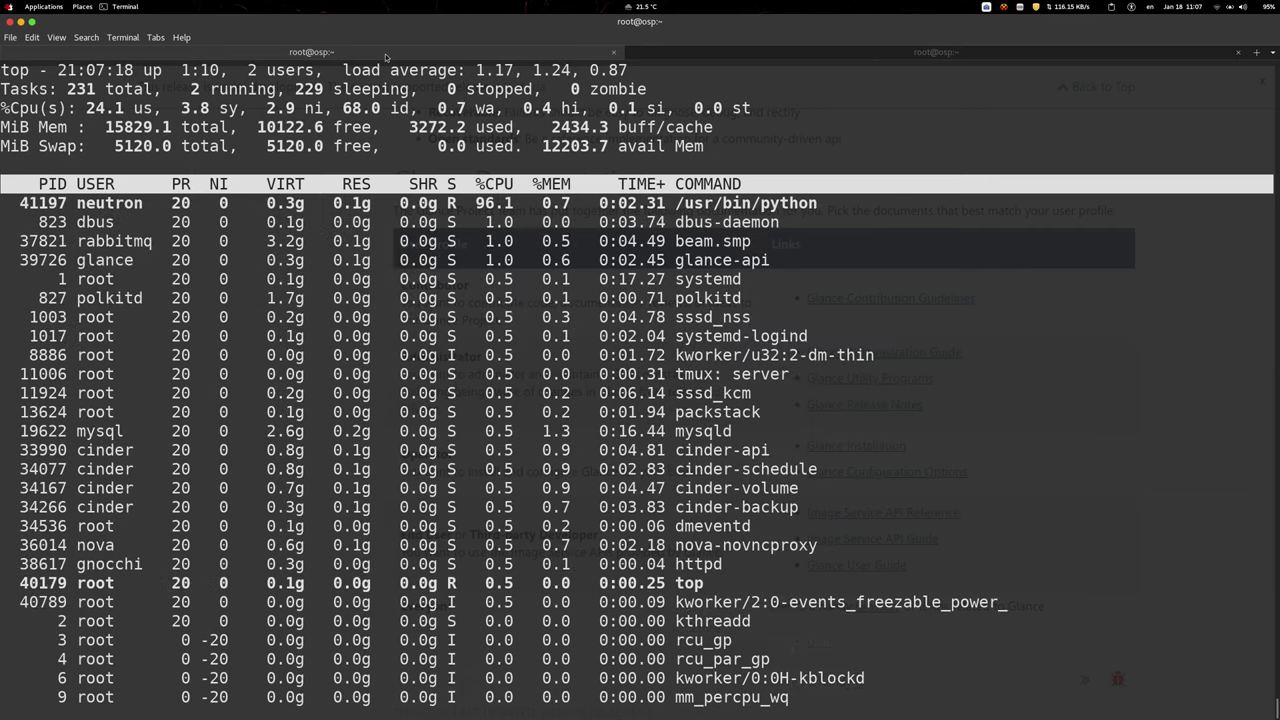
{"action": "key", "text": "e"}
{"action": "key", "text": "e"}
{"action": "key", "text": "e"}
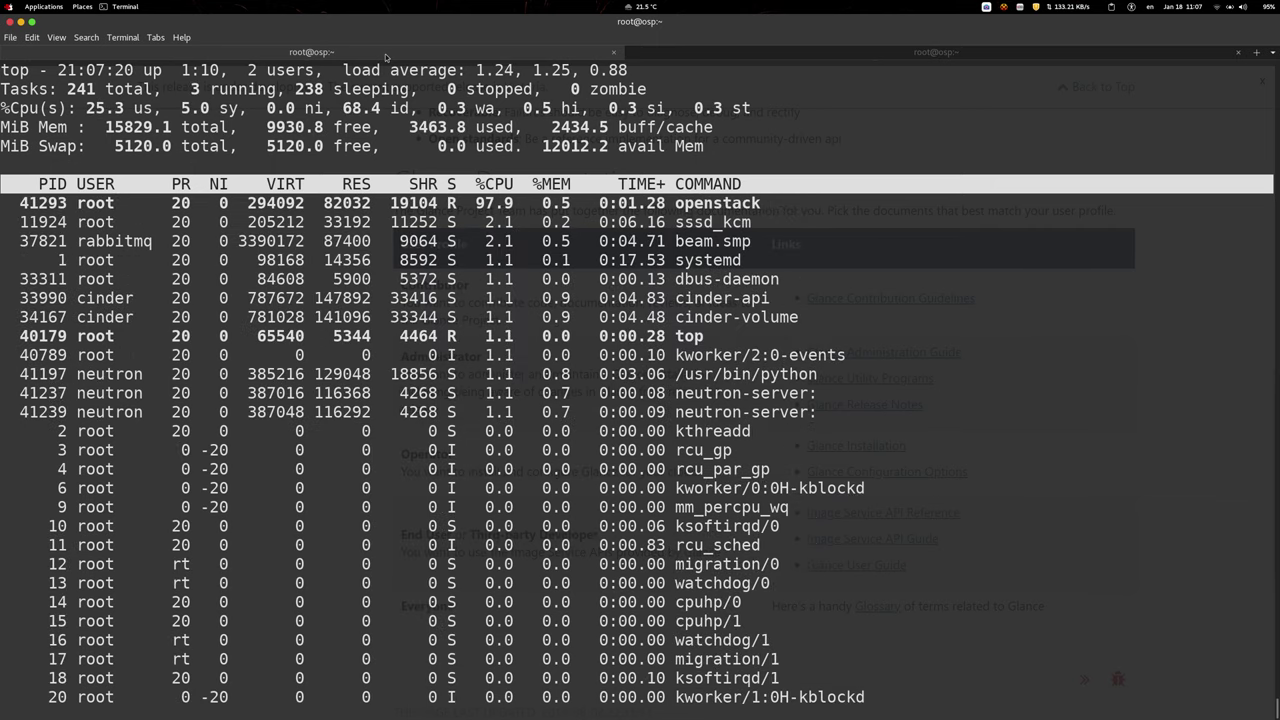
{"action": "key", "text": "e"}
{"action": "key", "text": "e"}
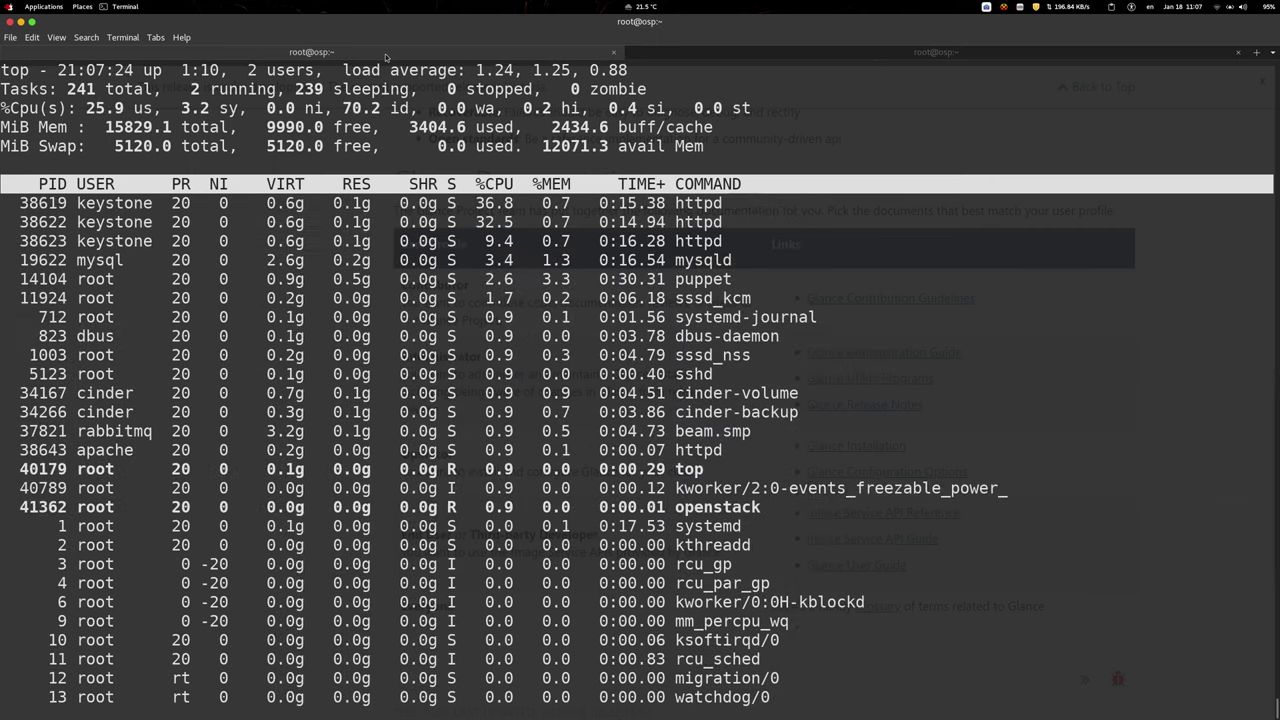
{"action": "key", "text": "e"}
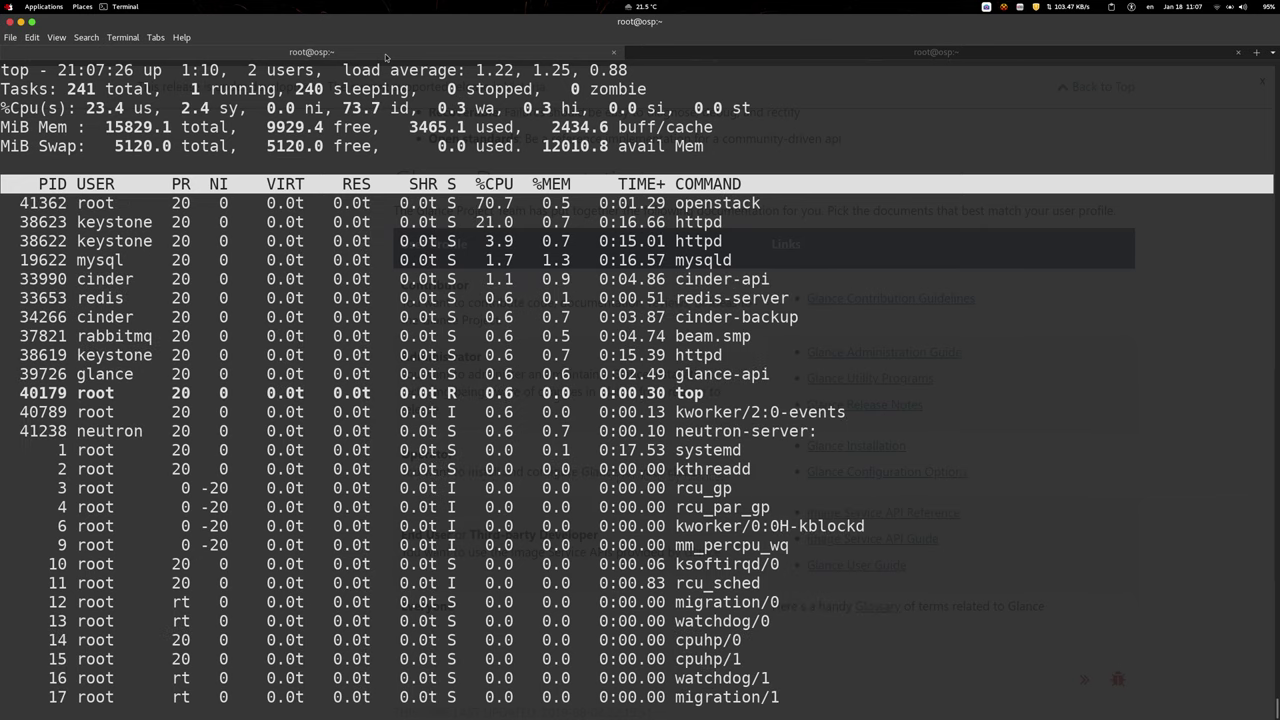
{"action": "key", "text": "e"}
{"action": "key", "text": "e"}
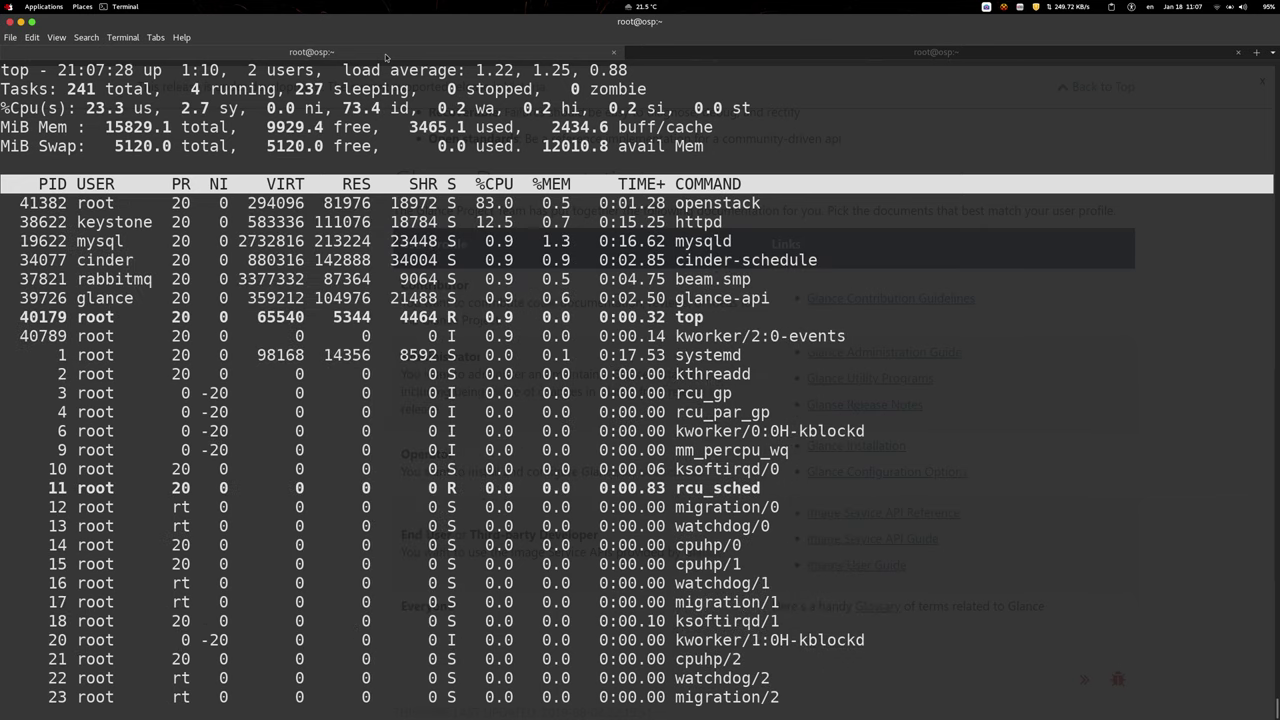
{"action": "key", "text": "e"}
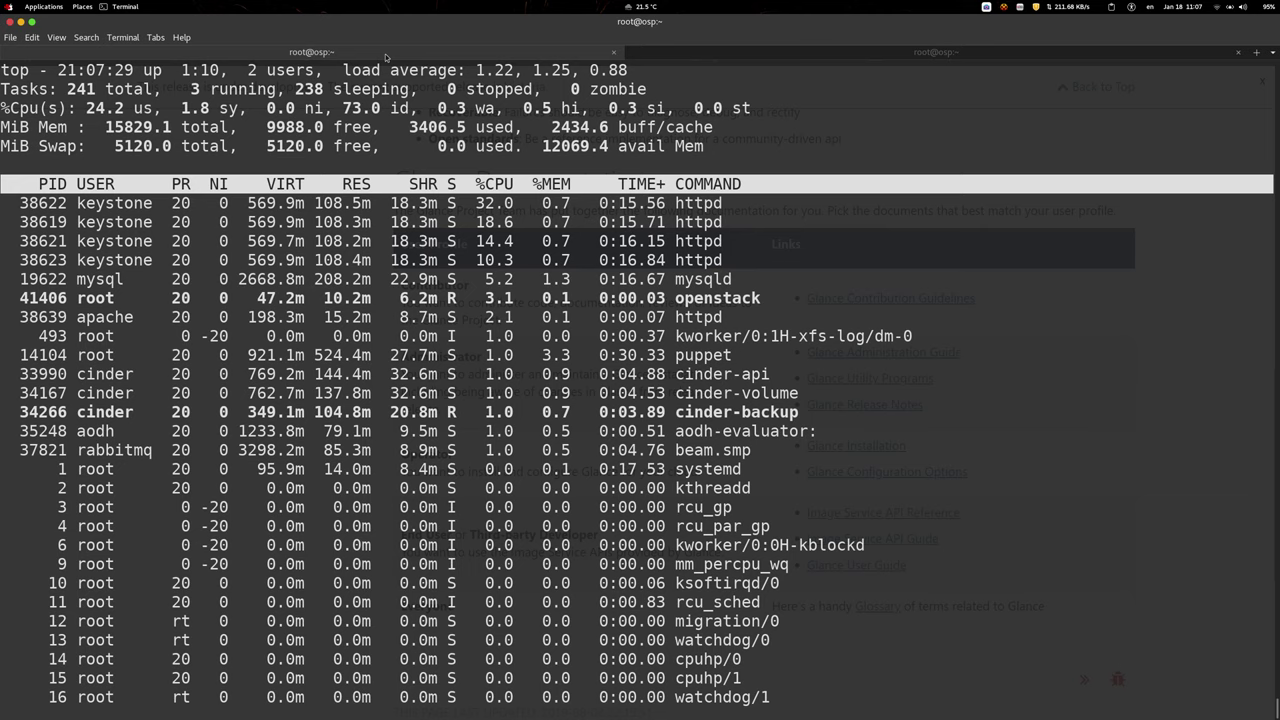
{"action": "key", "text": "e"}
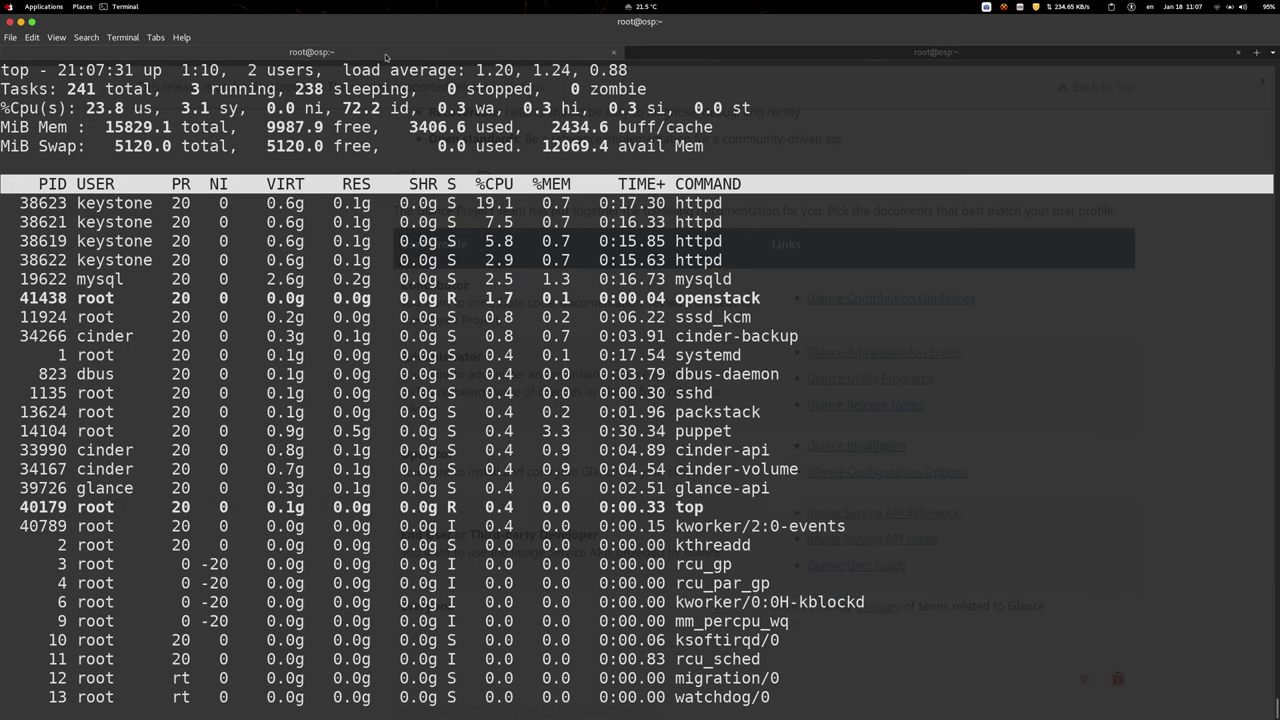
{"action": "key", "text": "e"}
{"action": "key", "text": "e"}
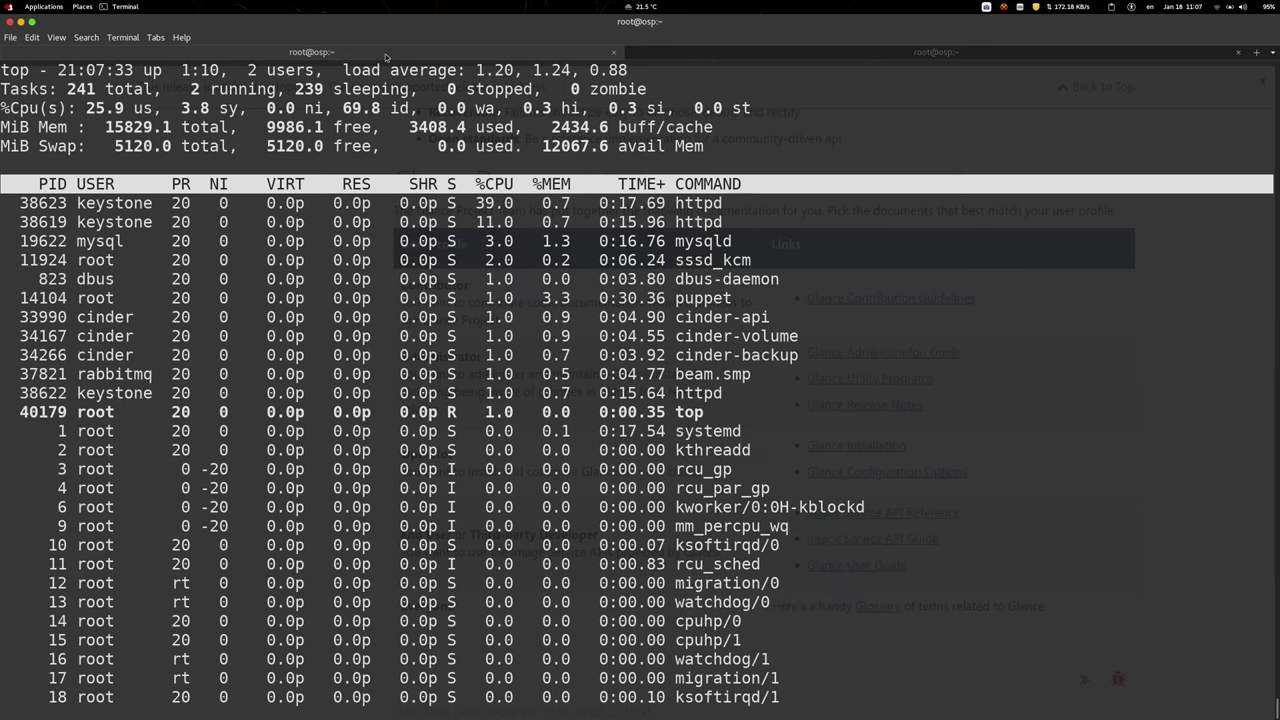
{"action": "key", "text": "e"}
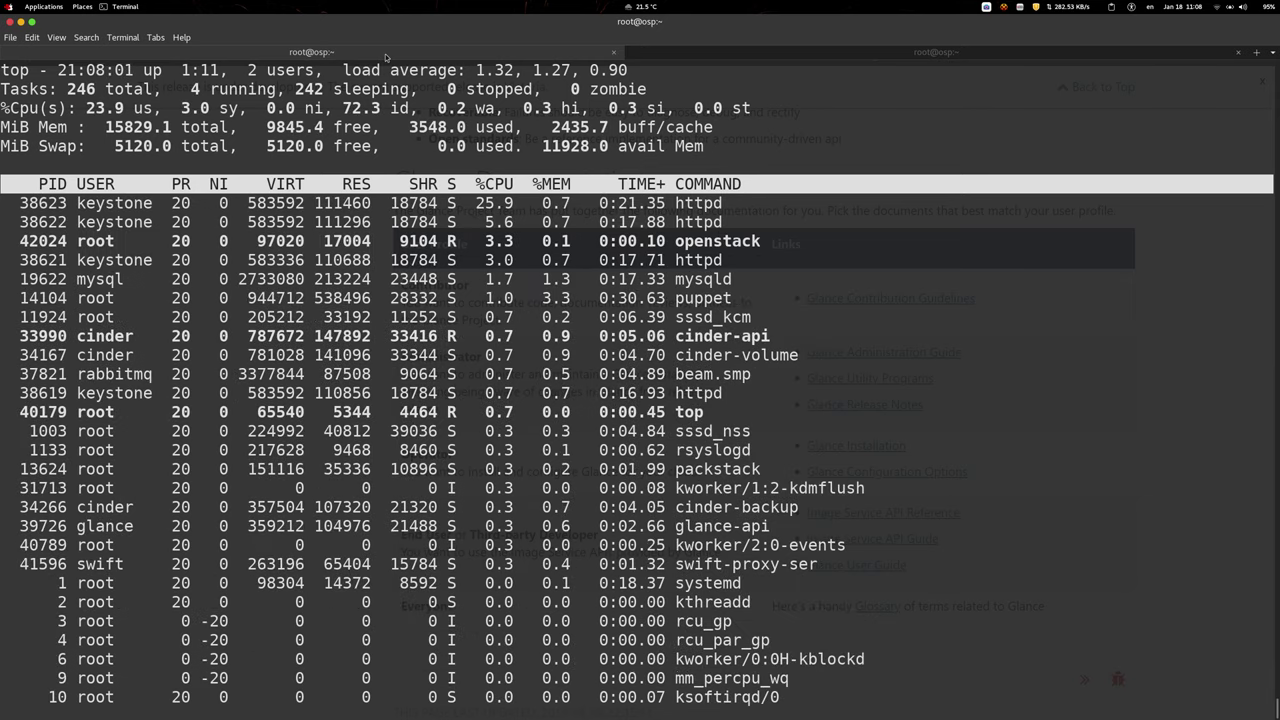
{"action": "type", "text": "qq"}
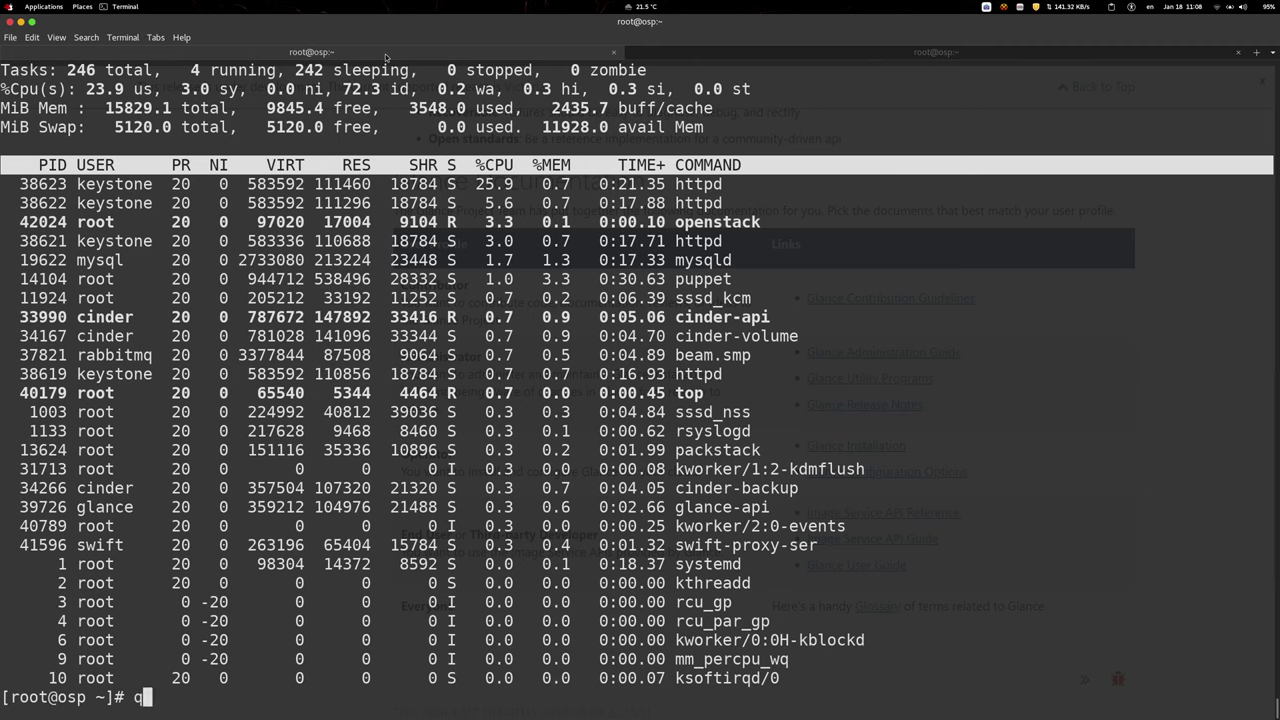
Step: Remove the stray q, rerun journalctl -f via history search 'jour', then show the Packstack tab
{"action": "key", "text": "BackSpace"}
{"action": "key", "text": "ctrl+r"}
{"action": "type", "text": "jour"}
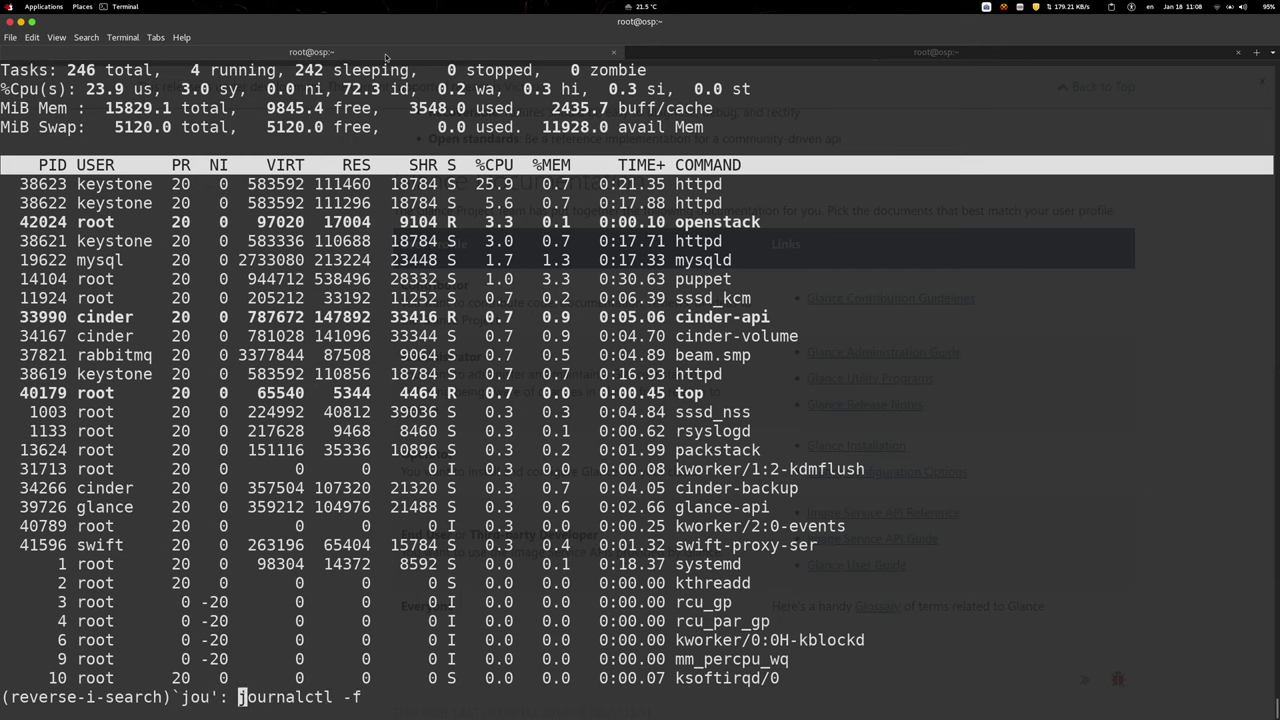
{"action": "key", "text": "Return"}
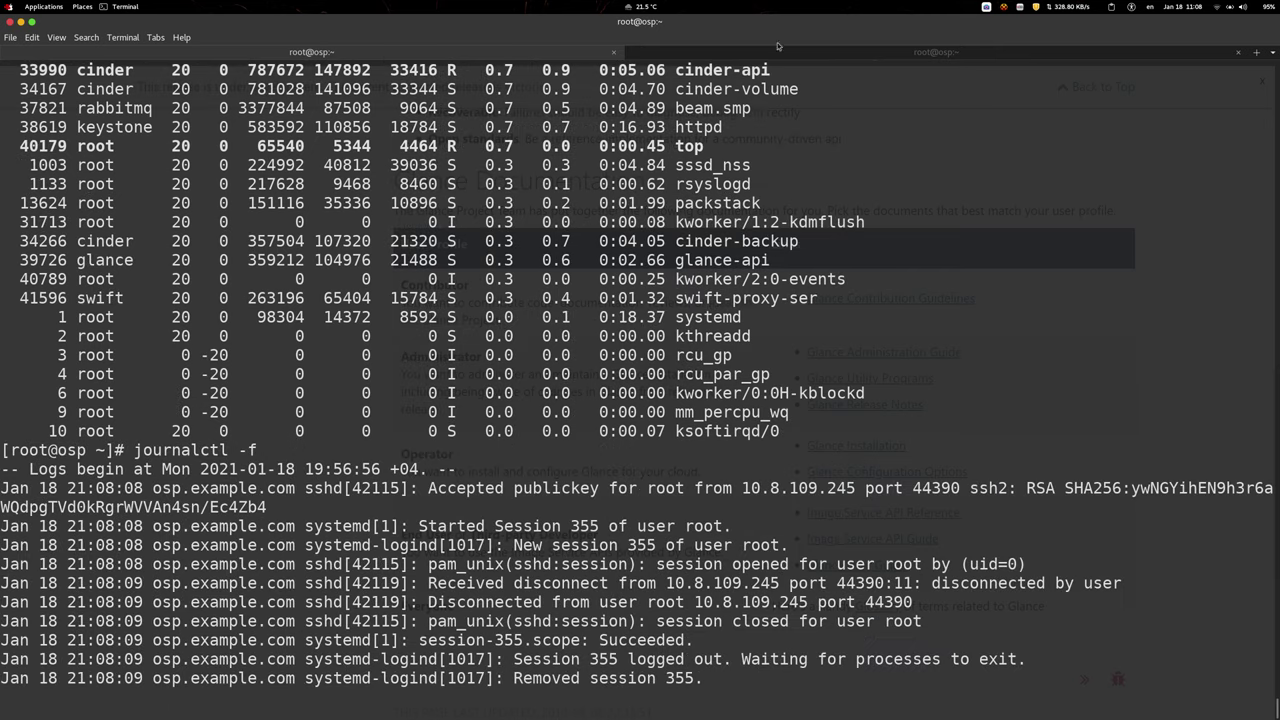
{"action": "left_click", "coordinate": [779, 54]}
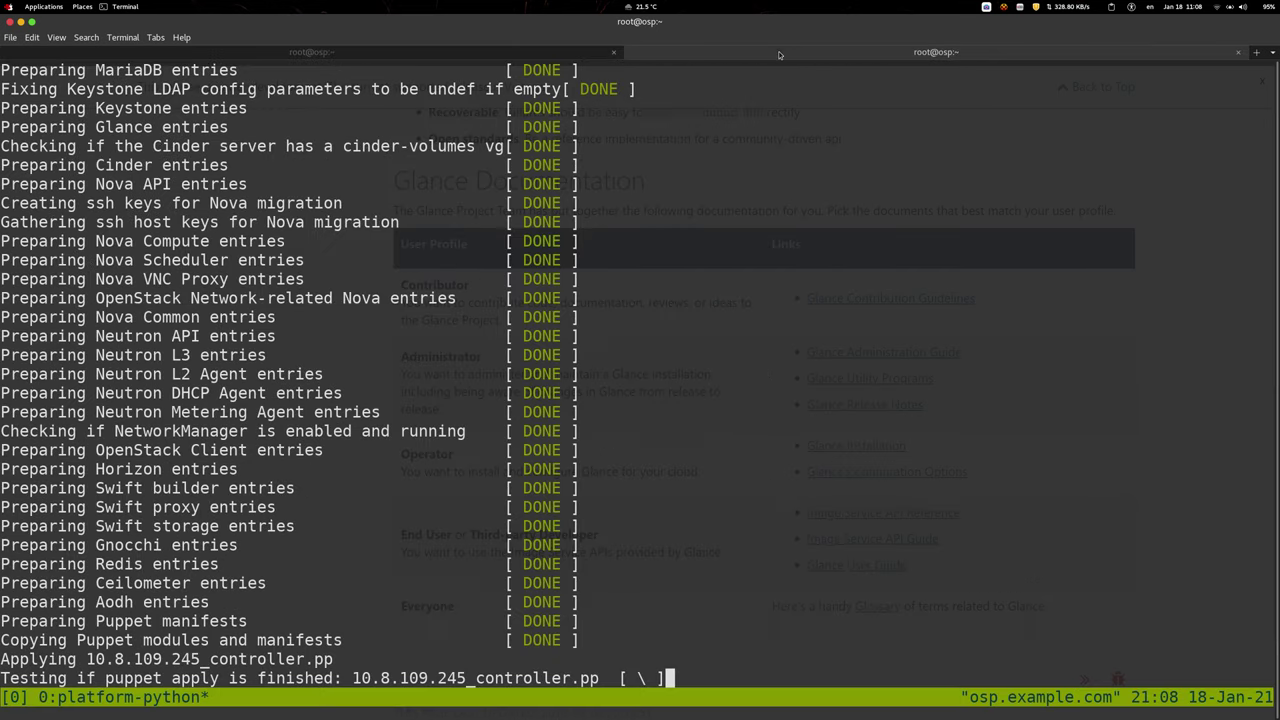
{"action": "left_click", "coordinate": [410, 53]}
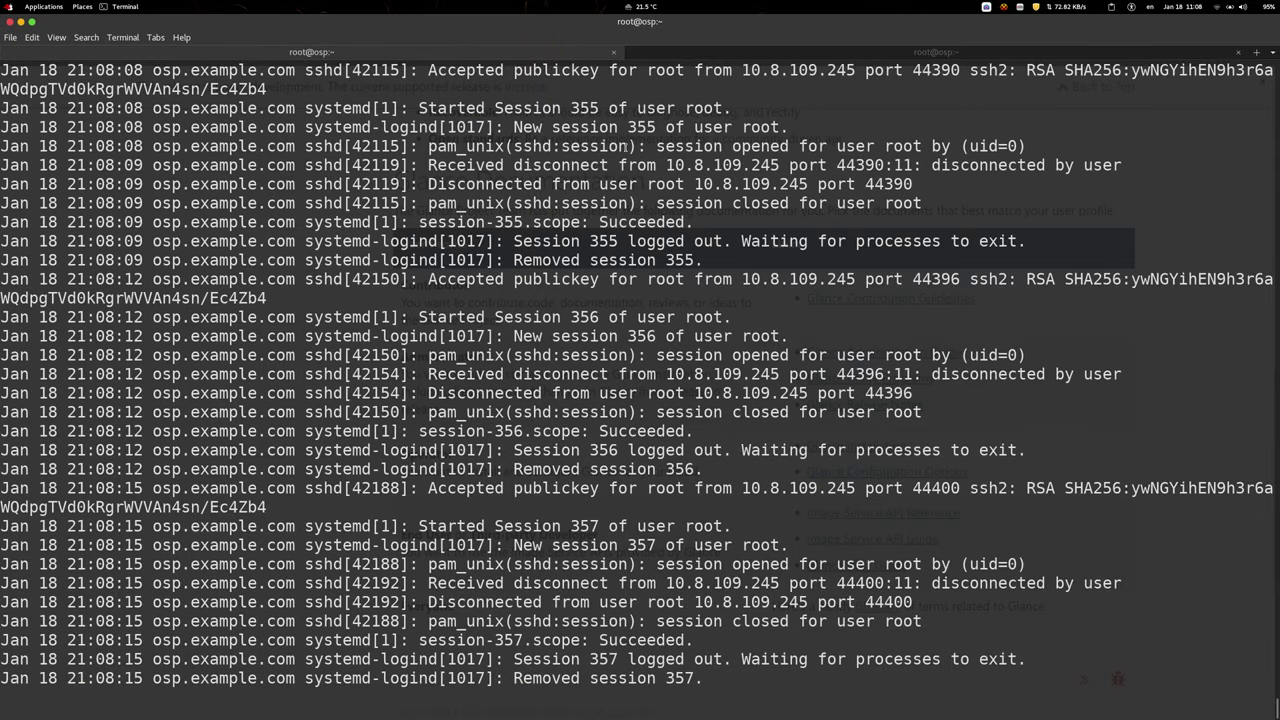
{"action": "key", "text": "ctrl+Page_Down"}
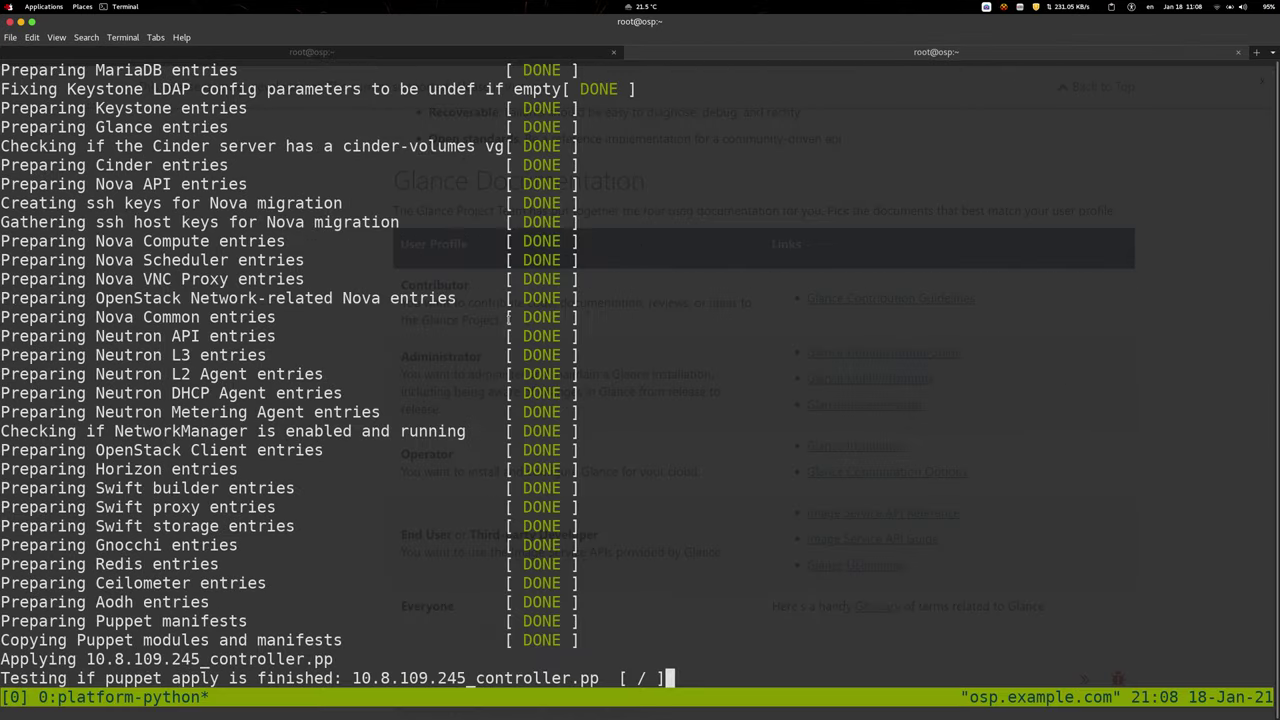
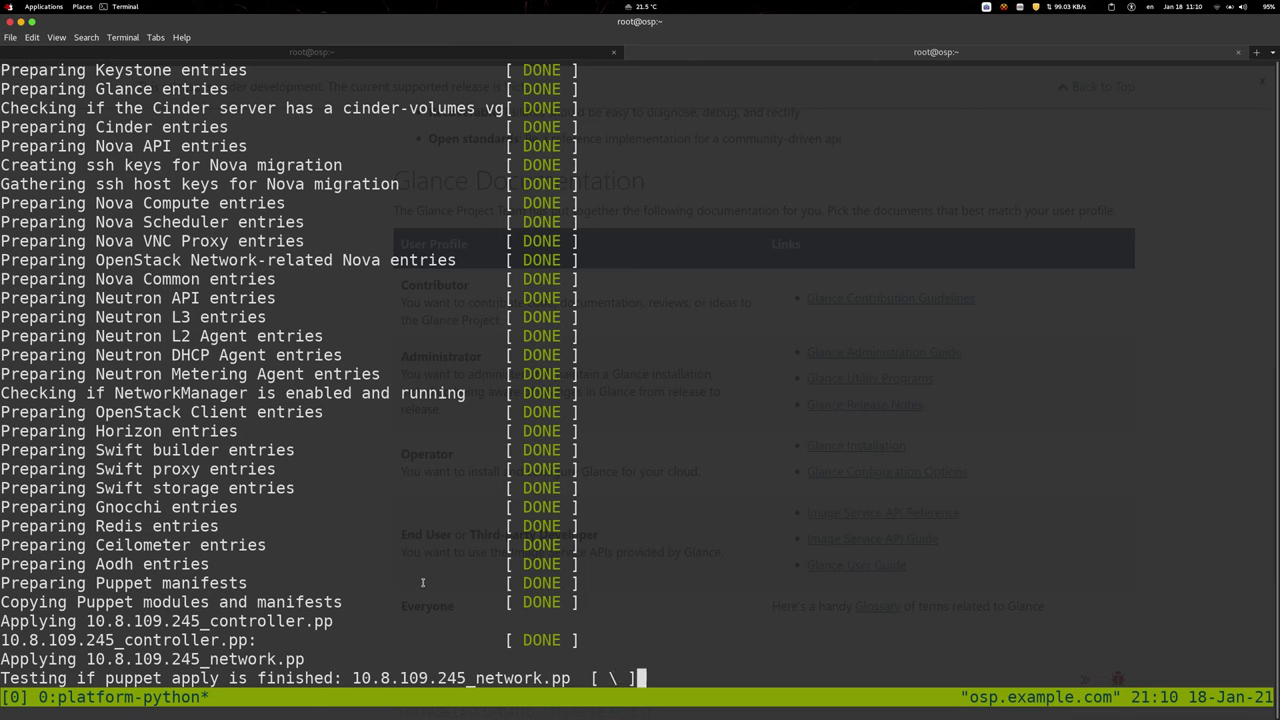
Step: Bring Google Chrome with the Glance documentation page to the front
{"action": "key", "text": "alt+Tab"}
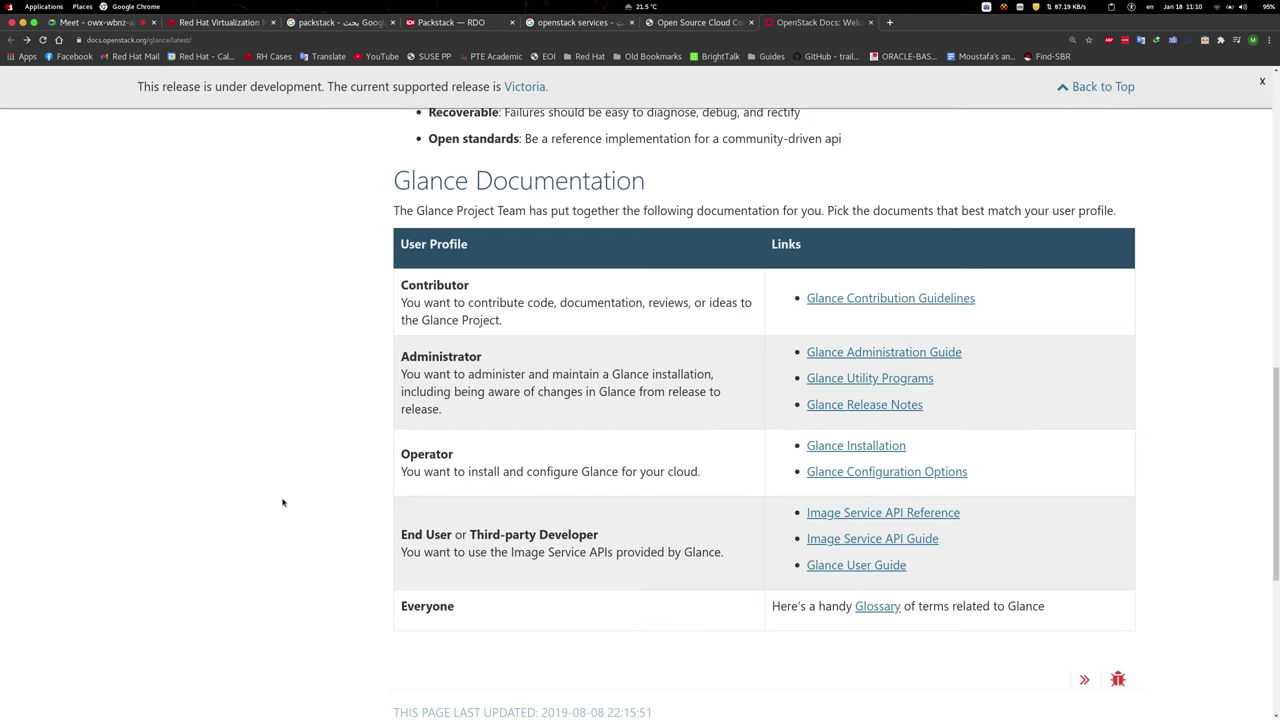
Step: Switch back to the Terminal where packstack is applying the compute manifest
{"action": "key", "text": "alt+Tab"}
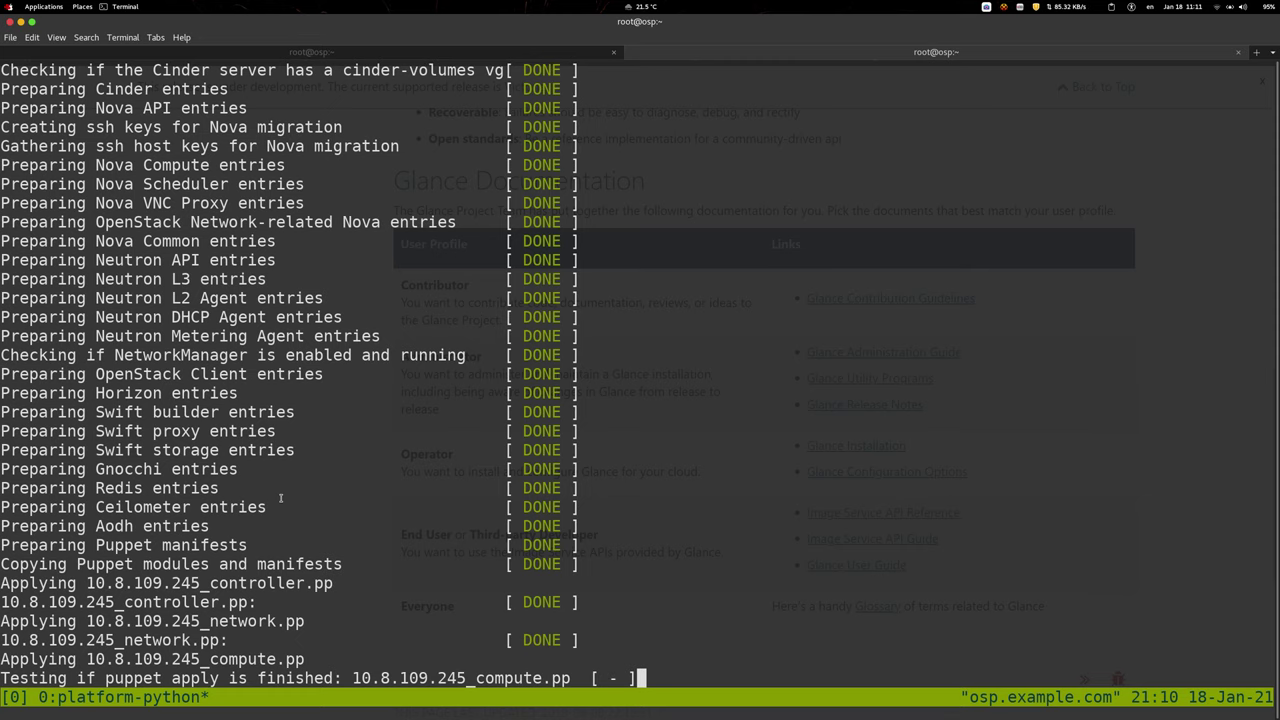
Step: Switch to the left root@osp session and stop the live journalctl -f neutron log
{"action": "left_click", "coordinate": [430, 51]}
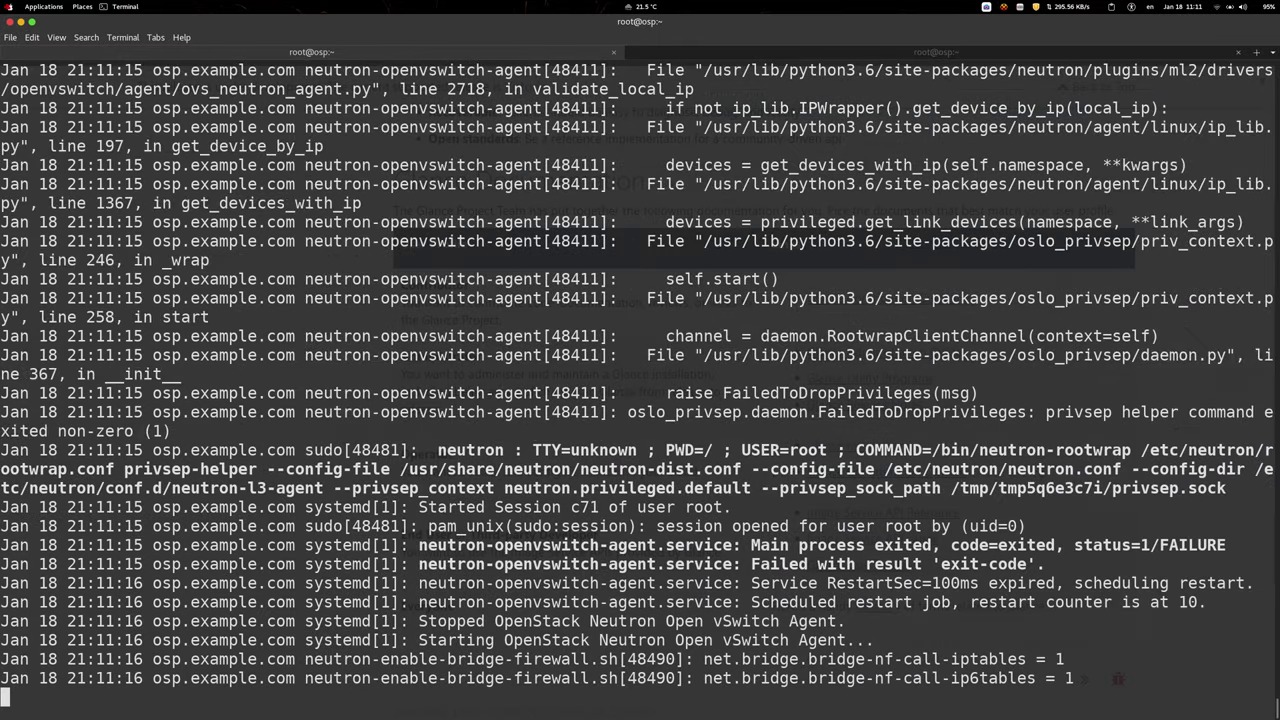
{"action": "key", "text": "ctrl+c"}
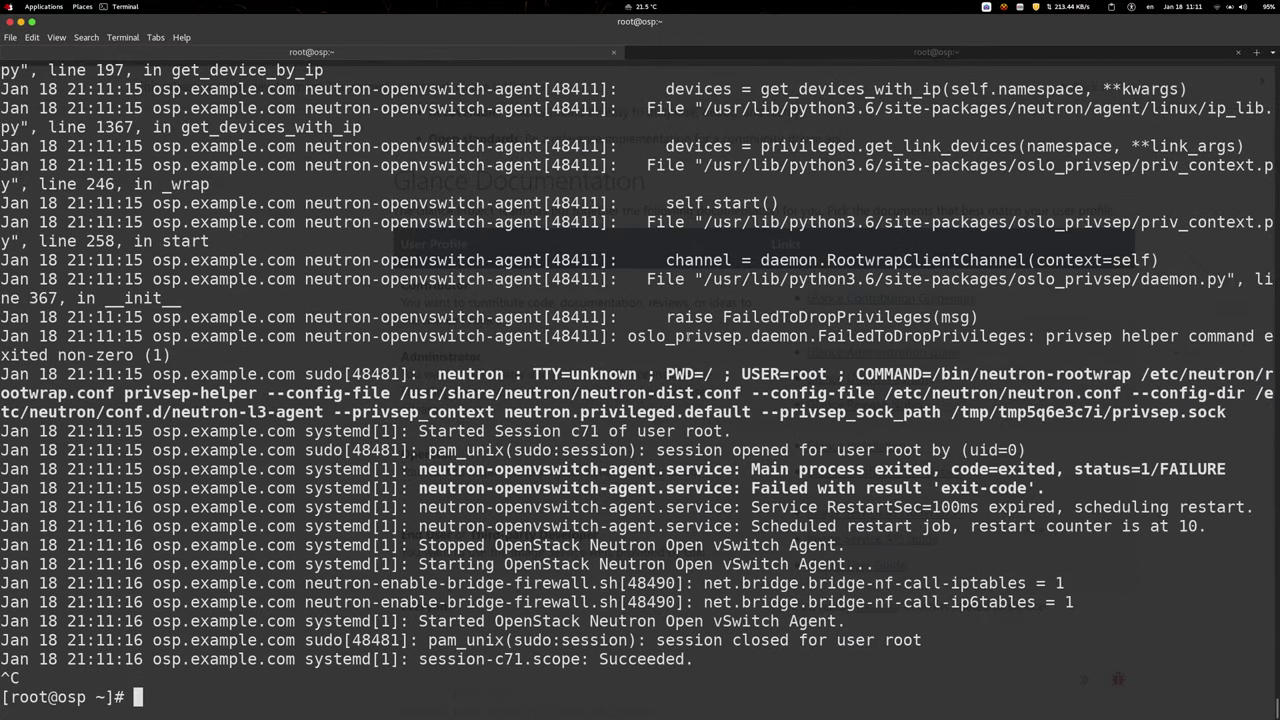
{"action": "type", "text": "journalctl -f"}
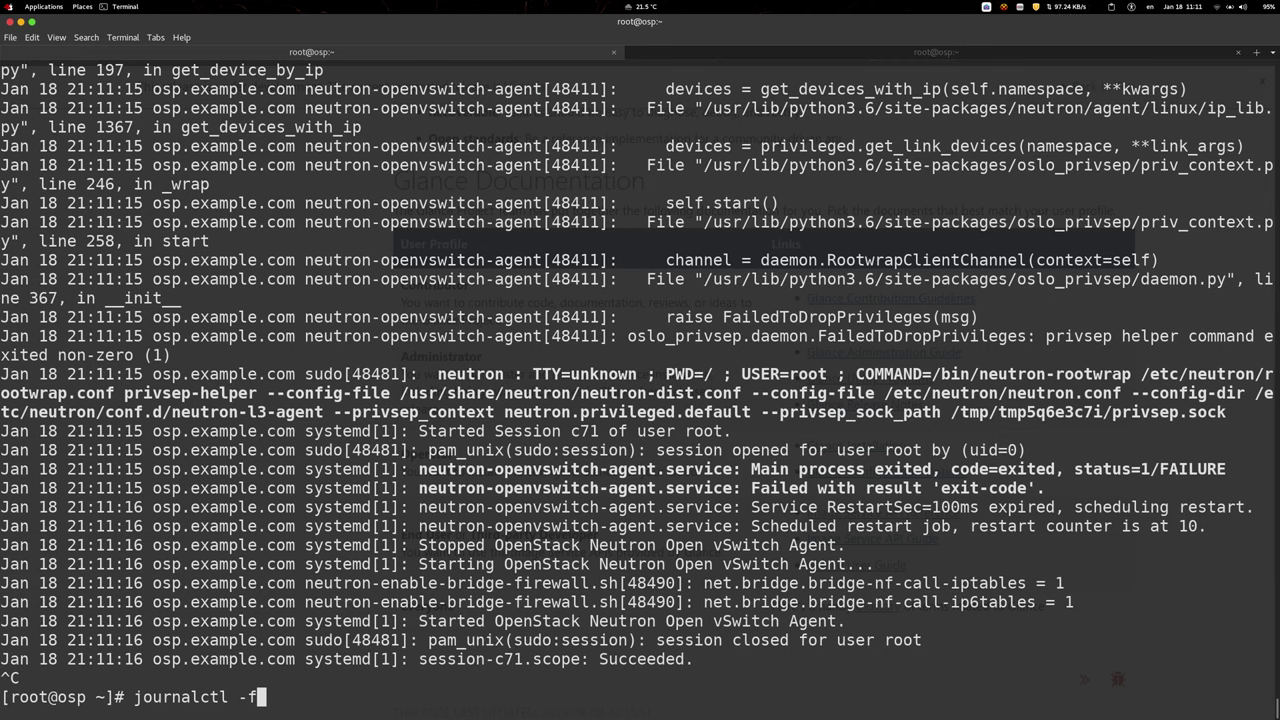
Step: Browse the shell history, discard the recalled command, and enter vim answers.txt
{"action": "key", "text": "Up"}
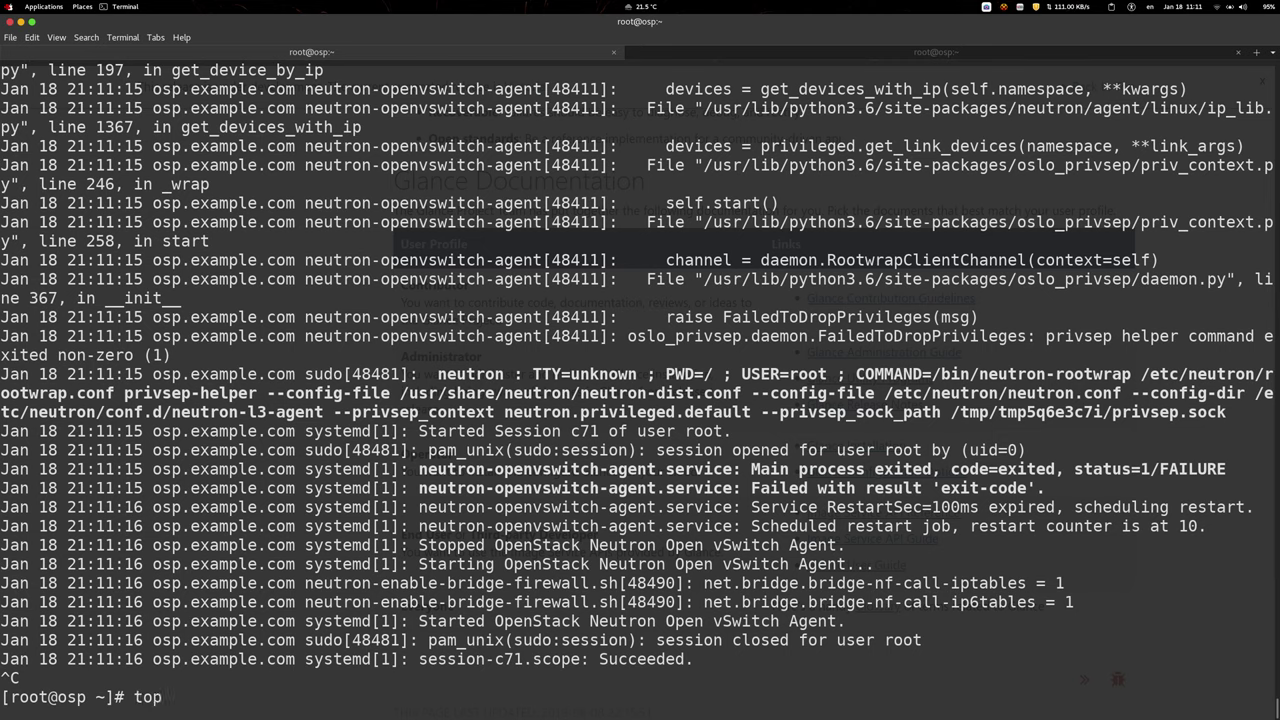
{"action": "key", "text": "Down"}
{"action": "key", "text": "Up"}
{"action": "key", "text": "Down"}
{"action": "key", "text": "Up"}
{"action": "key", "text": "Up"}
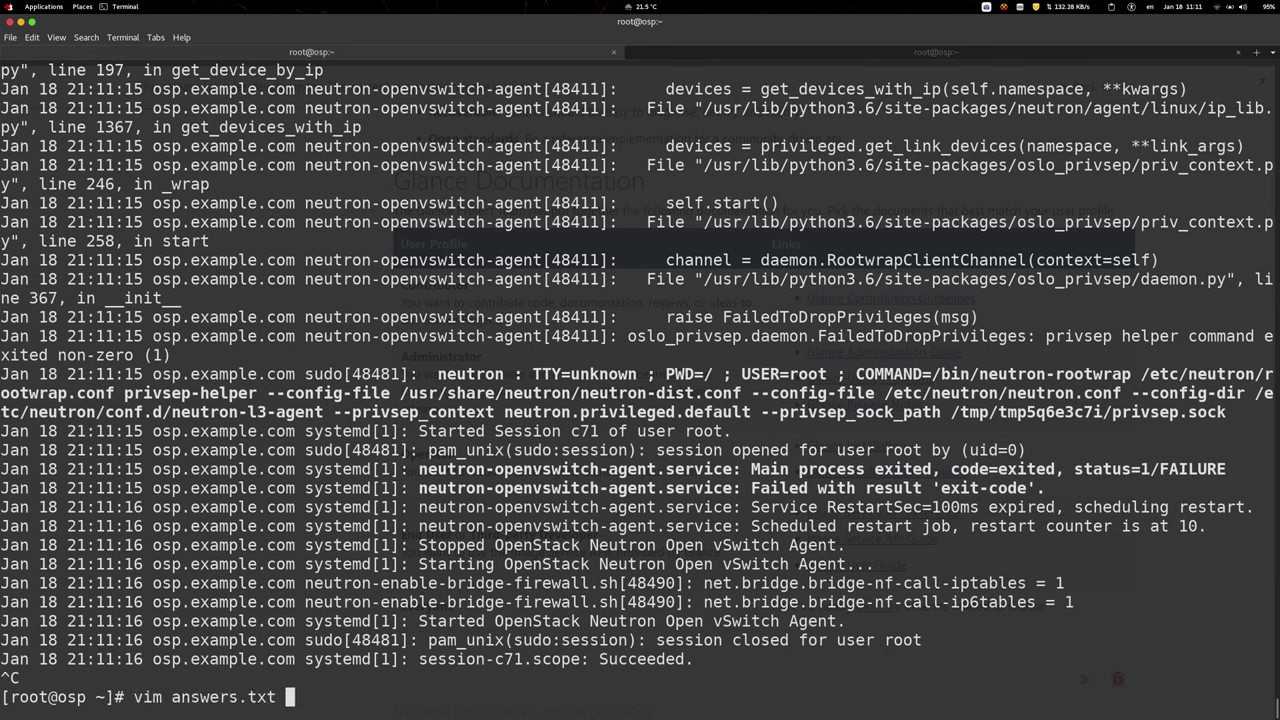
{"action": "key", "text": "Down"}
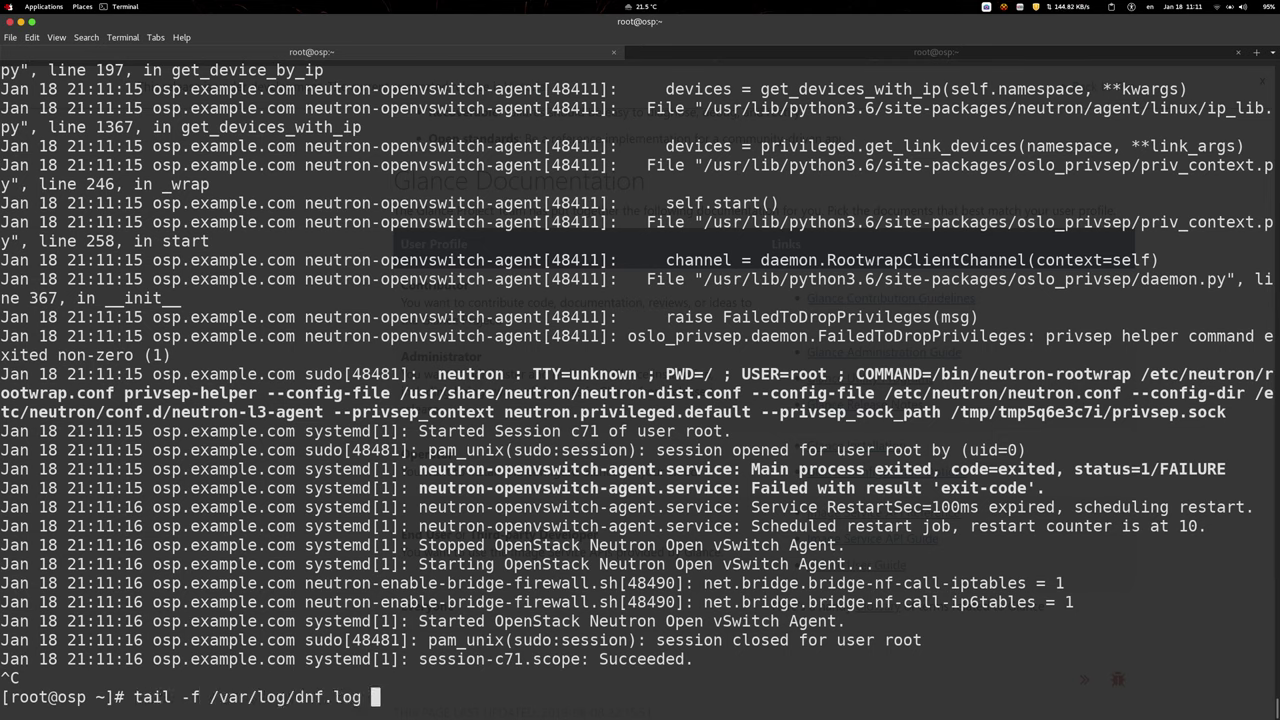
{"action": "key", "text": "Down"}
{"action": "key", "text": "Up"}
{"action": "key", "text": "Up"}
{"action": "key", "text": "Up"}
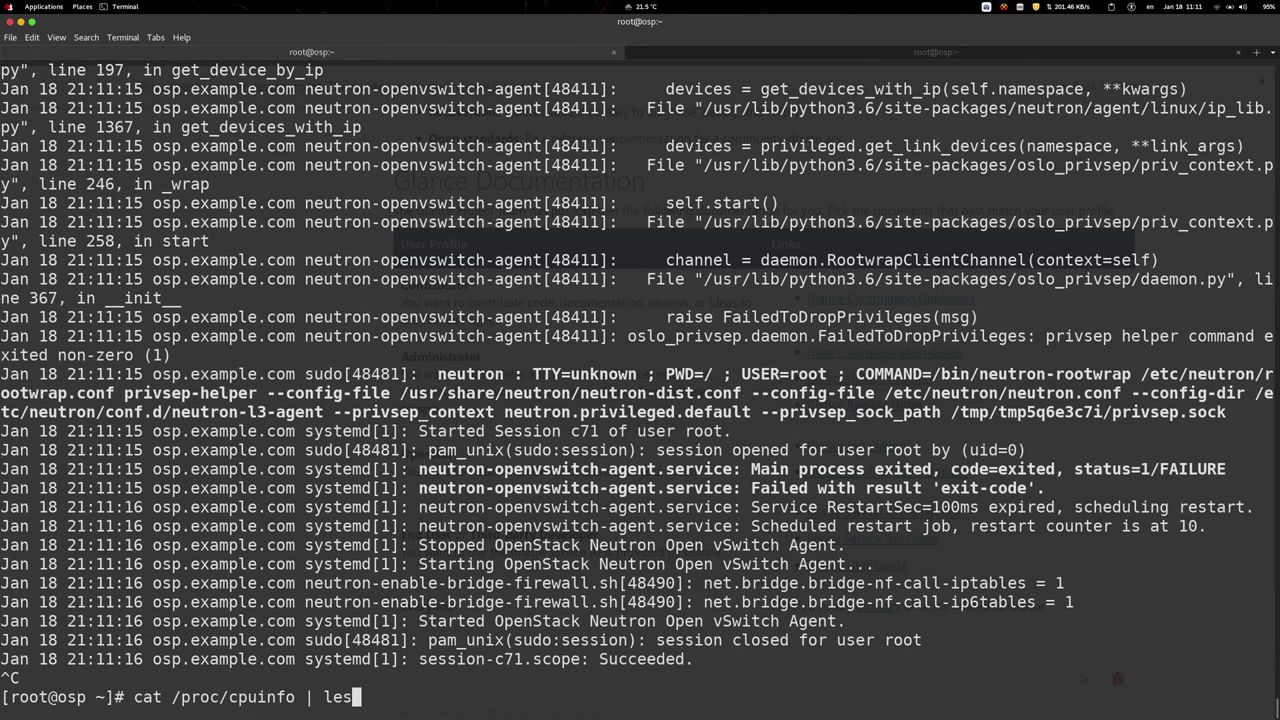
{"action": "key", "text": "Down"}
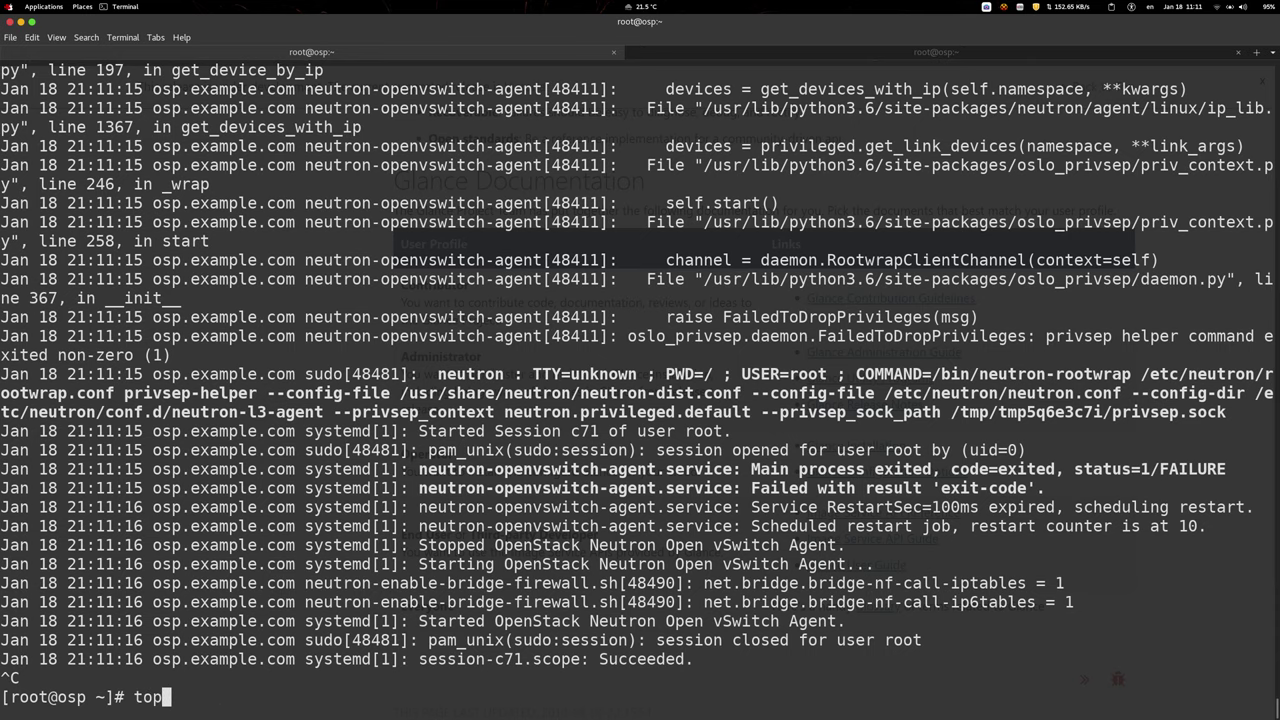
{"action": "key", "text": "ctrl+c"}
{"action": "type", "text": "vi"}
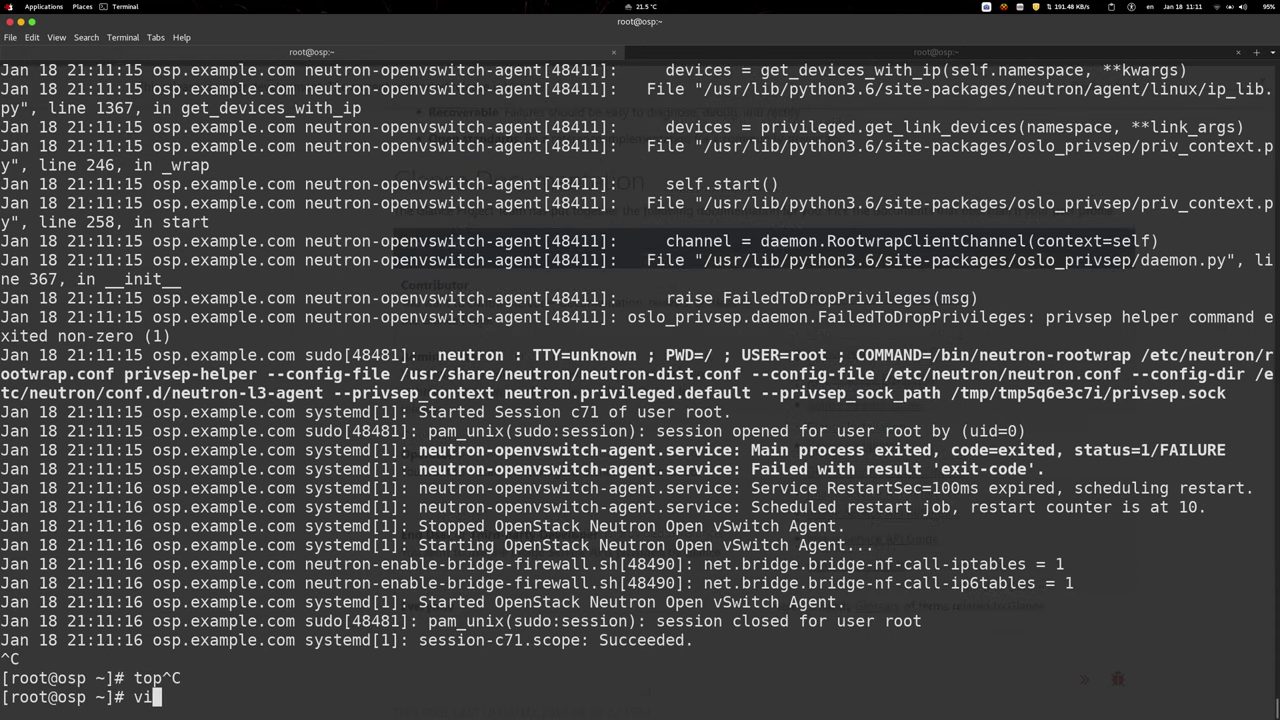
{"action": "type", "text": "m answers.txt"}
{"action": "key", "text": "Return"}
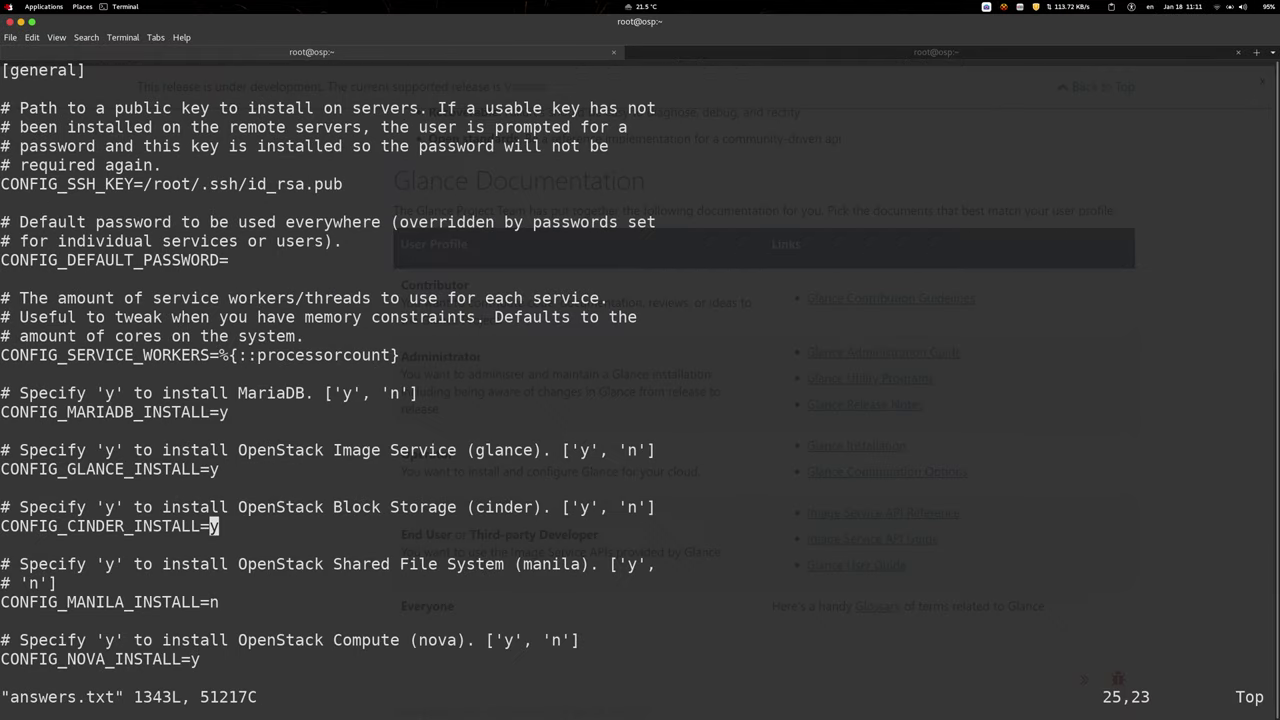
{"action": "key", "text": "Return"}
{"action": "key", "text": "Return"}
{"action": "key", "text": "Up"}
{"action": "key", "text": "Up"}
{"action": "key", "text": "Right"}
{"action": "key", "text": "Right"}
{"action": "key", "text": "Right"}
{"action": "key", "text": "Right"}
{"action": "key", "text": "Right"}
{"action": "key", "text": "Right"}
{"action": "key", "text": "End"}
{"action": "key", "text": "Down"}
{"action": "key", "text": "Down"}
{"action": "key", "text": "Down"}
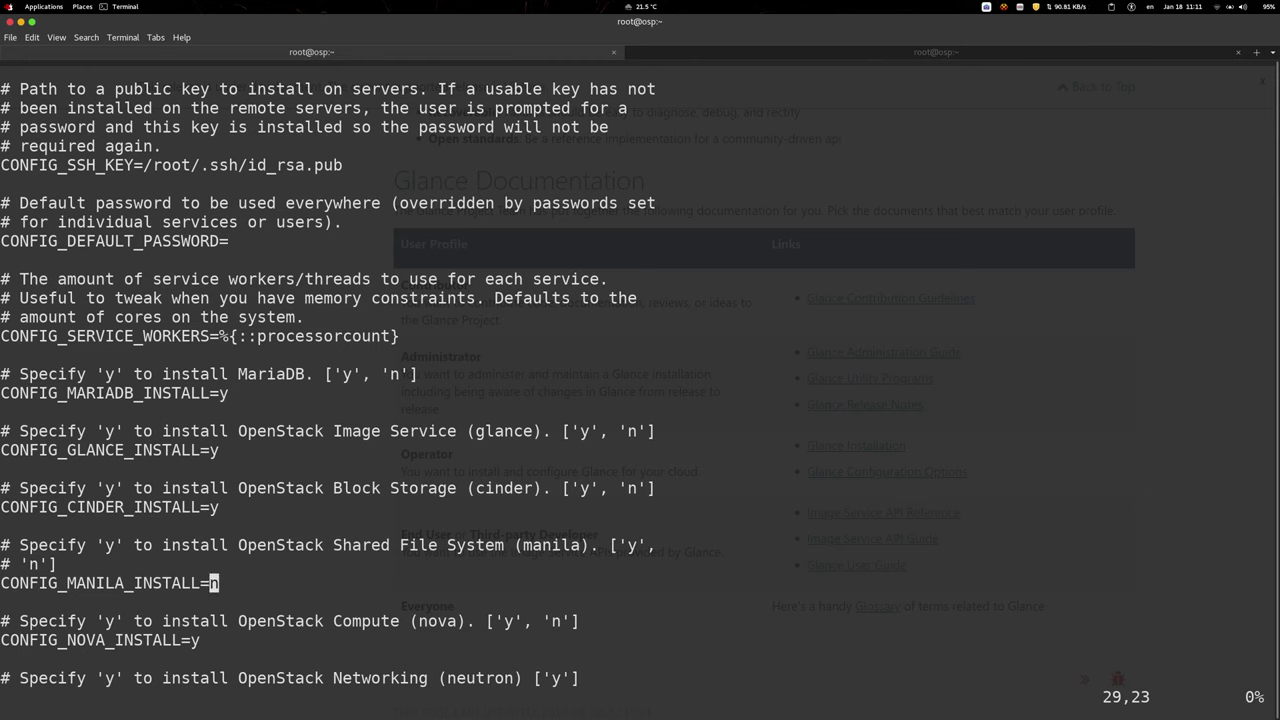
{"action": "type", "text": ":wq"}
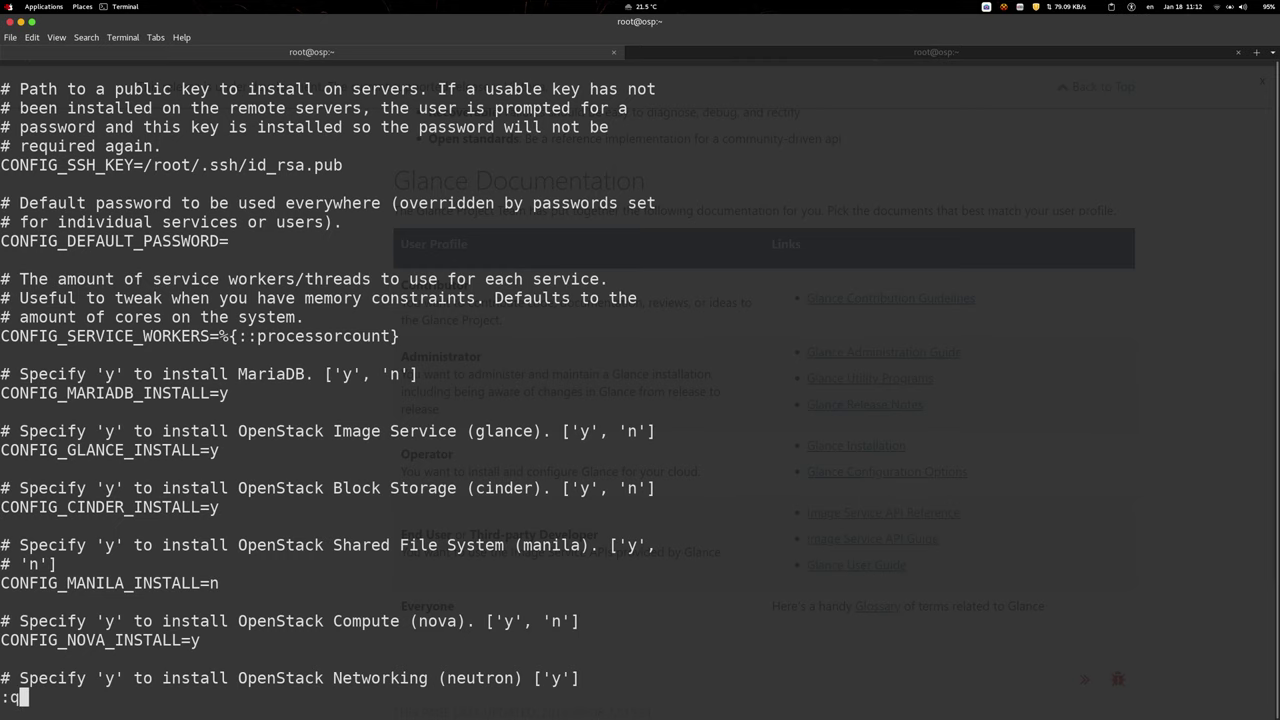
{"action": "key", "text": "Return"}
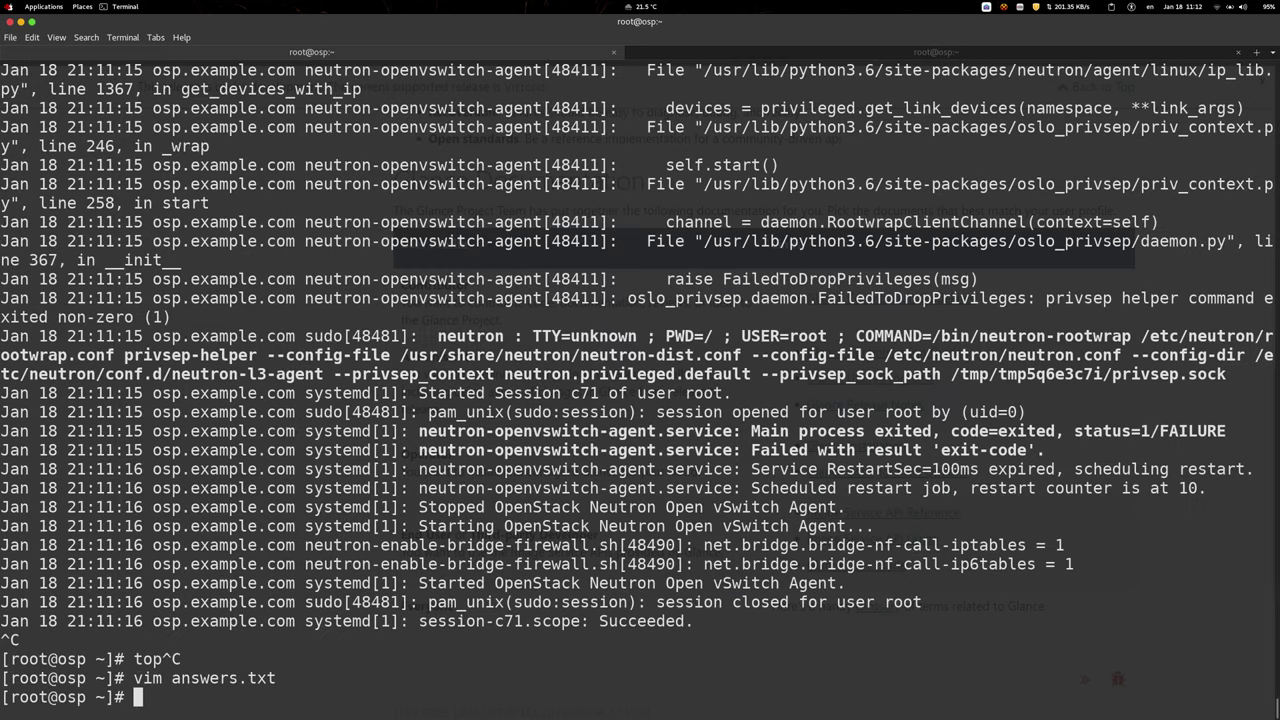
Step: Recall 'vim answers.txt' from history and reopen the Packstack answer file
{"action": "key", "text": "Up"}
{"action": "key", "text": "Return"}
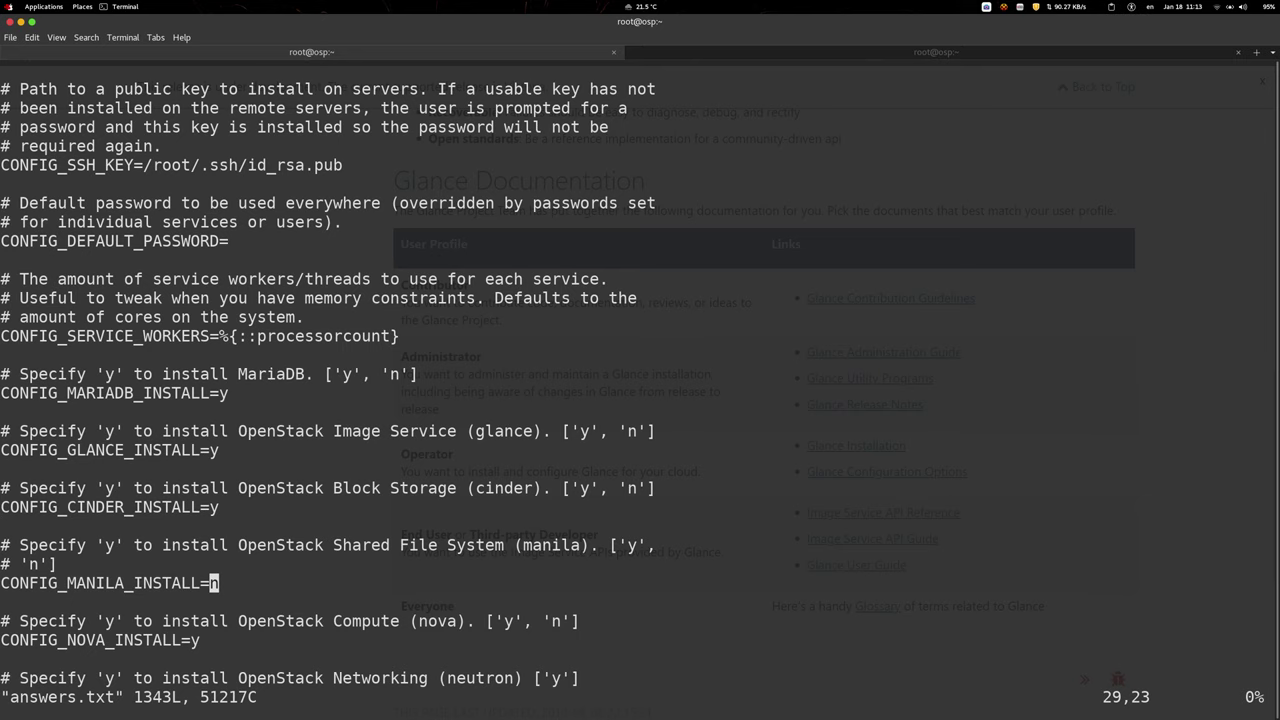
Step: Scroll through the CONFIG_*_INSTALL settings from Neutron down to Magnum
{"action": "key", "text": "Return"}
{"action": "key", "text": "Return"}
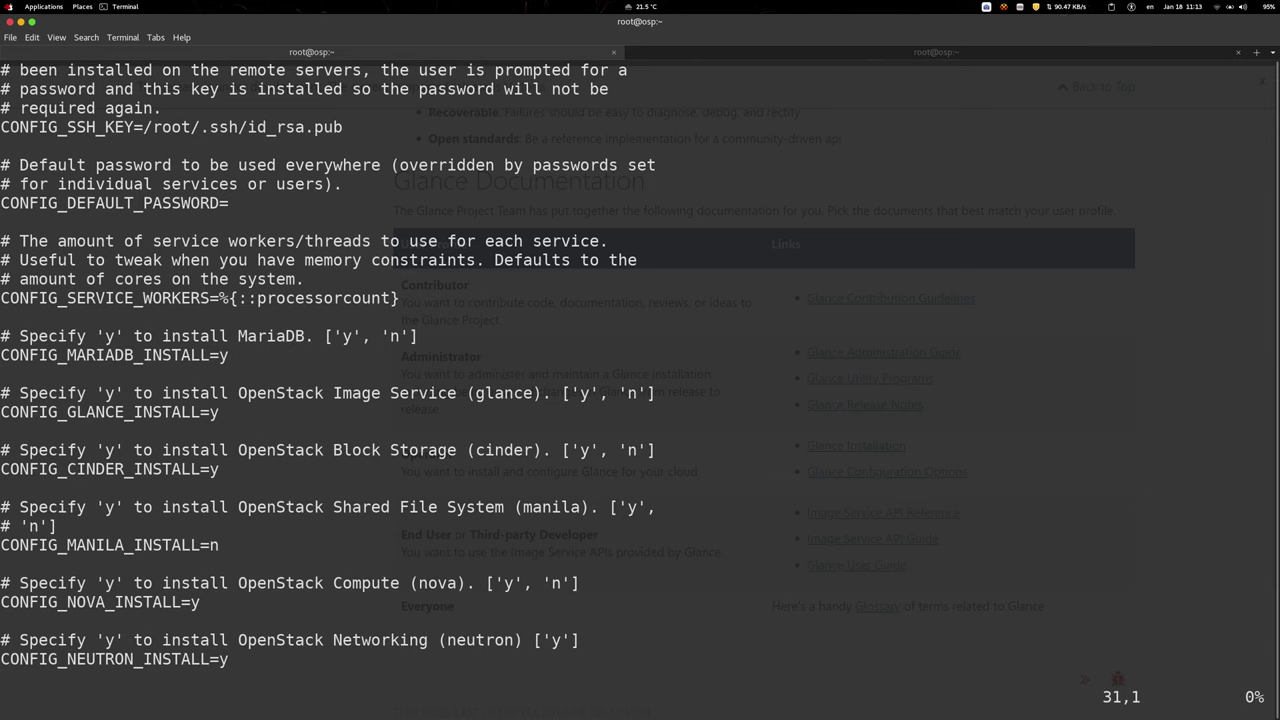
{"action": "key", "text": "Down"}
{"action": "key", "text": "Down"}
{"action": "key", "text": "Down"}
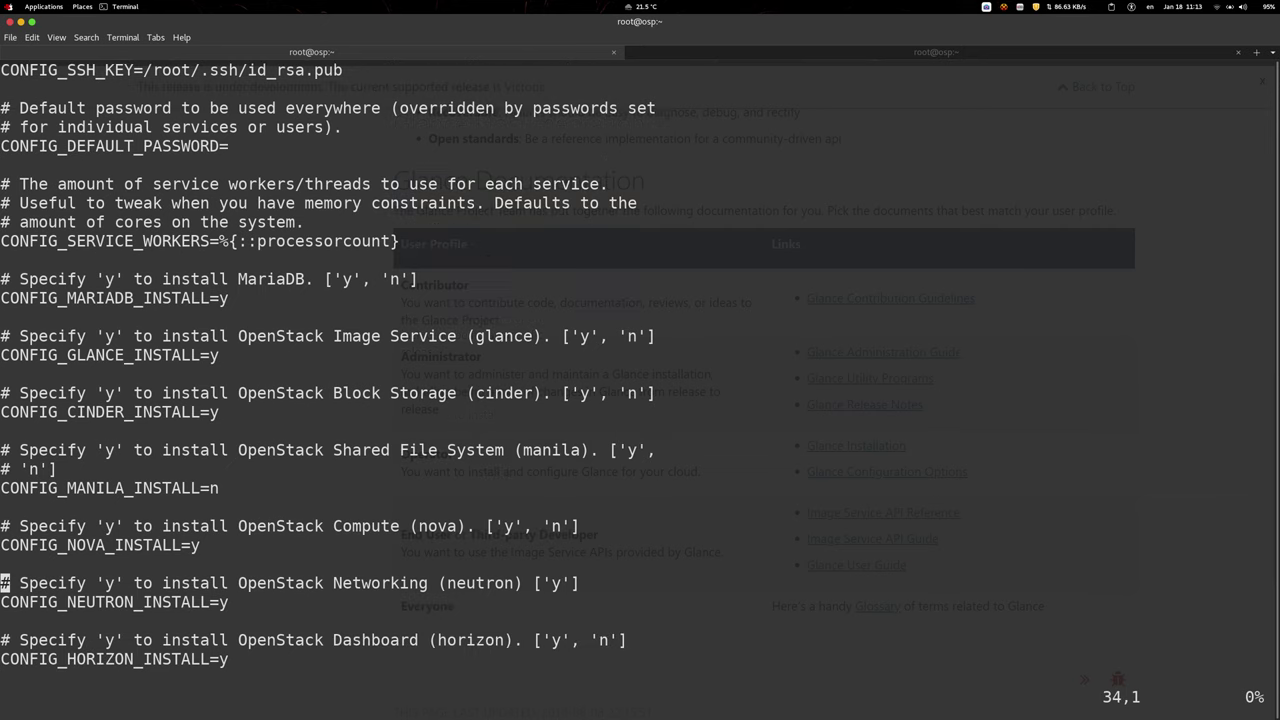
{"action": "key", "text": "Down"}
{"action": "key", "text": "Down"}
{"action": "key", "text": "Down"}
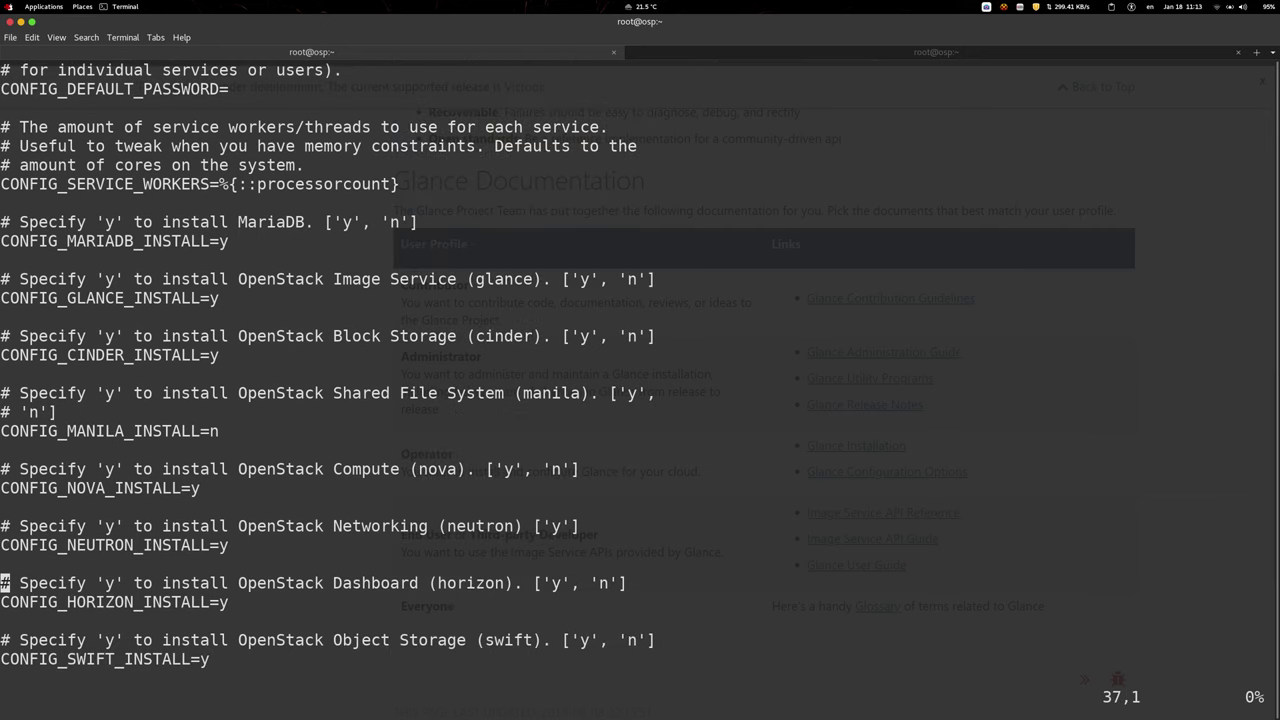
{"action": "key", "text": "Down"}
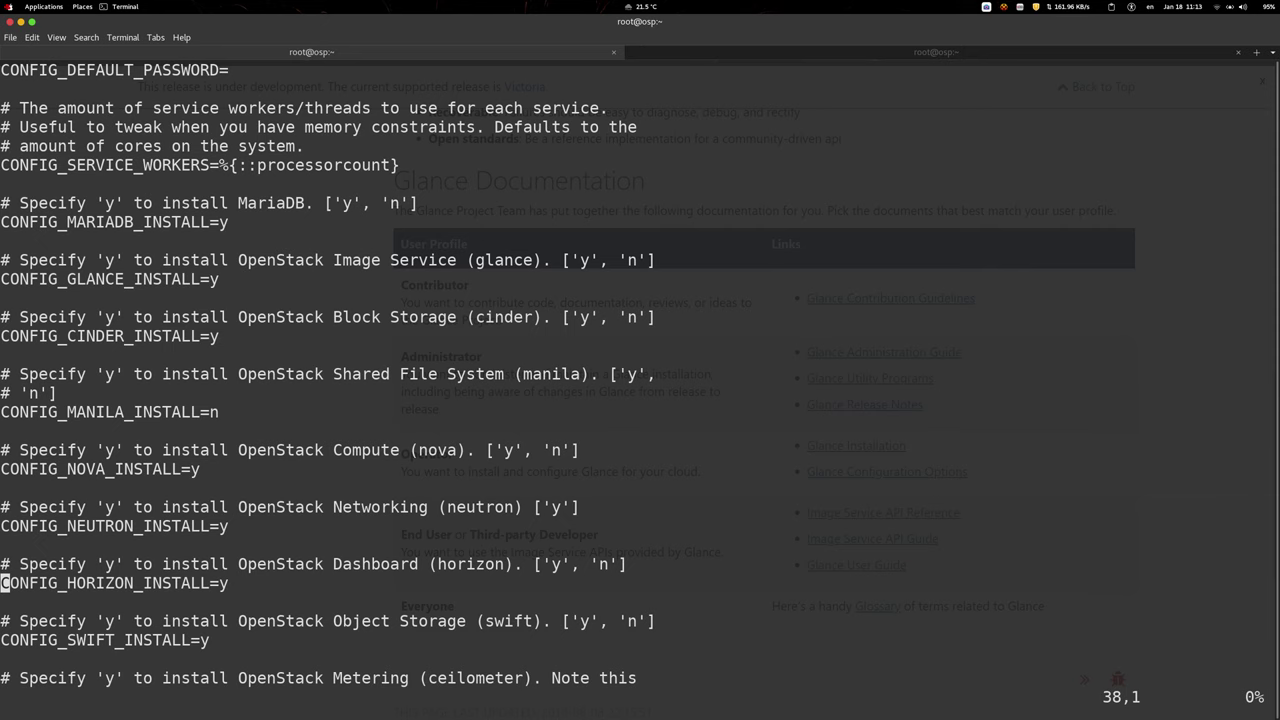
{"action": "key", "text": "Down"}
{"action": "key", "text": "Down"}
{"action": "key", "text": "Down"}
{"action": "key", "text": "Down"}
{"action": "key", "text": "Down"}
{"action": "key", "text": "Down"}
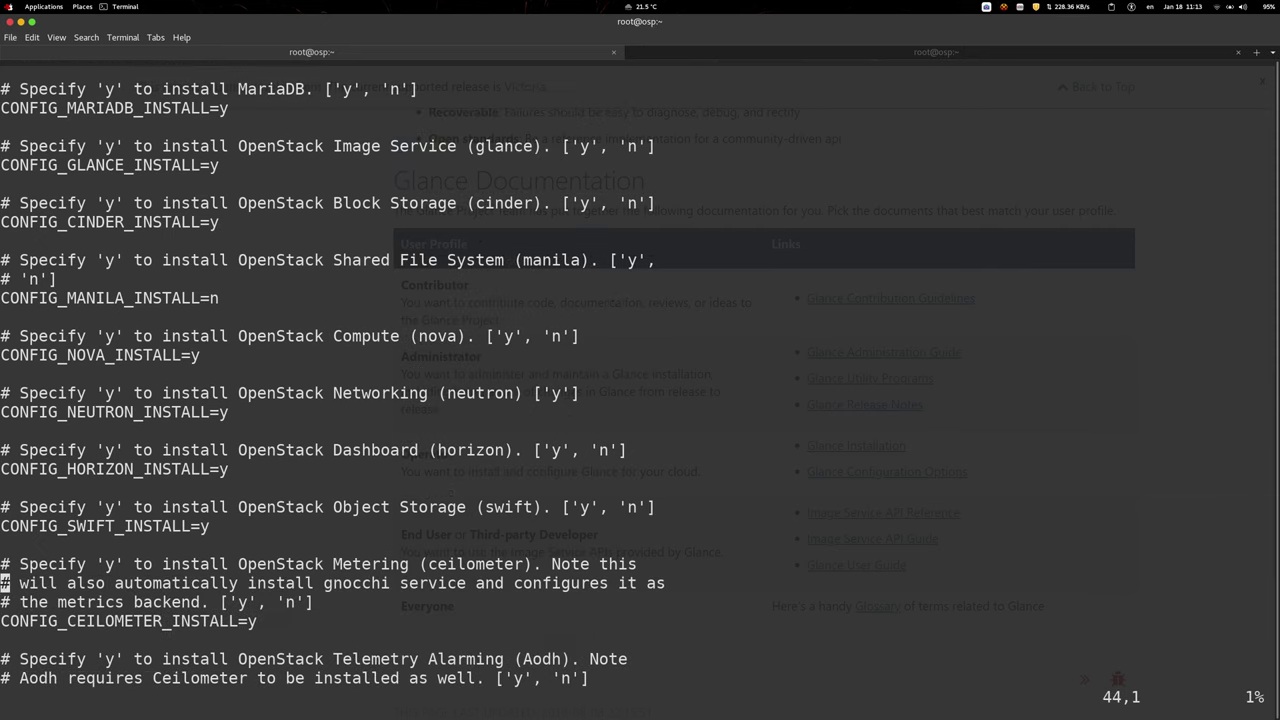
{"action": "key", "text": "Down"}
{"action": "key", "text": "Down"}
{"action": "key", "text": "Down"}
{"action": "key", "text": "Down"}
{"action": "key", "text": "Down"}
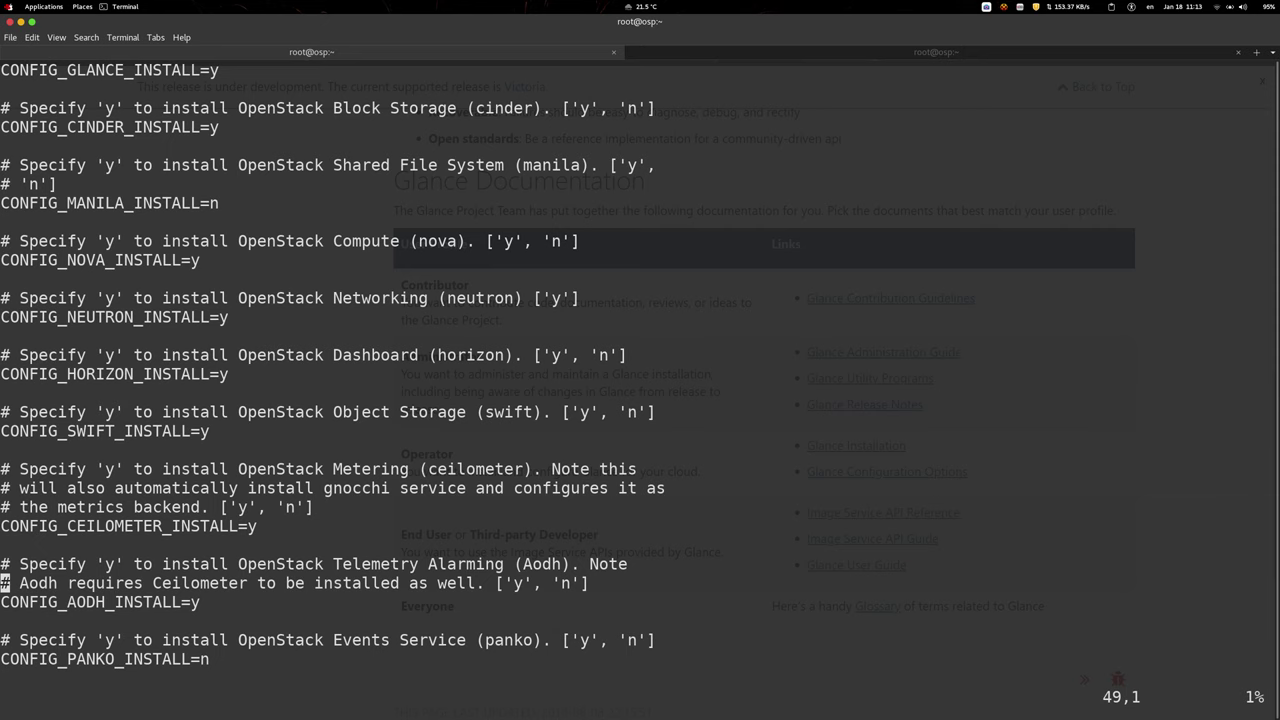
{"action": "key", "text": "Down"}
{"action": "key", "text": "Down"}
{"action": "key", "text": "Down"}
{"action": "key", "text": "Down"}
{"action": "key", "text": "Down"}
{"action": "key", "text": "Down"}
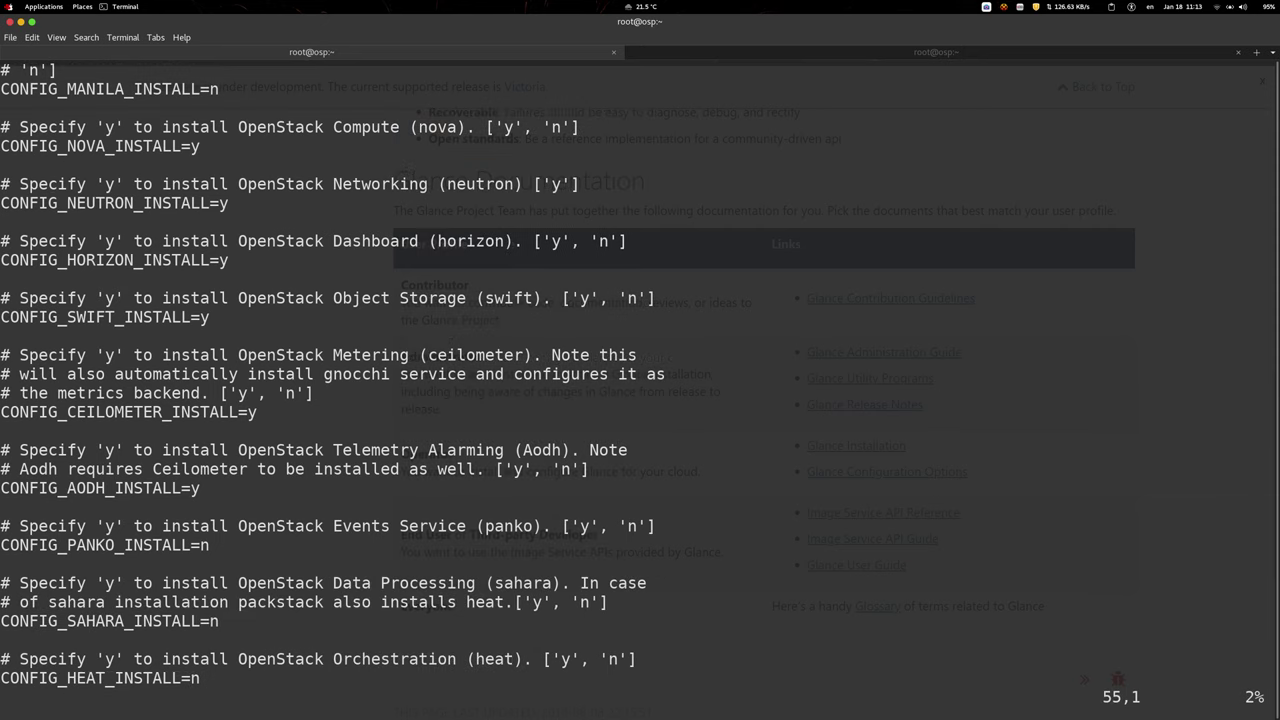
{"action": "key", "text": "Down"}
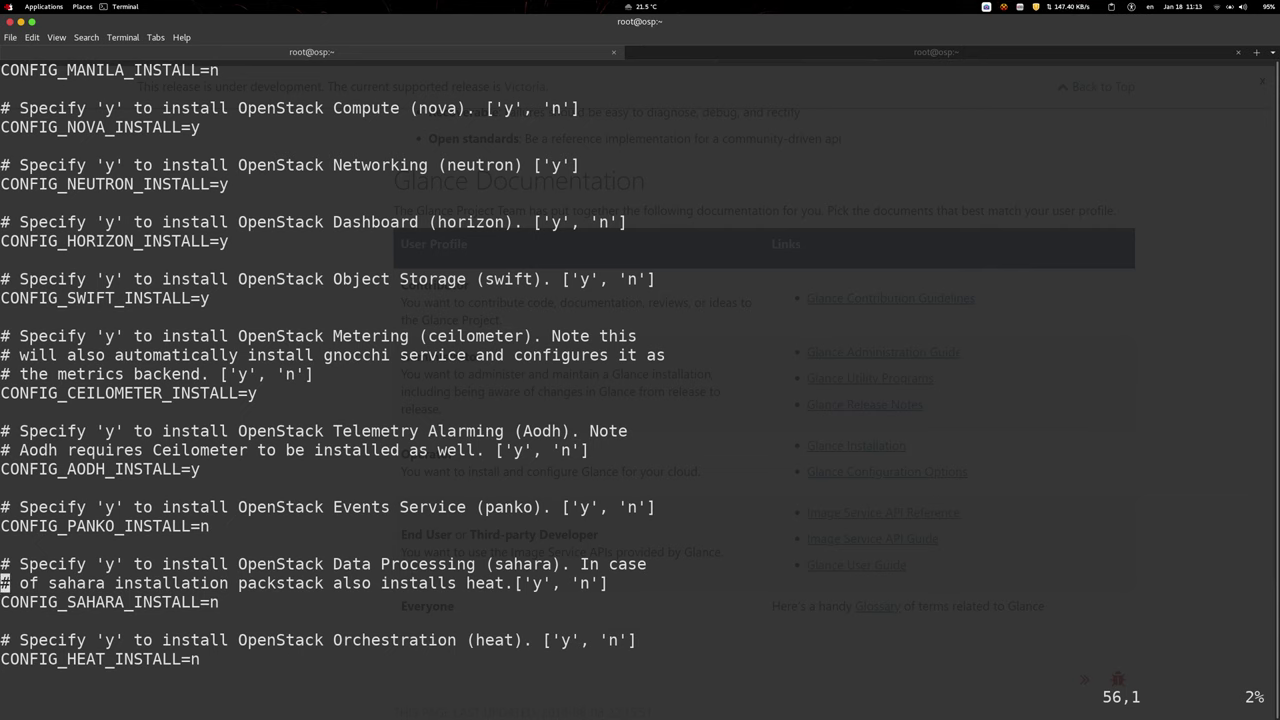
{"action": "key", "text": "Down"}
{"action": "key", "text": "Down"}
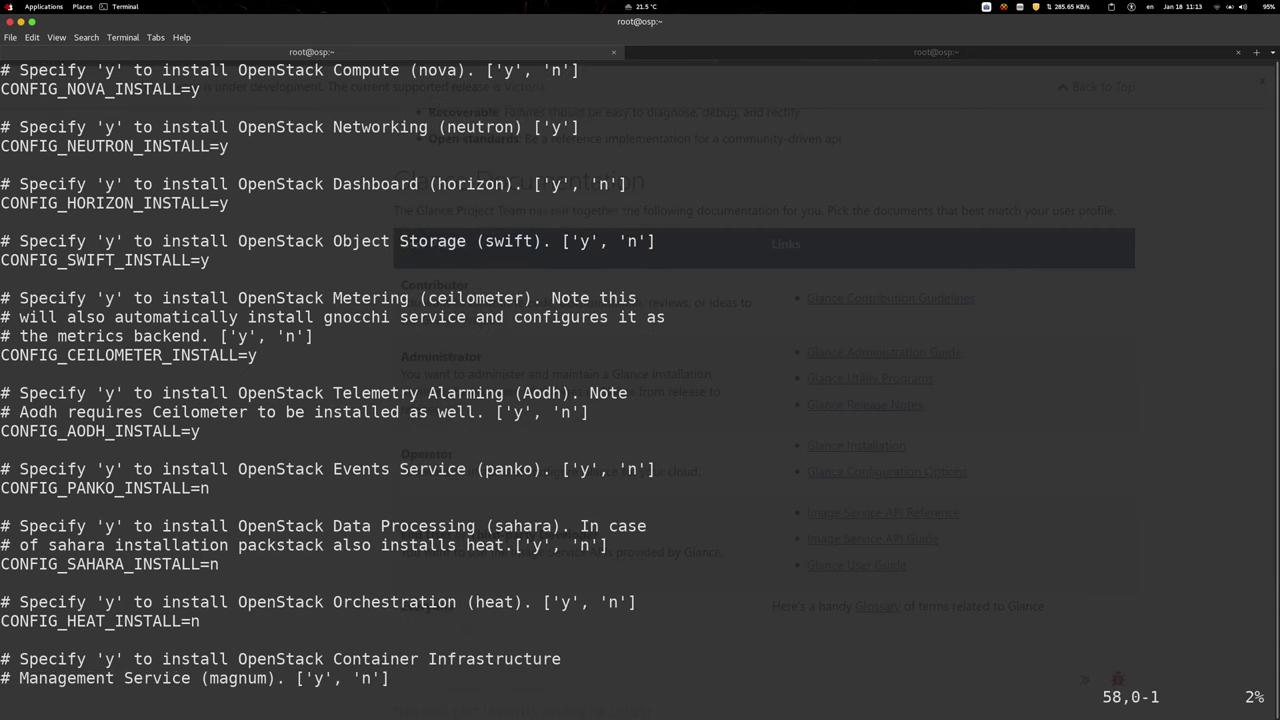
{"action": "key", "text": "Down"}
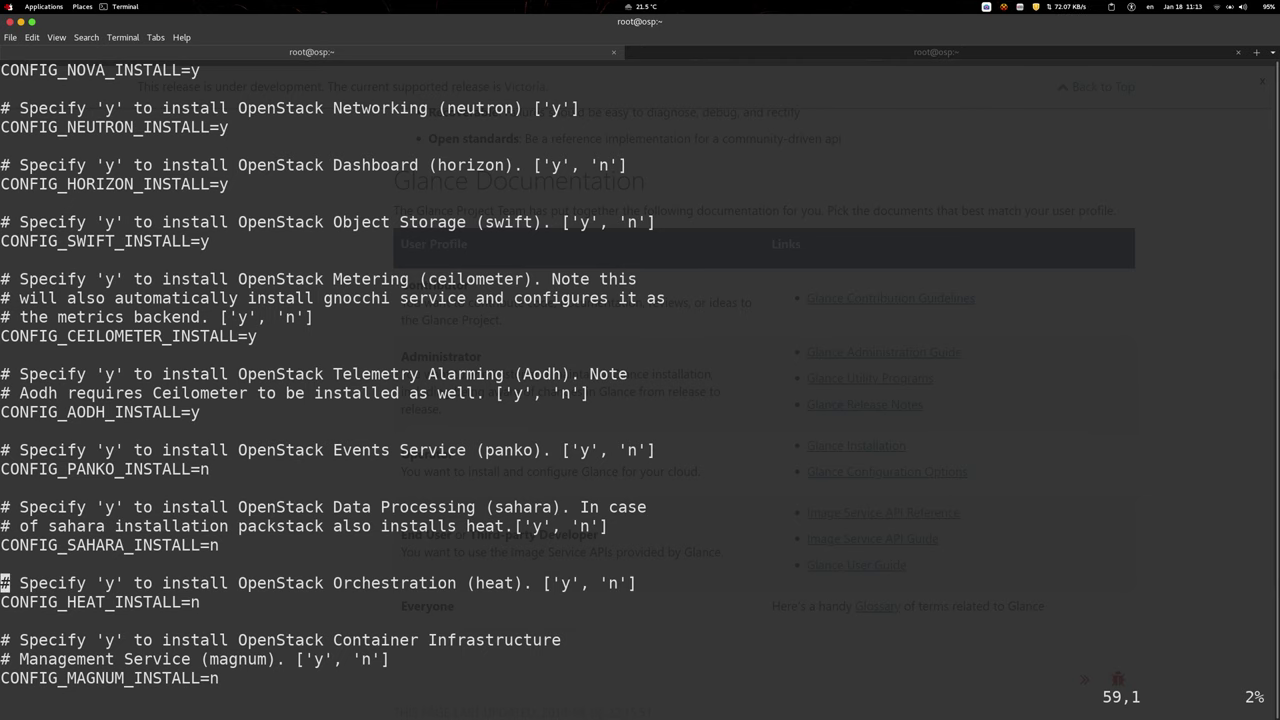
Step: Quit answers.txt in vim with :q without saving
{"action": "key", "text": "Escape"}
{"action": "type", "text": ":q"}
{"action": "key", "text": "Return"}
Step: Open the OpenStack dashboard link from the finished install output in the browser
{"action": "key", "text": "alt+Tab"}
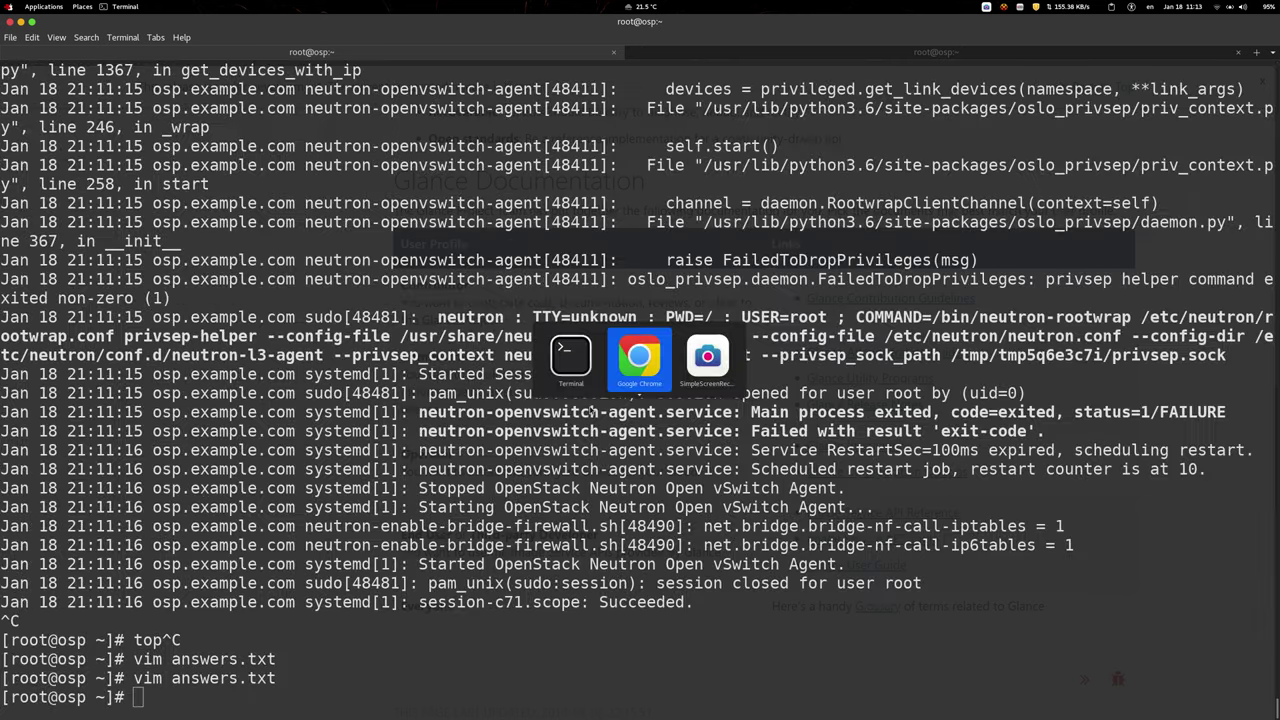
{"action": "key", "text": "alt+Tab"}
{"action": "key", "text": "ctrl+Page_Down"}
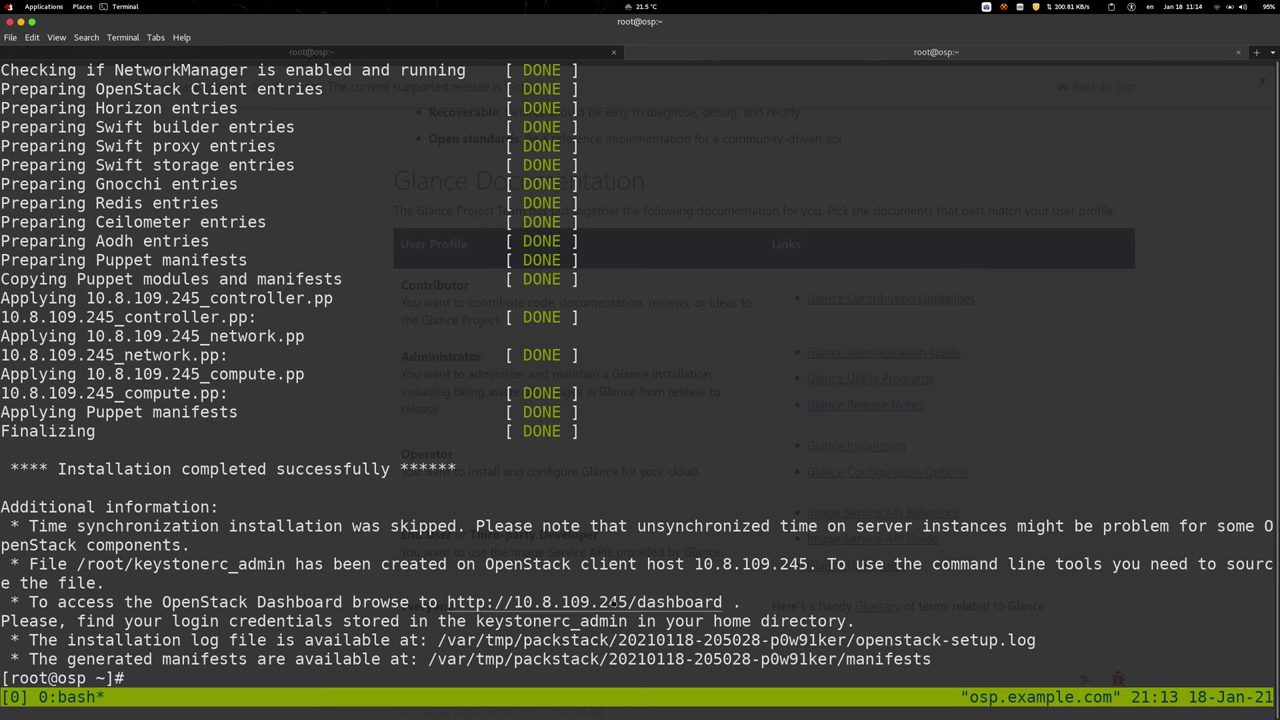
{"action": "right_click", "coordinate": [613, 601]}
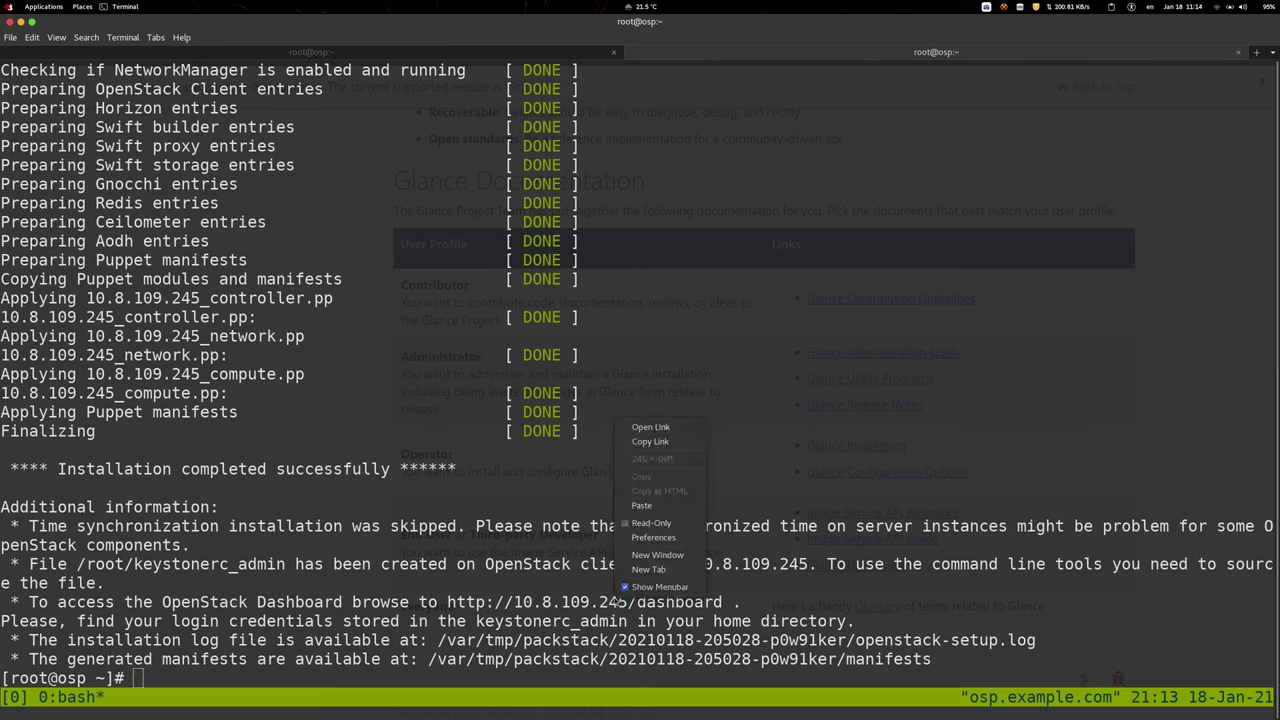
{"action": "left_click", "coordinate": [666, 430]}
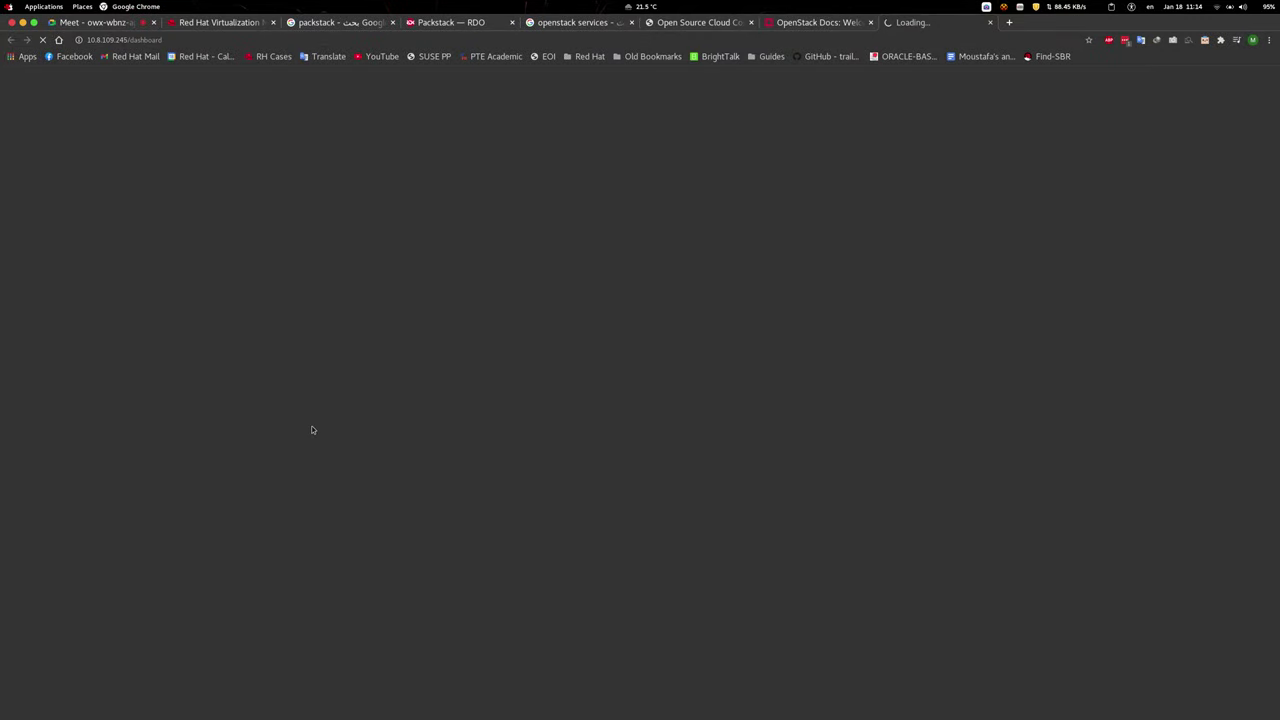
Step: Run ls in the home directory to confirm keystonerc_admin exists, then change sessions
{"action": "key", "text": "alt+Tab"}
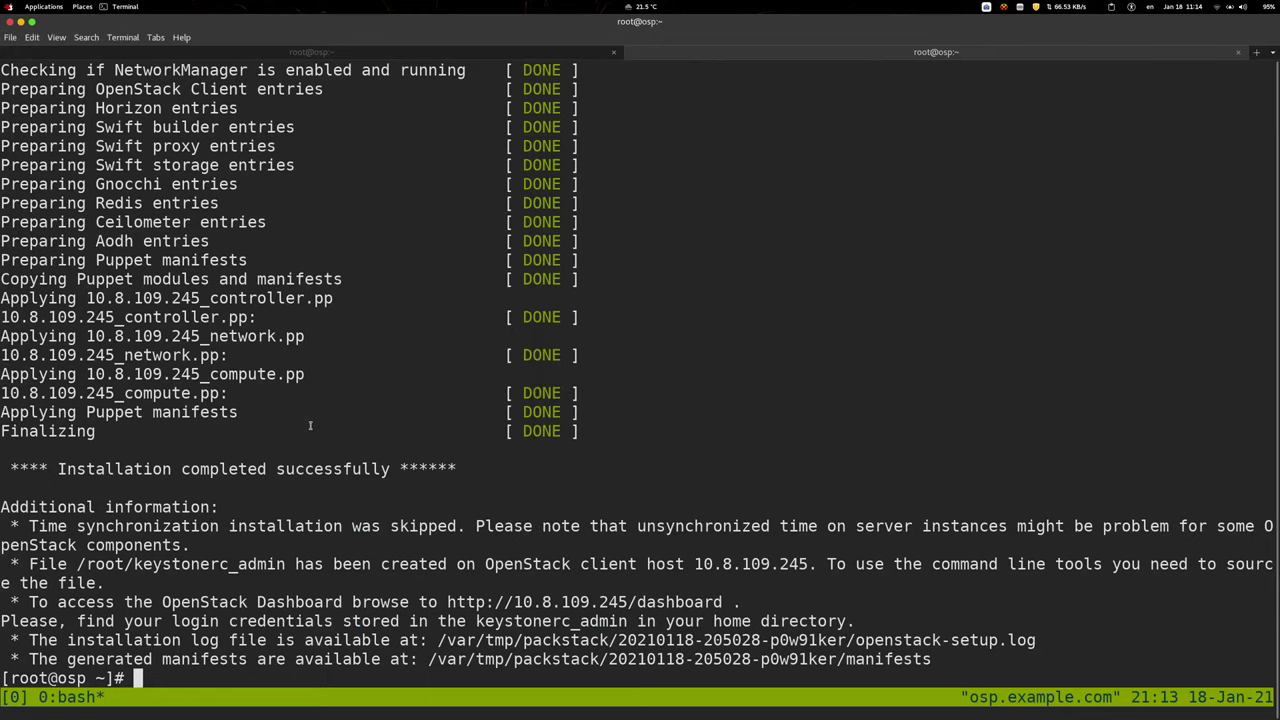
{"action": "key", "text": "alt+Tab"}
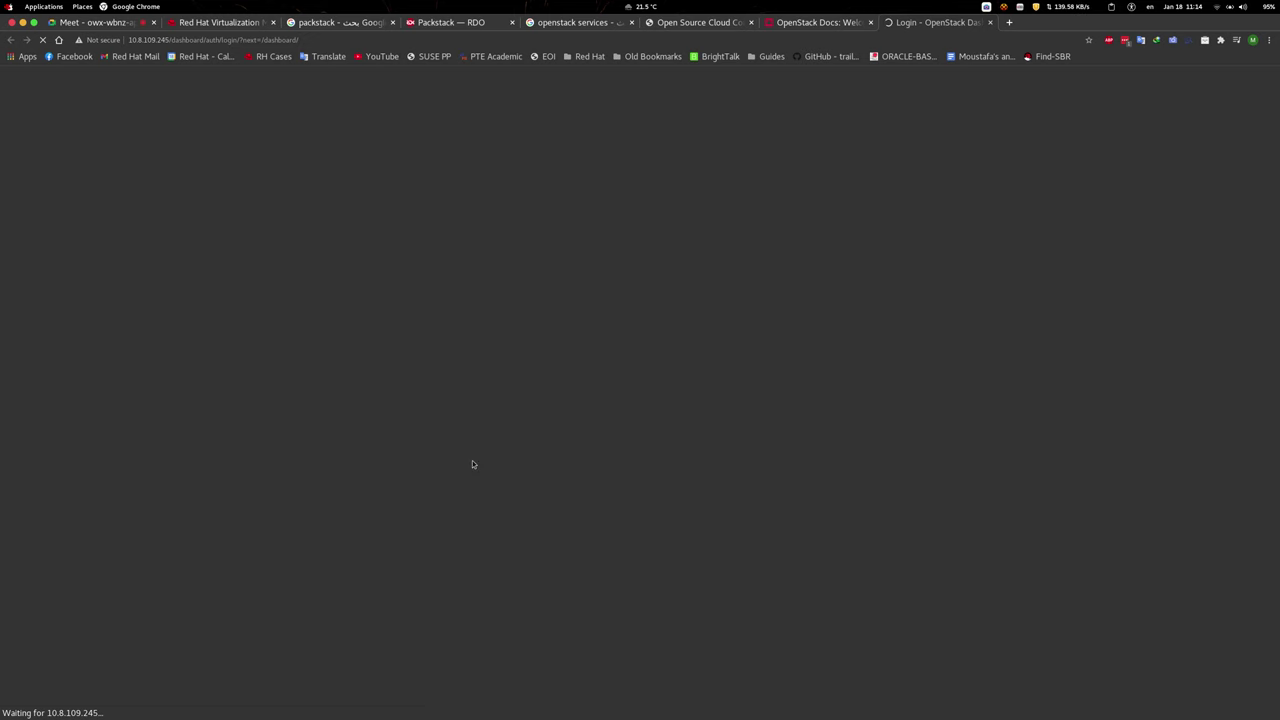
{"action": "key", "text": "alt+Tab"}
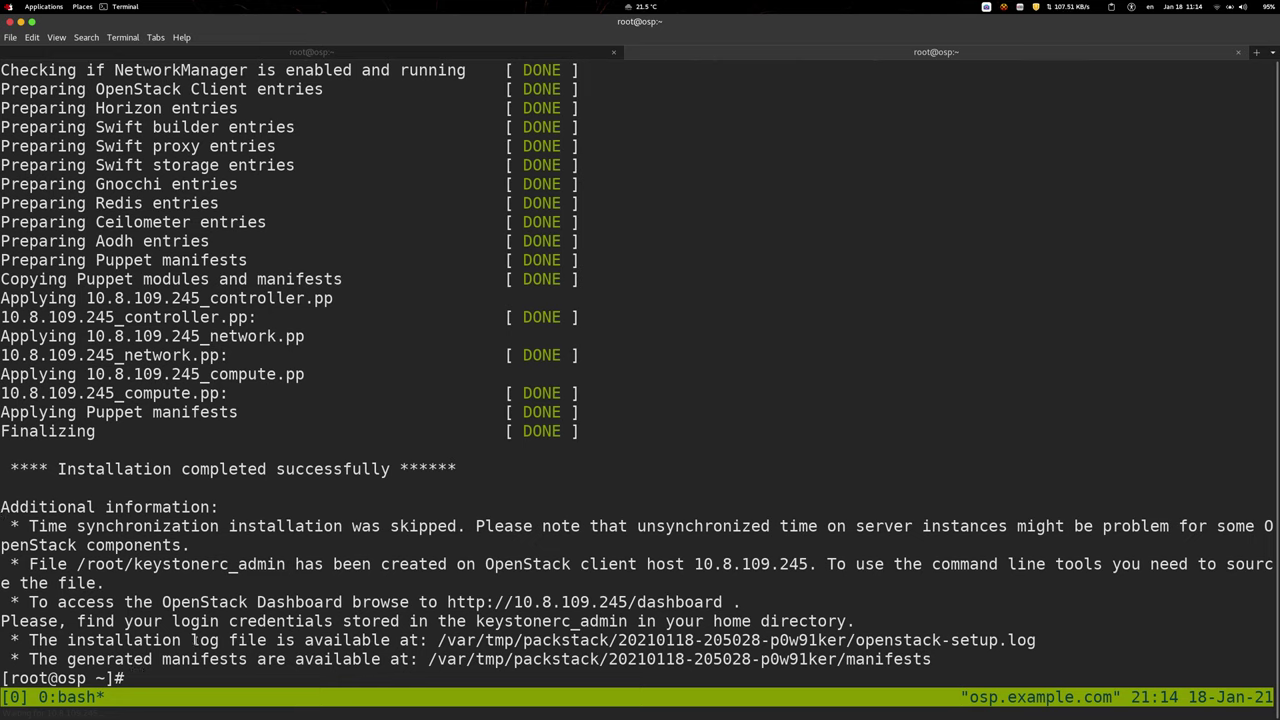
{"action": "double_click", "coordinate": [535, 660]}
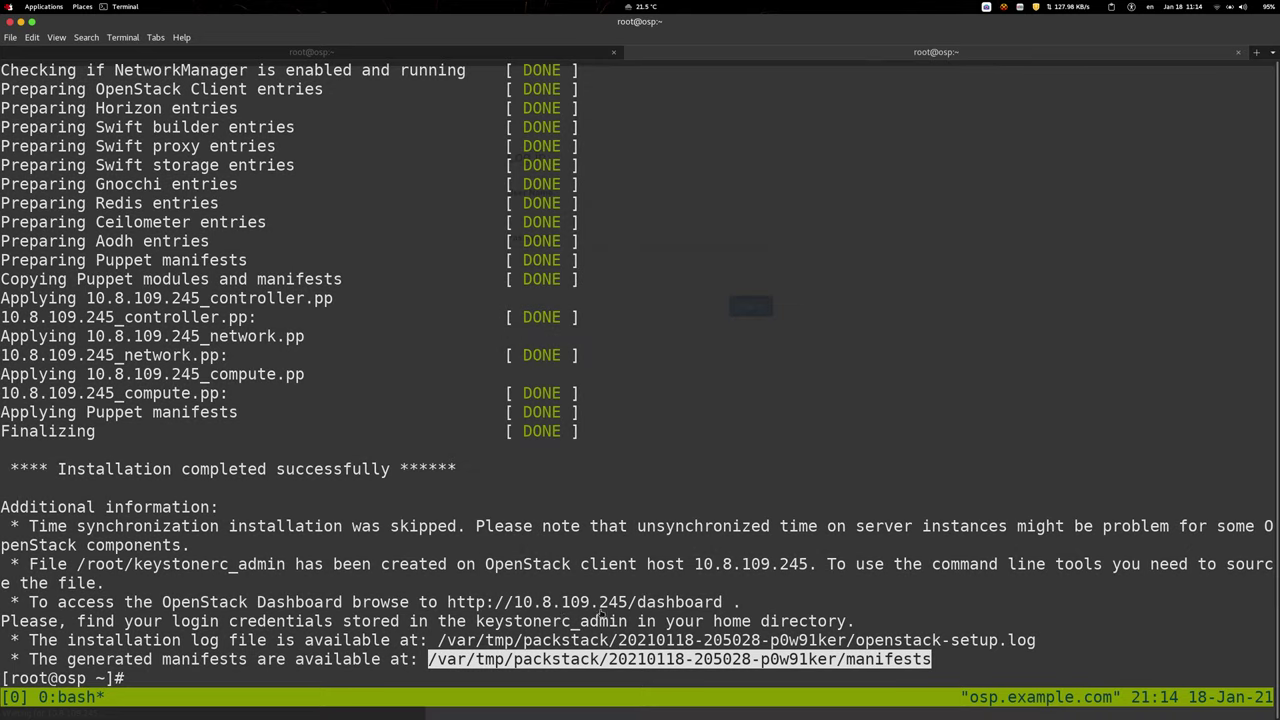
{"action": "double_click", "coordinate": [600, 620]}
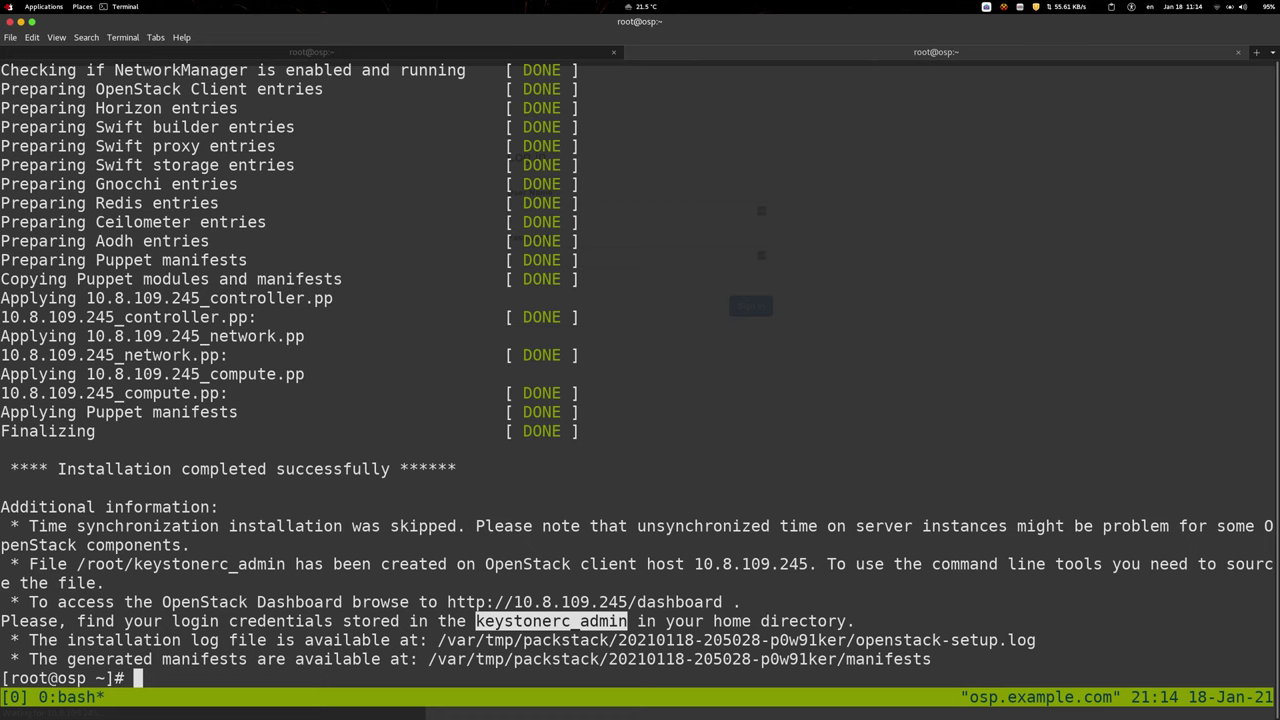
{"action": "type", "text": "ls"}
{"action": "key", "text": "Return"}
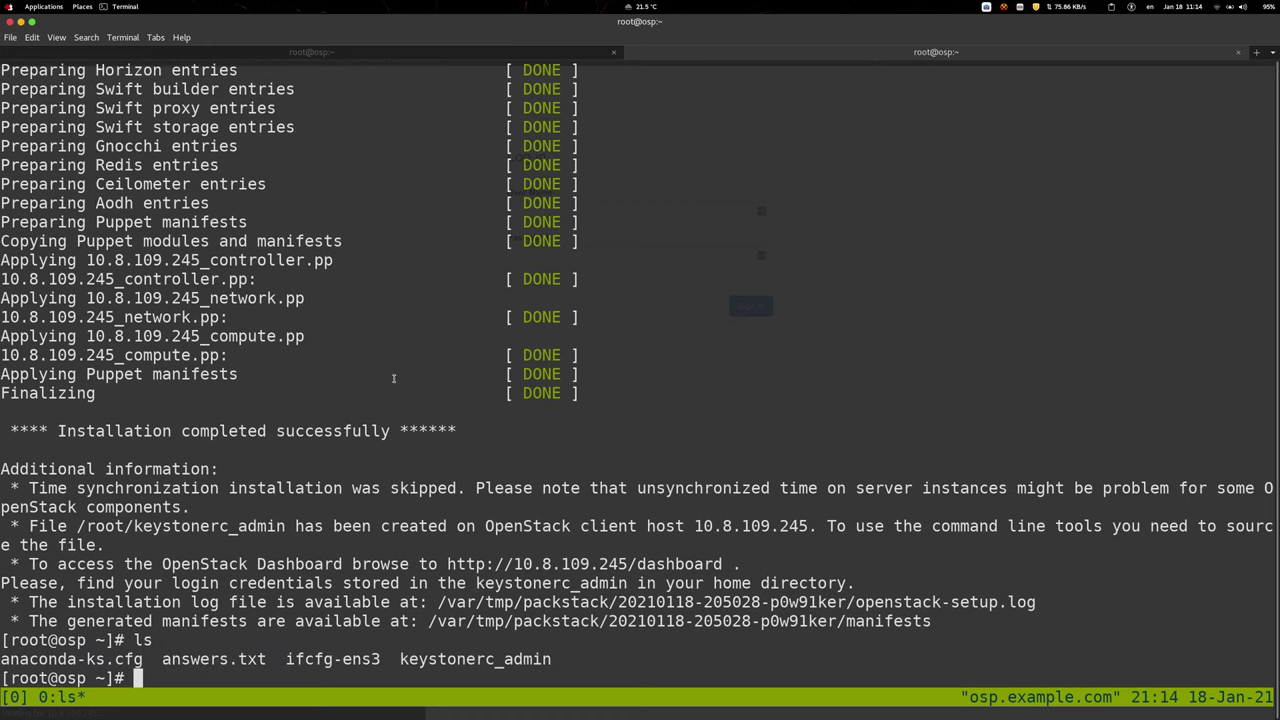
{"action": "double_click", "coordinate": [422, 664]}
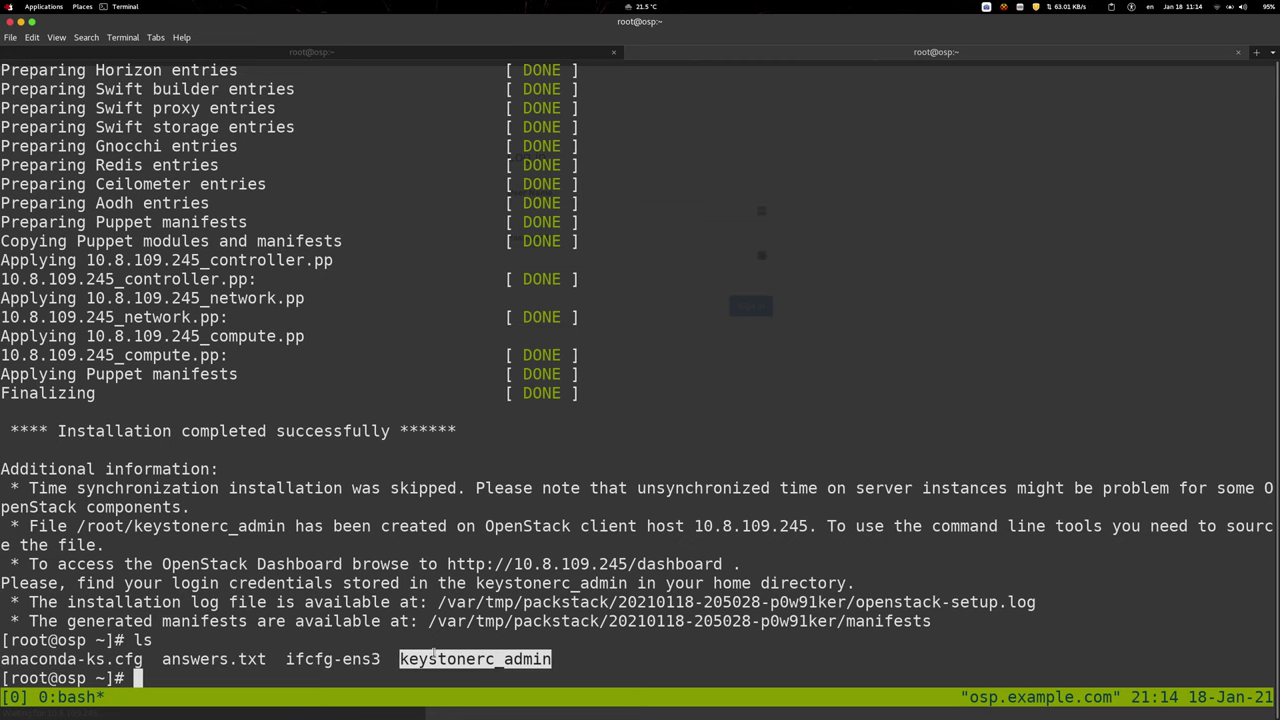
{"action": "left_click", "coordinate": [312, 52]}
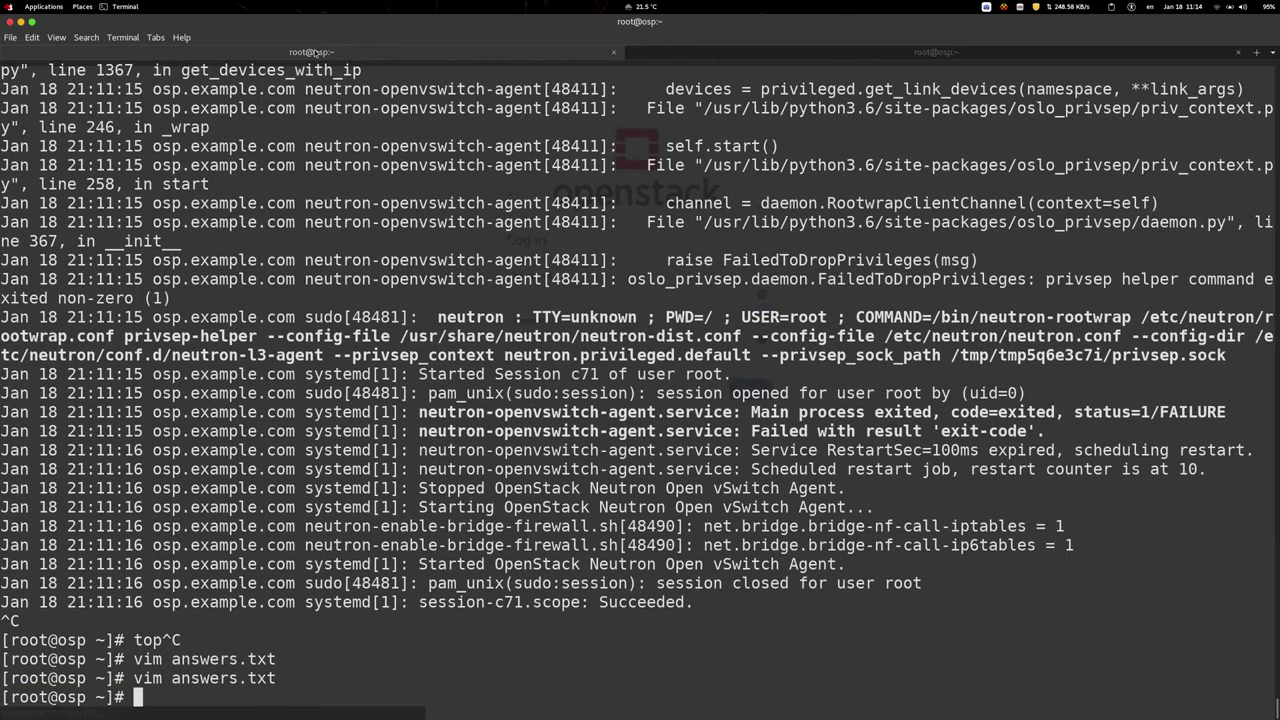
Step: List the directory and print keystonerc_admin with cat
{"action": "type", "text": "ls"}
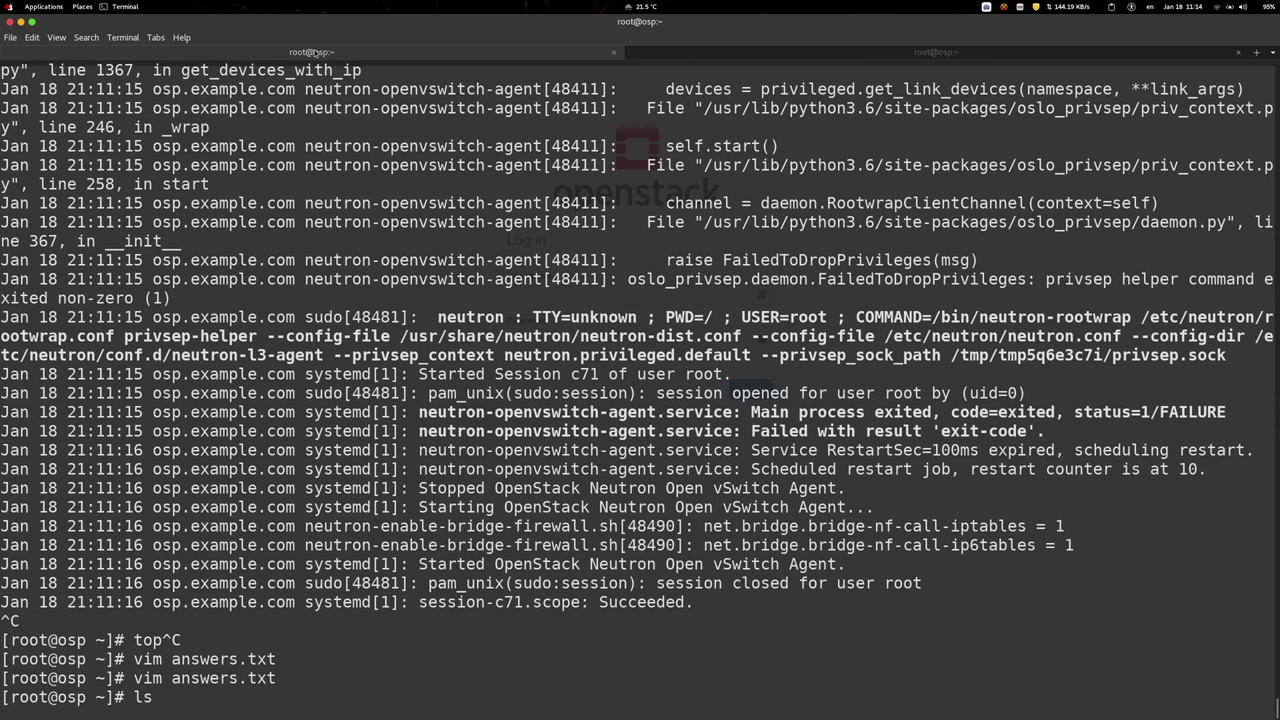
{"action": "key", "text": "Return"}
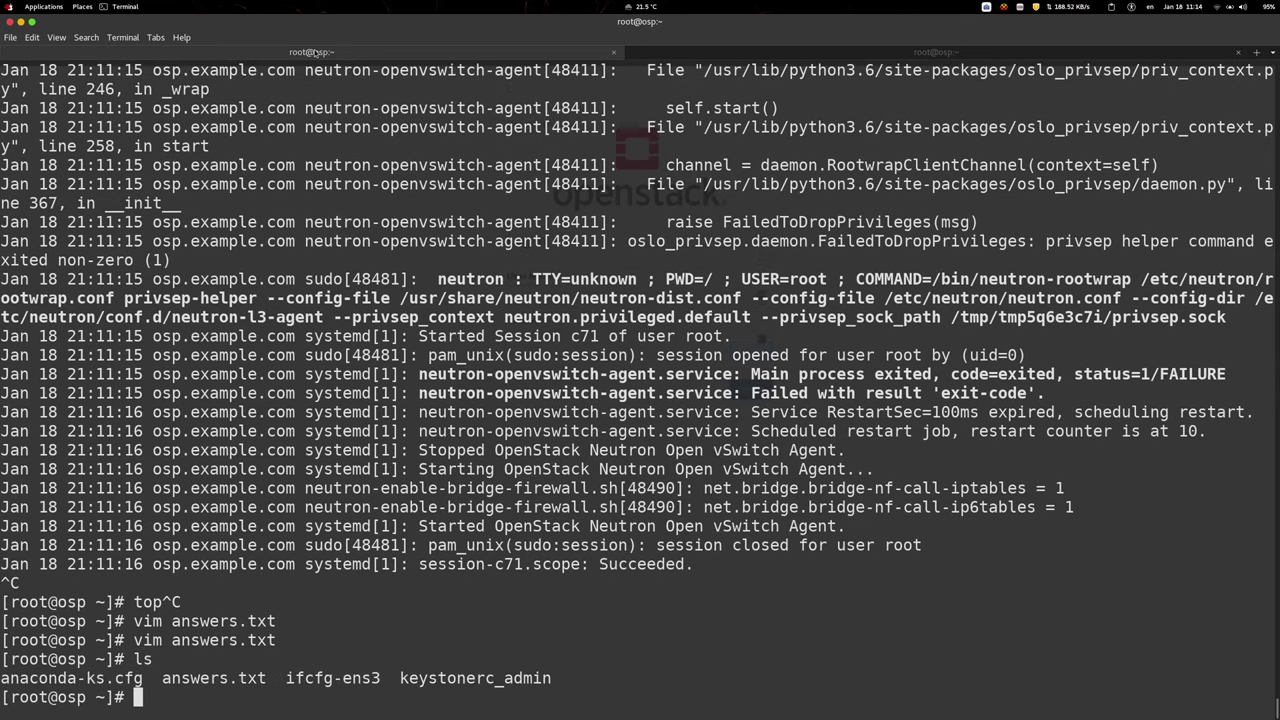
{"action": "type", "text": "cat key"}
{"action": "key", "text": "Tab"}
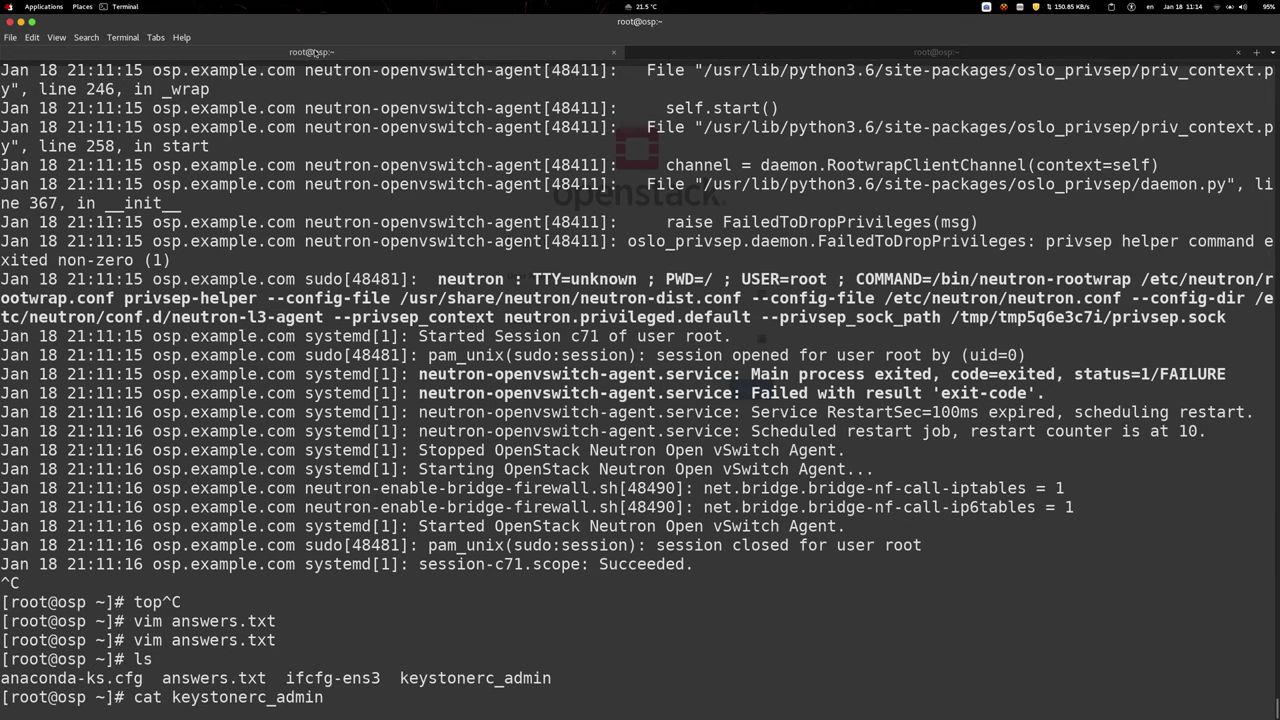
{"action": "key", "text": "Return"}
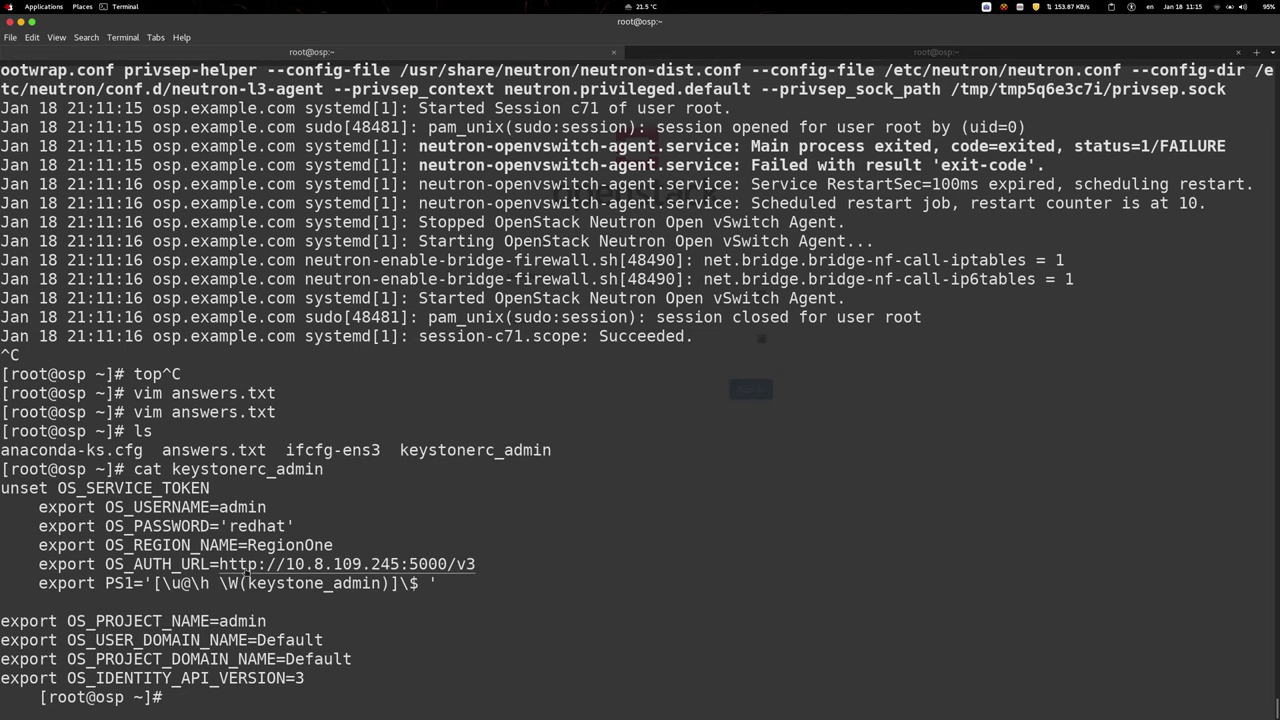
{"action": "key", "text": "Return"}
{"action": "key", "text": "Return"}
{"action": "key", "text": "Return"}
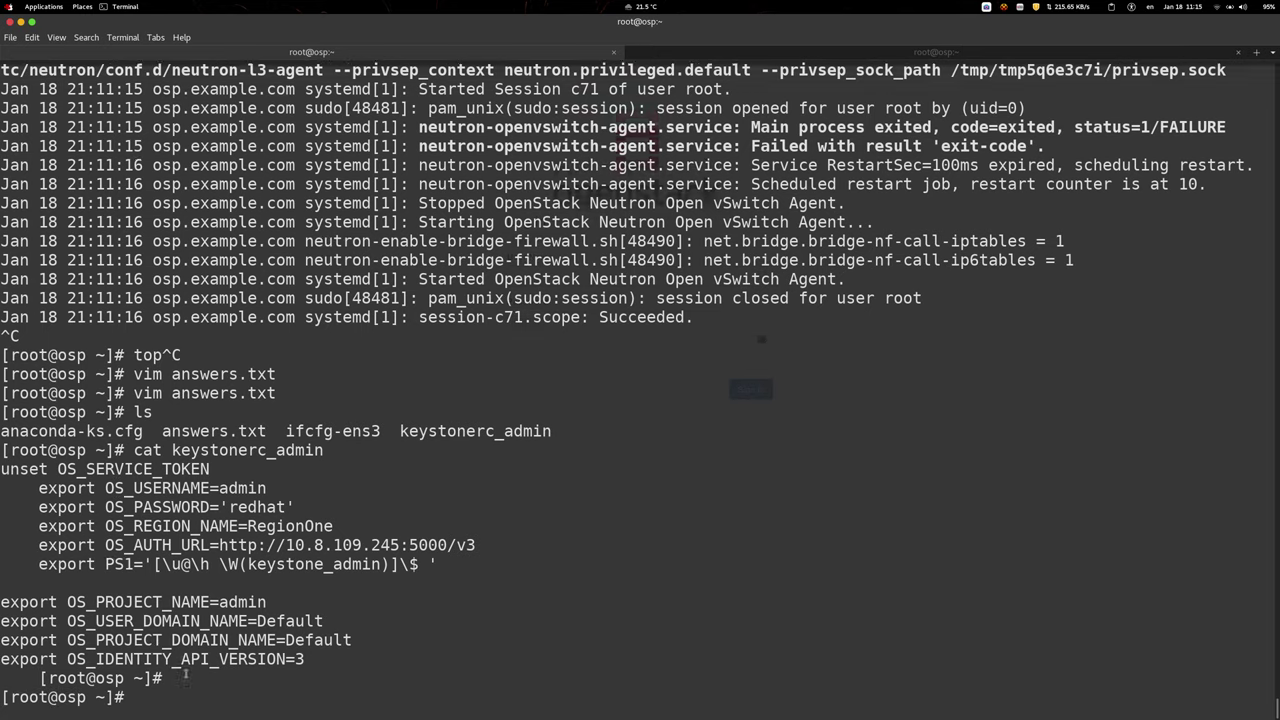
Step: Highlight the admin username, password, auth URL, PS1, project, domain and API version settings
{"action": "left_click_drag", "start_coordinate": [220, 450], "coordinate": [333, 488]}
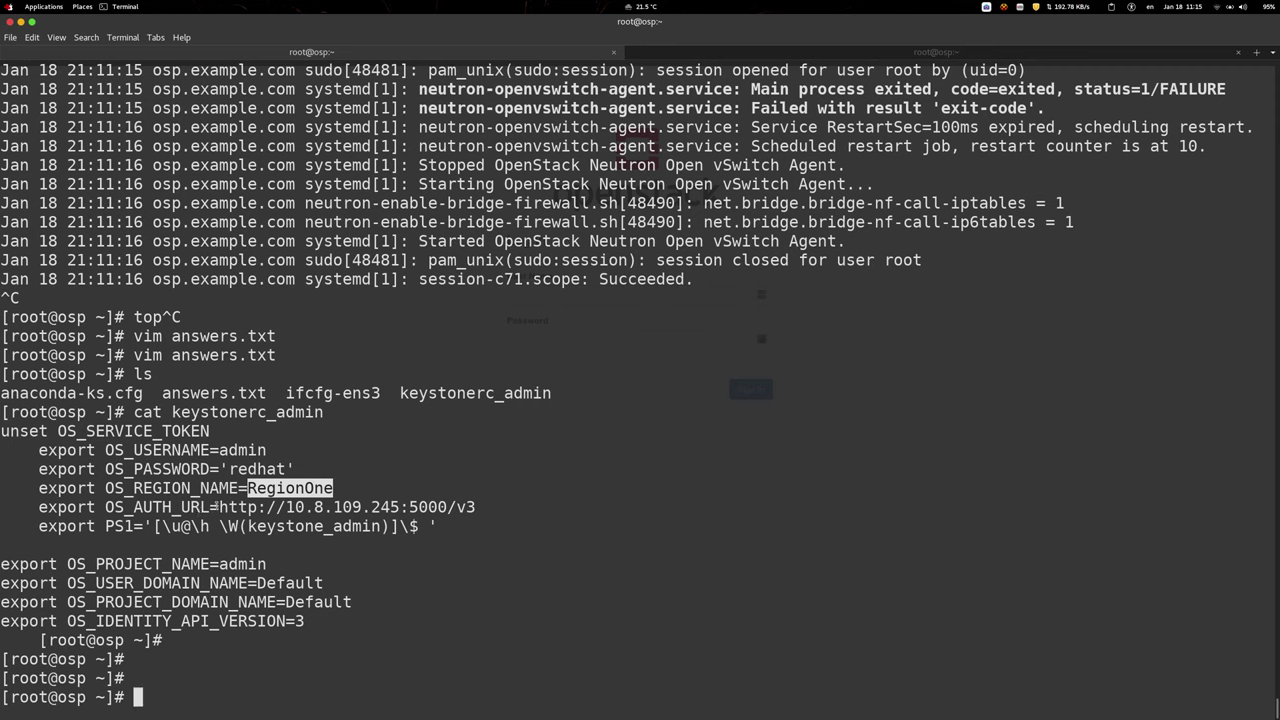
{"action": "left_click_drag", "start_coordinate": [220, 507], "coordinate": [475, 507]}
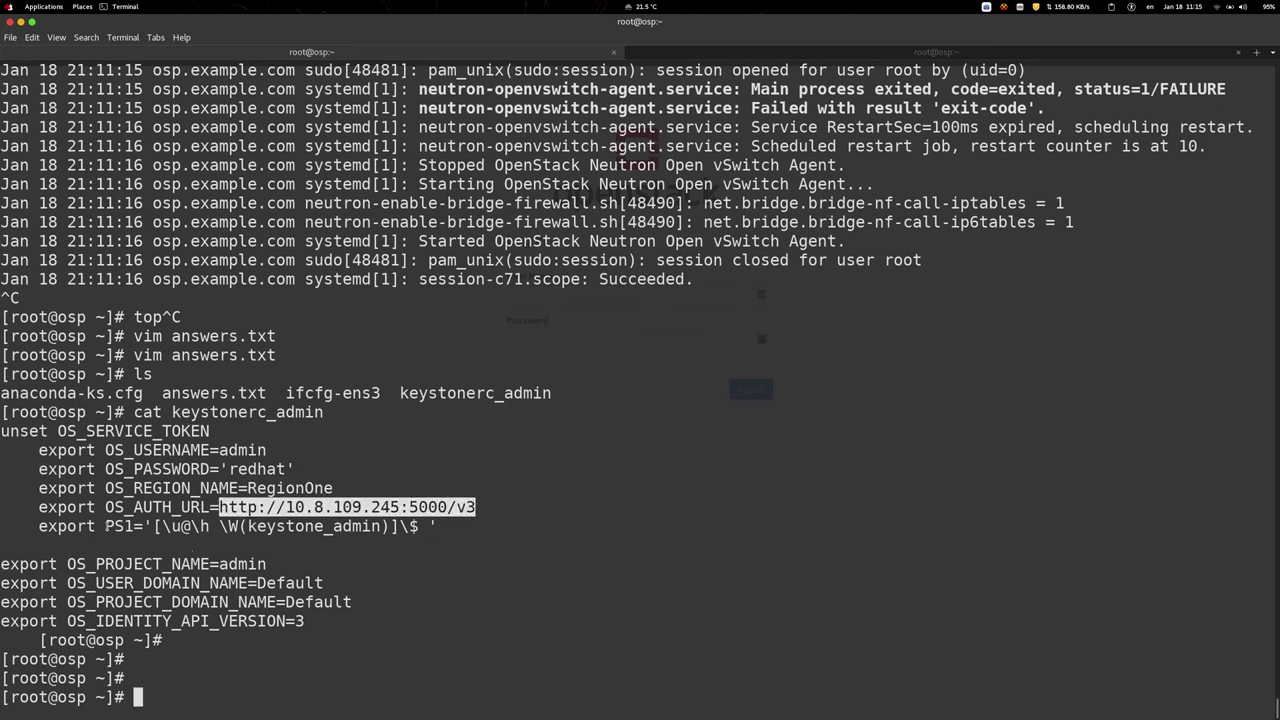
{"action": "left_click_drag", "start_coordinate": [105, 526], "coordinate": [436, 525]}
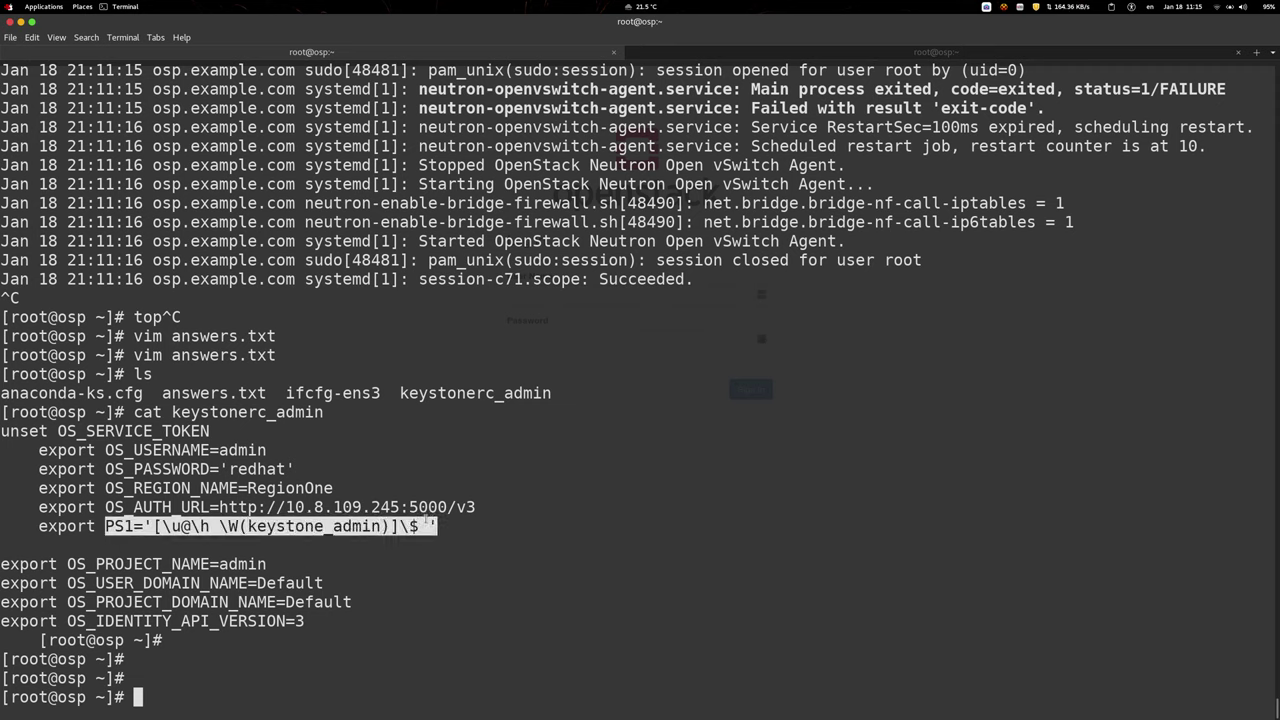
{"action": "left_click", "coordinate": [195, 522]}
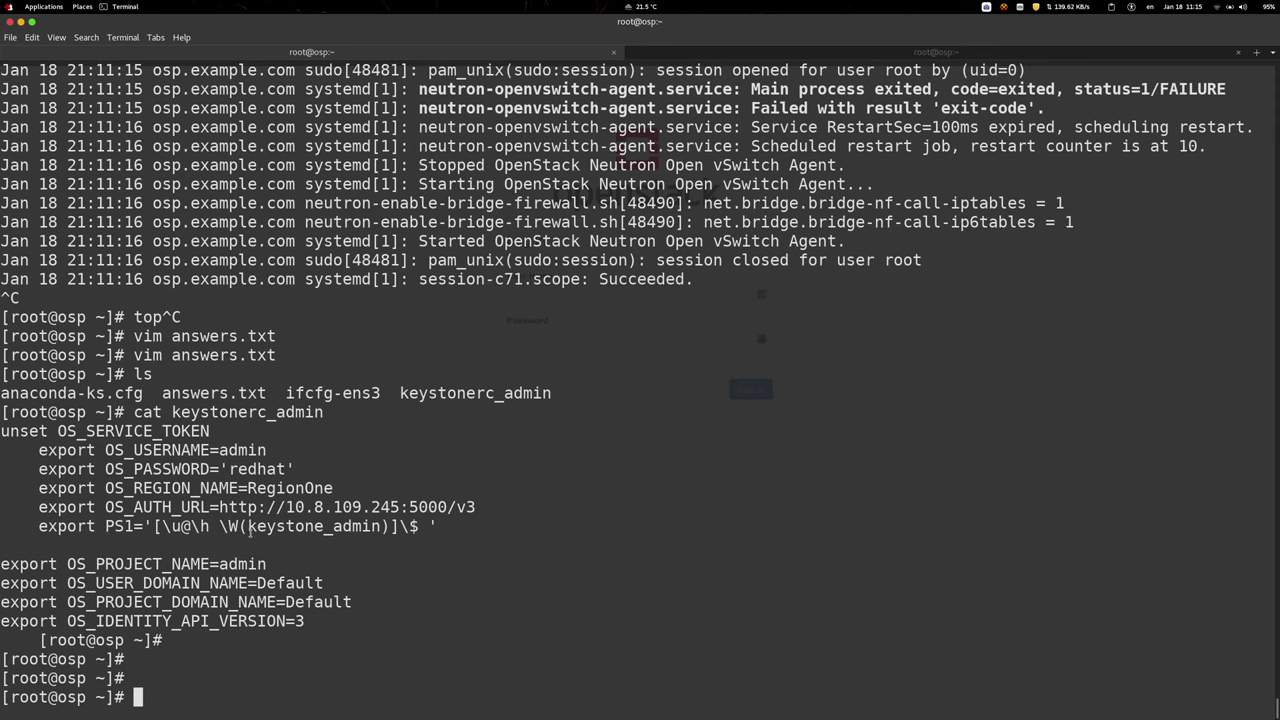
{"action": "left_click_drag", "start_coordinate": [248, 526], "coordinate": [418, 526]}
{"action": "left_click", "coordinate": [60, 564]}
{"action": "left_click_drag", "start_coordinate": [60, 564], "coordinate": [266, 564]}
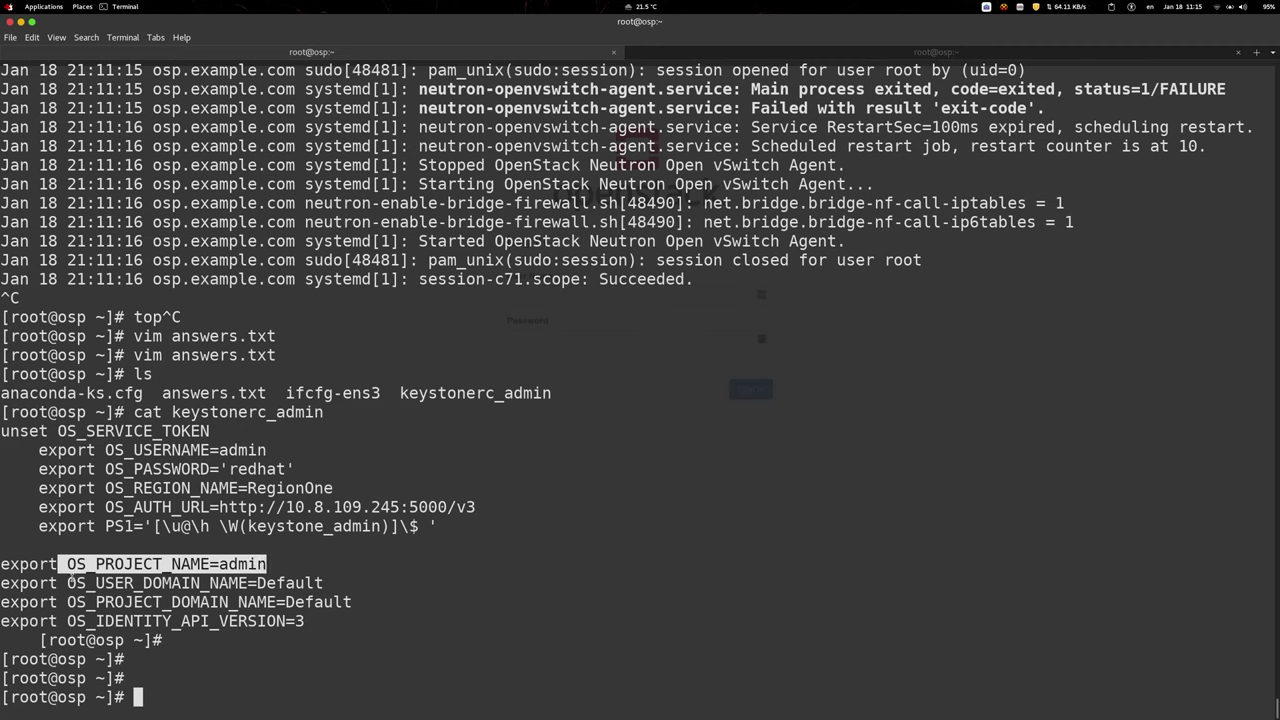
{"action": "left_click_drag", "start_coordinate": [67, 583], "coordinate": [326, 582]}
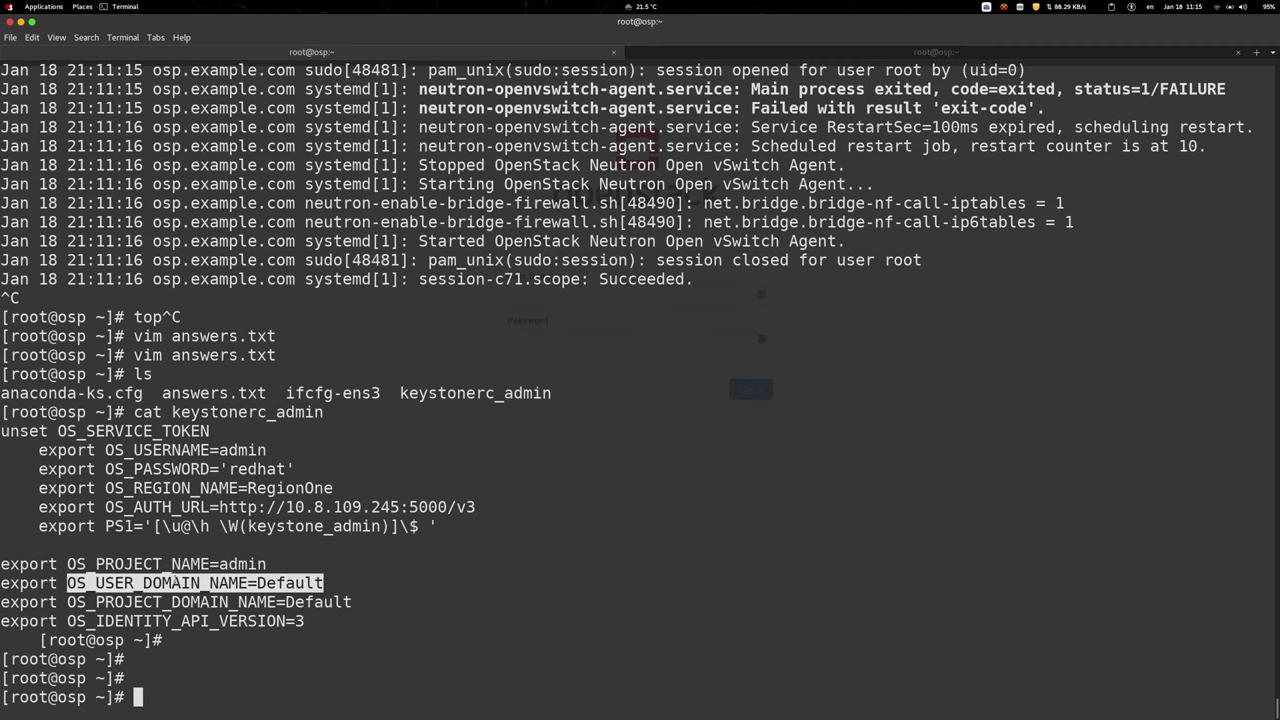
{"action": "left_click_drag", "start_coordinate": [232, 602], "coordinate": [352, 602]}
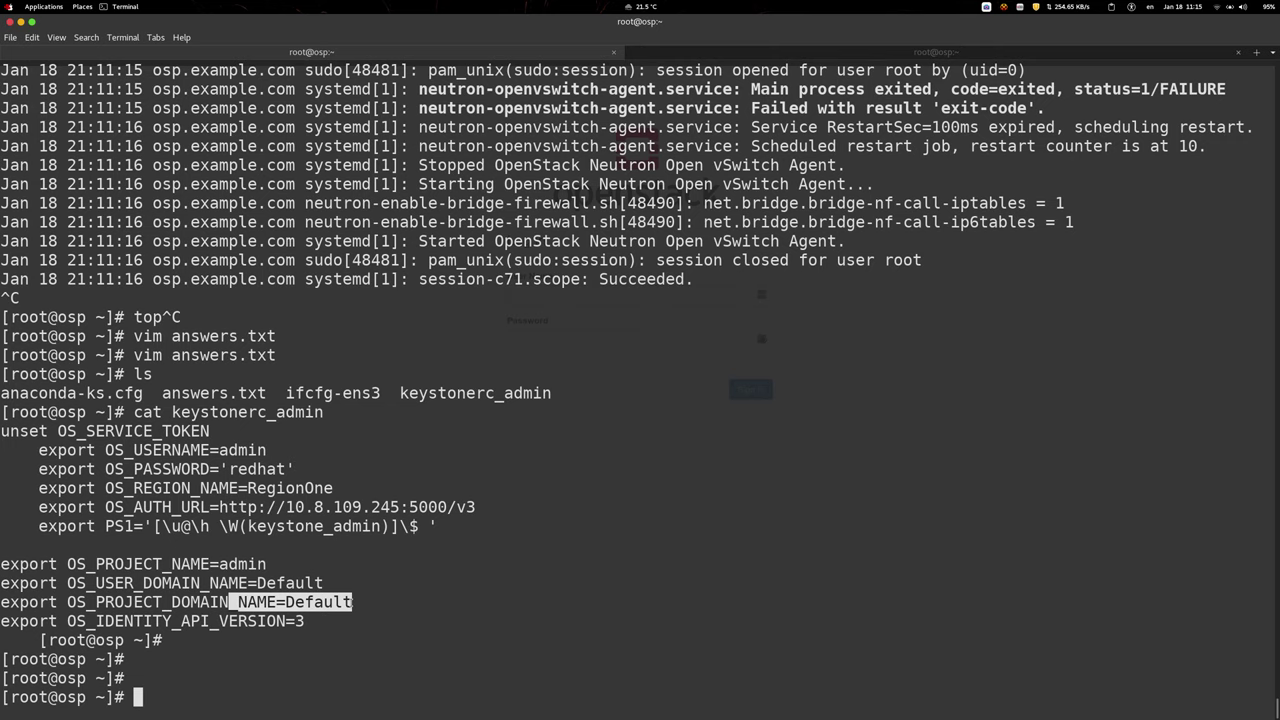
{"action": "left_click_drag", "start_coordinate": [172, 621], "coordinate": [330, 622]}
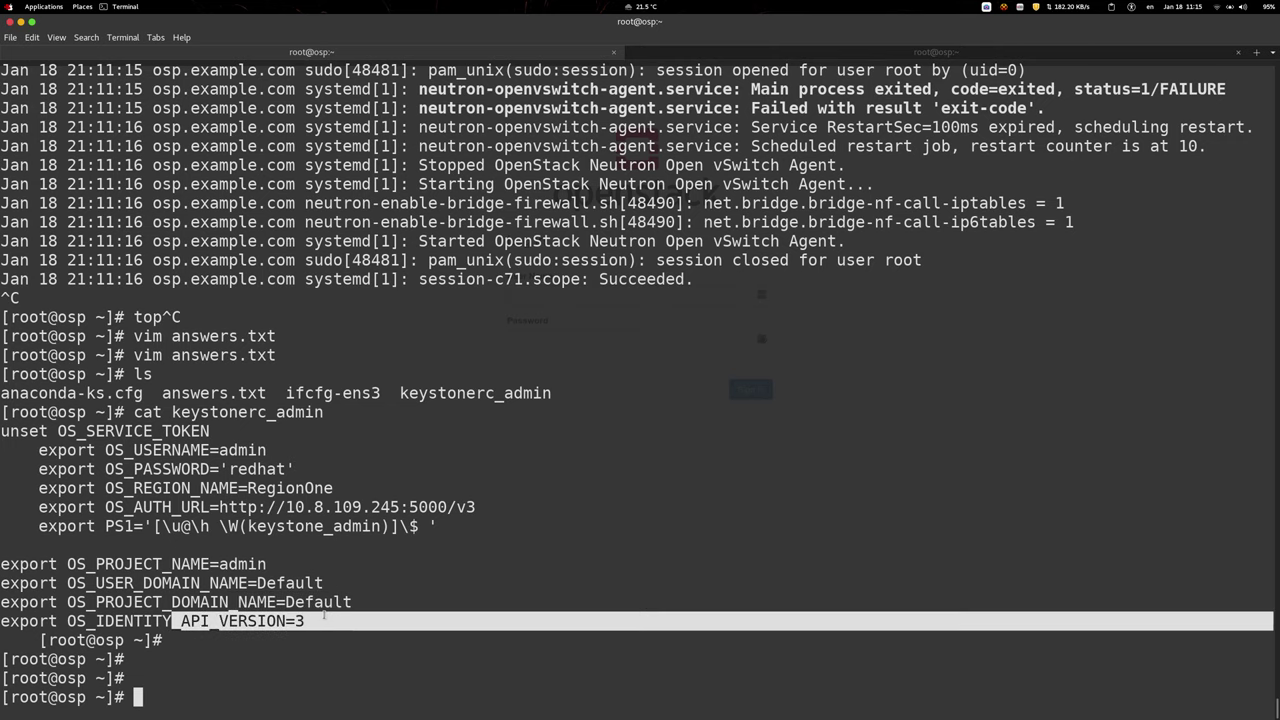
{"action": "left_click", "coordinate": [286, 666]}
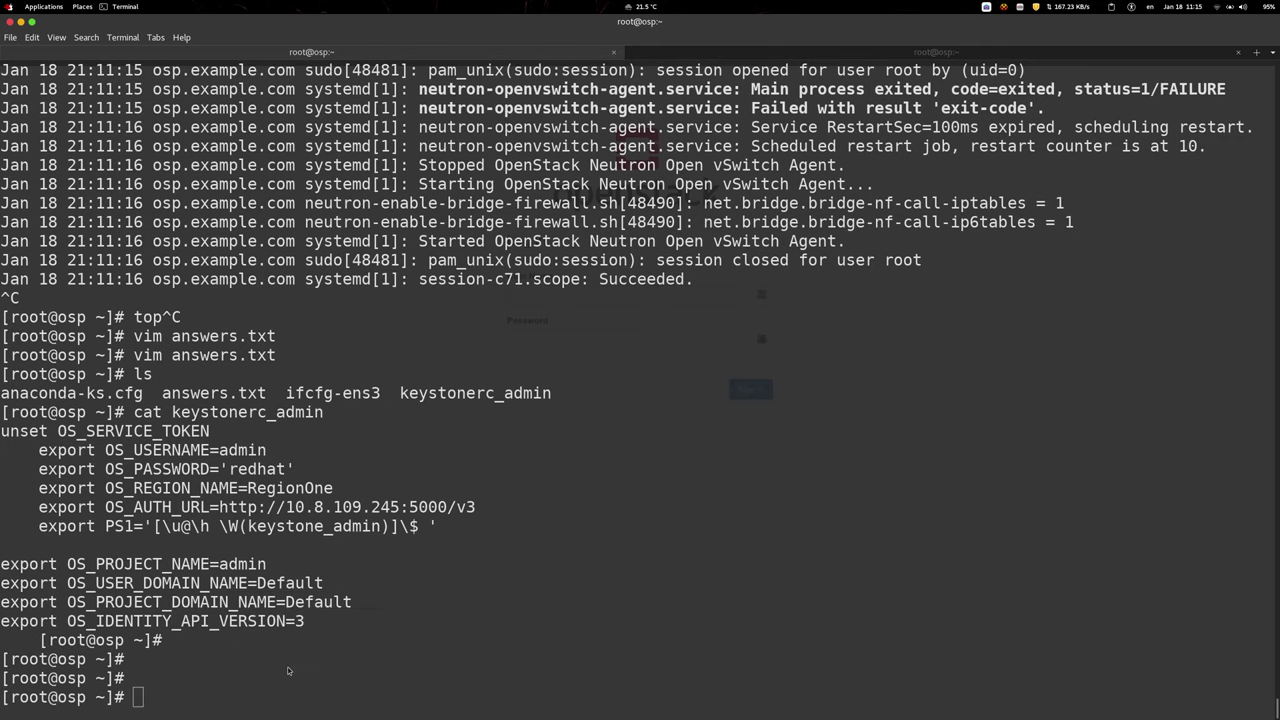
{"action": "key", "text": "alt+Tab"}
Step: Sign in to Horizon as admin using the password from keystonerc_admin
{"action": "type", "text": "a"}
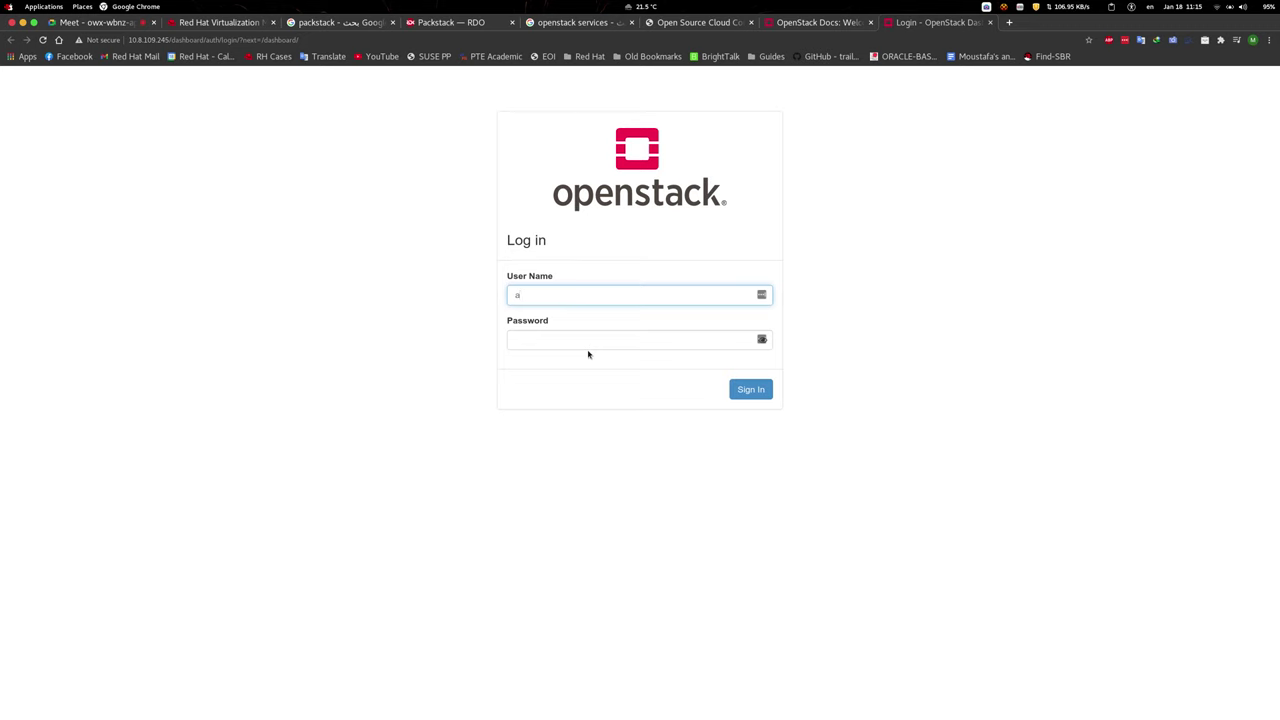
{"action": "type", "text": "dmin"}
{"action": "key", "text": "Tab"}
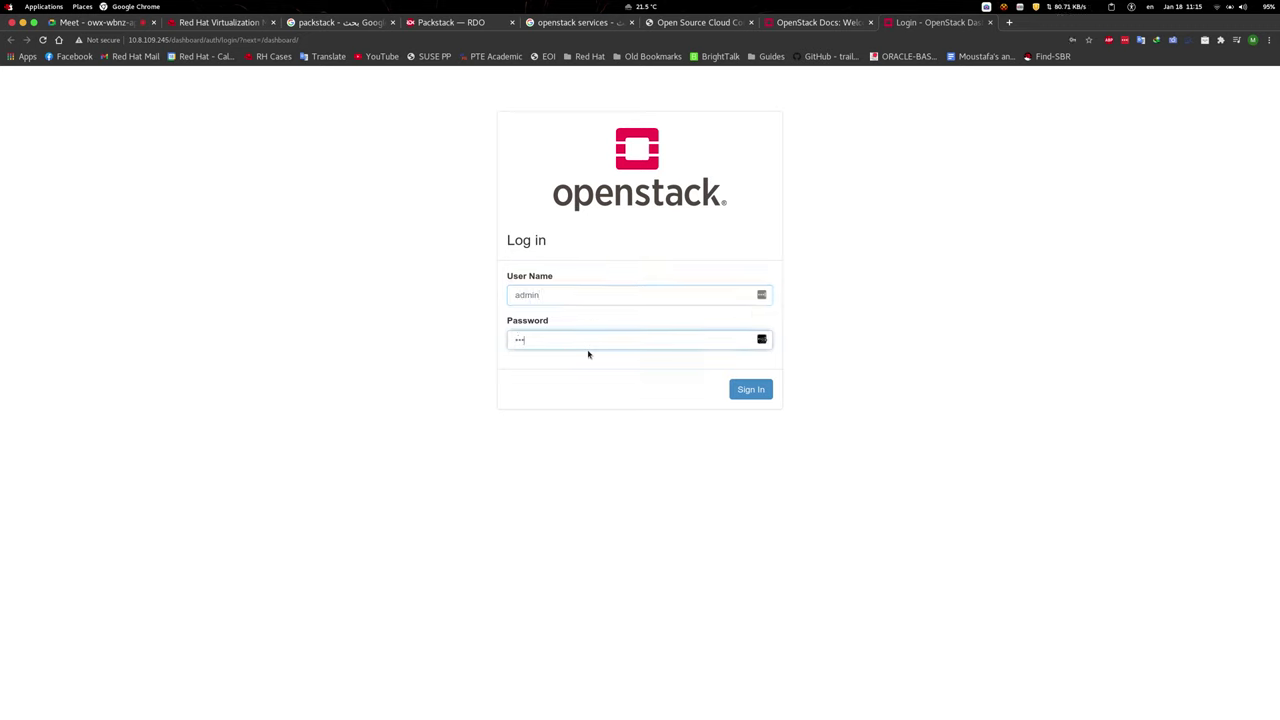
{"action": "key", "text": "Return"}
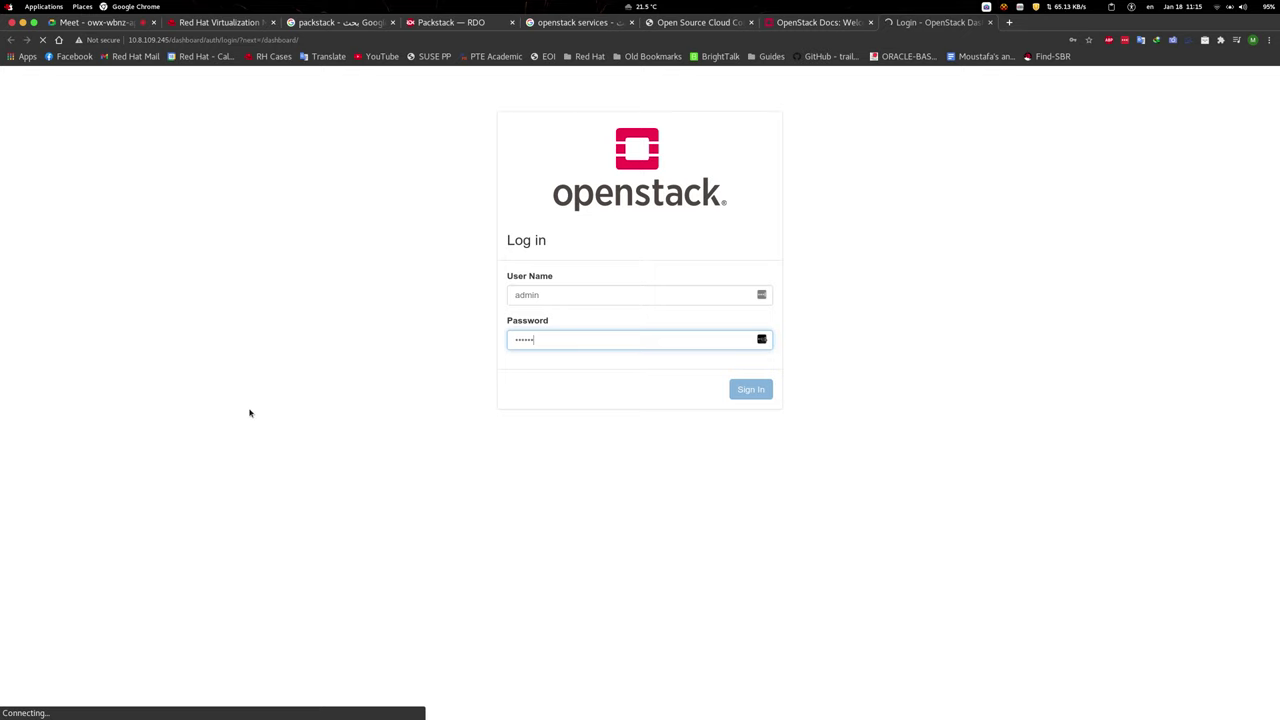
{"action": "key", "text": "alt+Tab"}
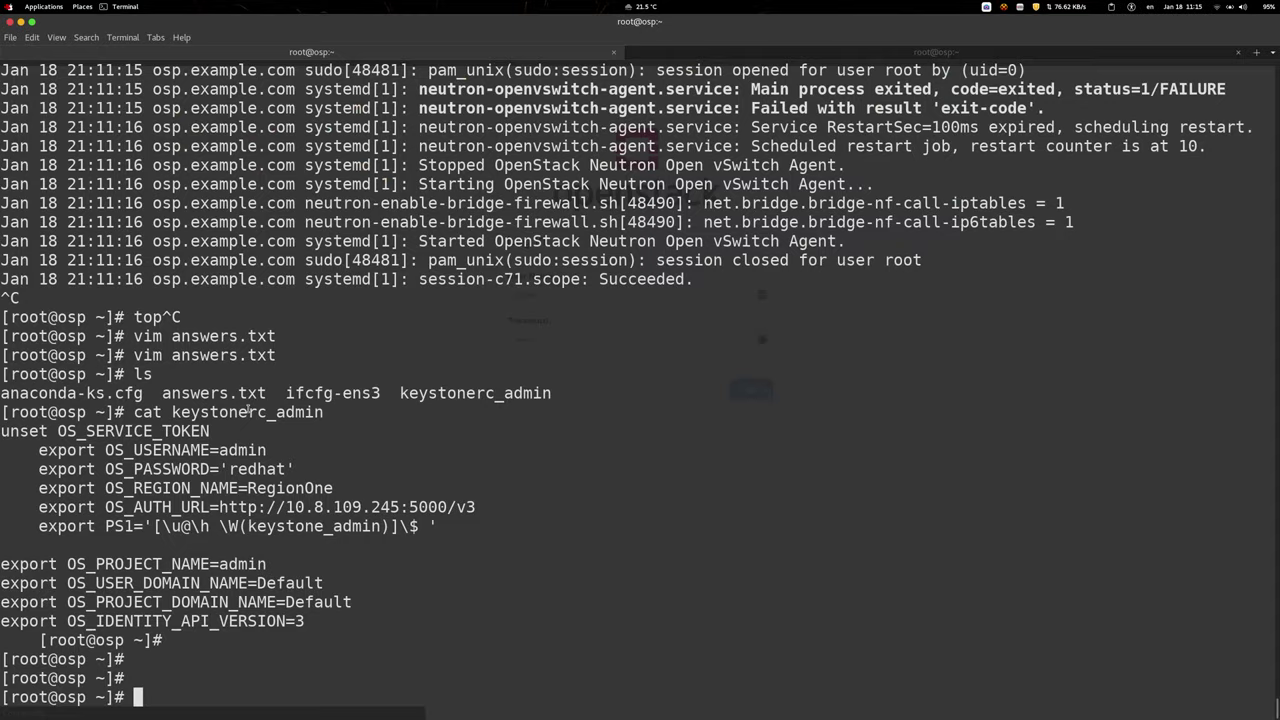
{"action": "key", "text": "alt+Tab"}
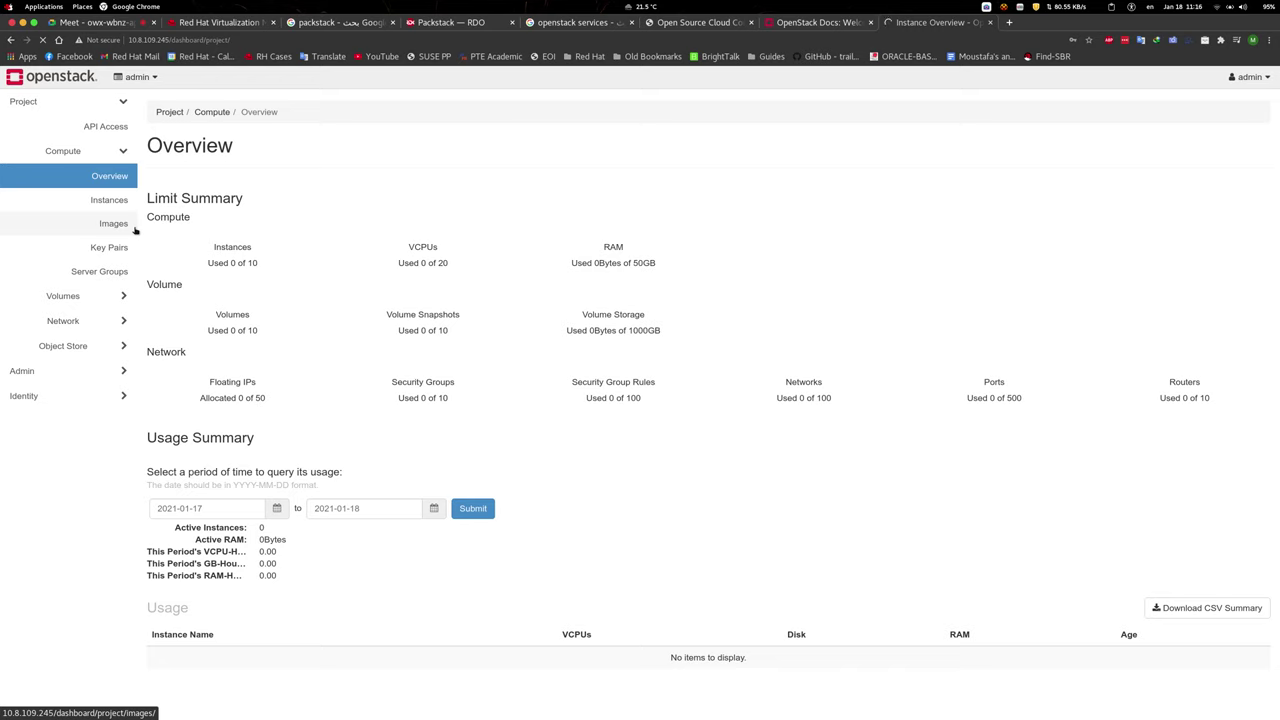
Step: Open Project > Compute > Images and dismiss Chrome's password-breach warning
{"action": "left_click", "coordinate": [87, 228]}
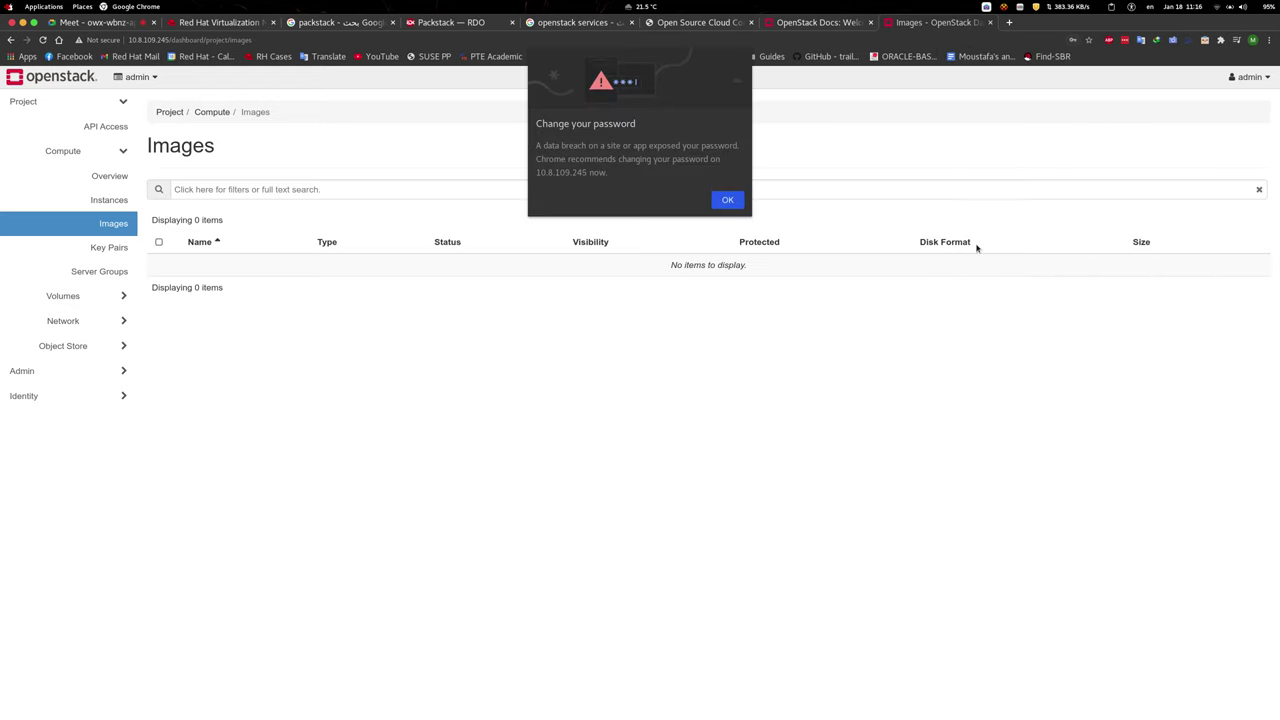
{"action": "left_click", "coordinate": [729, 203]}
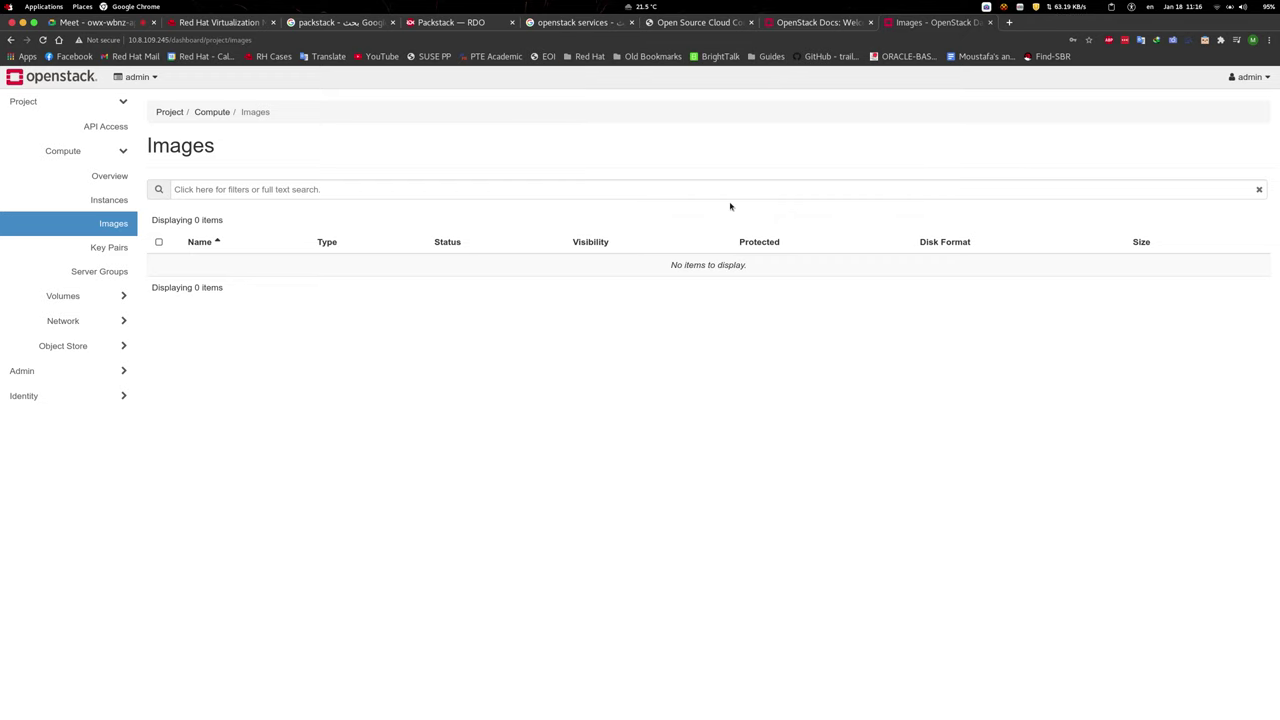